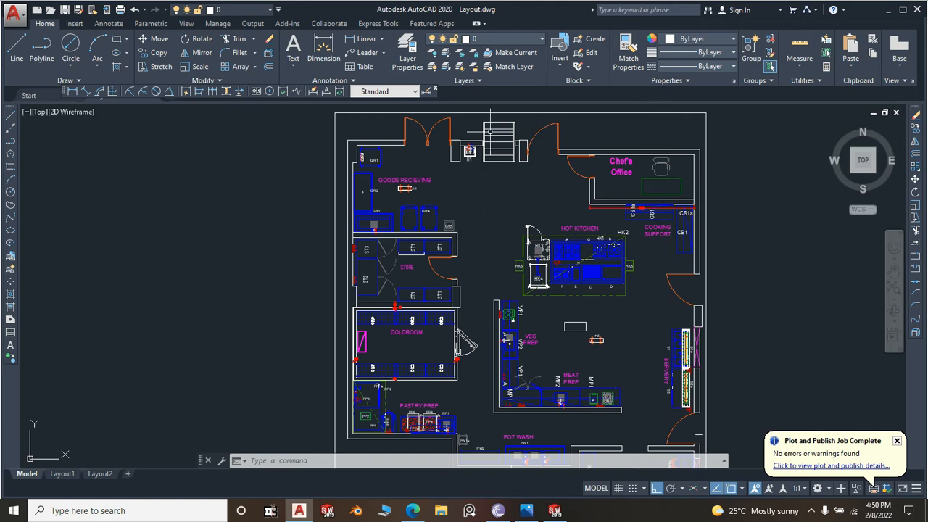
Examine the kitchen layout, focusing on the equipment marked GR1 to GR5 in the GOODS RECIEVING area
scroll(495, 159, down, 2)
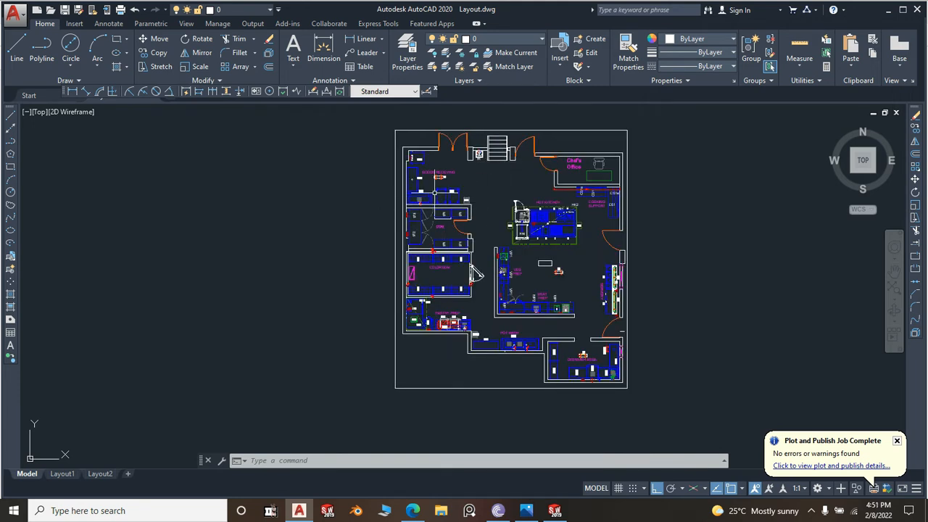
scroll(426, 177, up, 4)
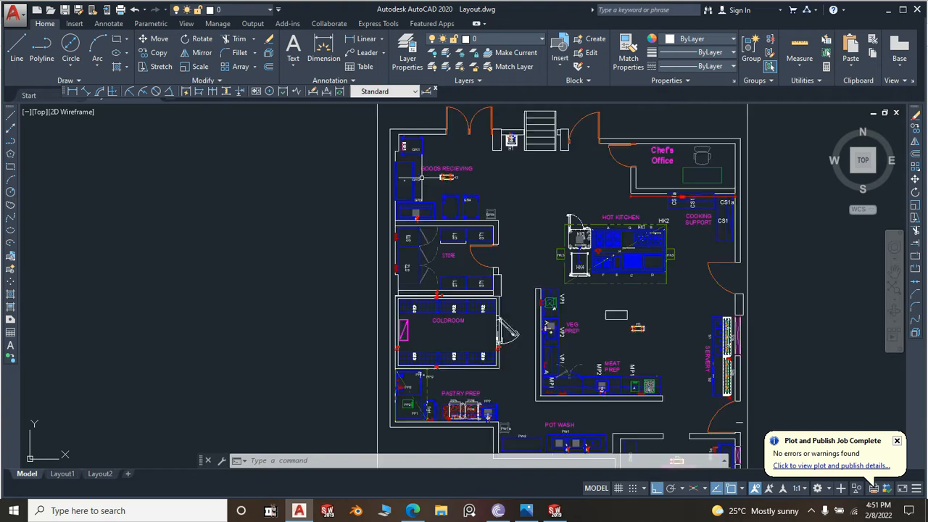
scroll(543, 203, down, 3)
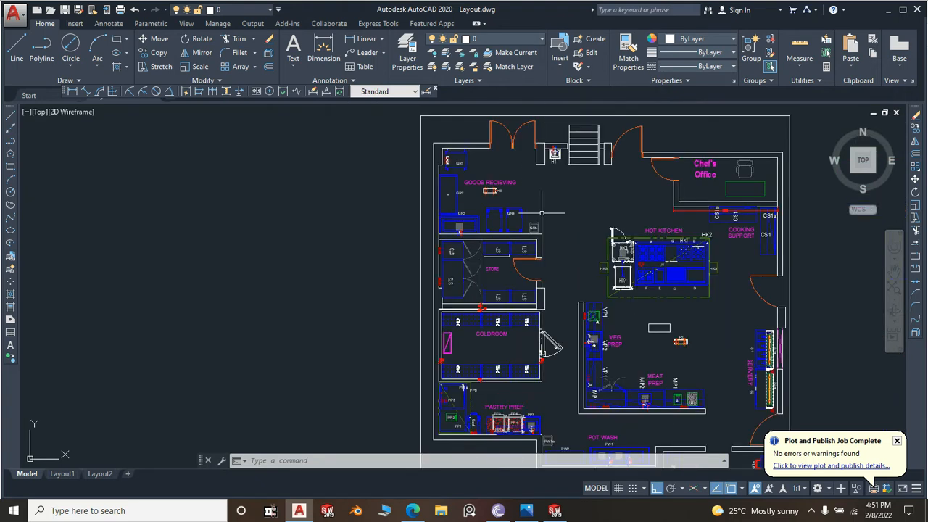
scroll(511, 122, up, 5)
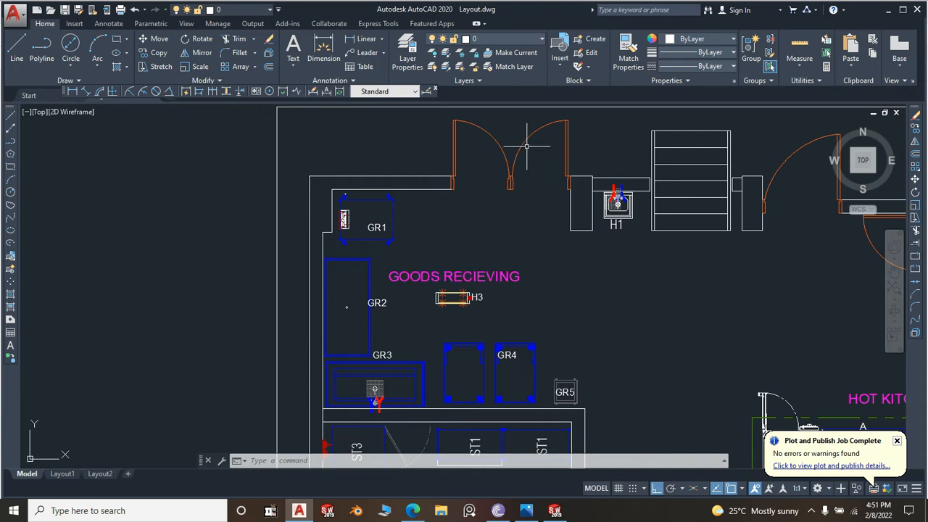
scroll(406, 207, down, 3)
scroll(497, 234, up, 1)
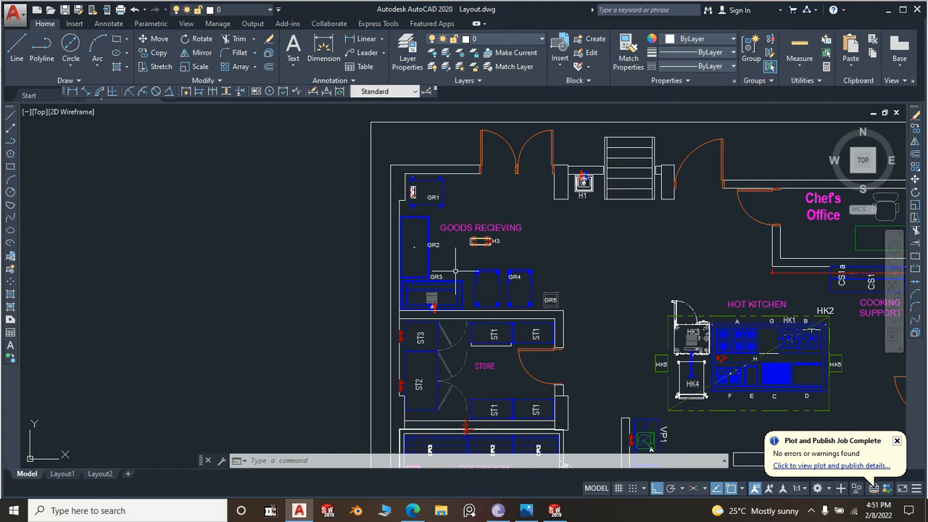
scroll(455, 272, up, 2)
scroll(421, 156, up, 2)
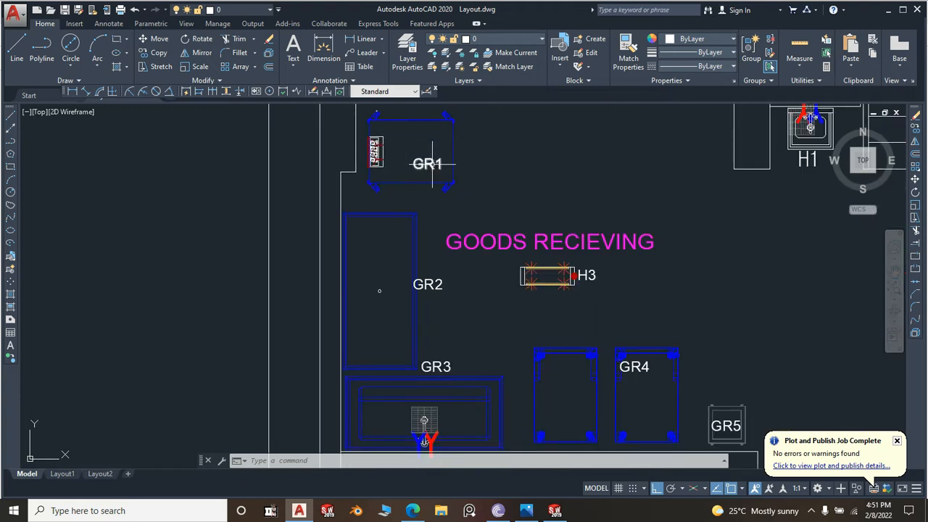
mouse_move(433, 164)
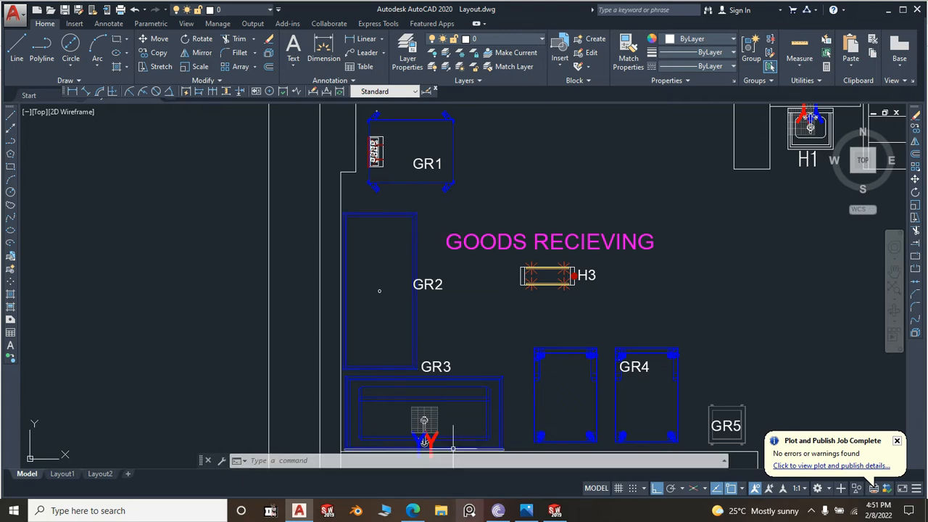
Switch to Photos and inspect the stainless steel receiving table in IMG_2861.JPG up close and as a whole
click(526, 511)
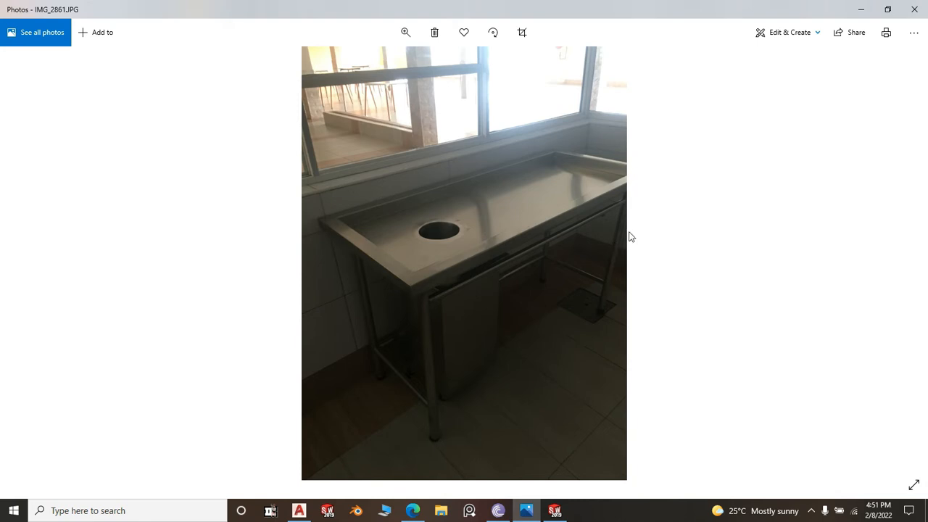
click(406, 33)
drag(353, 64, 363, 67)
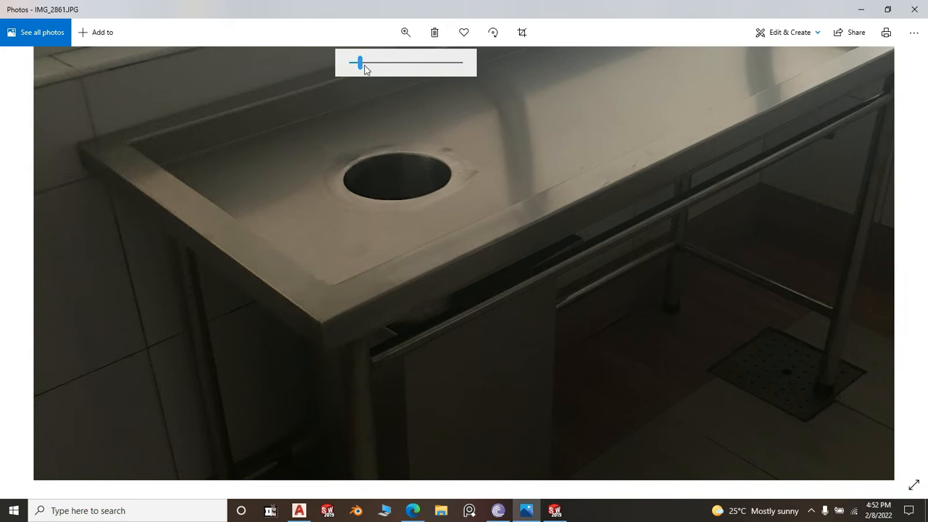
drag(361, 64, 355, 63)
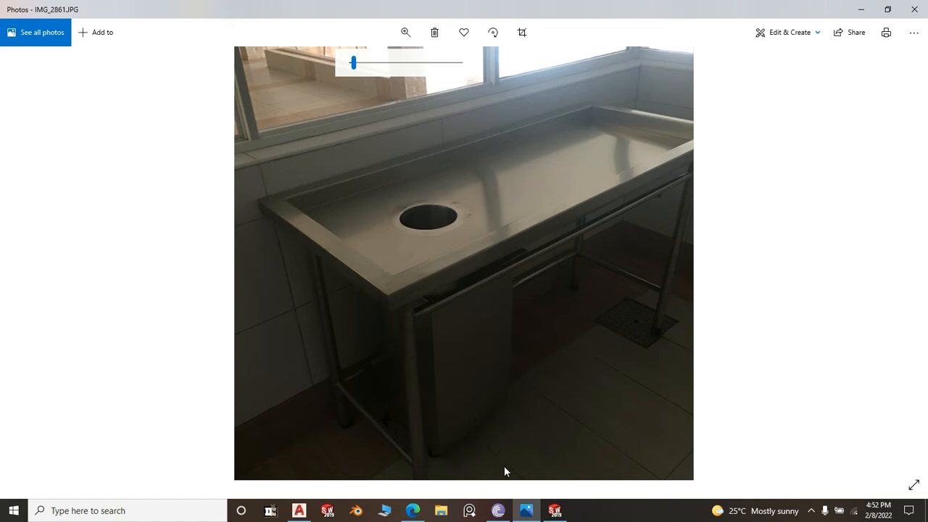
Switch to Edge and study the receiving table's plan, front, side and isometric views in GRP 2.pdf
click(412, 510)
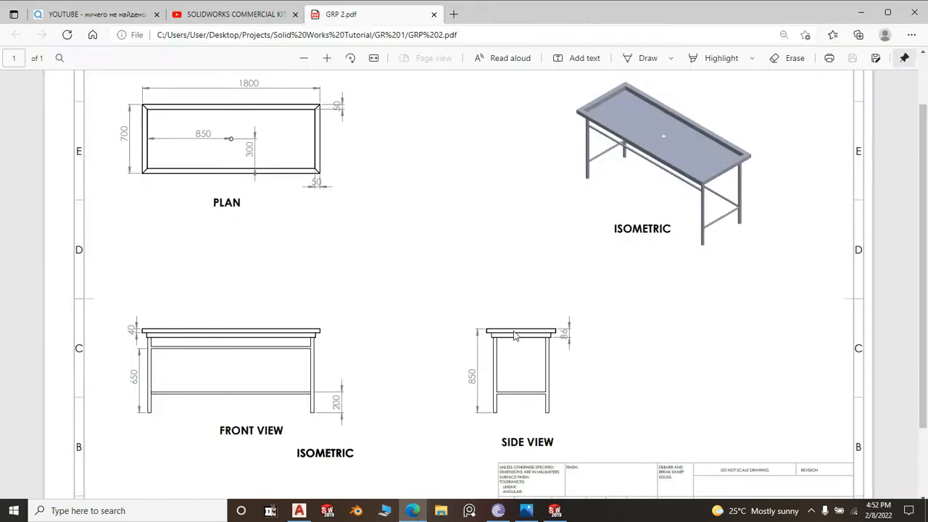
scroll(515, 335, up, 1)
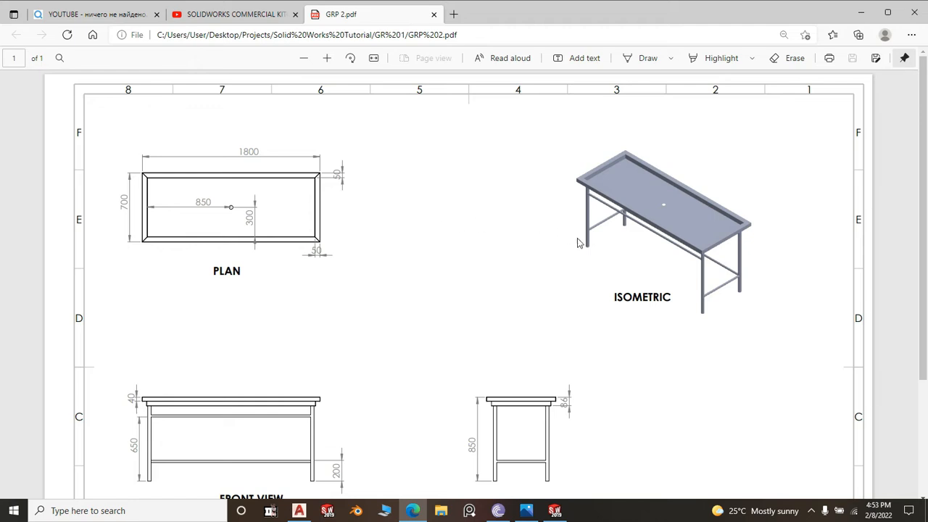
scroll(738, 213, down, 1)
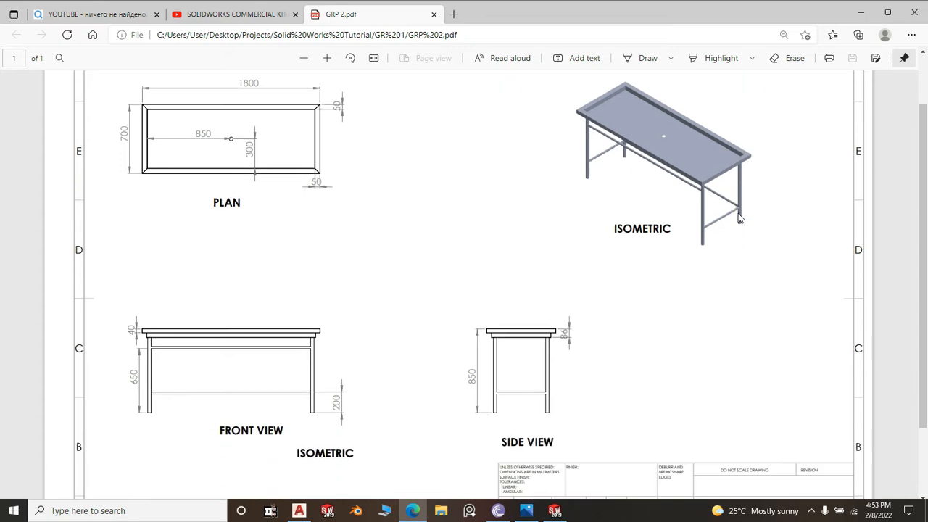
scroll(742, 255, up, 1)
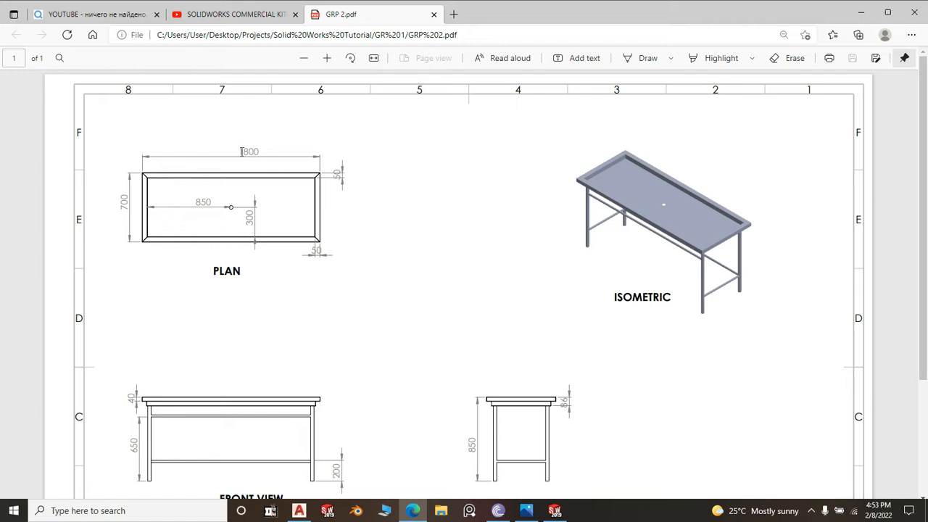
scroll(505, 380, down, 1)
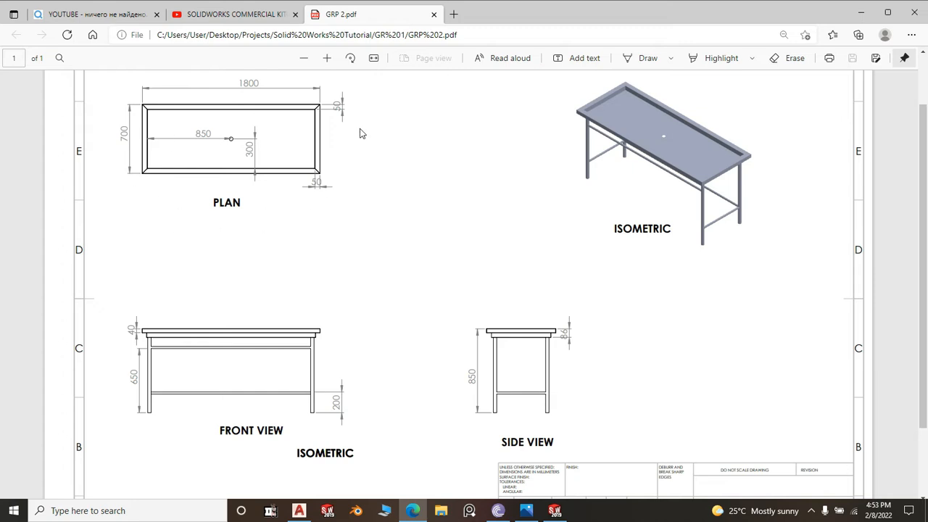
scroll(312, 131, up, 2)
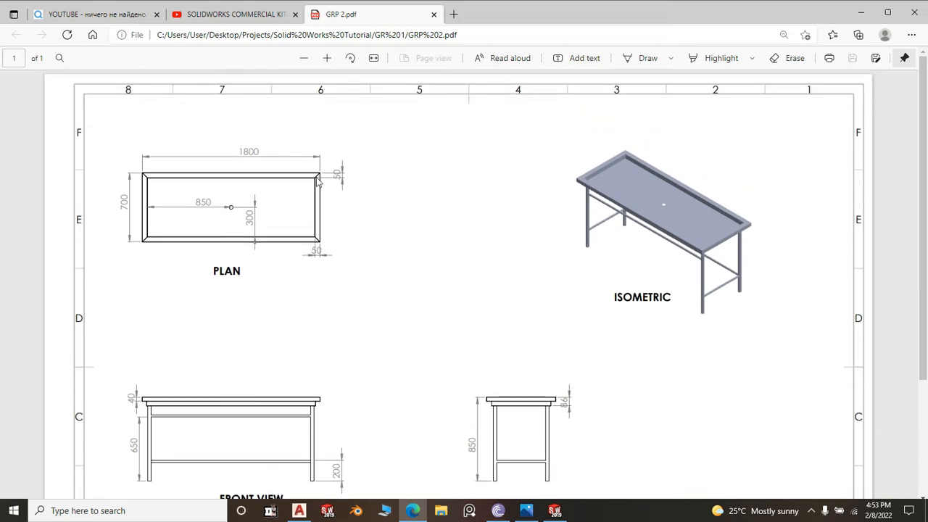
Compare the receiving table photo in Photos with the dimensioned views and title block of GRP 2.pdf in Edge
click(527, 511)
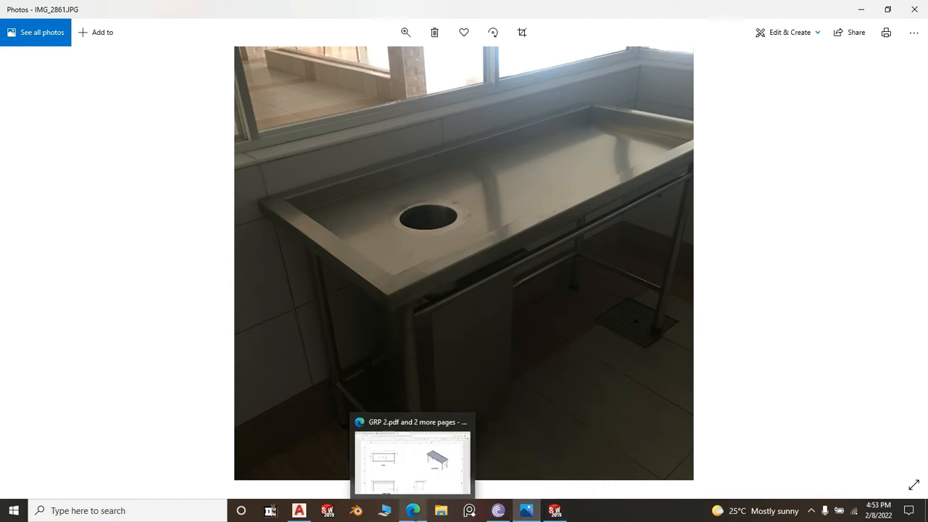
click(413, 510)
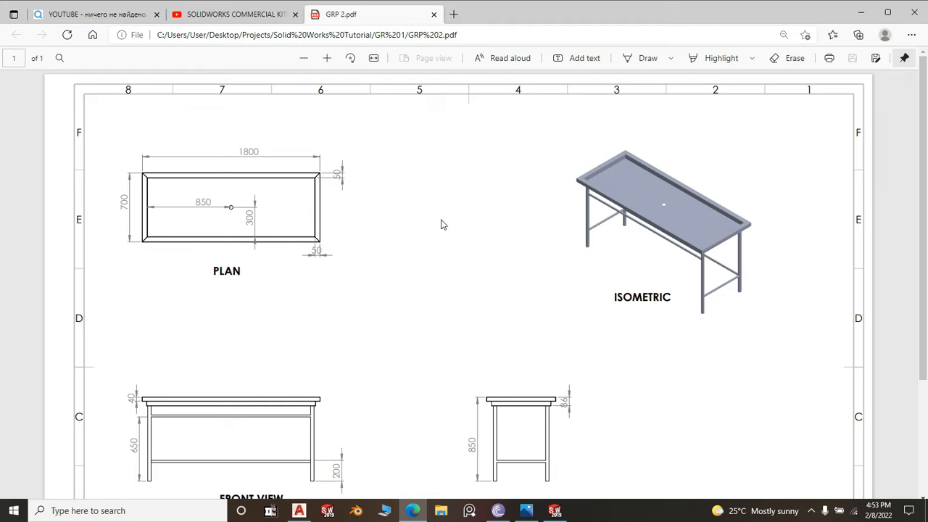
scroll(337, 292, down, 1)
scroll(675, 101, up, 1)
scroll(315, 306, down, 1)
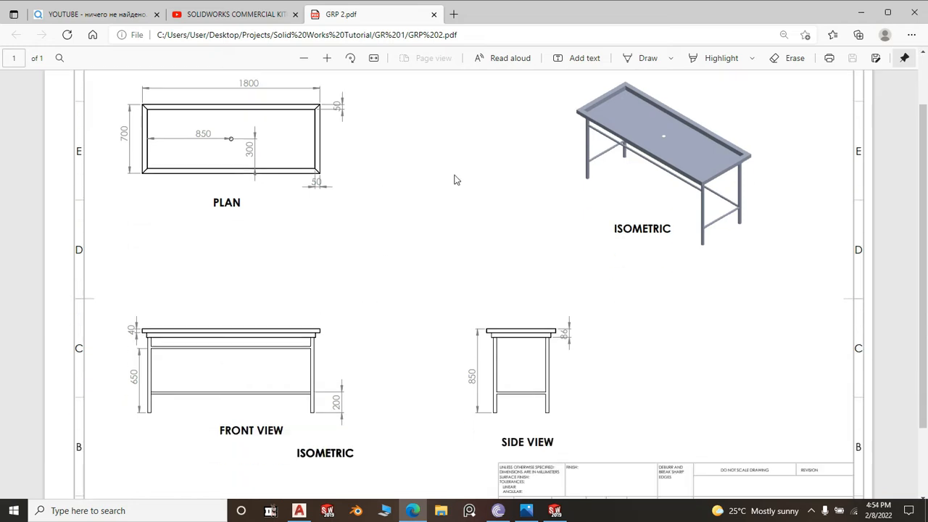
scroll(613, 142, up, 1)
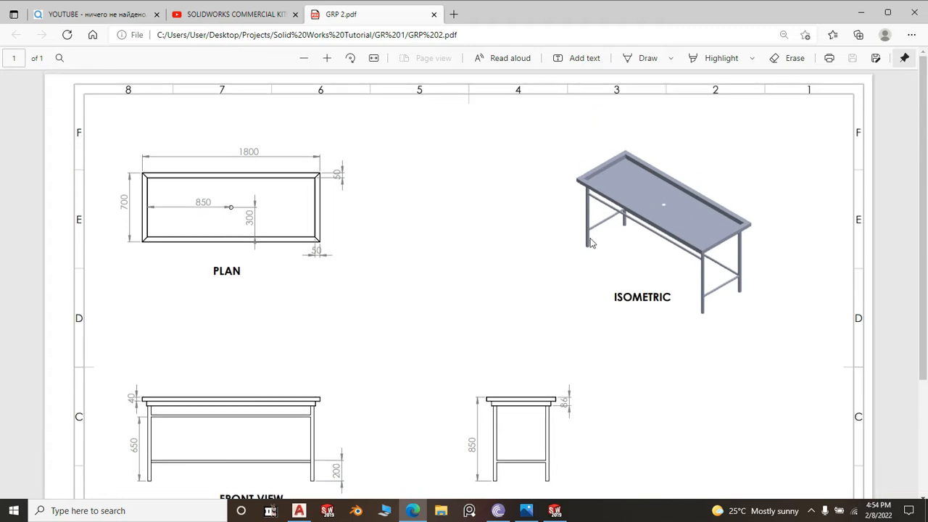
scroll(476, 221, down, 2)
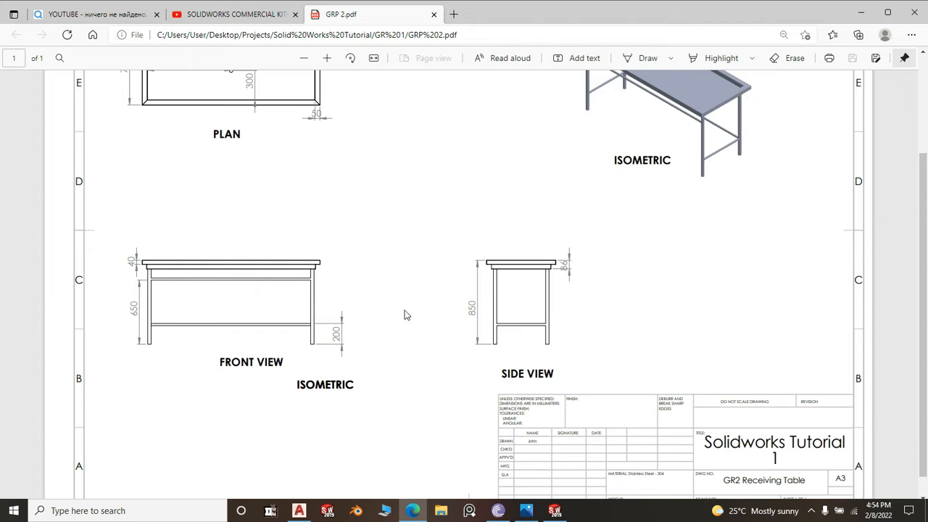
scroll(249, 236, up, 1)
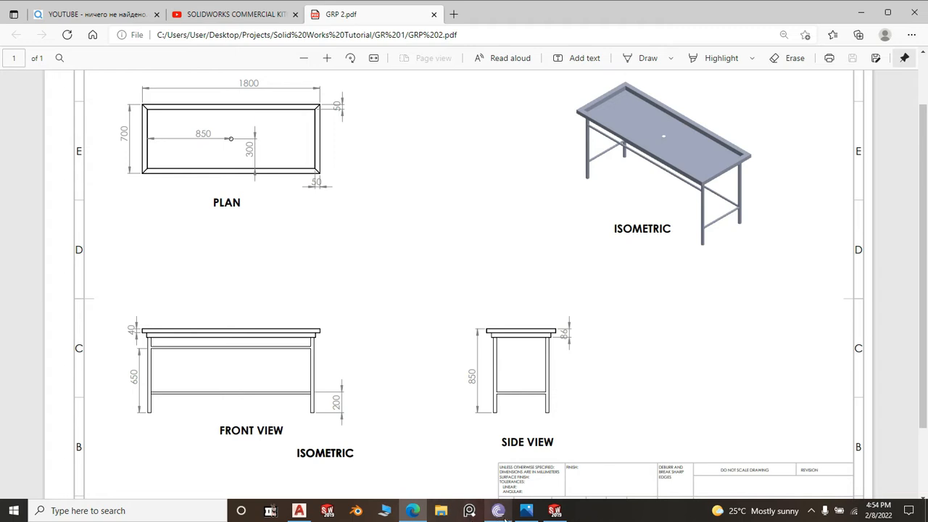
click(527, 511)
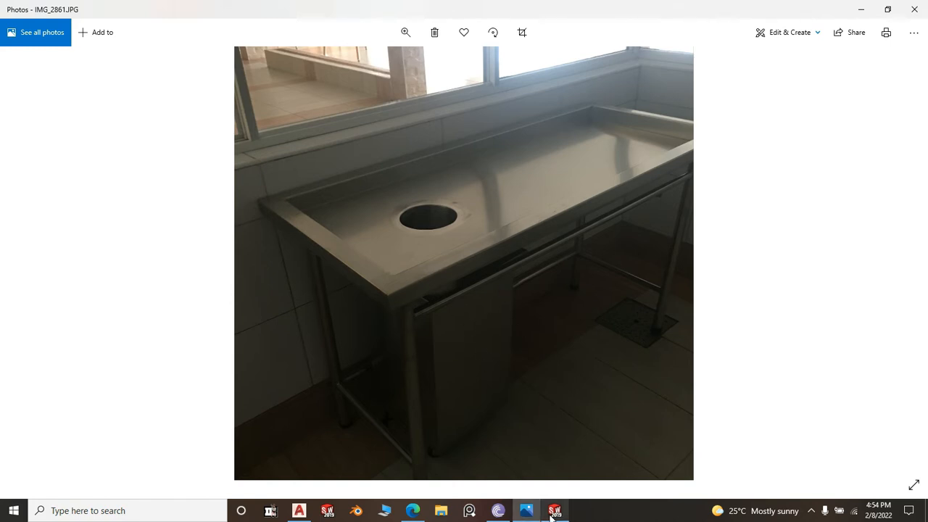
mouse_move(499, 514)
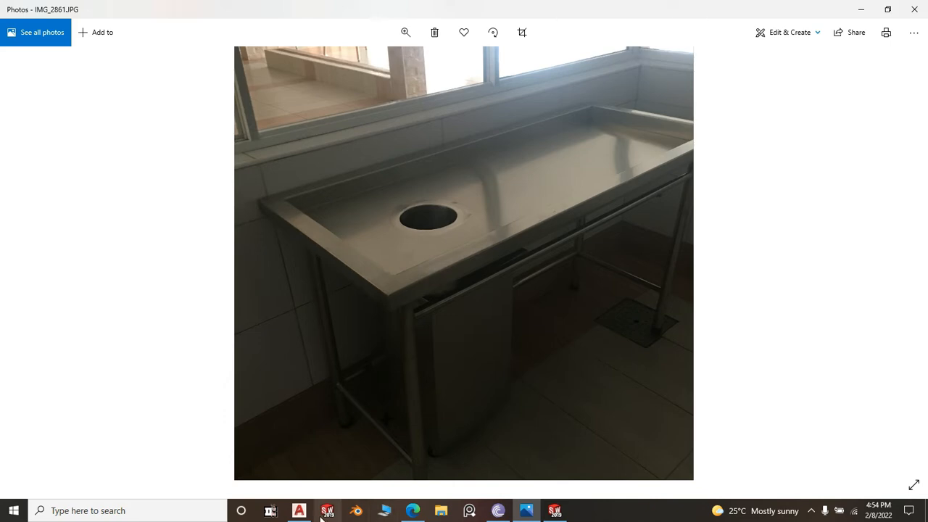
Switch to AutoCAD and inspect the kitchen layout from the GOODS RECIEVING area to the MP1 and MP2 units in MEAT PREP
click(299, 511)
scroll(313, 202, down, 6)
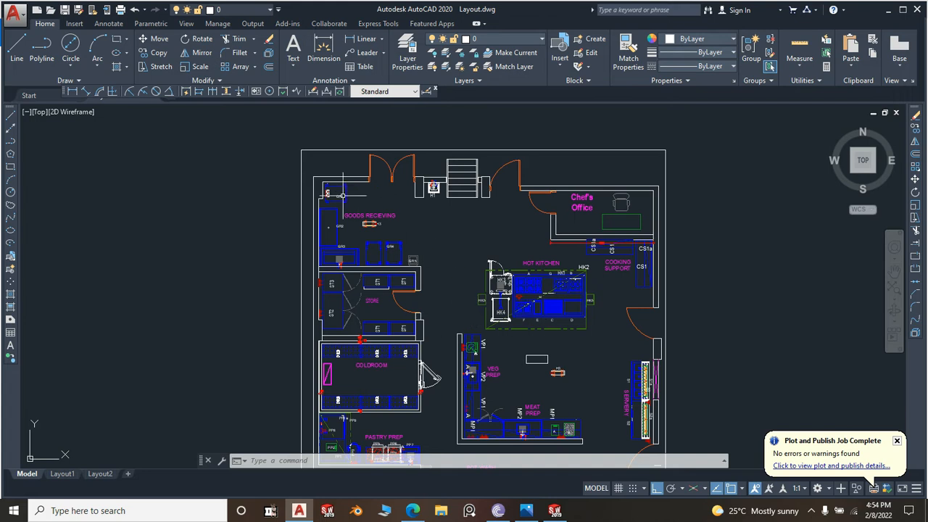
scroll(355, 215, up, 2)
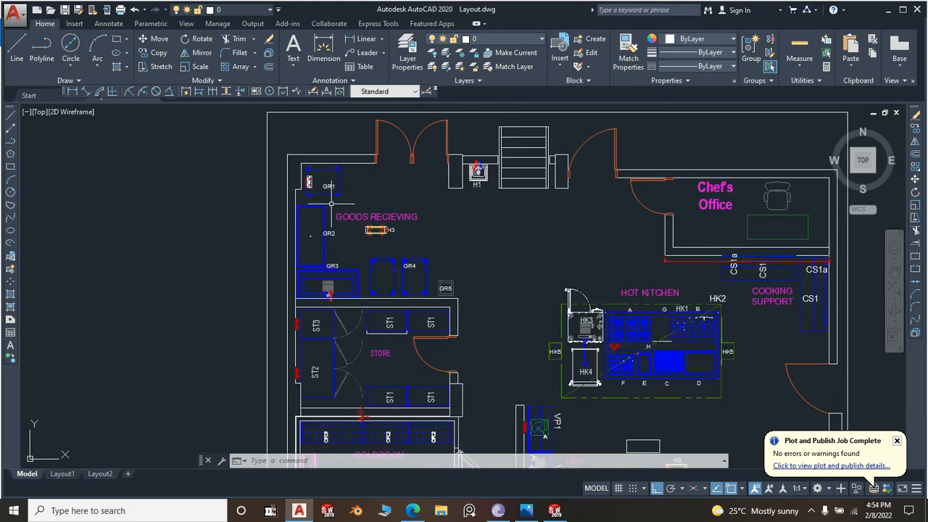
scroll(359, 215, up, 2)
scroll(426, 207, down, 6)
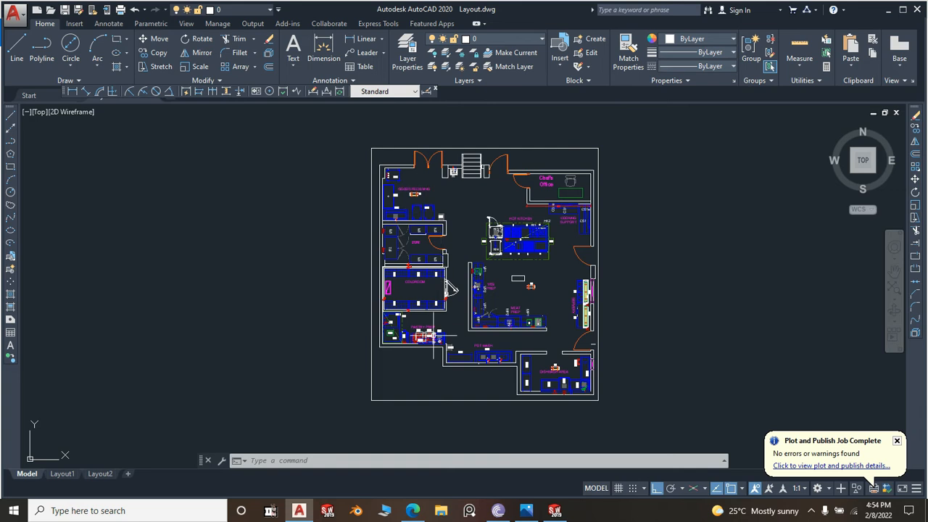
scroll(523, 370, up, 4)
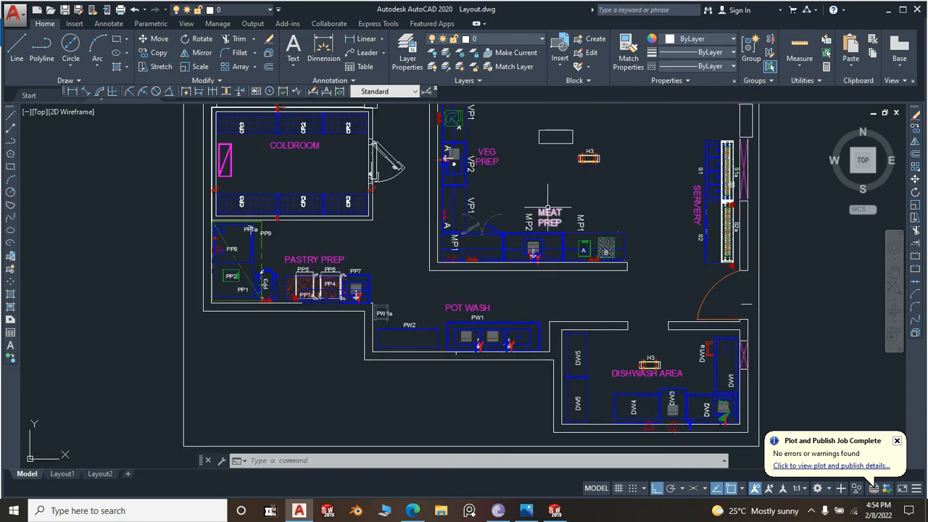
scroll(428, 232, up, 3)
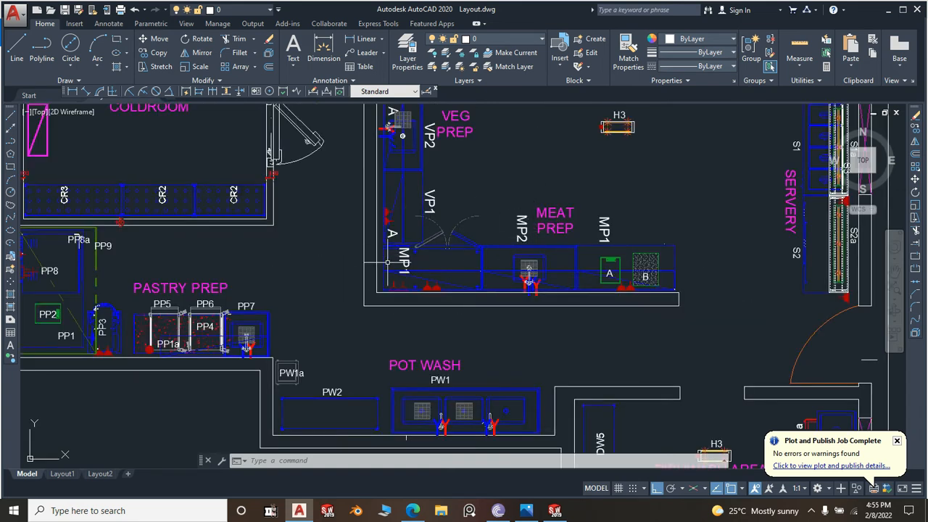
scroll(419, 264, up, 3)
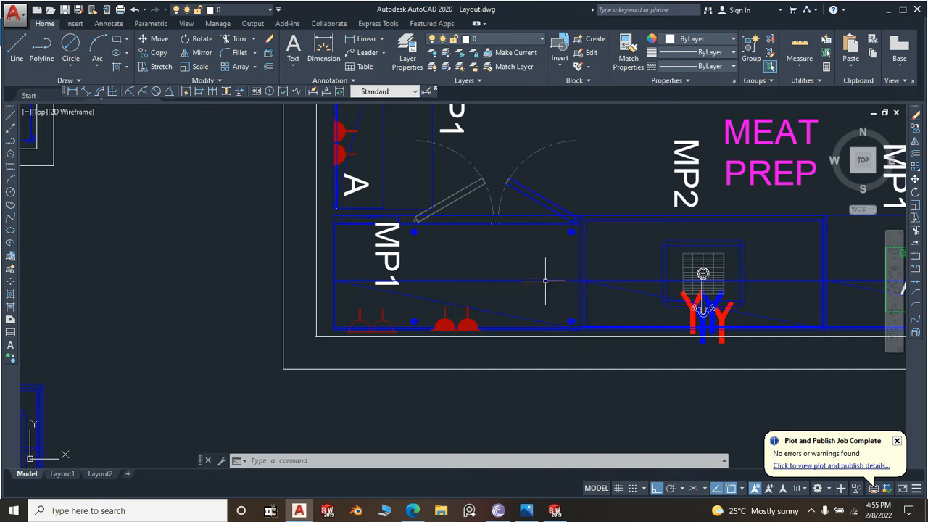
scroll(545, 290, down, 3)
scroll(584, 284, up, 2)
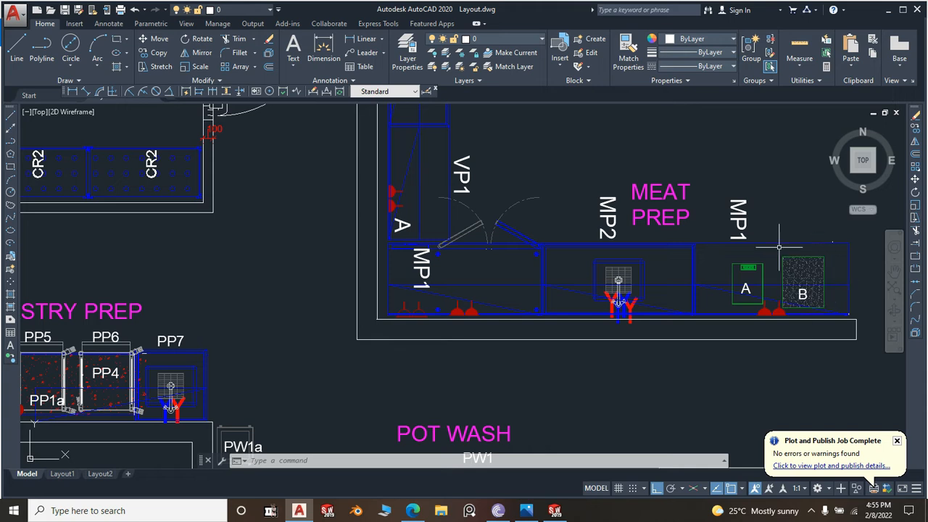
Delete the tiny stray block on the Equips layer just above the MP1 table holding items A and B in MEAT PREP
scroll(829, 197, up, 4)
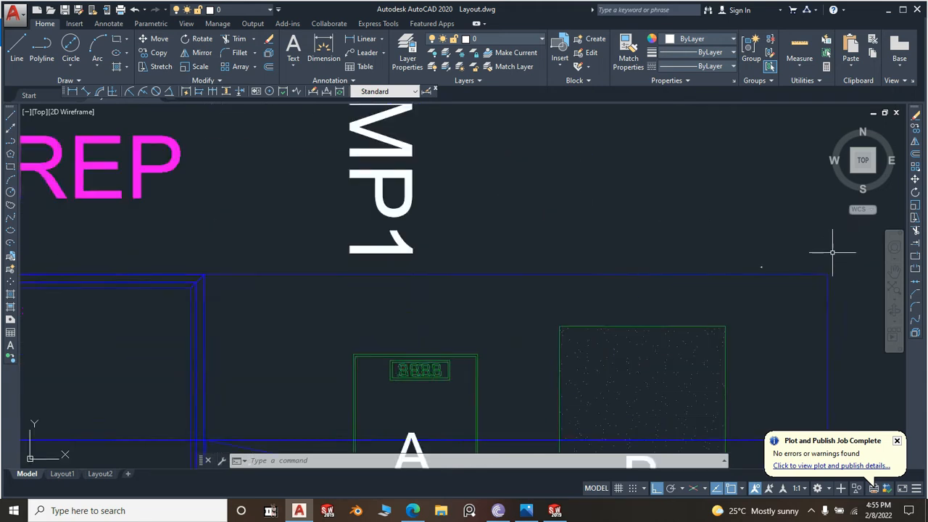
click(783, 271)
click(616, 227)
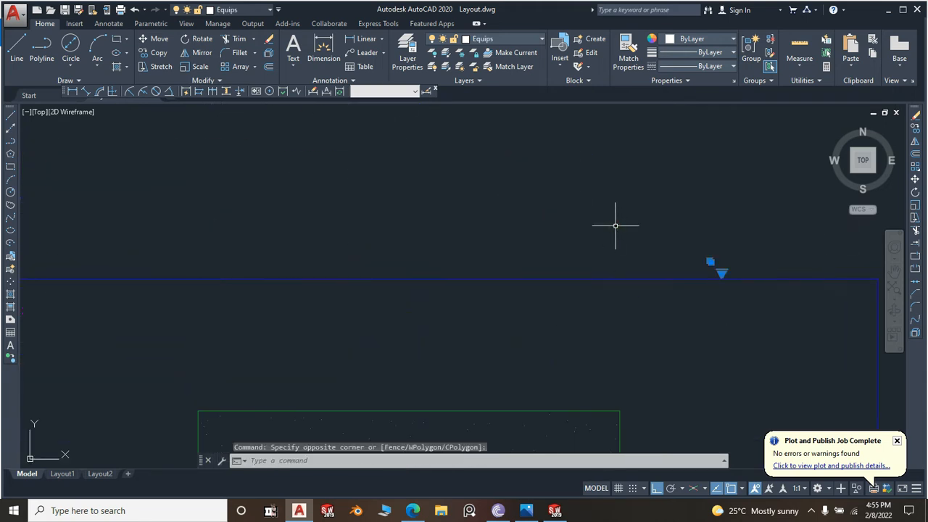
key(Delete)
scroll(603, 226, down, 8)
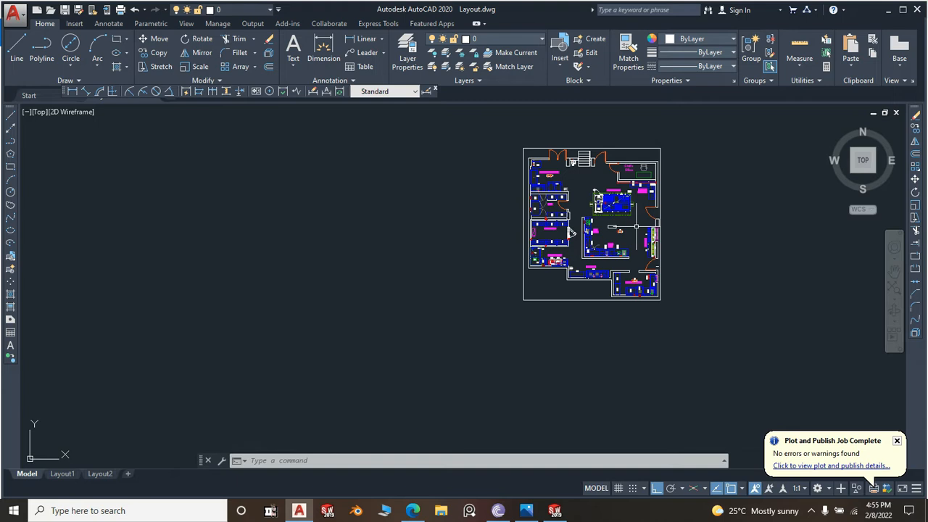
scroll(653, 265, up, 4)
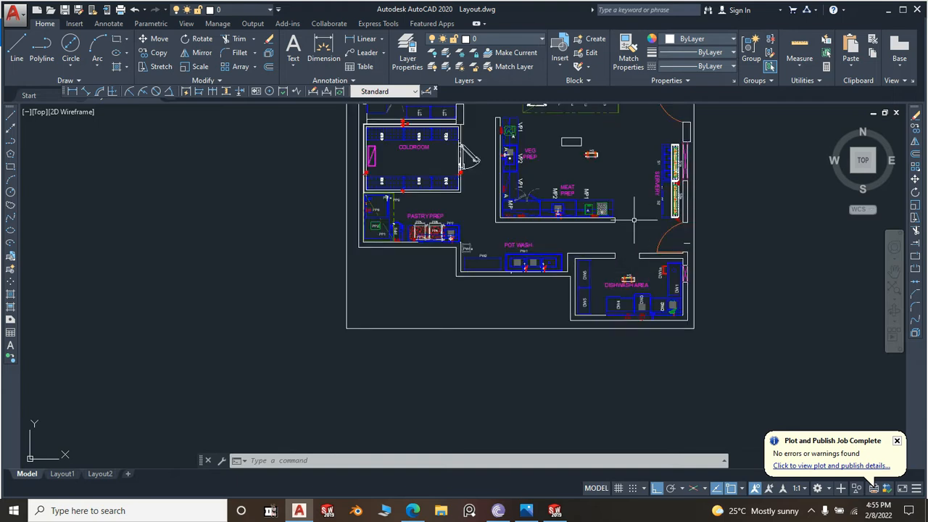
Examine the row of MP1 and MP2 units in MEAT PREP, from the corner table to the table holding items A and B
scroll(635, 219, up, 2)
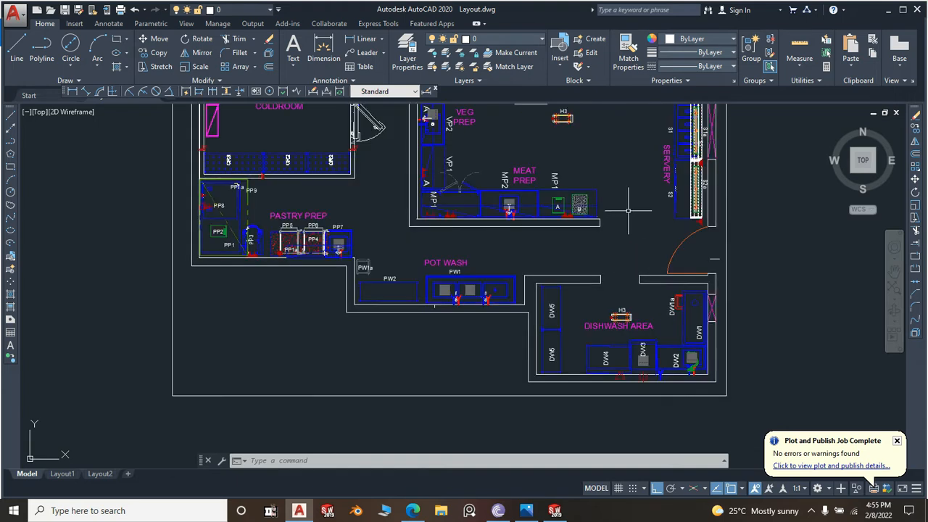
scroll(510, 190, up, 5)
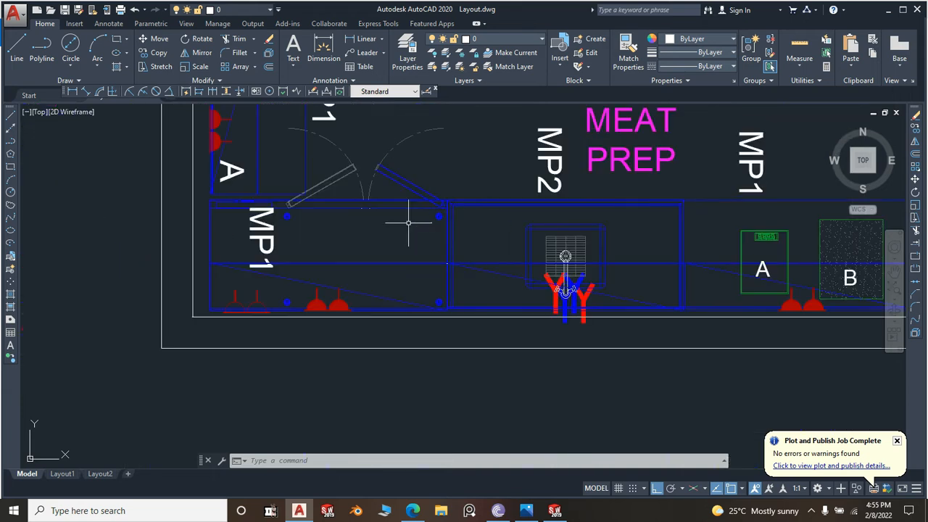
scroll(412, 224, down, 2)
scroll(743, 285, up, 2)
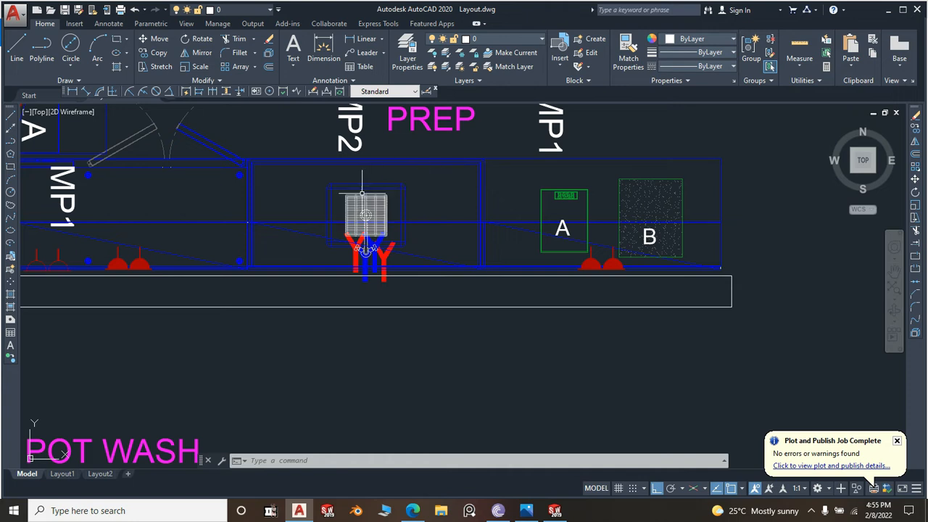
scroll(732, 214, down, 3)
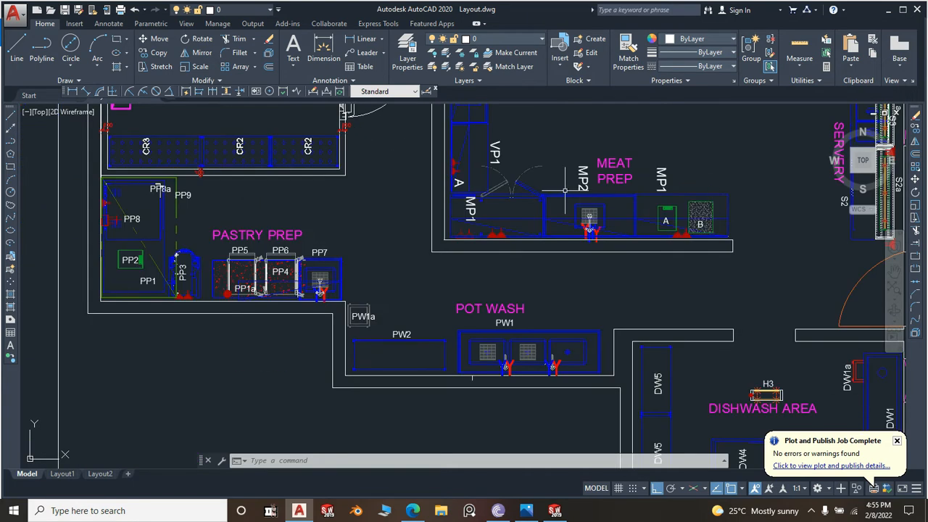
scroll(565, 191, up, 5)
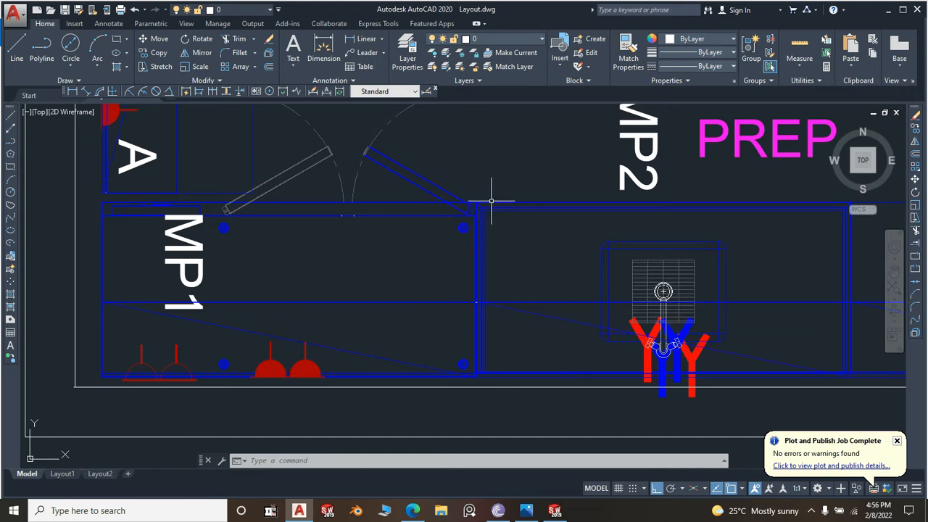
scroll(460, 202, down, 5)
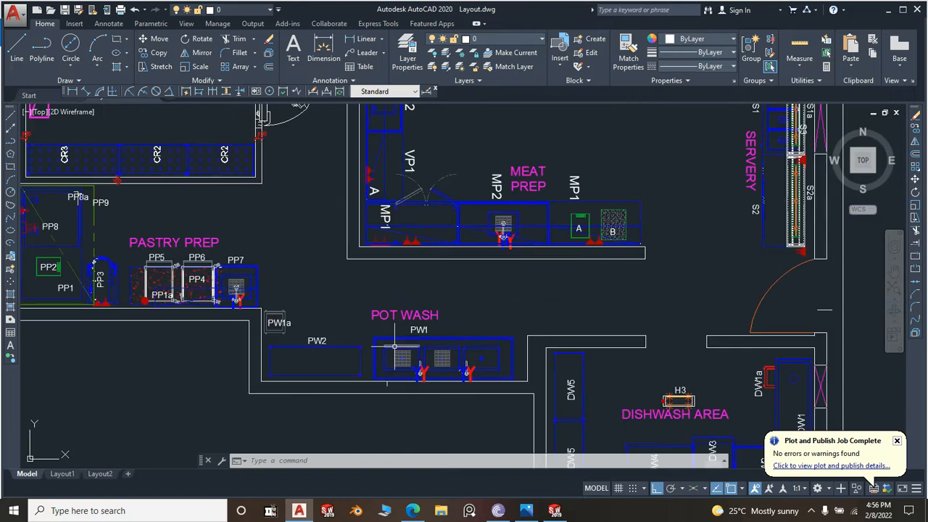
Compare the MEAT PREP table run with the adjoining VEG PREP and POT WASH areas of the layout
scroll(542, 248, down, 2)
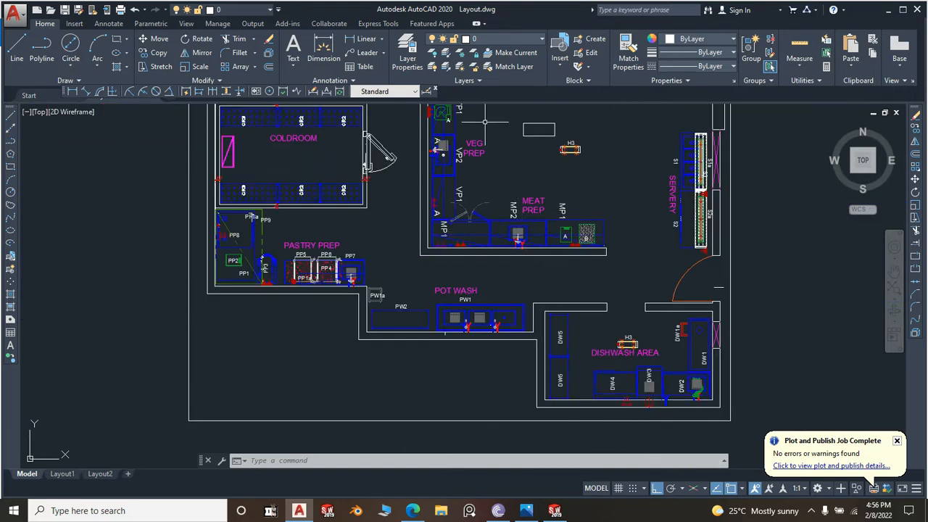
scroll(447, 167, up, 2)
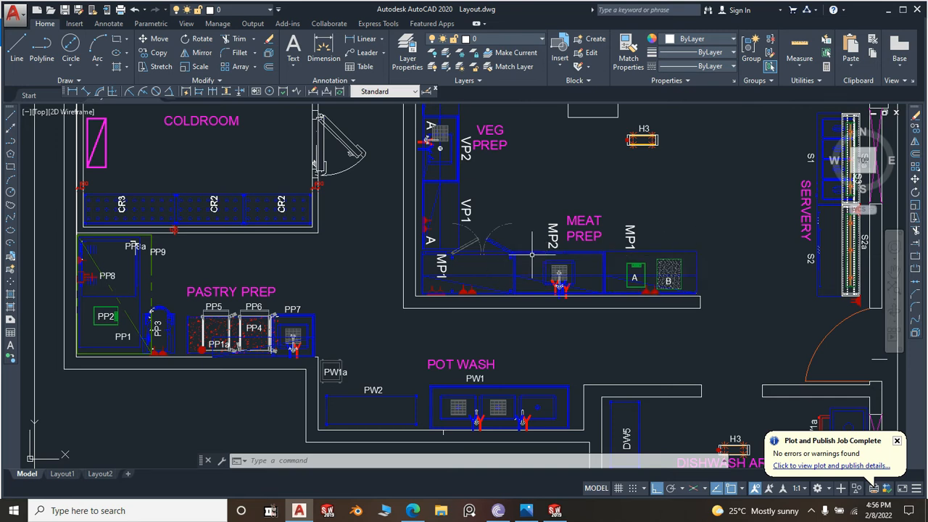
scroll(532, 254, up, 5)
scroll(677, 252, down, 6)
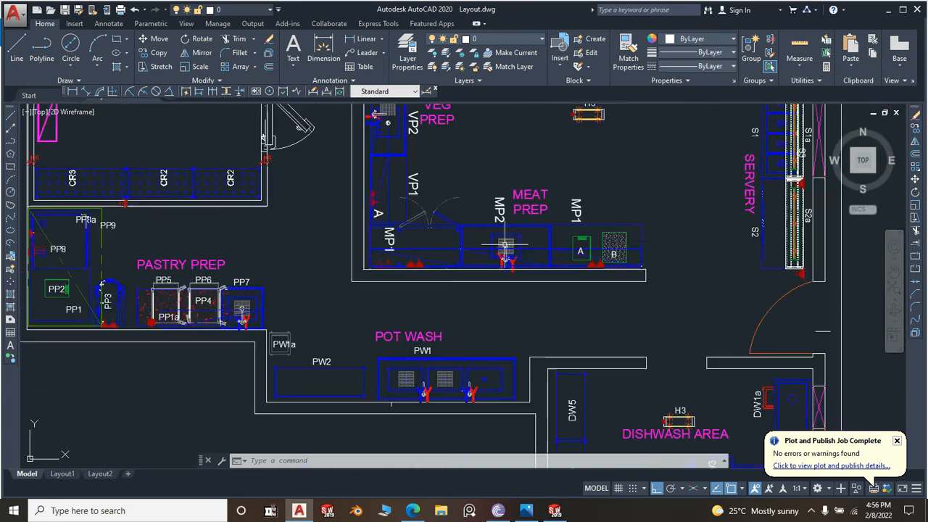
scroll(652, 240, up, 2)
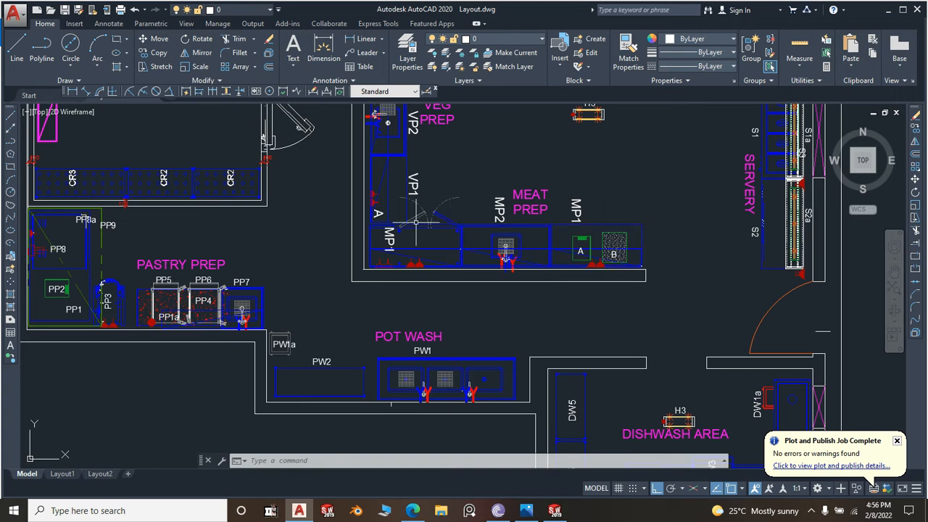
scroll(417, 218, up, 2)
scroll(416, 225, down, 4)
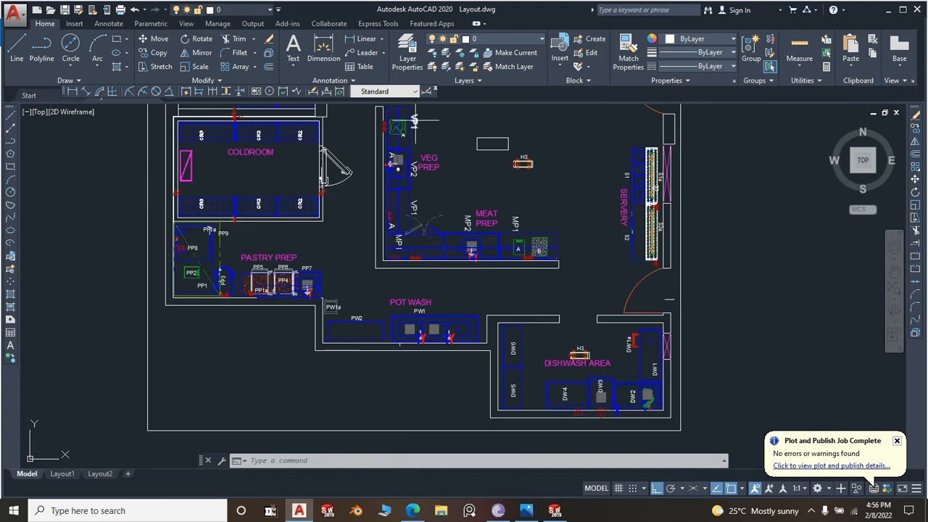
scroll(412, 114, up, 2)
scroll(580, 347, up, 4)
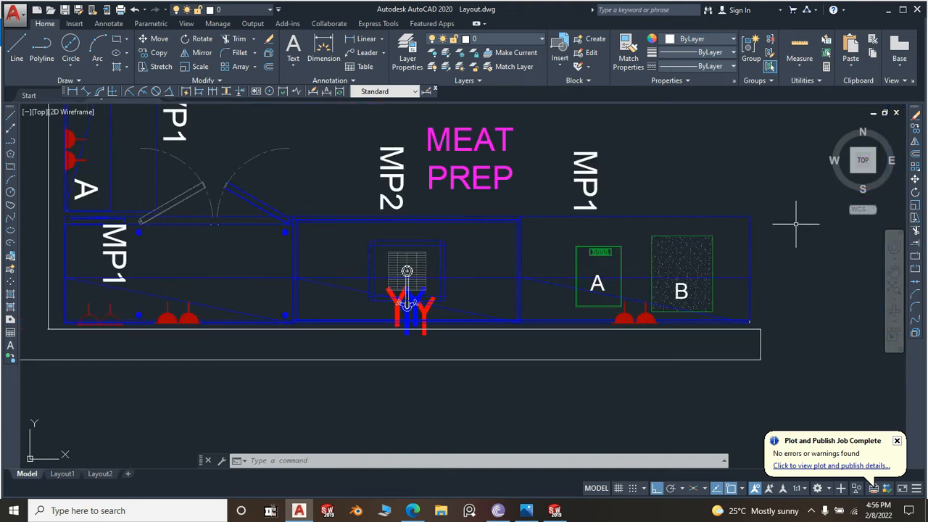
Inspect the MP2 sink table's wall side and front edge, selecting the front edge lines on the TOP layer and clearing the selection
scroll(335, 324, up, 4)
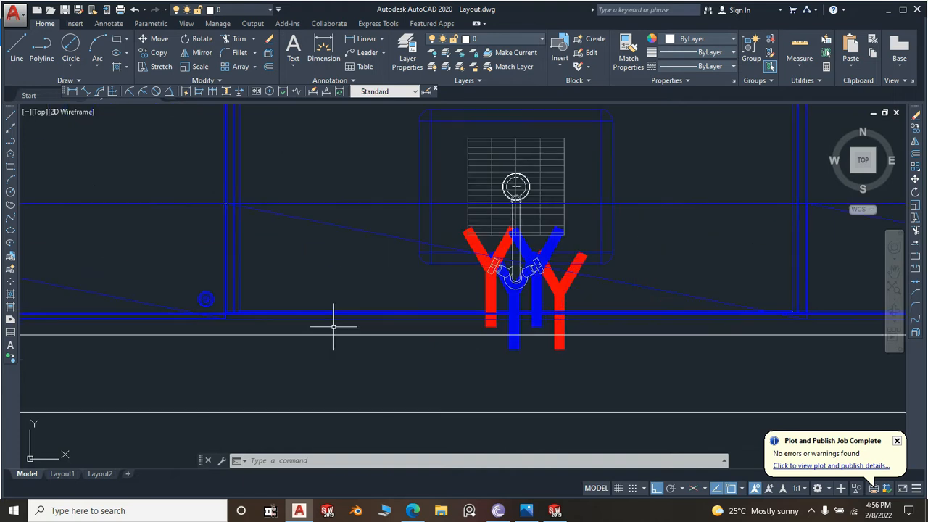
scroll(351, 327, down, 2)
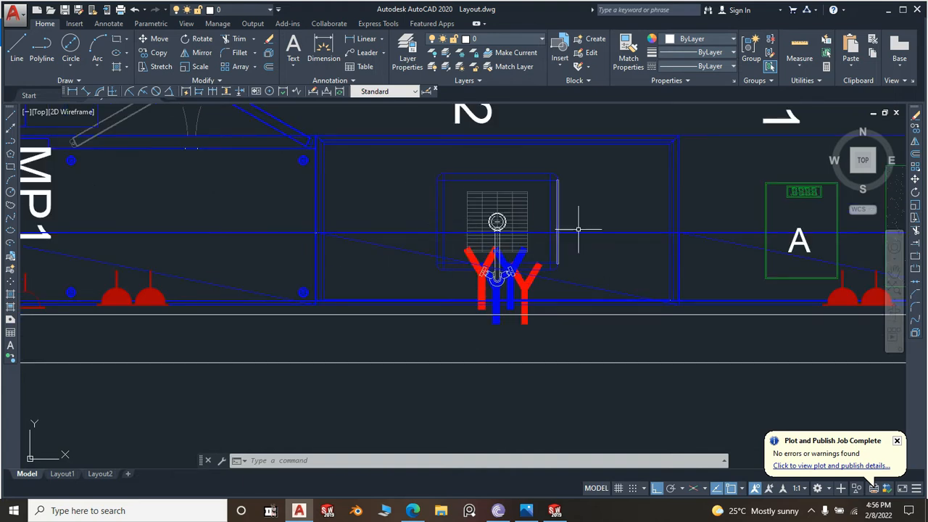
click(652, 160)
click(628, 131)
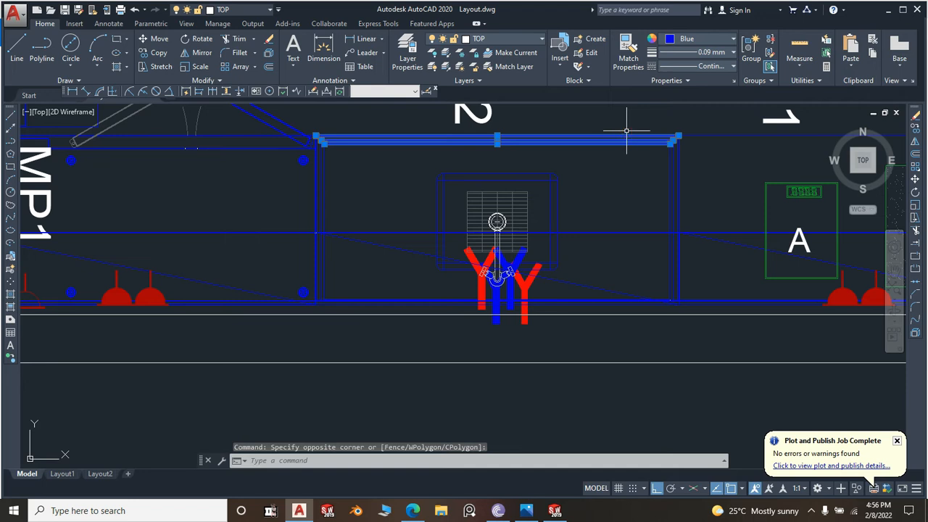
key(Escape)
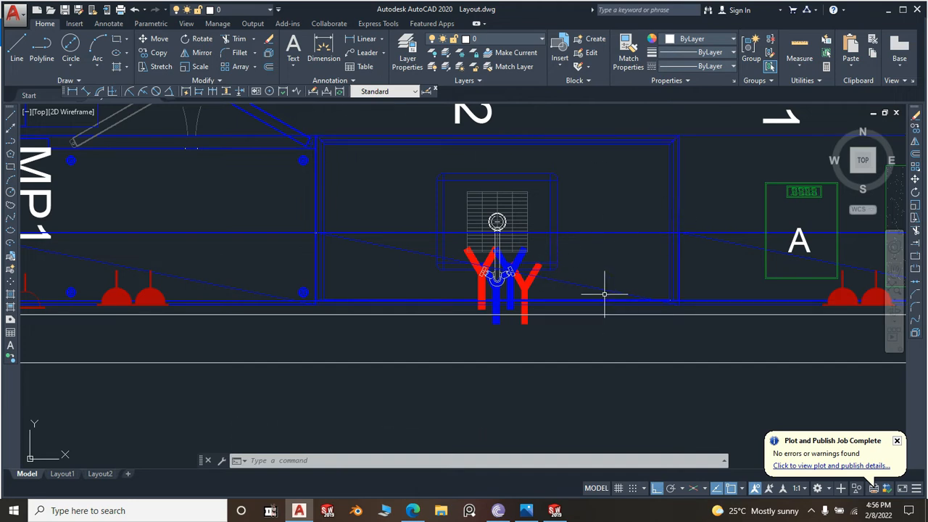
Inspect the MP1 and MP2 units' rear edges along the wall, and review the wider layout up to HOT KITCHEN and GOODS RECIEVING
scroll(607, 317, up, 5)
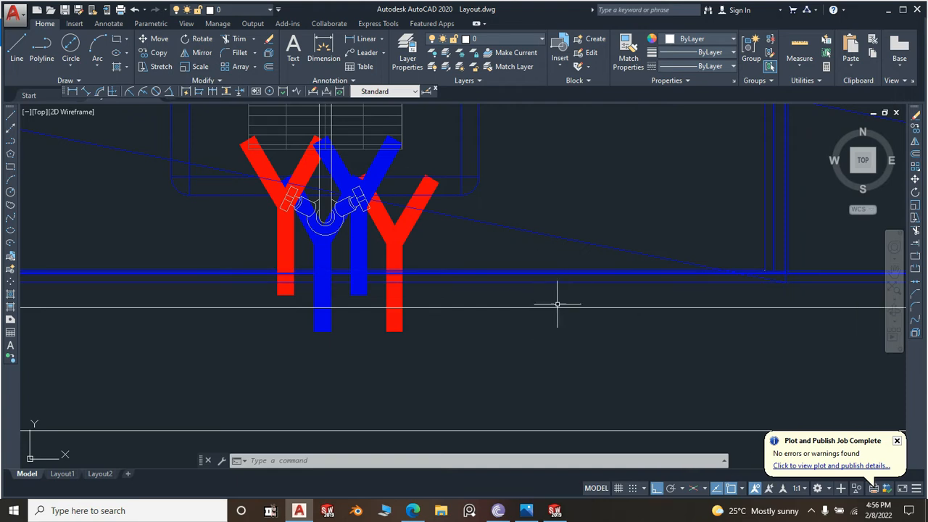
scroll(559, 301, down, 7)
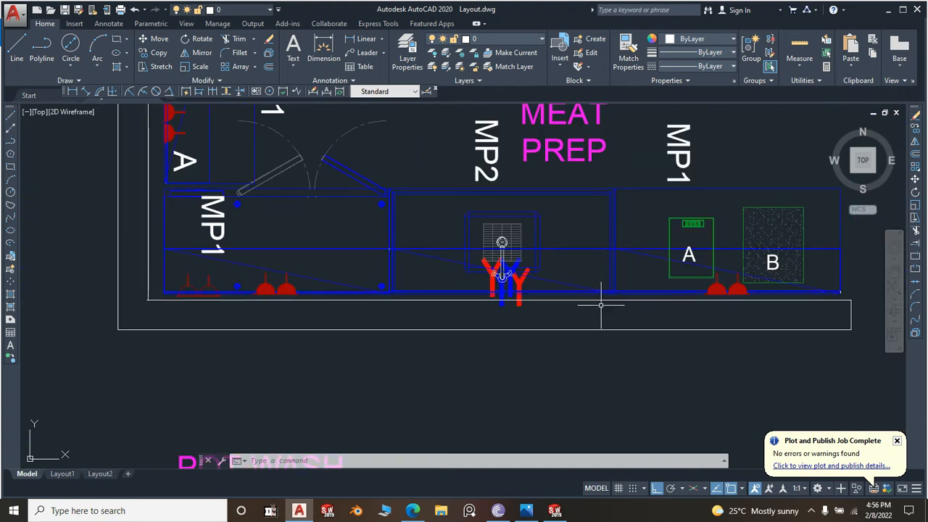
scroll(841, 305, up, 5)
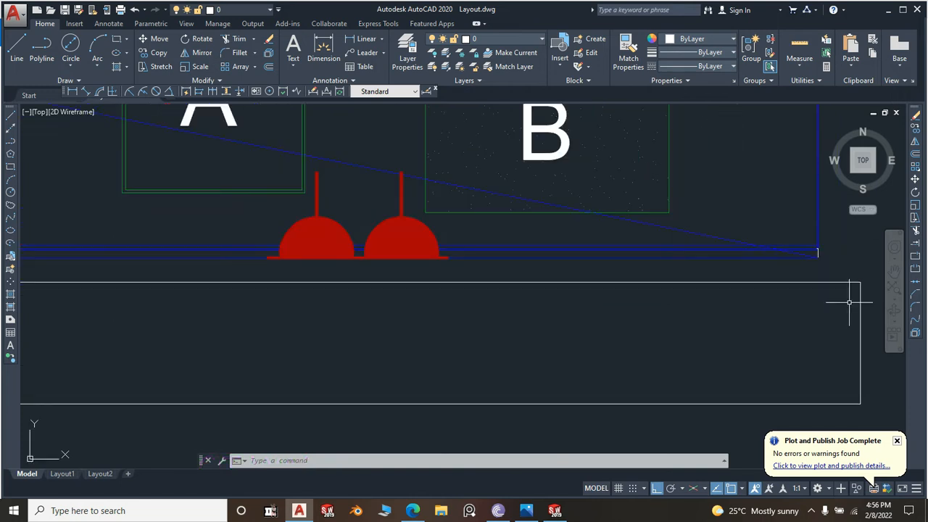
scroll(623, 283, down, 5)
scroll(625, 285, down, 2)
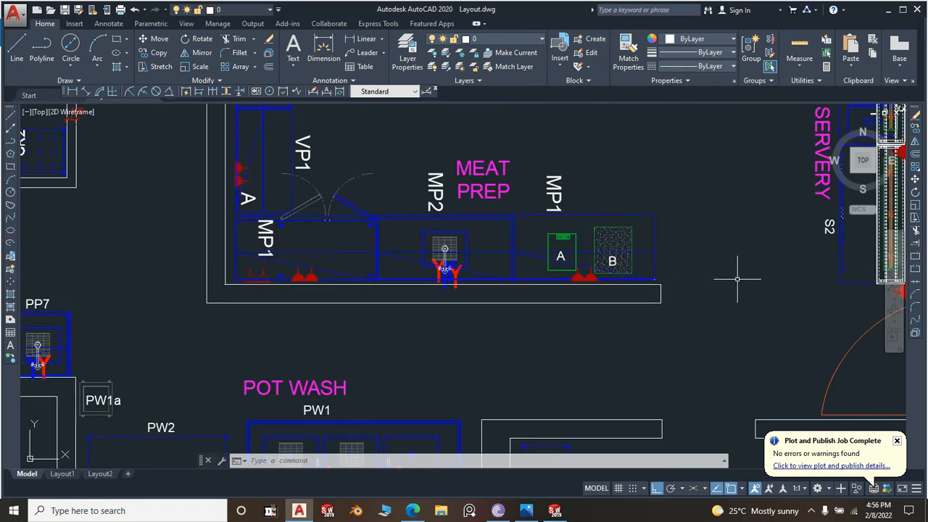
scroll(626, 263, down, 5)
scroll(657, 260, up, 3)
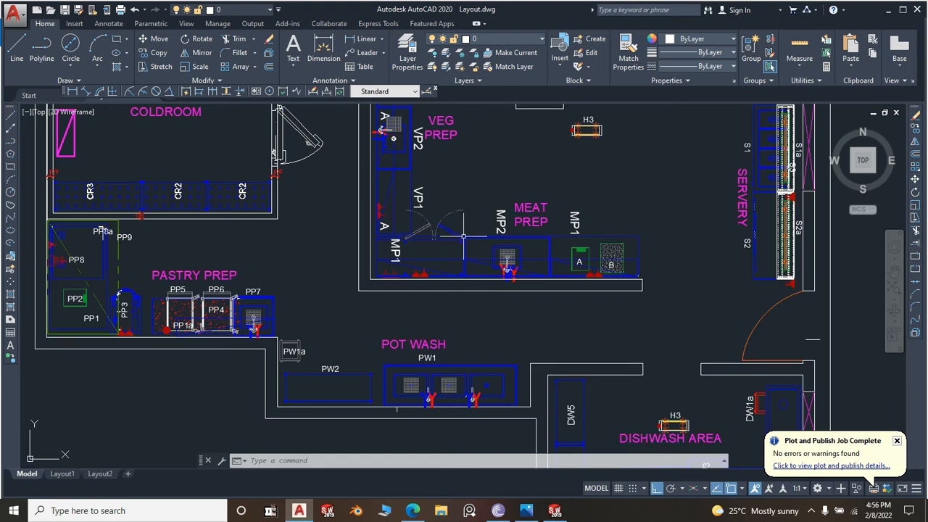
scroll(438, 182, down, 4)
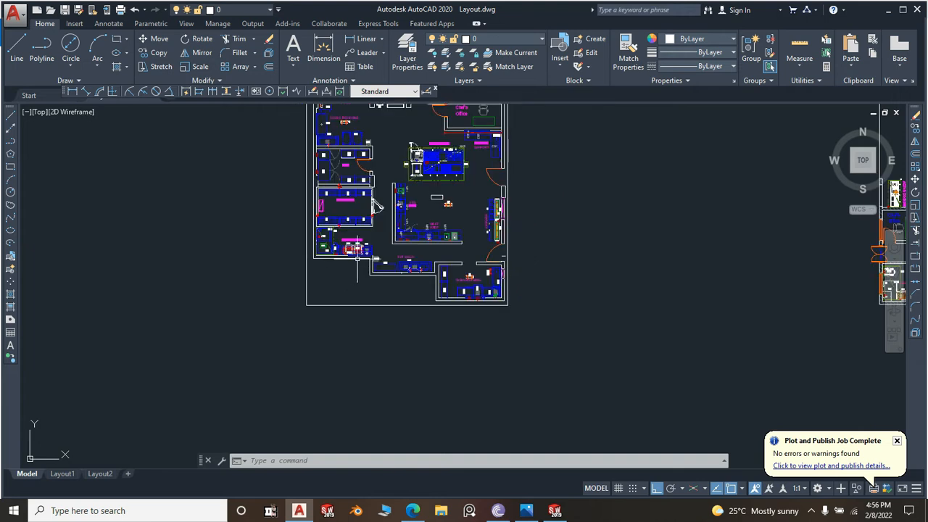
scroll(345, 267, down, 2)
scroll(376, 207, up, 5)
scroll(362, 189, down, 2)
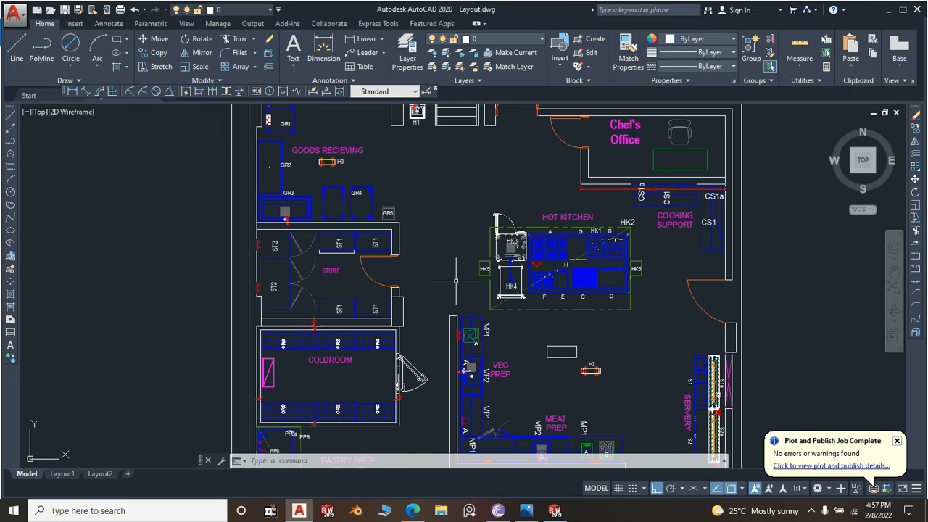
Switch to Photos and examine the table's front edge, underframe, legs and bracing close up in IMG_2861.JPG
click(526, 513)
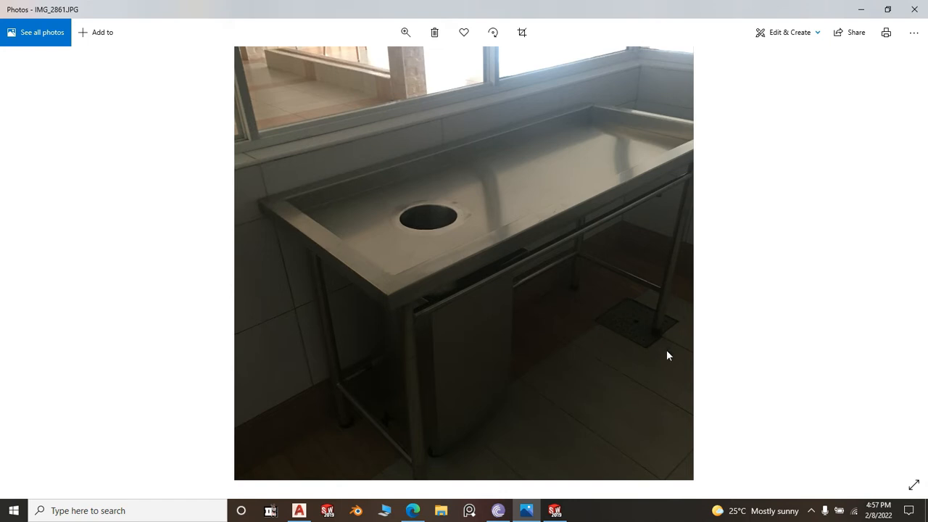
click(405, 32)
click(404, 33)
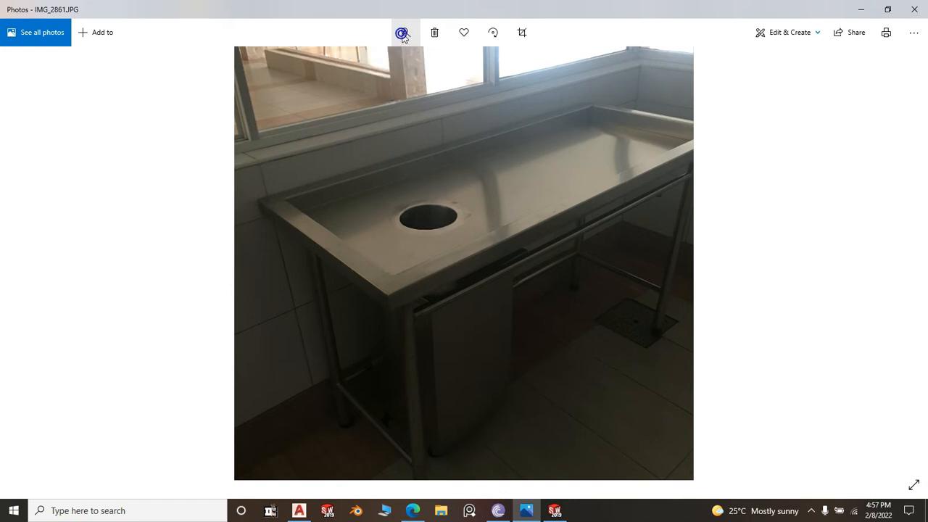
click(405, 32)
drag(354, 64, 375, 64)
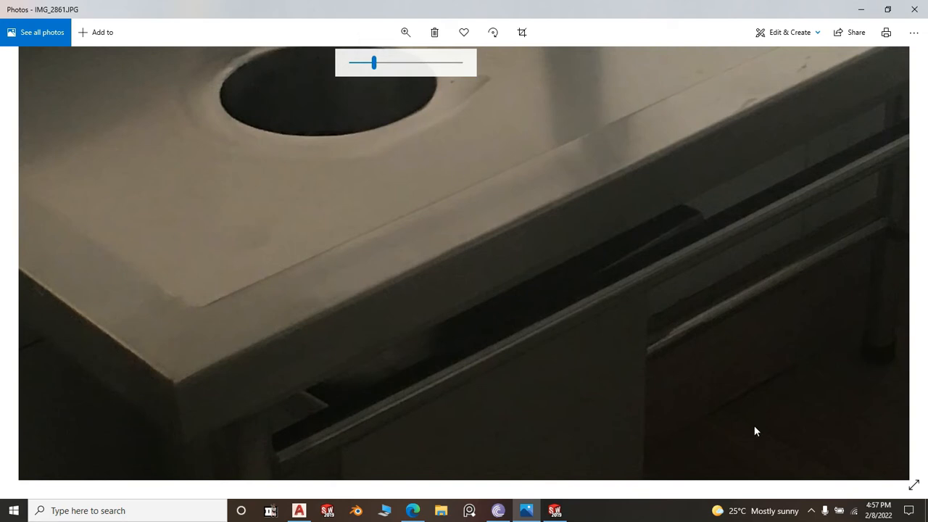
drag(755, 431, 349, 309)
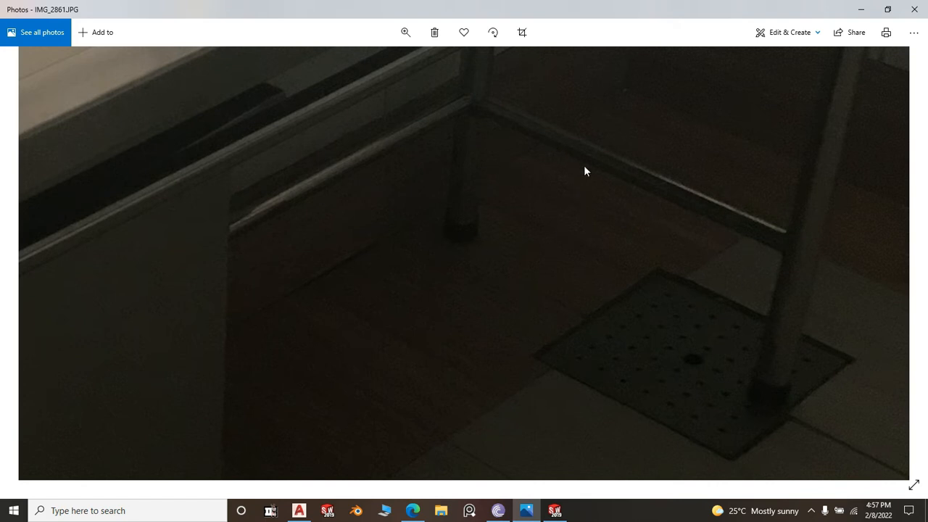
click(405, 31)
drag(374, 64, 351, 63)
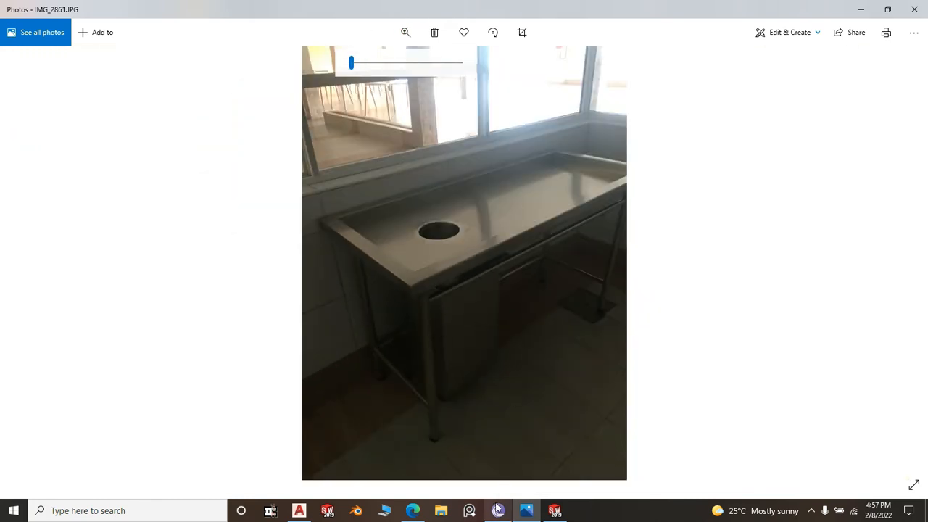
Switch to GRP 2.pdf in Edge and highlight in yellow the strip directly beneath the tabletop in the front view
click(414, 514)
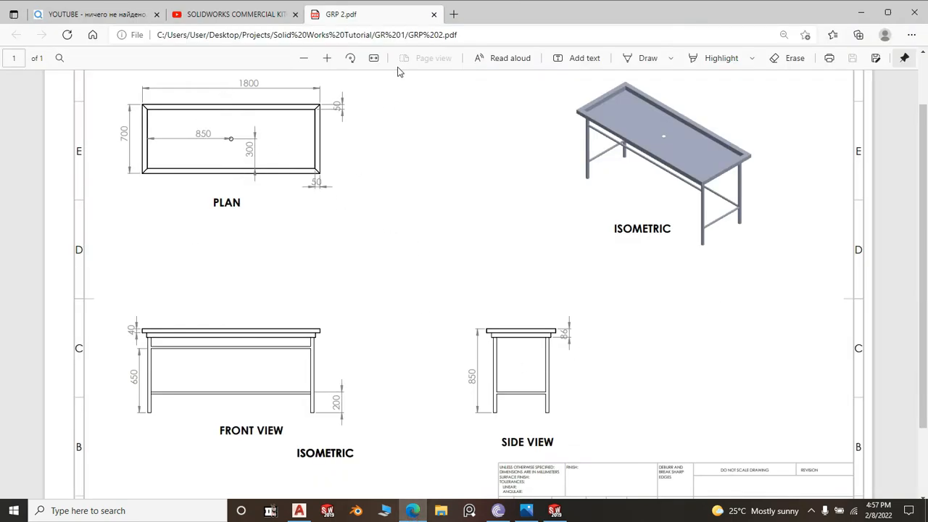
click(722, 60)
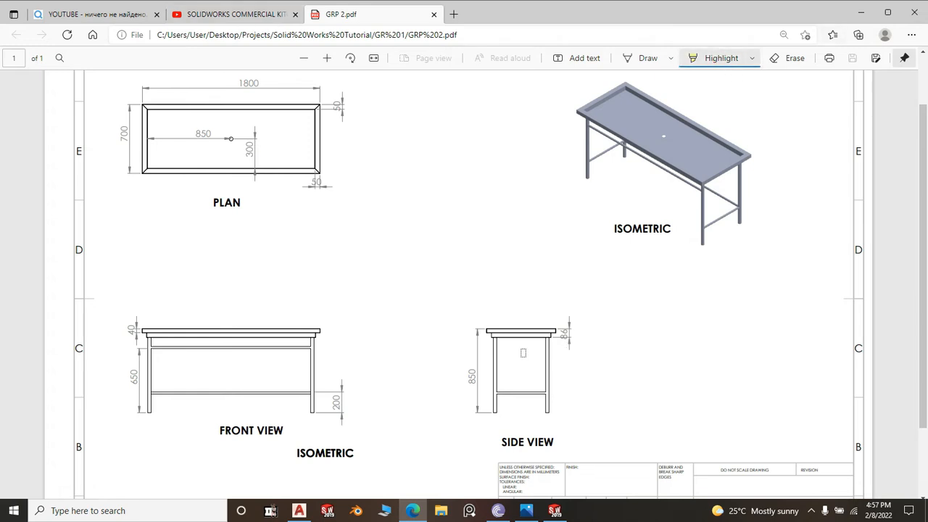
click(327, 58)
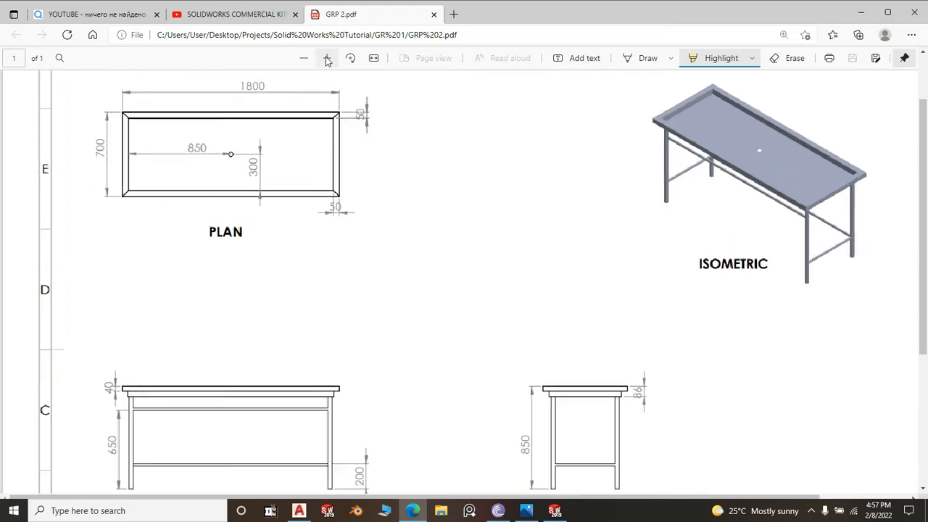
click(327, 58)
scroll(535, 210, down, 6)
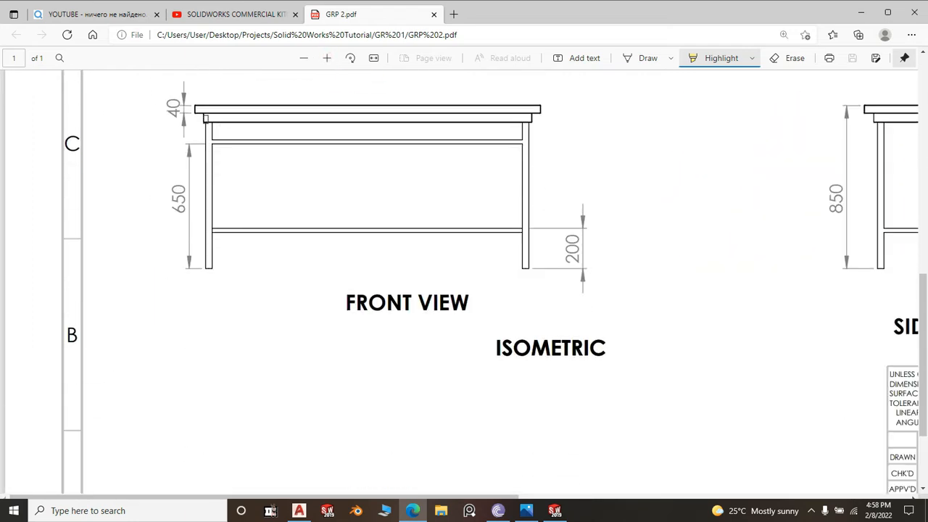
mouse_move(206, 119)
mouse_down()
mouse_move(537, 124)
mouse_move(205, 117)
mouse_up()
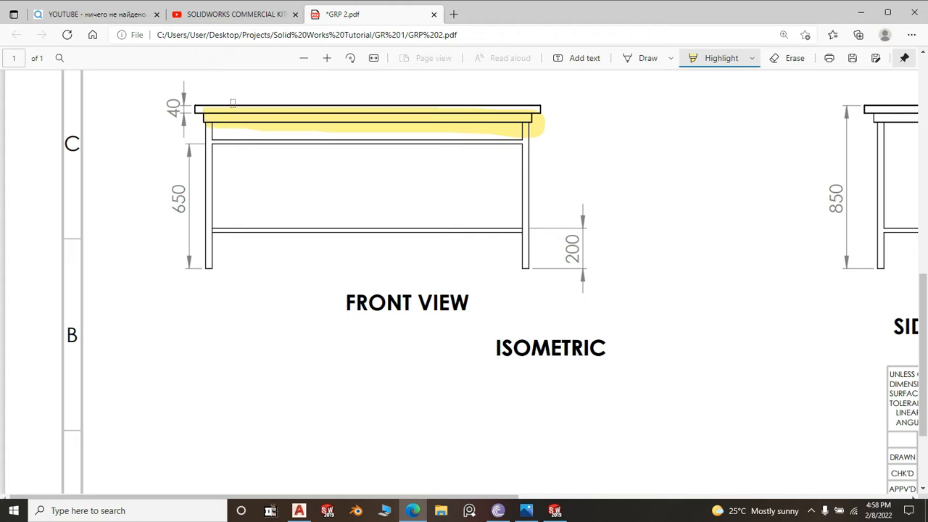
Highlight in yellow the strip directly beneath the tabletop in the side view of GRP 2.pdf
scroll(313, 172, down, 2)
scroll(316, 176, up, 4)
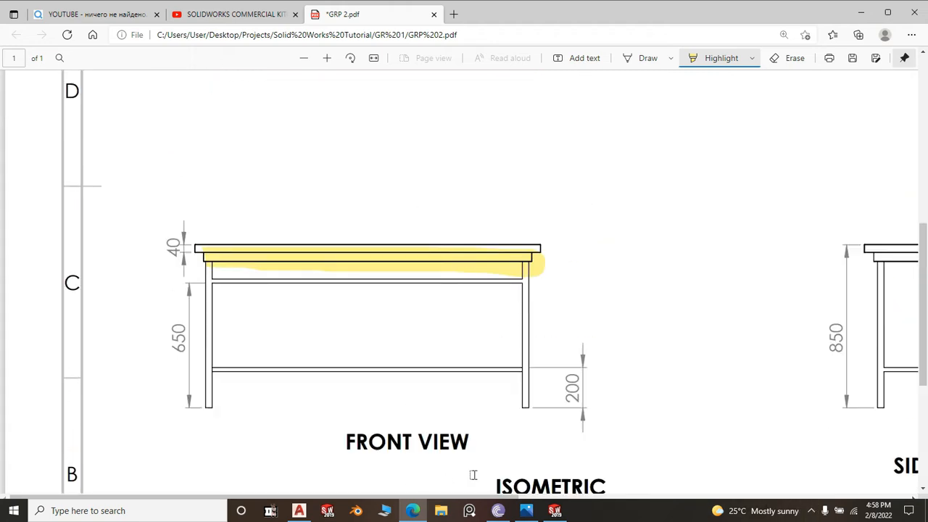
drag(174, 499, 381, 510)
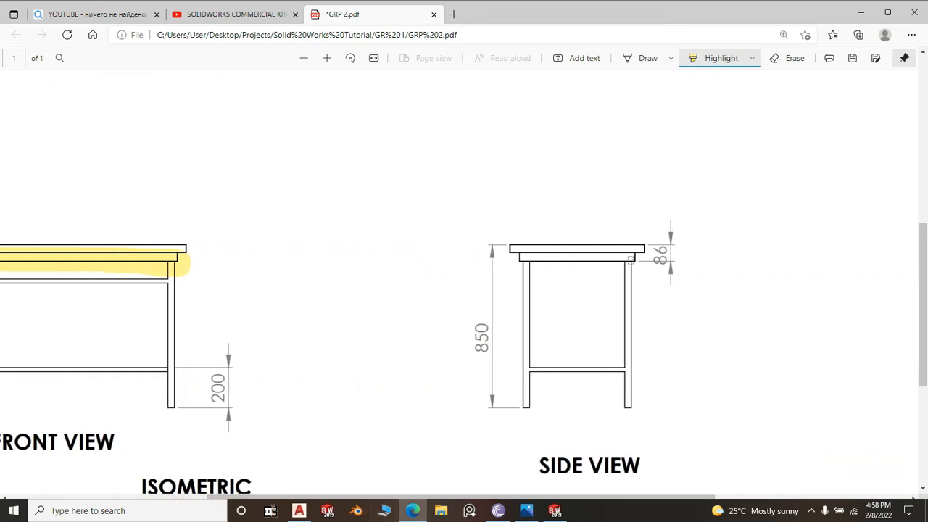
drag(634, 255, 510, 257)
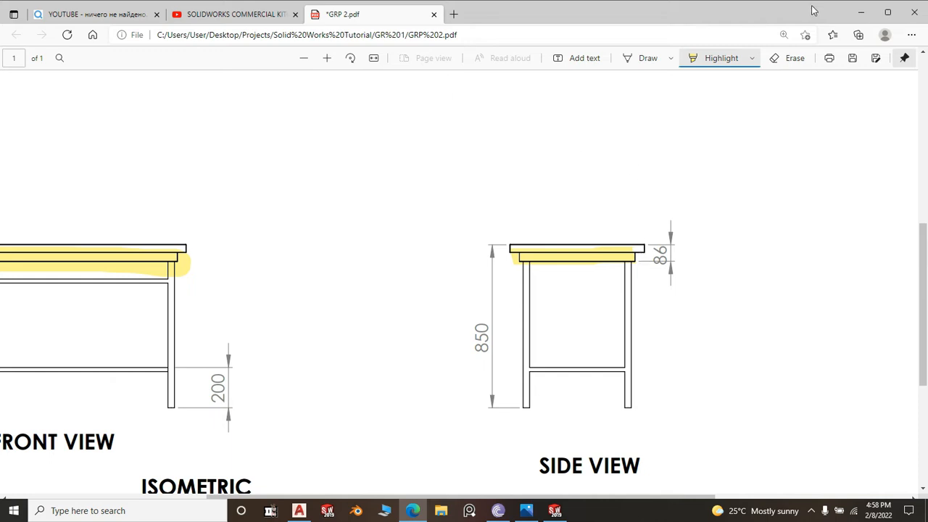
Minimize the PDF and photo, switch to File Explorer and open the GR2 Assembly video from Desktop > Projects > Solid Works Tutorial > GR 1
click(868, 13)
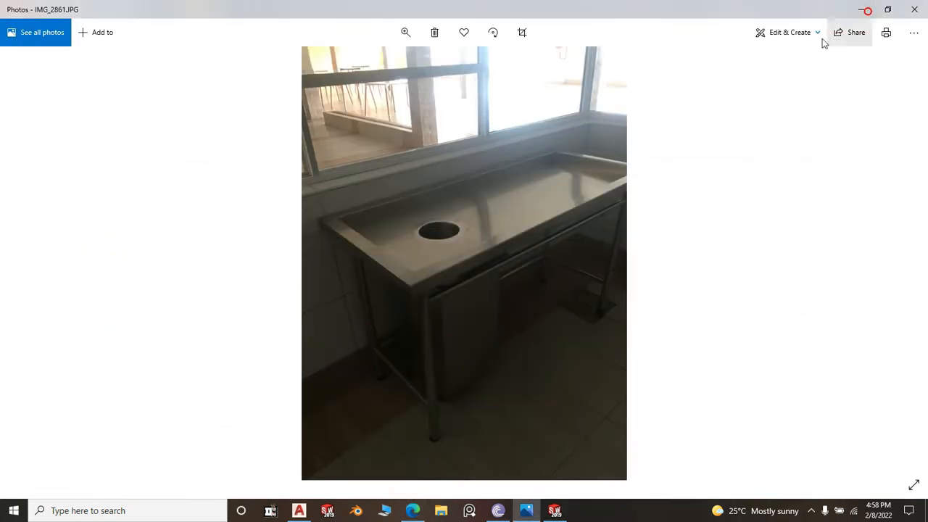
click(860, 8)
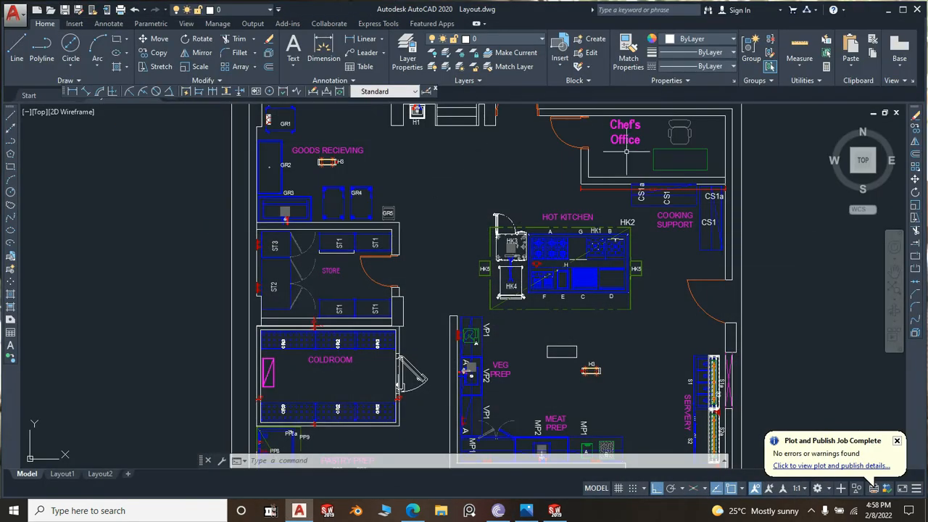
click(441, 514)
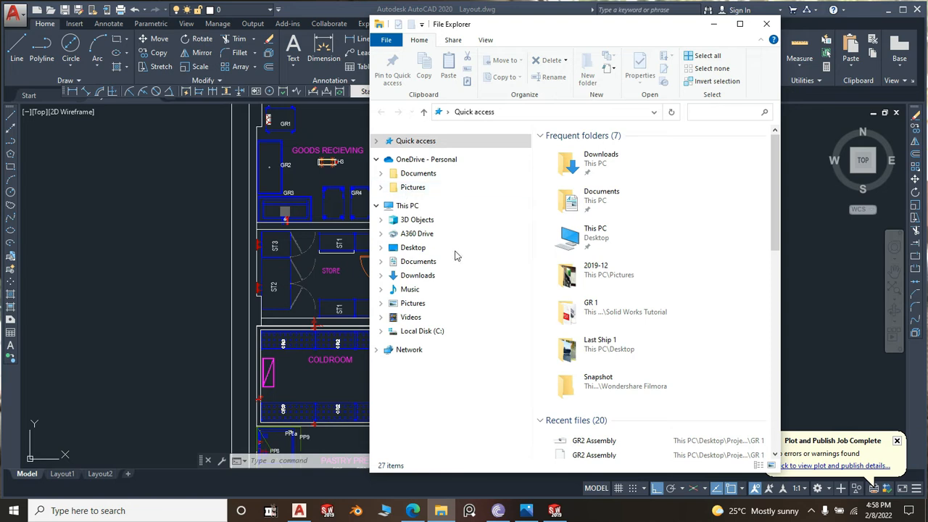
click(414, 248)
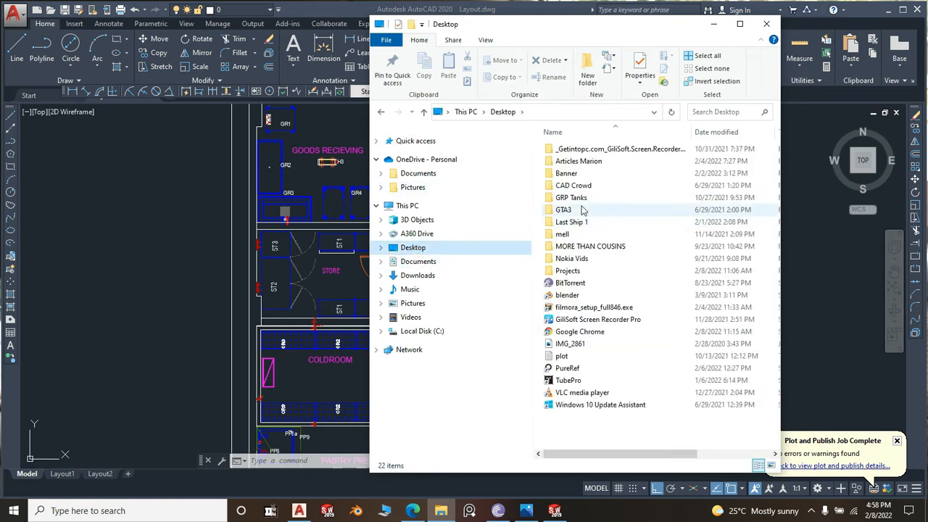
double_click(569, 271)
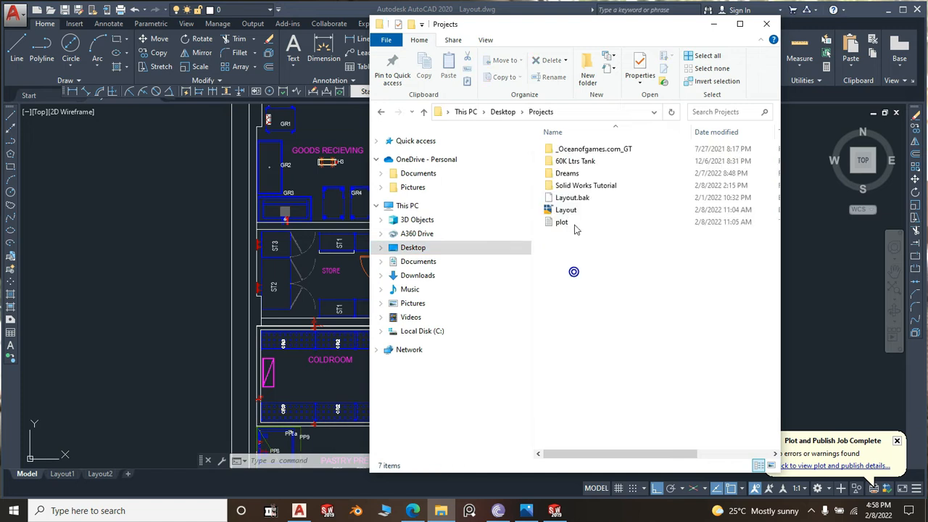
double_click(585, 187)
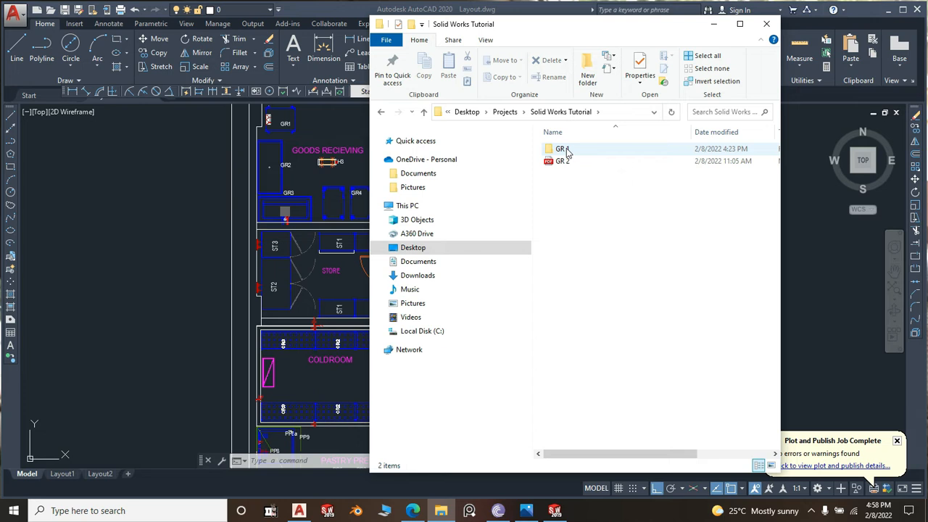
double_click(565, 150)
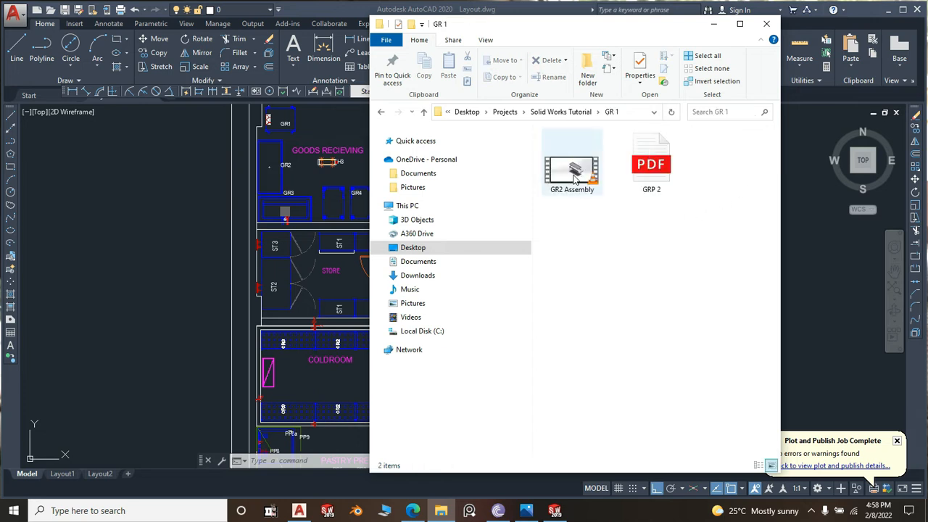
double_click(575, 176)
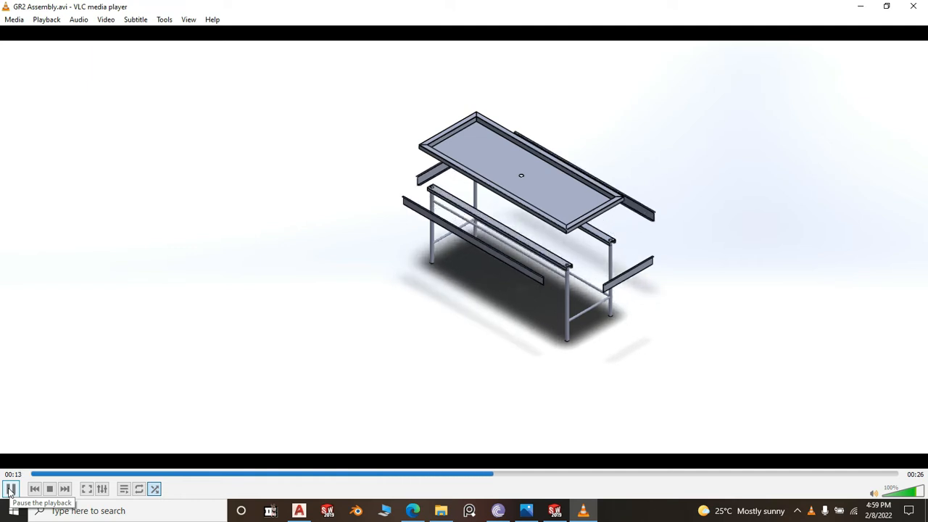
Play and pause the GR2 Assembly animation to examine the exploded tabletop, skirt strips, channels and legs, and the assembled table
click(11, 490)
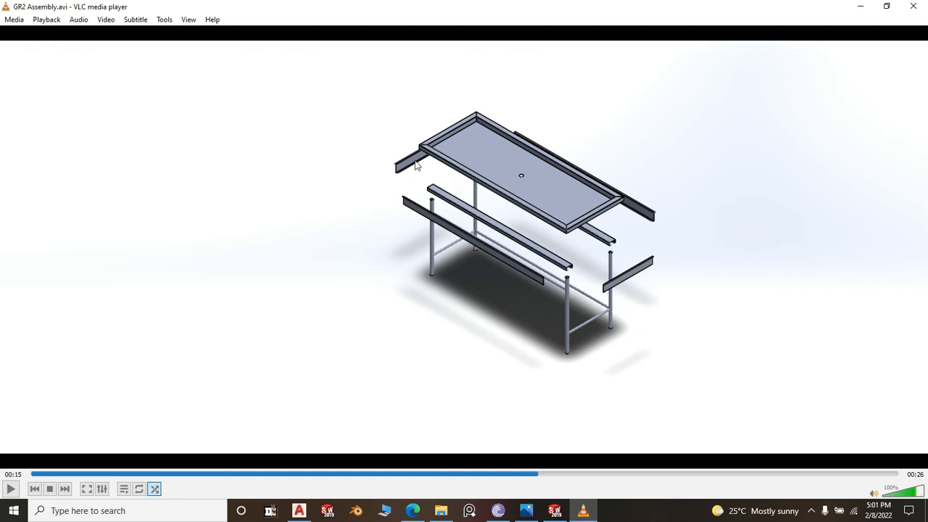
click(10, 490)
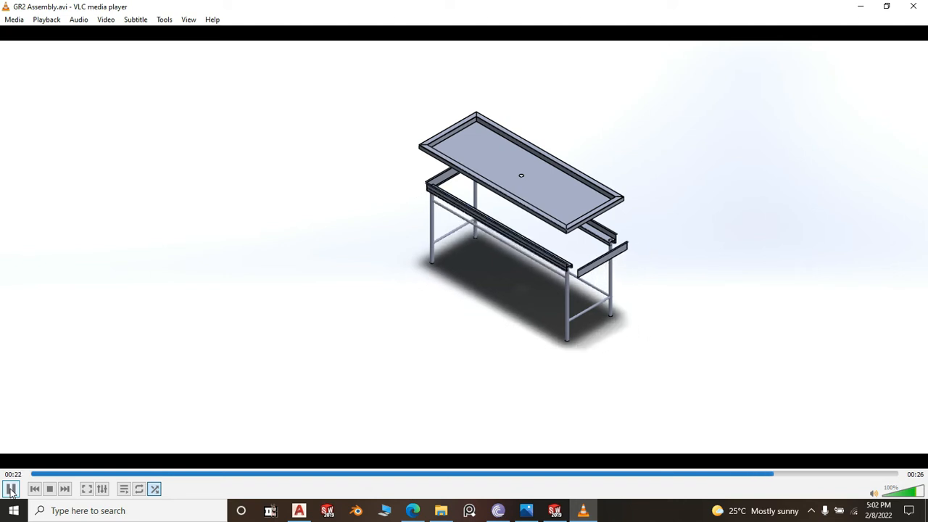
click(10, 490)
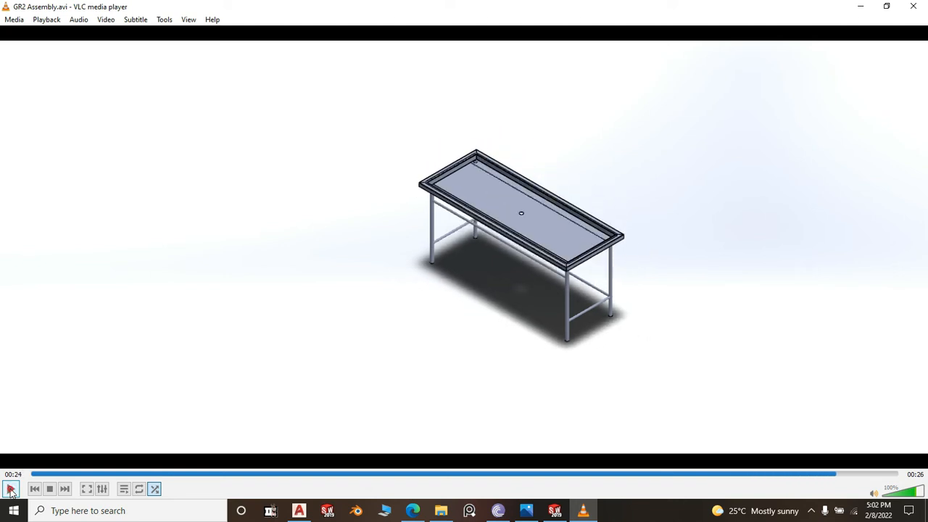
scroll(612, 279, up, 3)
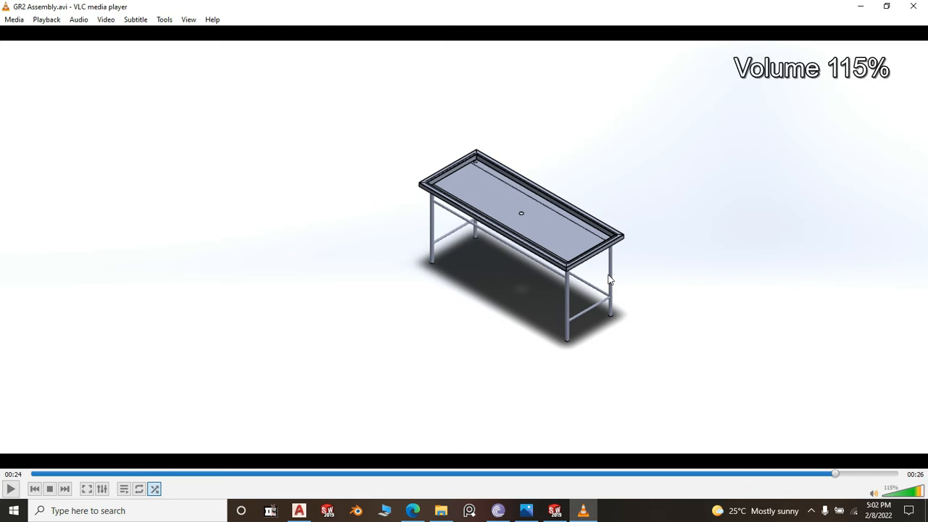
scroll(681, 241, down, 1)
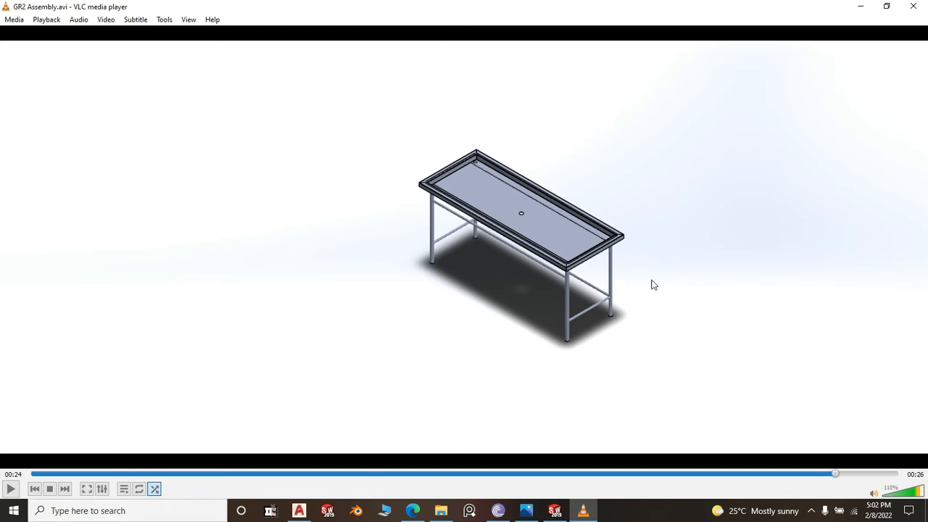
Switch to SolidWorks and create a new part document from the Part2 template
click(554, 511)
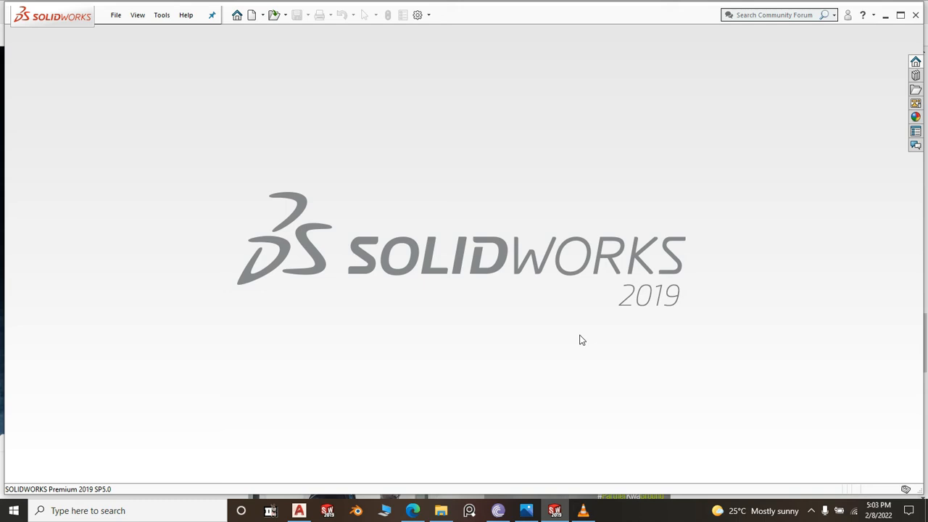
click(116, 15)
mouse_move(138, 33)
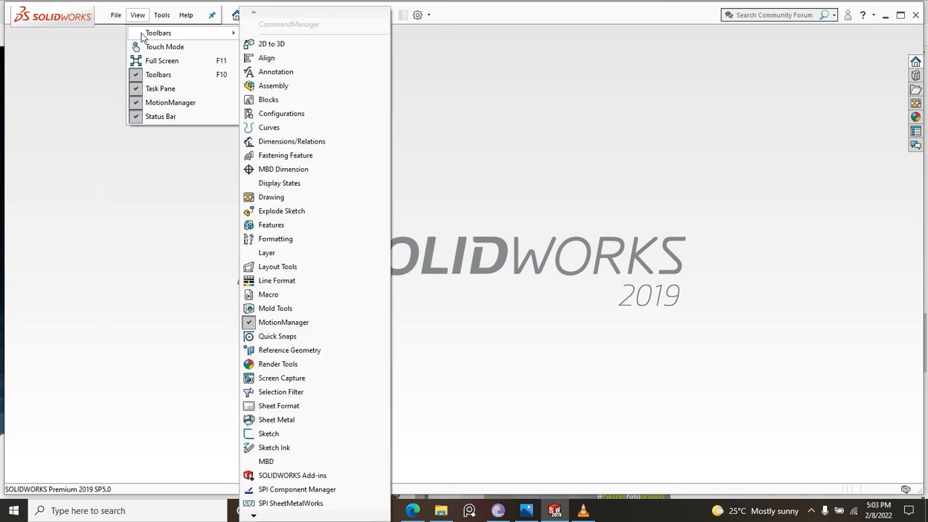
mouse_move(116, 16)
click(131, 34)
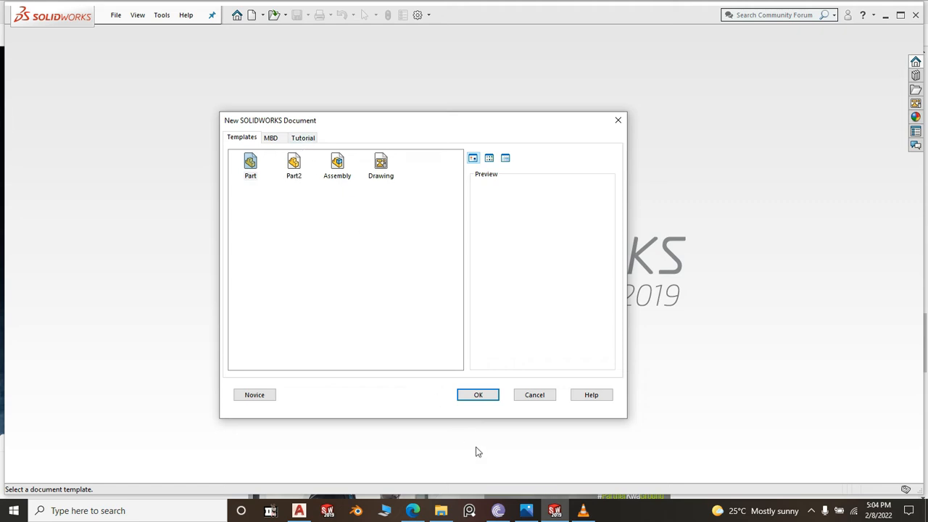
click(294, 164)
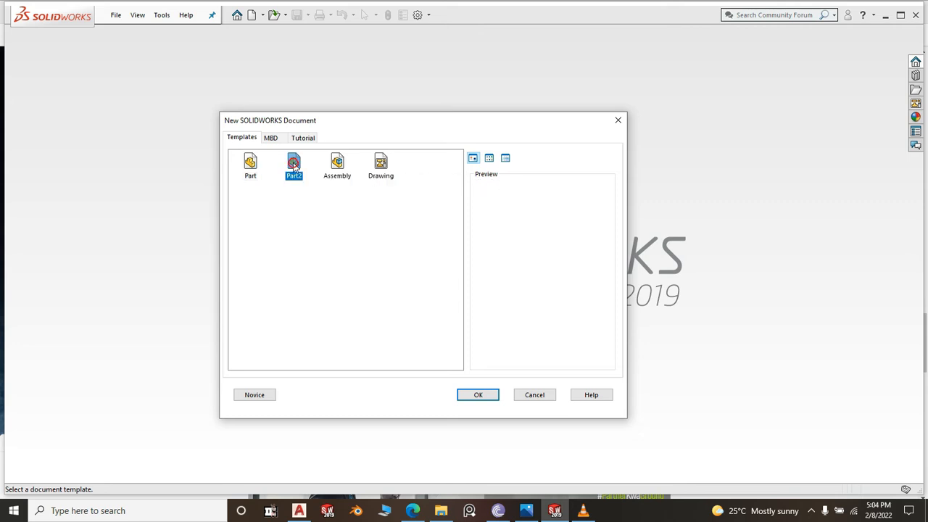
click(479, 395)
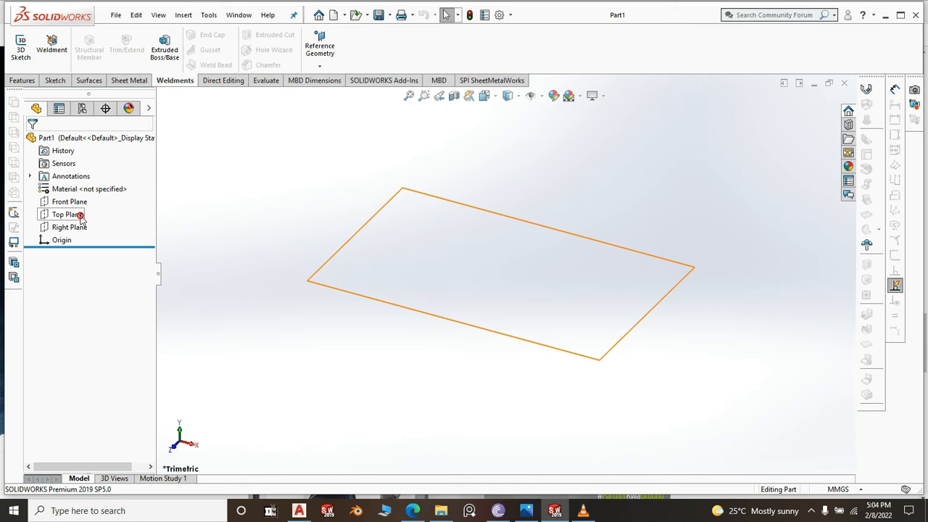
Start a sketch on the Top Plane and draw a center rectangle about 211 mm long from the origin
click(79, 215)
click(97, 199)
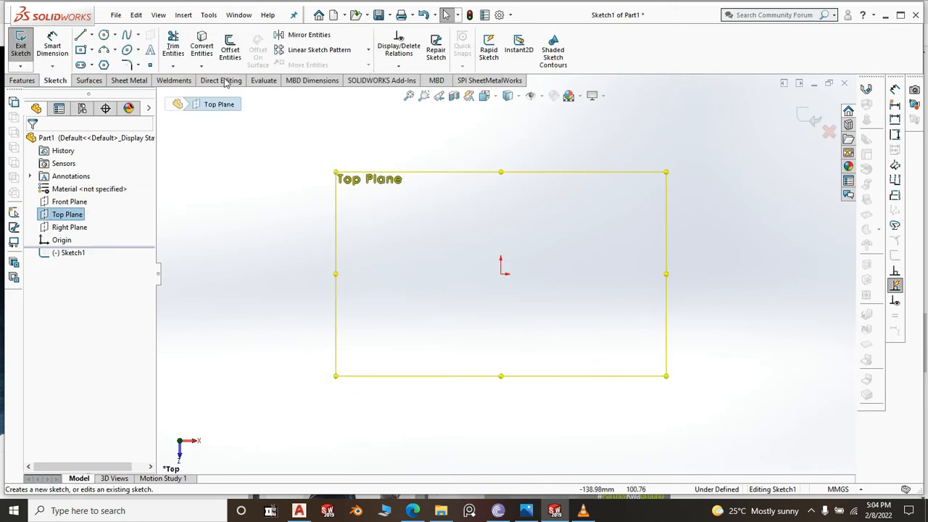
click(82, 51)
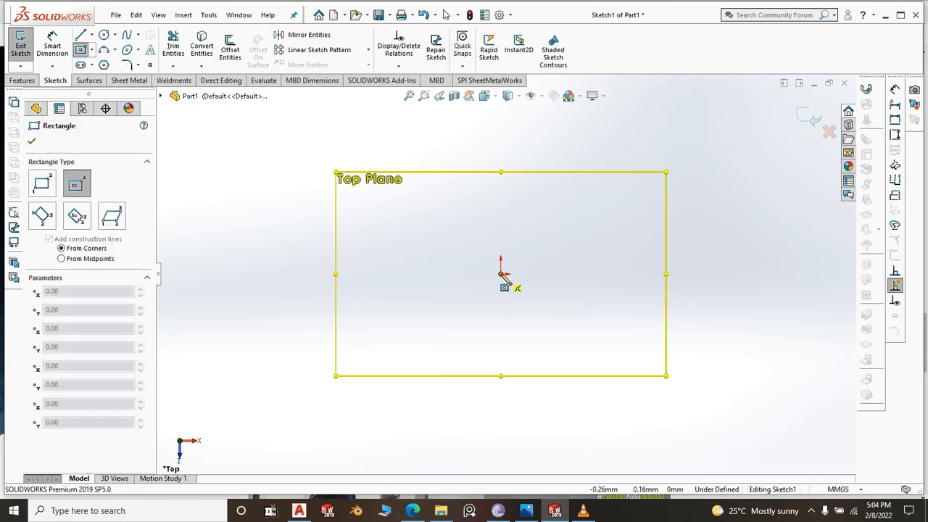
click(501, 273)
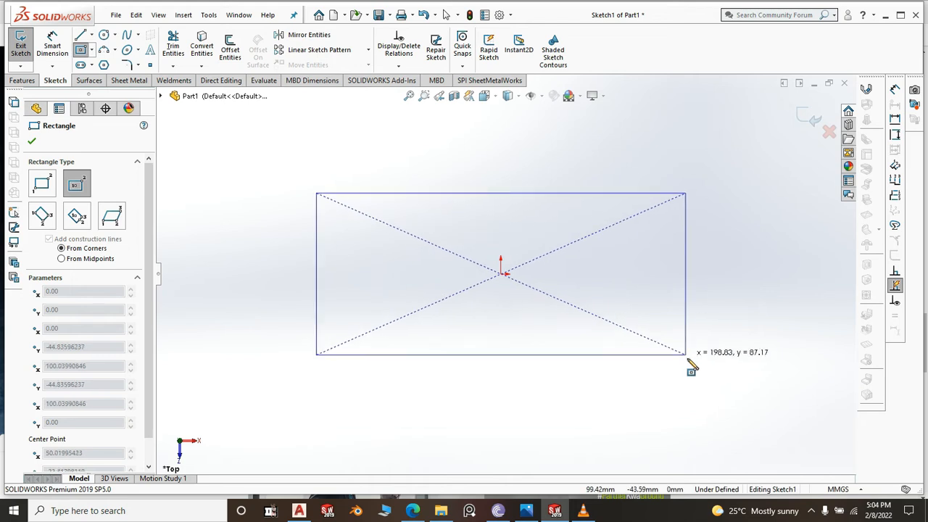
click(697, 374)
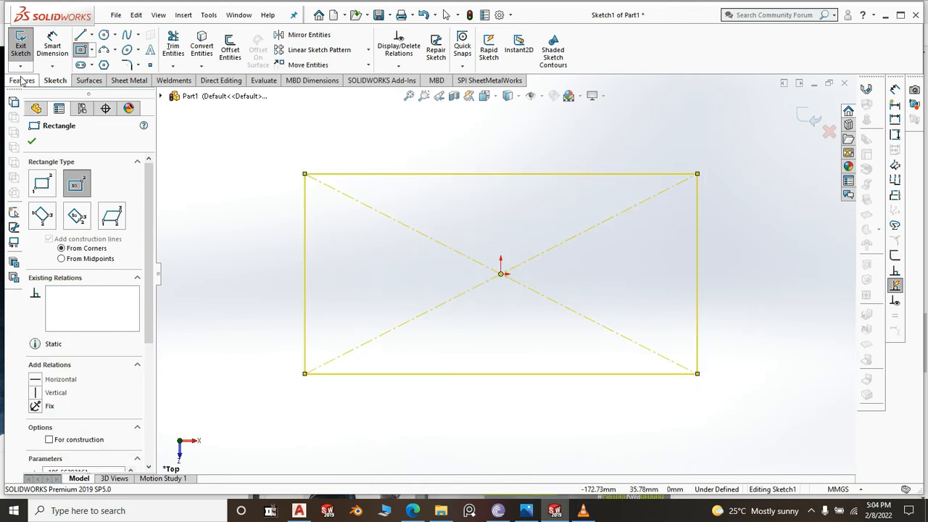
Dimension the rectangle's upper horizontal edge to 1800 mm with Smart Dimension
click(53, 45)
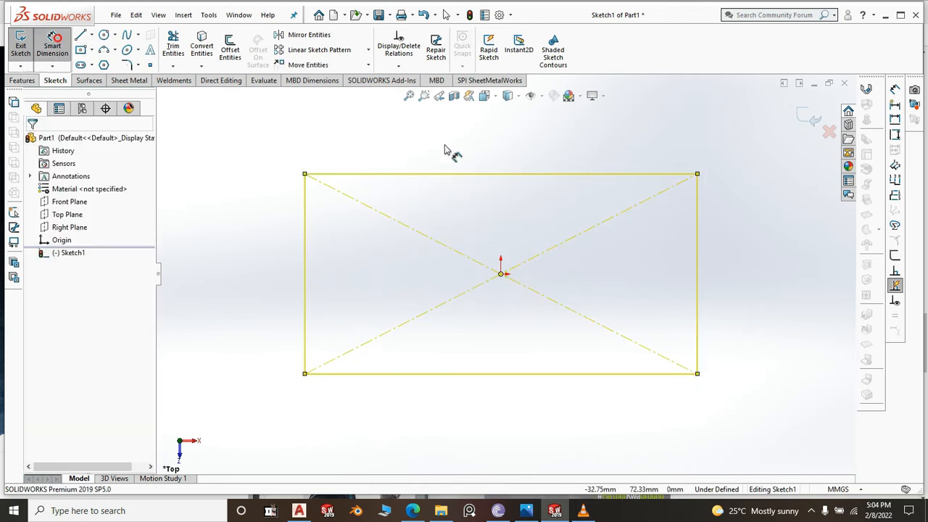
click(525, 174)
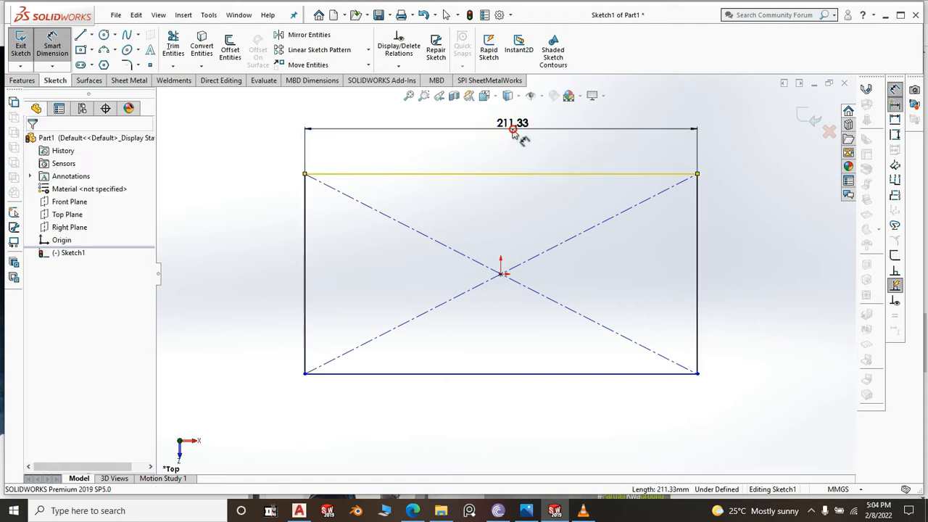
click(513, 130)
text(18)
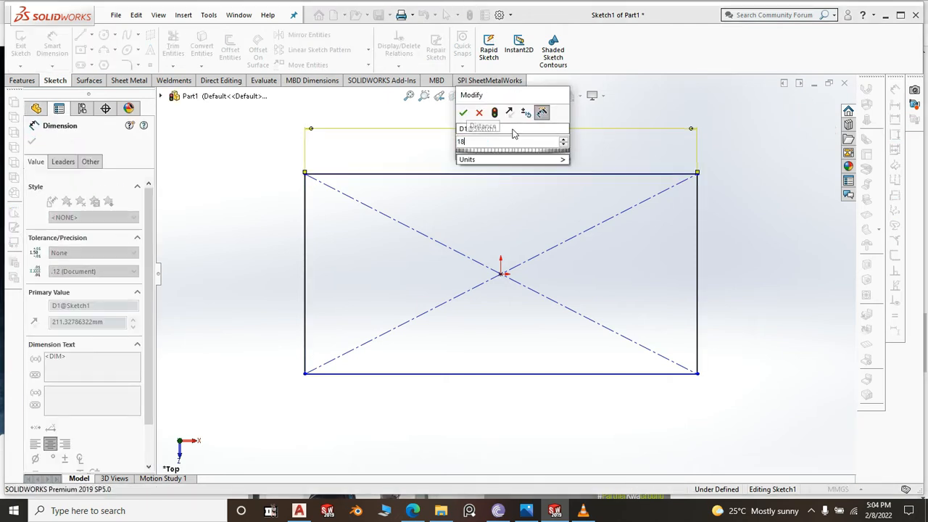
text(00)
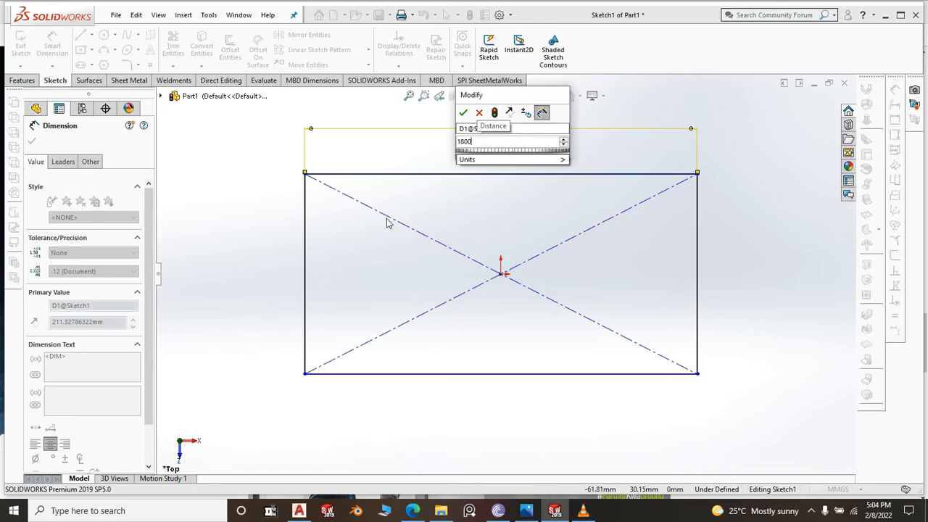
click(464, 114)
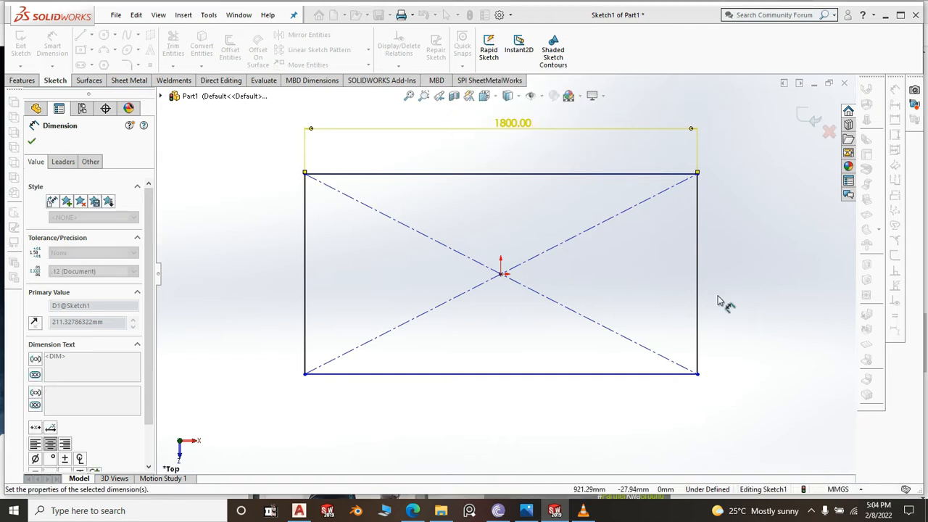
Dimension the rectangle's vertical edge to 700 mm and exit the sketch
click(699, 267)
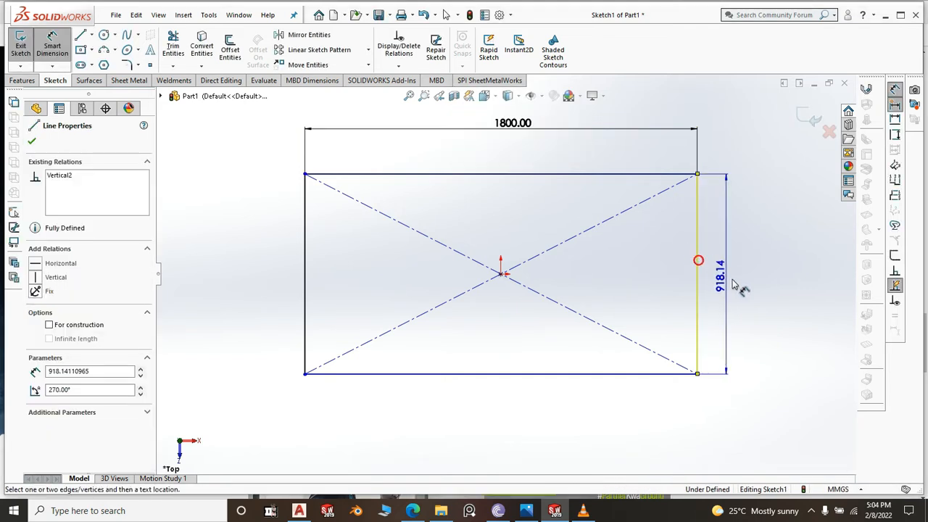
click(747, 282)
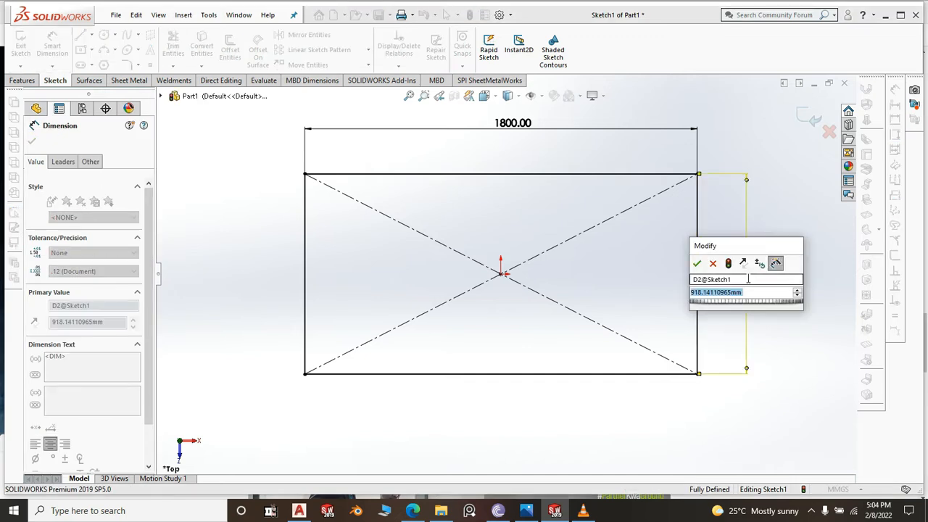
text(700)
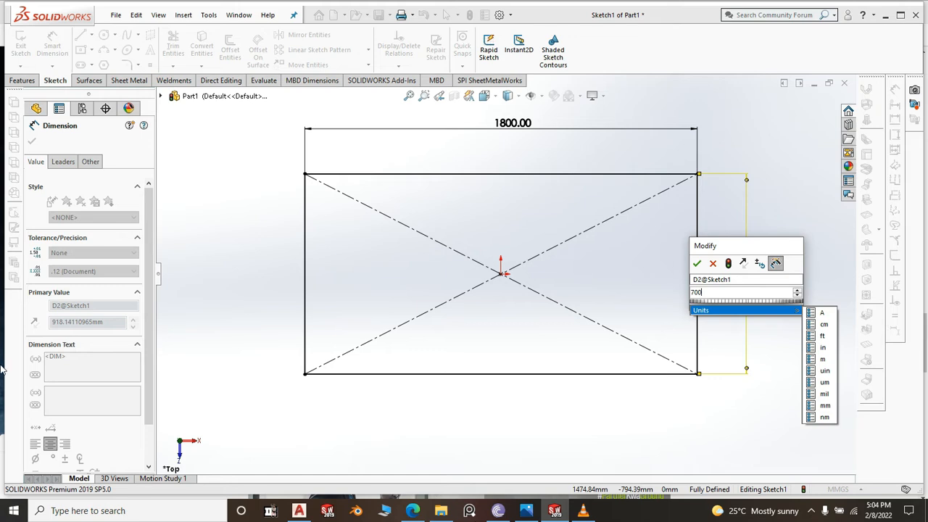
click(699, 266)
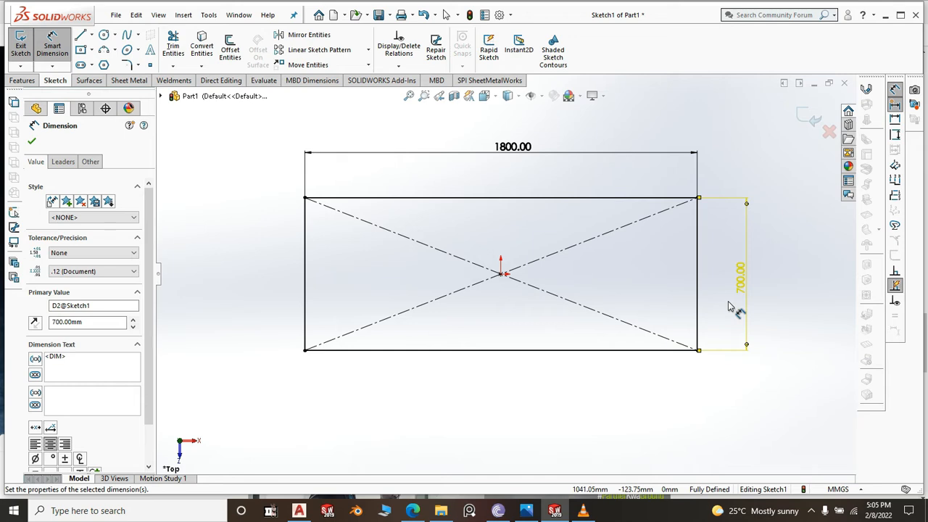
click(804, 120)
click(803, 121)
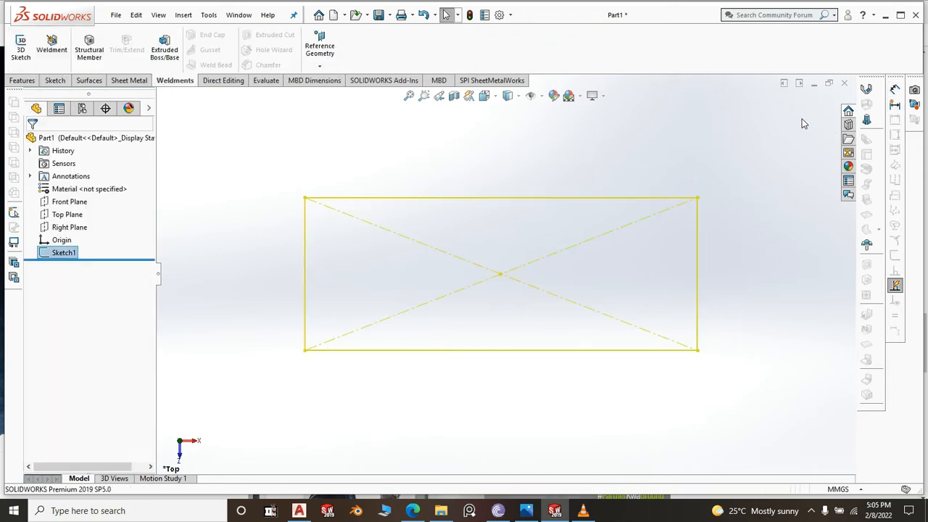
Create a reference plane parallel to the Top Plane with the offset distance set to 100 mm
click(783, 254)
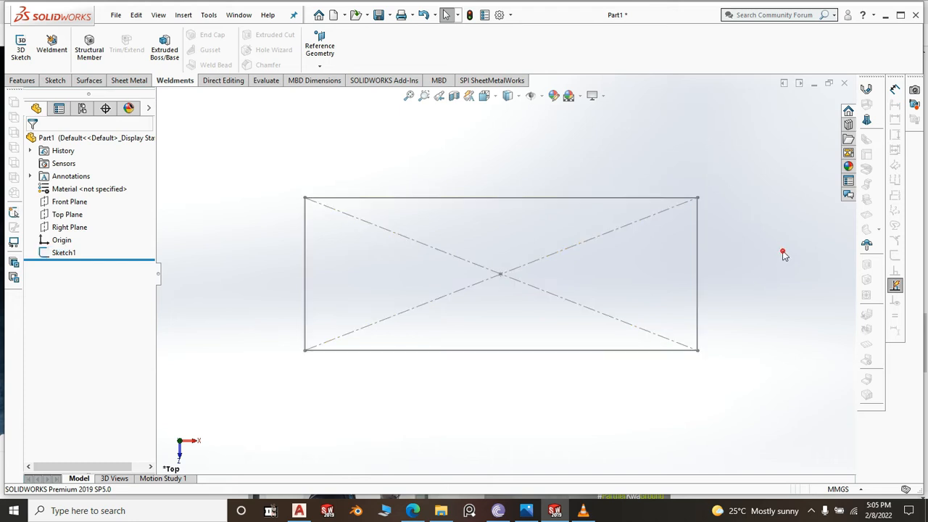
key(space)
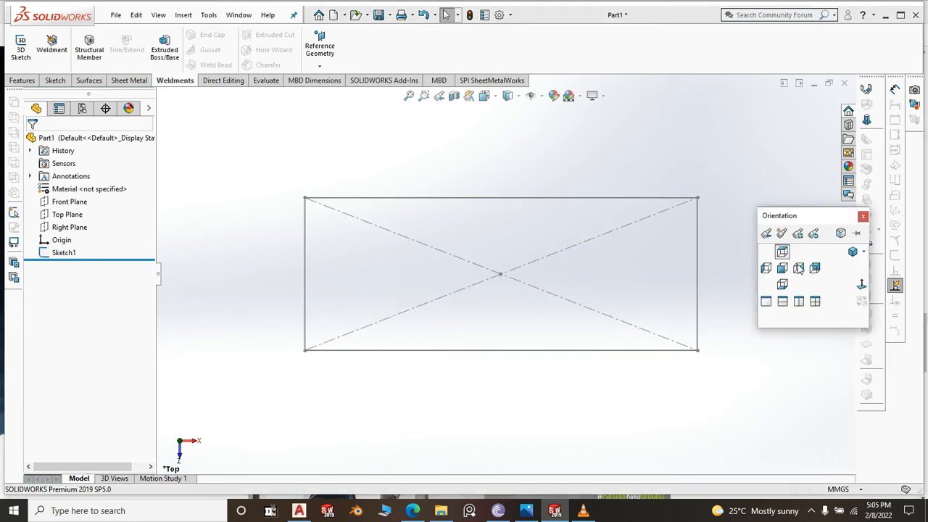
click(854, 252)
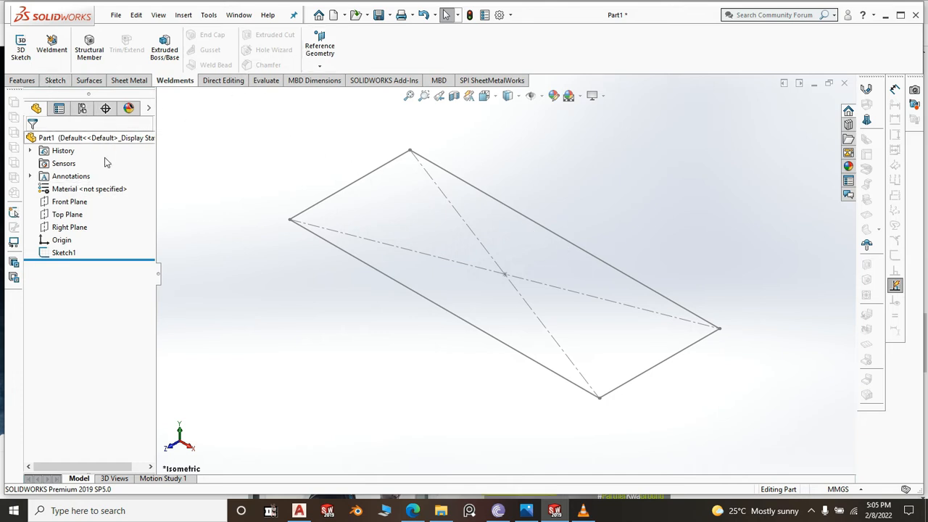
click(67, 215)
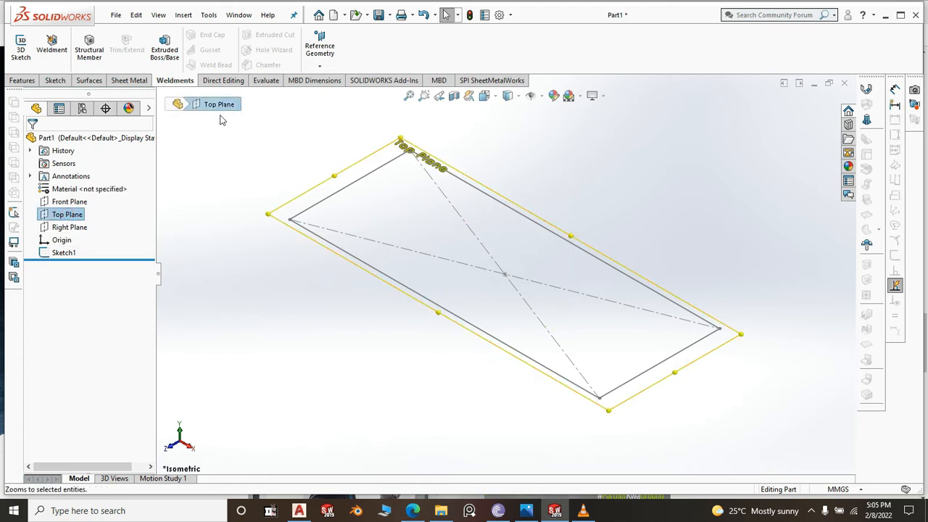
click(321, 47)
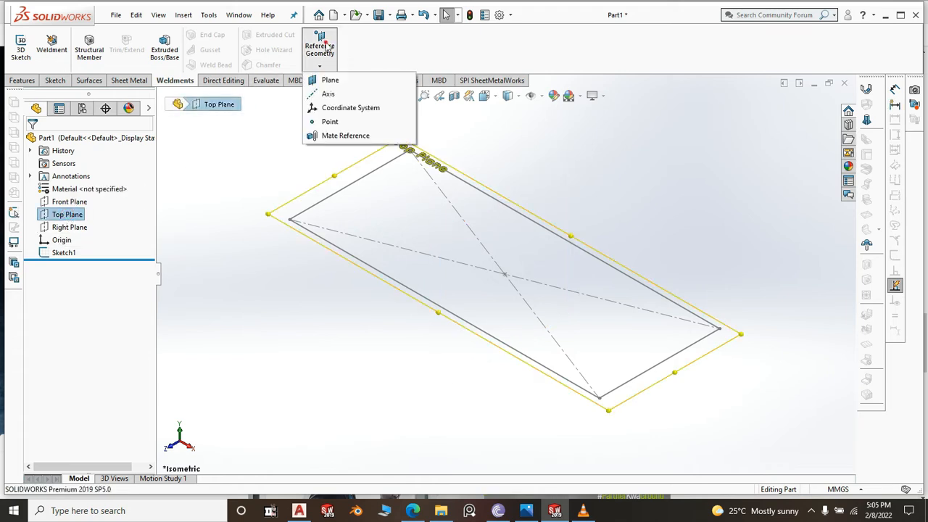
click(332, 81)
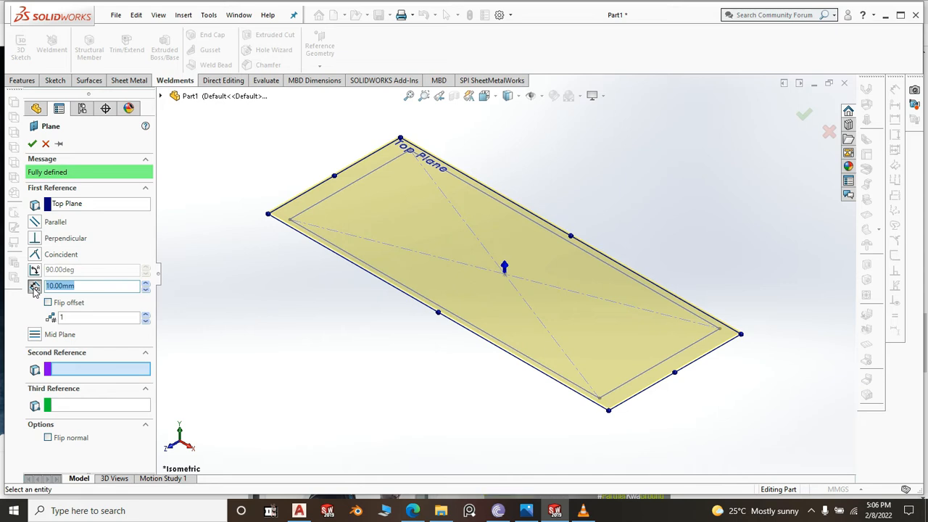
text(100)
click(808, 118)
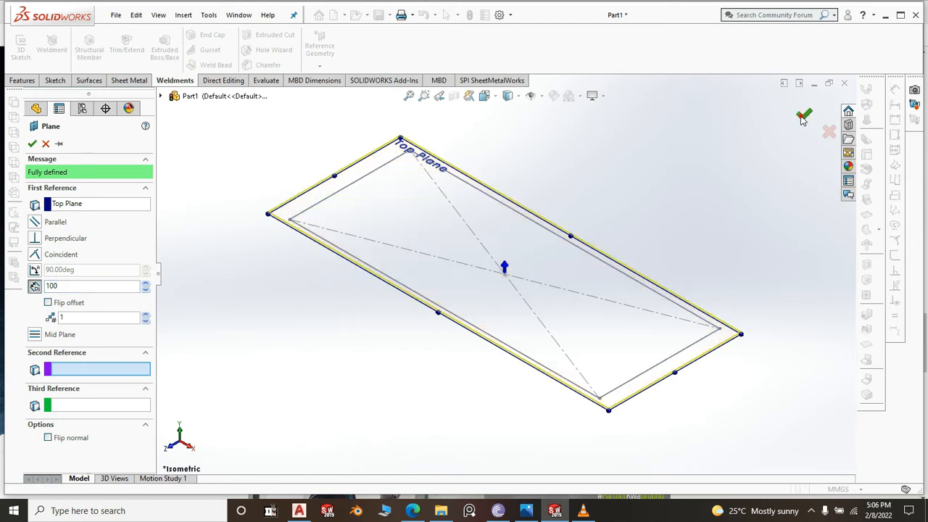
click(775, 132)
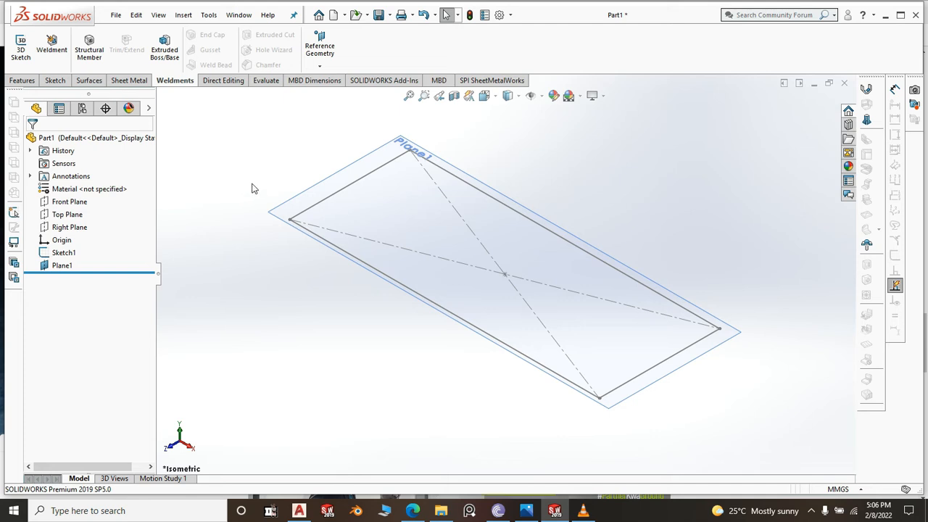
Start a sketch on the new offset plane and draw a center rectangle about 817 × 478 mm from the origin
click(361, 172)
click(412, 144)
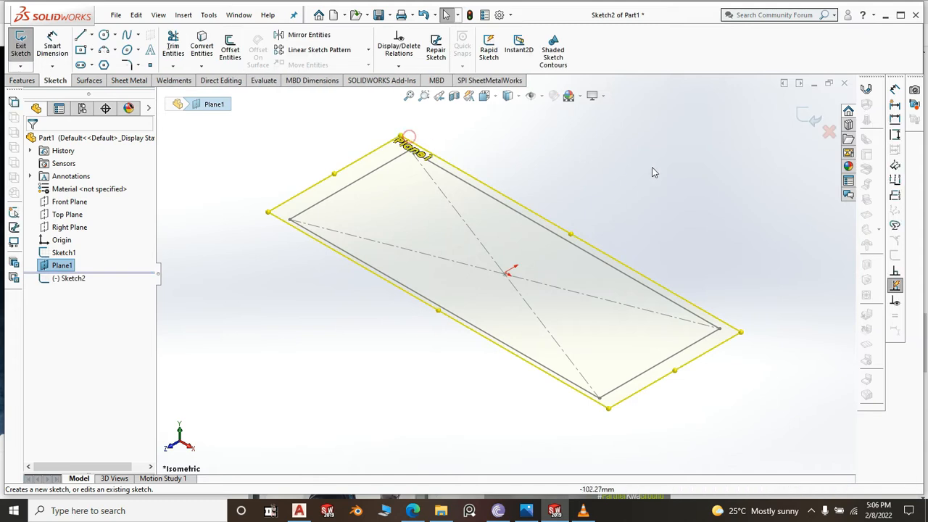
key(space)
click(642, 210)
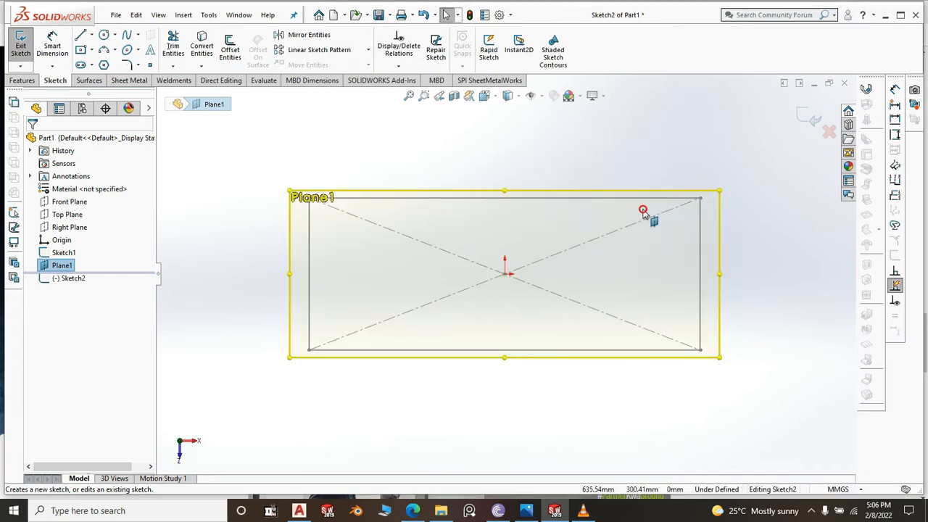
click(786, 219)
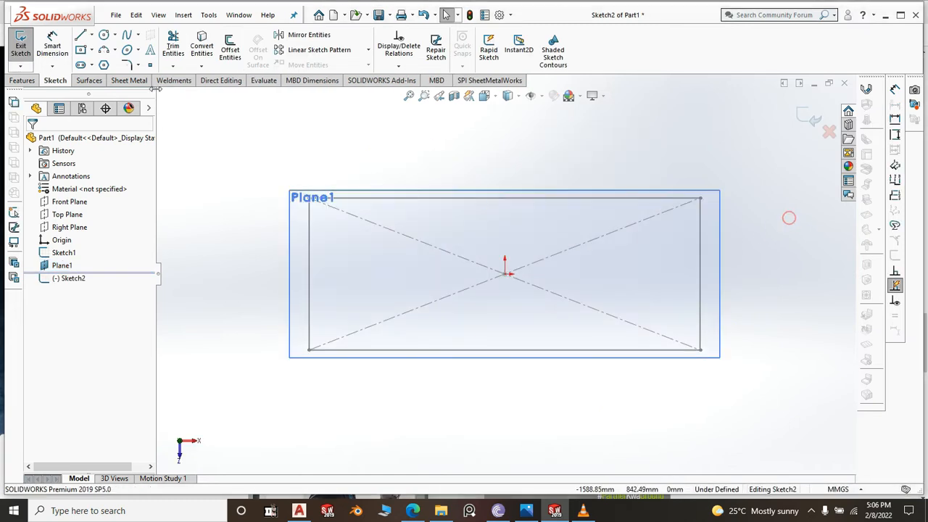
click(81, 49)
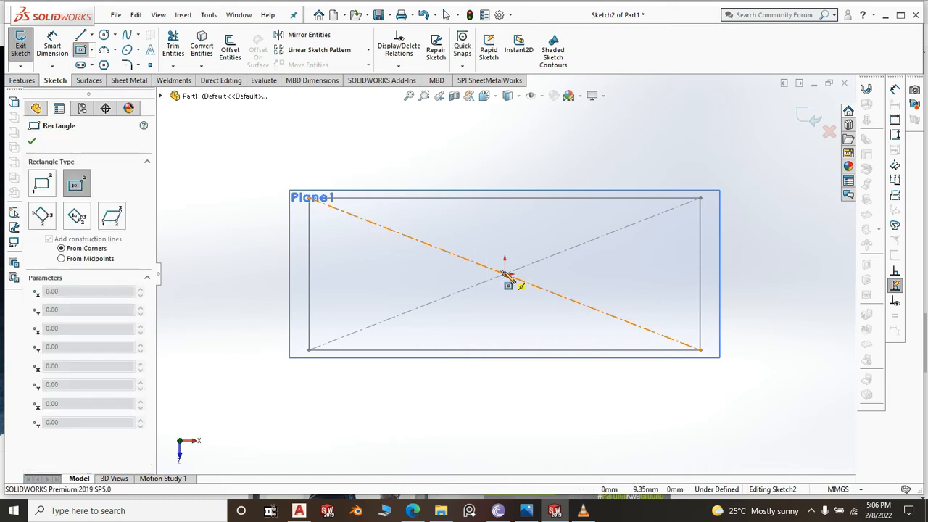
click(504, 273)
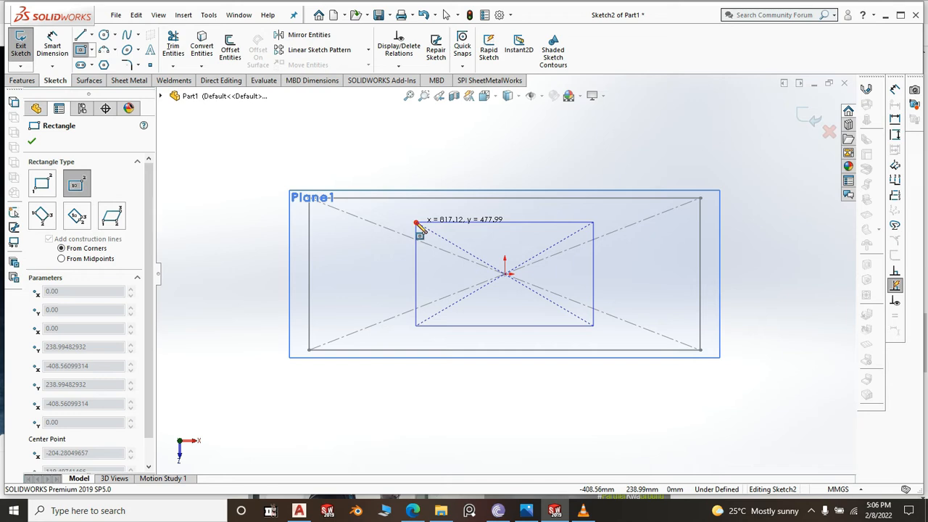
click(417, 223)
right_click(475, 142)
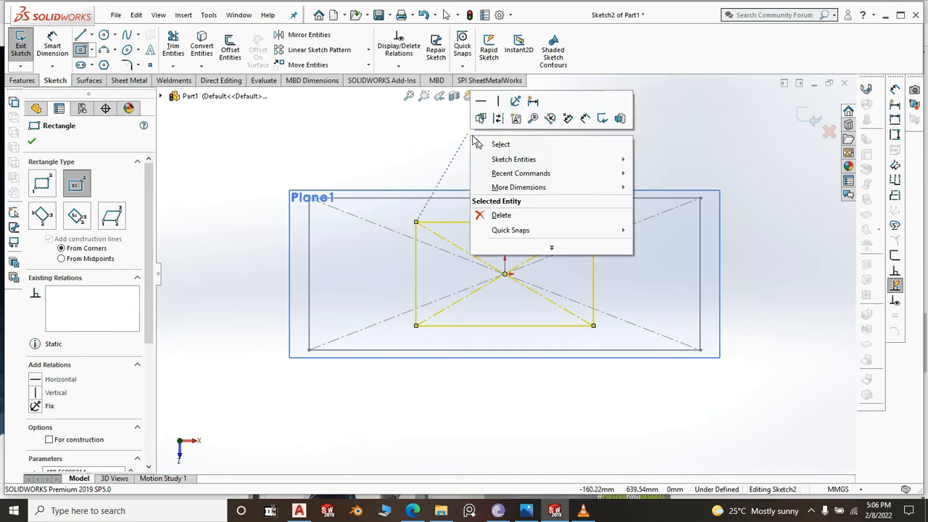
click(500, 143)
click(636, 404)
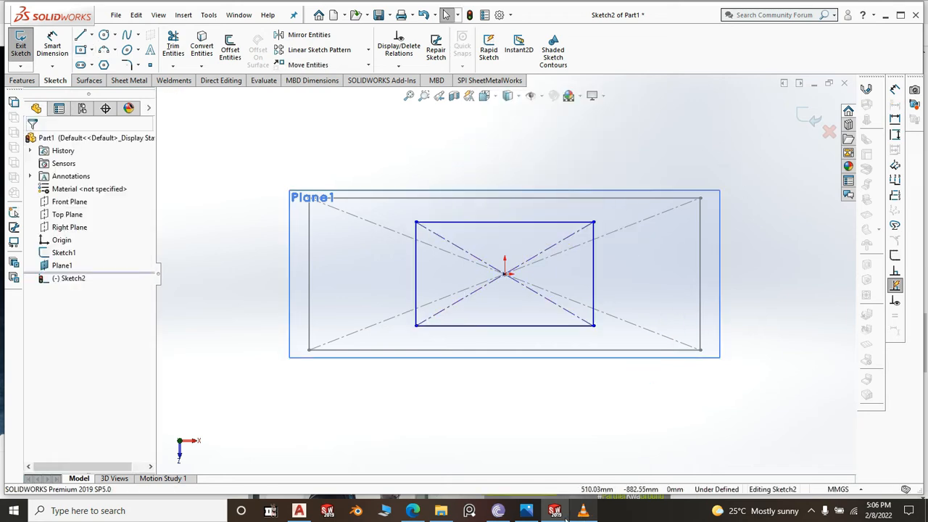
Switch to Edge and examine the plan, front, side and isometric views in the GRP 2.pdf drawing
mouse_move(499, 513)
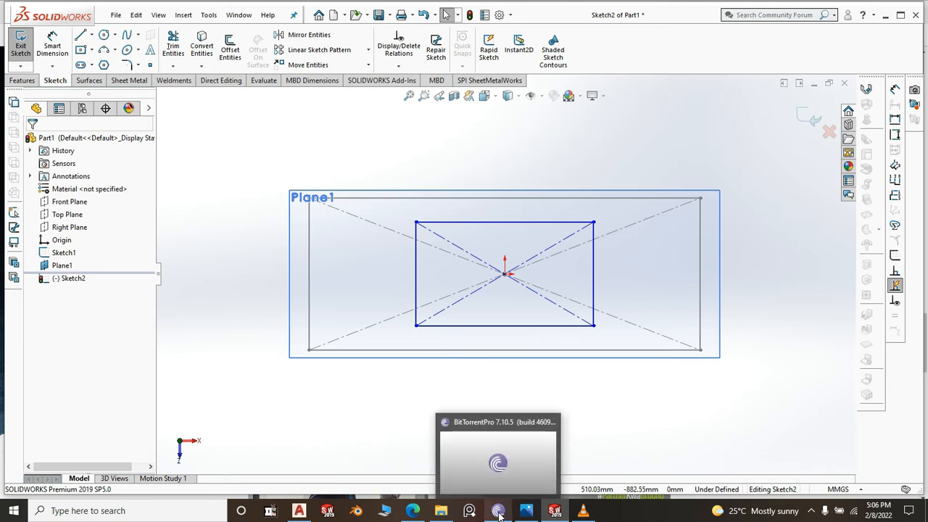
click(417, 514)
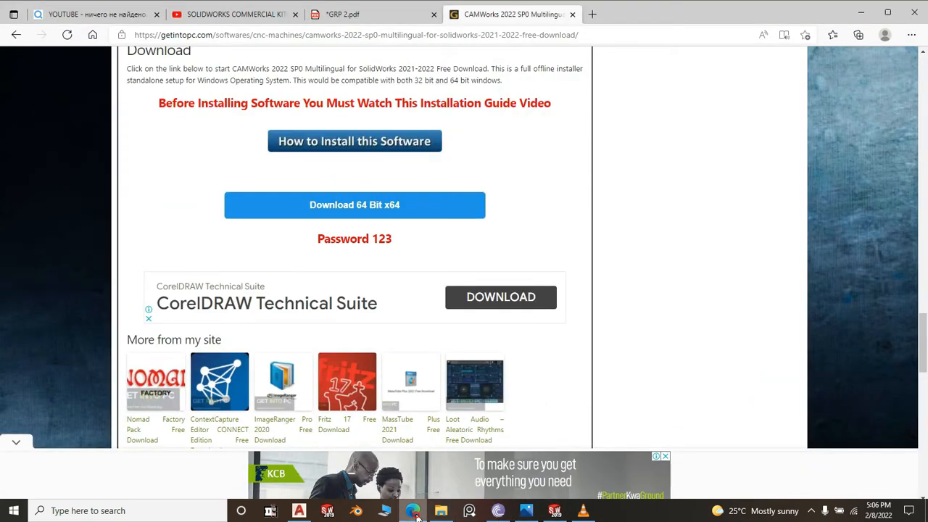
click(352, 15)
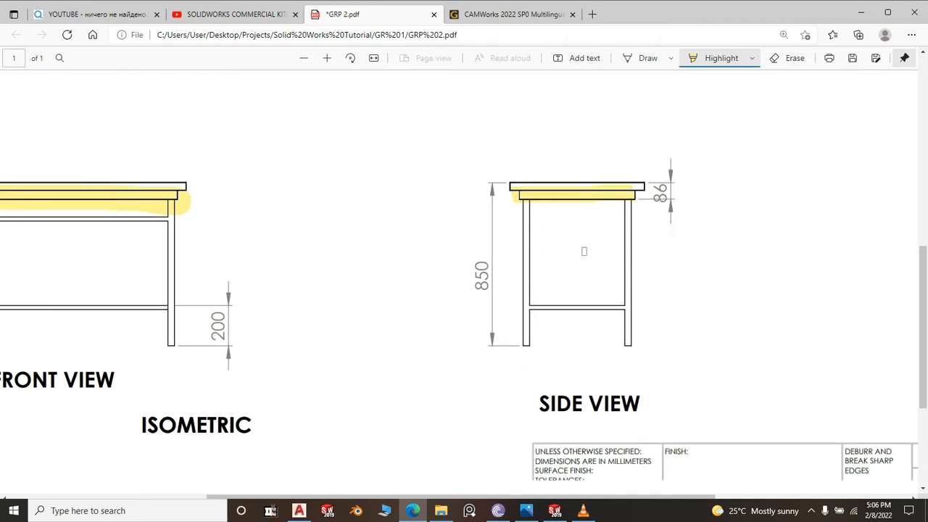
scroll(584, 250, up, 3)
click(308, 60)
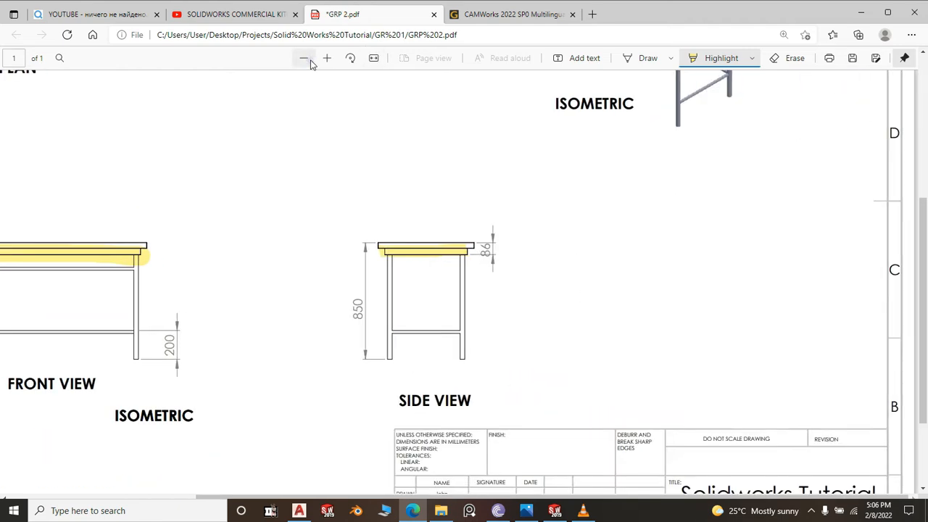
click(305, 58)
click(305, 58)
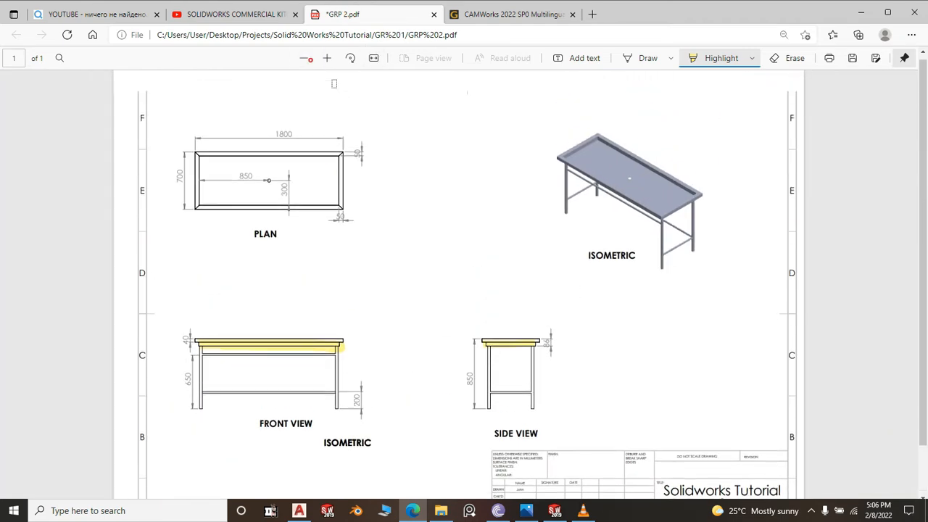
scroll(346, 156, down, 1)
scroll(345, 156, up, 1)
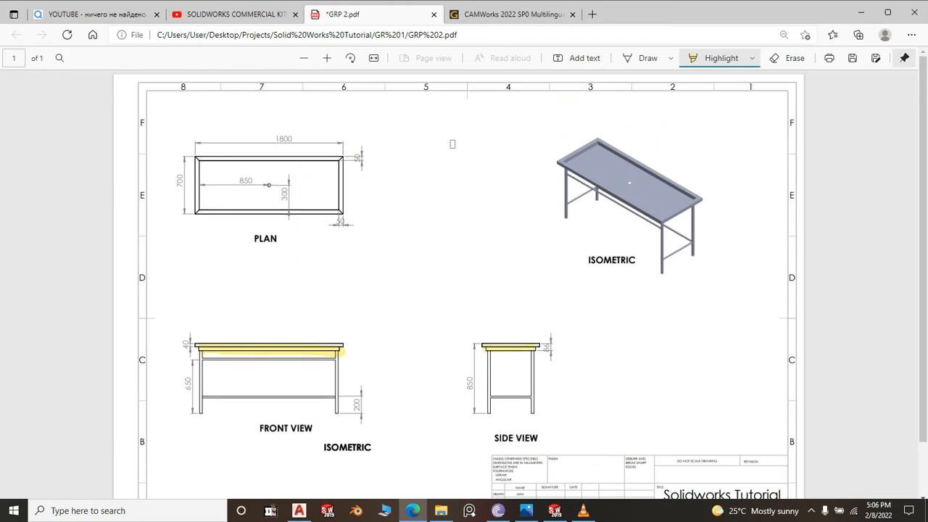
scroll(584, 154, down, 1)
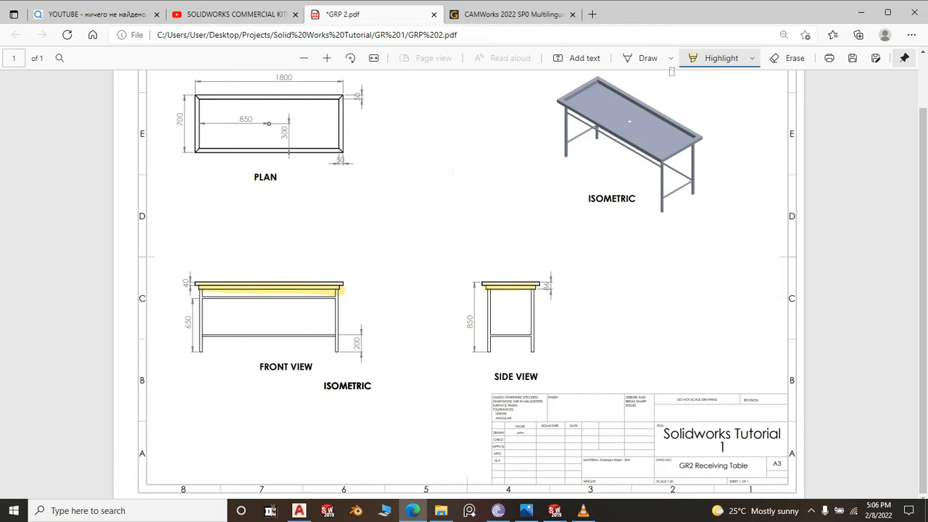
click(564, 98)
Return to SolidWorks and dimension the gap between the lower edges of the inner and outer rectangles to 50 mm
click(555, 510)
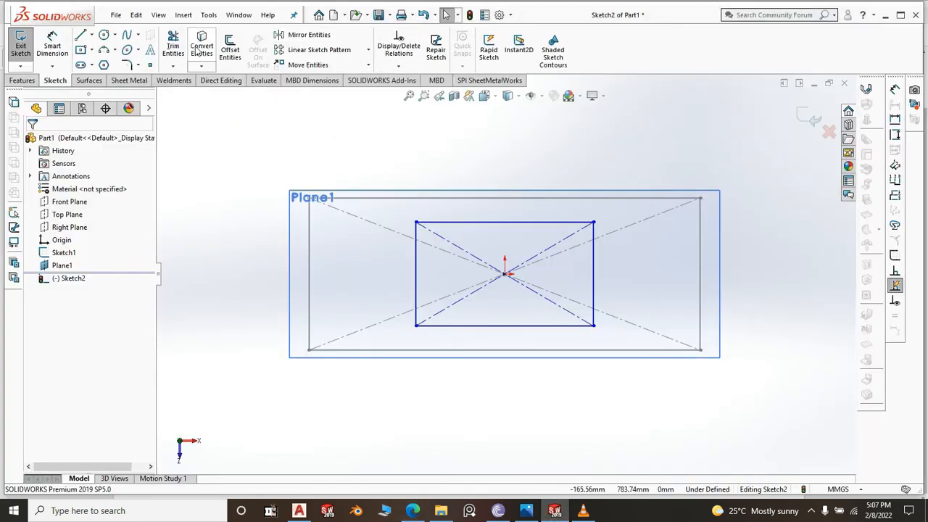
click(52, 37)
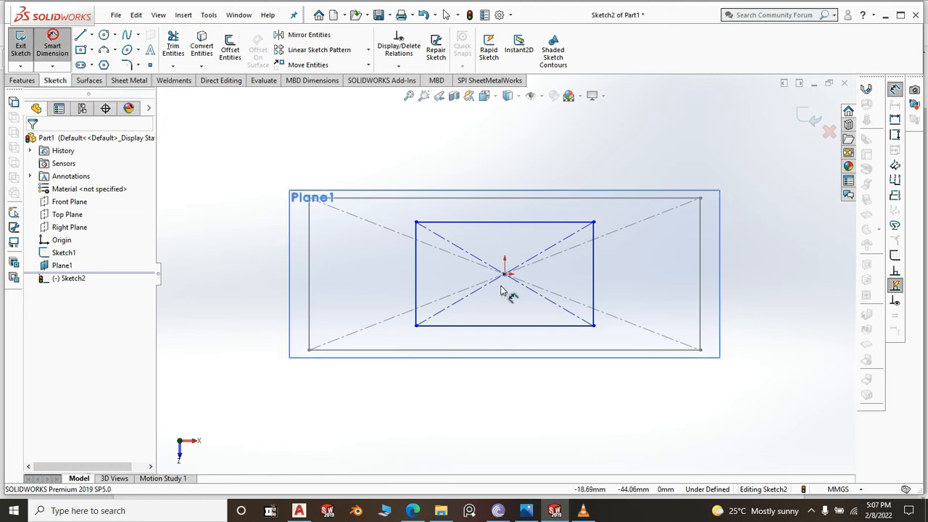
click(491, 326)
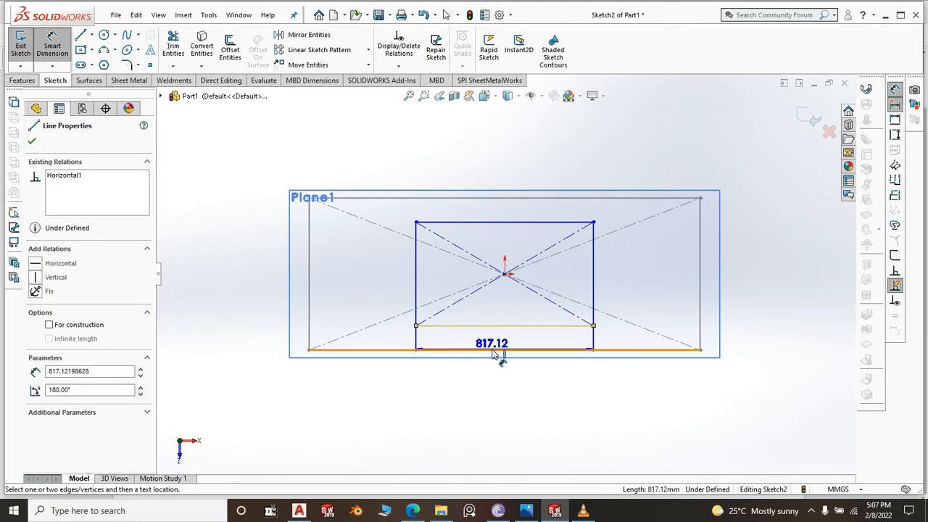
click(492, 351)
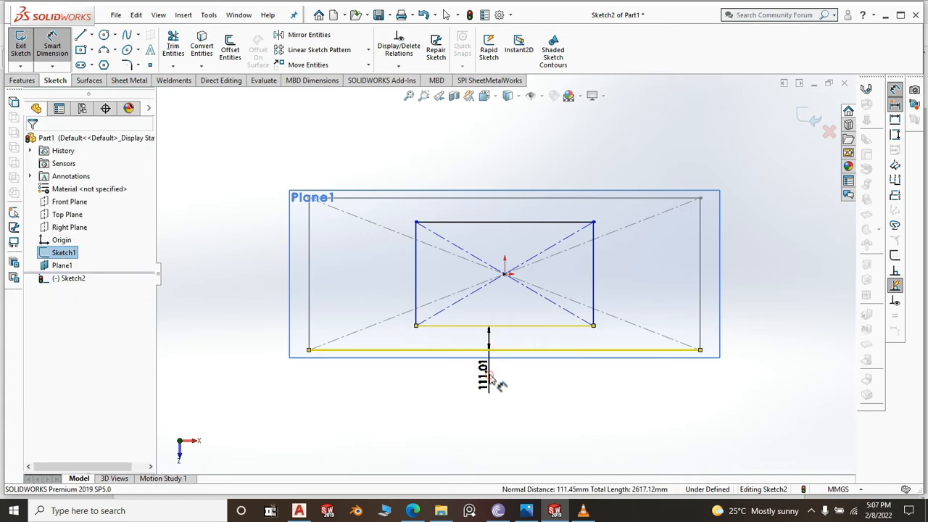
click(491, 374)
text(50)
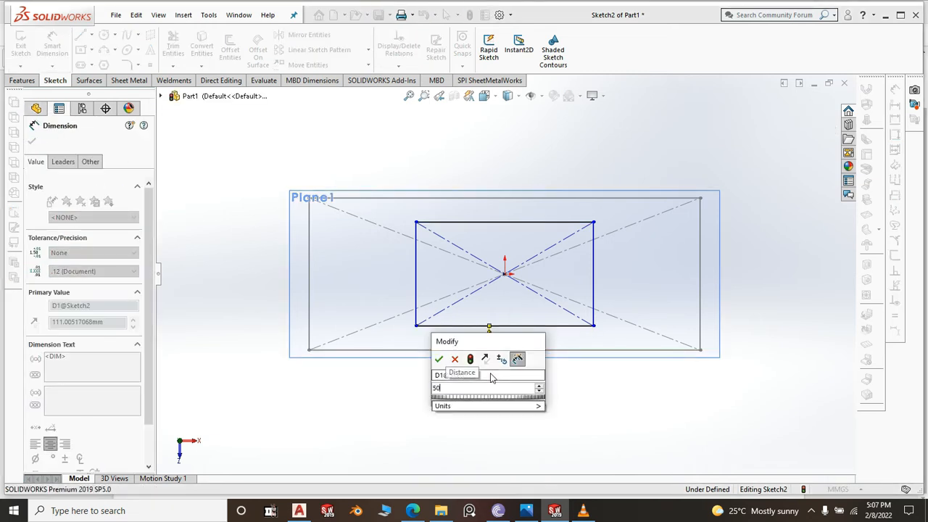
click(440, 360)
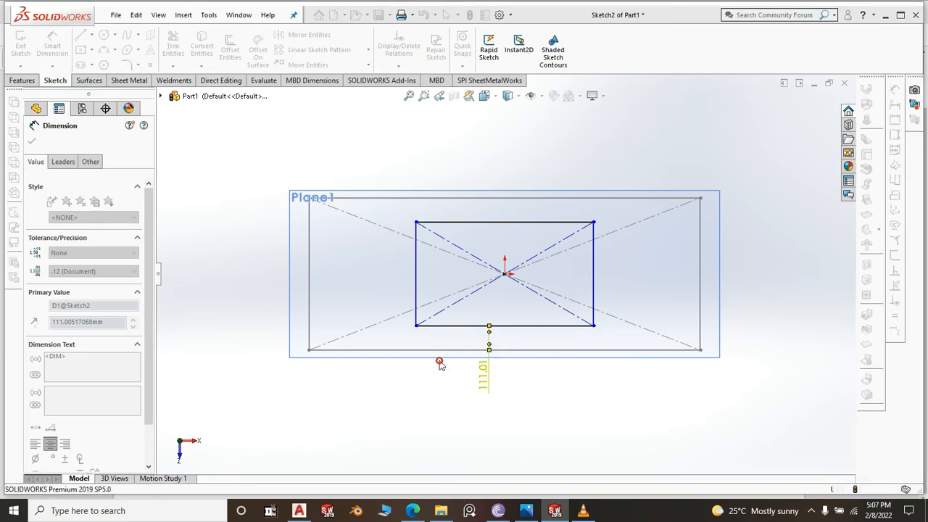
Dimension the gap between the left edges of the inner and outer rectangles to 50 mm and end Smart Dimension
click(417, 284)
click(309, 289)
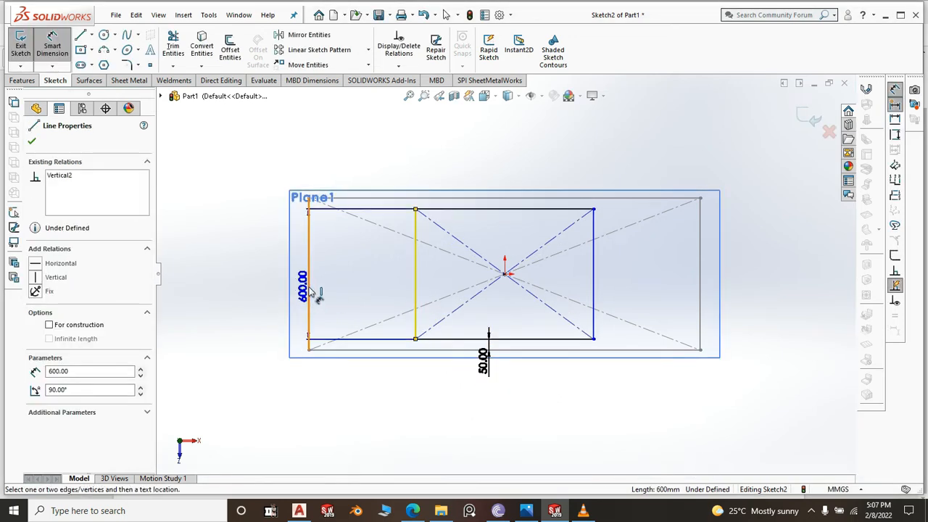
click(267, 291)
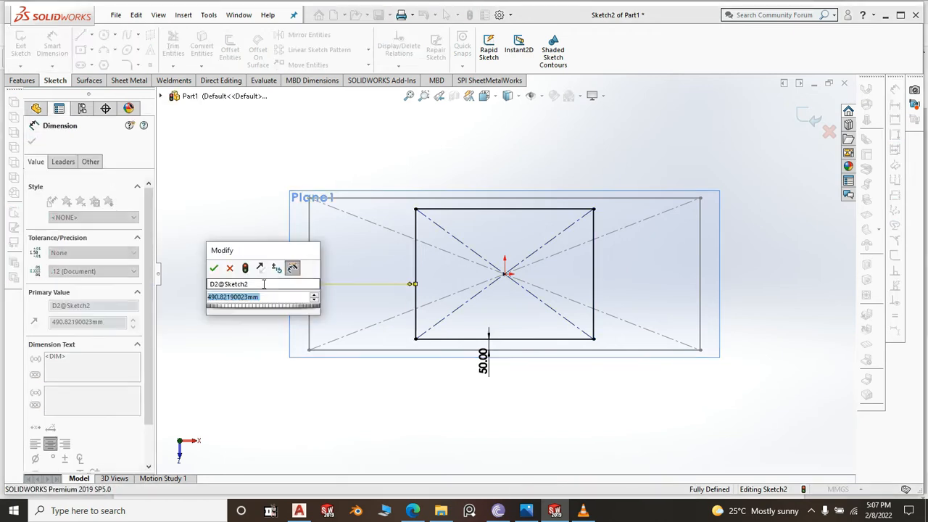
text(50)
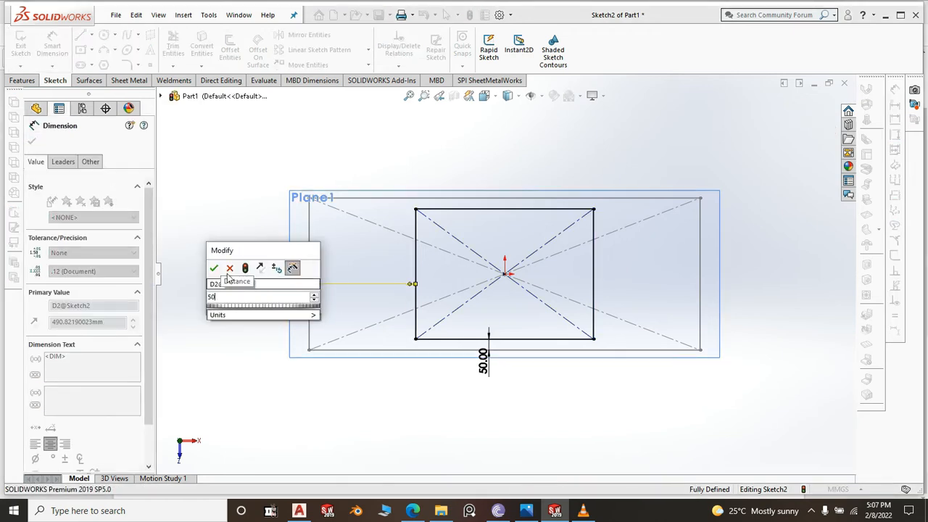
click(212, 269)
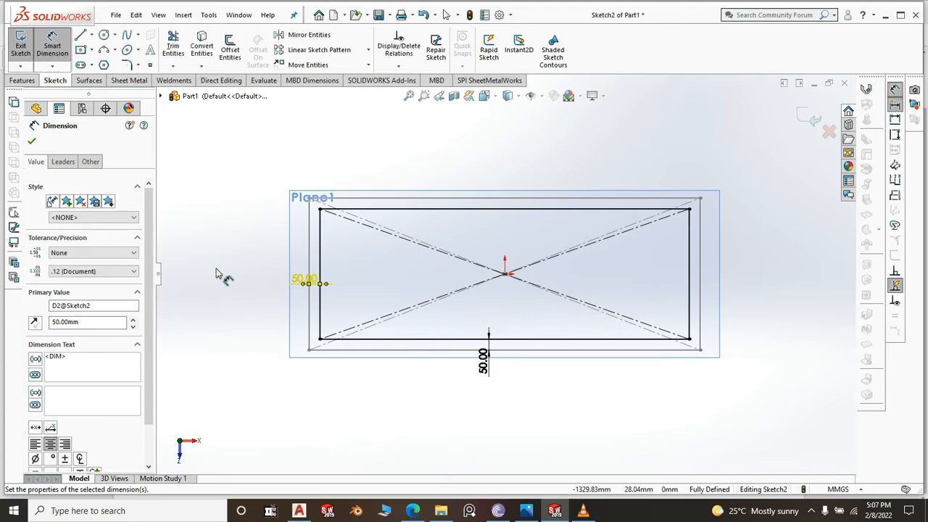
right_click(245, 226)
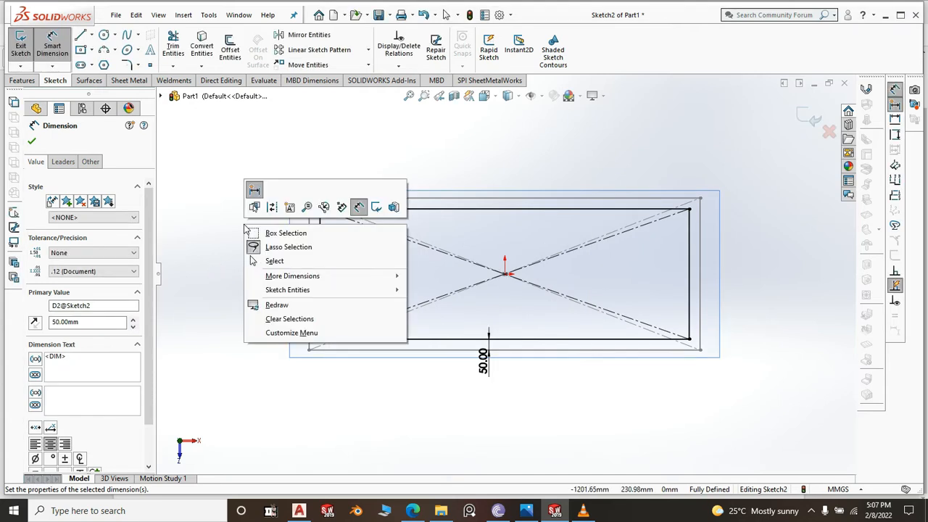
click(275, 262)
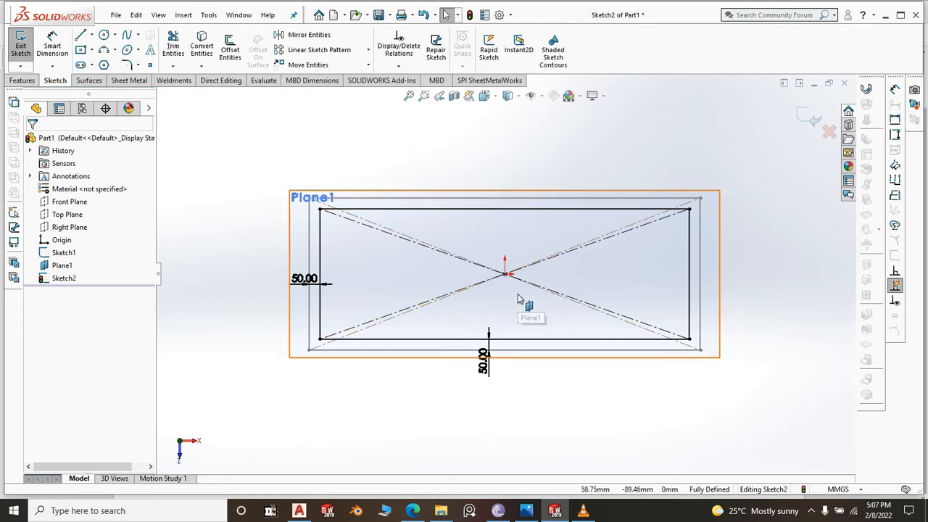
scroll(518, 299, up, 1)
scroll(518, 299, down, 1)
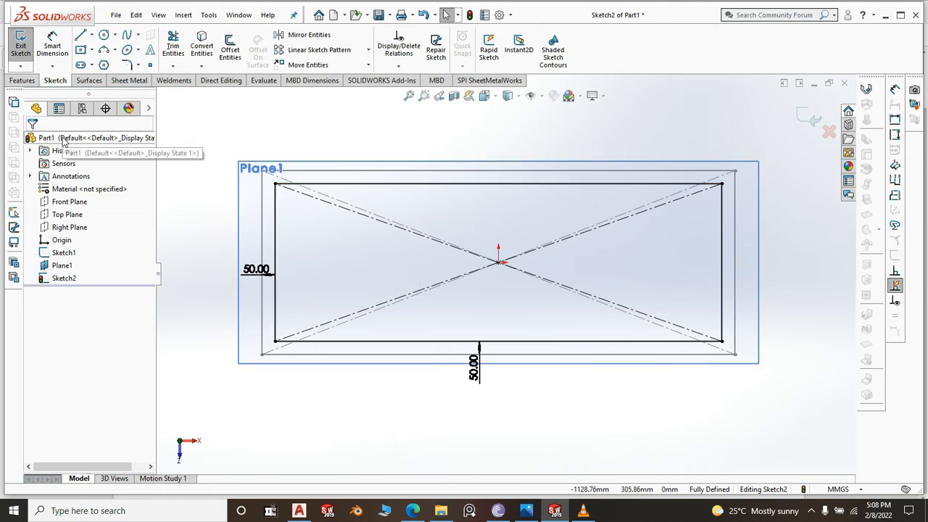
click(50, 44)
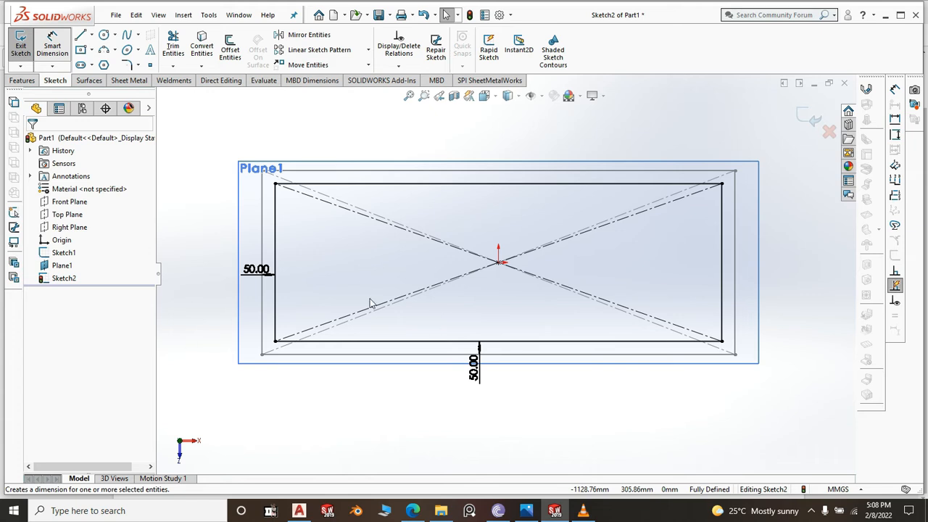
click(52, 45)
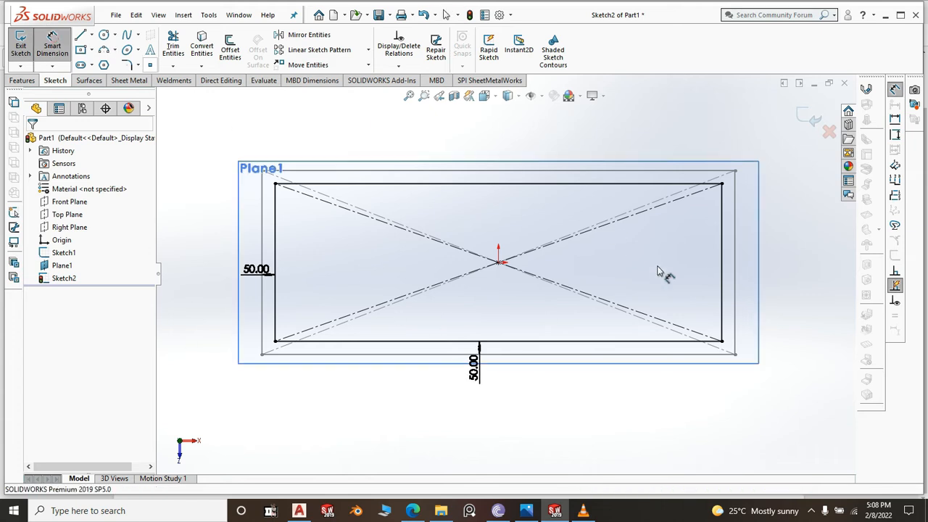
click(721, 285)
click(734, 285)
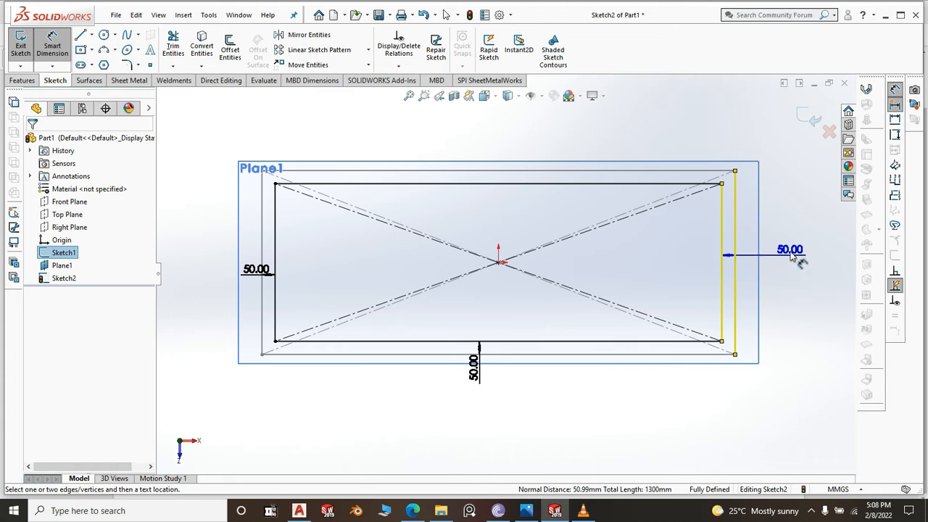
click(796, 194)
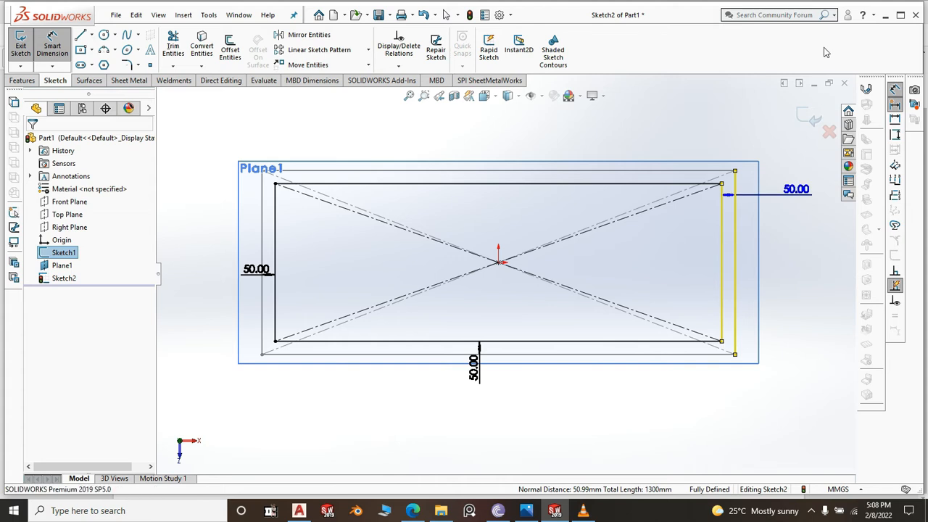
drag(798, 197, 785, 233)
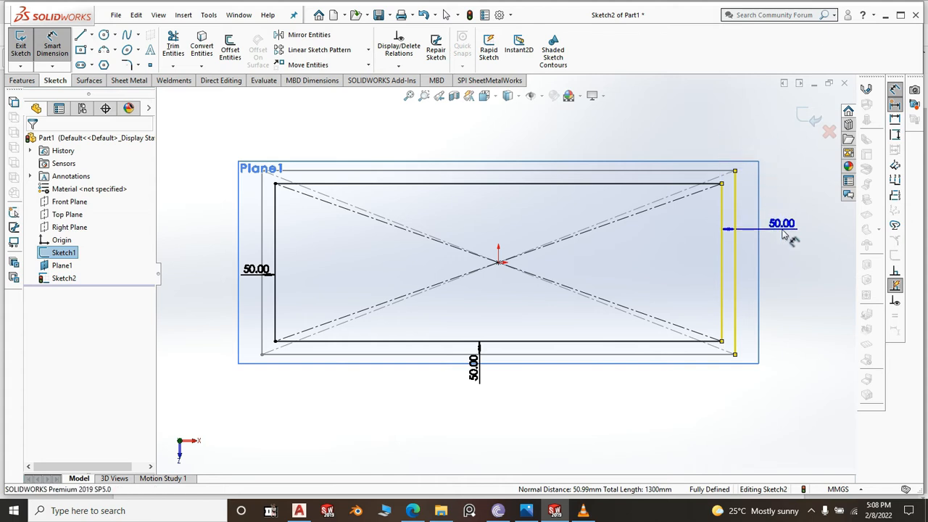
click(785, 234)
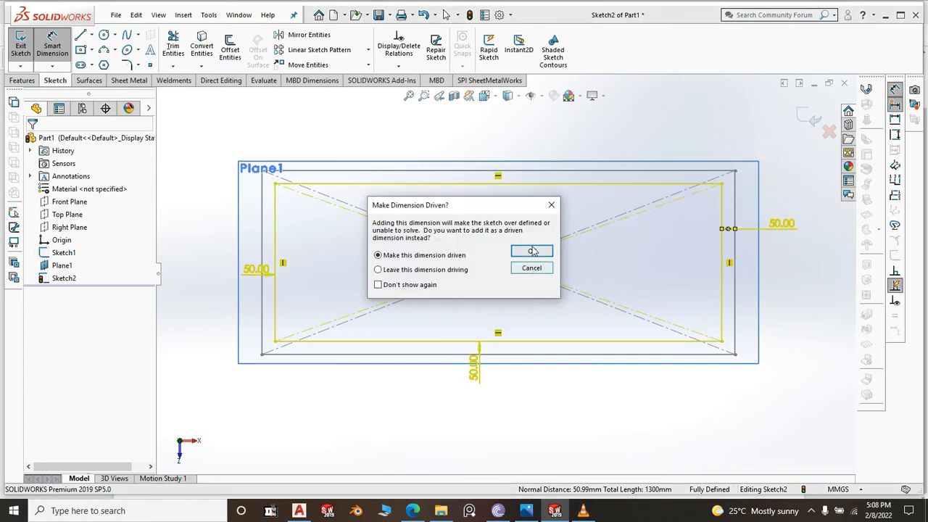
click(551, 205)
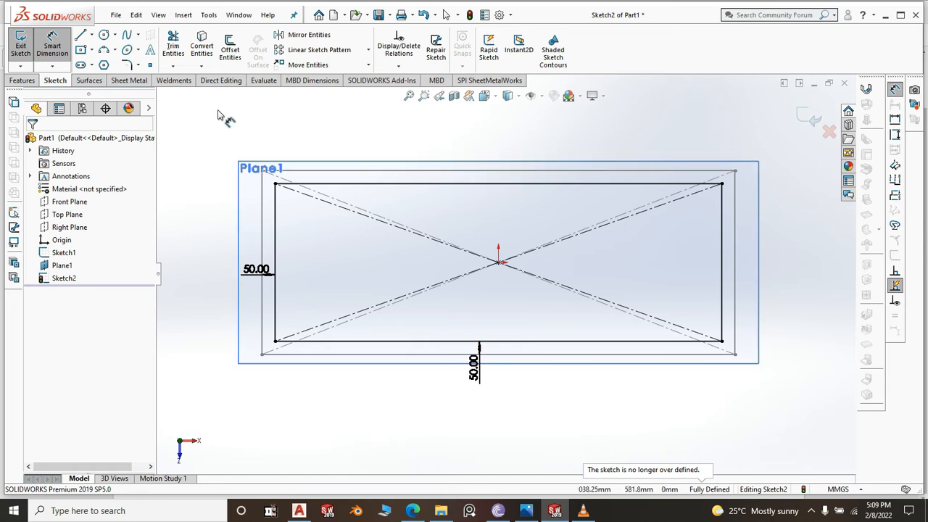
Create a 1.5 mm thick sheet-metal Base Flange from the inner rectangle sketch
click(136, 84)
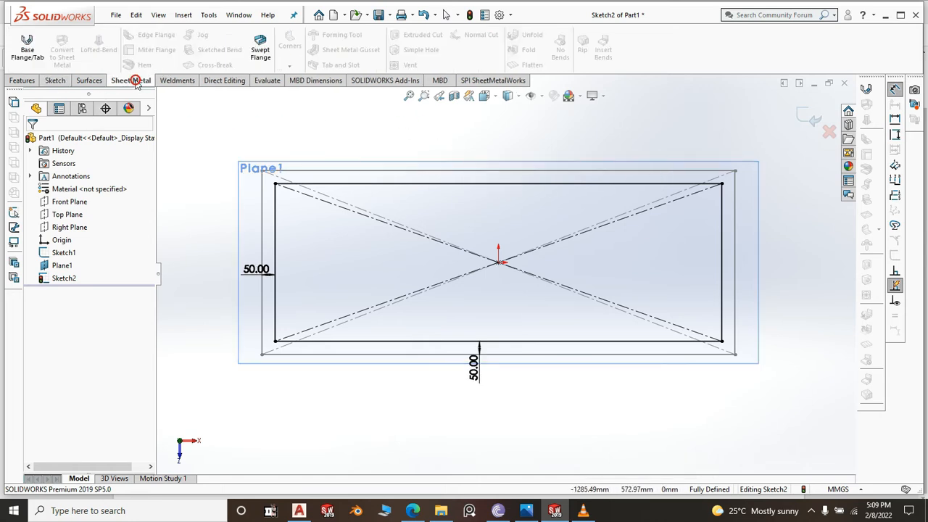
click(29, 45)
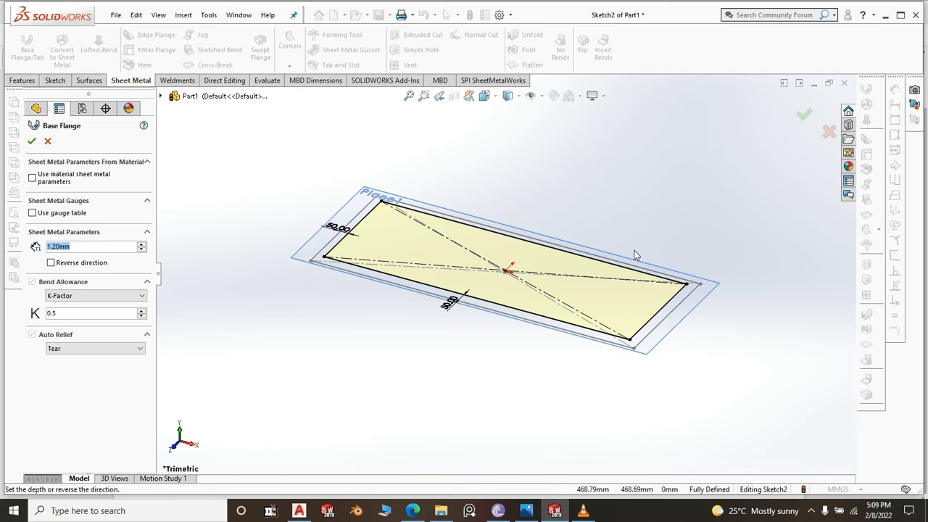
text(1.5)
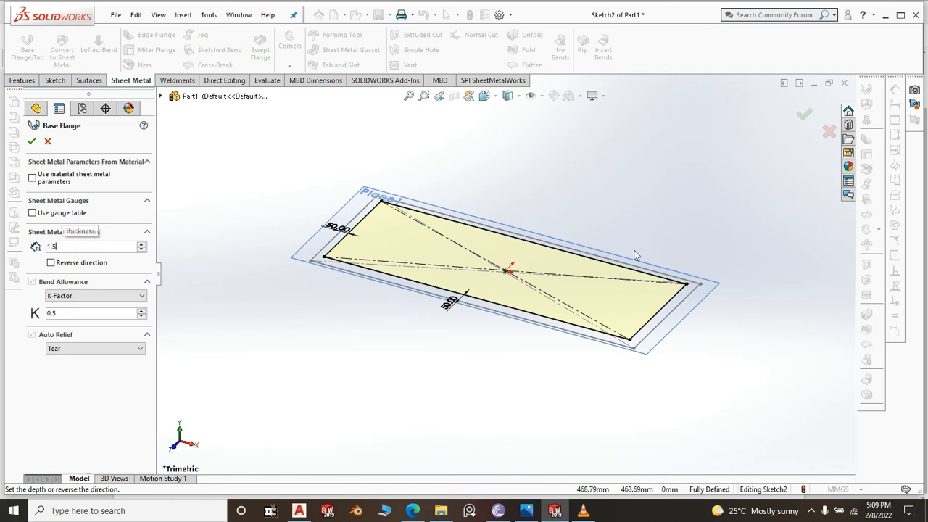
click(334, 166)
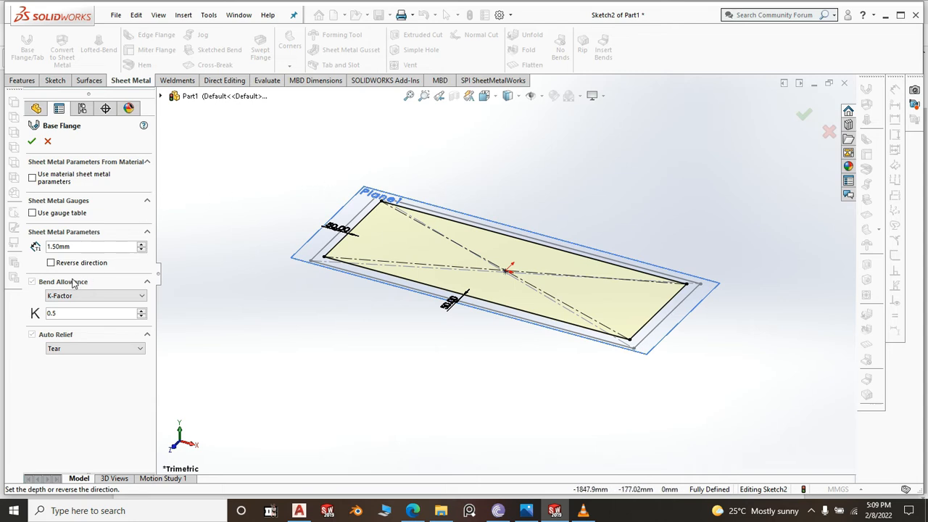
click(33, 142)
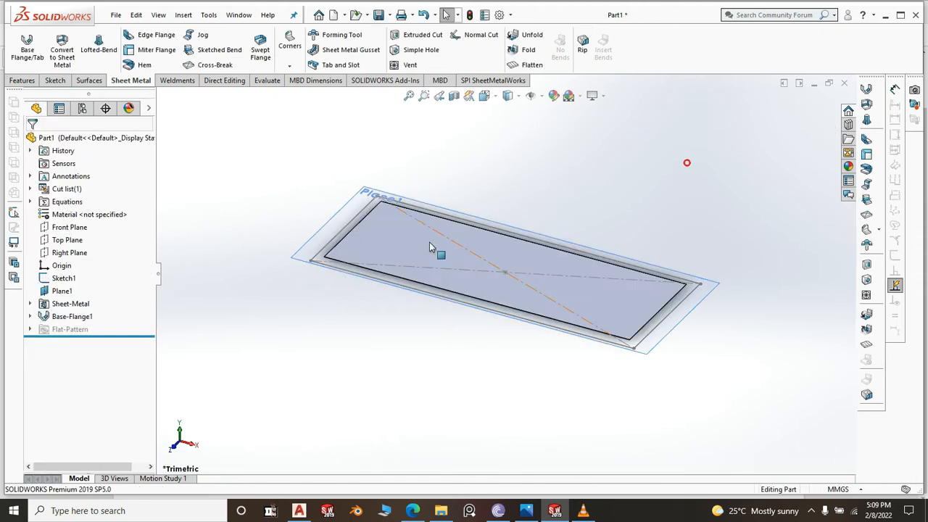
Hide the offset plane Plane1 around the base flange
scroll(391, 263, down, 5)
scroll(391, 266, down, 1)
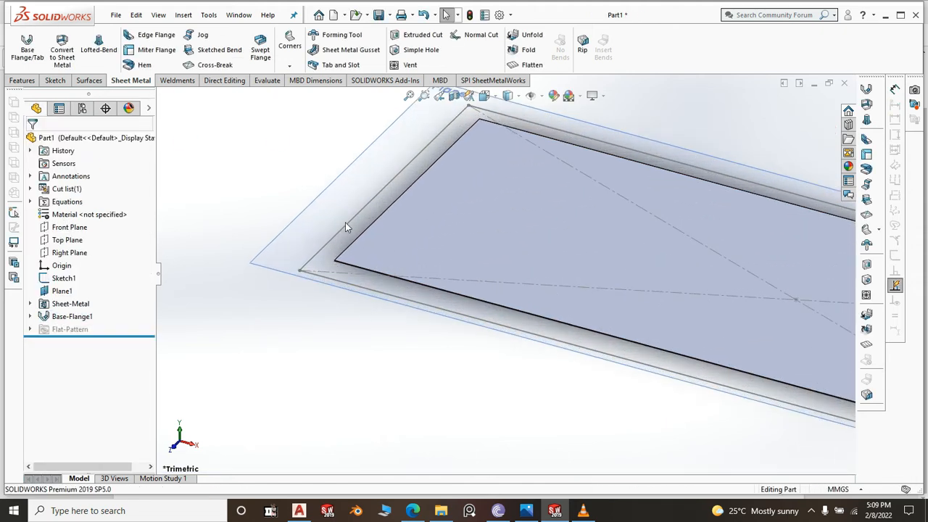
click(339, 200)
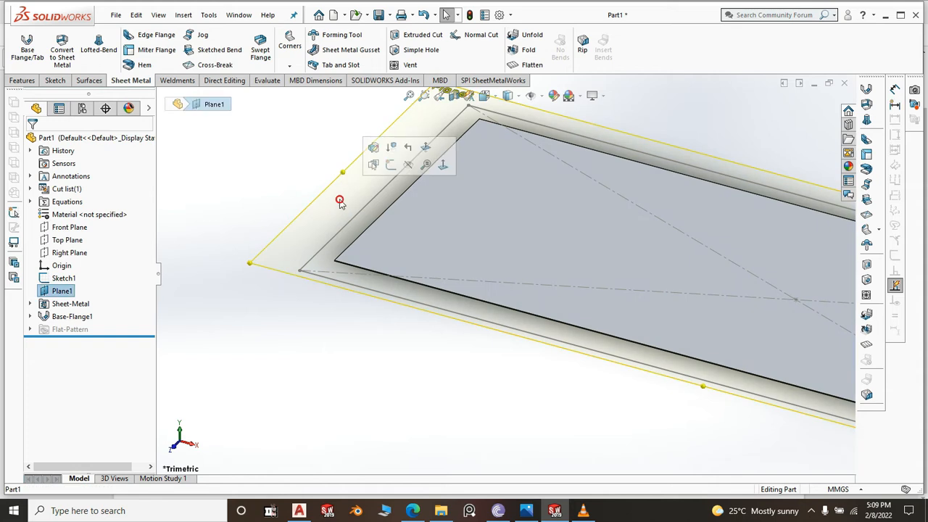
click(408, 165)
scroll(295, 218, up, 5)
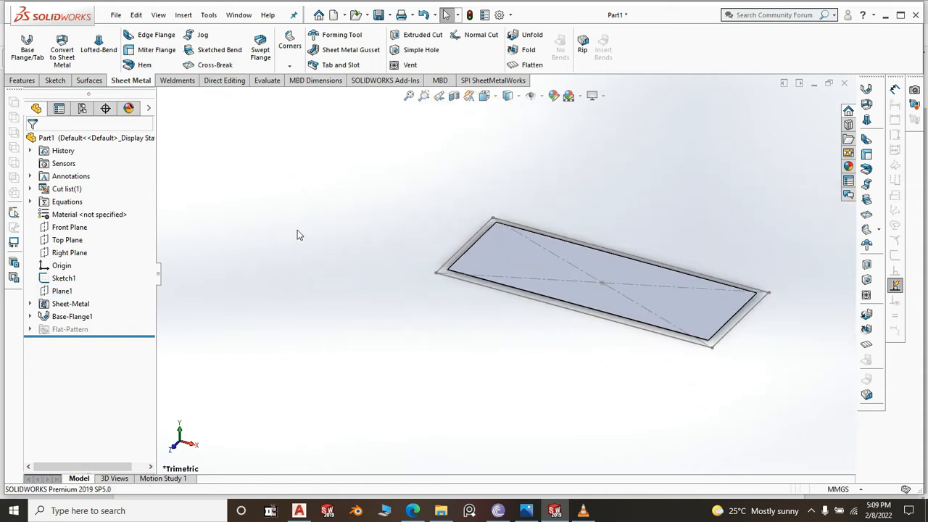
Start an Edge Flange on all four upper edges of the plate, pointing upward with a length of about 92 mm
scroll(800, 350, down, 4)
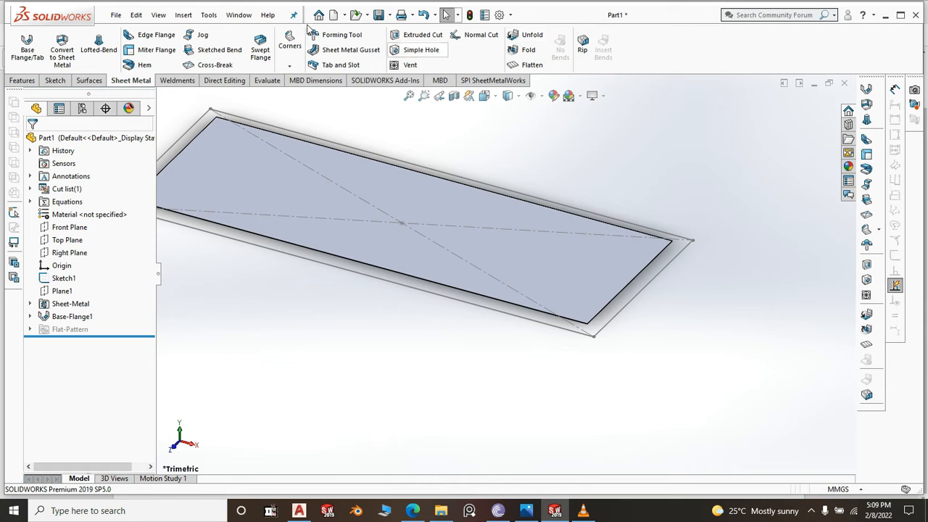
click(158, 34)
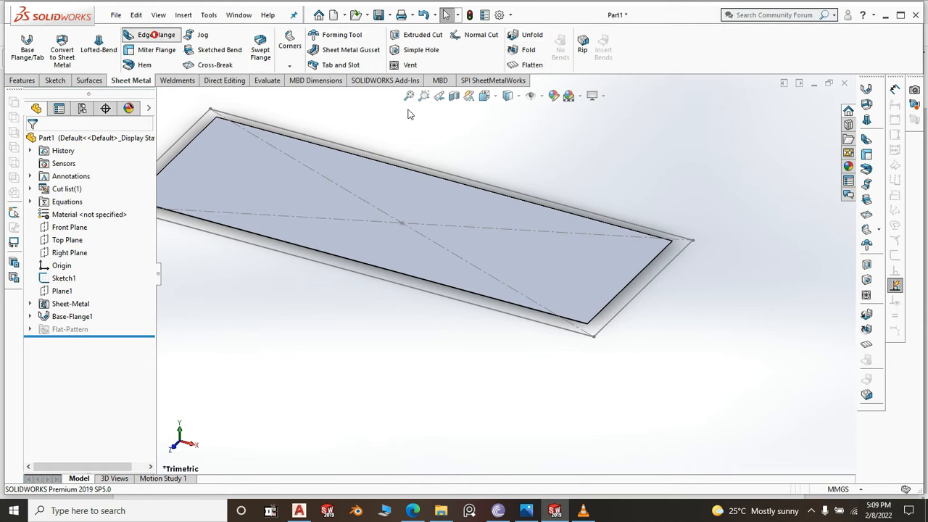
click(583, 221)
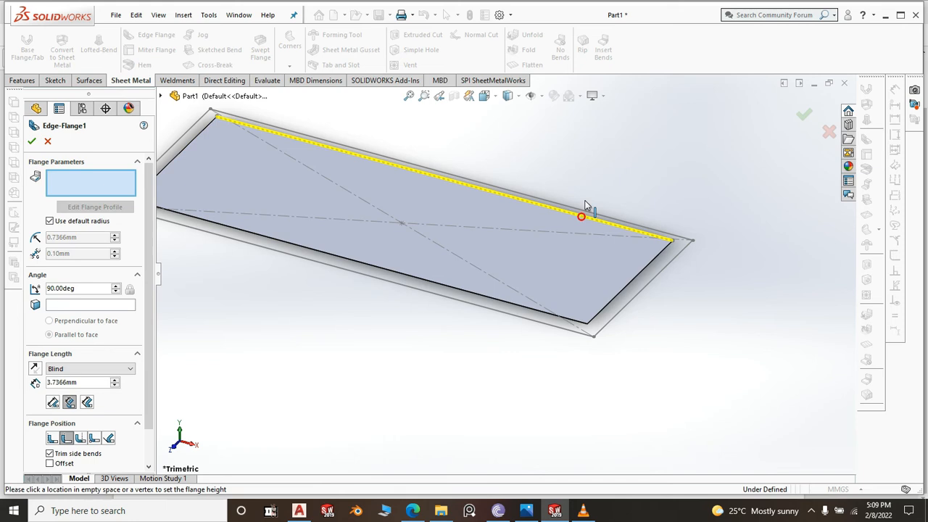
click(594, 156)
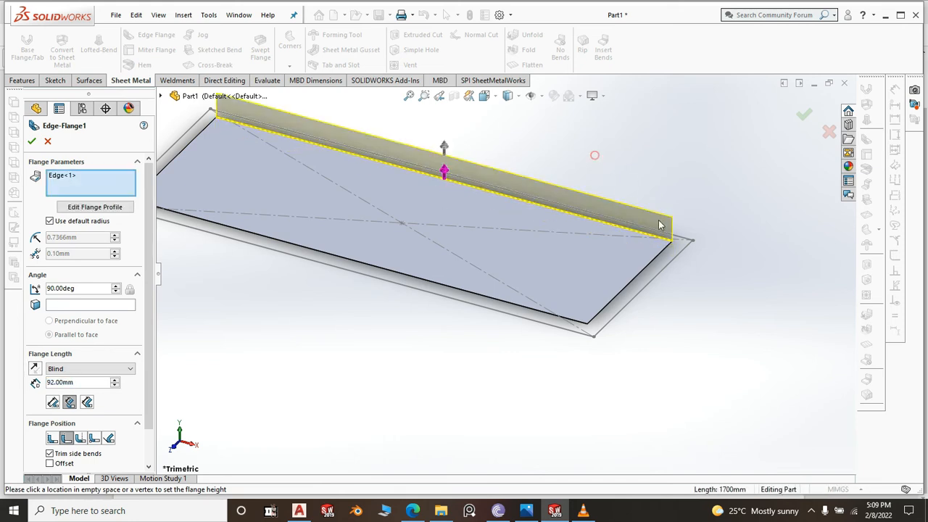
click(639, 275)
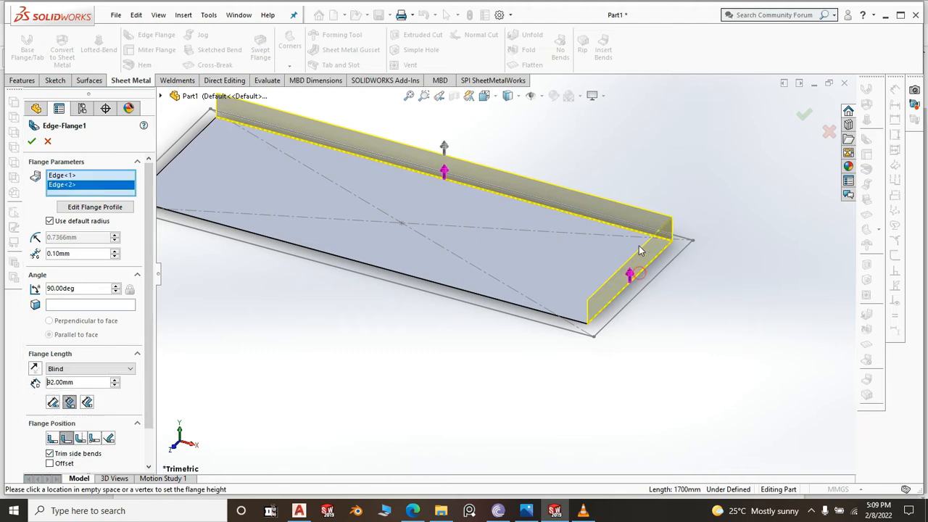
click(529, 309)
scroll(514, 270, up, 2)
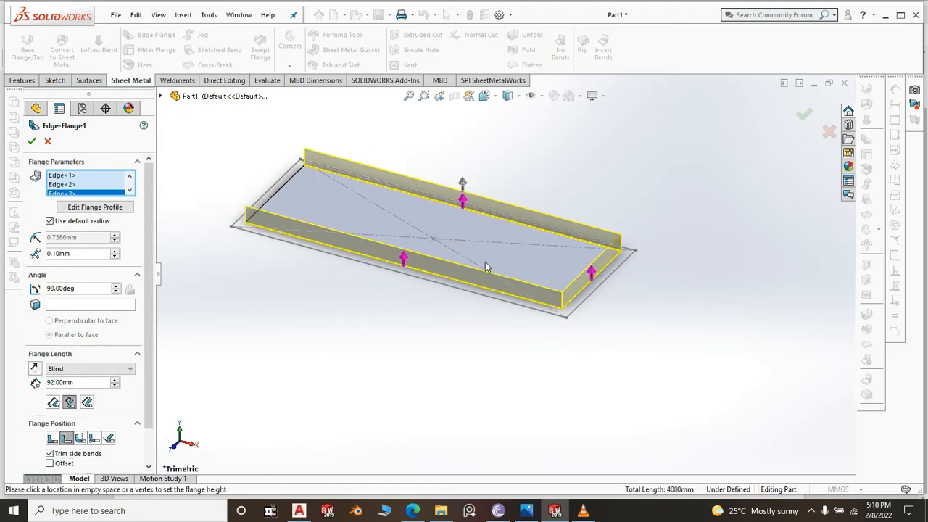
click(293, 147)
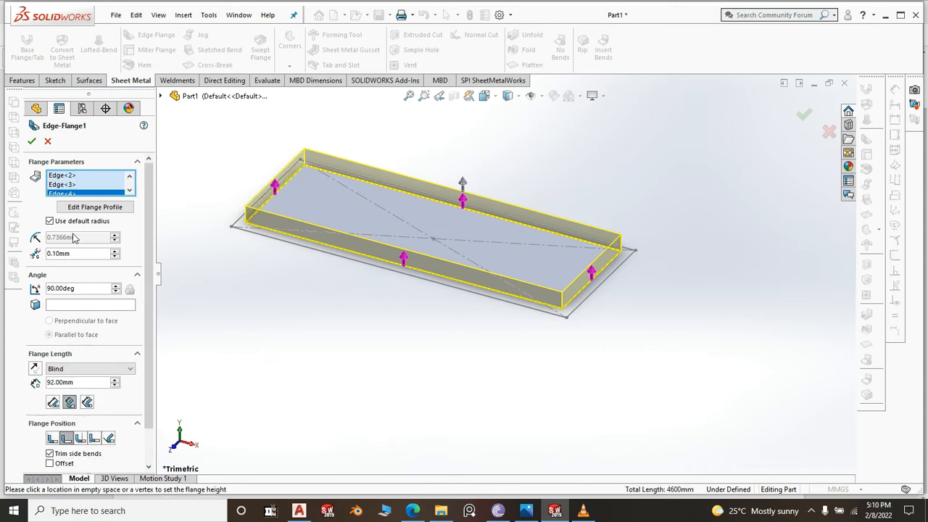
Turn off the default radius for the edge flange and set its bend radius to 0.2 mm
click(50, 221)
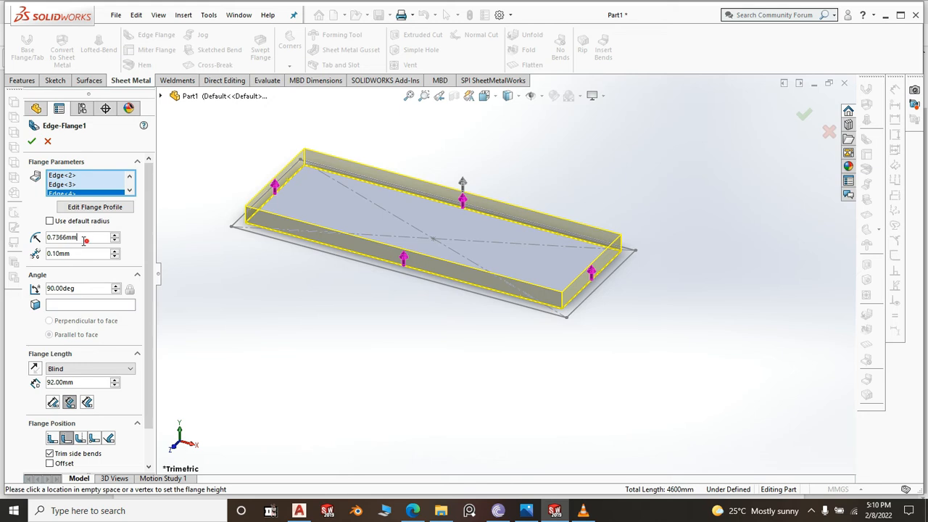
drag(85, 240, 37, 245)
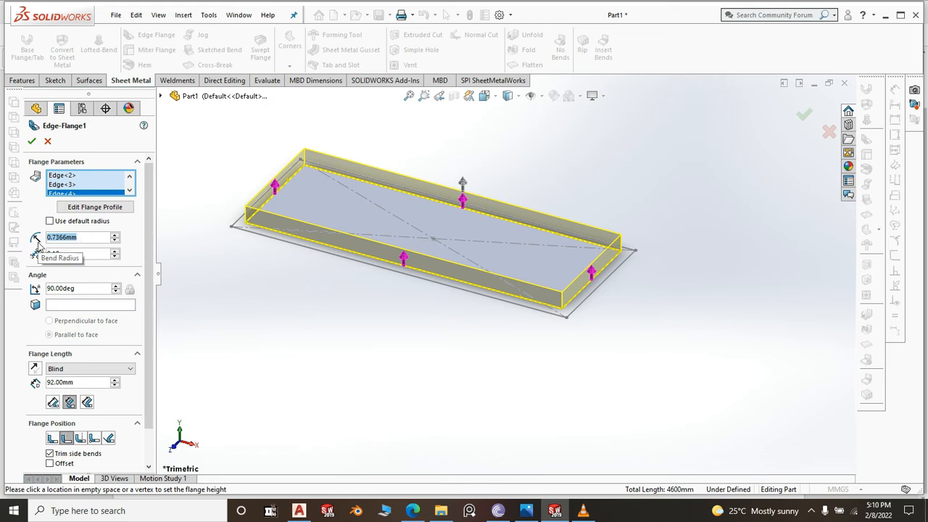
text(.2)
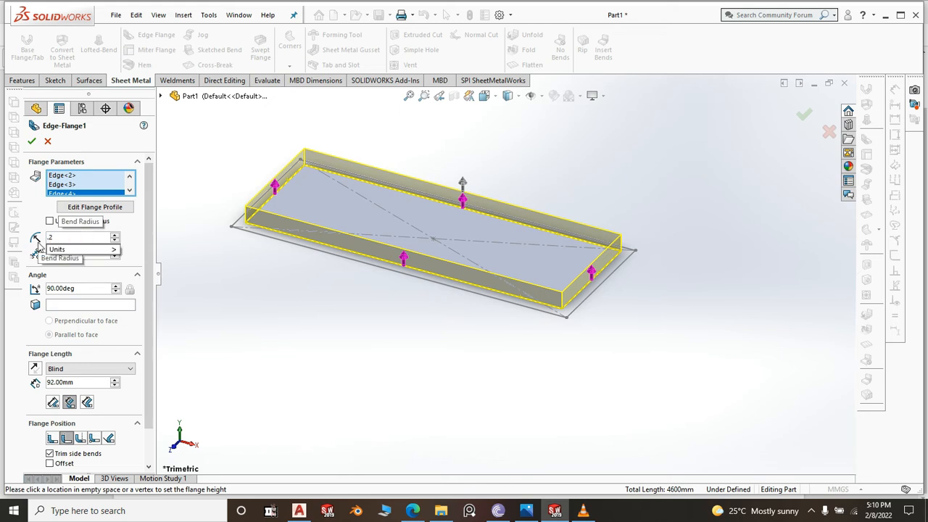
key(Return)
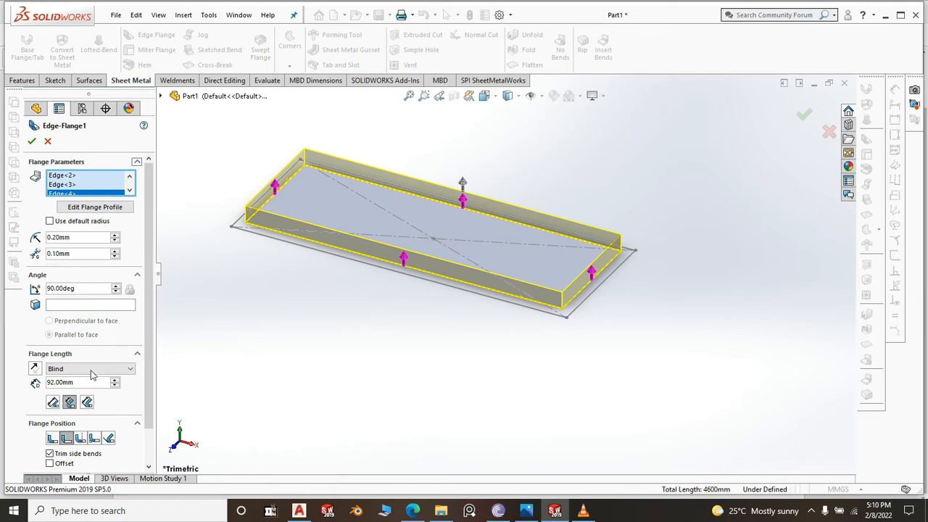
Enable custom bend allowance with K-Factor 0.5 and custom relief type Tear, and accept the edge flange
scroll(150, 316, down, 2)
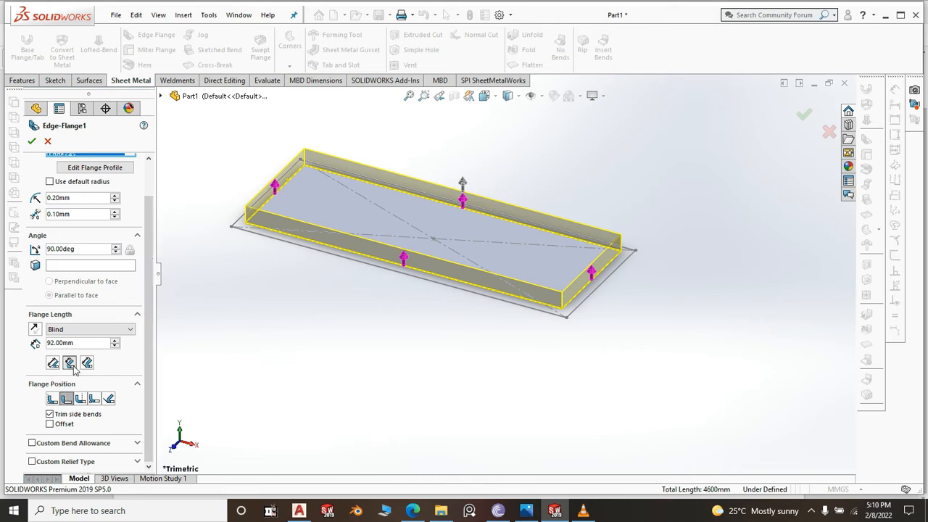
click(72, 444)
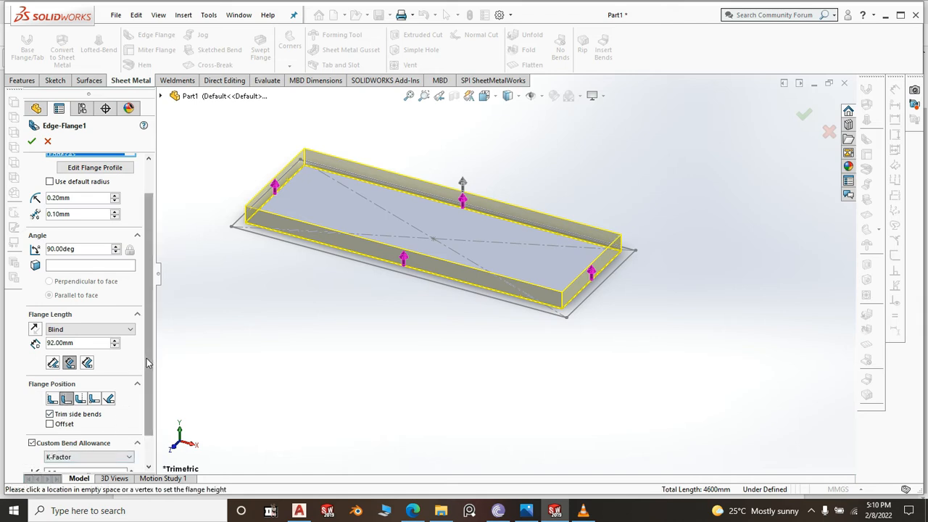
scroll(116, 406, down, 2)
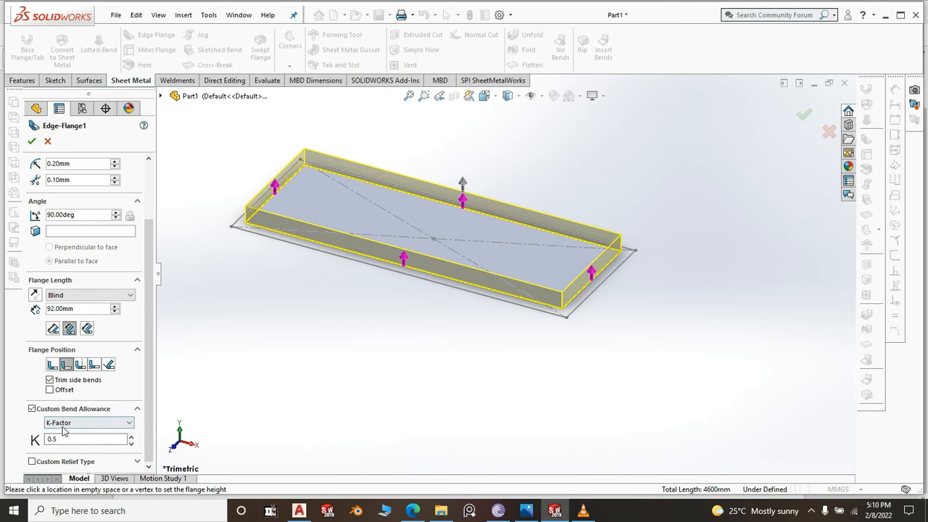
click(75, 462)
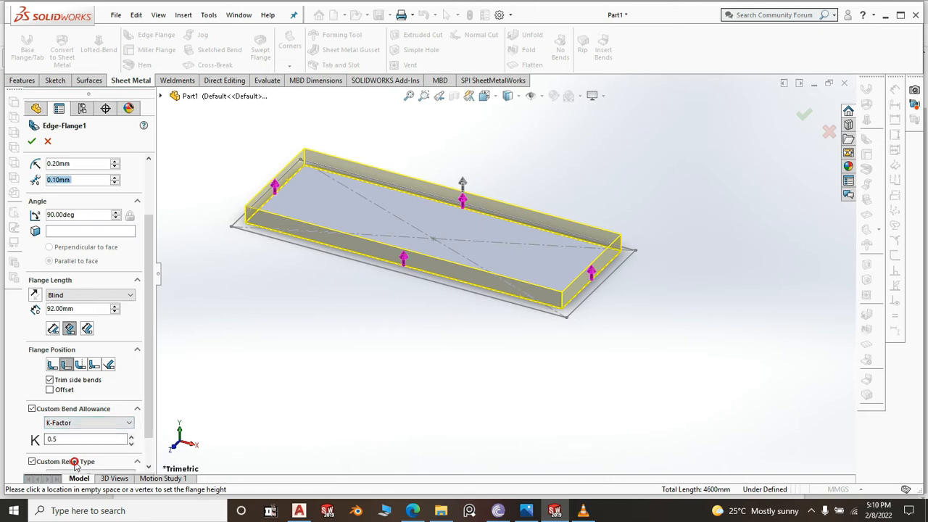
scroll(148, 381, down, 2)
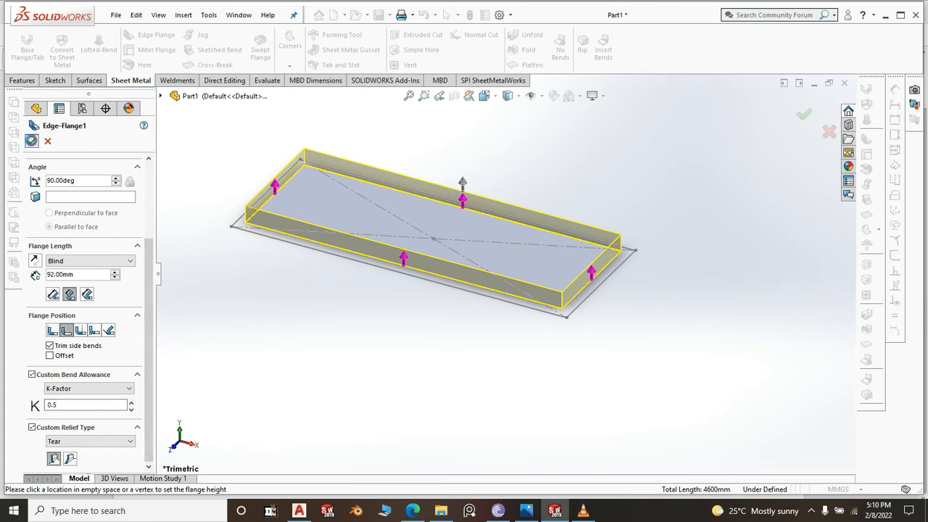
click(31, 140)
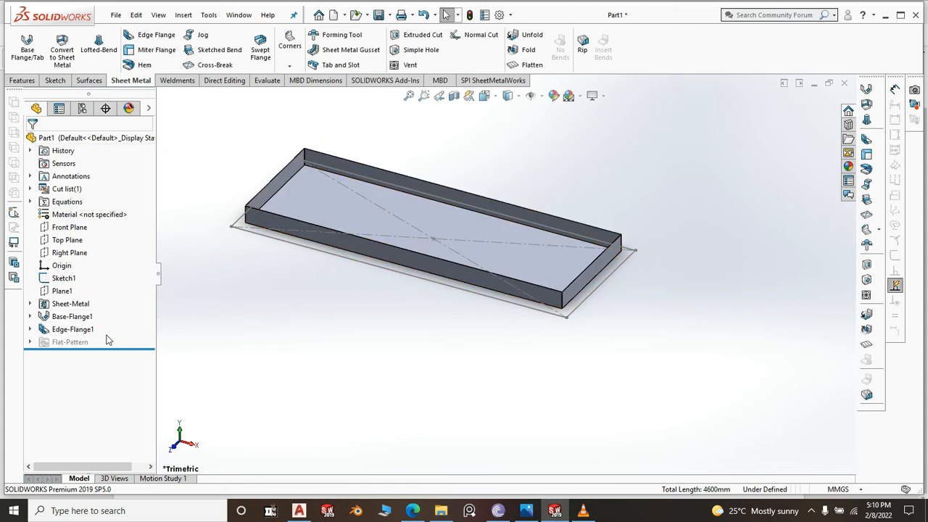
Edit the upward edge flange around the plate, set its length to 50 mm and accept the change
click(69, 332)
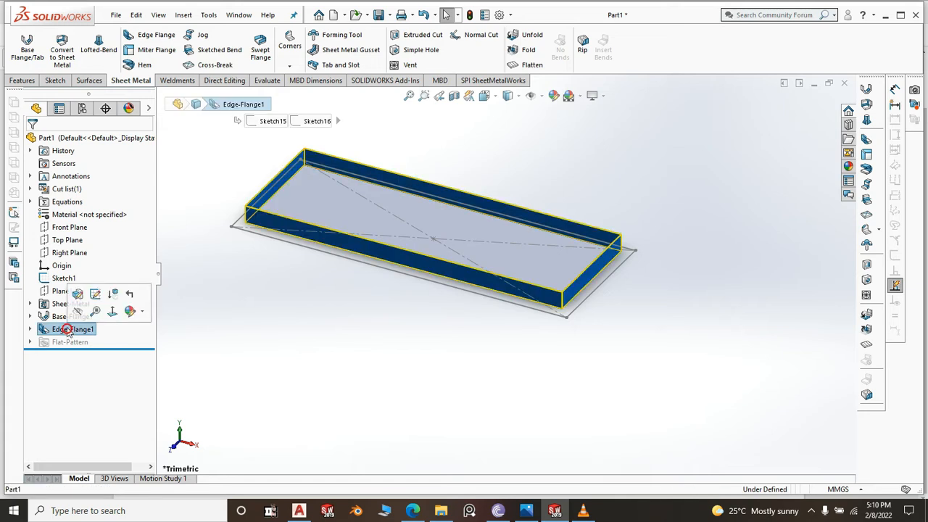
click(79, 290)
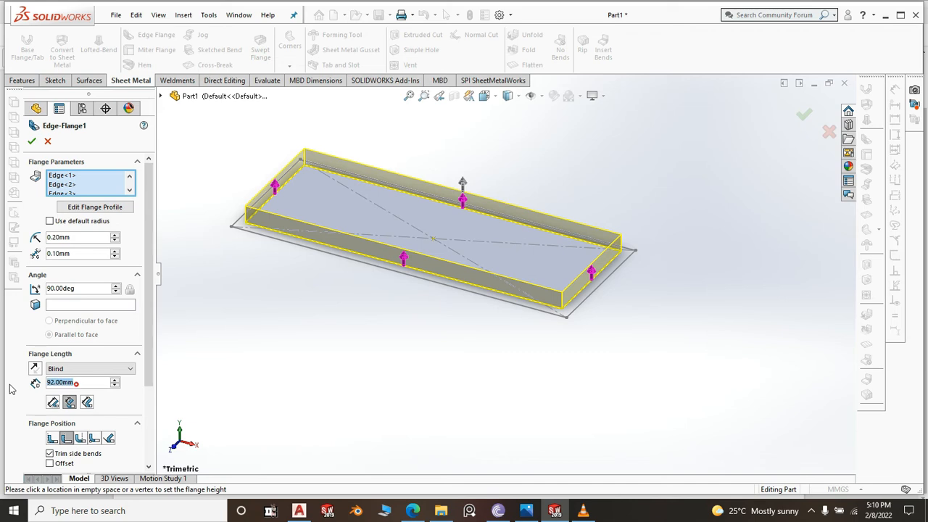
text(50)
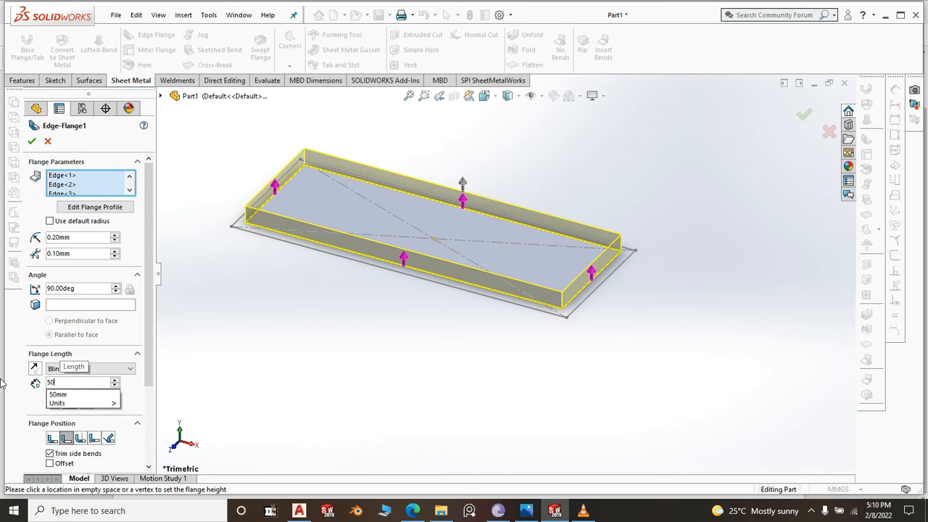
key(Return)
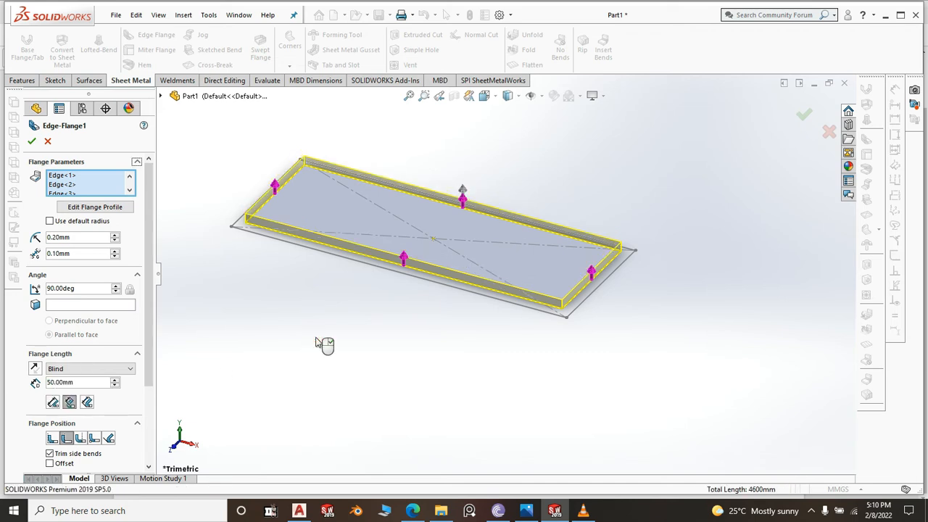
right_click(316, 341)
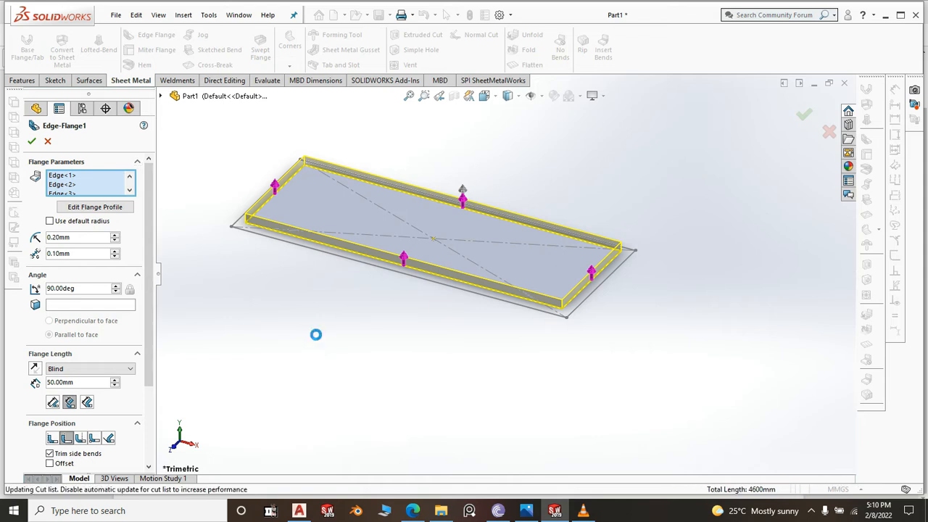
click(725, 246)
Examine the corners where the upturned flanges meet, checking the gaps between adjoining walls
scroll(324, 156, down, 8)
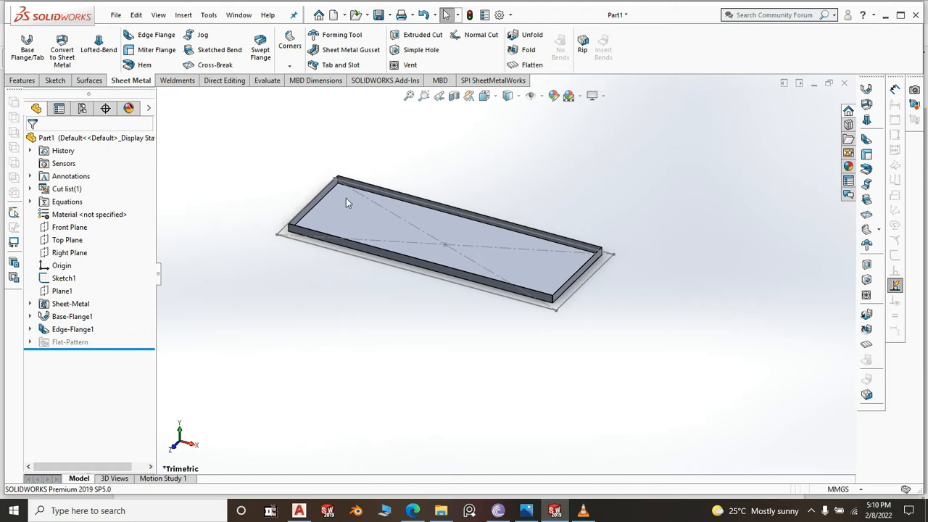
scroll(452, 193, down, 8)
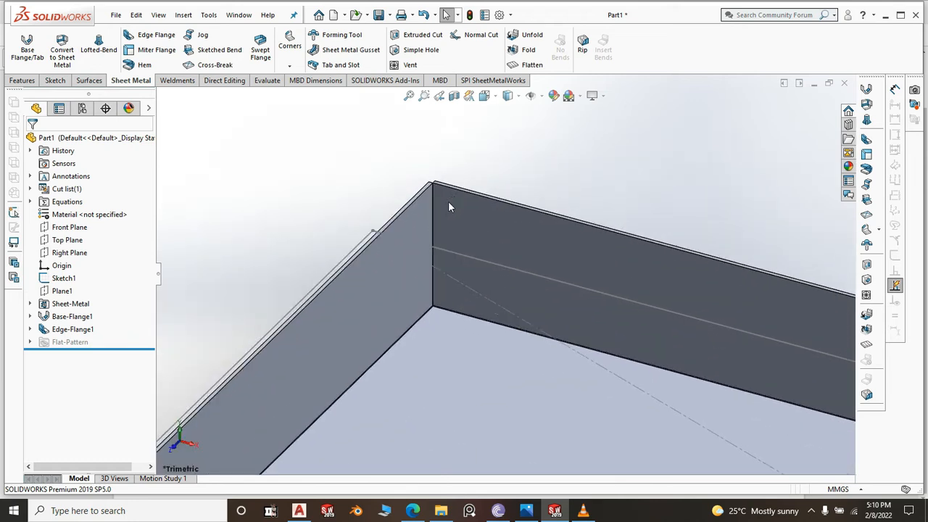
scroll(436, 196, down, 6)
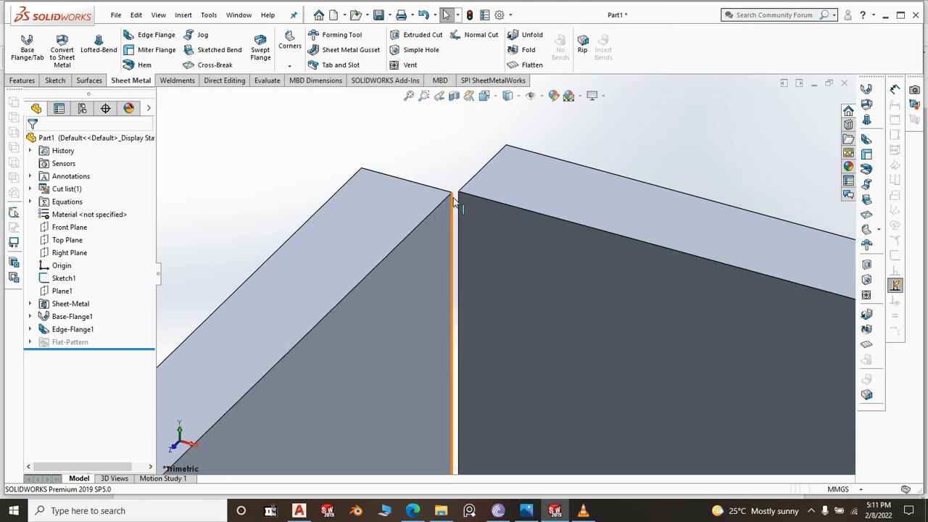
scroll(455, 208, up, 5)
scroll(456, 208, up, 6)
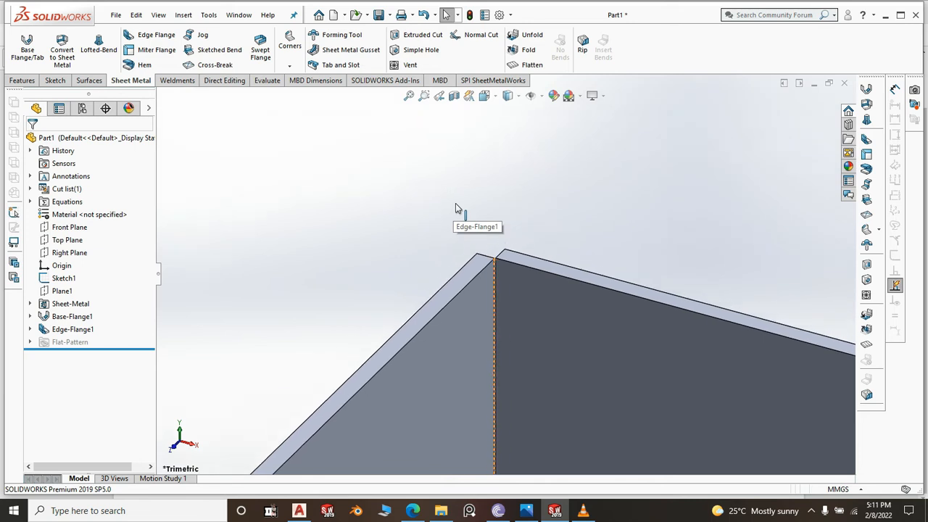
scroll(468, 277, up, 3)
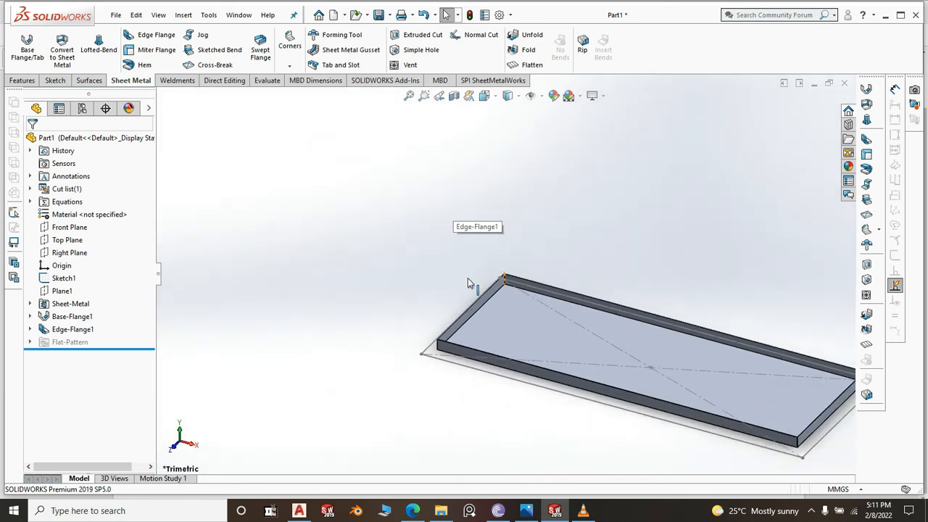
scroll(435, 348, down, 10)
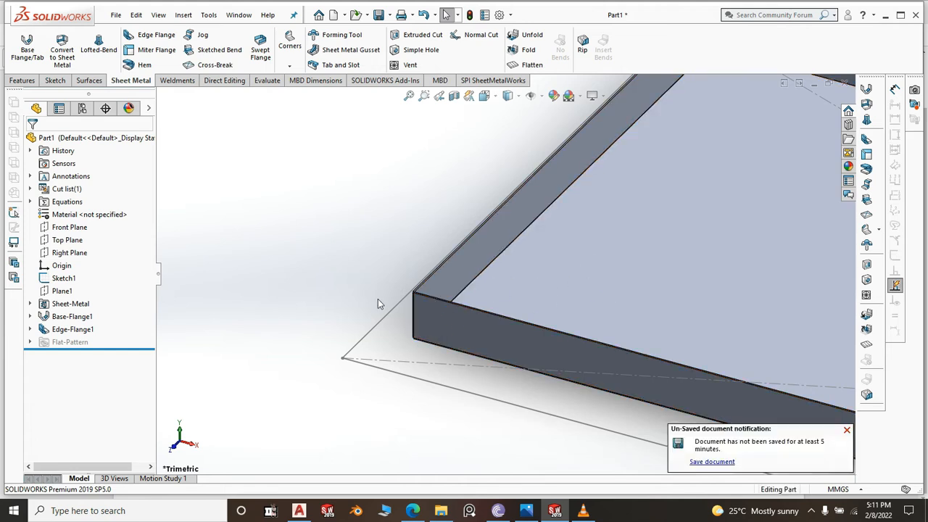
scroll(376, 298, up, 5)
scroll(382, 302, up, 4)
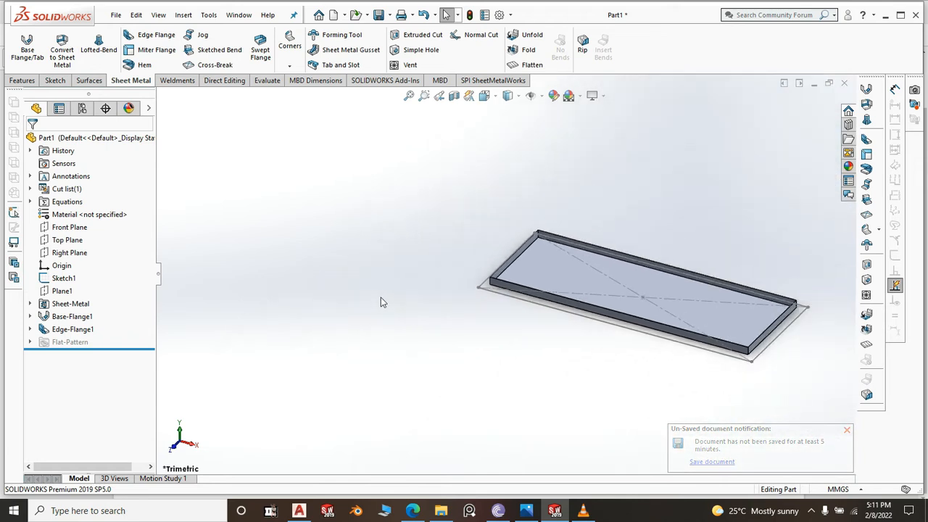
Start a second Edge Flange on the outer top edge of the front long wall, pointing outward with a length of about 167 mm
scroll(831, 363, down, 4)
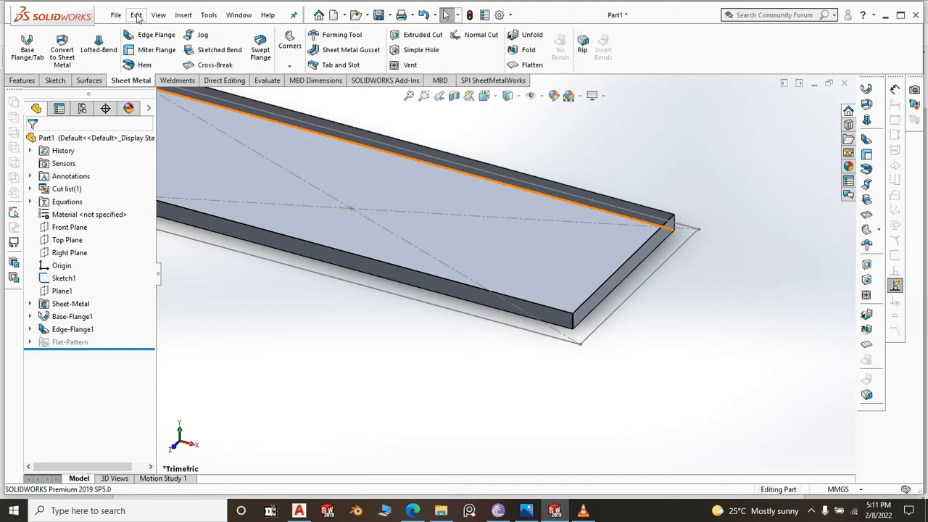
click(154, 35)
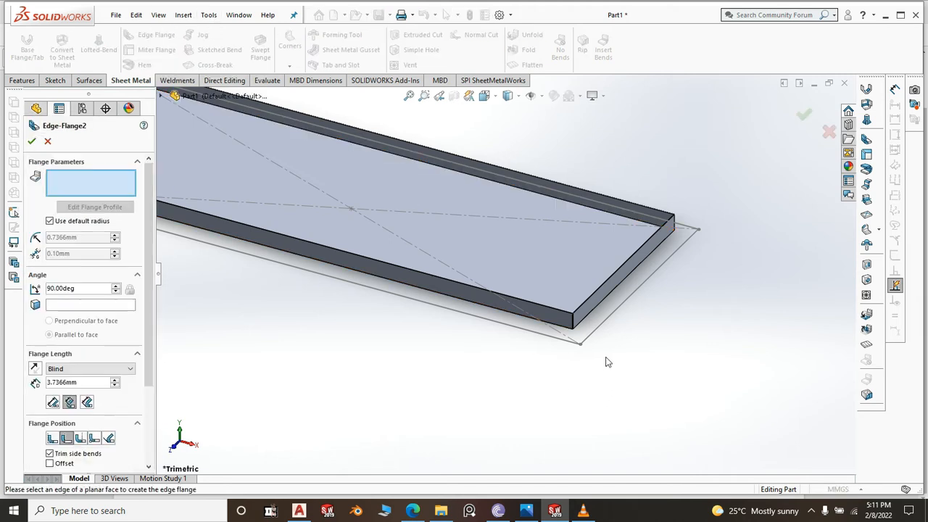
scroll(564, 326, down, 5)
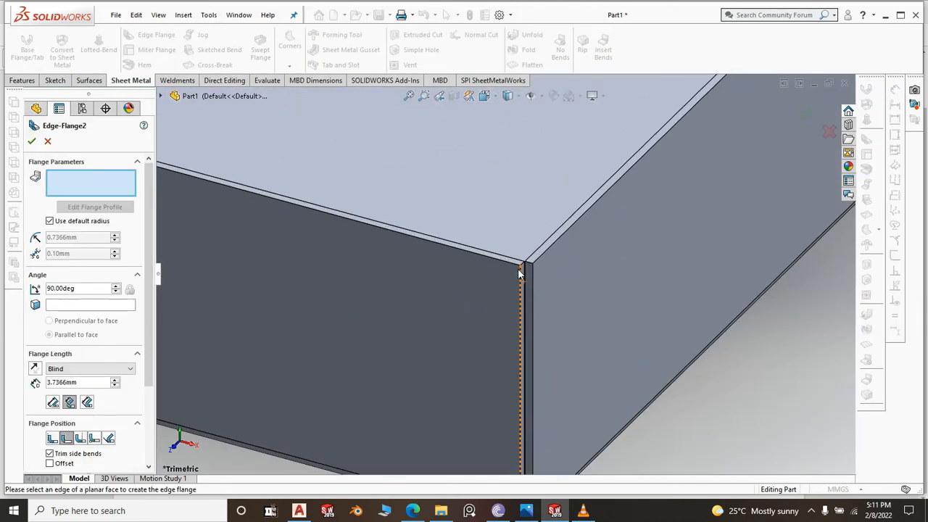
click(509, 264)
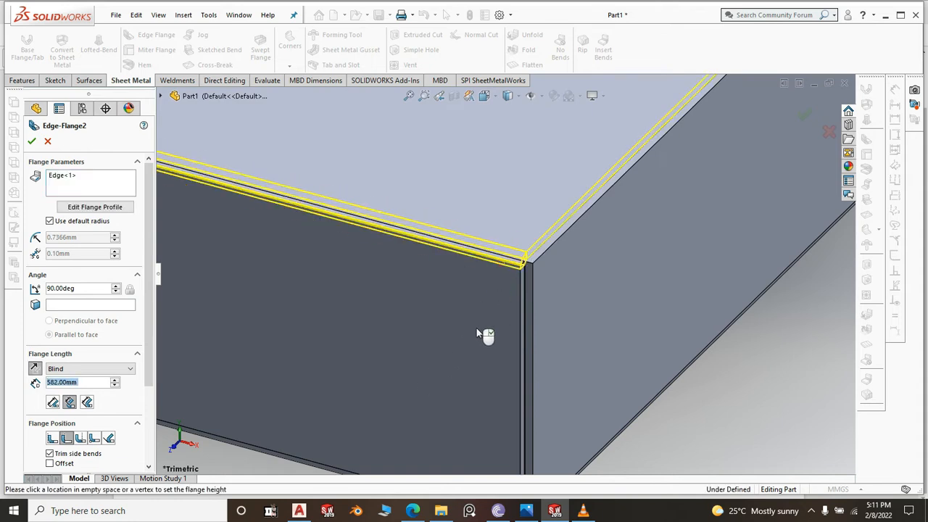
scroll(481, 347, up, 5)
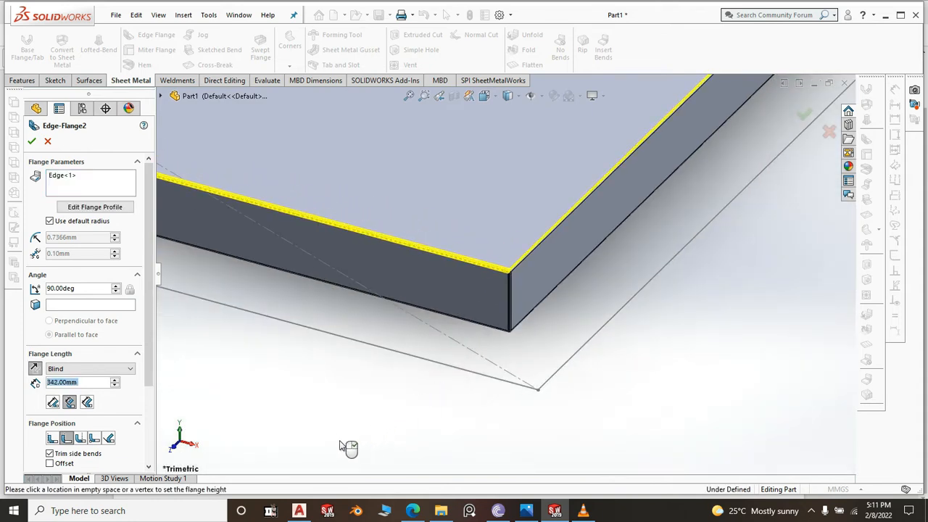
scroll(522, 326, up, 3)
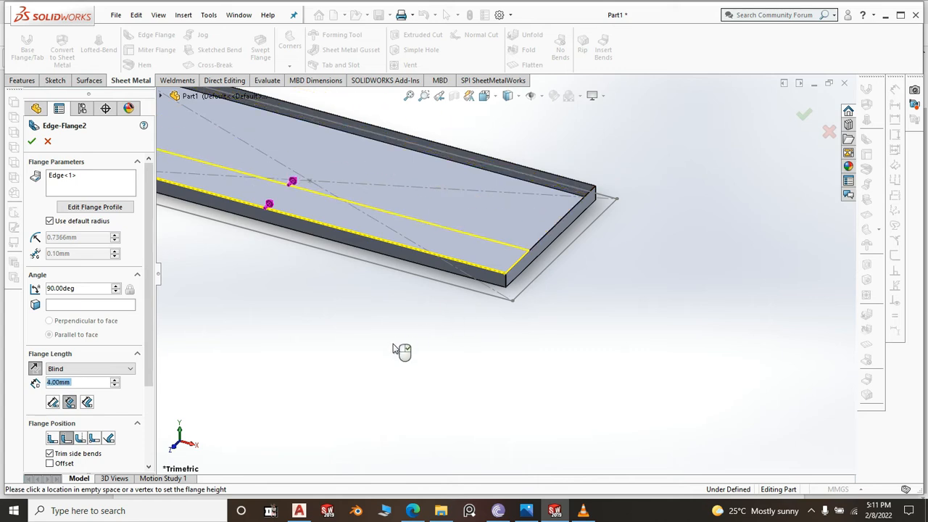
click(370, 365)
Add the outer top edges of the adjacent short wall and the rear long wall to the outward edge flange
scroll(587, 269, down, 4)
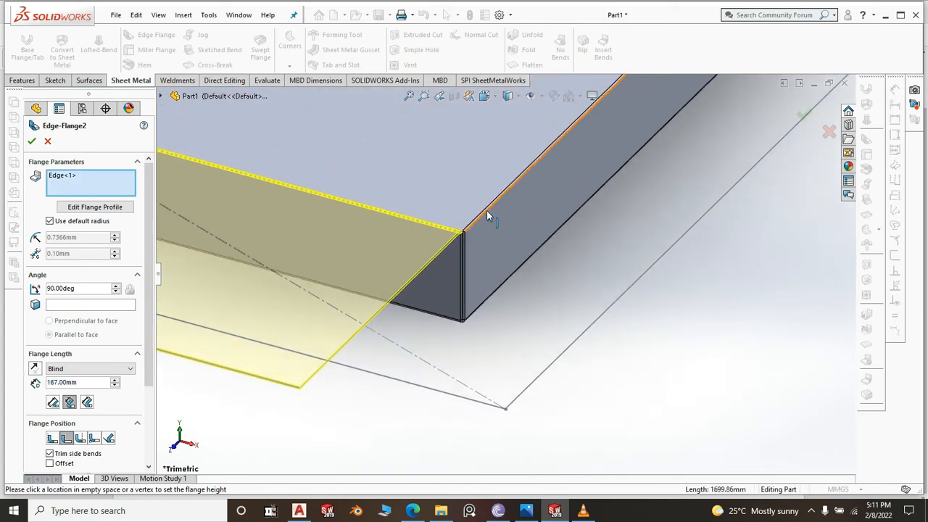
click(487, 215)
scroll(560, 257, up, 3)
middle_drag(497, 363, 554, 220)
scroll(572, 268, down, 4)
scroll(573, 267, down, 4)
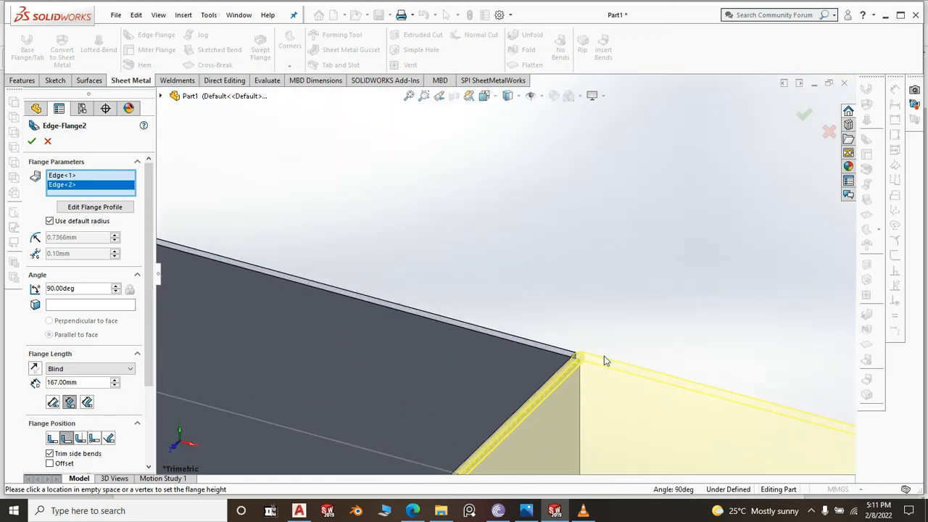
click(490, 317)
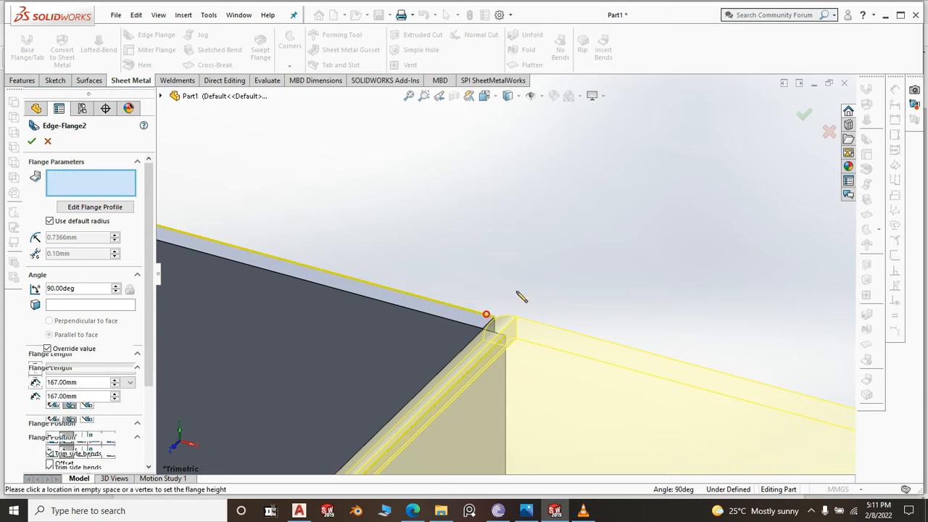
scroll(773, 276, up, 6)
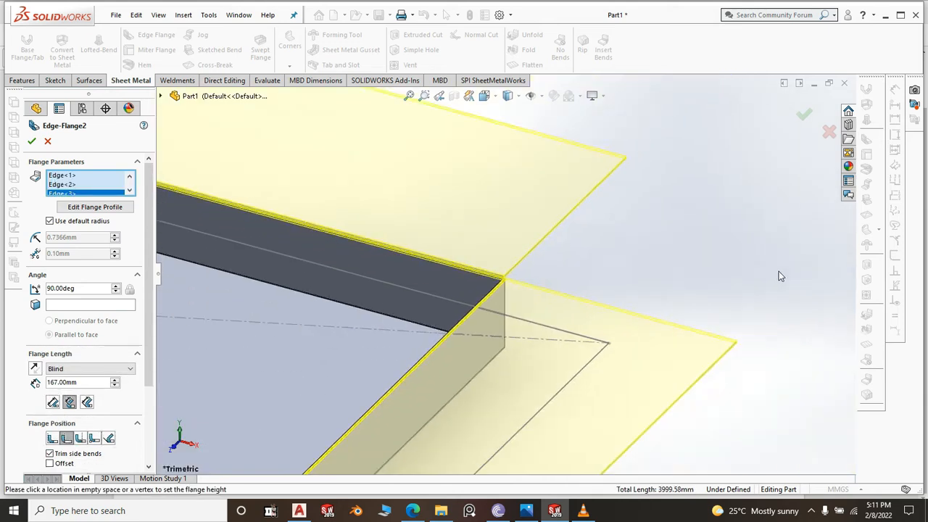
Add the outer top edge of the remaining short wall to the outward edge flange
scroll(351, 302, down, 8)
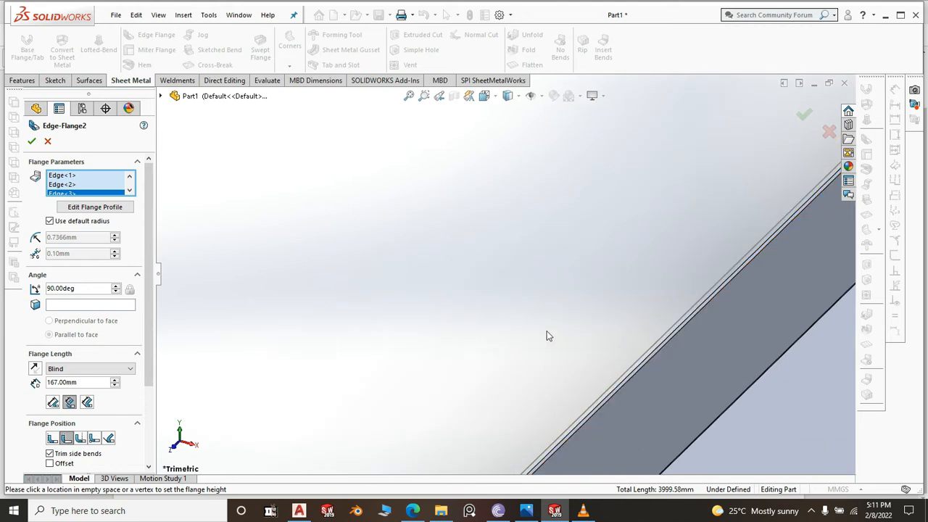
middle_drag(547, 331, 505, 368)
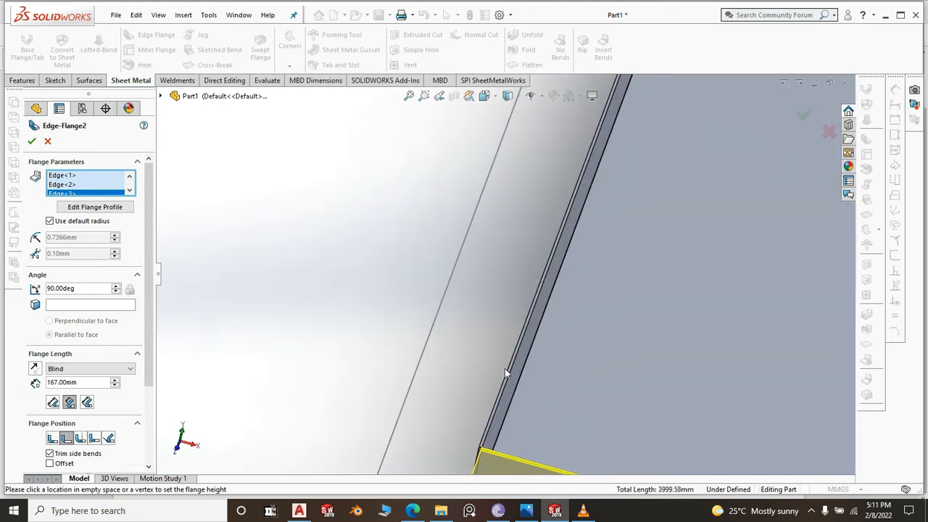
click(509, 368)
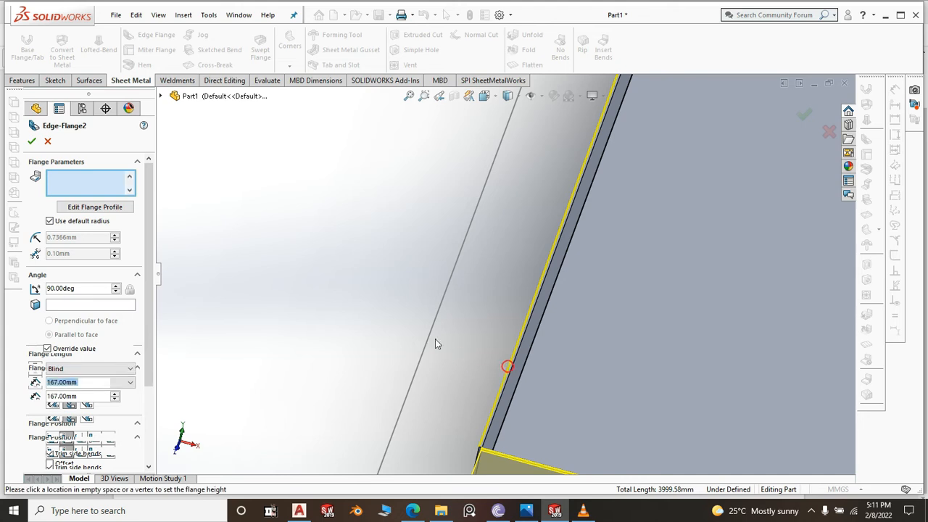
scroll(431, 329, up, 5)
scroll(436, 283, up, 5)
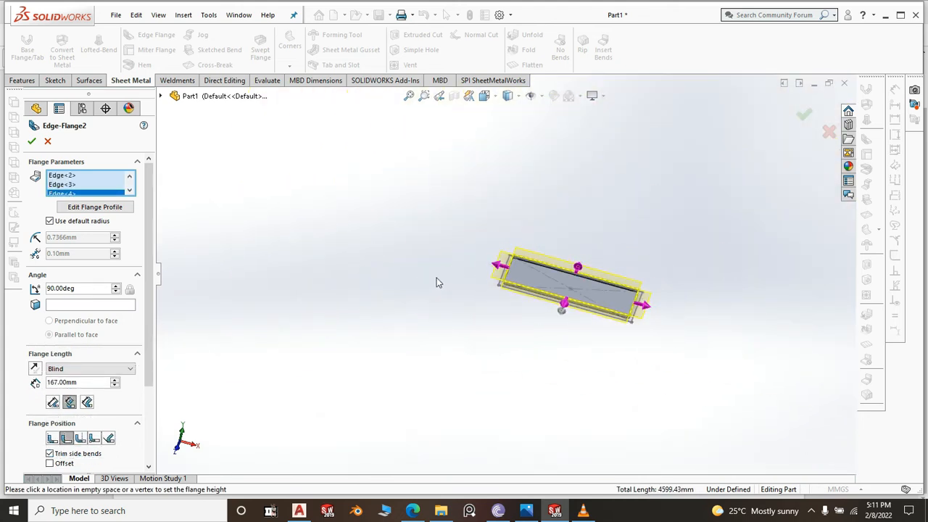
middle_drag(723, 371, 693, 360)
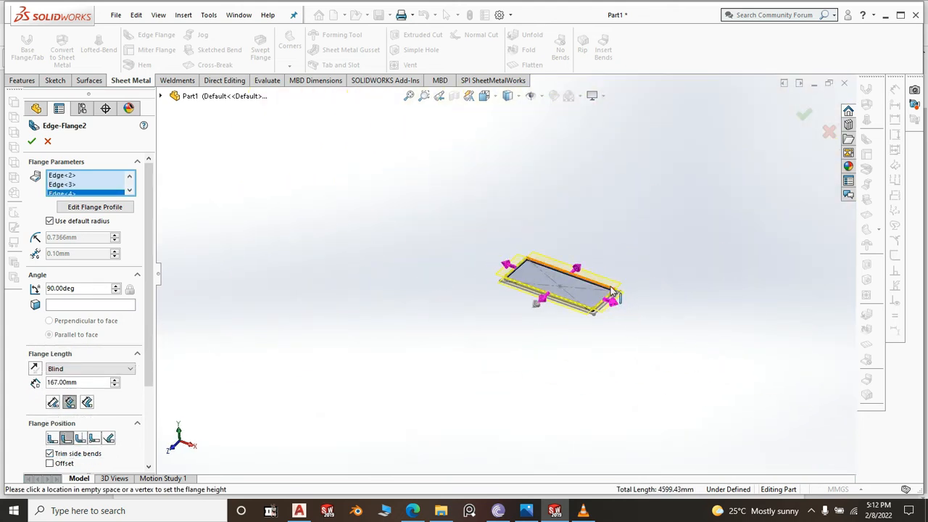
scroll(469, 320, down, 3)
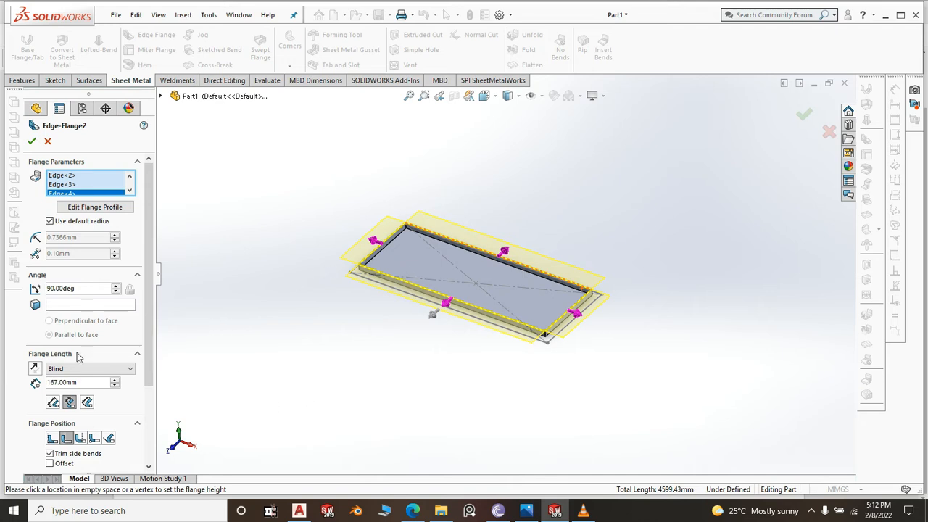
scroll(617, 348, down, 3)
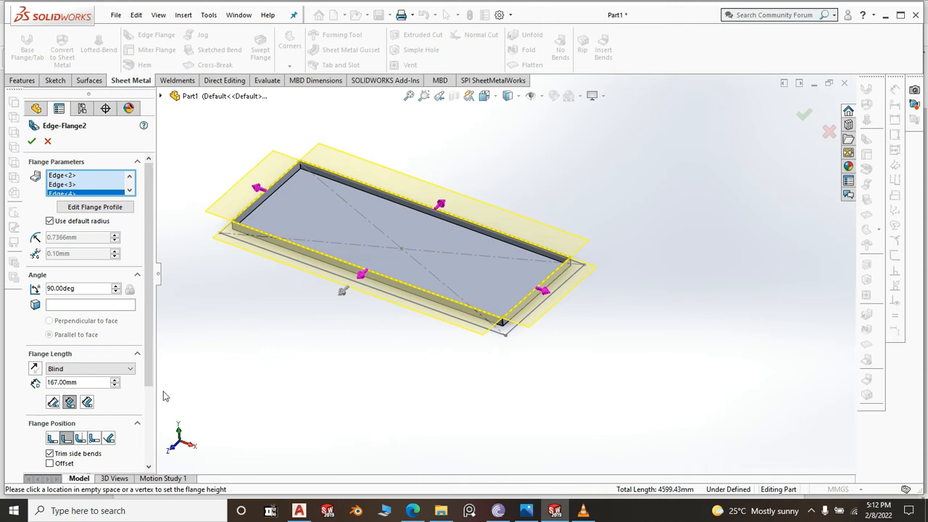
Change the outward flange's length type to Up To Vertex and accept the edge flange
click(109, 369)
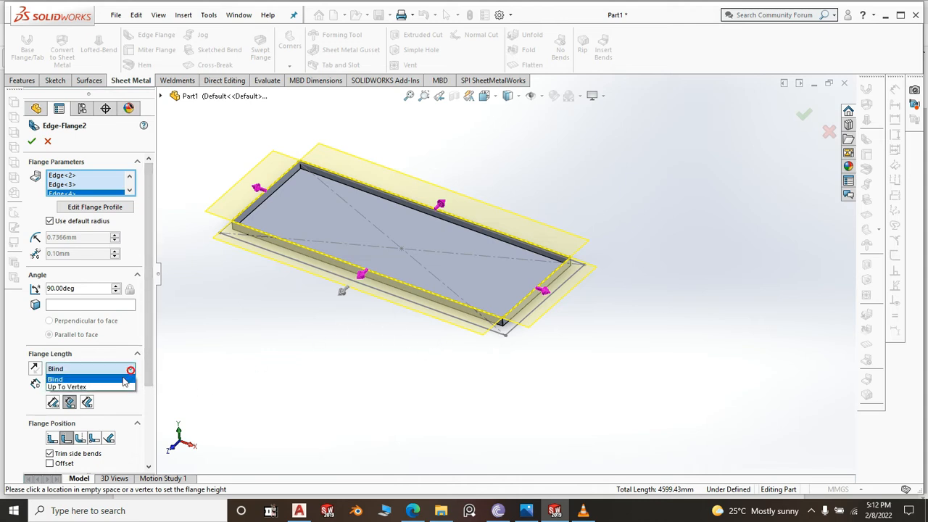
click(104, 388)
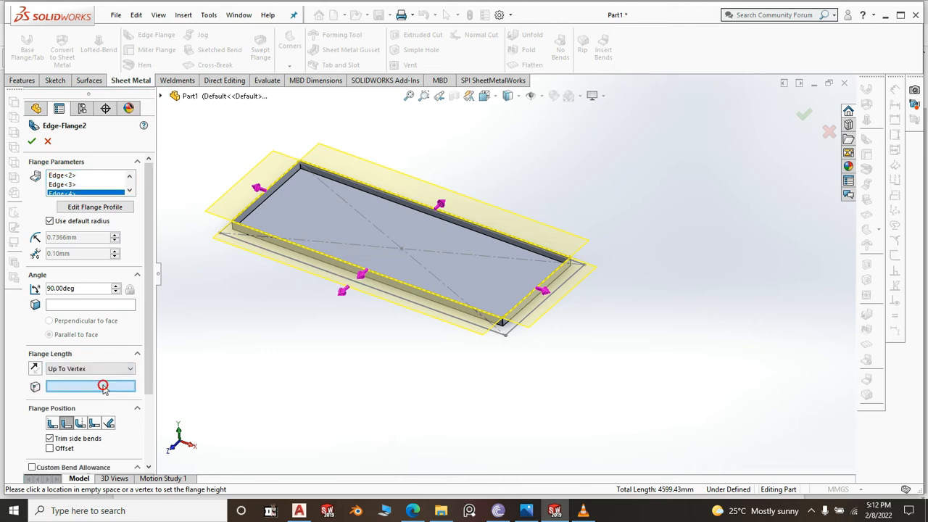
click(34, 143)
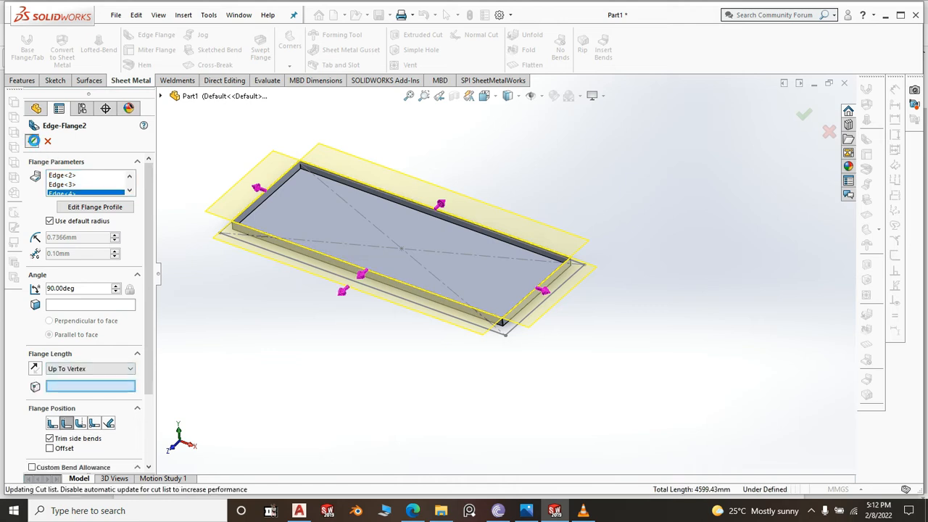
Edit the front rim flange's profile sketch and make its outer line collinear with the front long line of the table outline
scroll(425, 327, down, 3)
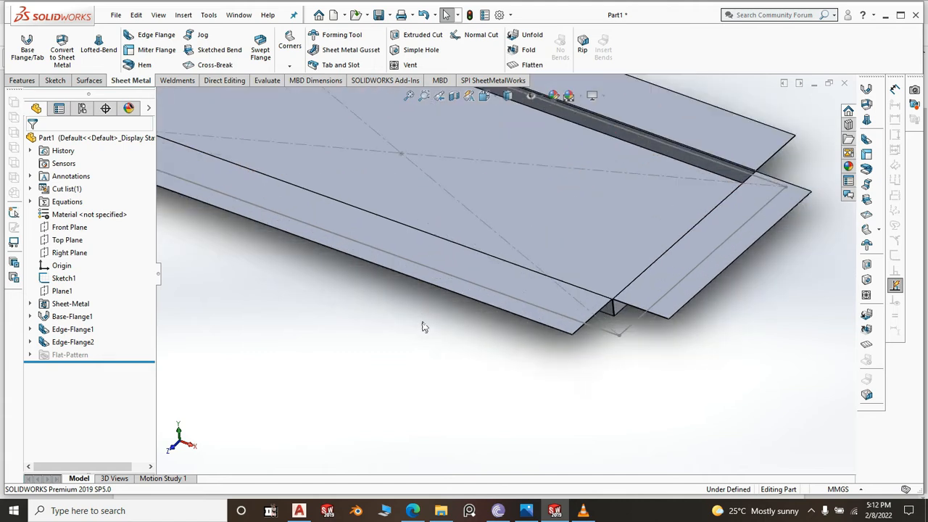
click(457, 269)
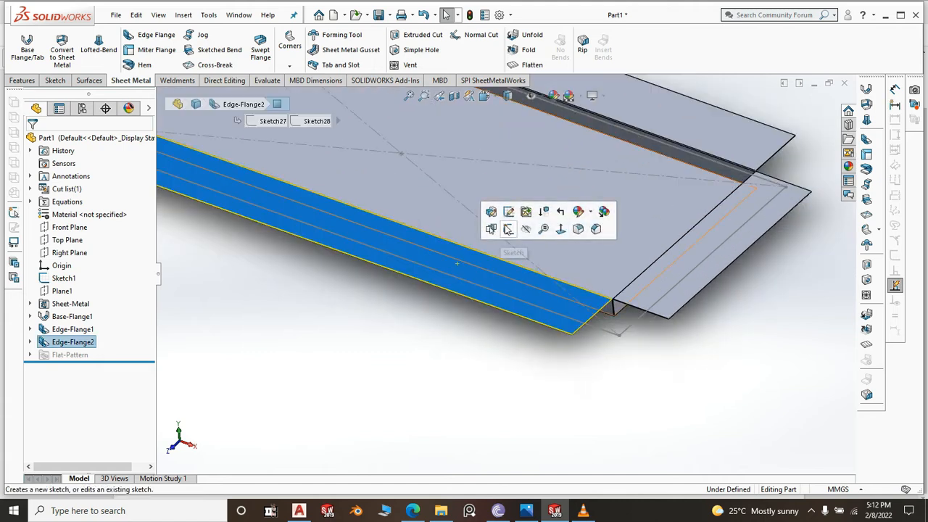
click(509, 215)
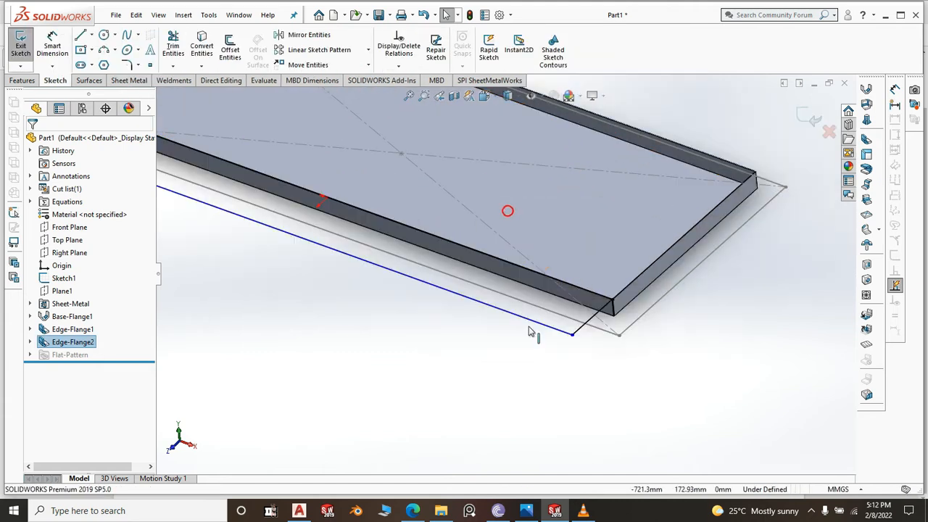
click(478, 307)
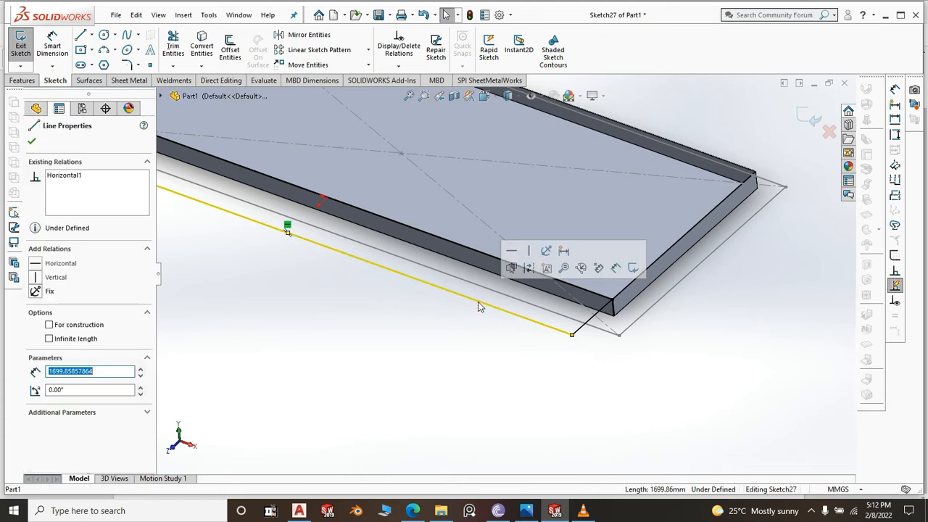
ctrl+click(540, 308)
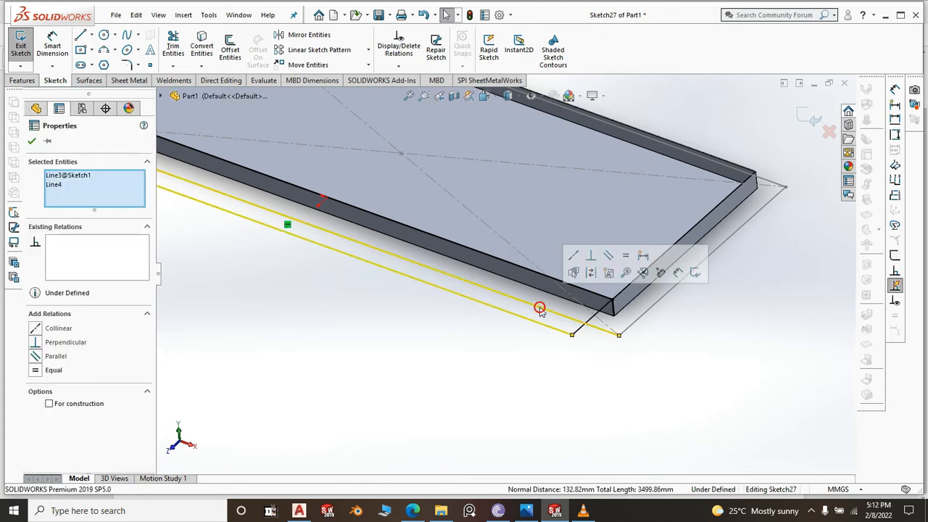
click(575, 254)
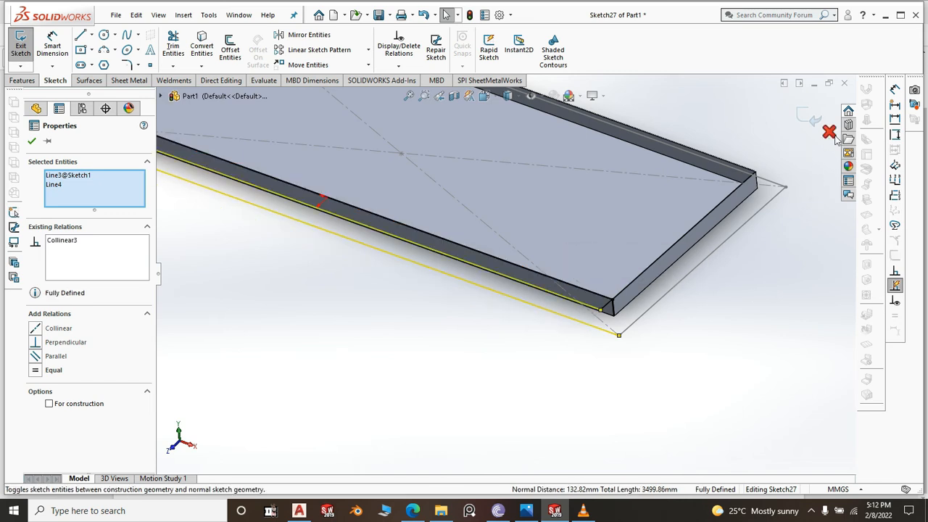
click(811, 118)
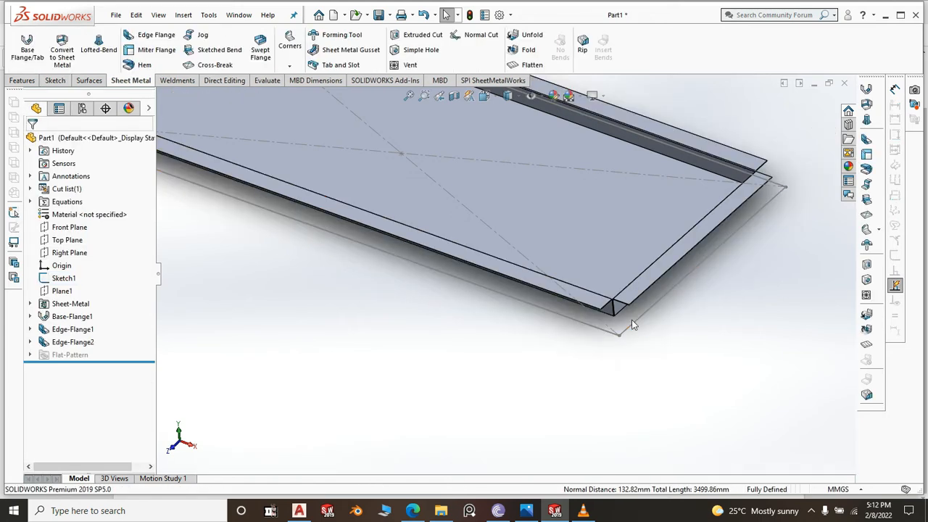
Hide the table outline sketch, Sketch1
scroll(635, 318, up, 2)
scroll(326, 211, down, 2)
scroll(453, 249, up, 2)
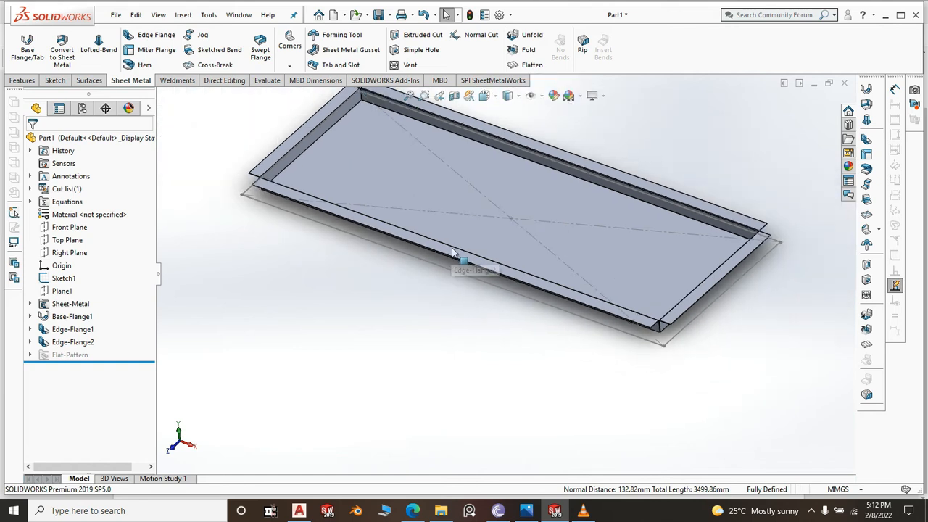
scroll(453, 252, up, 2)
scroll(552, 241, down, 2)
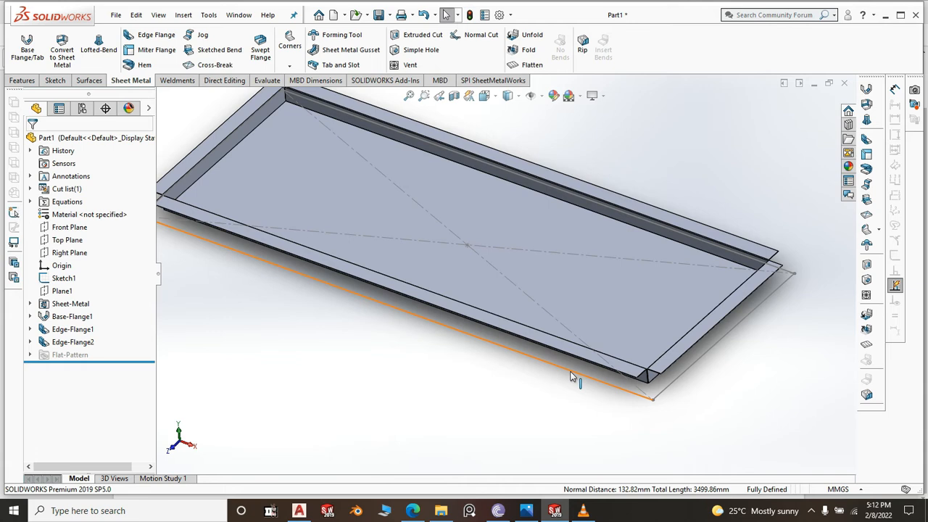
click(64, 279)
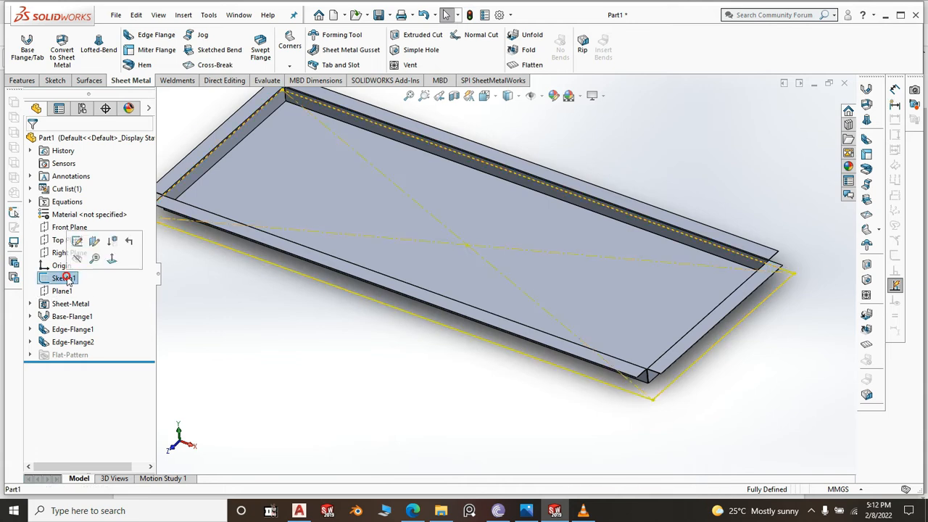
click(78, 259)
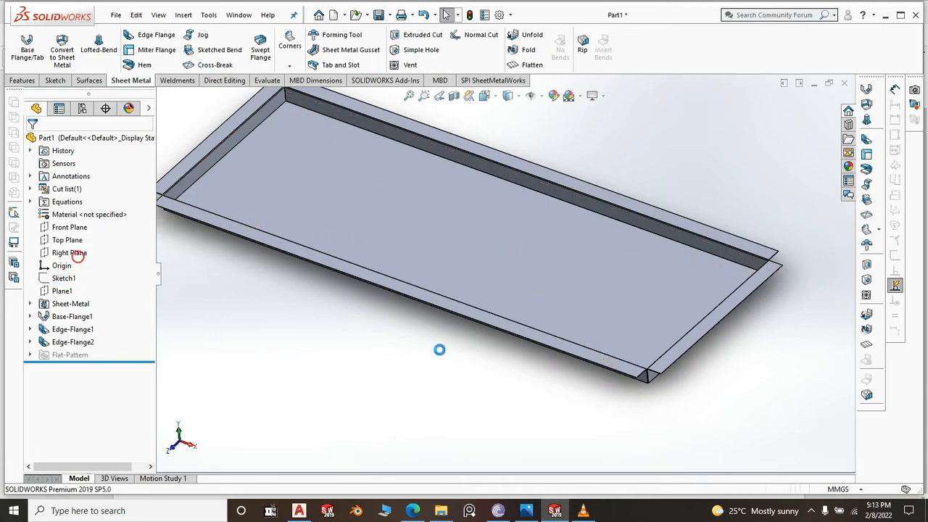
click(440, 352)
Start a Butt-type Closed Corner extending the short rim's end face at the front corner, and remove the second automatically matched face
scroll(541, 341, up, 2)
scroll(343, 134, down, 1)
scroll(437, 190, down, 1)
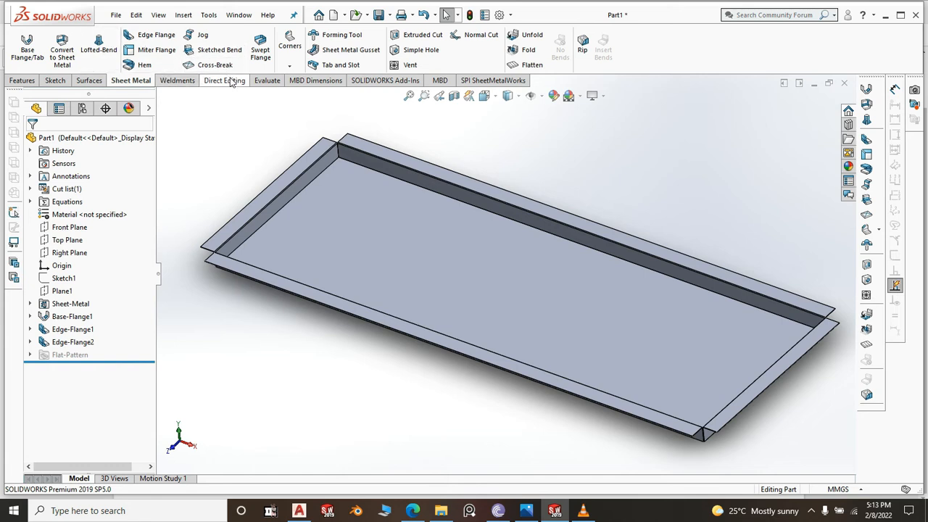
click(291, 45)
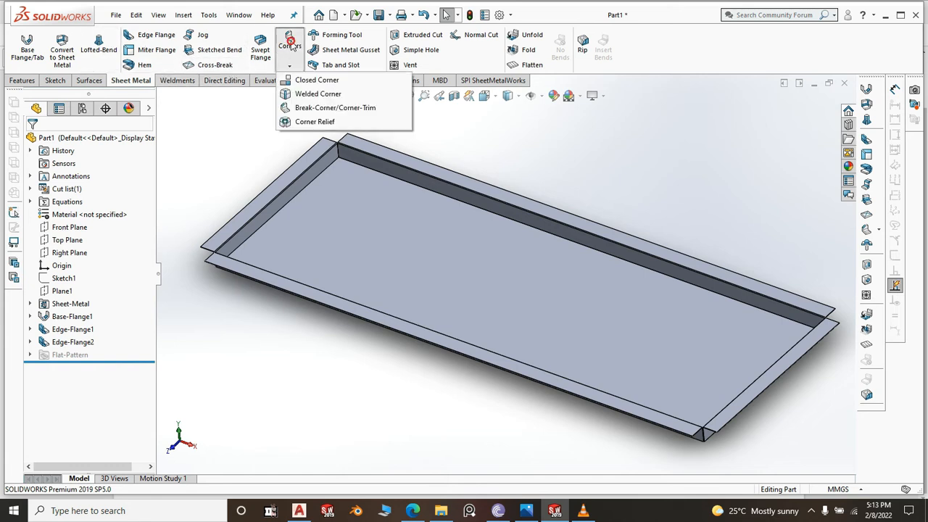
click(315, 81)
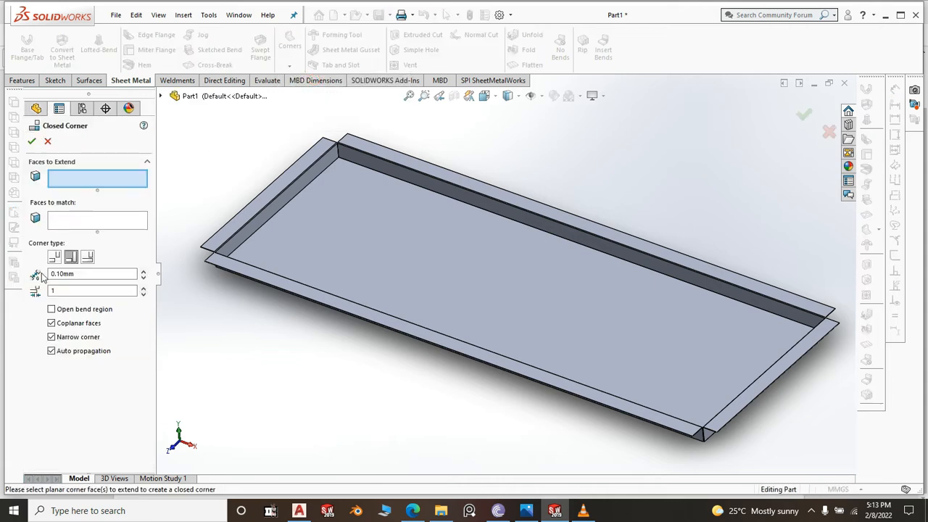
click(54, 259)
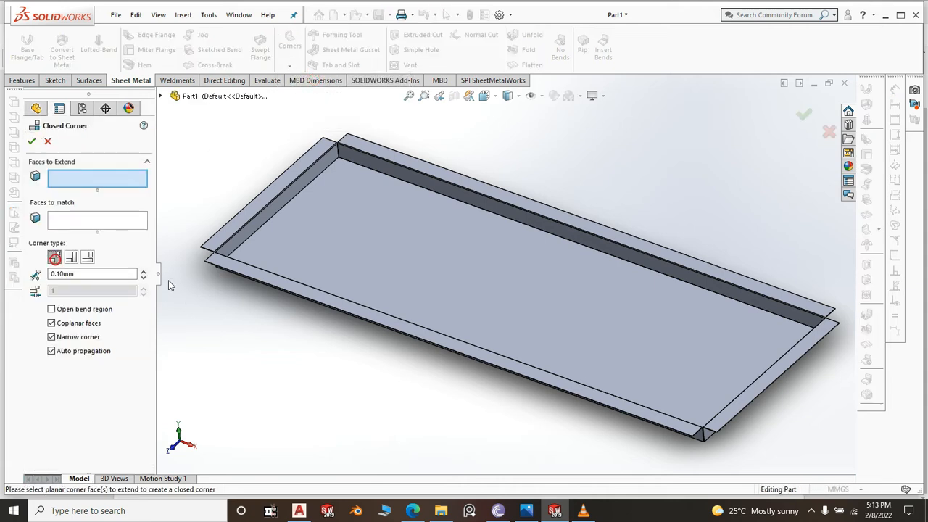
scroll(267, 268, down, 8)
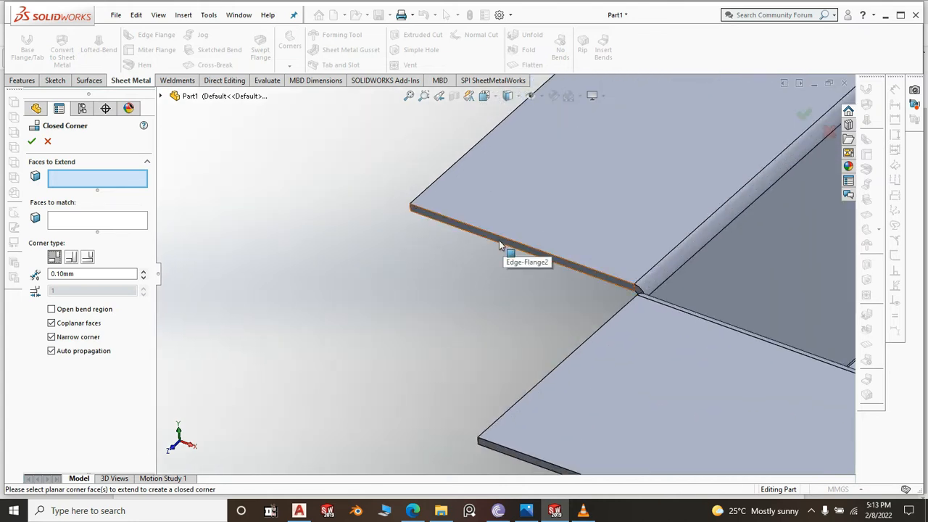
click(500, 245)
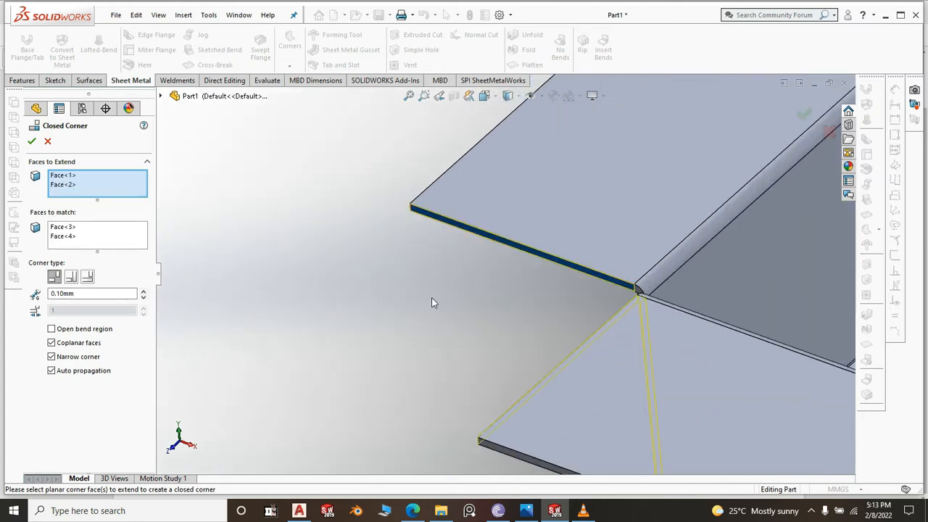
click(62, 237)
right_click(62, 238)
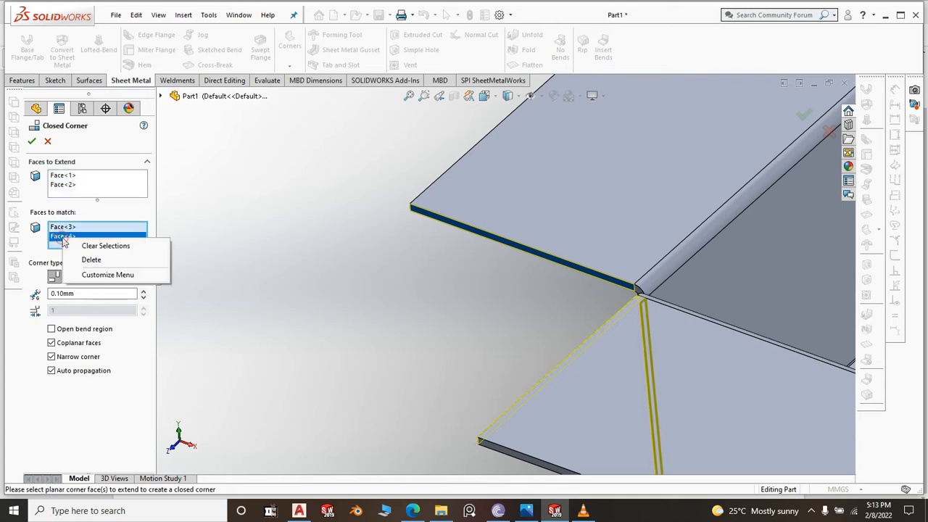
click(91, 259)
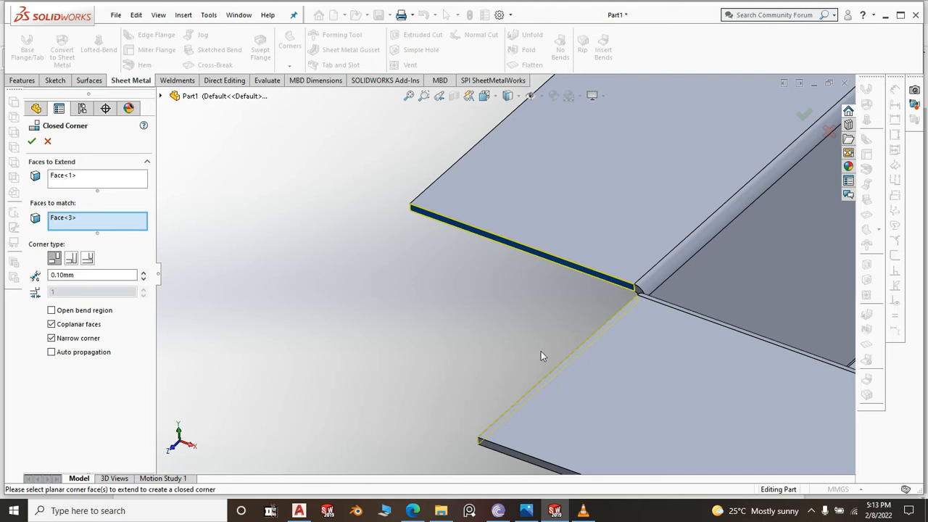
Add the rear corner of the same short side, matching the long rim's end face and extending the short rim's, and accept the closed corner
scroll(390, 363, up, 8)
middle_drag(350, 345, 416, 332)
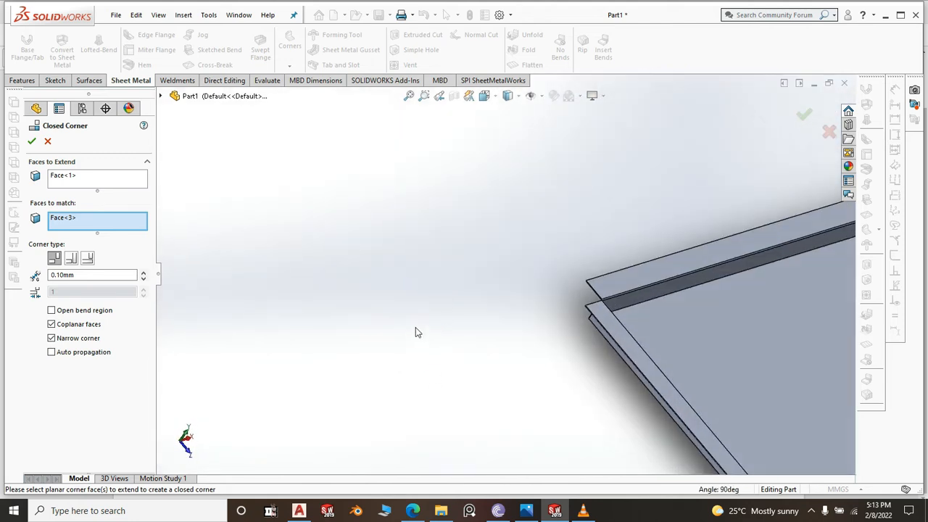
scroll(597, 299, down, 6)
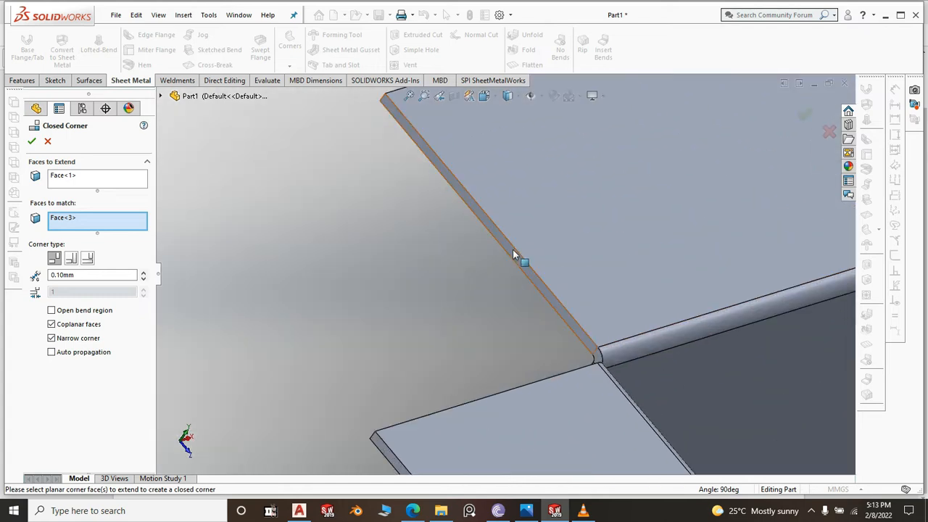
click(513, 253)
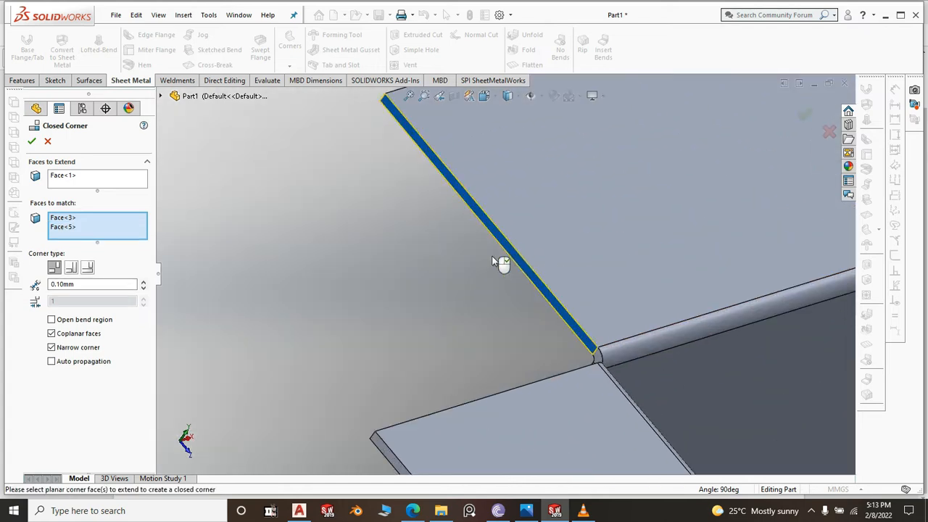
click(83, 186)
middle_drag(333, 240, 527, 311)
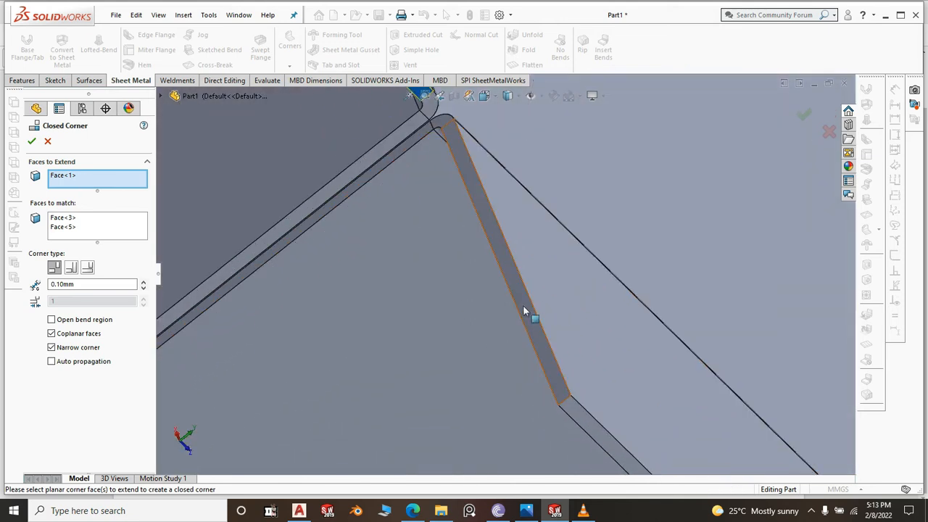
click(526, 315)
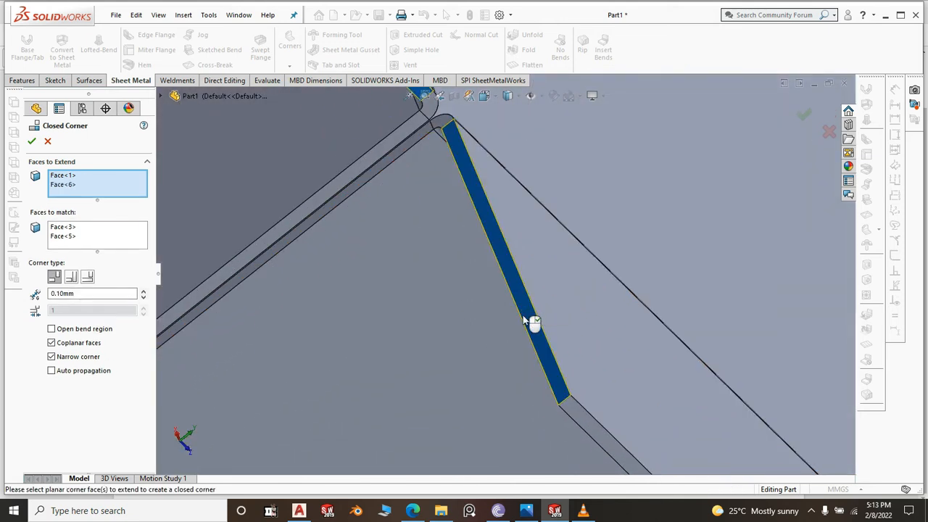
scroll(477, 313, up, 10)
middle_drag(480, 319, 366, 213)
scroll(367, 214, up, 3)
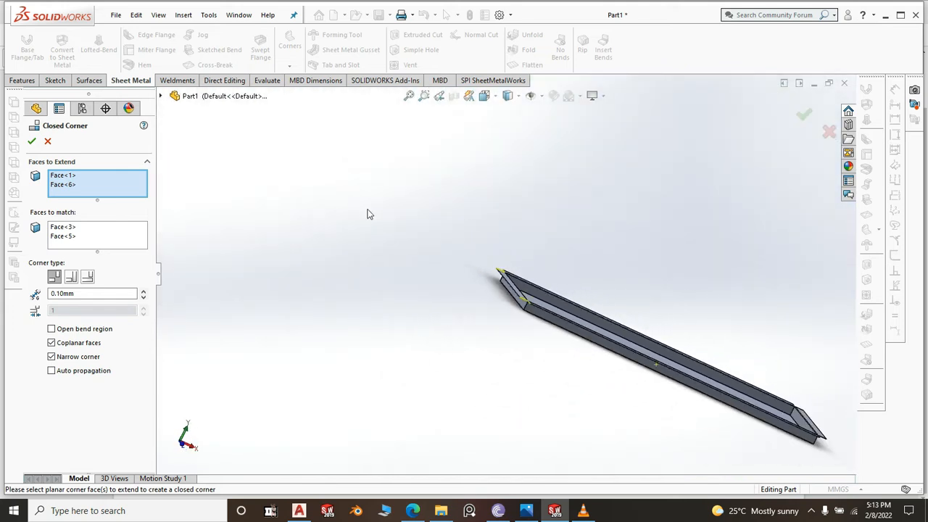
click(30, 142)
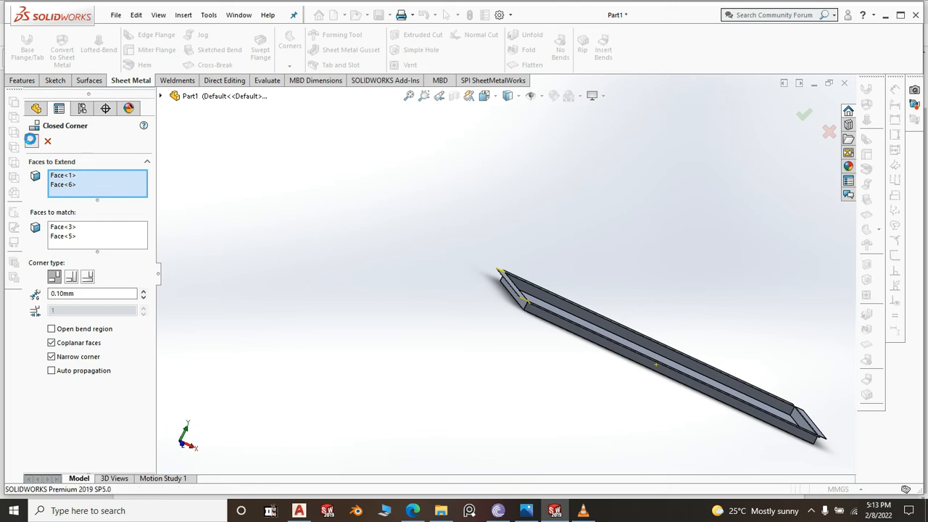
Mirror the Closed Corner1 feature about the Right Plane to close the rim corners at the opposite end
key(space)
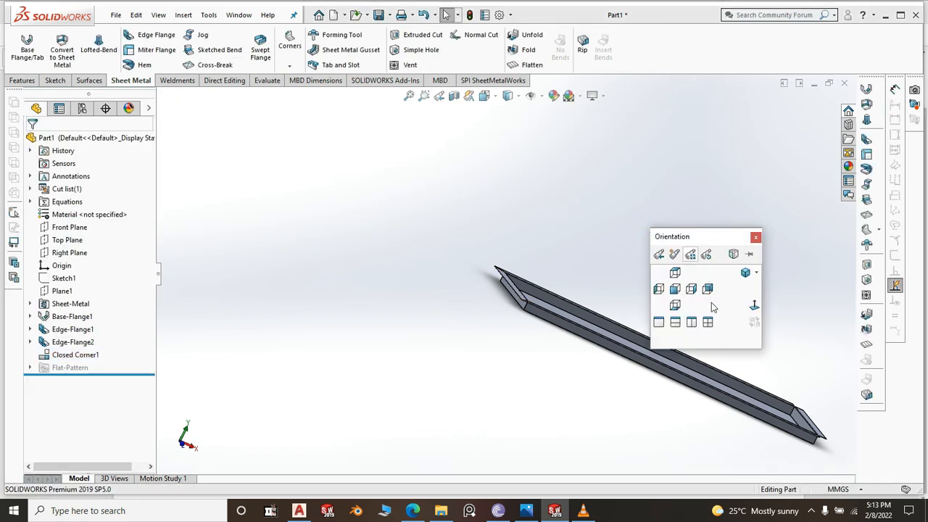
click(749, 275)
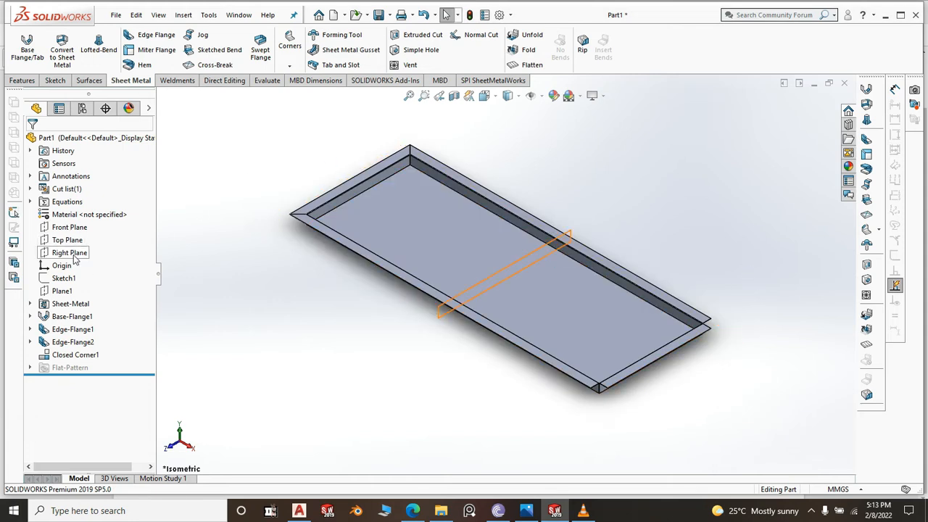
click(72, 254)
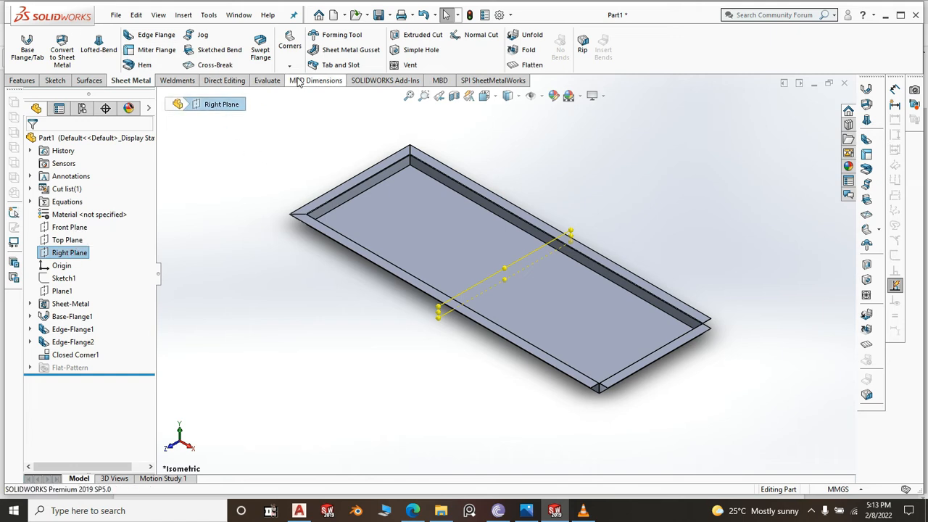
click(21, 81)
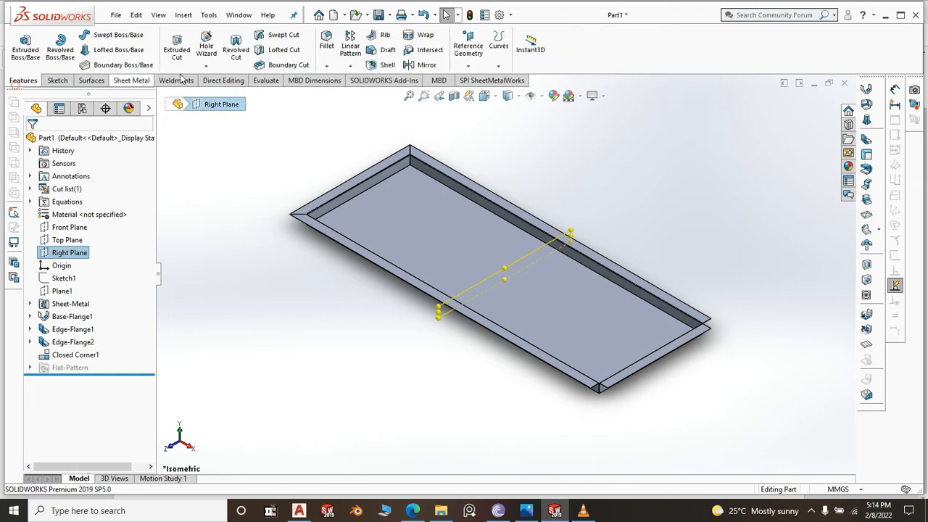
click(350, 66)
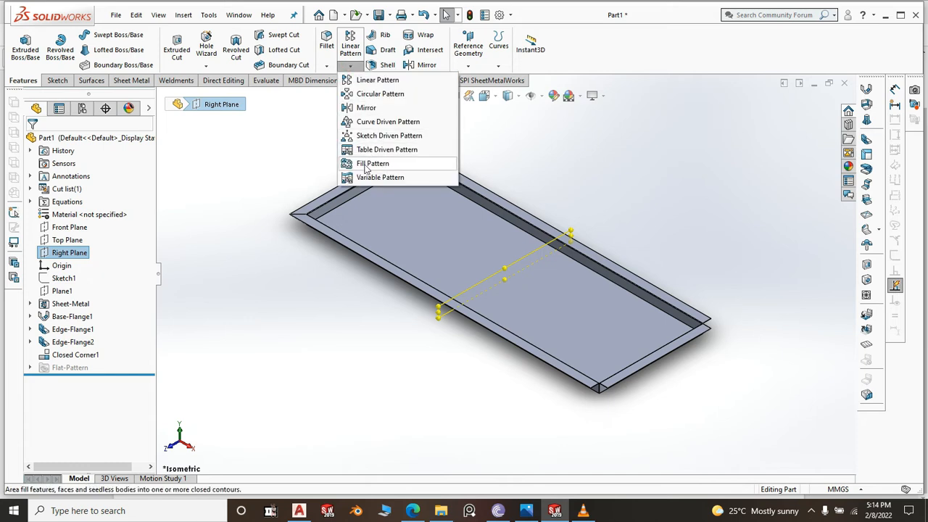
click(375, 110)
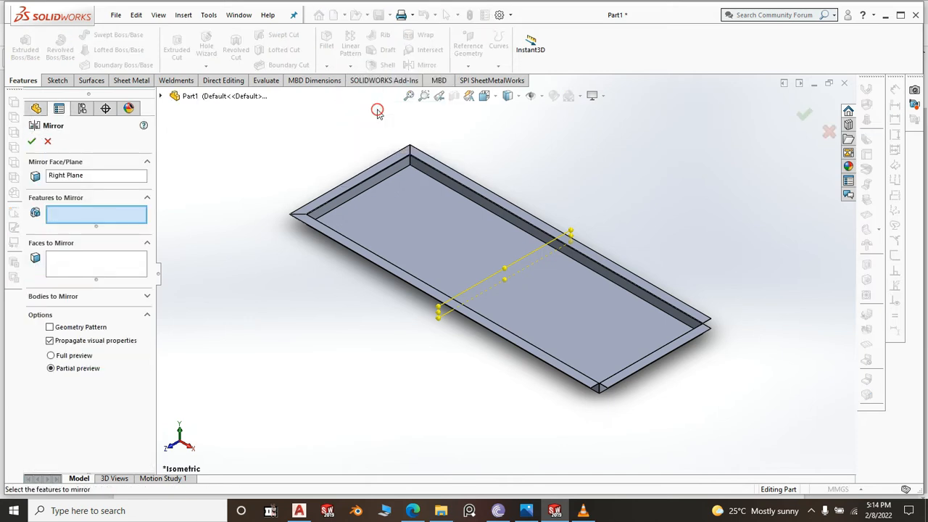
click(215, 97)
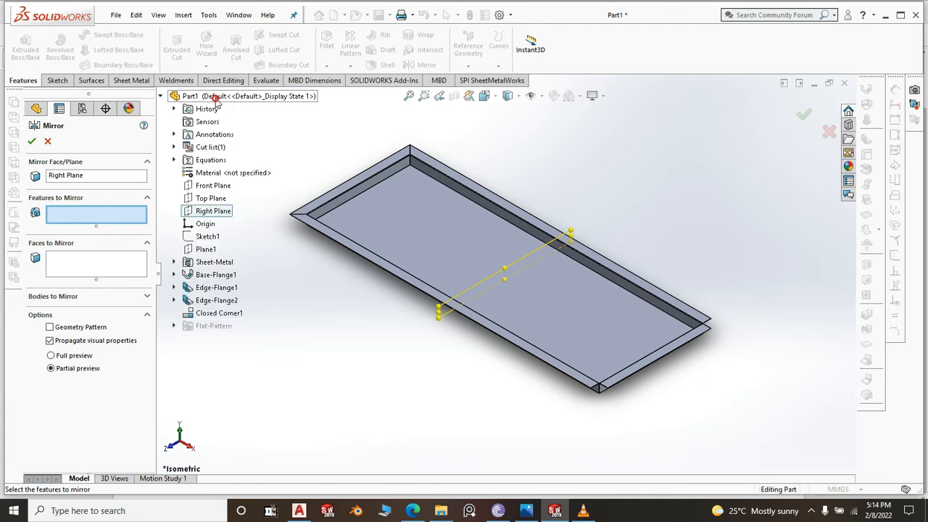
click(218, 312)
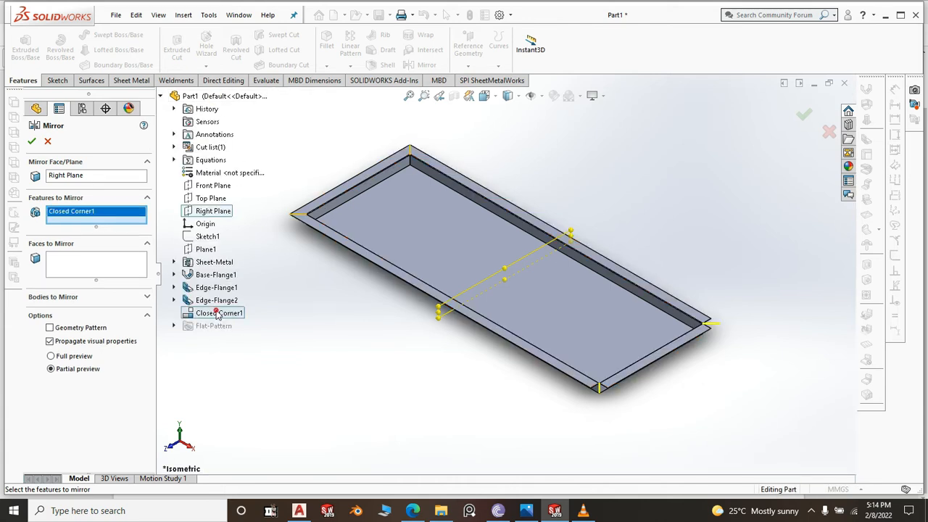
click(32, 142)
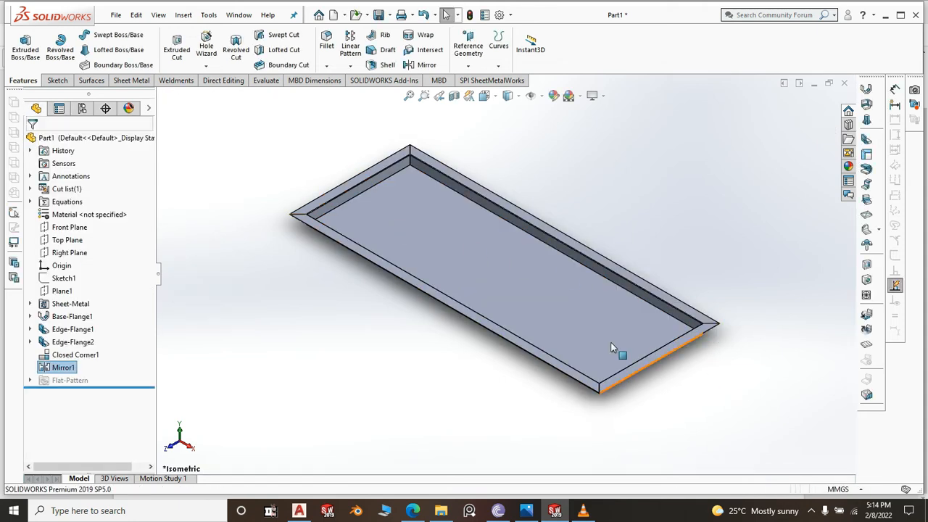
Start an edge flange directed downward from the outer edges of the front long rim and the adjoining short rim
scroll(628, 397, down, 3)
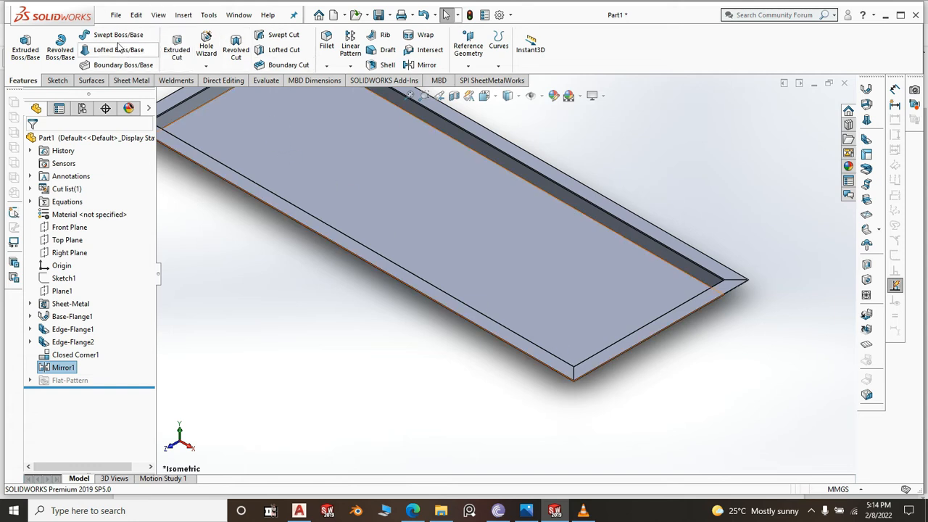
click(130, 81)
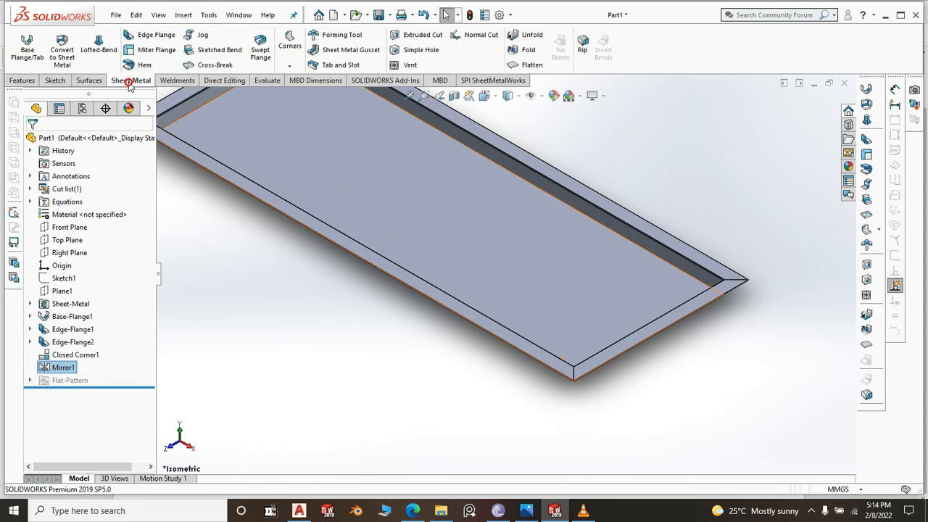
scroll(572, 381, down, 6)
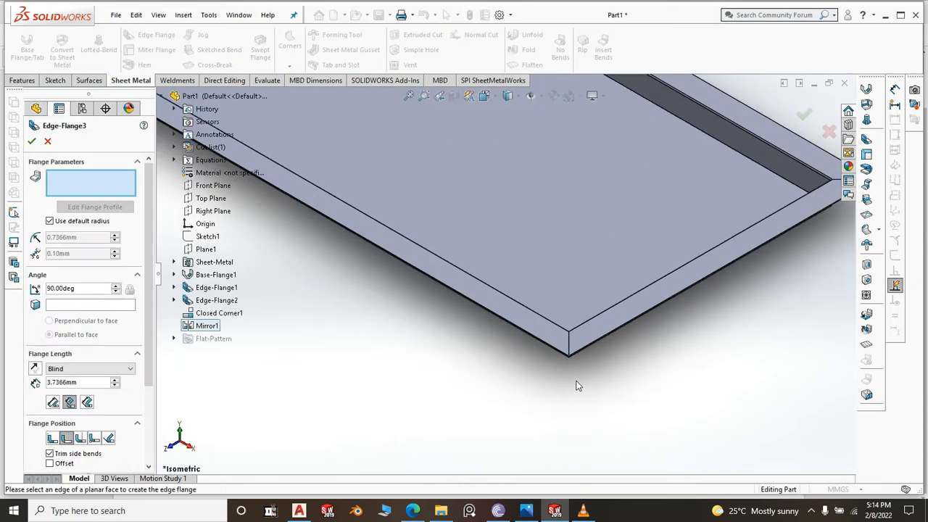
scroll(513, 287, down, 2)
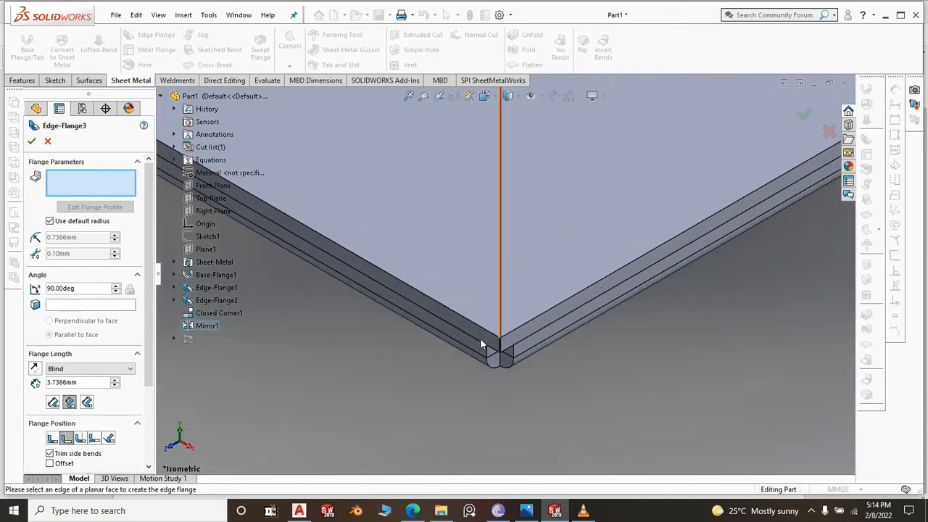
click(480, 348)
click(471, 385)
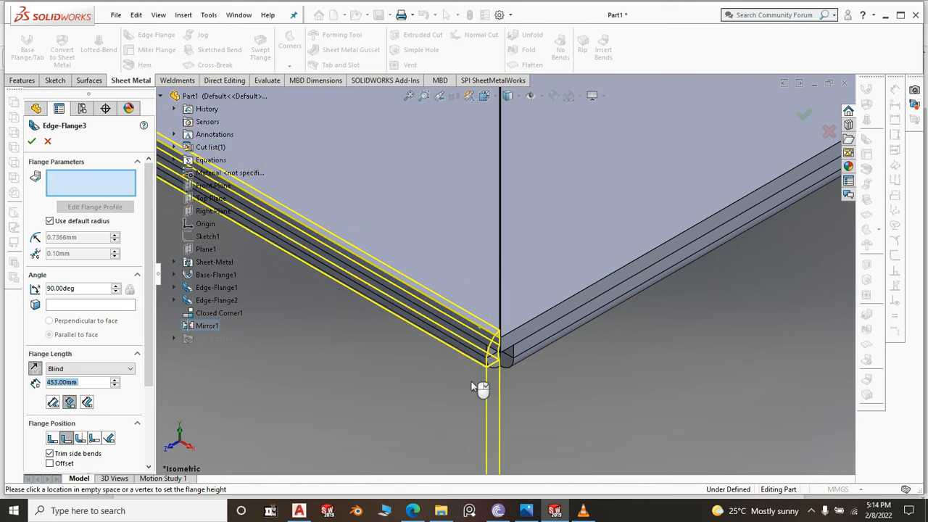
scroll(519, 328, up, 4)
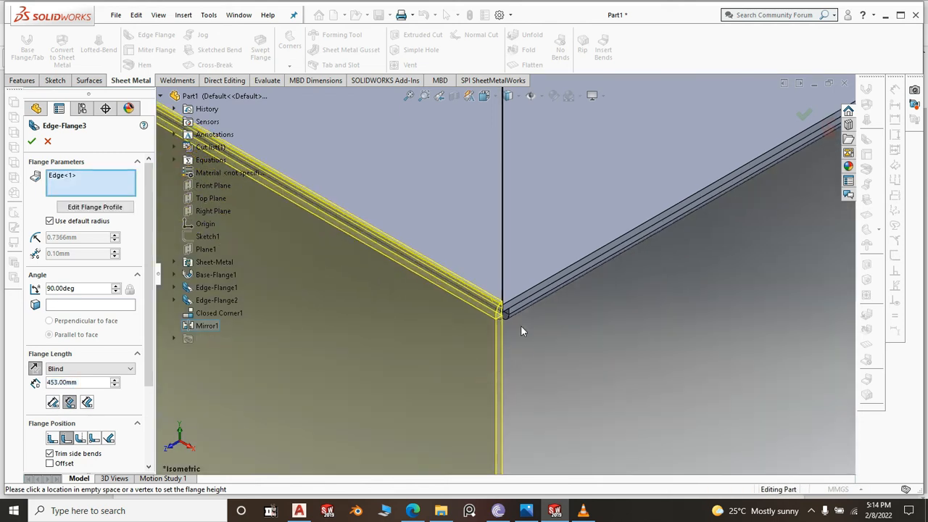
click(551, 281)
scroll(561, 369, up, 6)
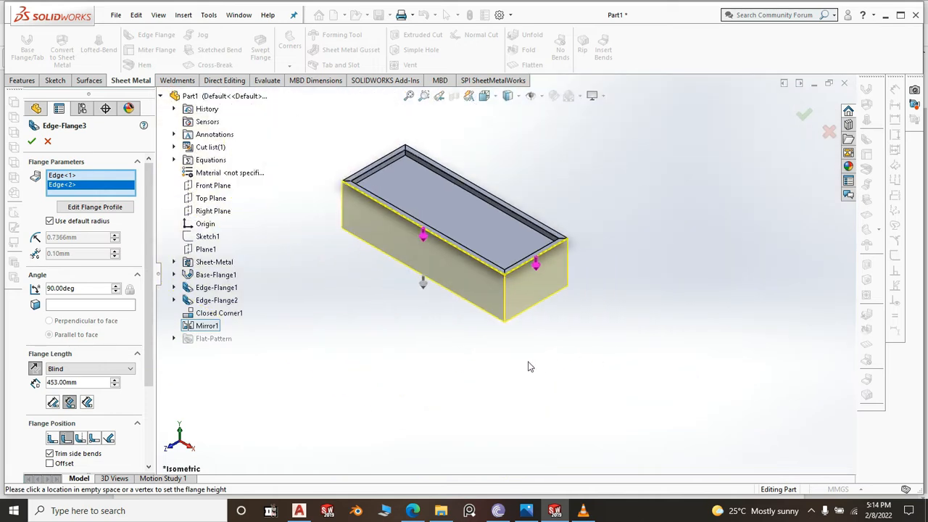
Add the outer edge of the opposite short rim to the downward edge flange
middle_drag(529, 367, 627, 431)
scroll(444, 218, down, 4)
scroll(415, 304, down, 4)
scroll(415, 306, down, 2)
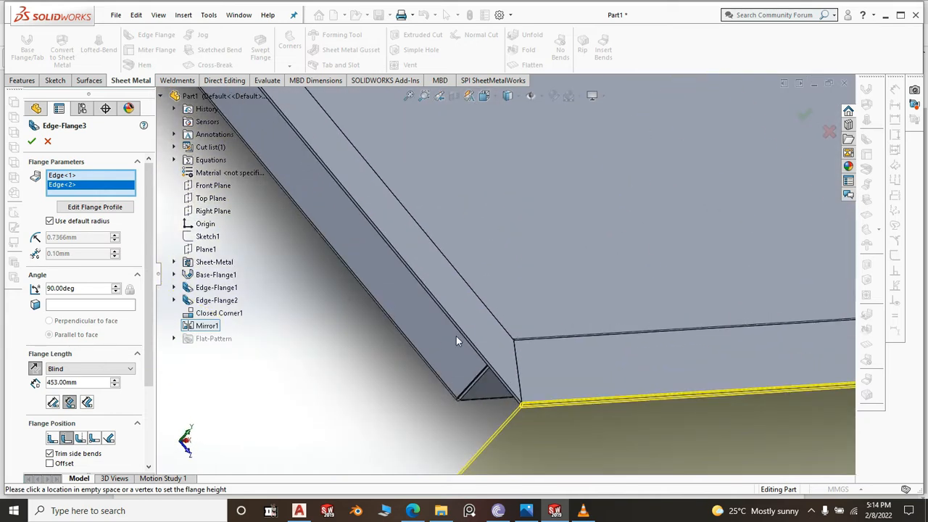
click(460, 326)
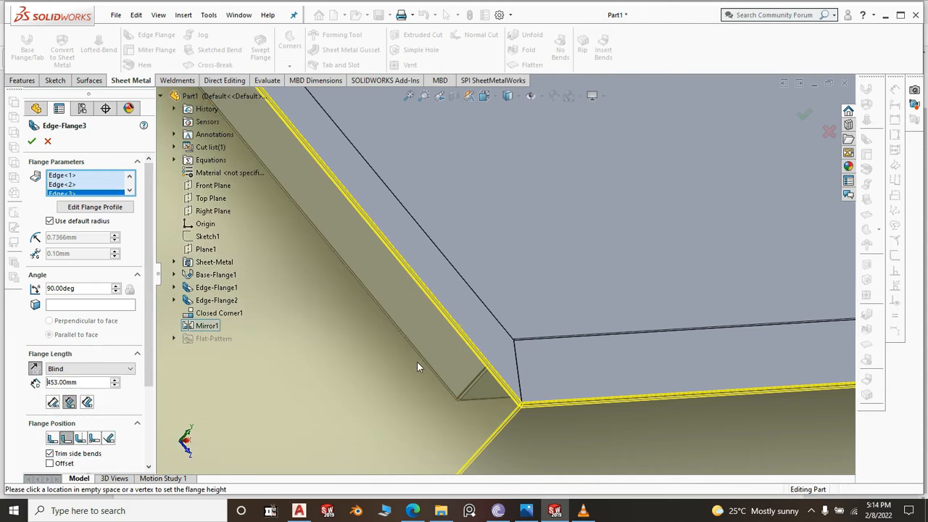
Include the rear long rim's outer edge so the downward flange runs around all four sides
scroll(417, 362, up, 5)
middle_drag(410, 371, 544, 438)
middle_drag(665, 239, 675, 319)
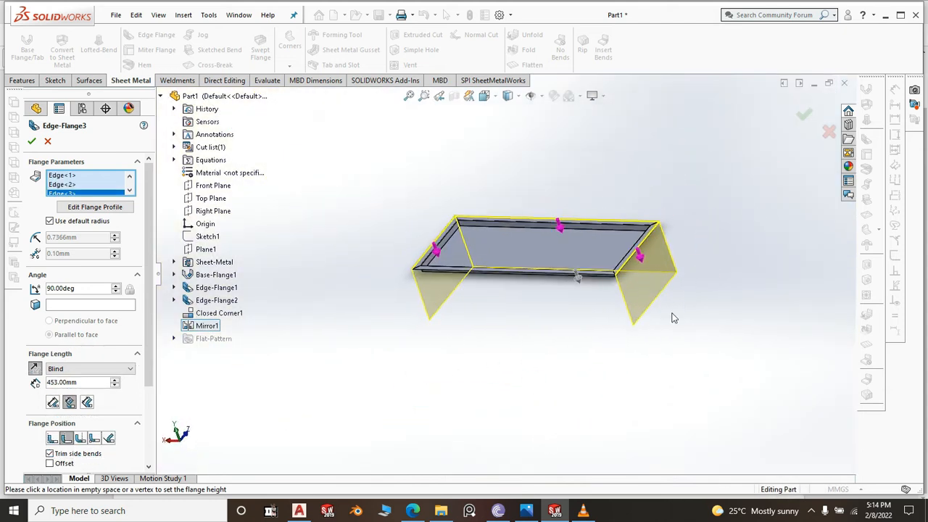
scroll(594, 246, down, 4)
middle_drag(564, 243, 454, 325)
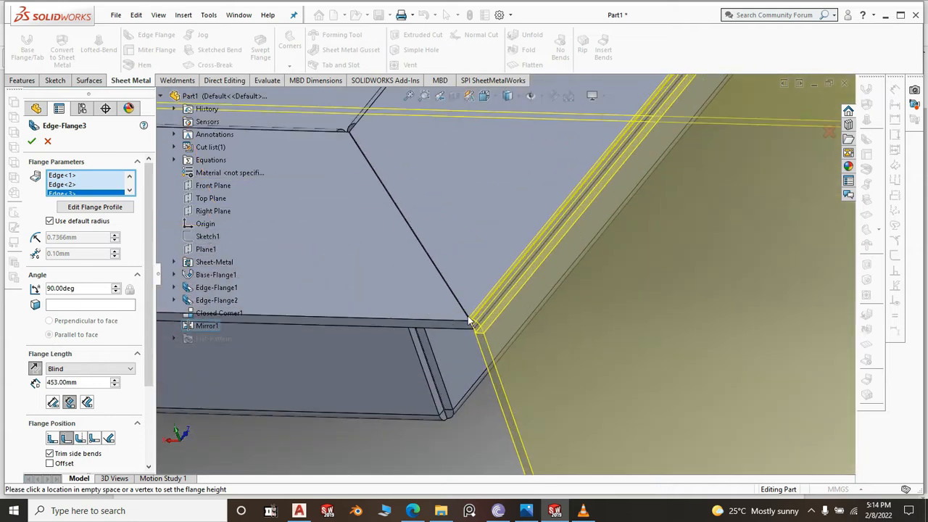
click(453, 325)
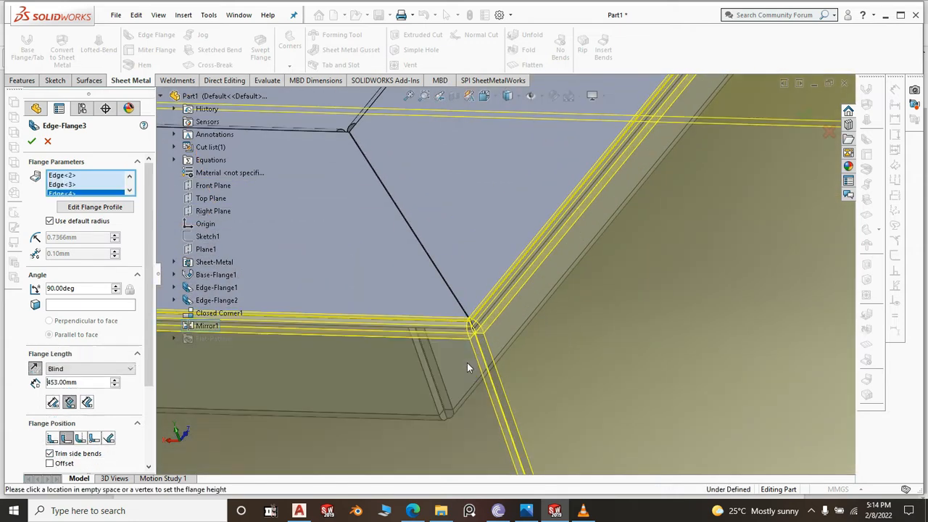
middle_drag(691, 328, 689, 313)
scroll(691, 312, up, 8)
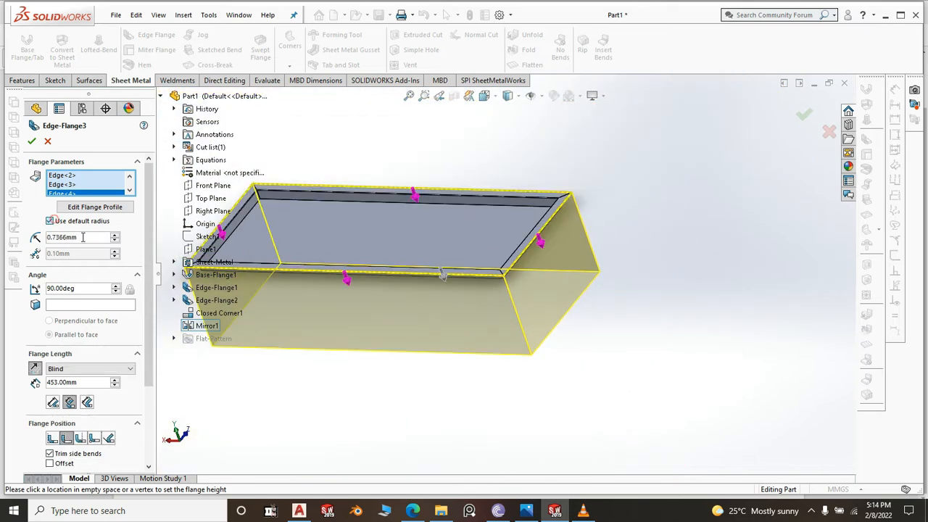
Override the default bend radius with 0.20 mm and set the downward flange's length to 40 mm
click(53, 222)
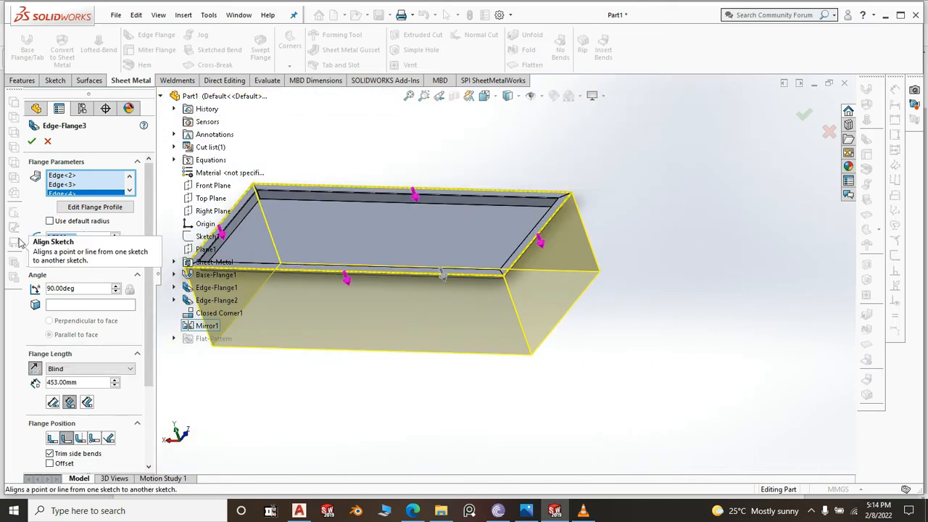
text(.2)
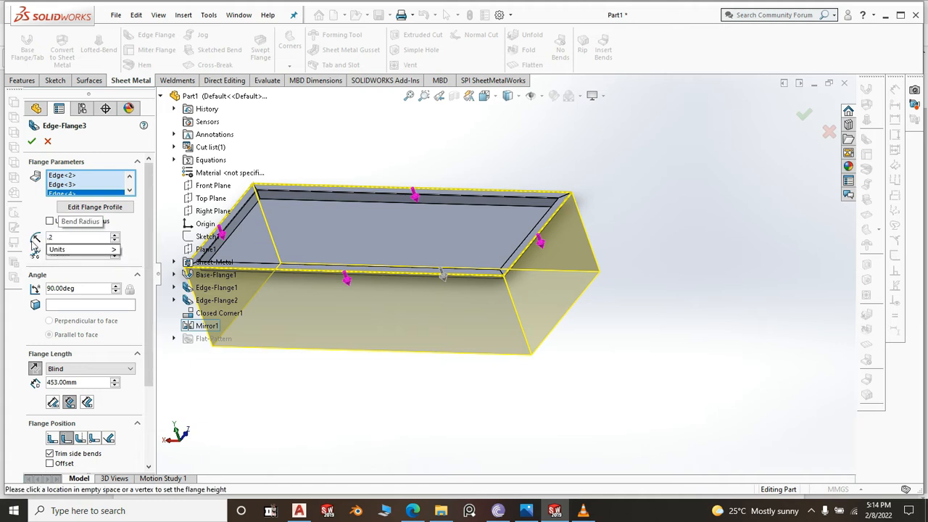
key(Return)
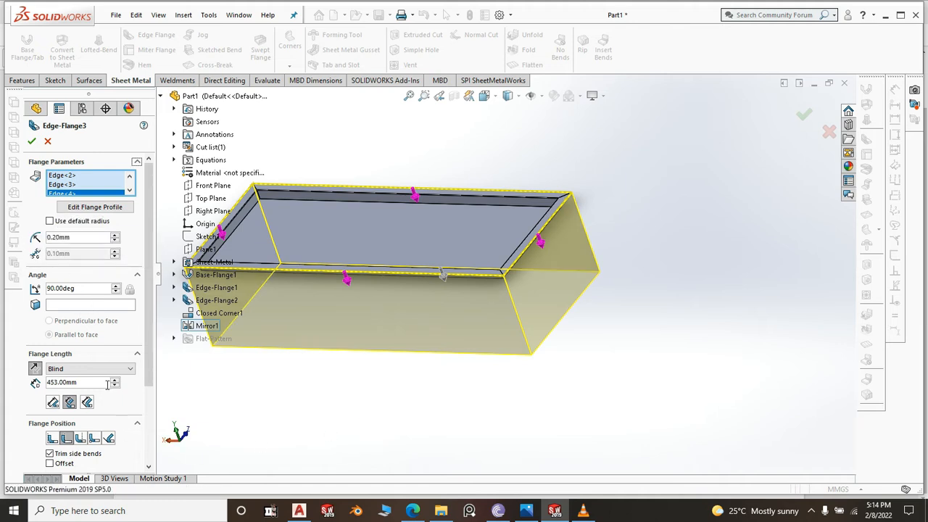
drag(83, 384, 46, 382)
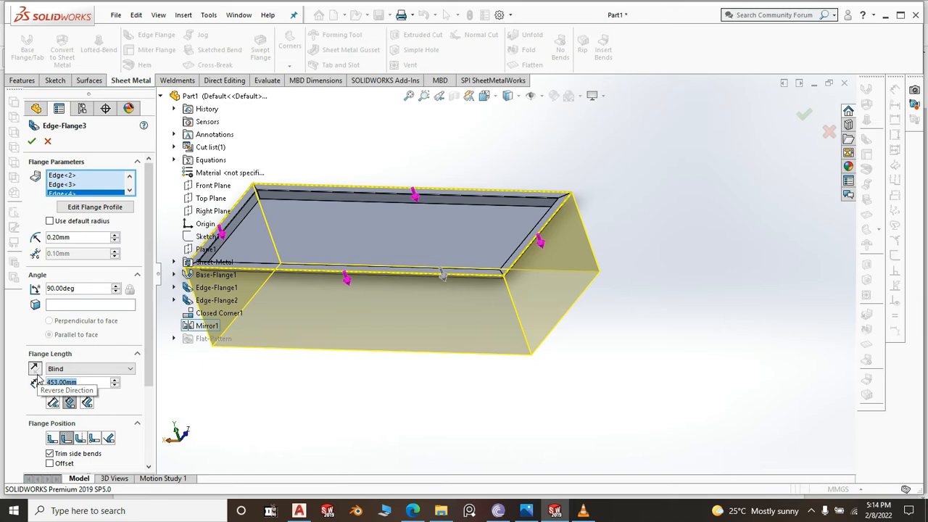
text(30)
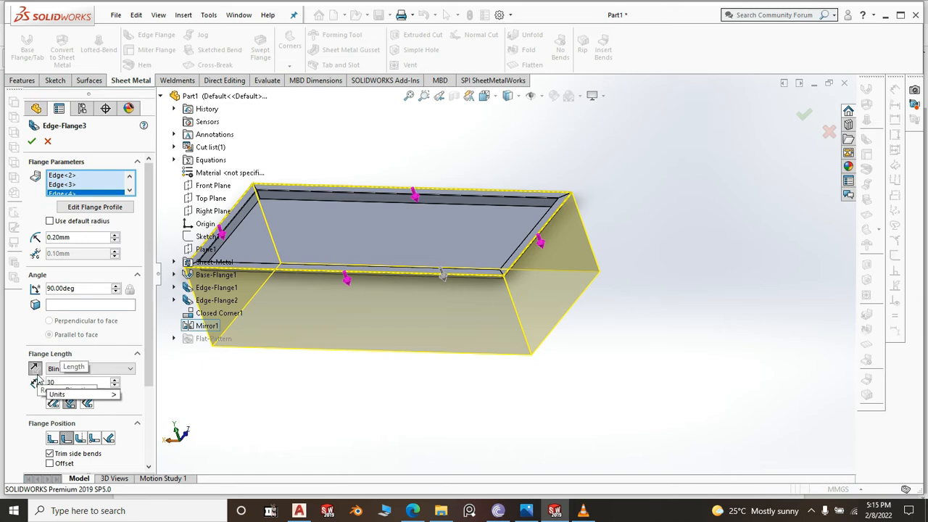
key(BackSpace)
key(BackSpace)
text(40)
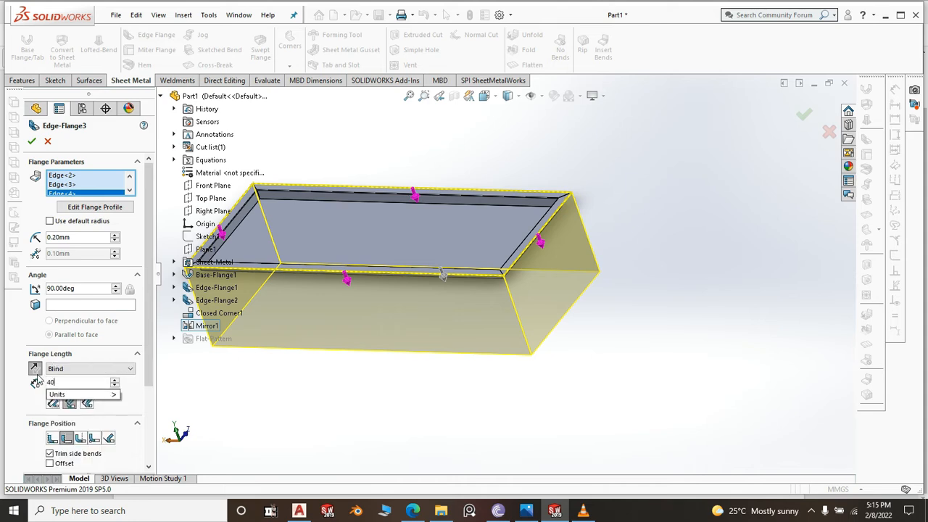
key(Return)
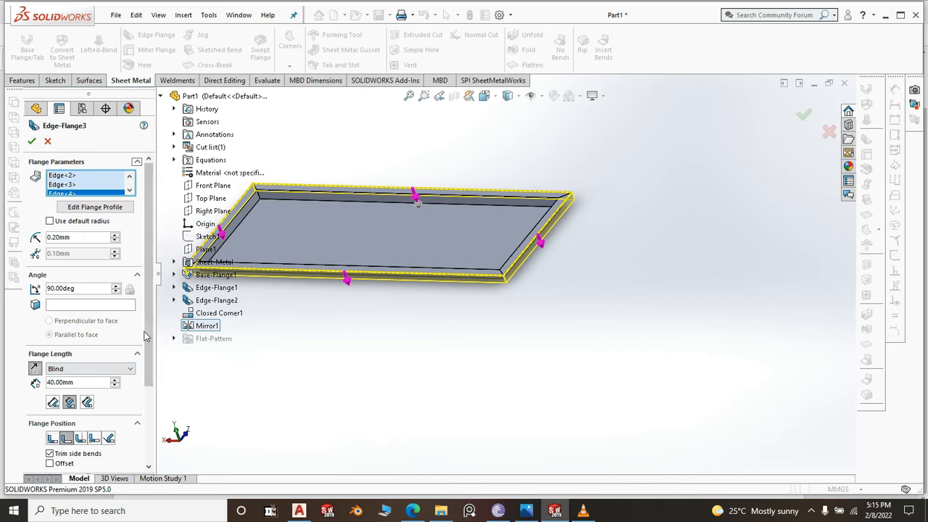
Enable a custom bend allowance with K-Factor 0.5 and the custom Tear relief, and accept the downward edge flange
scroll(87, 305, down, 3)
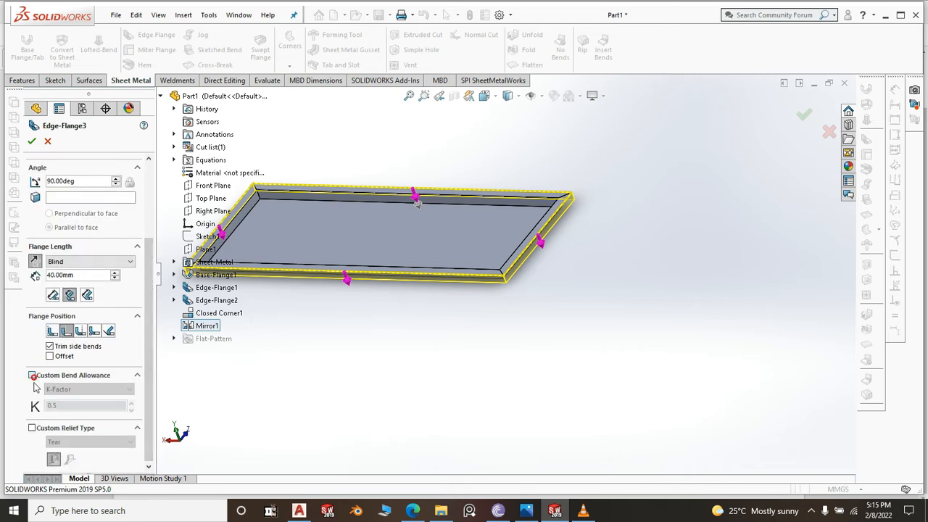
click(33, 377)
click(32, 428)
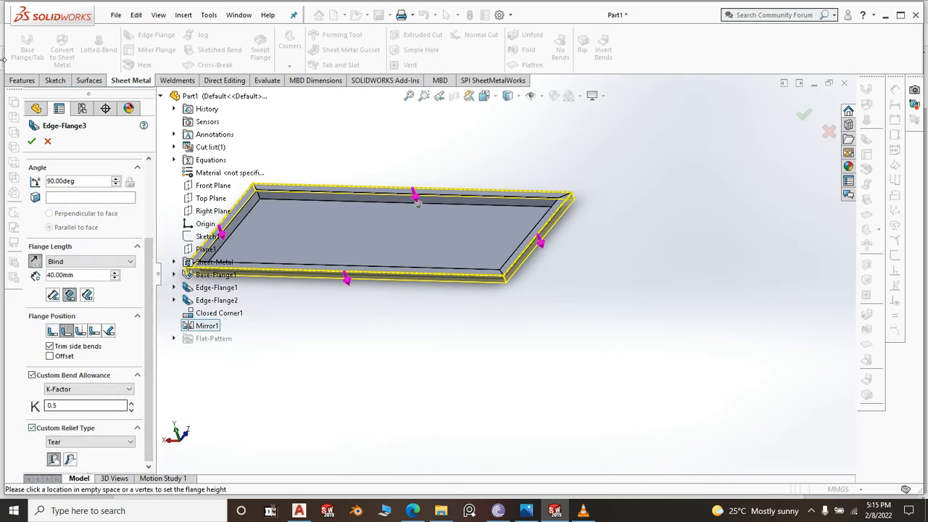
click(32, 142)
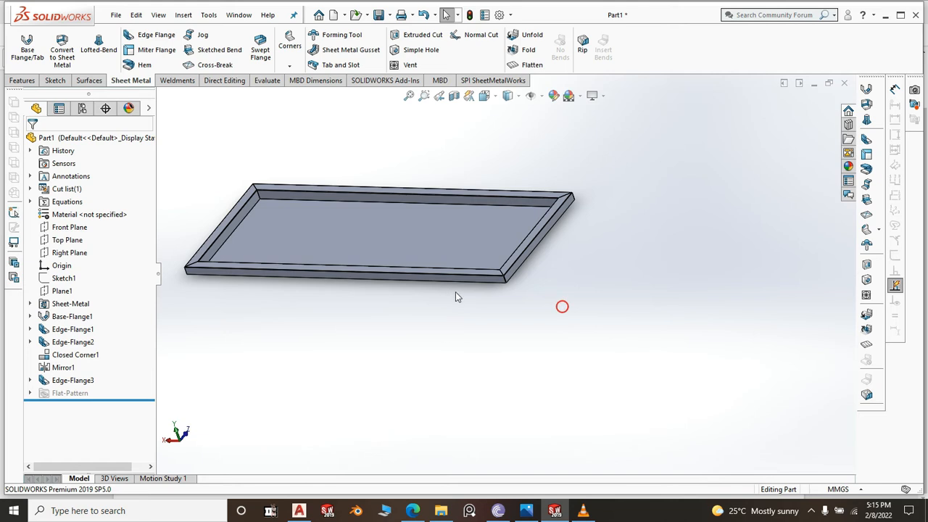
Start a 15 mm inward edge flange on the lower edge of one short side's downward flange
scroll(507, 266, down, 3)
middle_drag(535, 369, 549, 150)
middle_drag(549, 276, 545, 201)
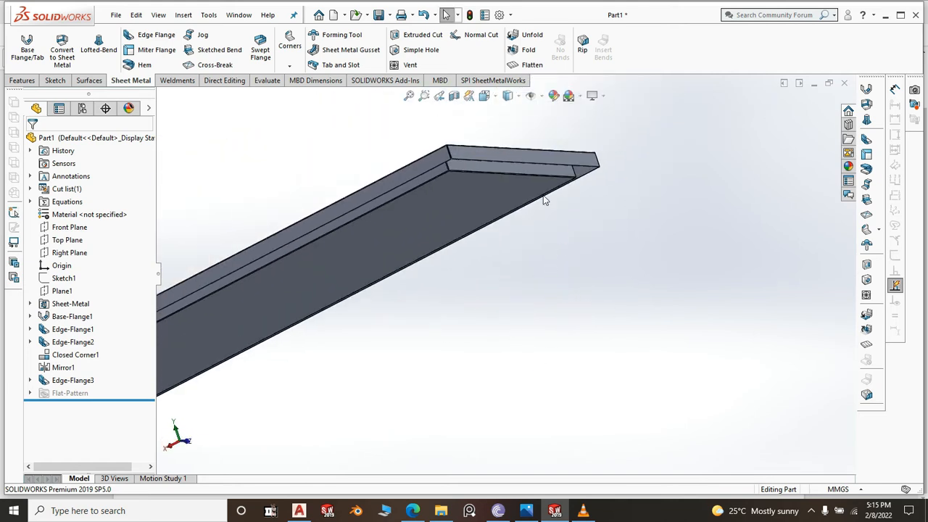
scroll(546, 201, down, 3)
scroll(633, 354, up, 1)
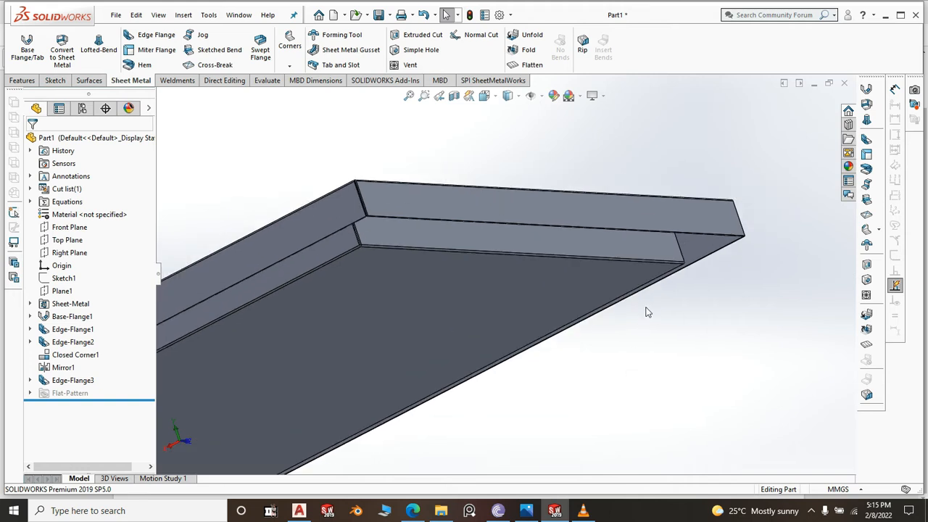
scroll(381, 208, down, 2)
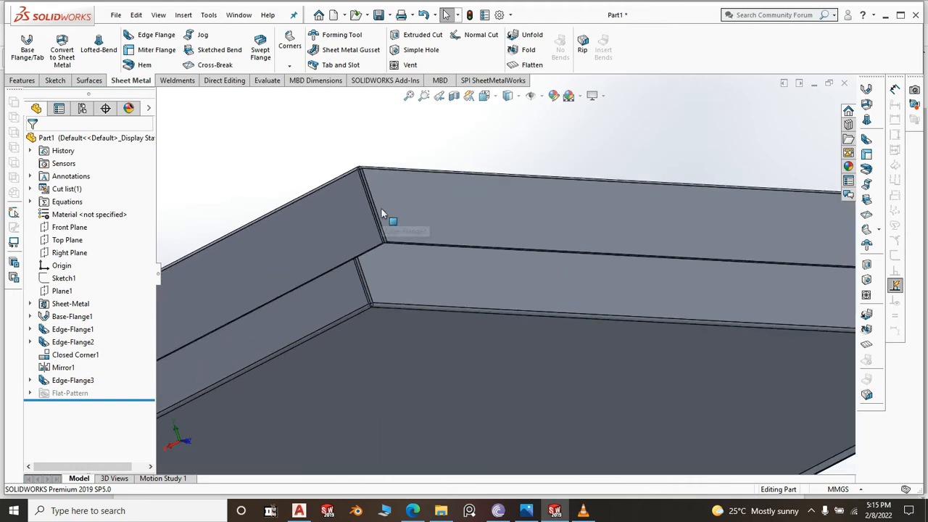
click(147, 36)
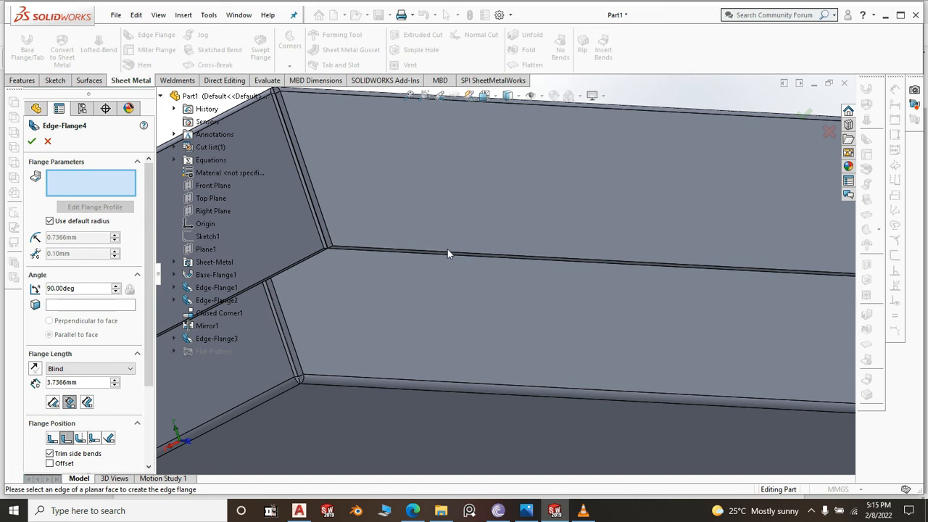
click(447, 251)
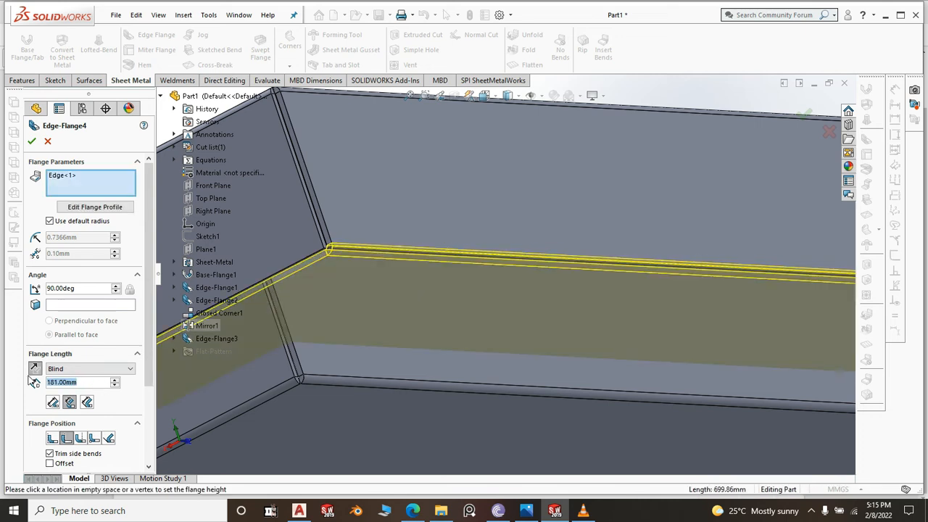
text(15)
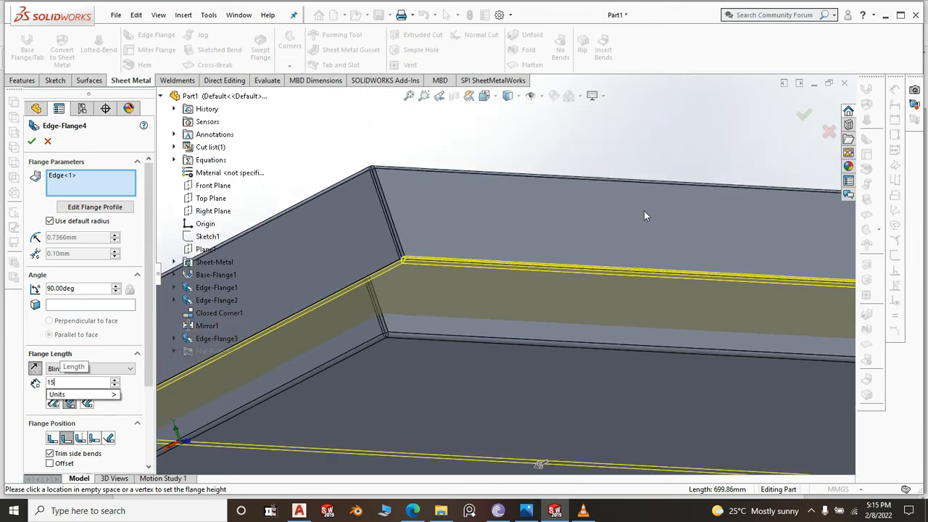
scroll(644, 212, up, 4)
click(663, 150)
Add the lower edge of the adjoining long side's downward flange to the 15 mm inward flange
scroll(426, 280, down, 7)
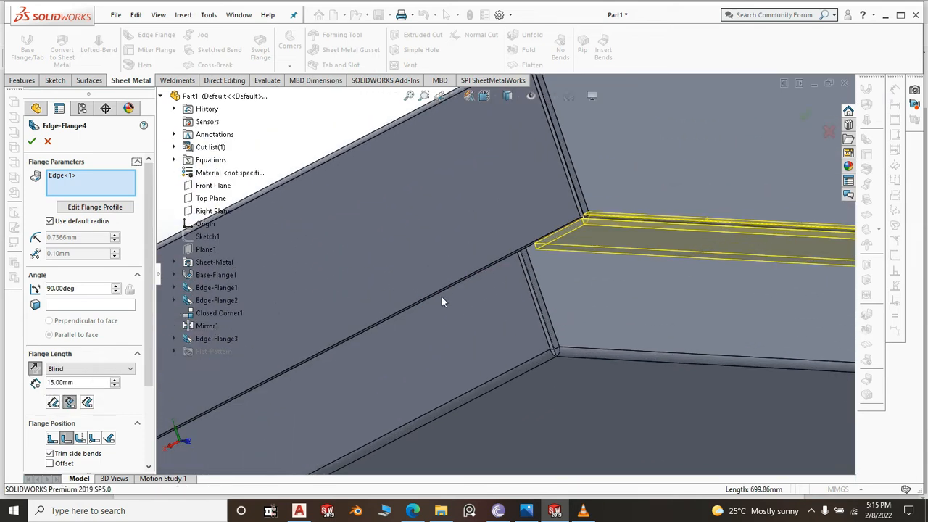
scroll(452, 302, down, 3)
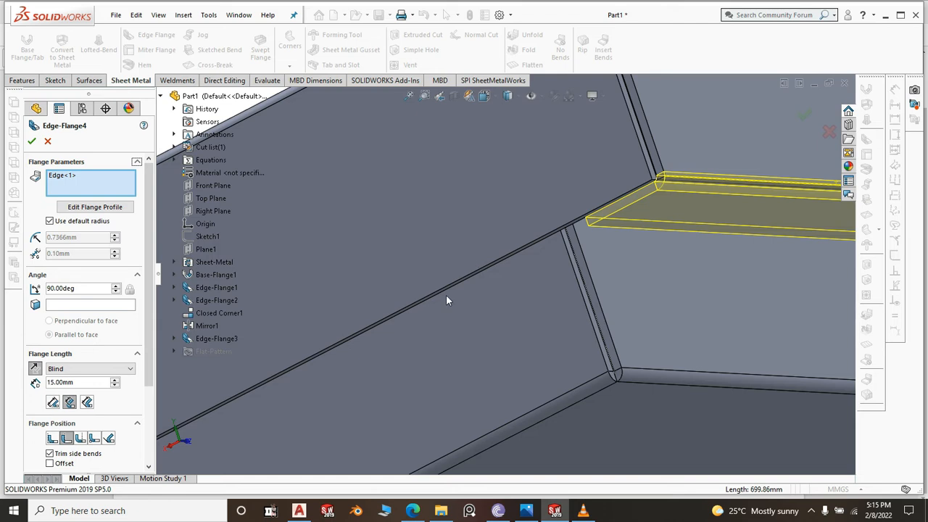
click(454, 288)
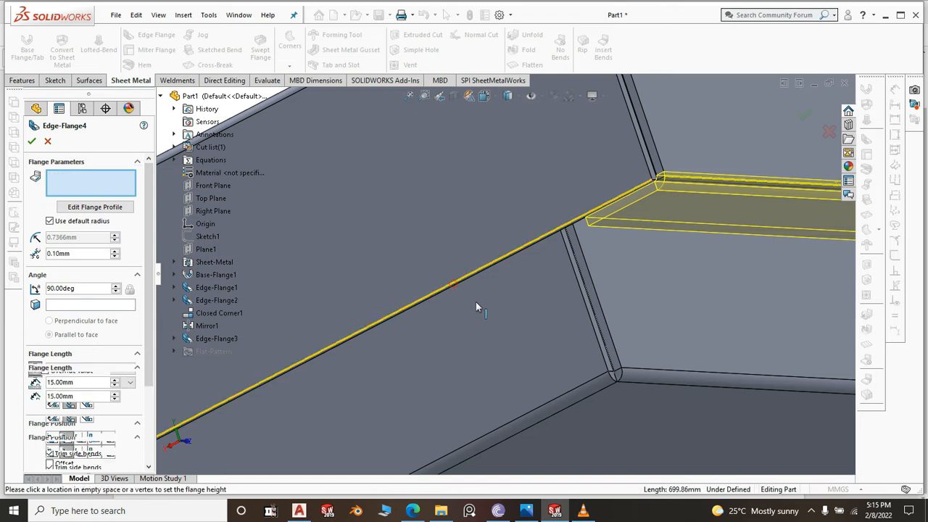
Add the lower edge of the opposite short side's downward flange to the 15 mm inward flange
scroll(647, 212, up, 8)
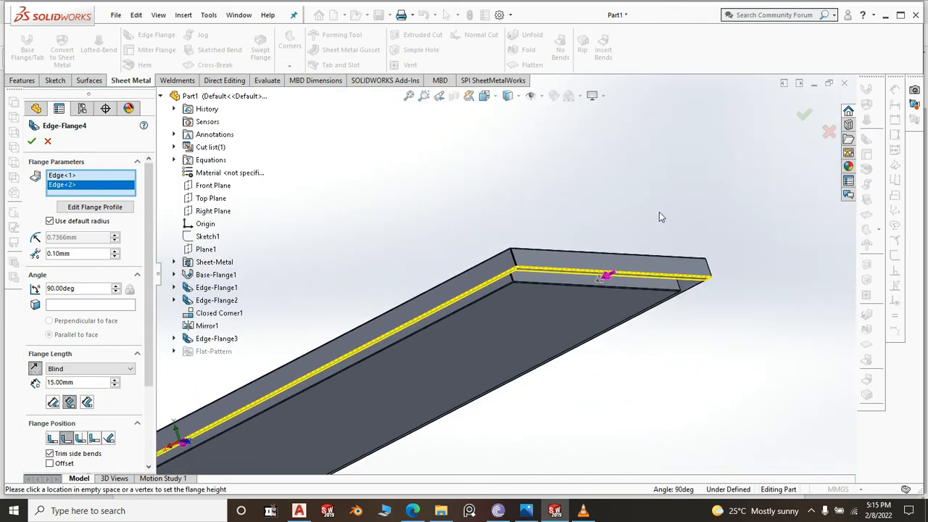
scroll(713, 285, up, 1)
middle_drag(382, 386, 410, 314)
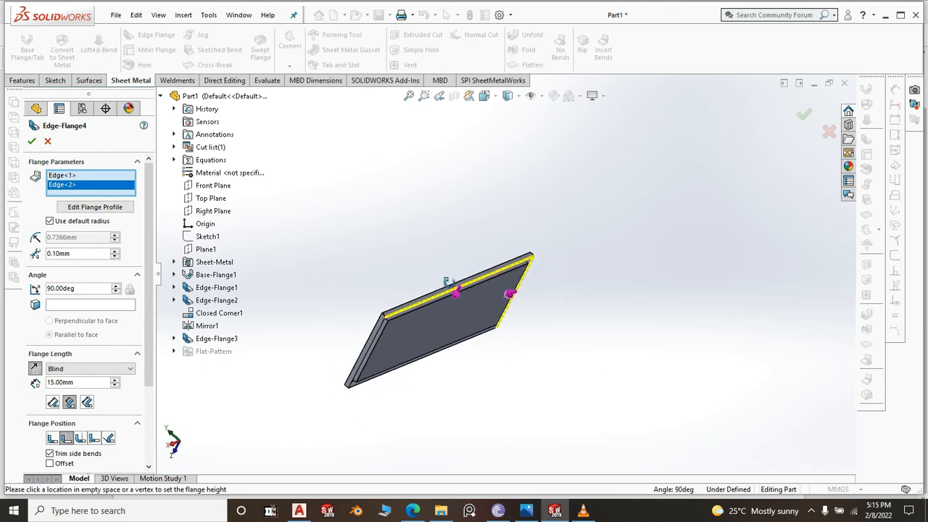
scroll(401, 317, down, 6)
scroll(414, 282, down, 4)
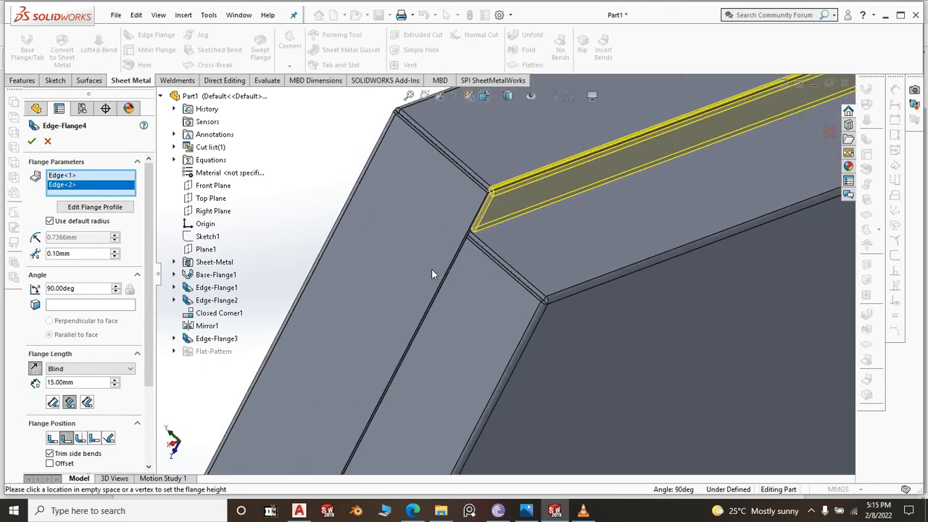
click(479, 251)
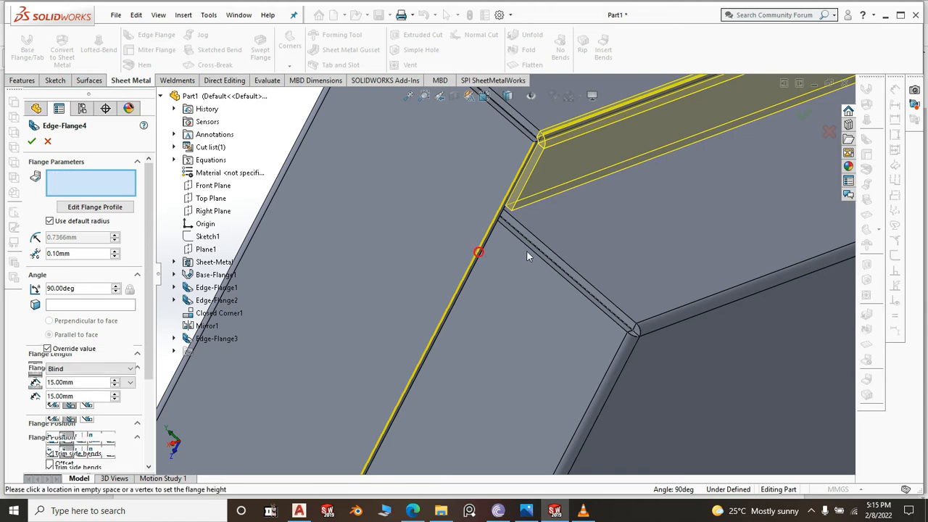
Add the lower edge of the remaining long side's downward flange to the 15 mm inward flange
scroll(527, 251, up, 7)
scroll(573, 187, up, 6)
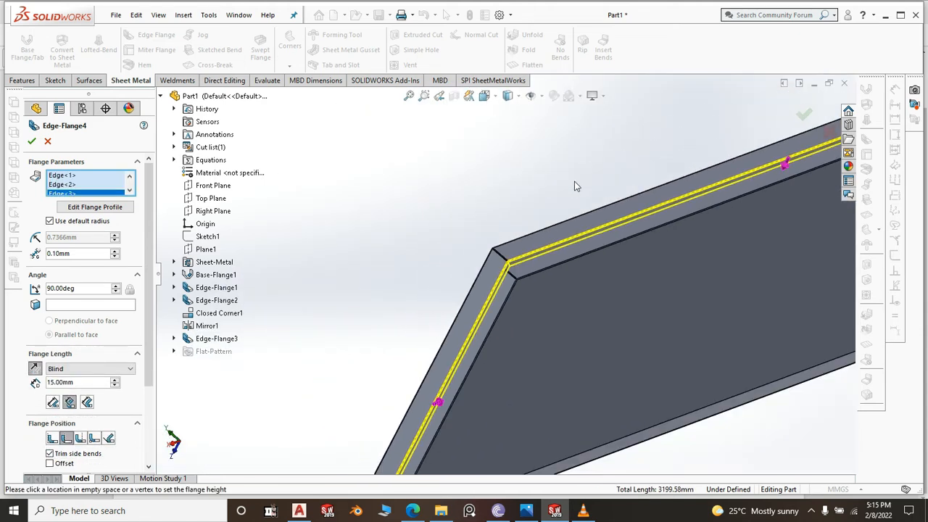
middle_drag(531, 308, 498, 311)
scroll(452, 279, down, 6)
scroll(452, 279, down, 3)
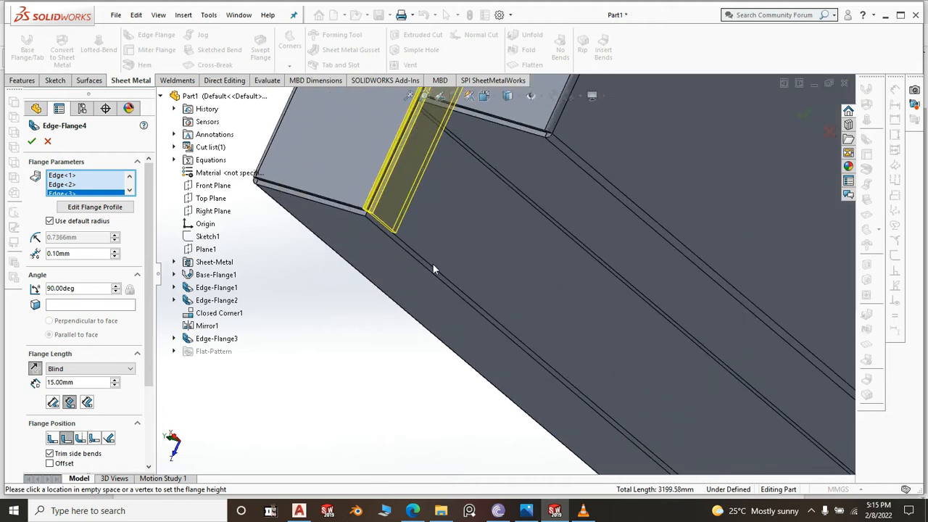
click(424, 269)
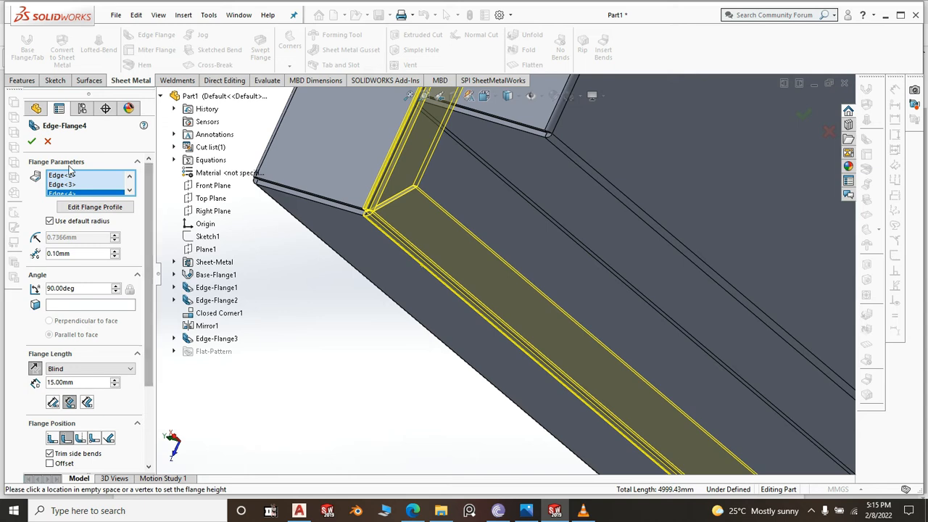
Finish the inward edge flange with a 0.20 mm bend radius, custom K-Factor 0.5 and custom Tear relief, and show the part in isometric view
click(50, 221)
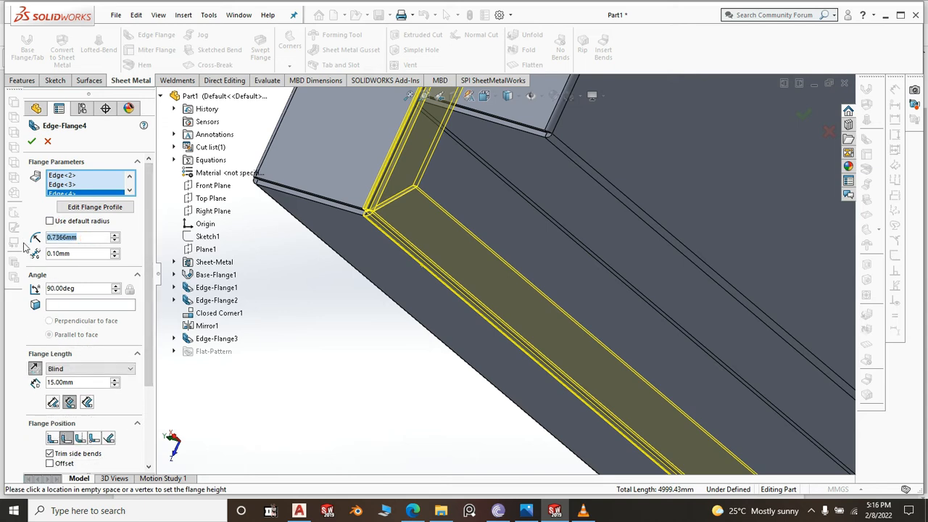
text(.2)
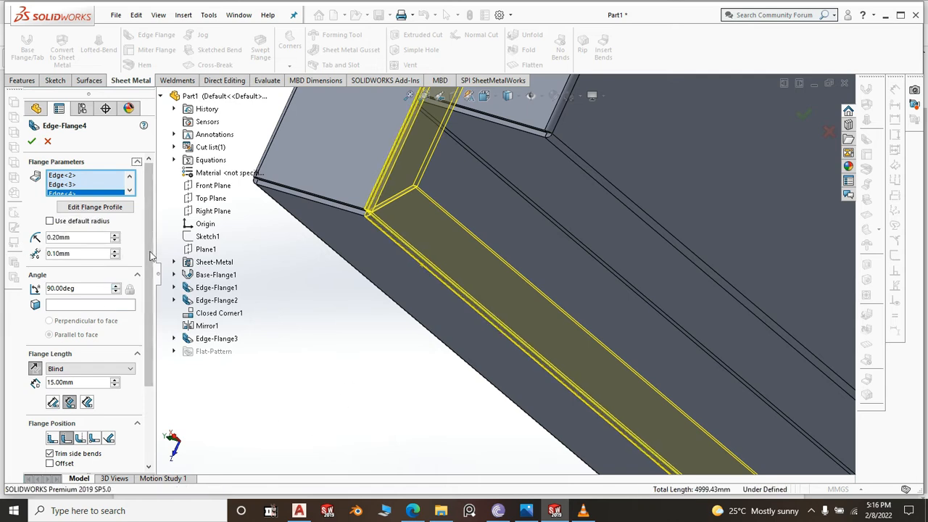
scroll(145, 351, down, 3)
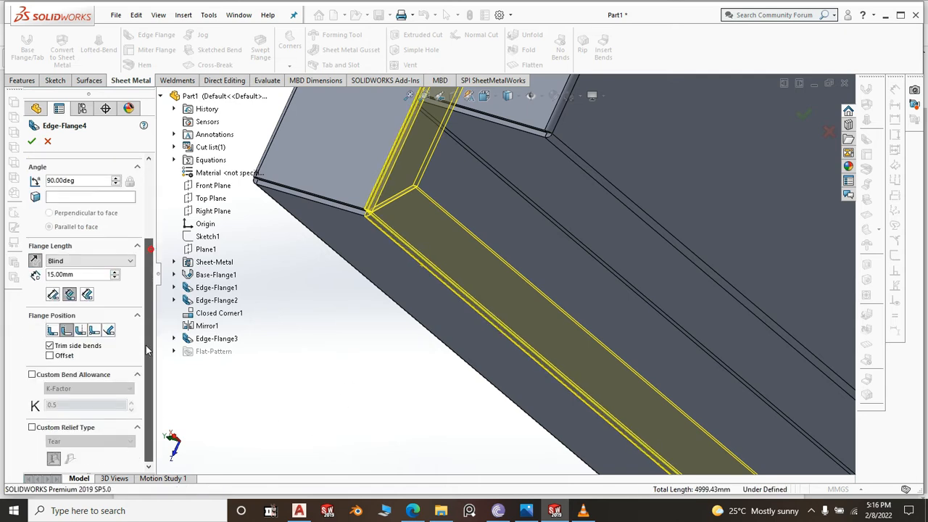
click(31, 375)
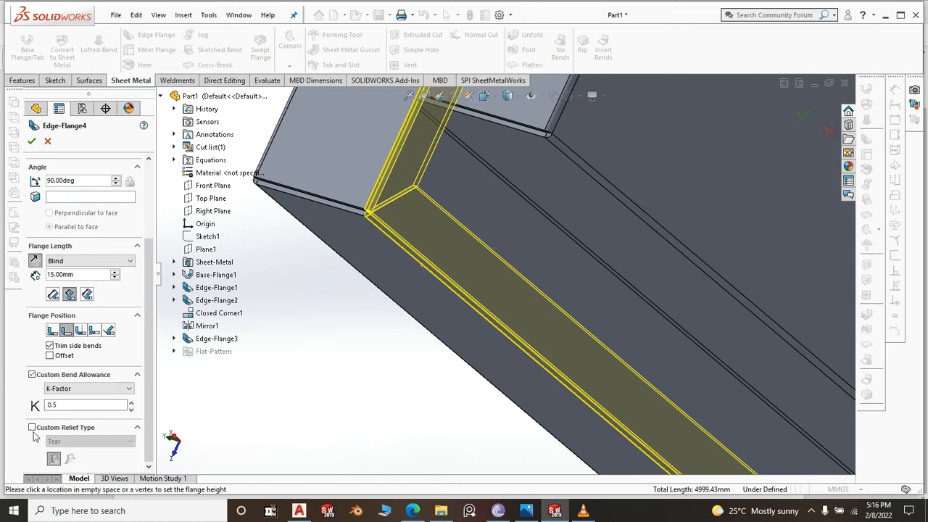
click(32, 428)
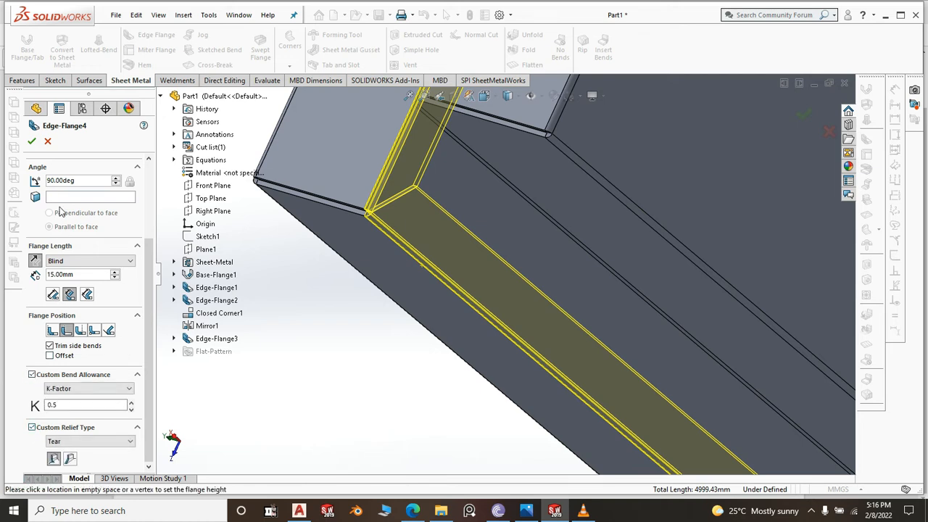
click(32, 141)
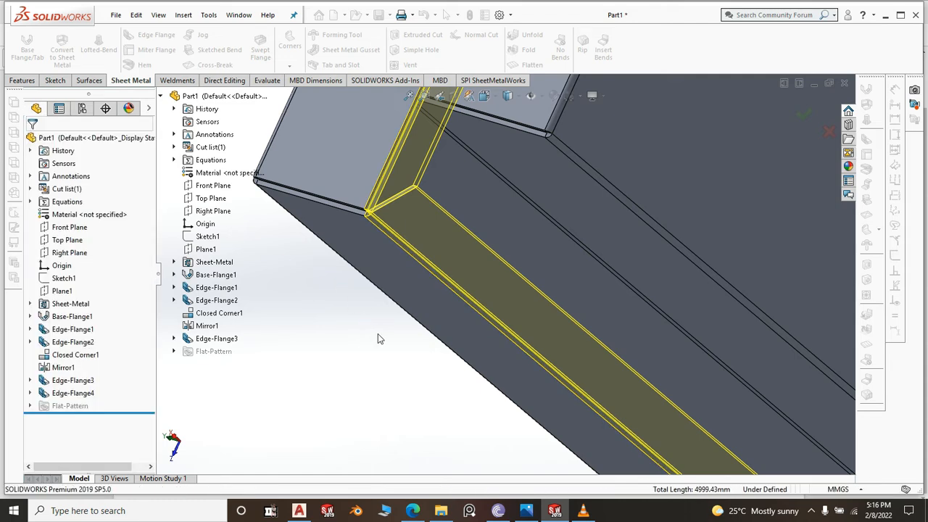
key(space)
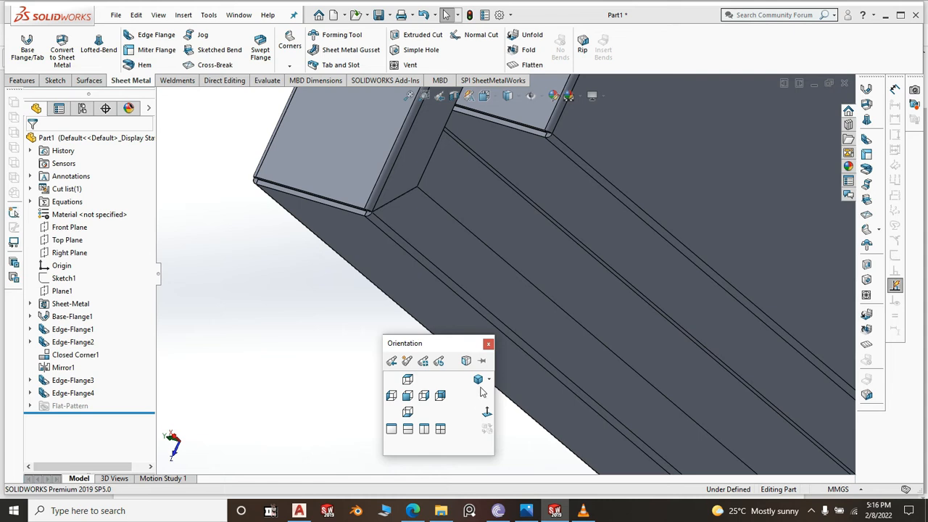
click(479, 380)
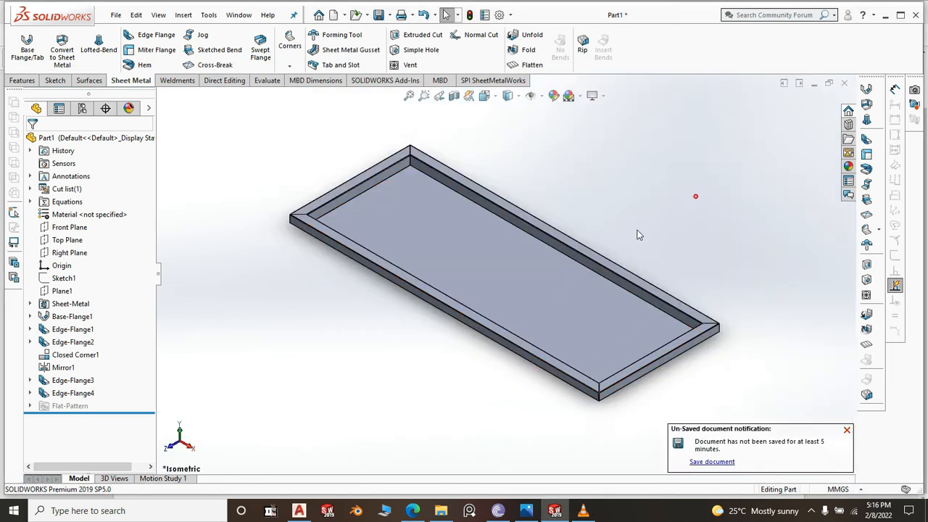
click(512, 279)
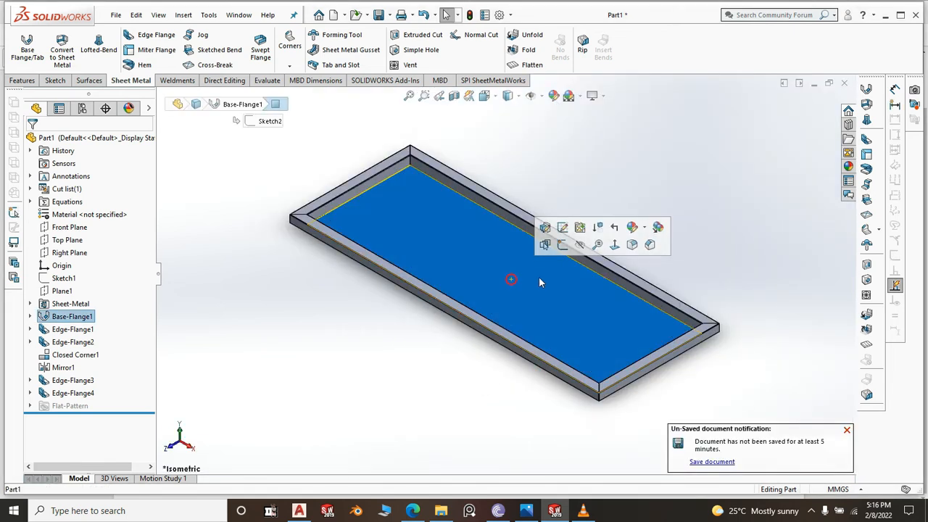
click(563, 245)
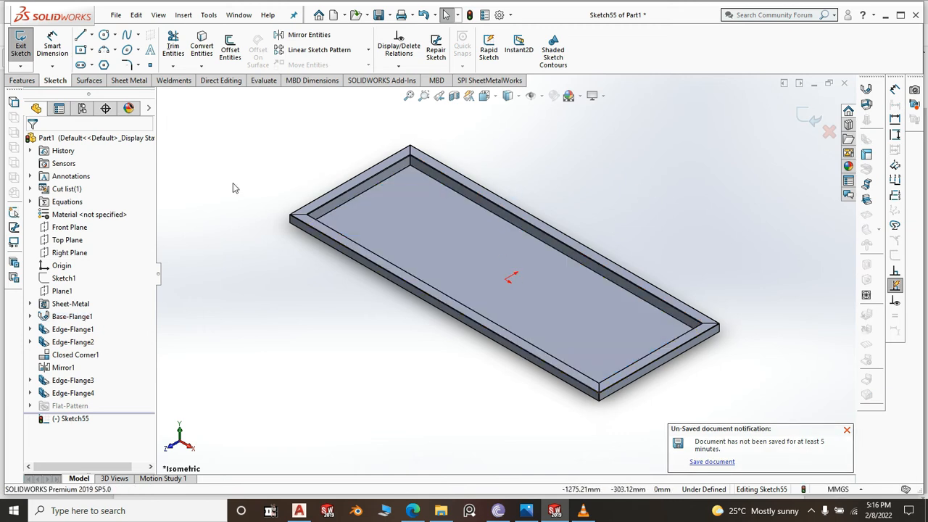
click(830, 134)
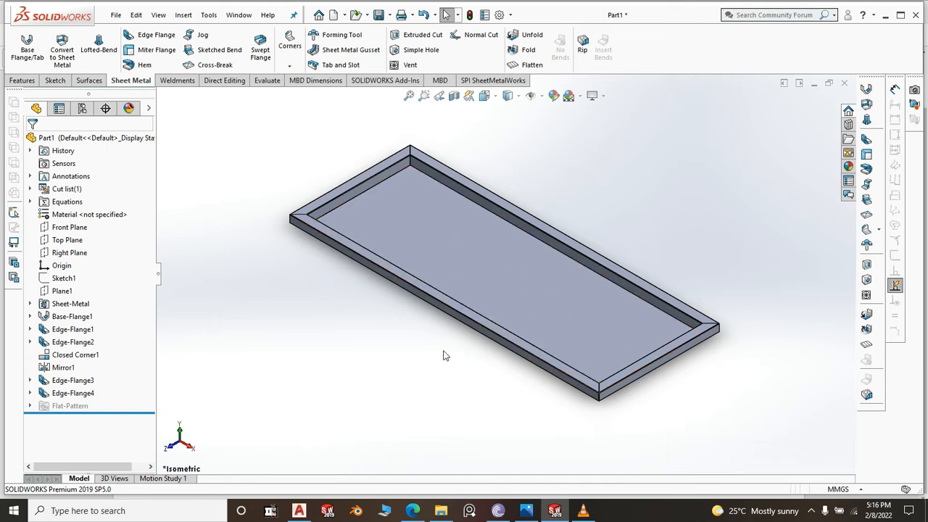
Sketch a circle of about 81 mm radius centred on the origin on the shelf's recessed floor face
click(511, 286)
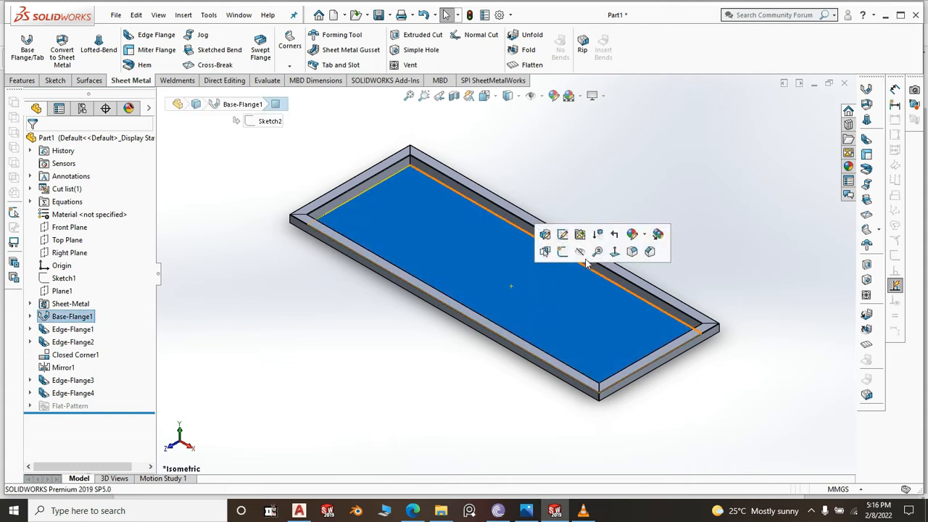
click(615, 143)
click(477, 236)
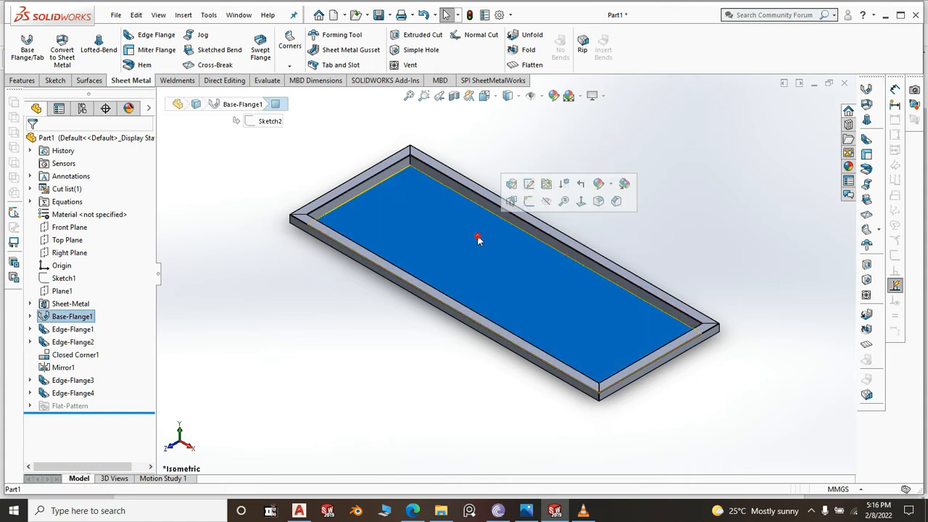
click(527, 201)
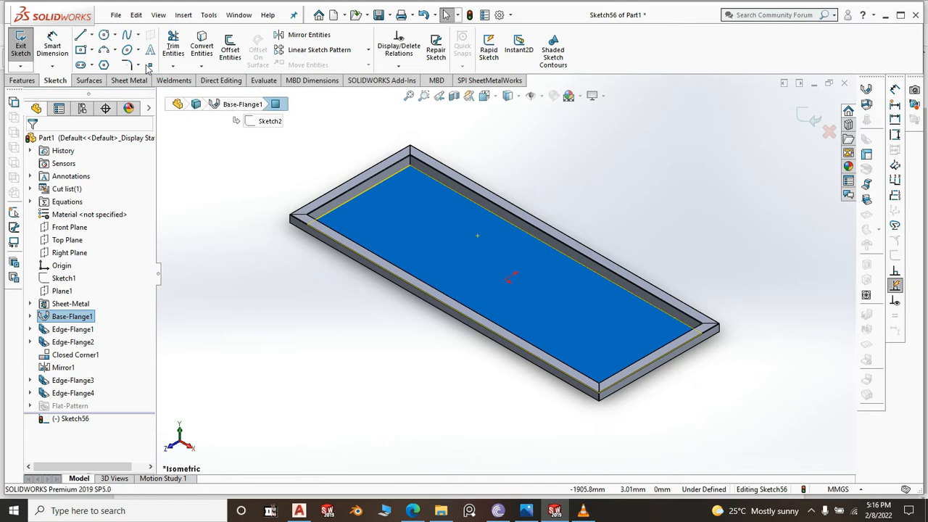
click(105, 36)
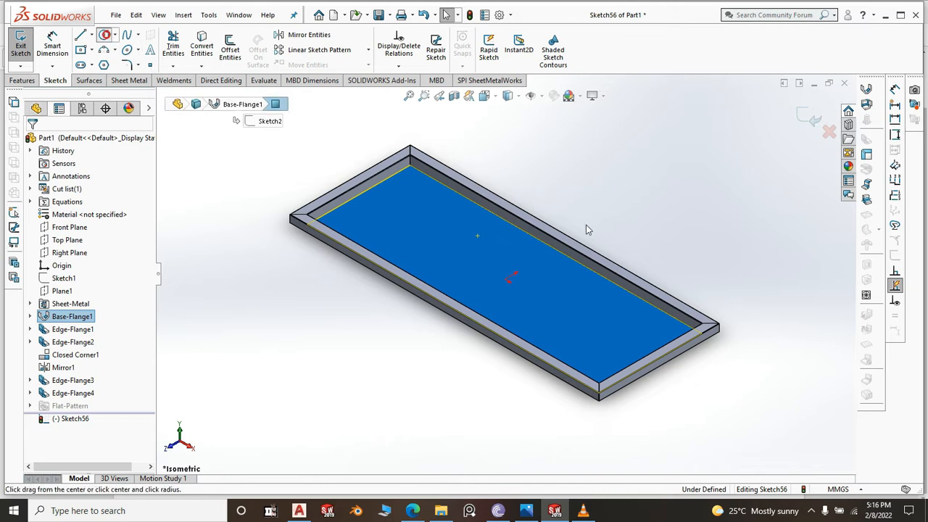
click(506, 280)
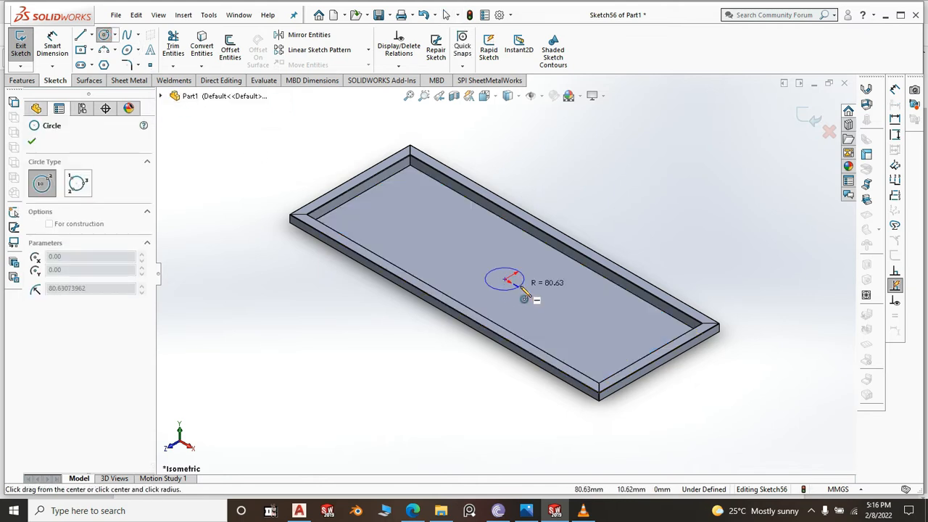
click(522, 288)
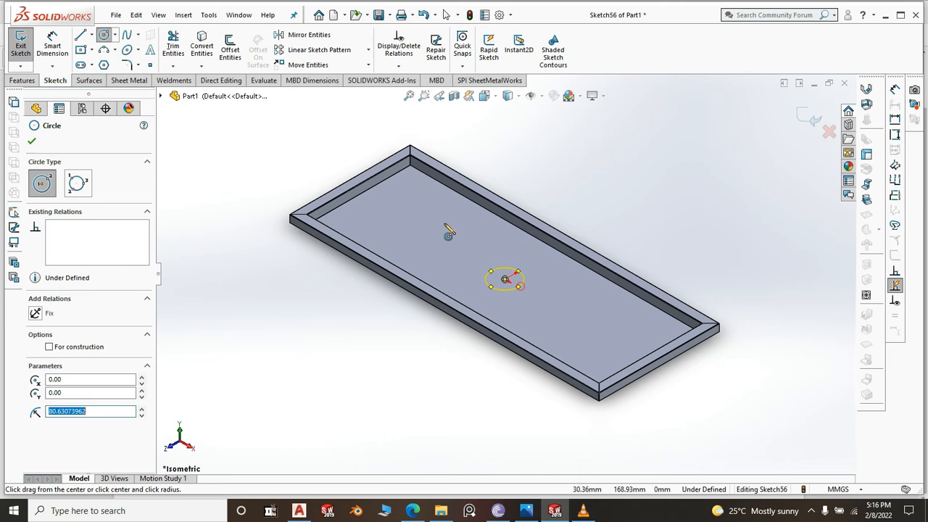
Add a diameter dimension to the circle and name the dimension 51
click(52, 45)
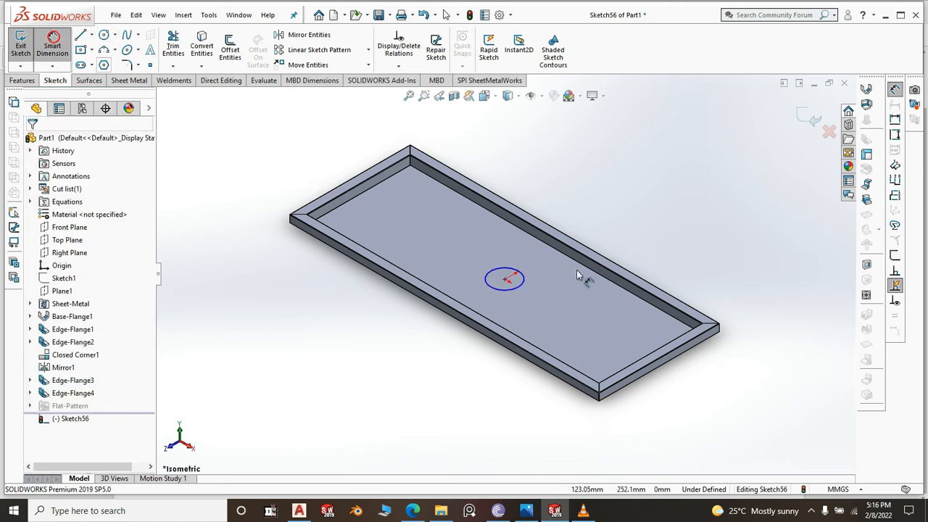
click(515, 292)
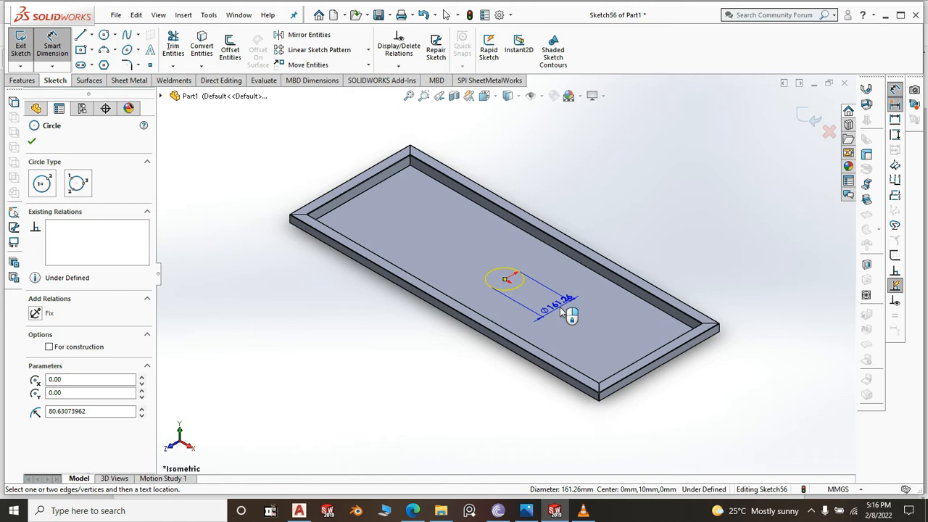
click(570, 313)
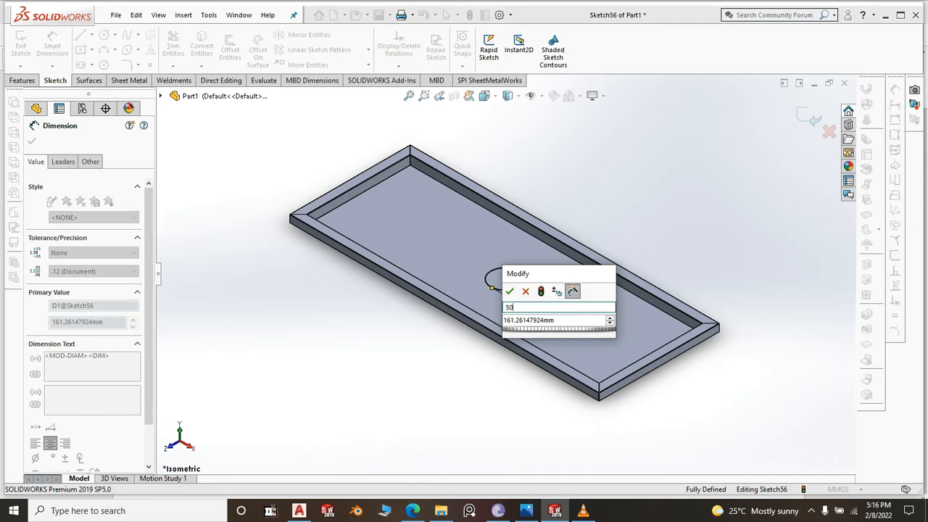
click(729, 176)
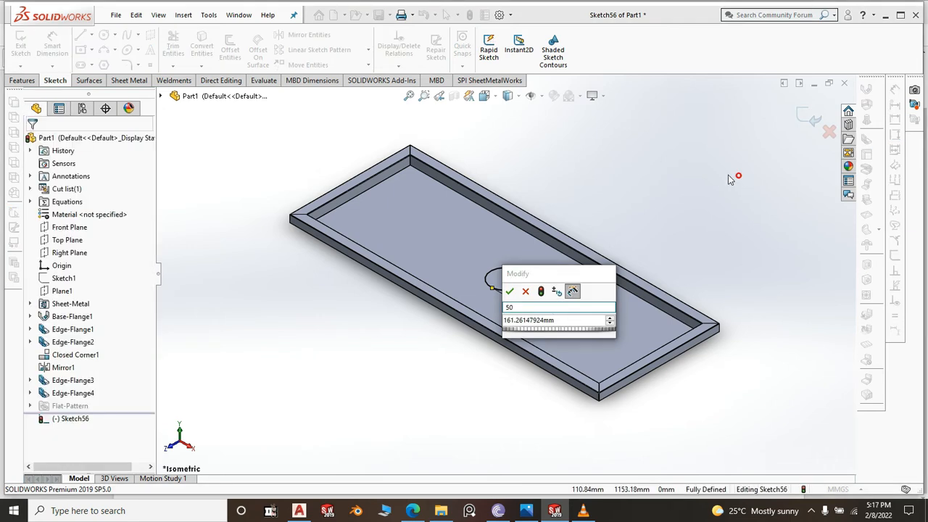
click(557, 308)
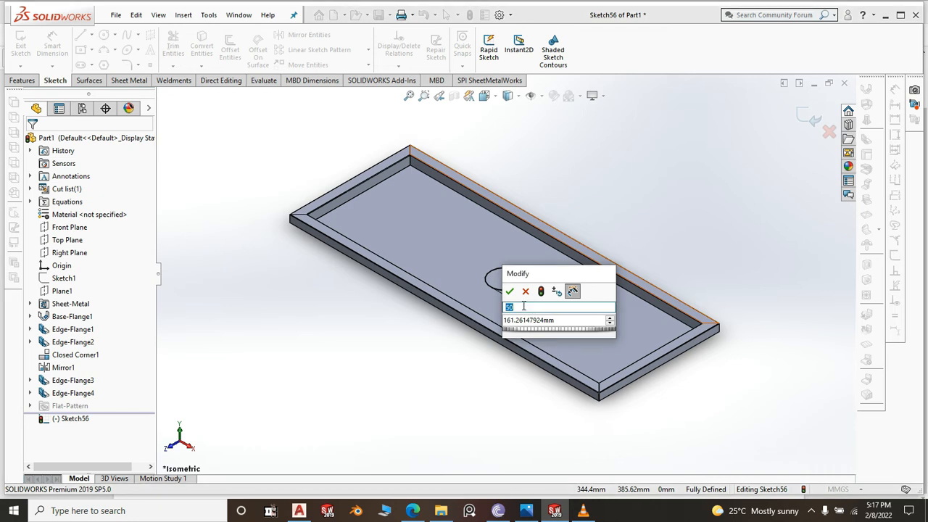
click(701, 194)
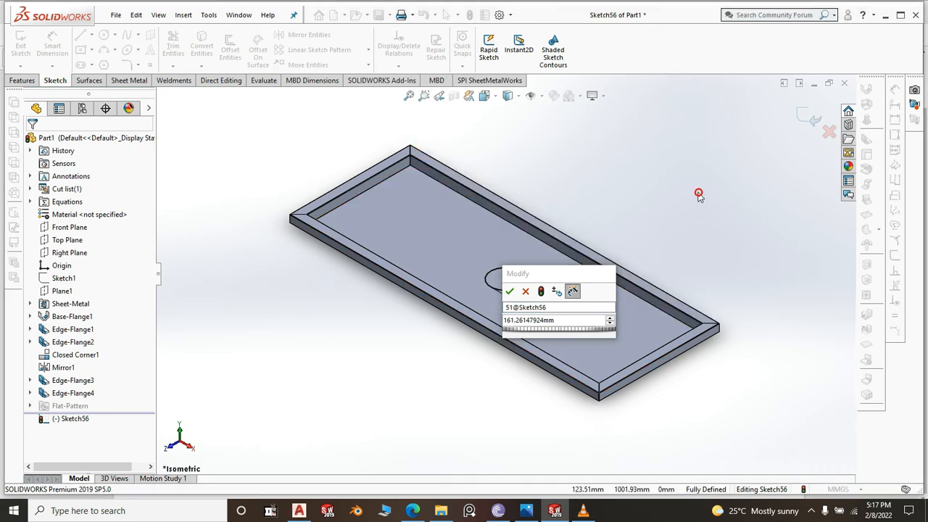
click(510, 291)
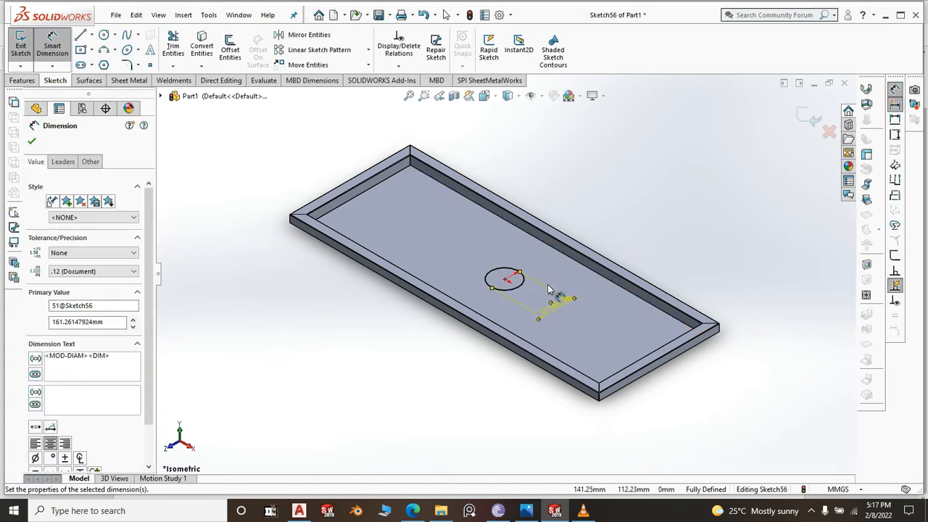
Set the circle's diameter to 51 mm
scroll(551, 317, down, 5)
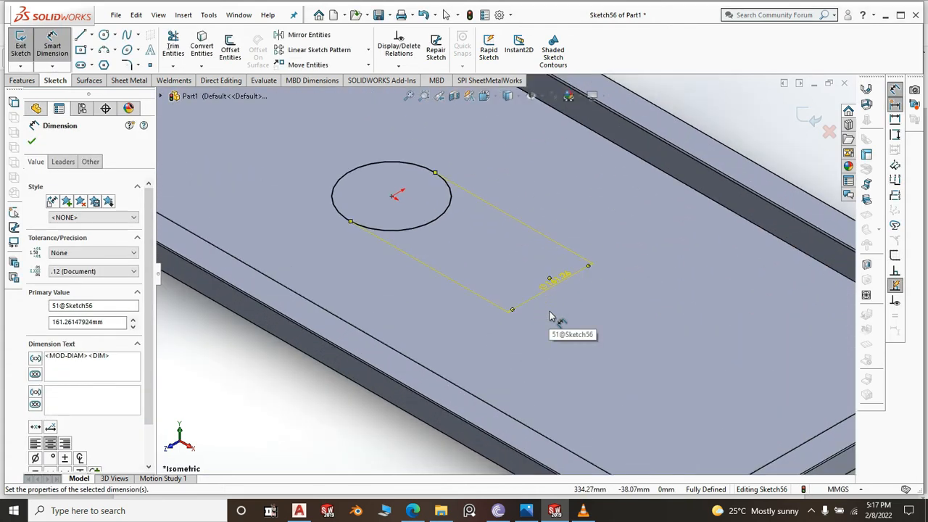
double_click(560, 281)
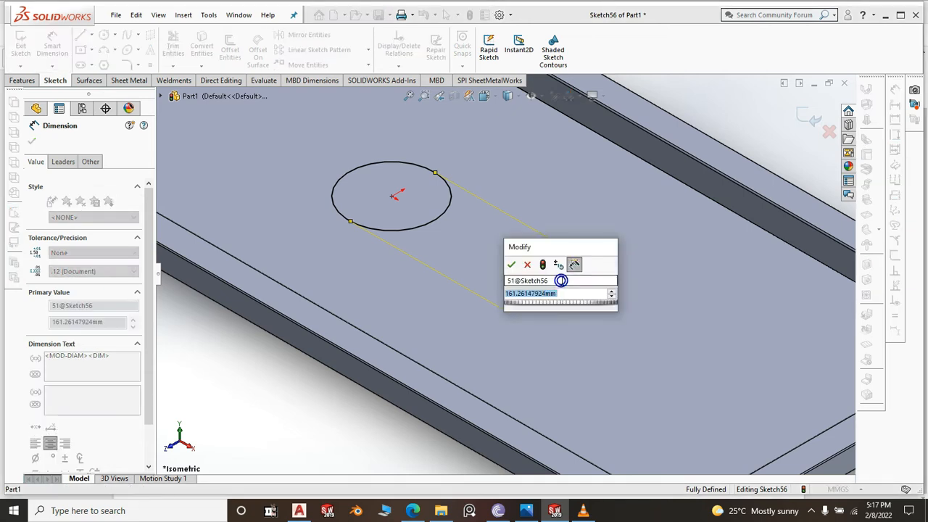
text(51)
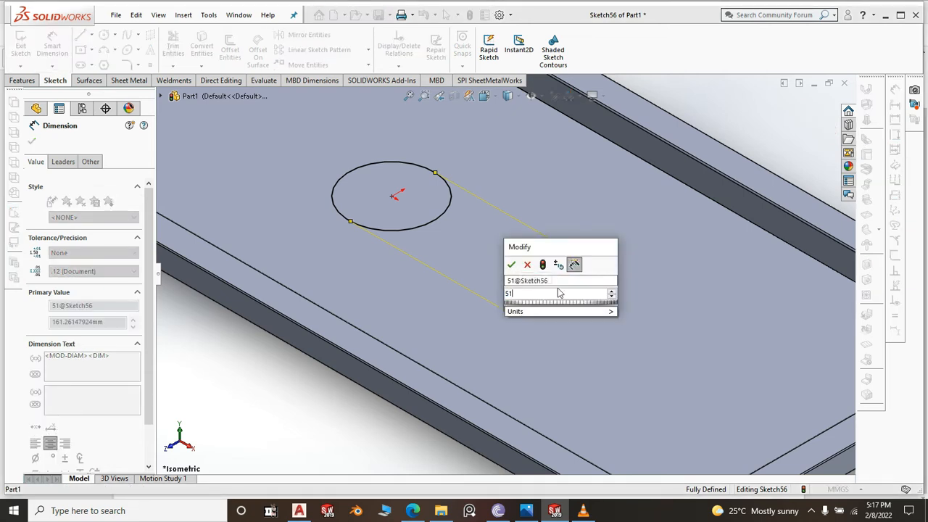
click(512, 265)
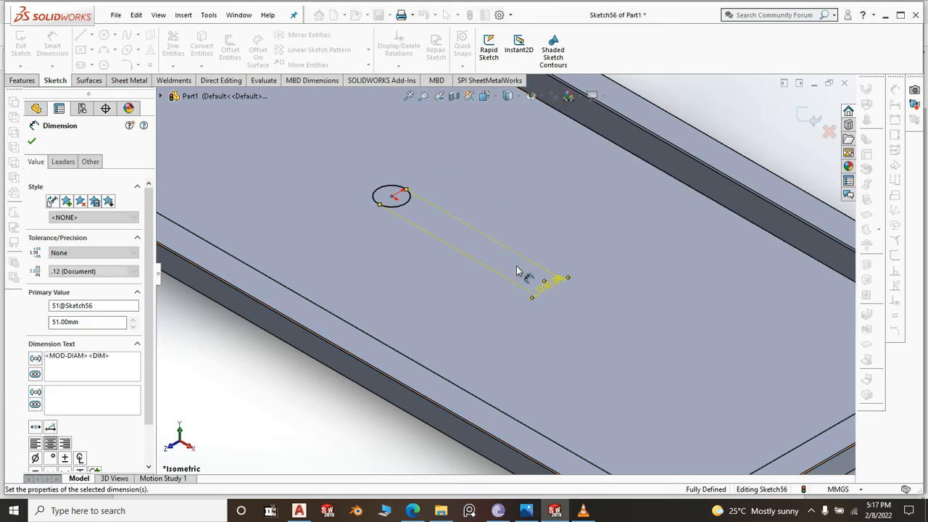
Cut the 51 mm circle through the shelf floor with an Extruded Cut whose depth is linked to the sheet thickness
scroll(523, 274, up, 5)
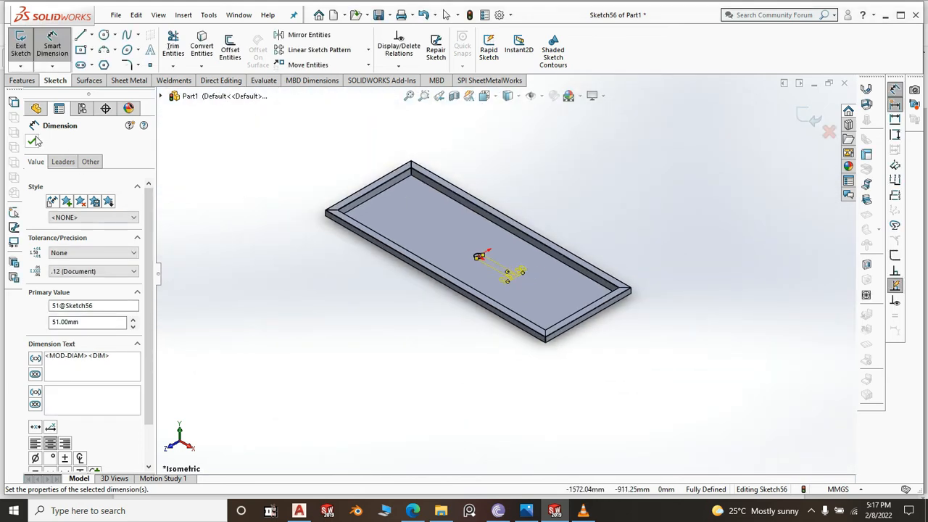
click(33, 140)
click(21, 80)
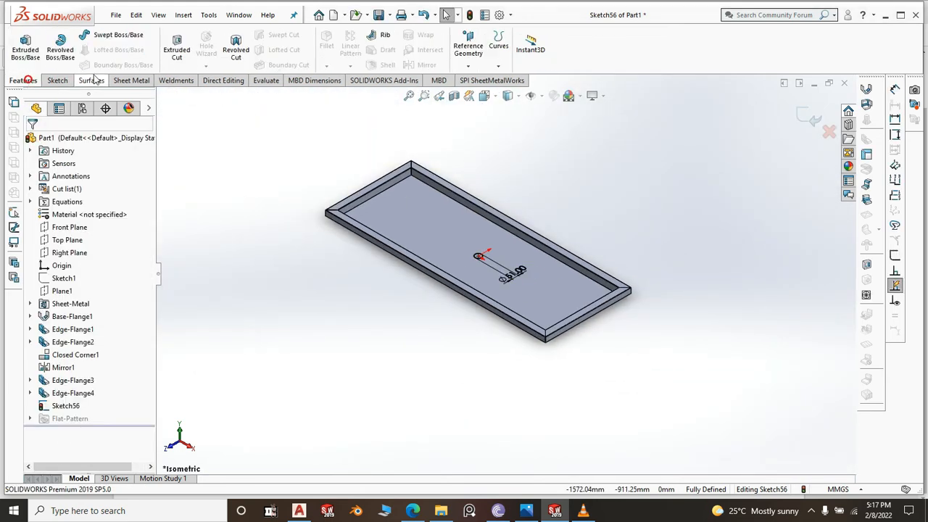
click(174, 53)
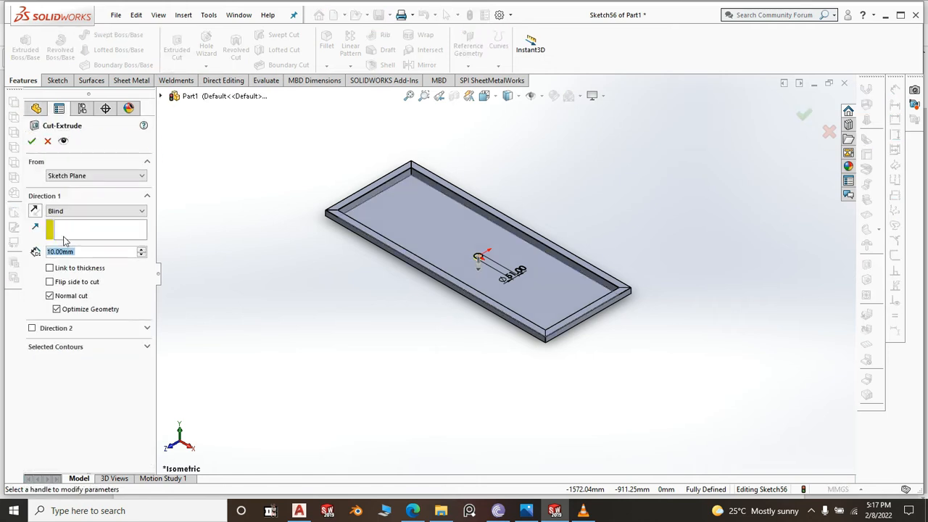
click(58, 269)
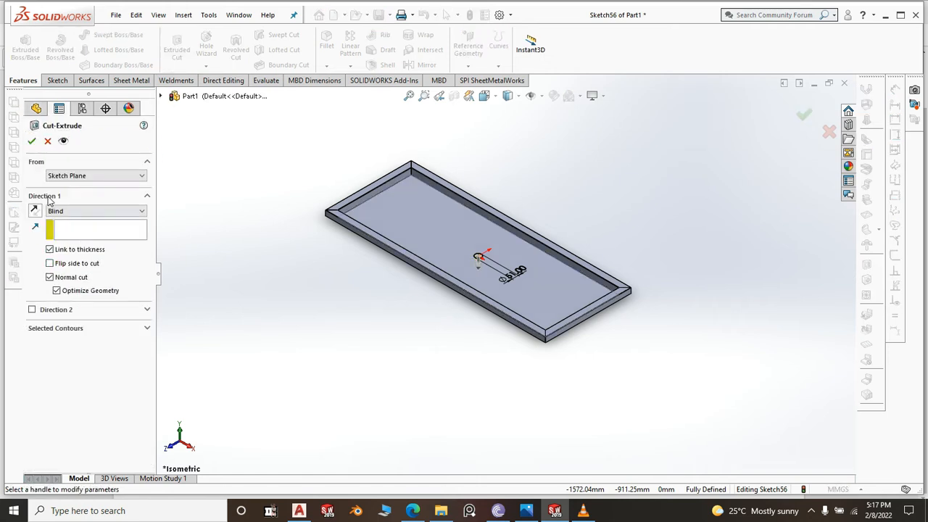
click(32, 142)
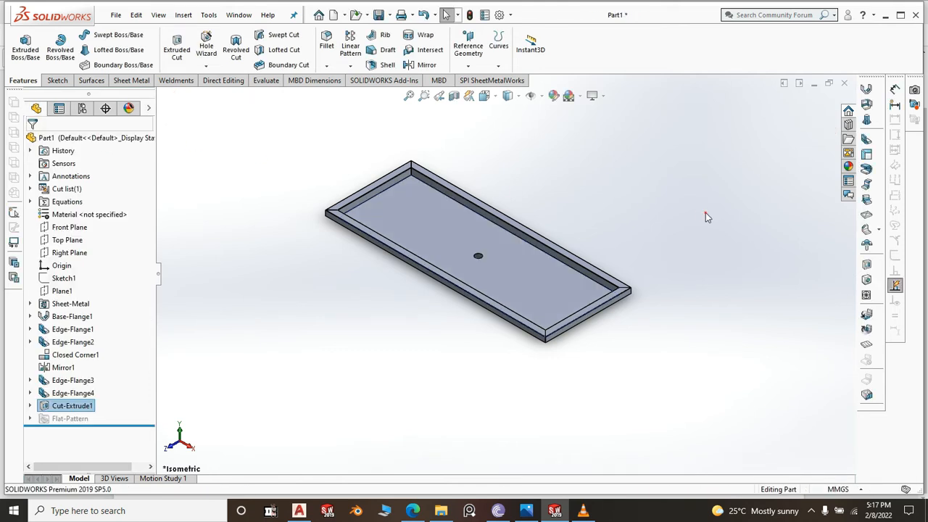
Switch the part's display style to Shaded, without edge lines
scroll(623, 319, up, 3)
scroll(549, 275, down, 3)
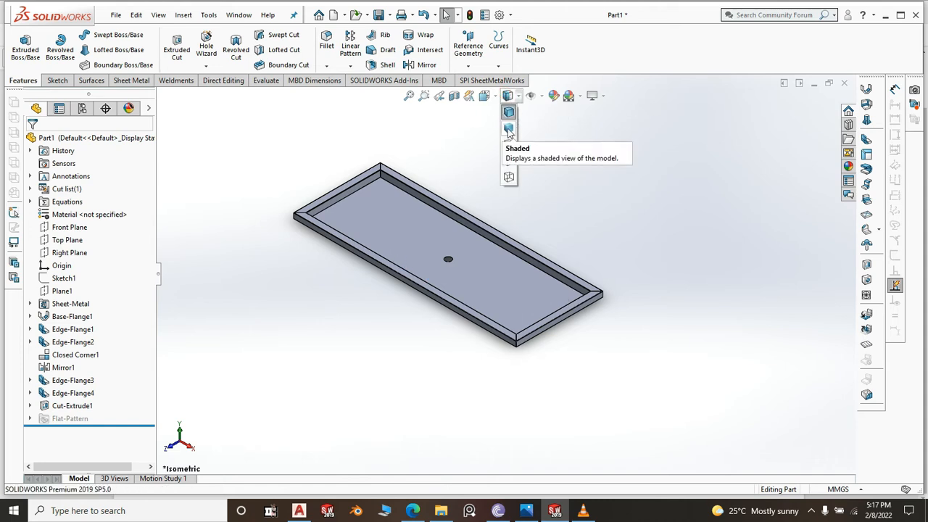
click(509, 131)
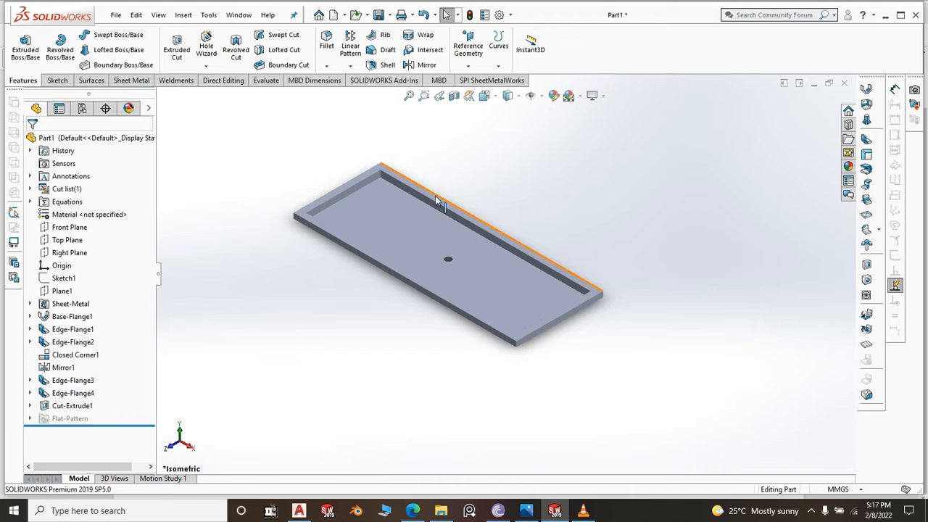
scroll(434, 204, up, 3)
scroll(492, 176, down, 2)
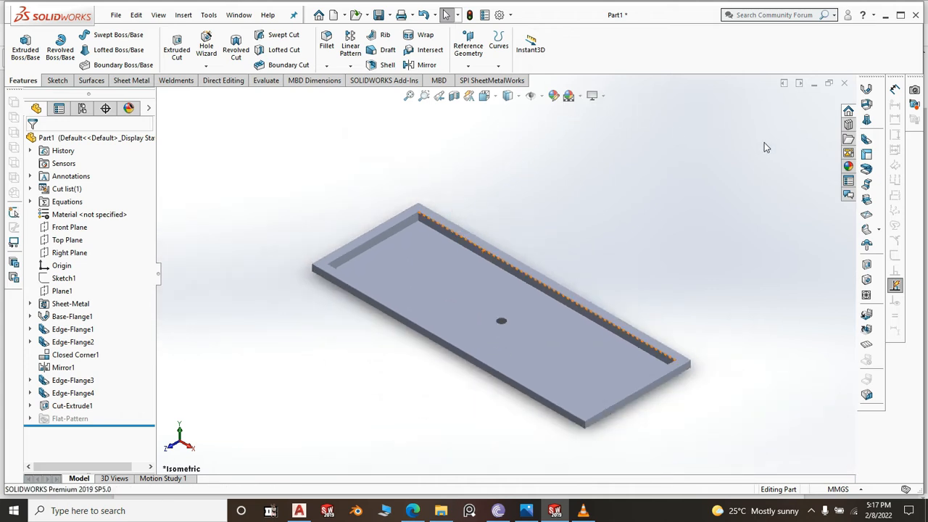
Apply the polished steel appearance from the Metal > Steel library to the whole part
click(849, 167)
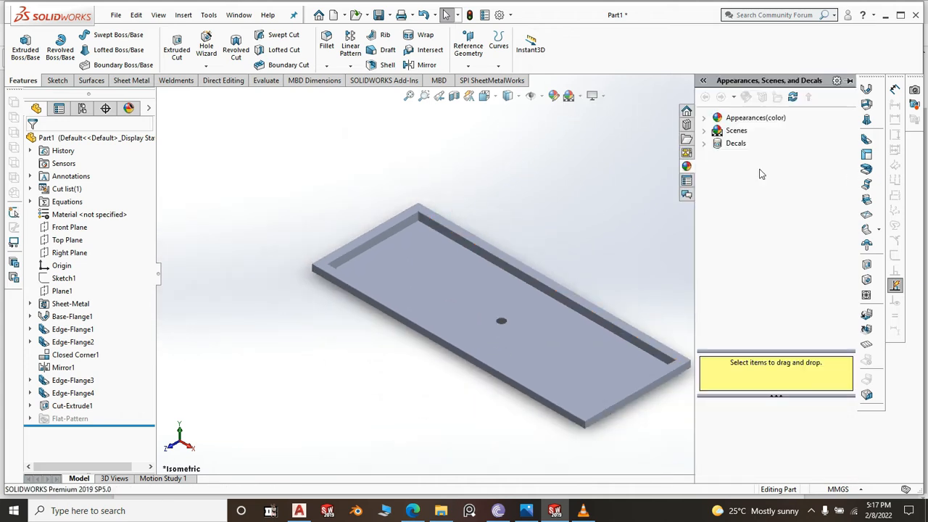
click(705, 118)
click(747, 143)
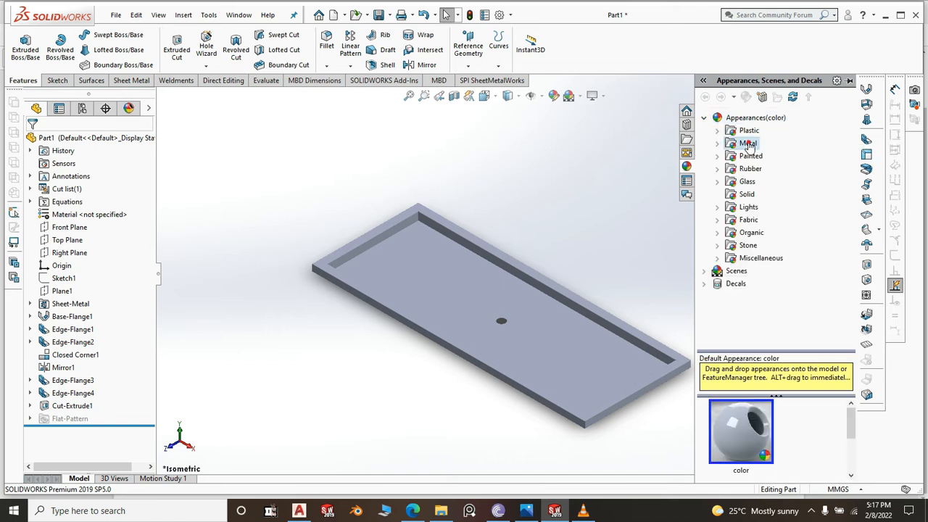
click(718, 144)
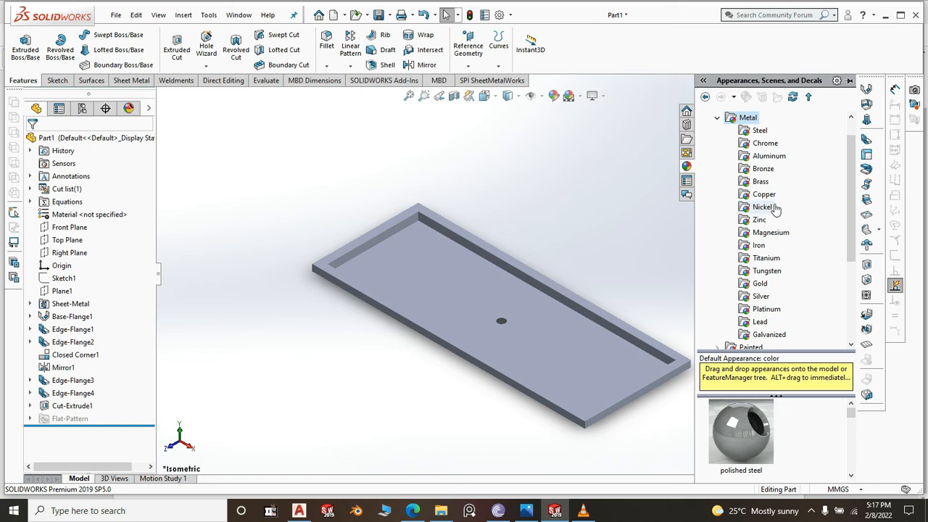
click(759, 133)
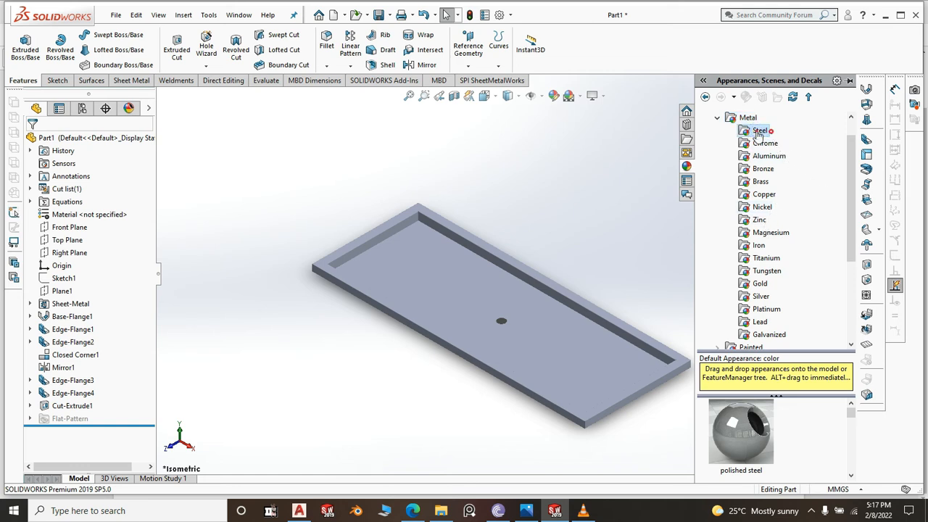
click(740, 448)
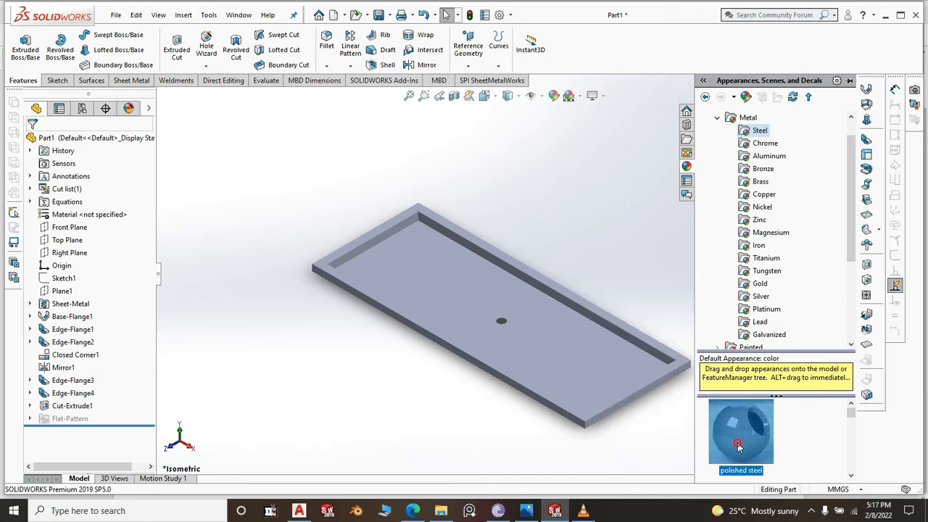
right_click(740, 448)
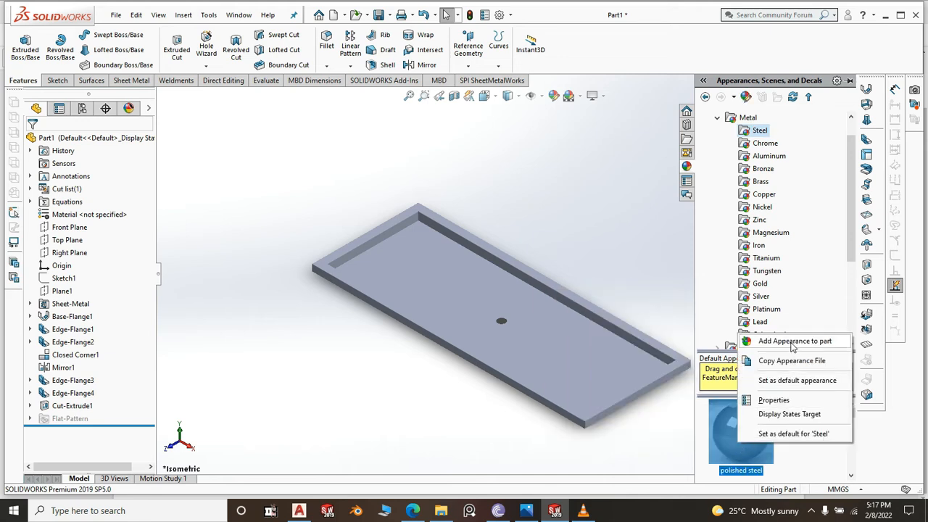
click(794, 342)
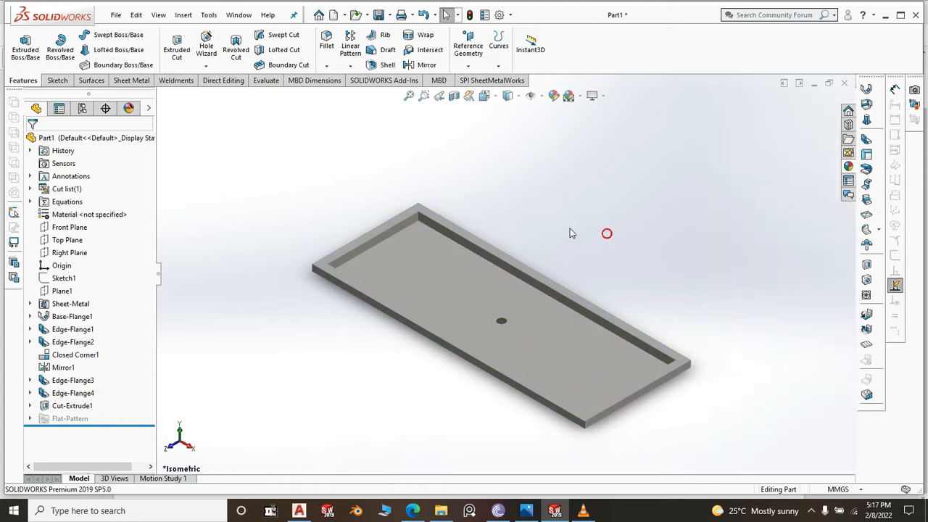
scroll(562, 305, up, 3)
scroll(582, 332, down, 3)
scroll(580, 330, up, 2)
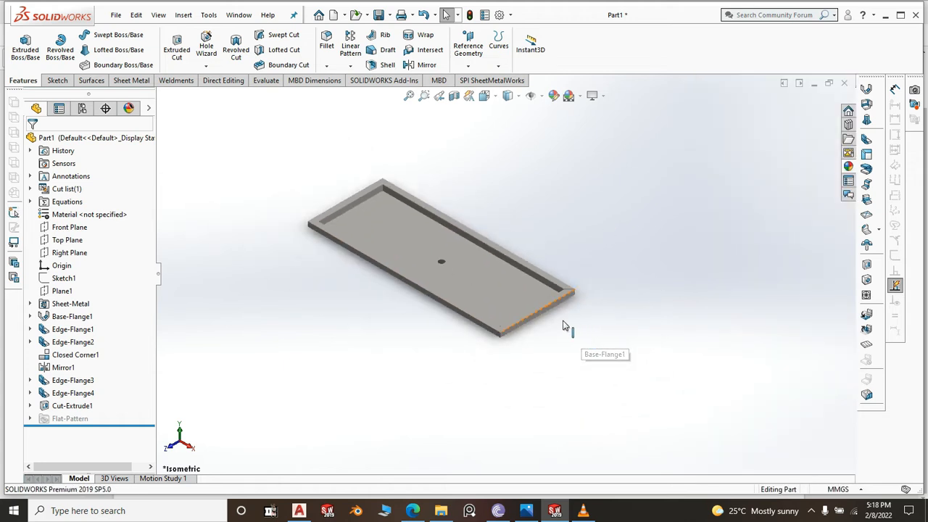
Save the part as "1.GR2 - Top" in the GR 1 folder
click(378, 16)
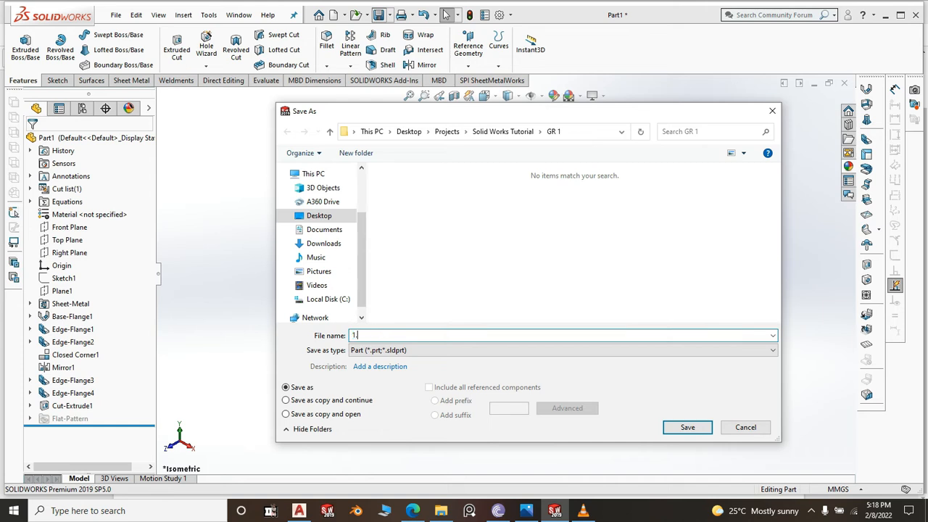
text(.)
key(alt+space)
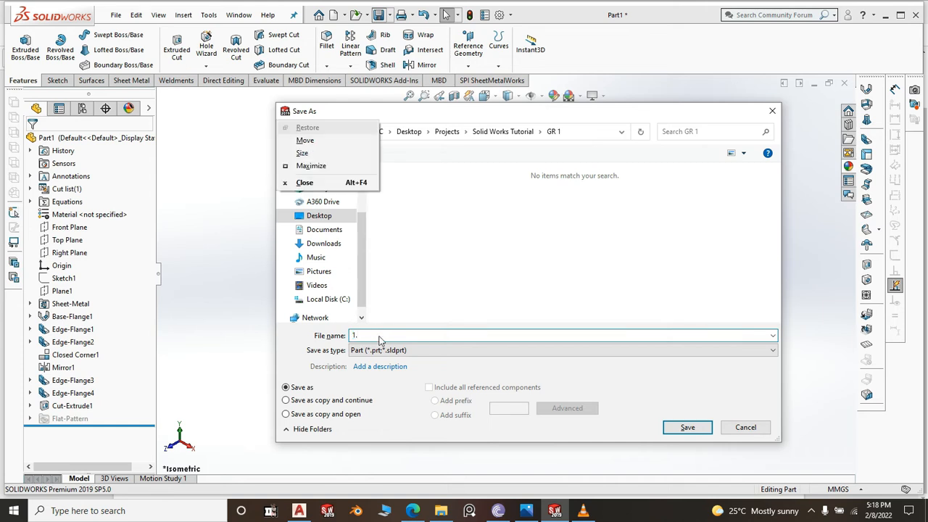
click(379, 336)
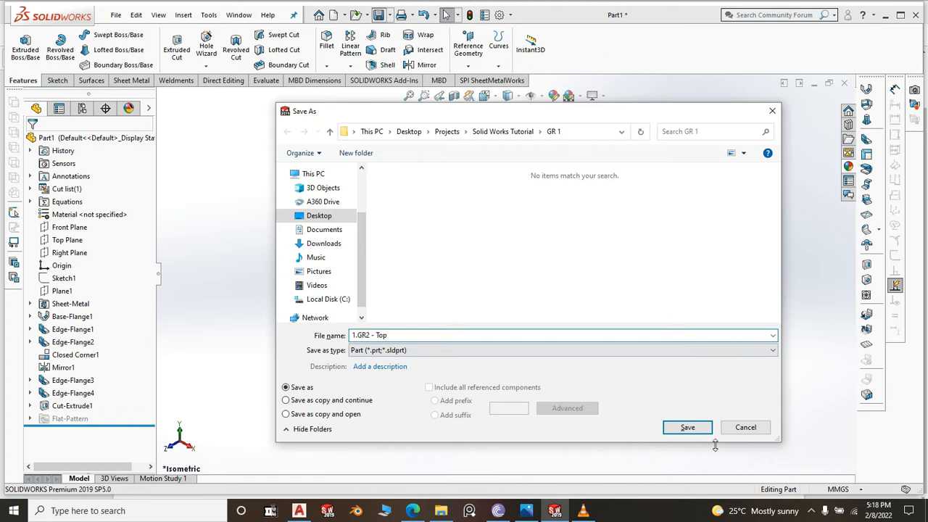
click(688, 427)
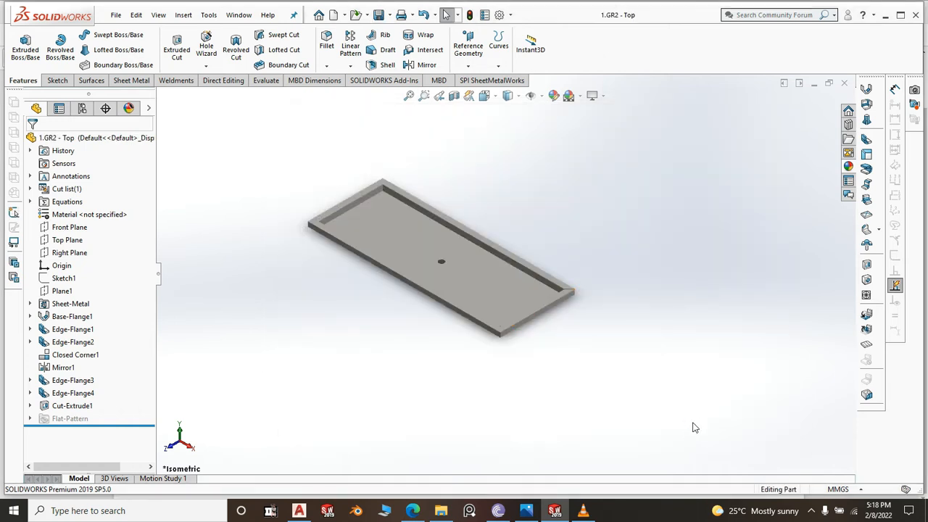
Examine the saved tray as a whole and the corner where its flanges meet, seen from underneath
scroll(493, 284, down, 2)
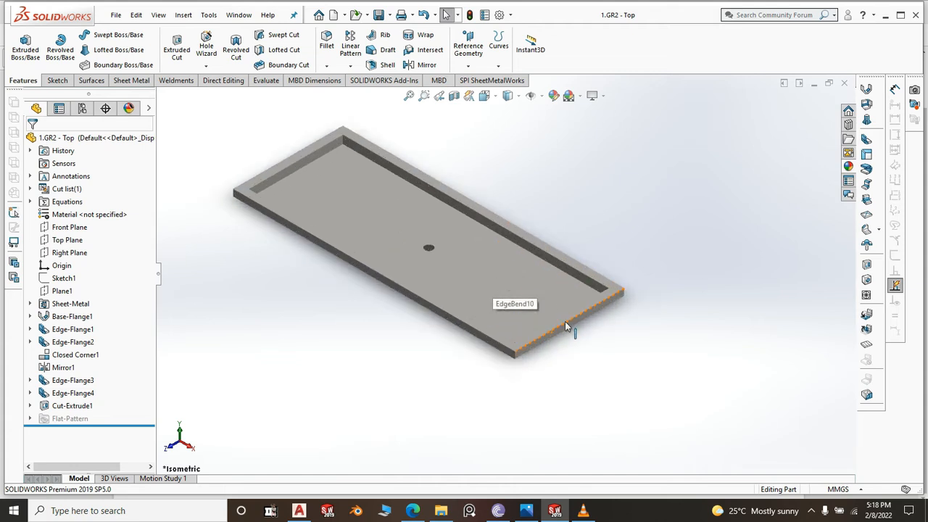
scroll(568, 324, up, 1)
scroll(570, 321, down, 2)
scroll(564, 319, up, 1)
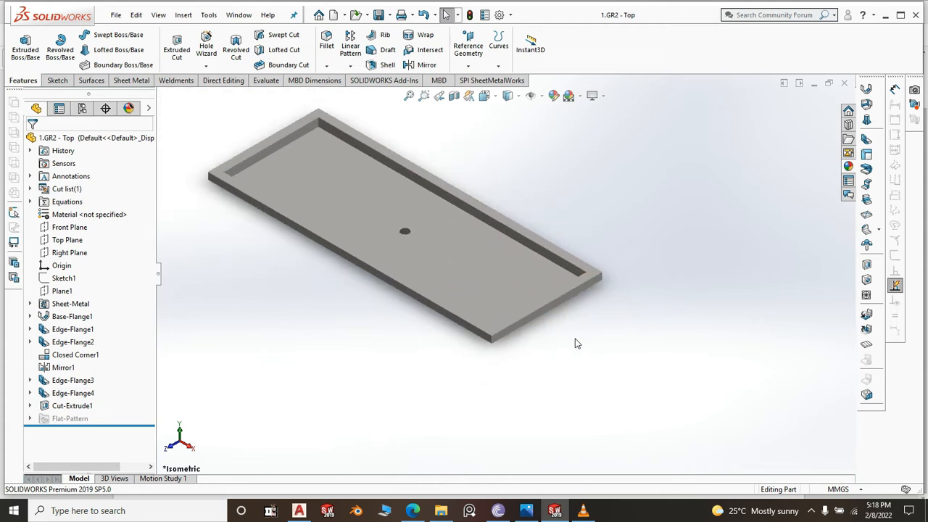
scroll(575, 344, up, 1)
scroll(426, 208, down, 1)
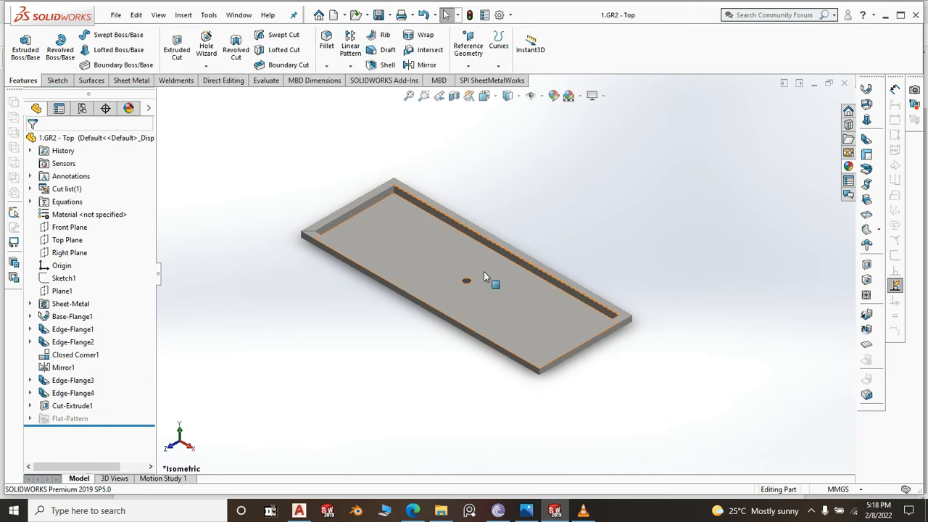
middle_drag(565, 421, 572, 244)
scroll(563, 233, down, 5)
scroll(486, 285, down, 2)
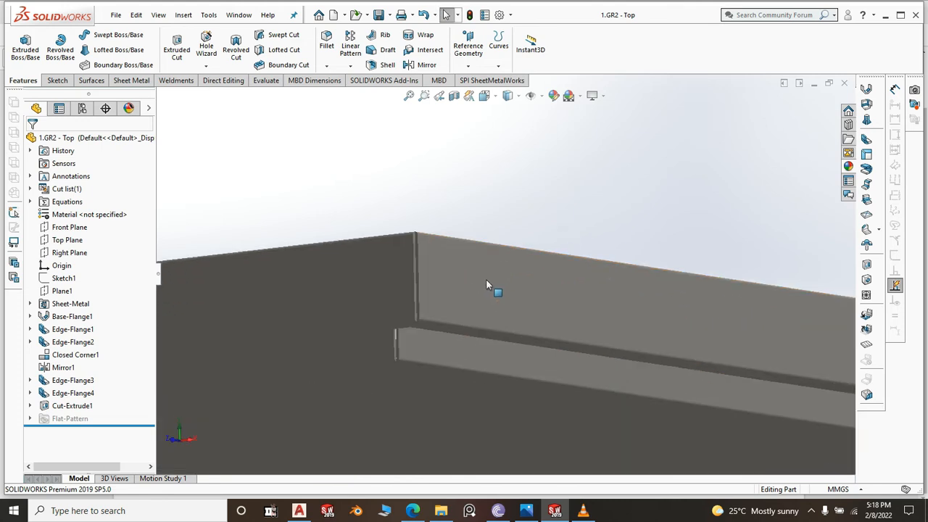
scroll(418, 339, down, 2)
scroll(427, 305, down, 1)
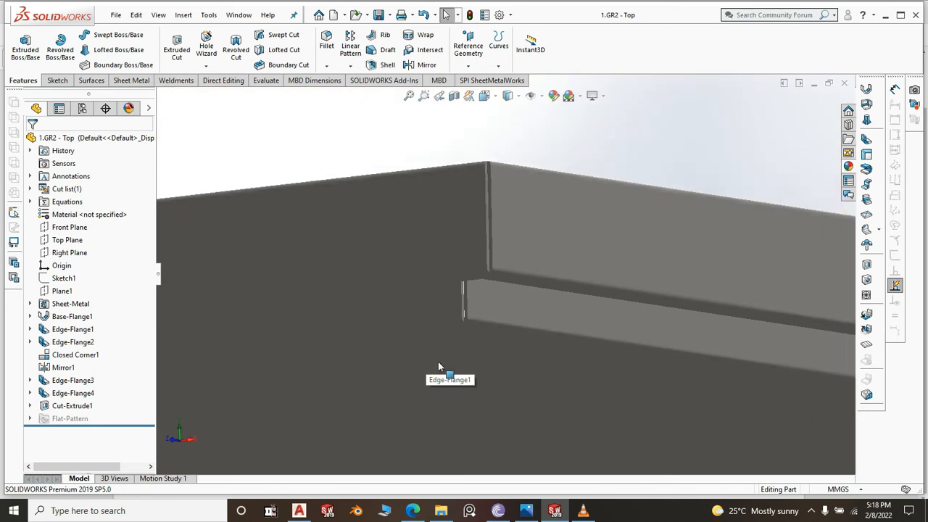
Set the display style to Shaded With Edges and inspect the flange corner from below
click(508, 96)
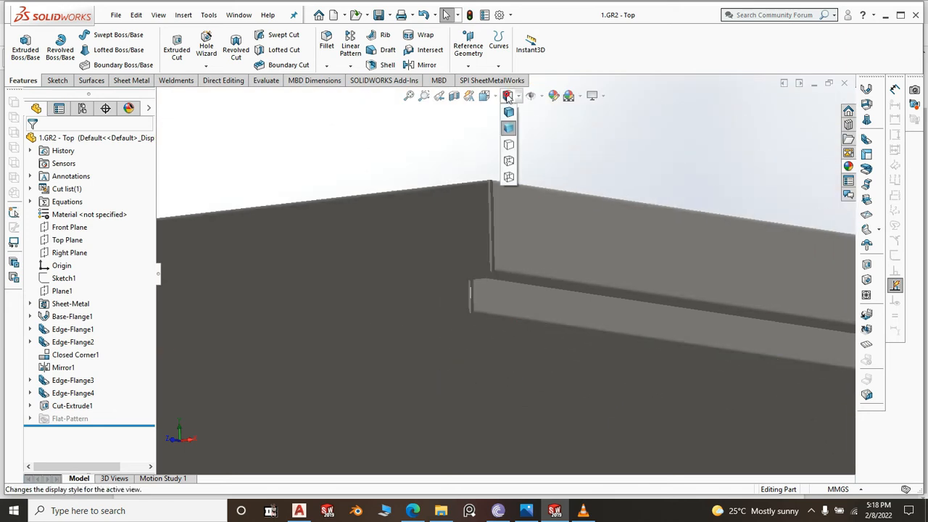
click(511, 110)
scroll(457, 336, down, 2)
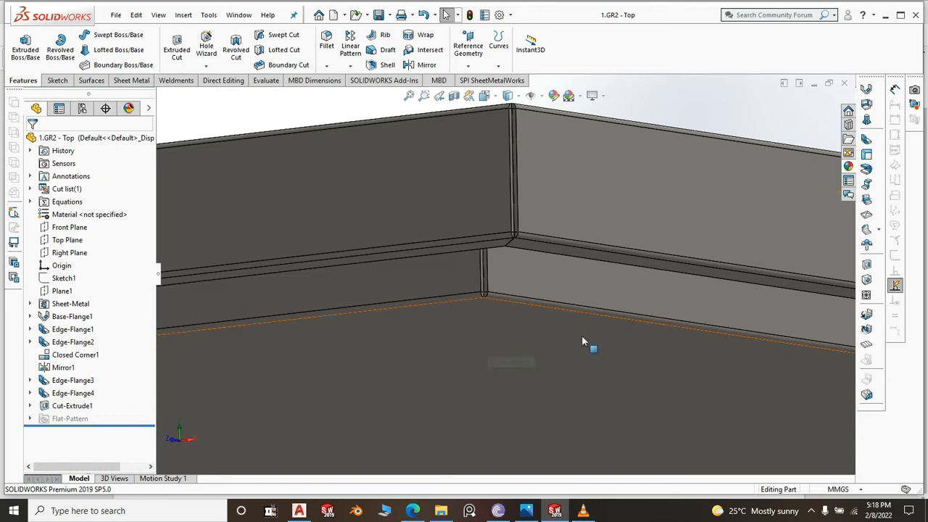
scroll(539, 298, up, 6)
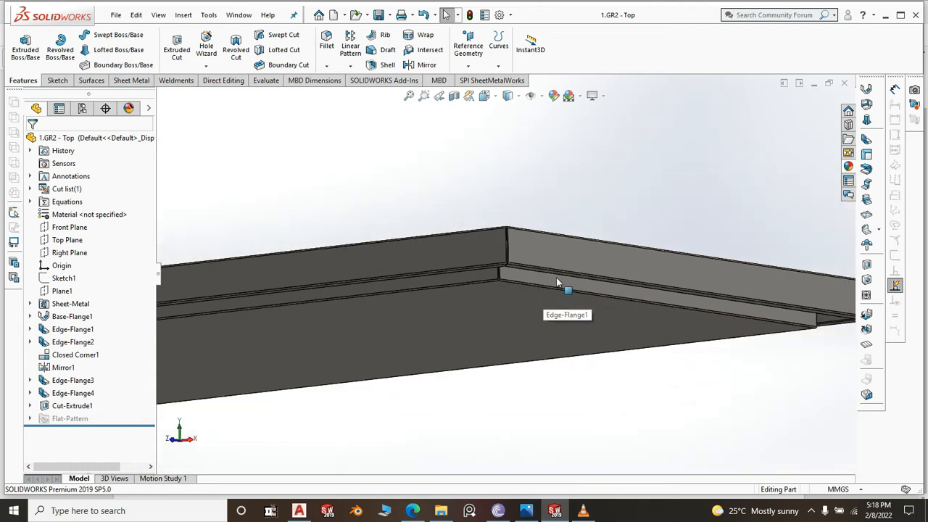
Examine the tray in isometric view and its underside with the return flanges, finishing in isometric view
key(space)
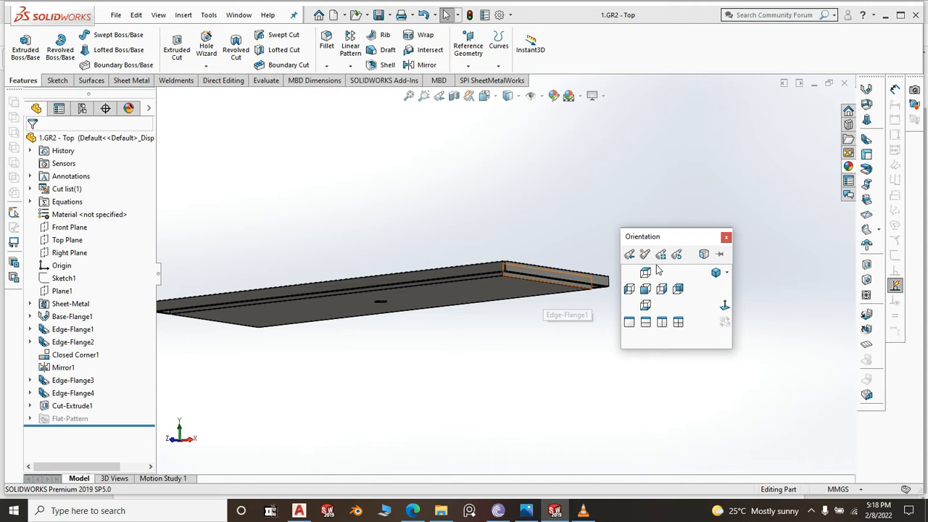
click(715, 274)
click(727, 263)
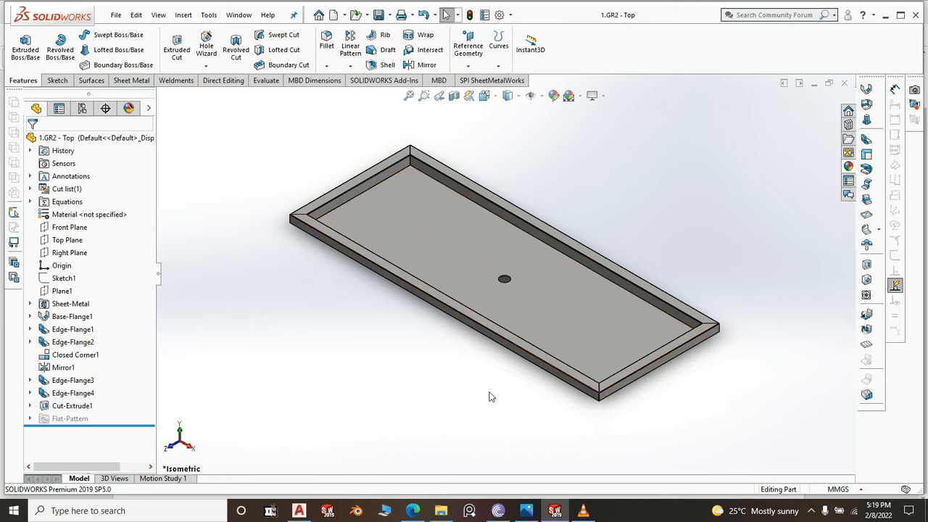
middle_drag(491, 394, 535, 222)
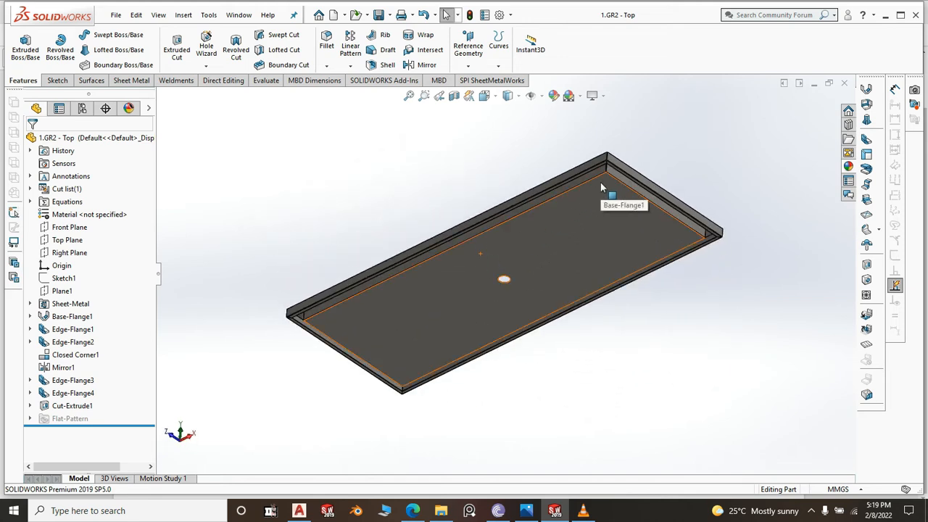
scroll(642, 210, down, 3)
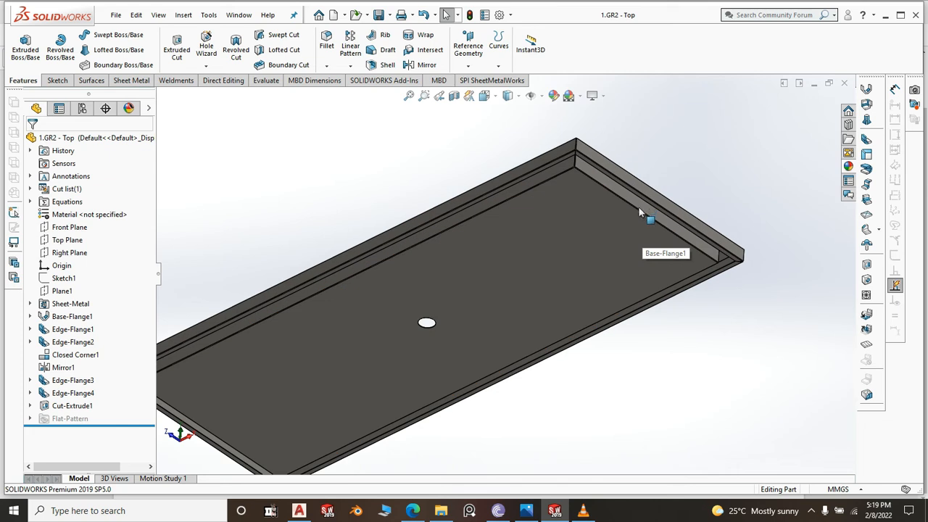
scroll(350, 348, up, 2)
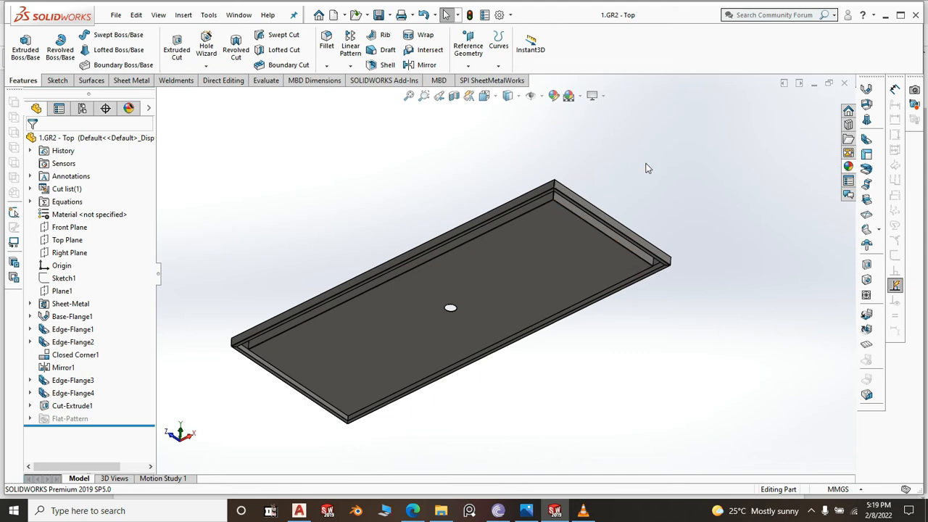
key(space)
click(746, 209)
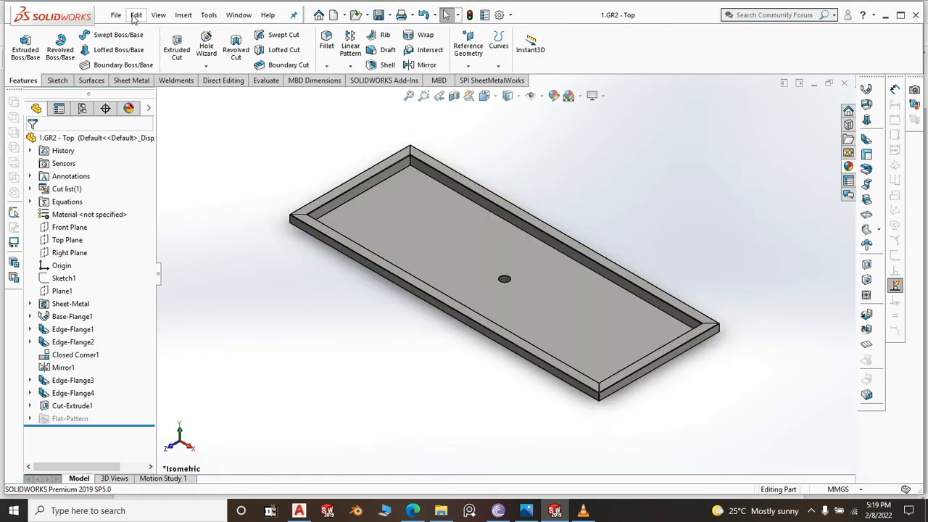
Create a new part document from the Part2 template
click(124, 16)
click(137, 33)
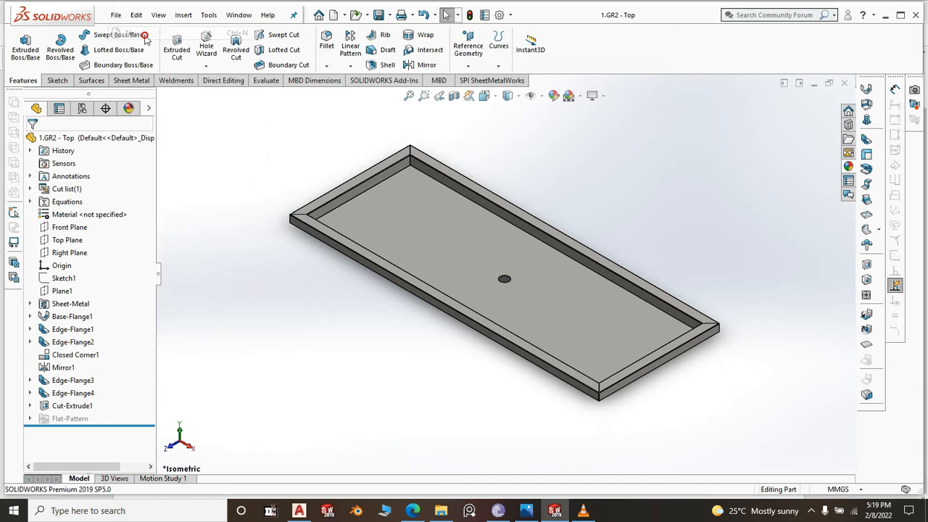
click(302, 164)
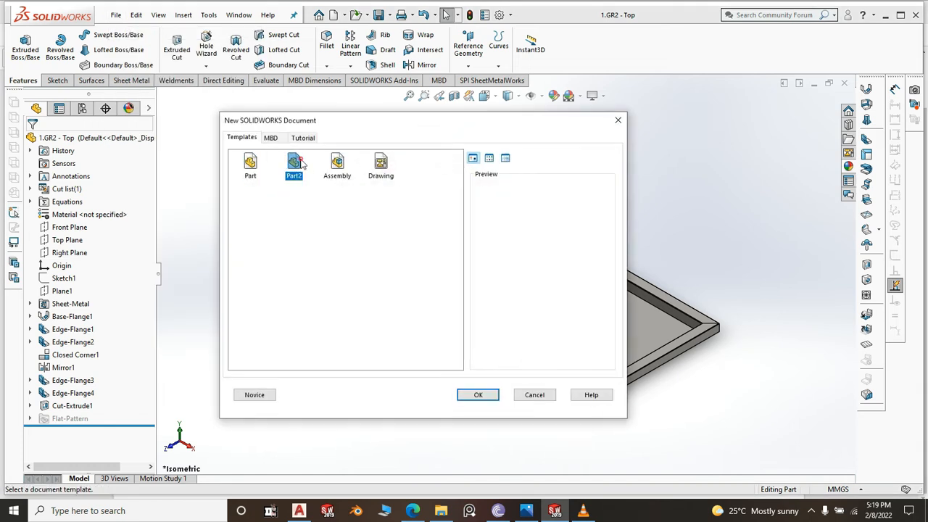
click(490, 398)
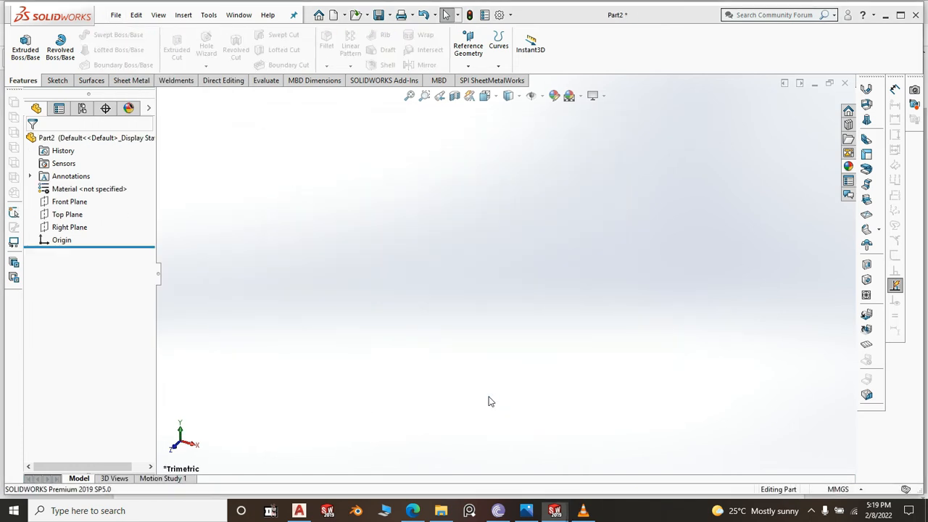
Sketch a center rectangle about 333 mm wide on the Top Plane, centred on the origin
click(73, 215)
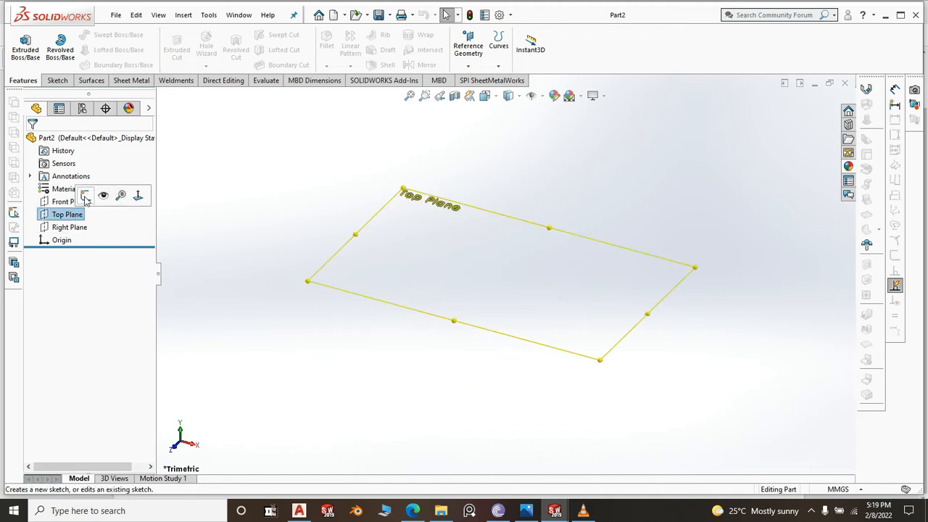
click(85, 196)
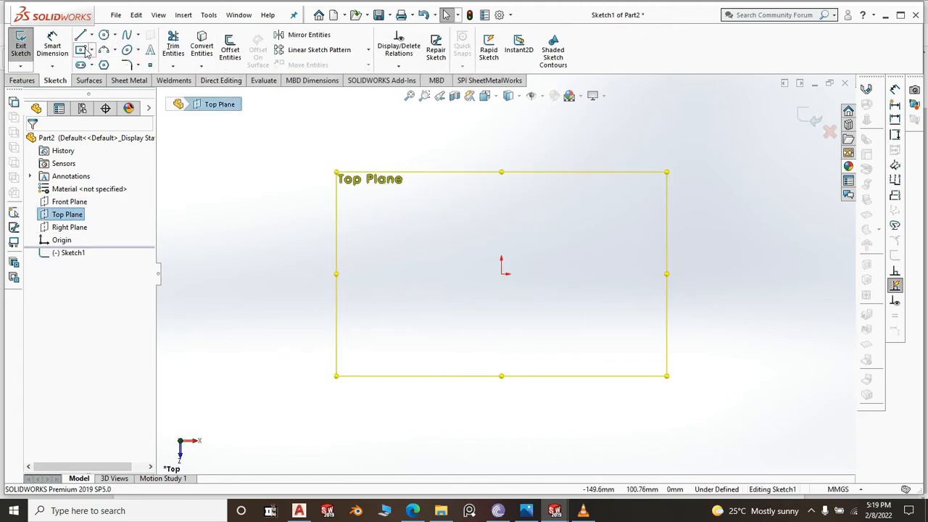
click(502, 273)
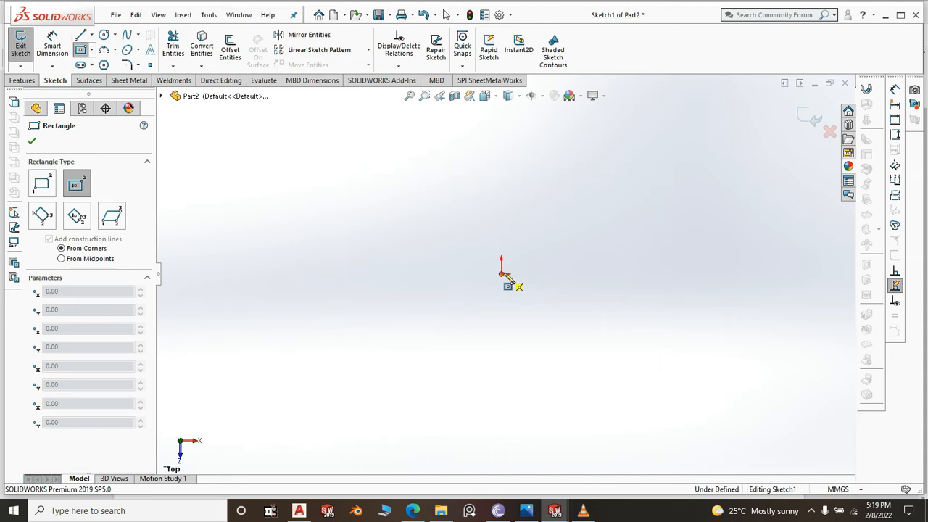
click(810, 311)
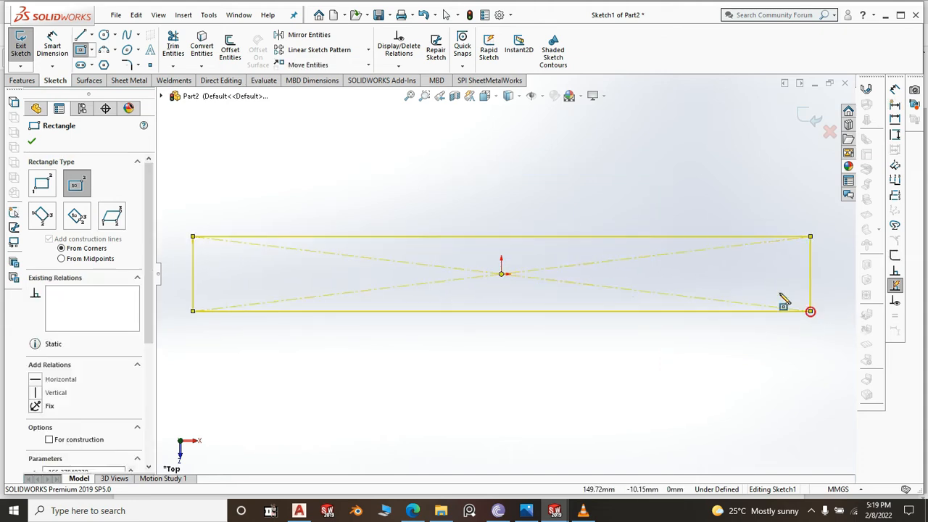
click(32, 142)
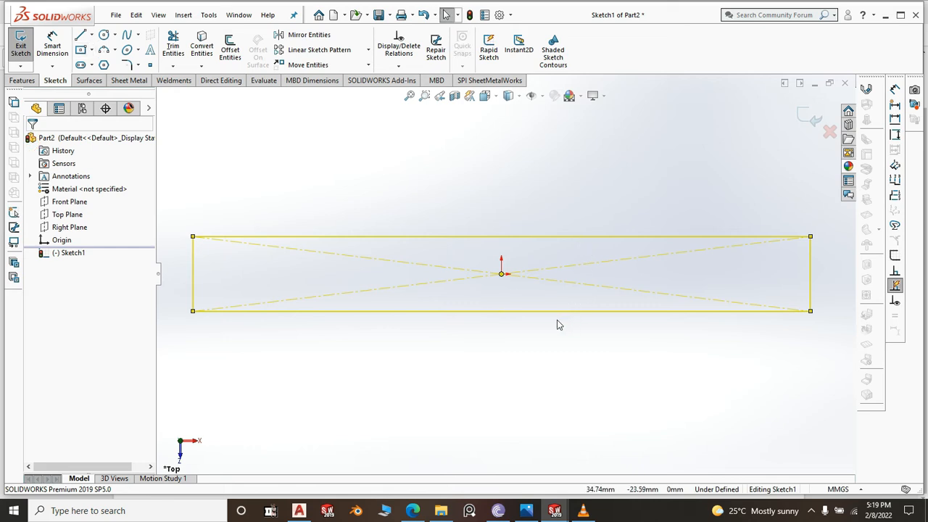
Dimension the rectangle's horizontal side to 1700 mm
scroll(508, 279, up, 2)
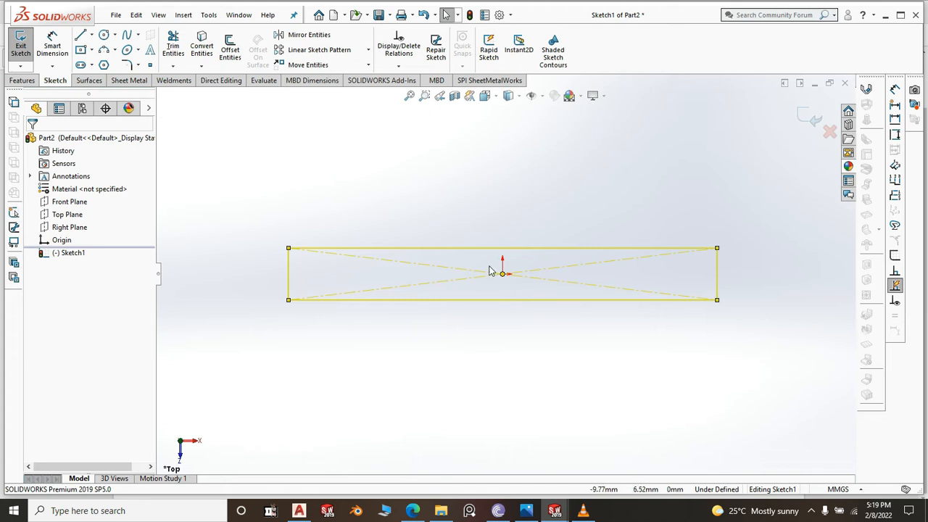
click(53, 45)
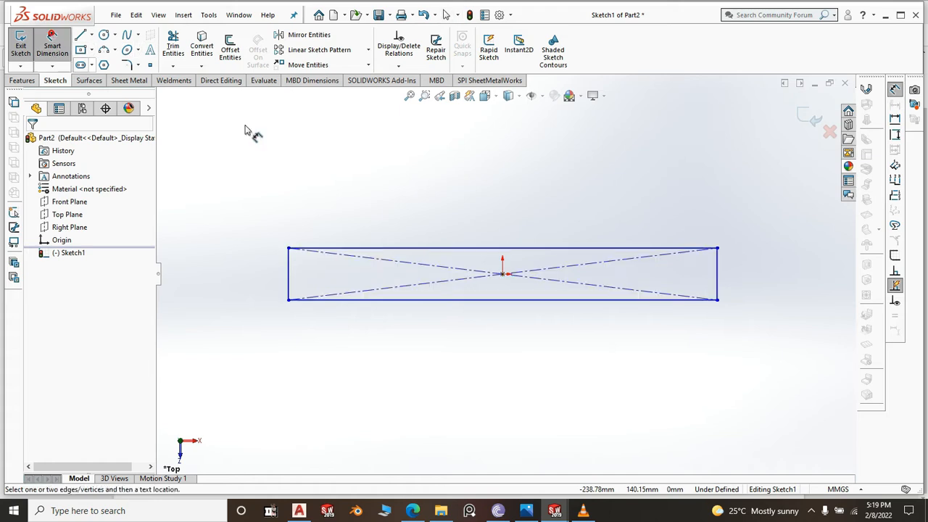
click(468, 301)
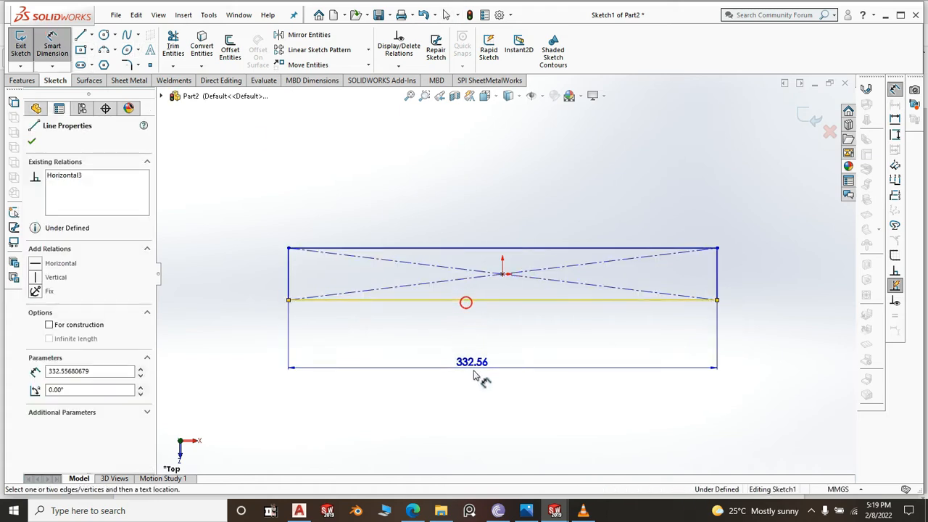
click(491, 372)
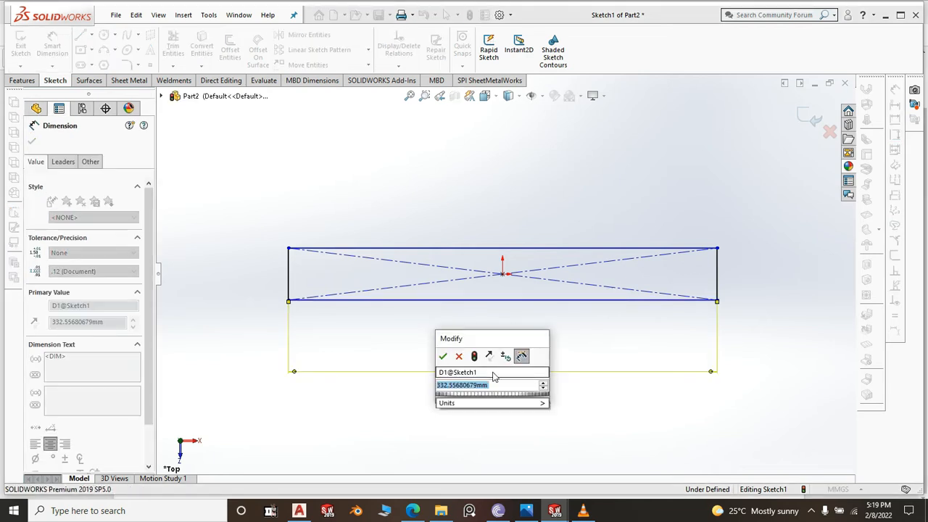
text(1700)
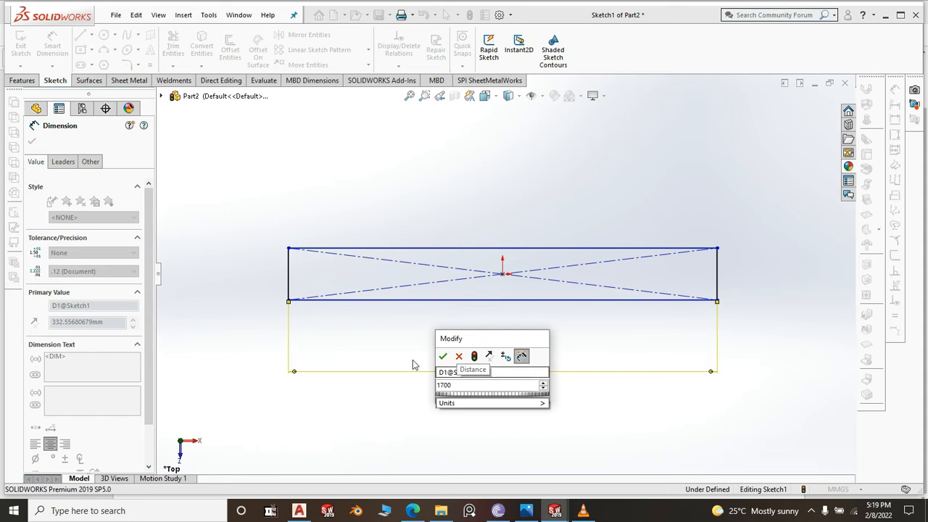
click(443, 356)
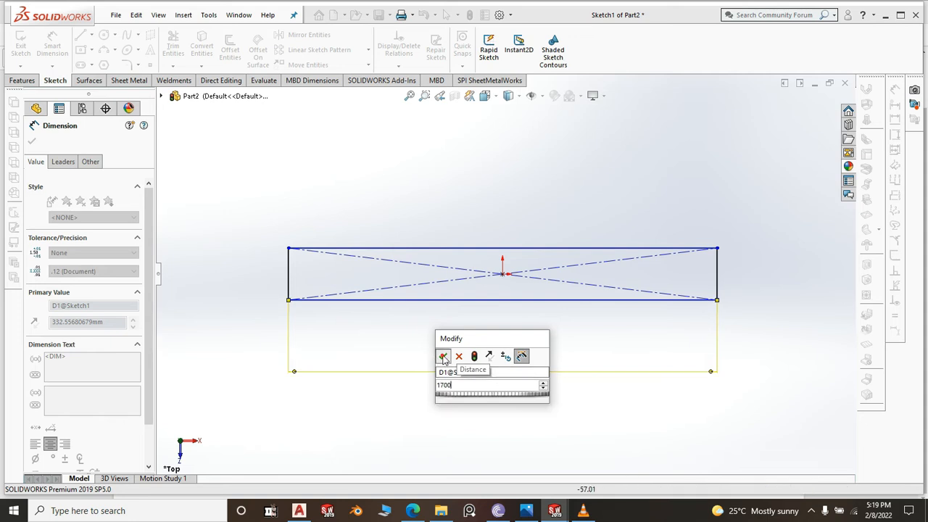
Dimension the rectangle's vertical side to 70 mm and finish dimensioning
click(288, 286)
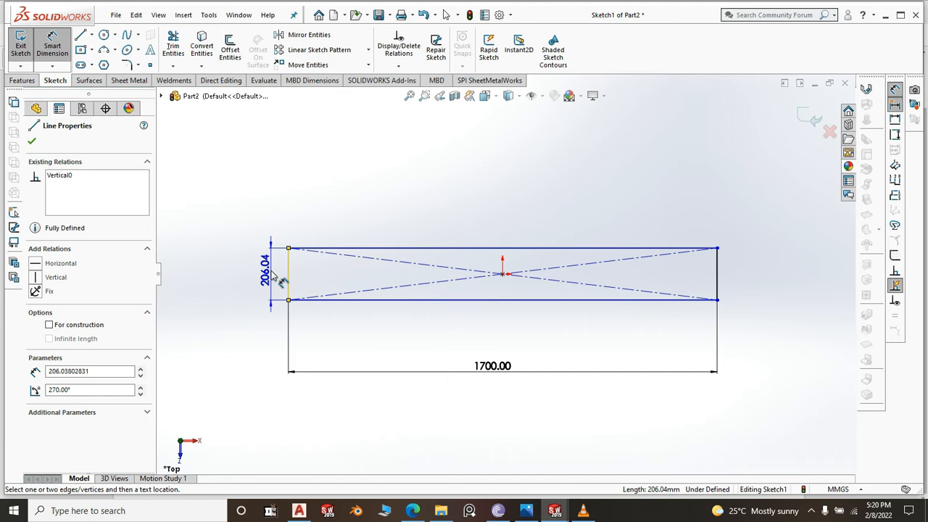
click(276, 280)
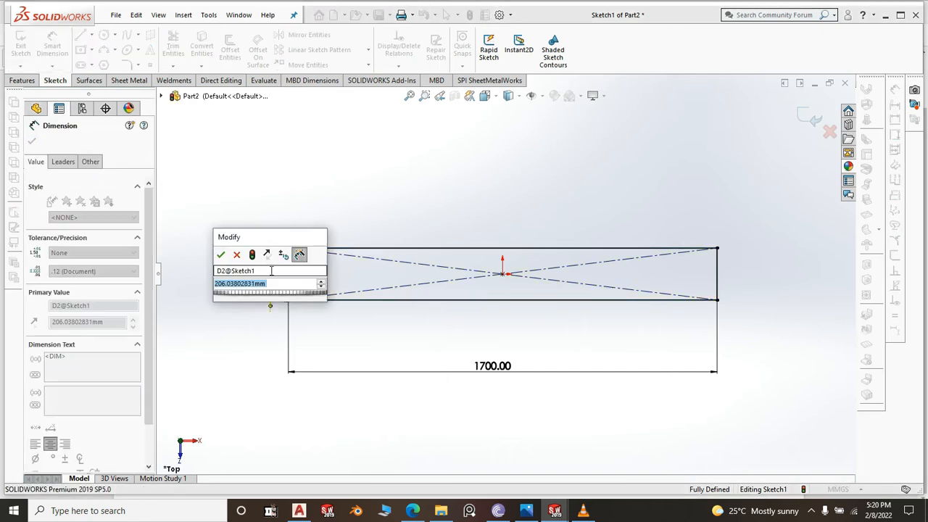
text(70)
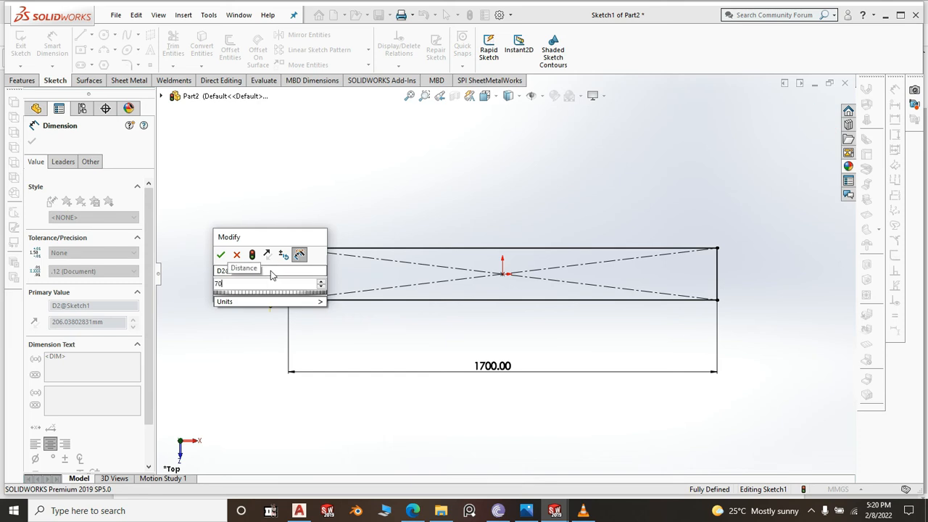
click(220, 254)
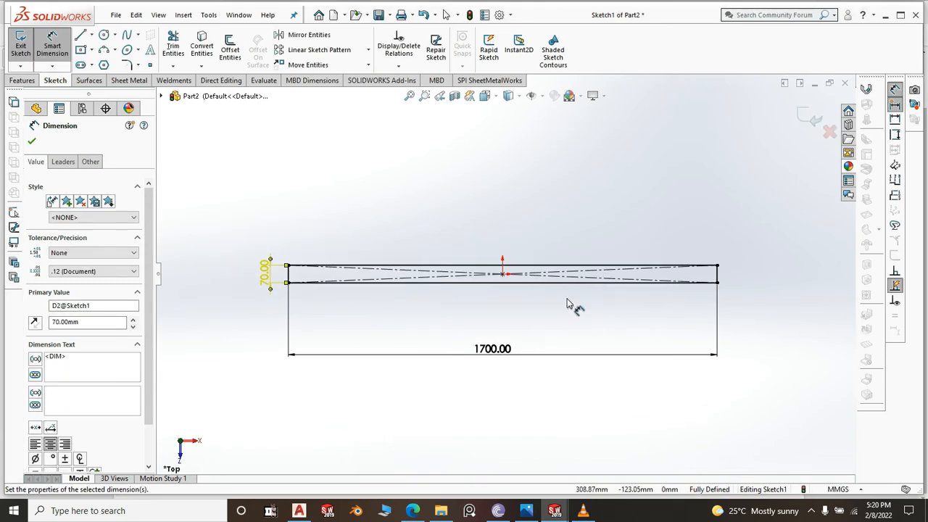
click(32, 142)
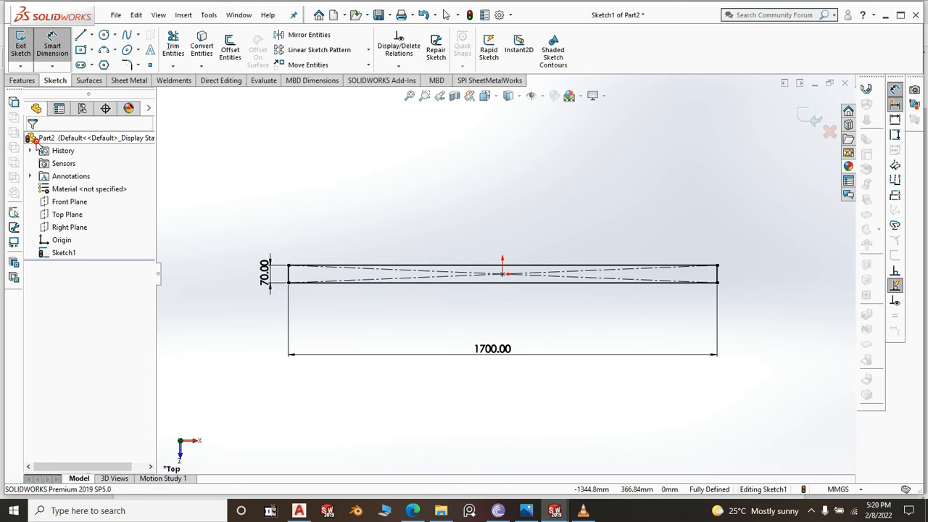
Create a sheet-metal base flange from the rectangle with 1.50 mm thickness and a K-factor of 0.5
click(130, 80)
click(26, 43)
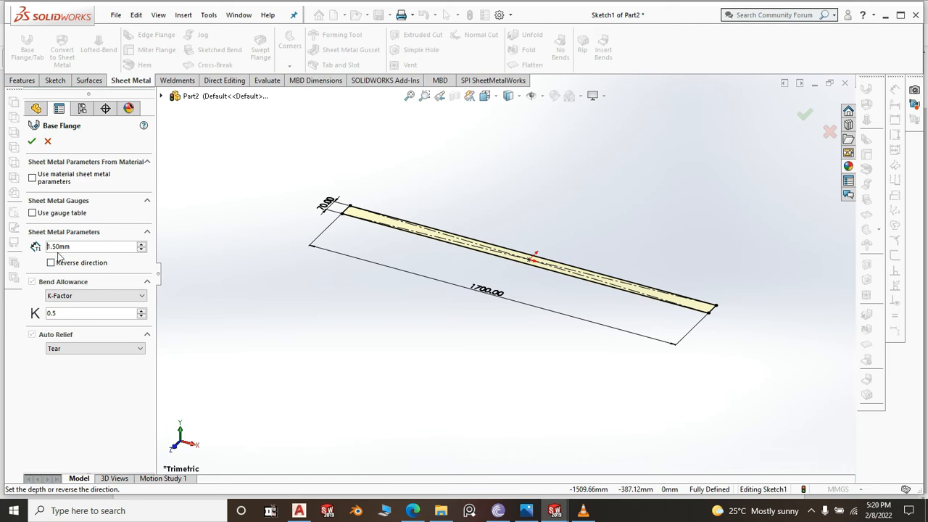
click(32, 142)
Start an edge flange on both long edges of the strip, pointing downward at 90 degrees with a 30 mm length
scroll(672, 297, down, 5)
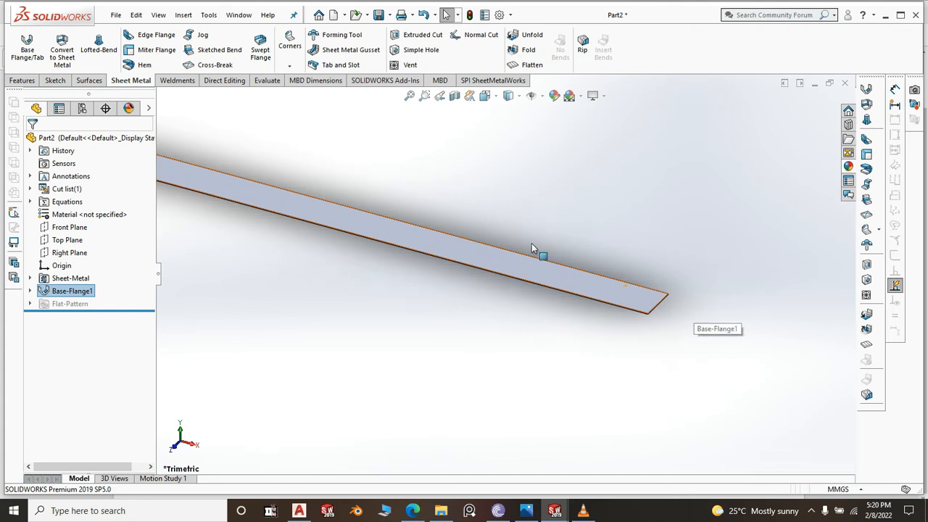
click(147, 34)
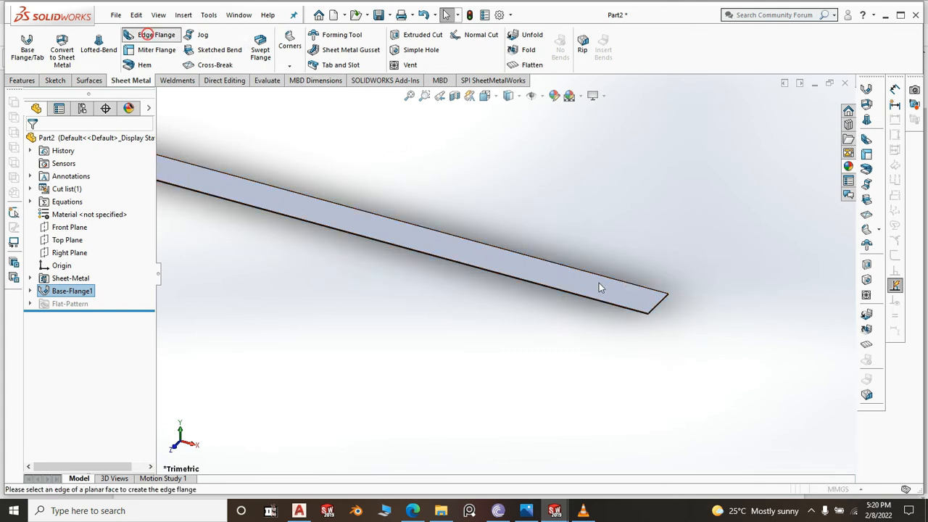
scroll(629, 315, down, 5)
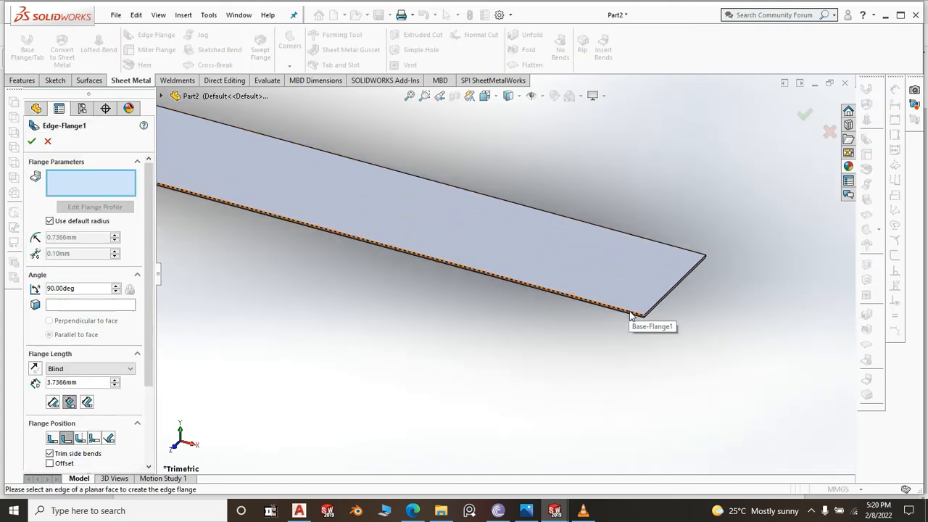
click(630, 316)
click(629, 377)
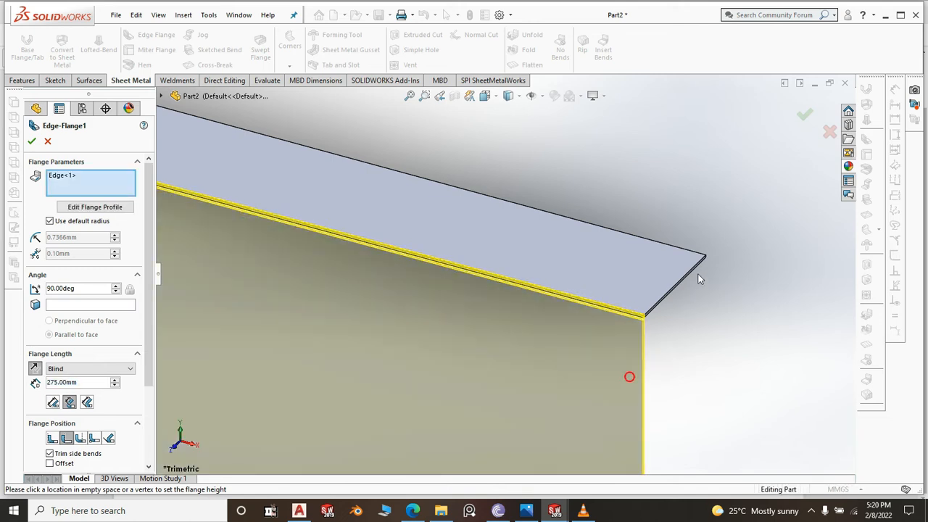
click(700, 259)
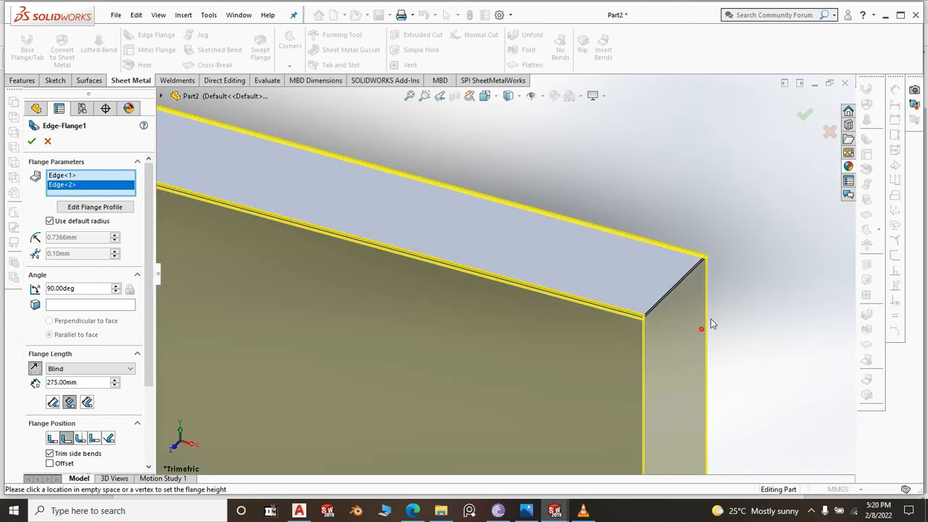
scroll(711, 324, up, 4)
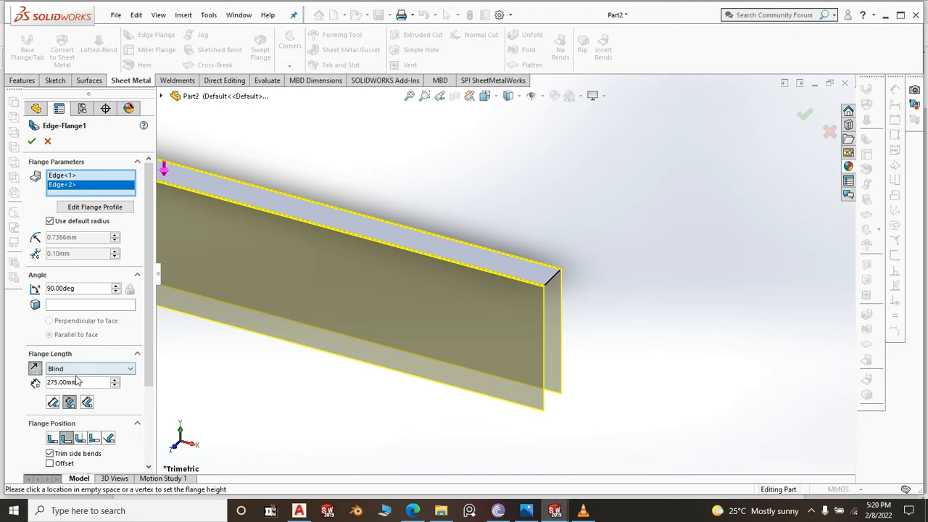
double_click(79, 382)
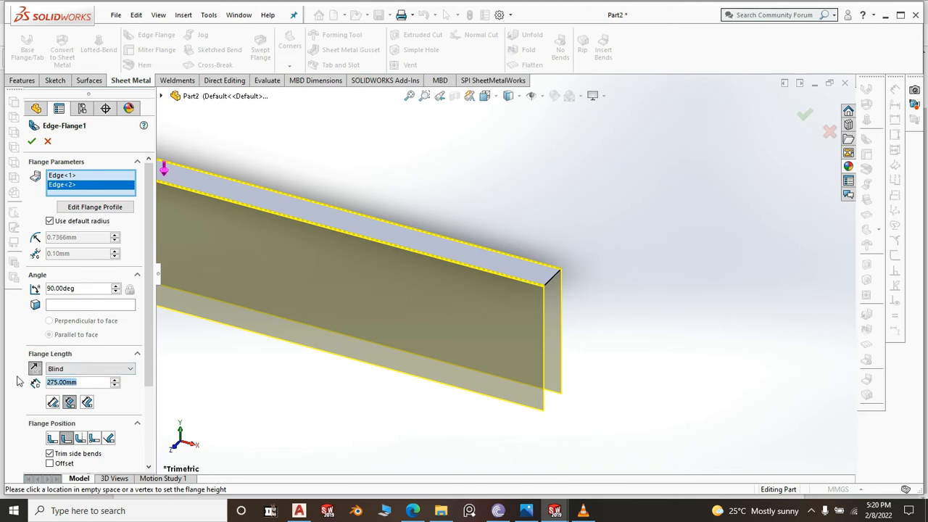
text(30)
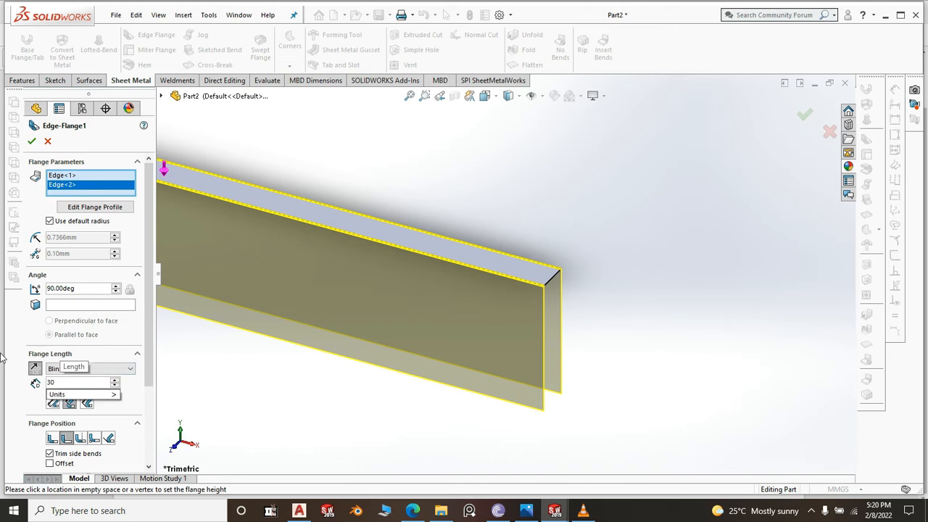
key(Return)
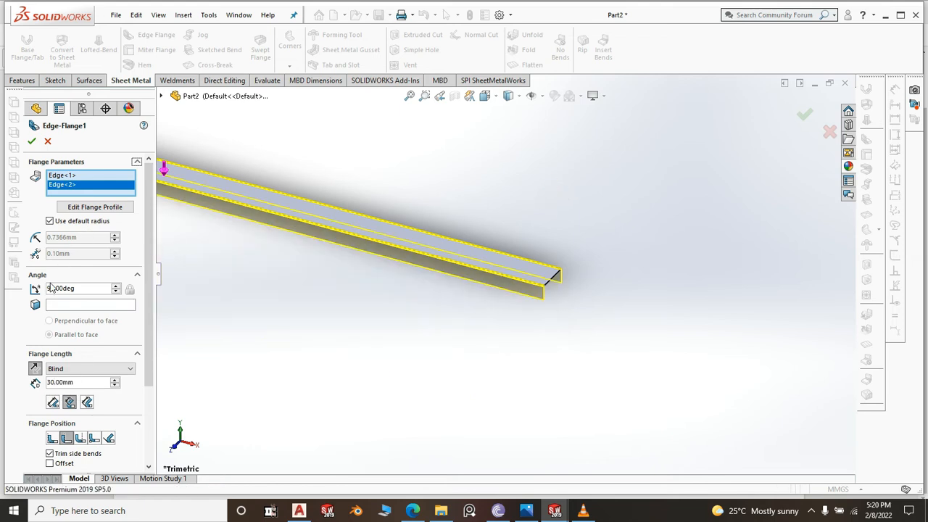
Override the default bend radius with 0.2 mm, enable custom K-factor 0.5 bend allowance and custom Tear relief, and create the edge flanges
click(50, 221)
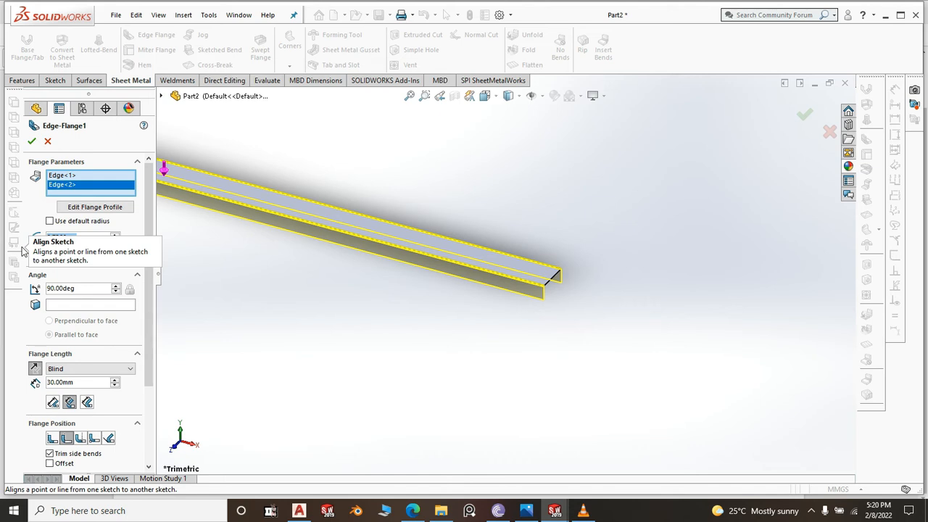
text(.2)
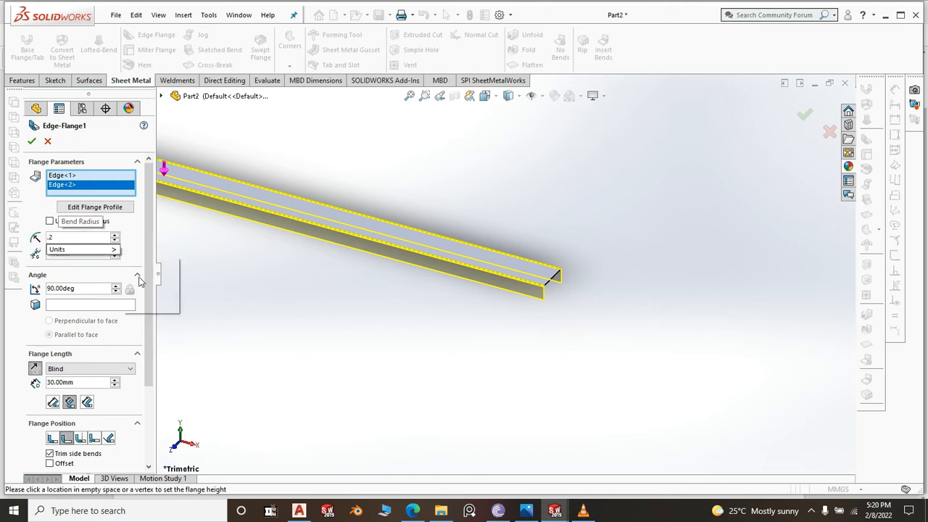
click(222, 289)
drag(148, 225, 150, 308)
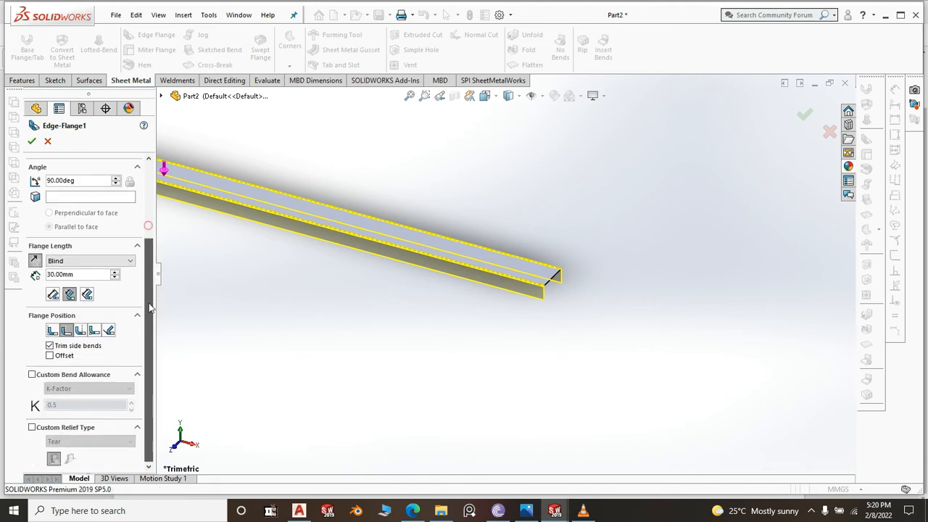
click(32, 374)
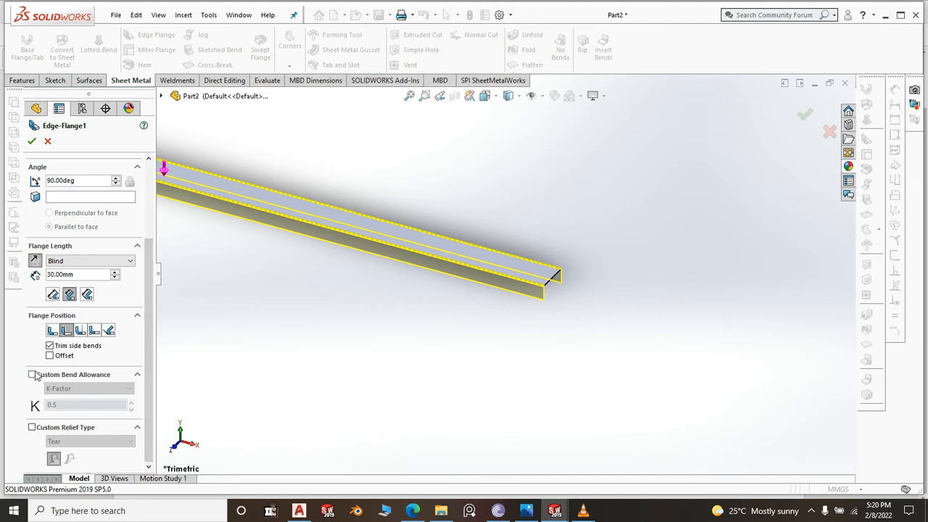
click(32, 427)
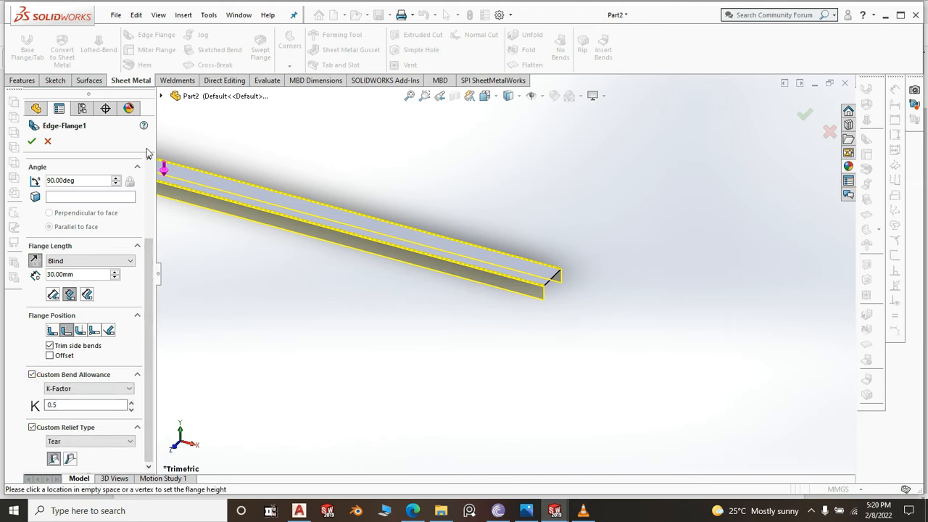
click(31, 142)
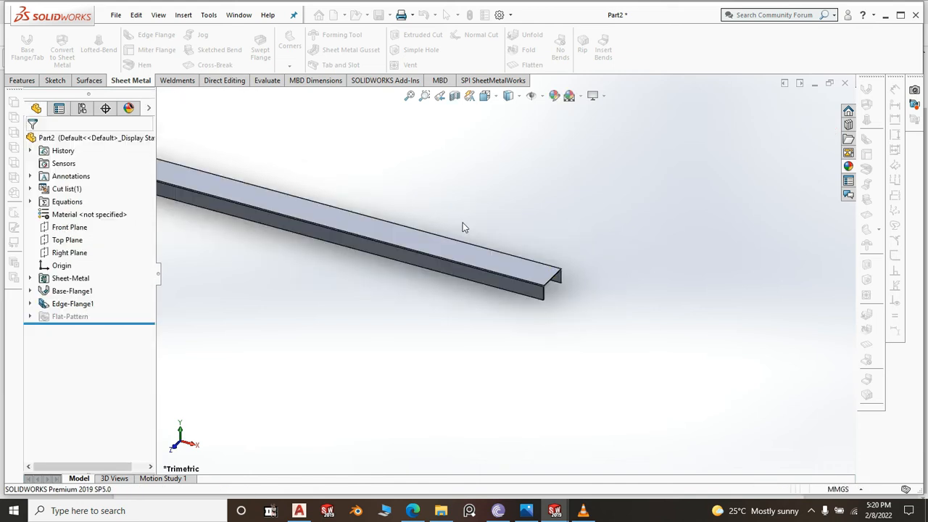
Examine the channel's underside at its open end
scroll(559, 259, up, 3)
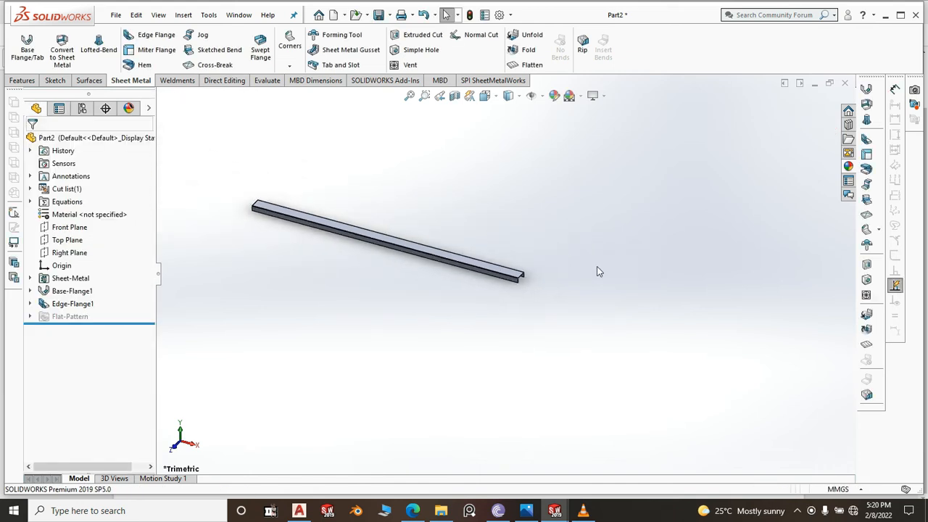
scroll(532, 299, down, 3)
middle_drag(531, 300, 435, 172)
scroll(399, 144, down, 3)
scroll(424, 139, down, 2)
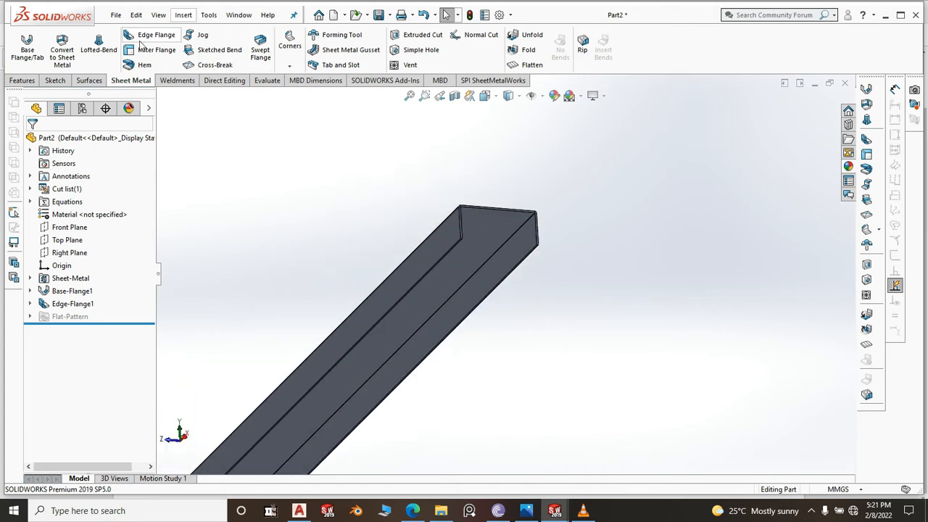
Start an edge flange on the free long edge of one channel leg with a blind length of 15 mm
click(465, 247)
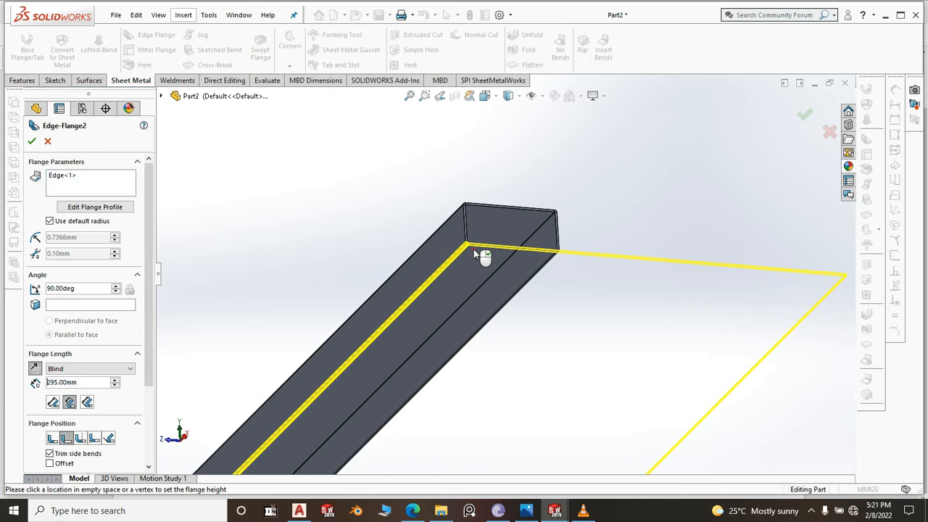
double_click(48, 383)
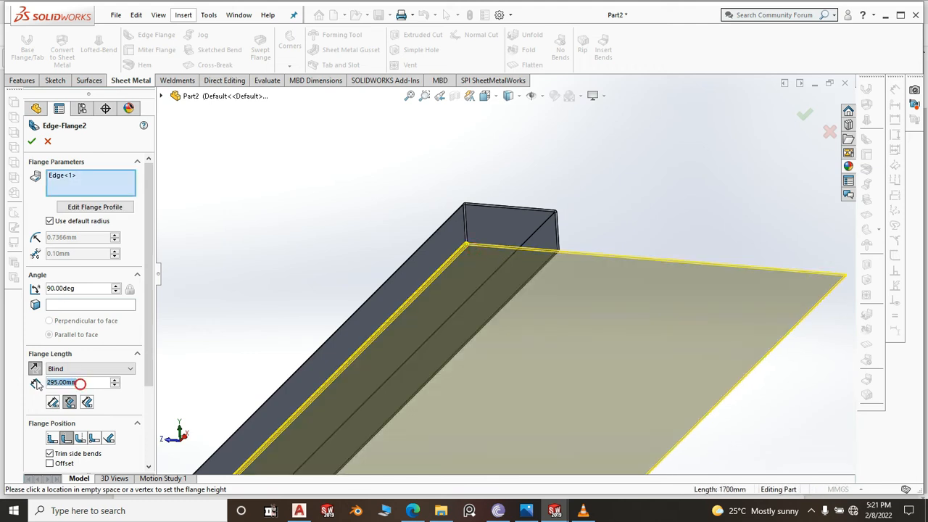
text(15)
mouse_move(96, 397)
click(154, 275)
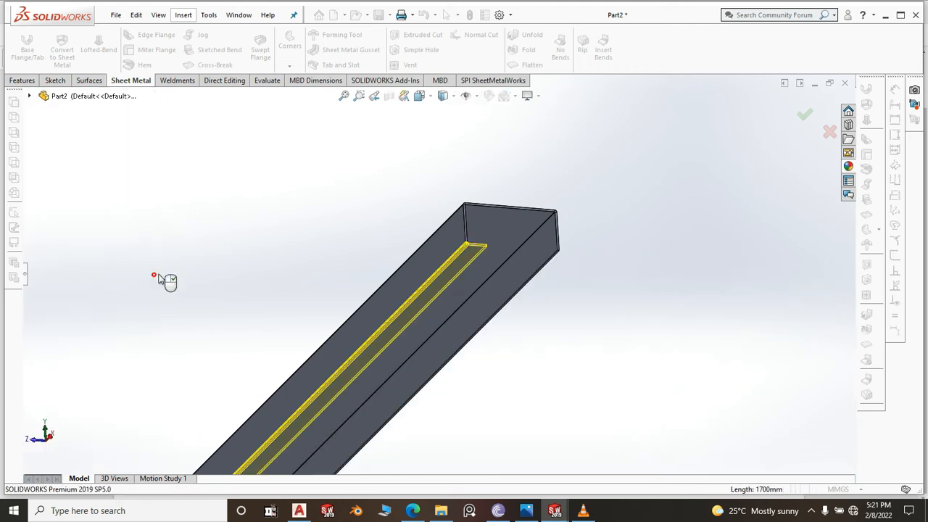
Add the opposite leg's free long edge to the edge flange and accept both inward-facing lips
scroll(537, 273, down, 3)
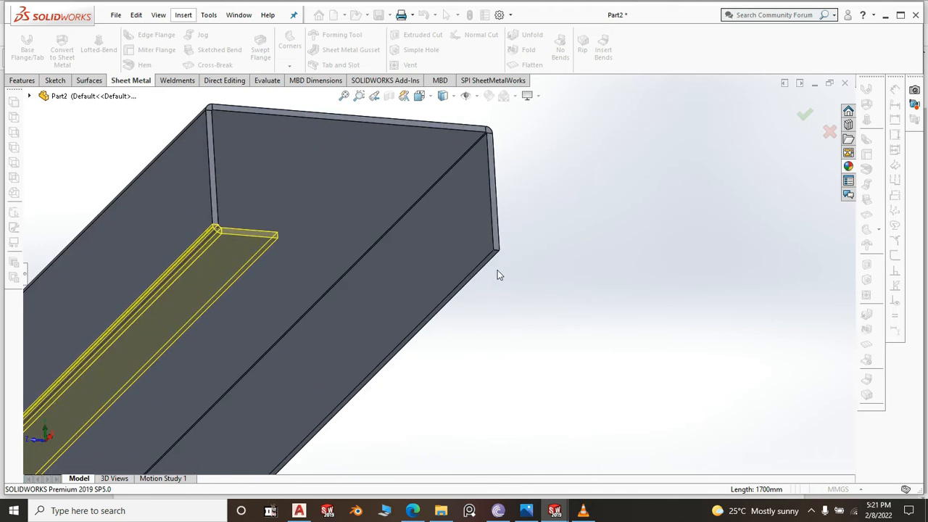
click(495, 255)
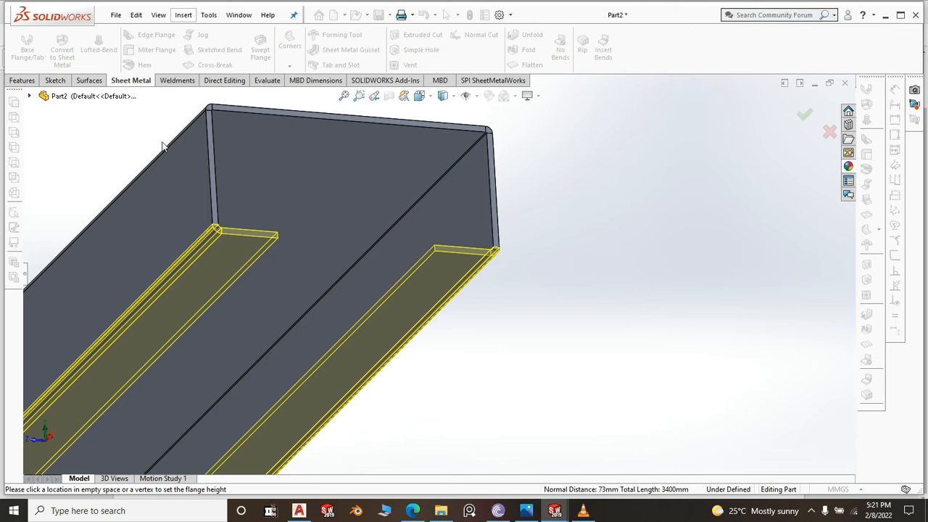
click(804, 118)
click(692, 240)
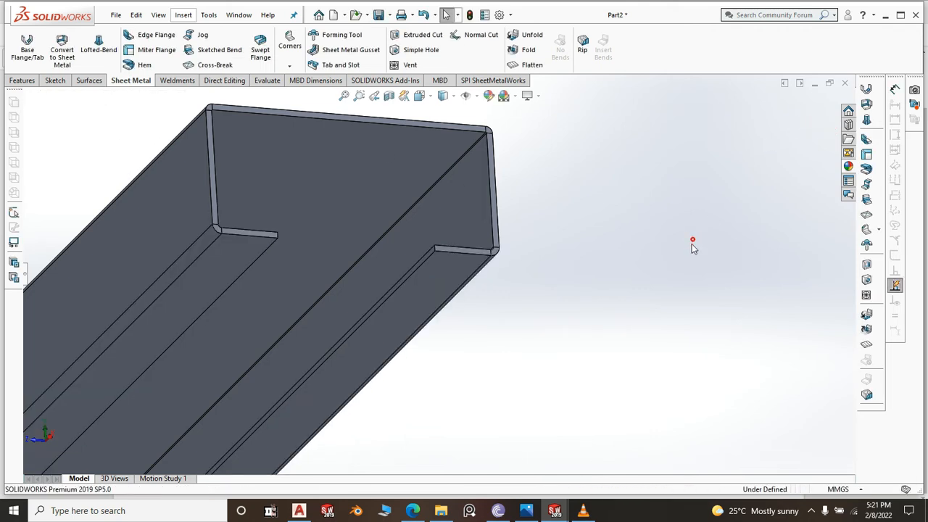
Measure the narrow end face of one inward-facing lip with the Measure tool
scroll(713, 315, up, 3)
middle_drag(545, 364, 490, 310)
scroll(490, 310, up, 2)
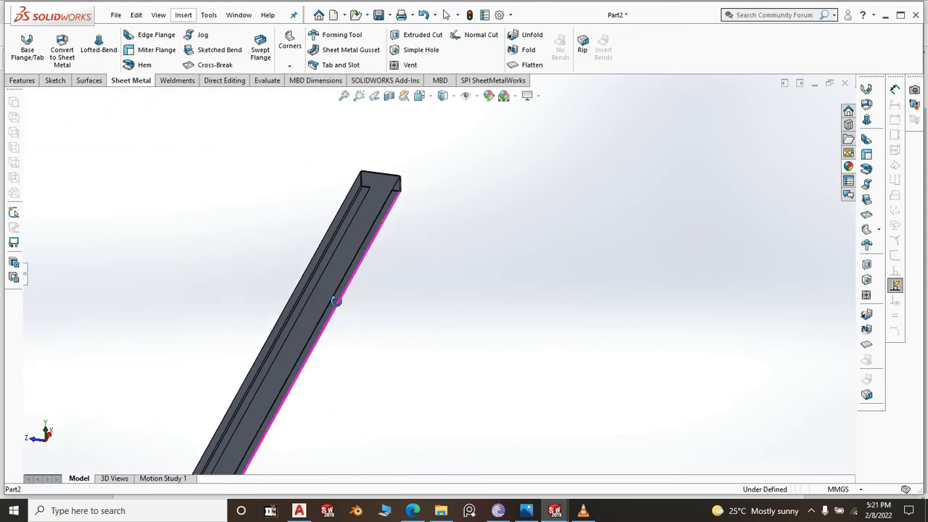
middle_drag(335, 300, 382, 242)
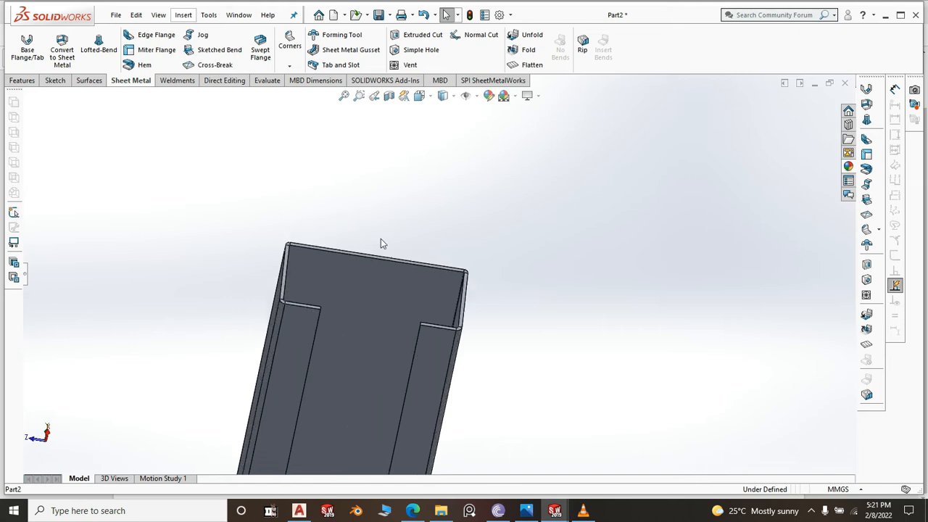
middle_drag(520, 255, 503, 216)
scroll(492, 312, down, 2)
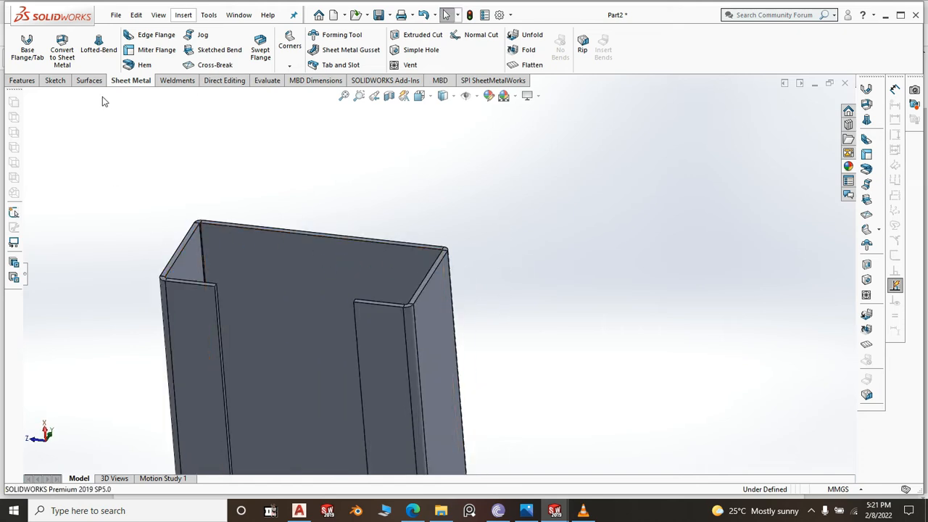
click(209, 16)
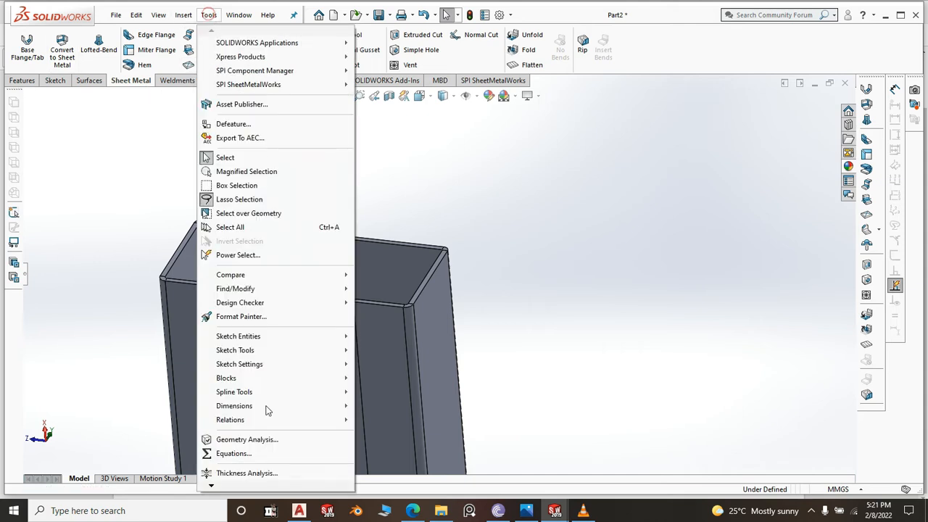
mouse_move(215, 491)
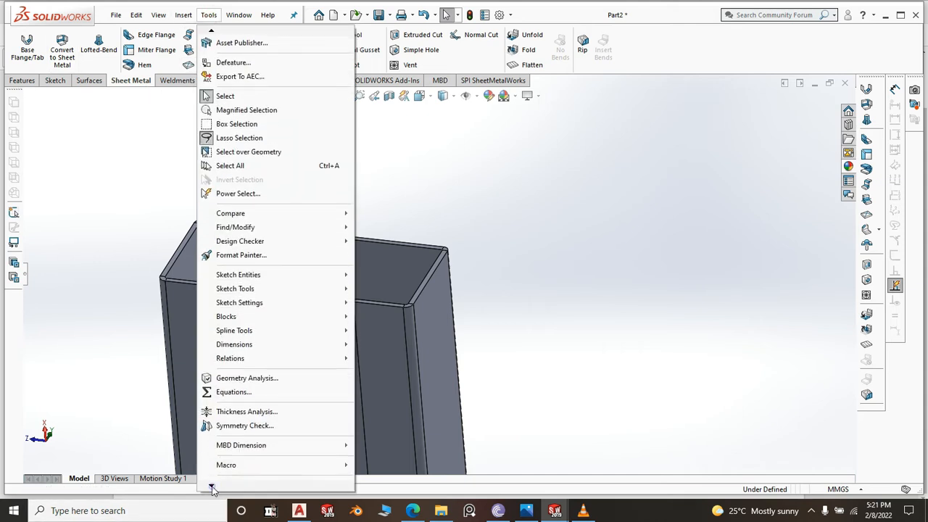
mouse_move(239, 437)
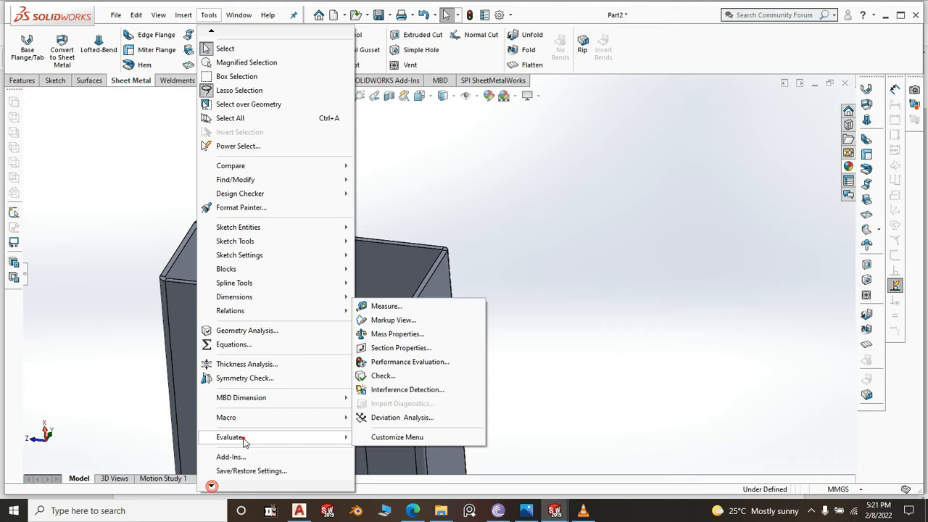
click(389, 307)
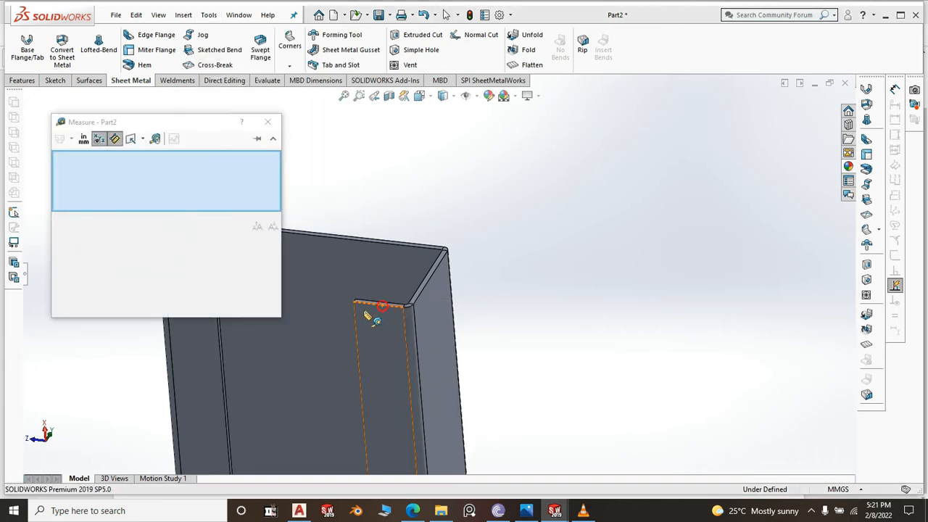
scroll(580, 267, up, 2)
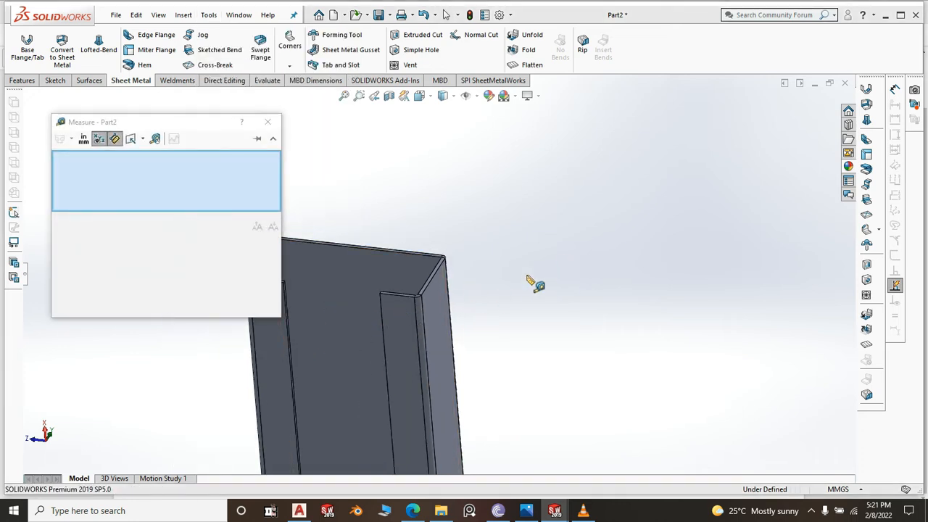
scroll(355, 297, up, 2)
scroll(382, 303, down, 6)
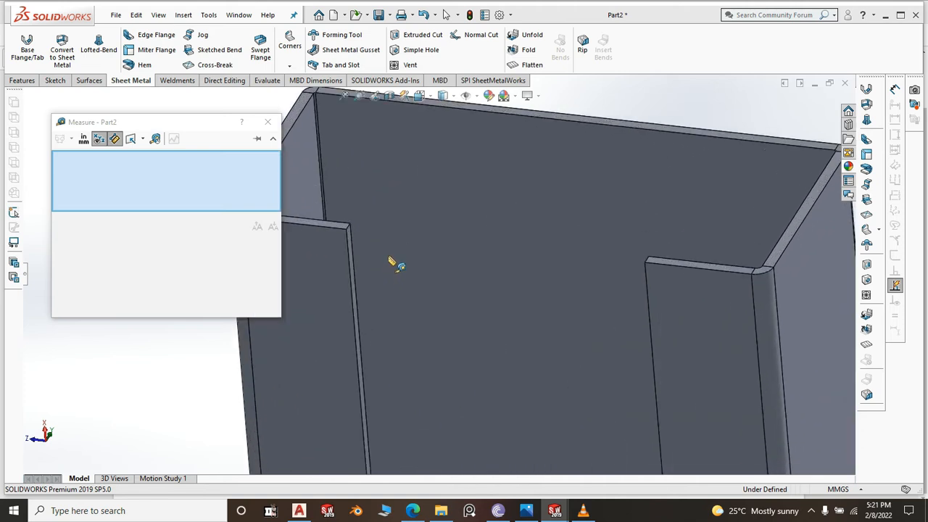
scroll(395, 265, down, 2)
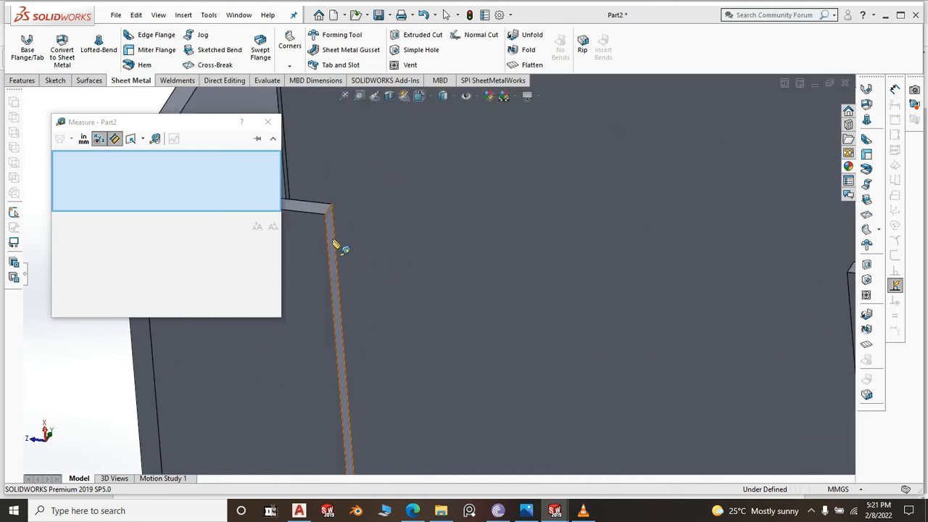
click(335, 247)
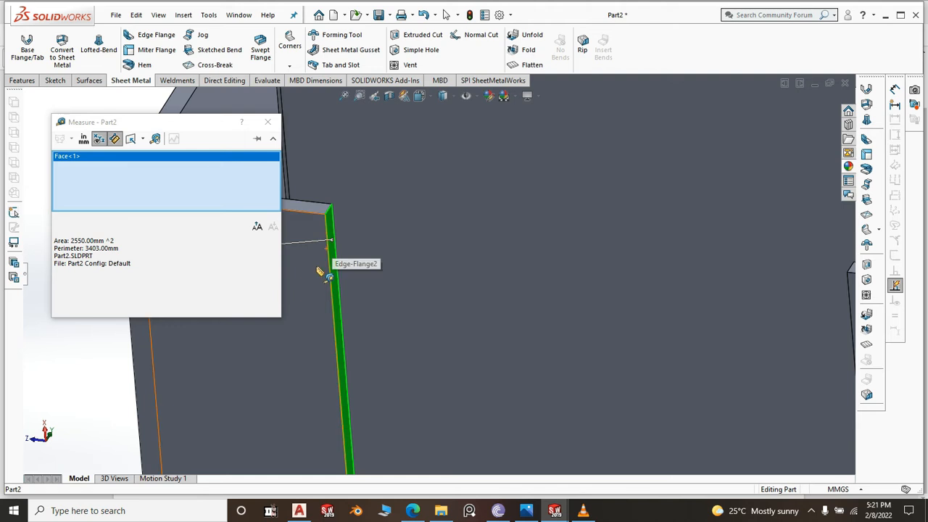
Measure the gap to the opposite lip's facing narrow face and close the Measure tool
scroll(330, 276, up, 4)
middle_drag(473, 166, 622, 289)
scroll(621, 275, down, 3)
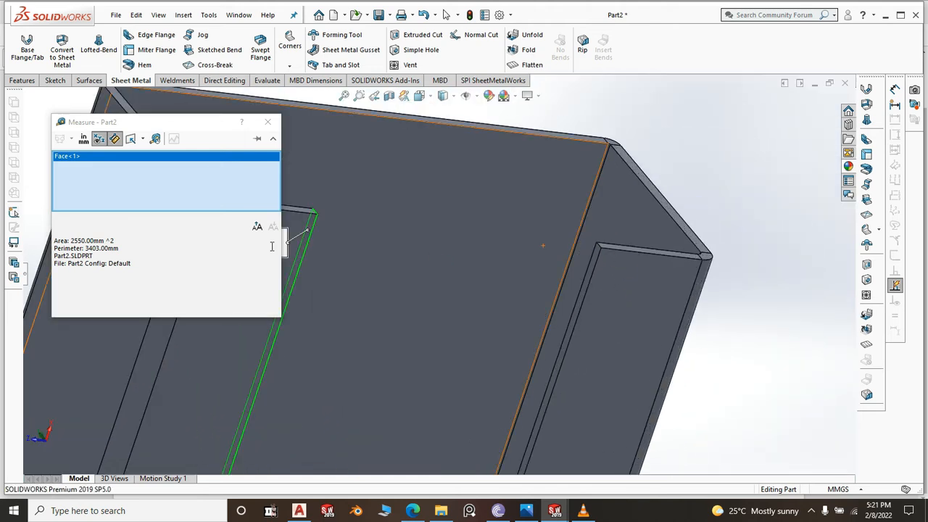
scroll(595, 257, down, 2)
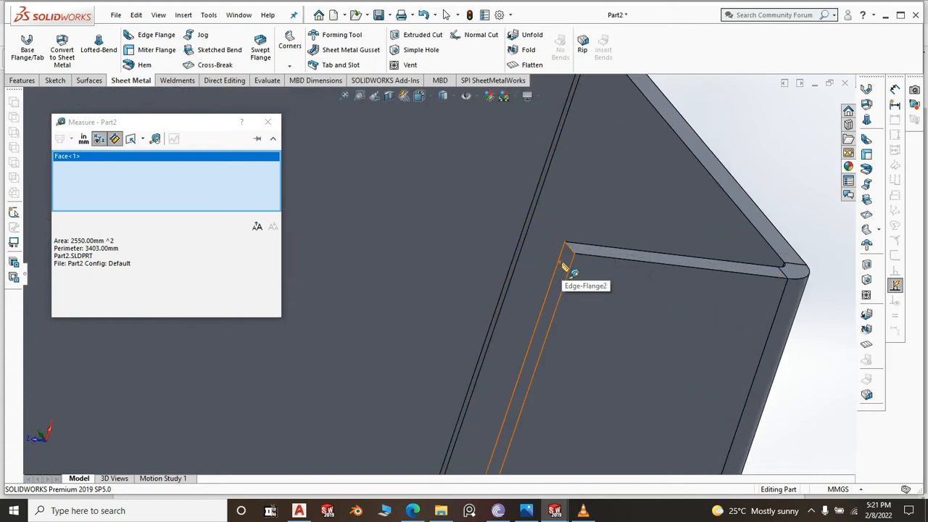
click(564, 263)
drag(106, 249, 126, 253)
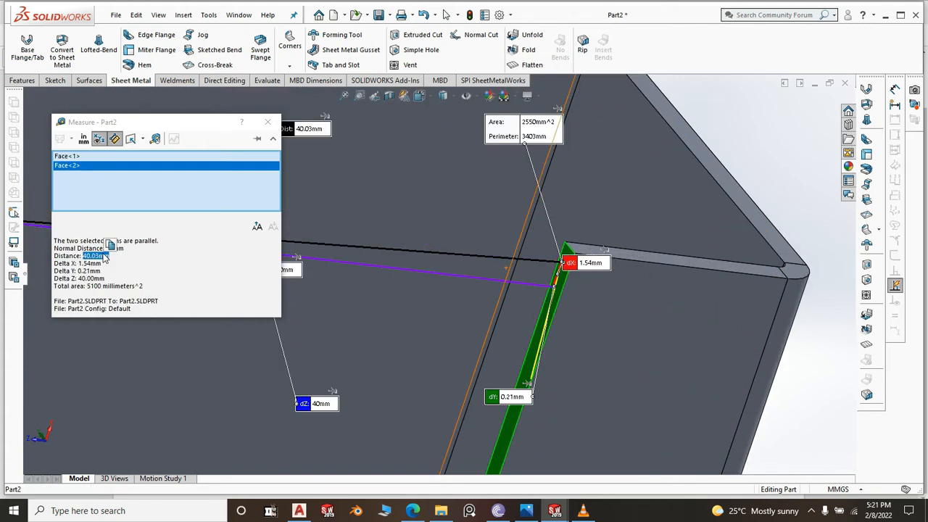
click(125, 249)
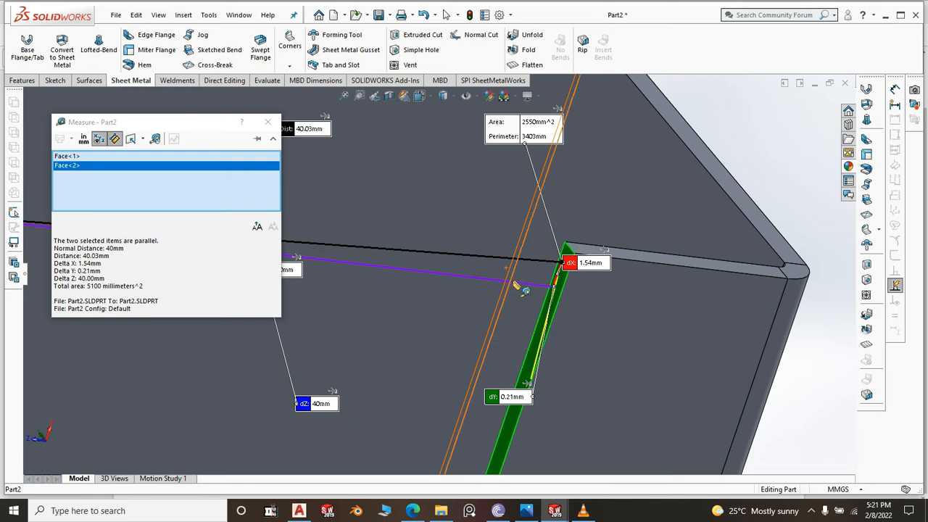
scroll(573, 288, up, 5)
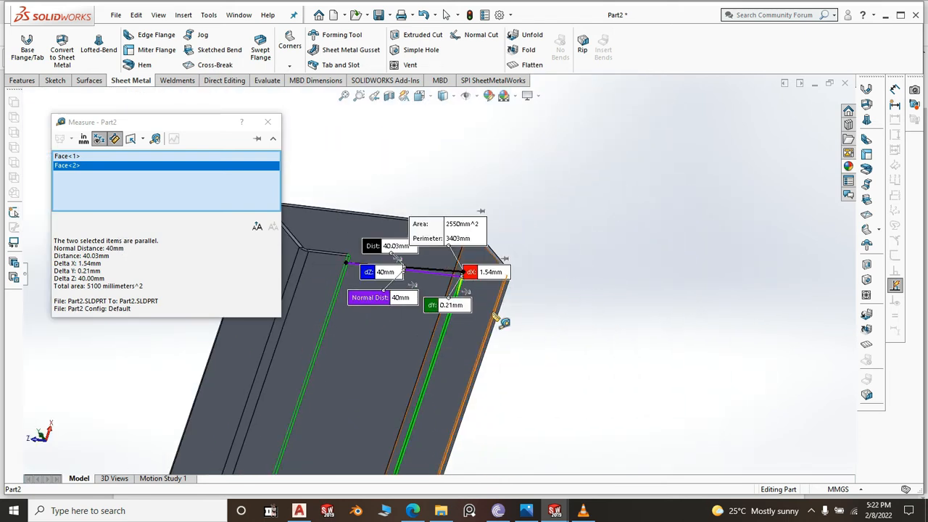
middle_drag(592, 305, 624, 278)
click(272, 127)
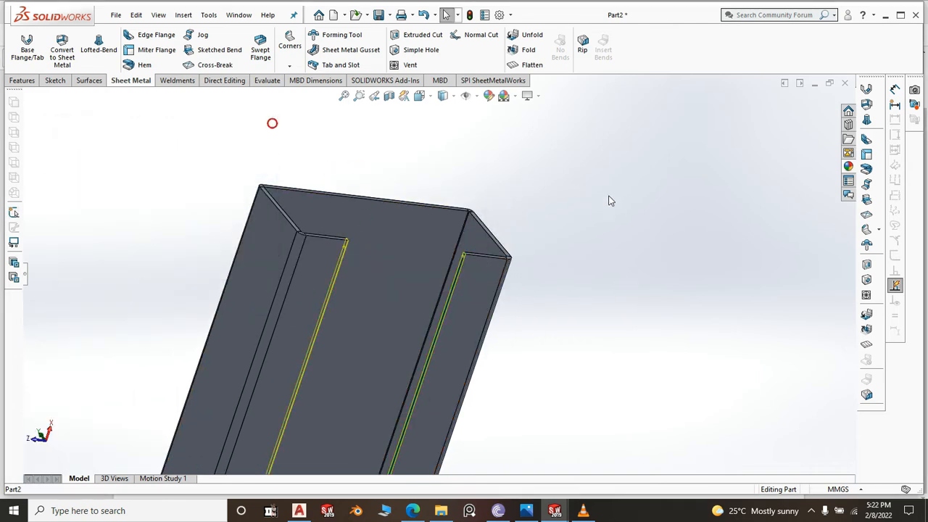
Examine the channel's open end, web face and inward-facing lips, and show the whole part in isometric view
scroll(423, 276, down, 5)
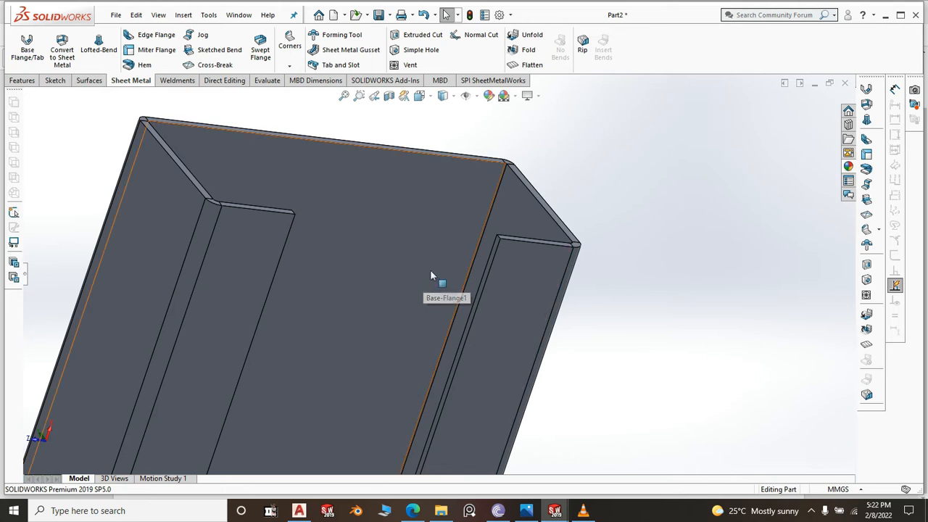
scroll(502, 238, up, 3)
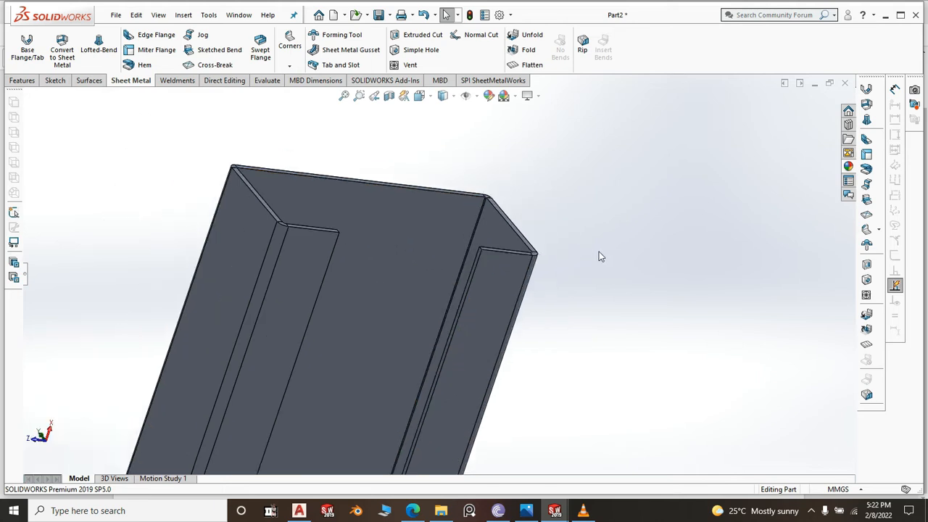
click(403, 231)
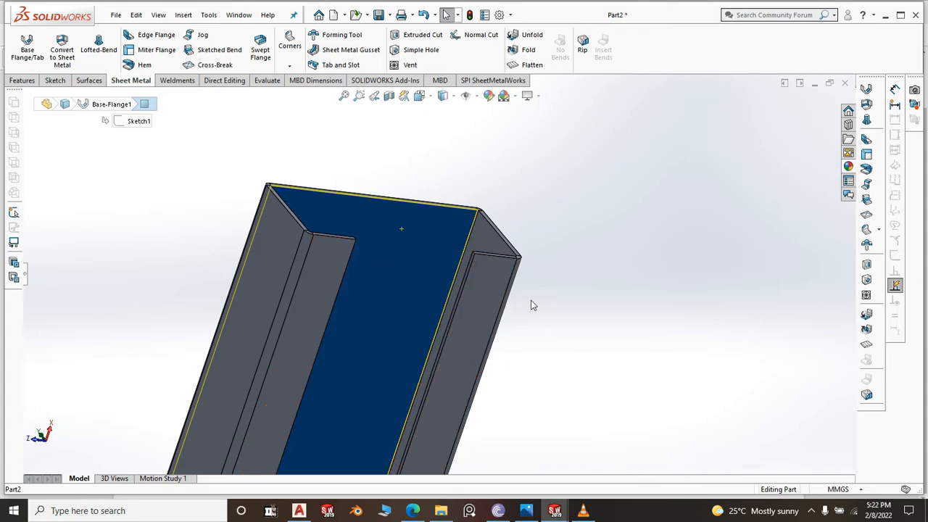
scroll(615, 280, up, 6)
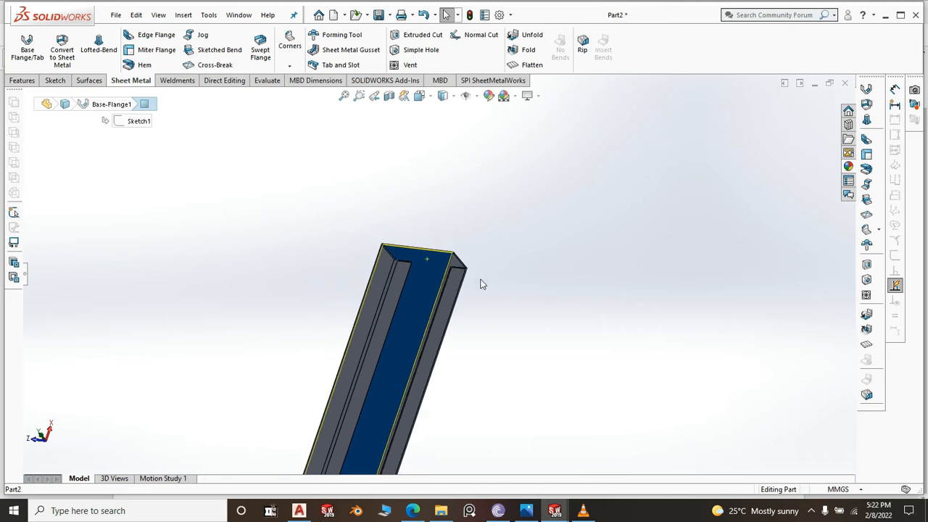
scroll(440, 303, down, 3)
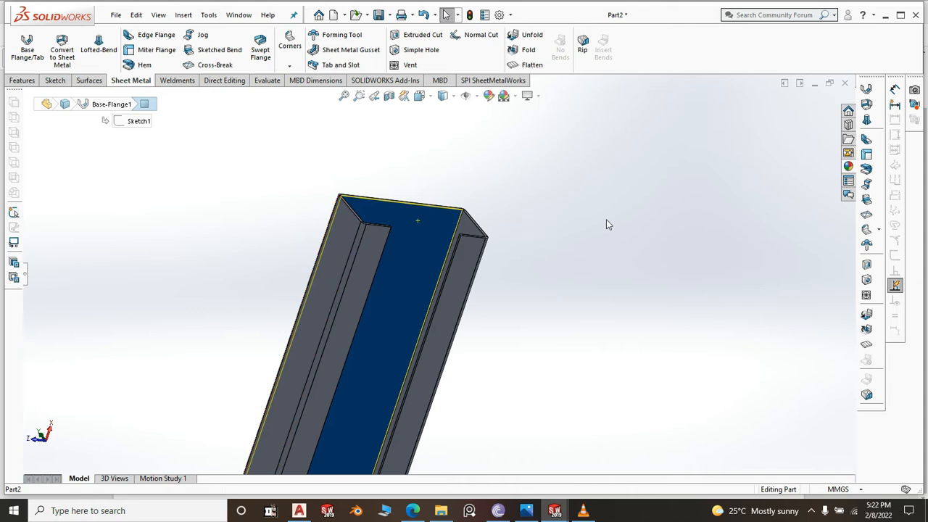
scroll(506, 251, up, 2)
scroll(413, 260, down, 1)
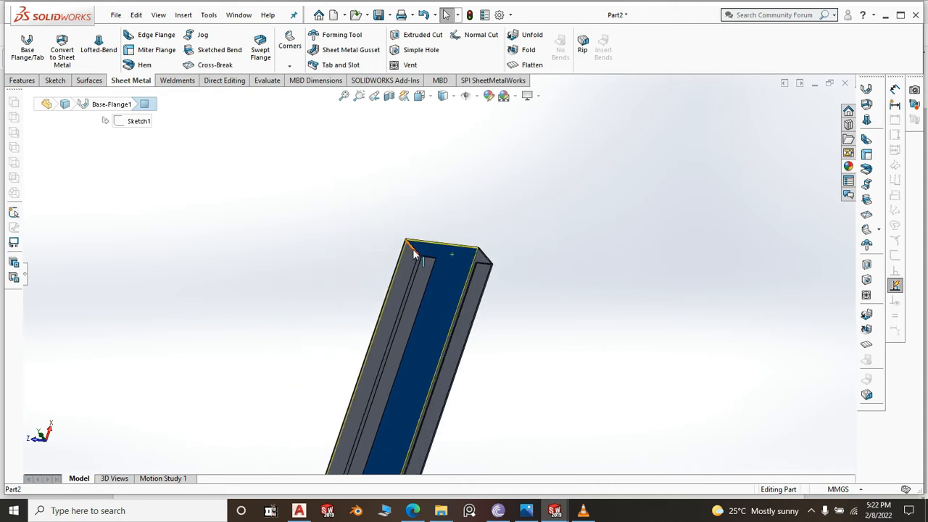
scroll(413, 258, down, 2)
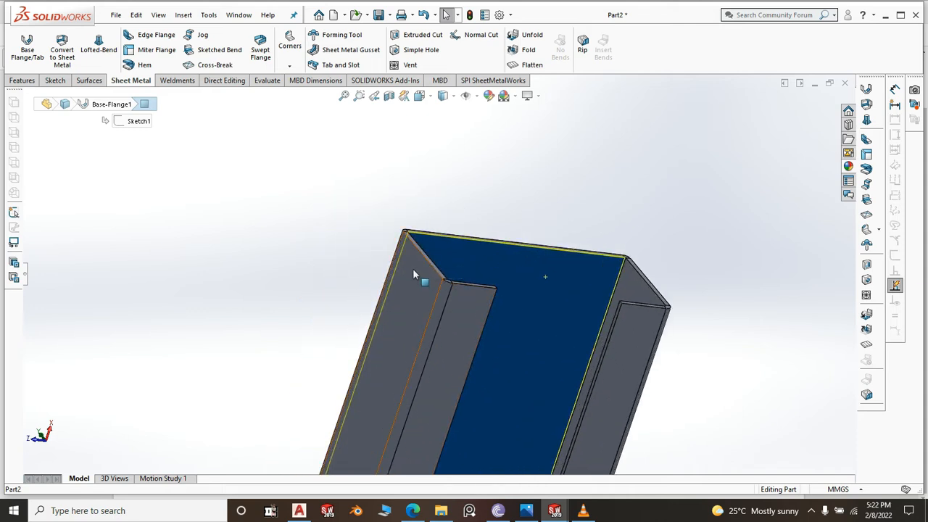
scroll(426, 262, up, 2)
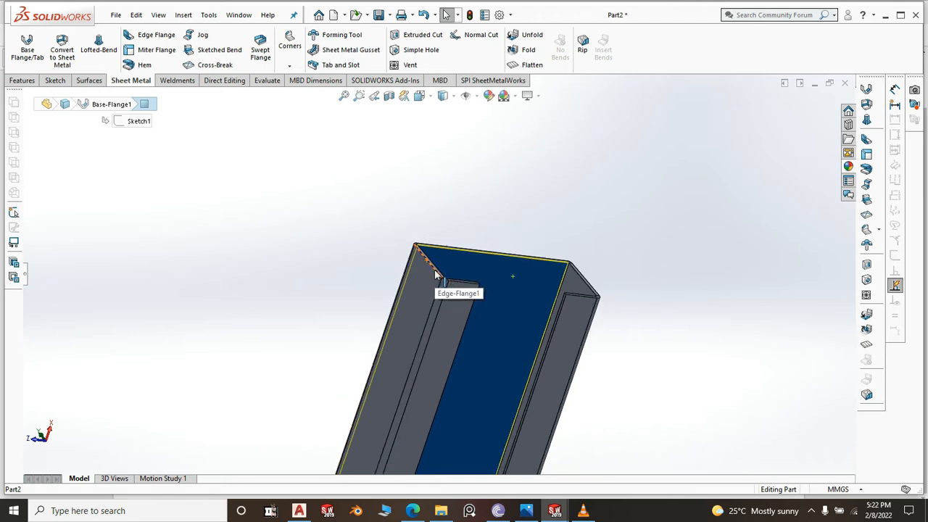
click(597, 245)
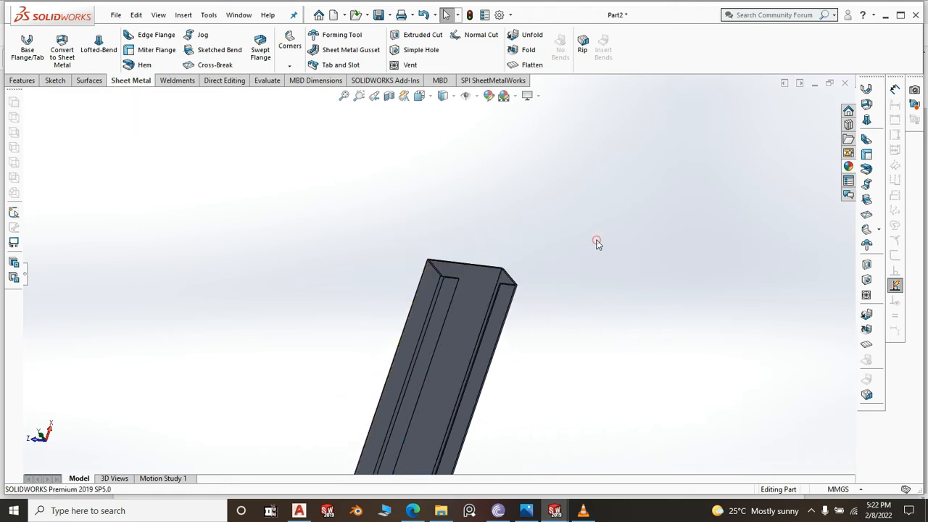
key(space)
click(697, 286)
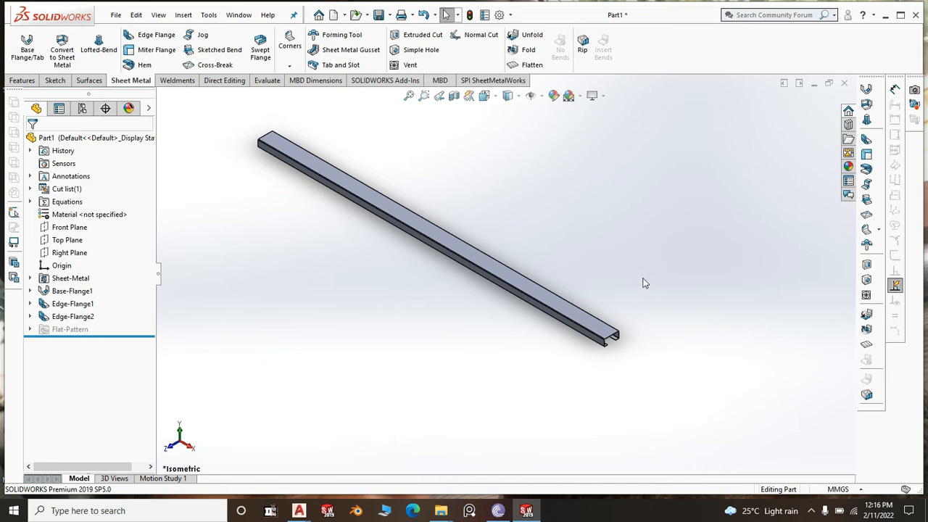
Apply the polished steel appearance from the Metal > Steel library to the whole channel part
click(850, 168)
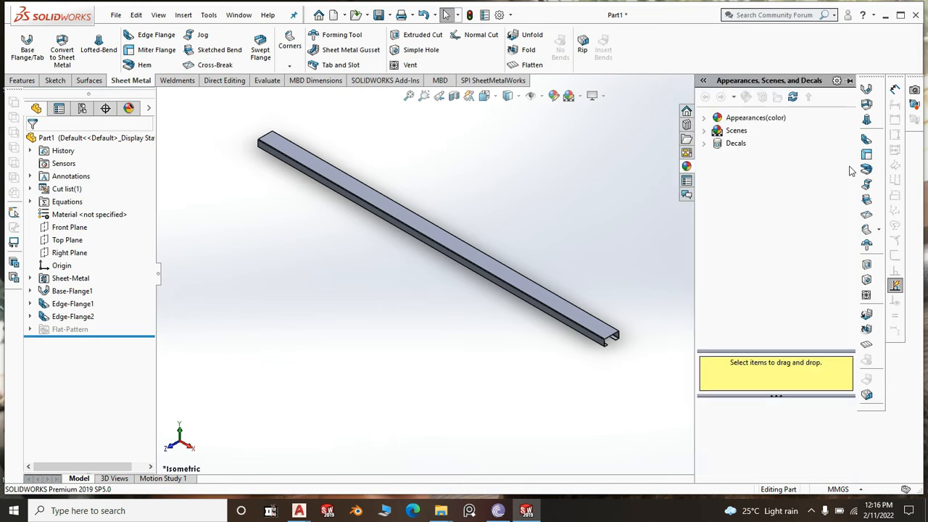
click(708, 119)
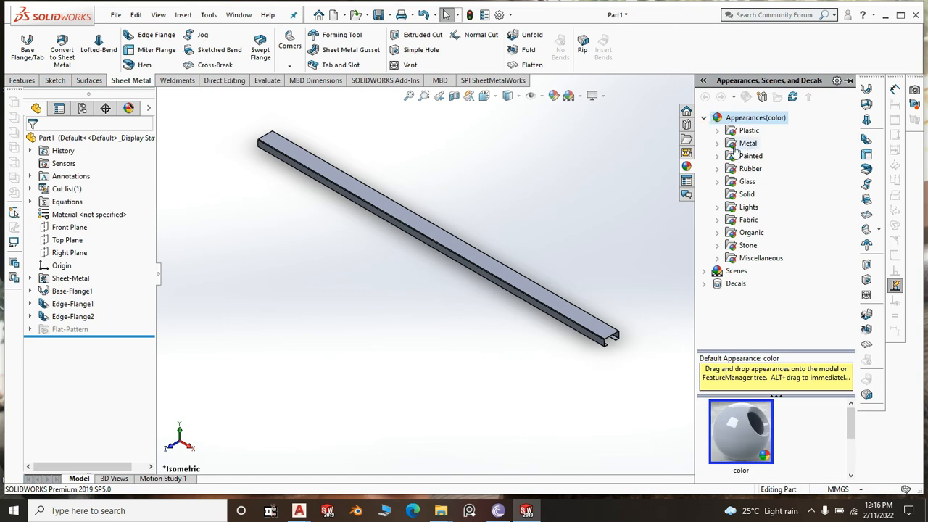
click(718, 145)
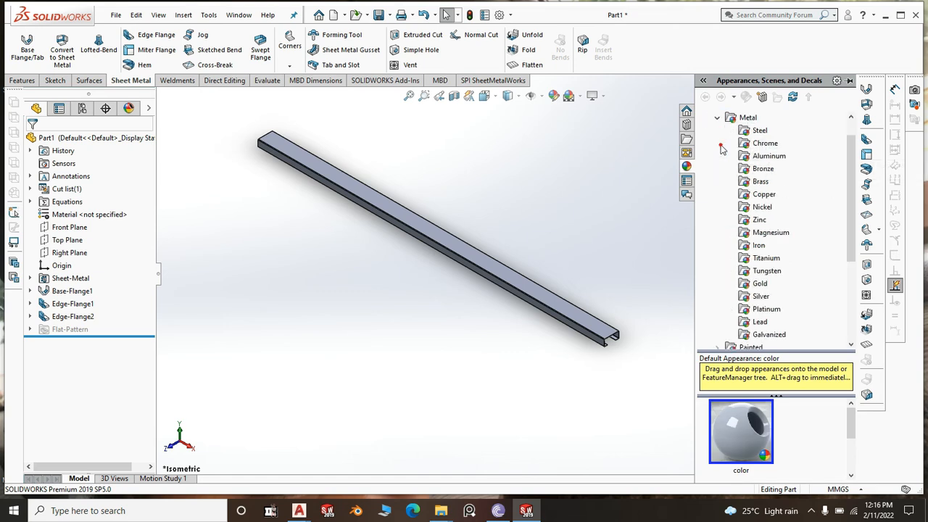
click(763, 133)
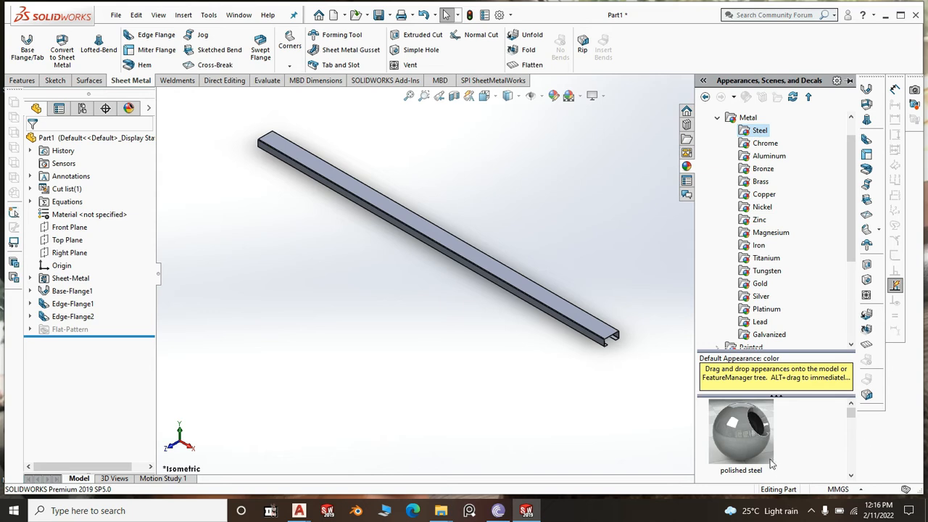
right_click(740, 434)
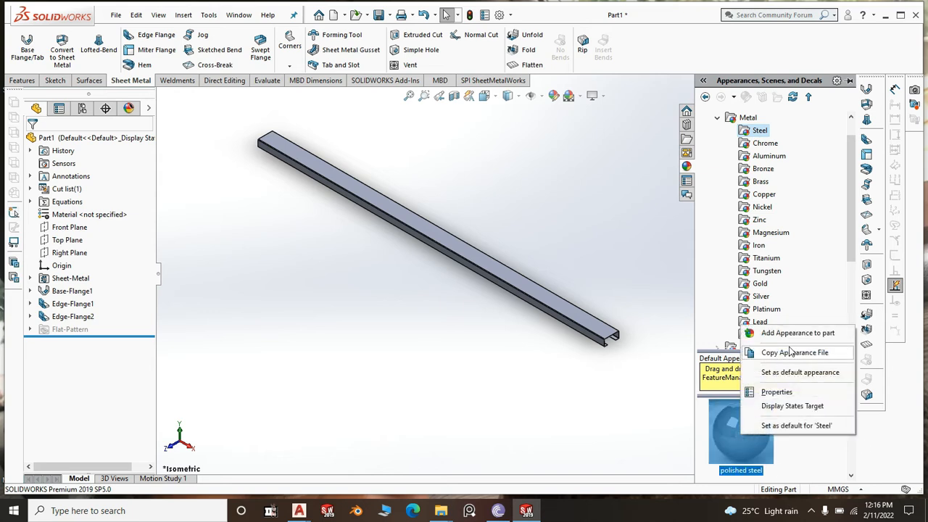
click(792, 334)
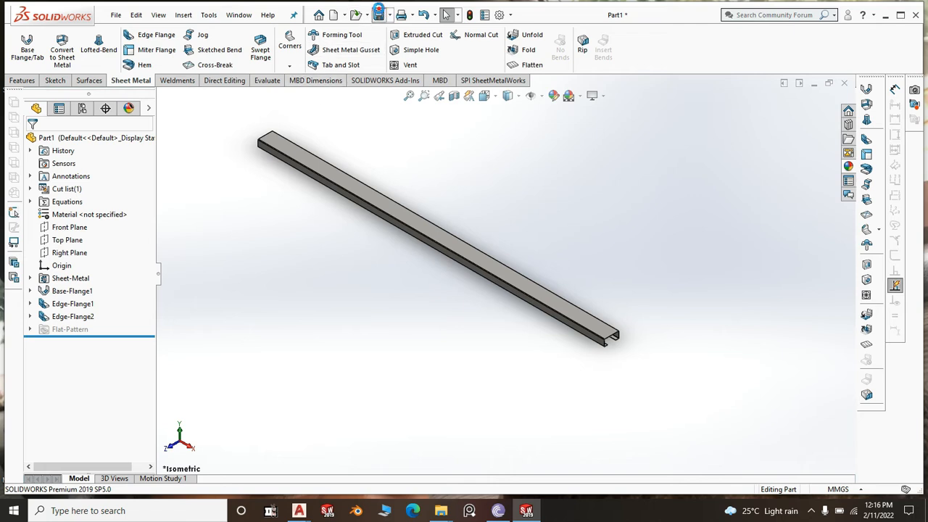
Save the part as "2. GR2 - Channel" in the Projects > Solid Works Tutorial > GR 1 folder
click(379, 14)
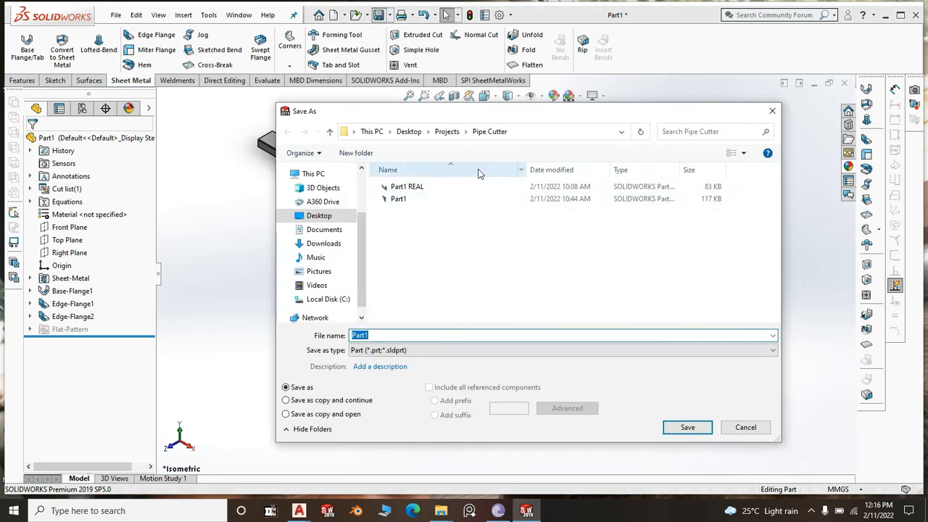
click(457, 135)
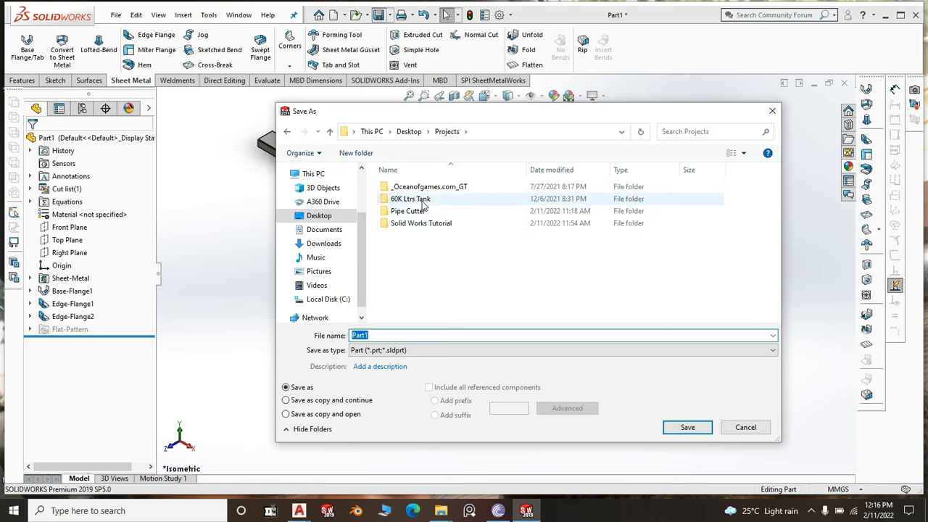
double_click(415, 229)
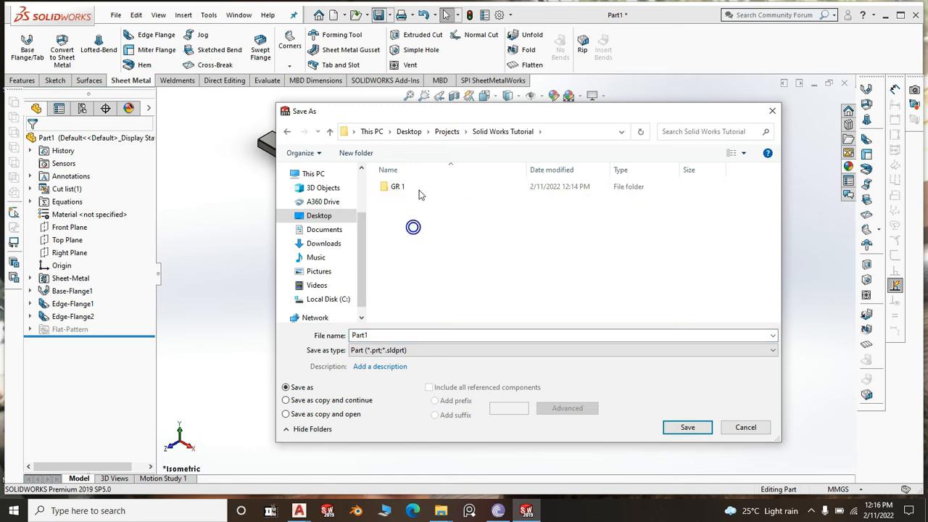
double_click(404, 189)
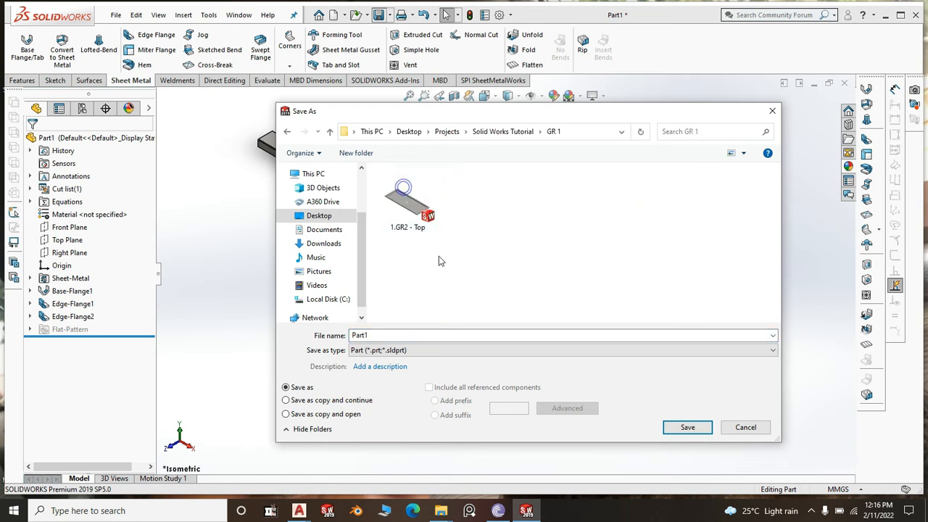
double_click(384, 335)
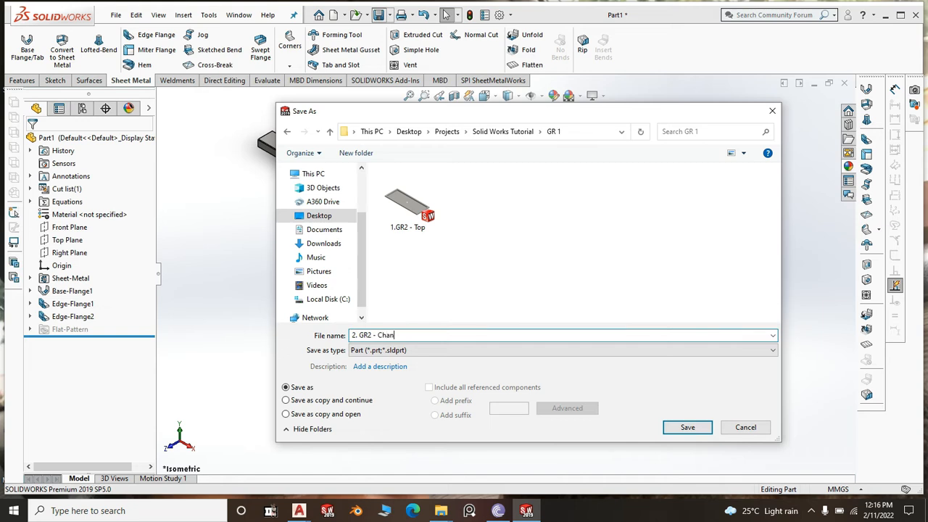
click(699, 427)
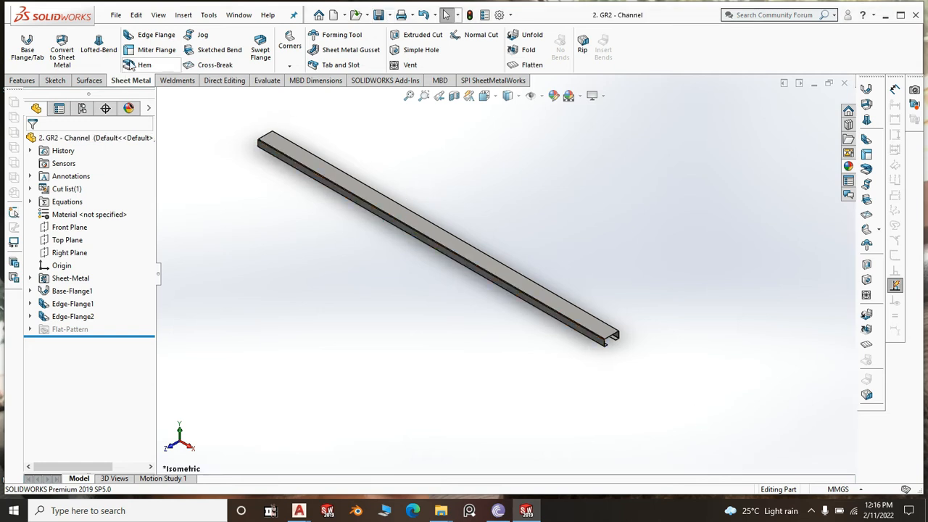
Create a new assembly and insert the part "1.GR2 - Top" at its origin as the first component
click(115, 16)
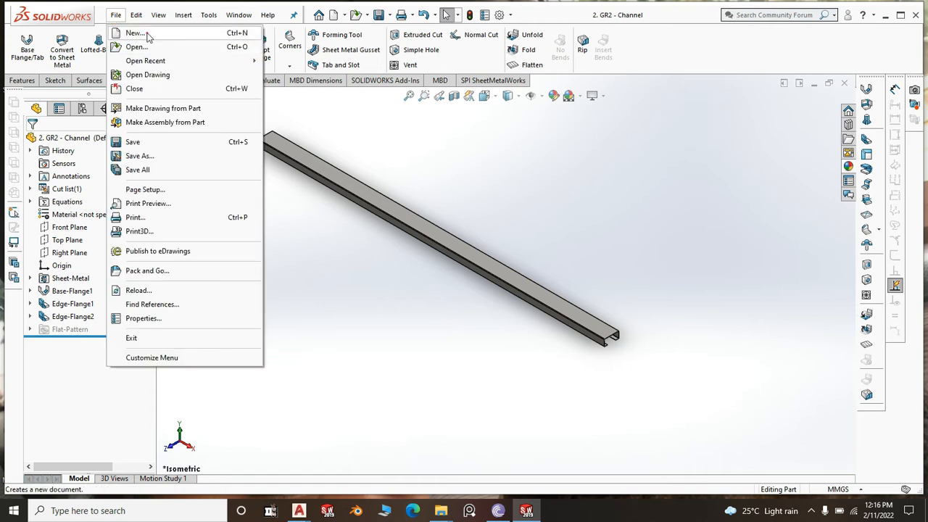
click(136, 33)
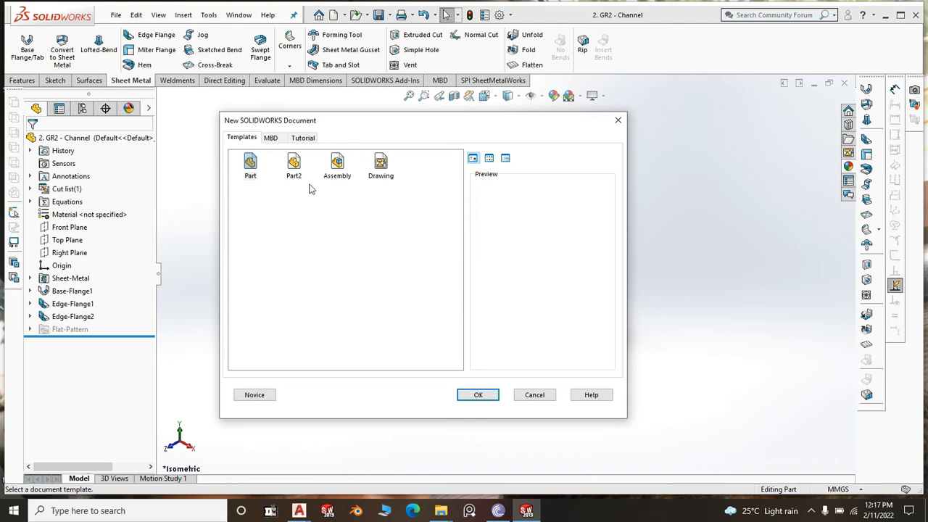
click(338, 167)
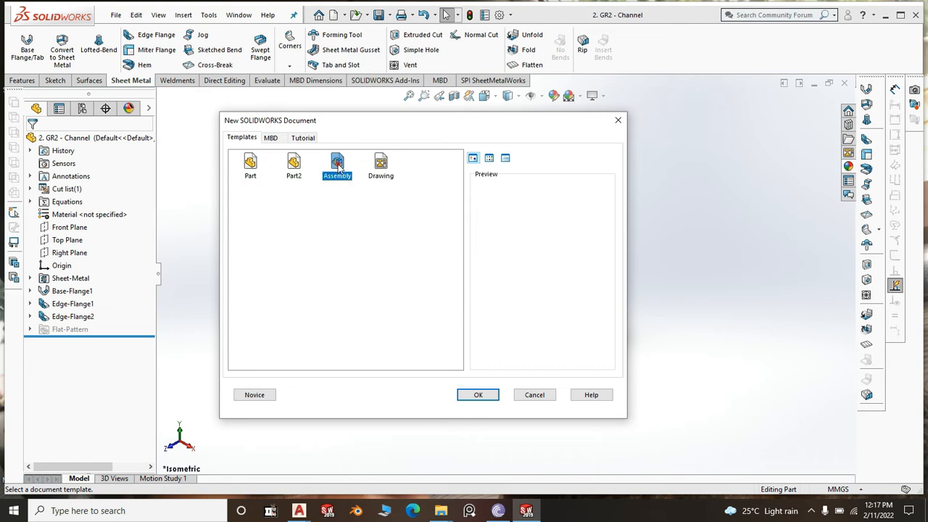
click(478, 394)
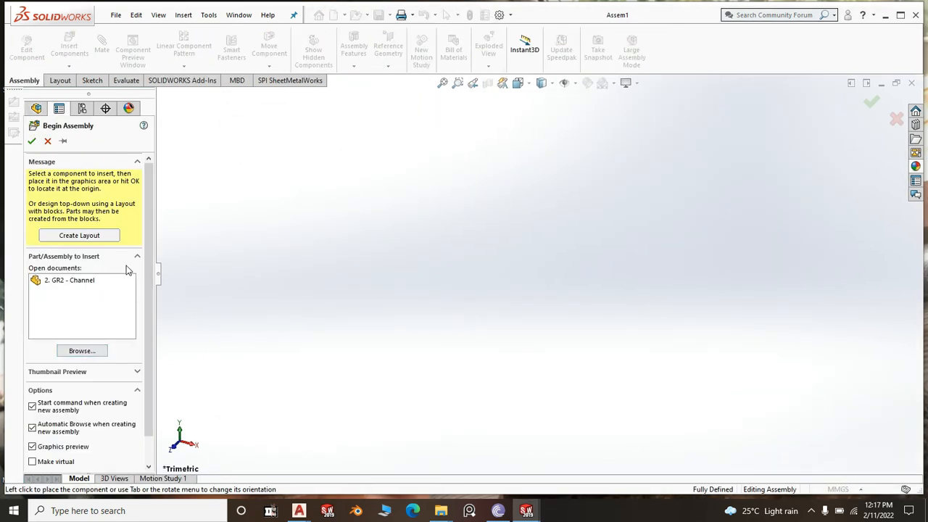
click(80, 351)
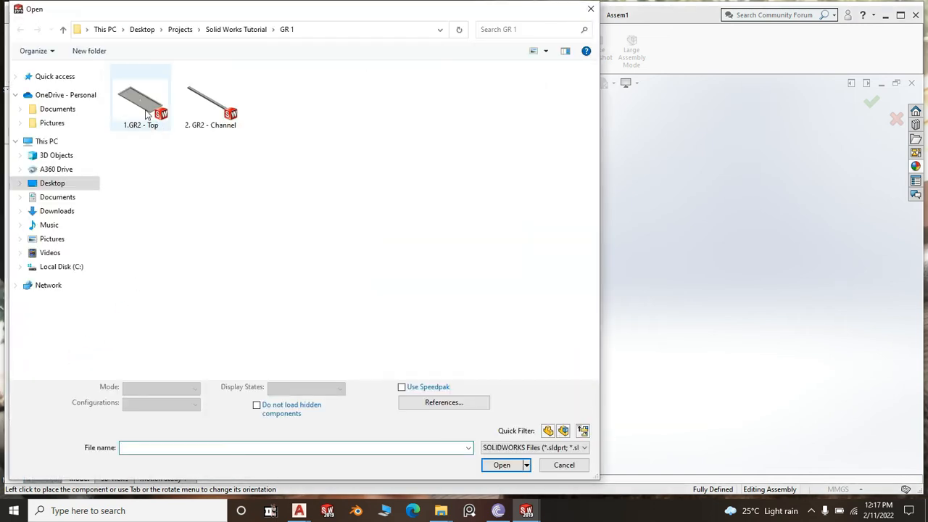
click(145, 107)
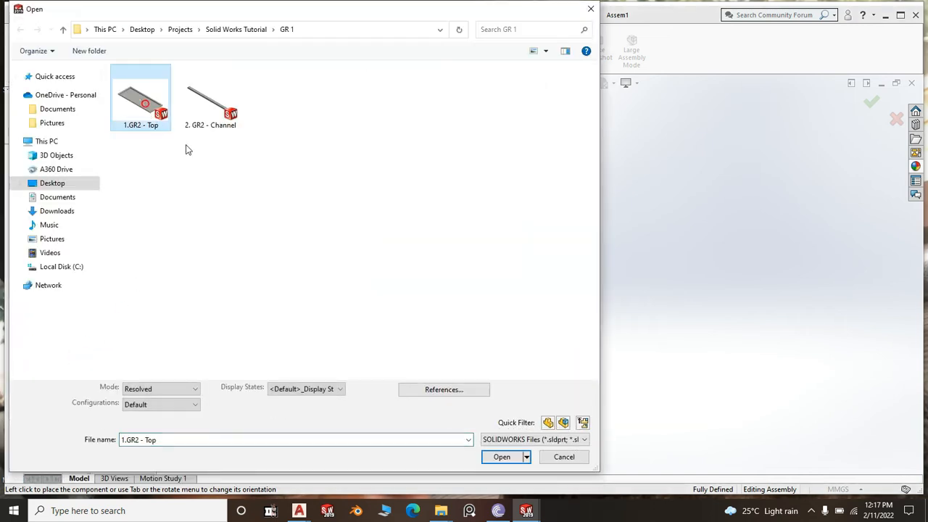
click(509, 462)
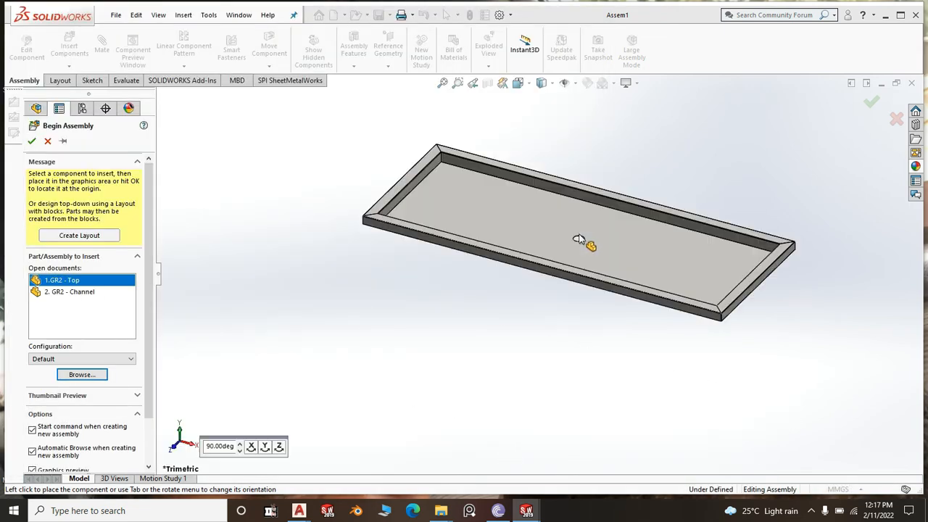
click(31, 141)
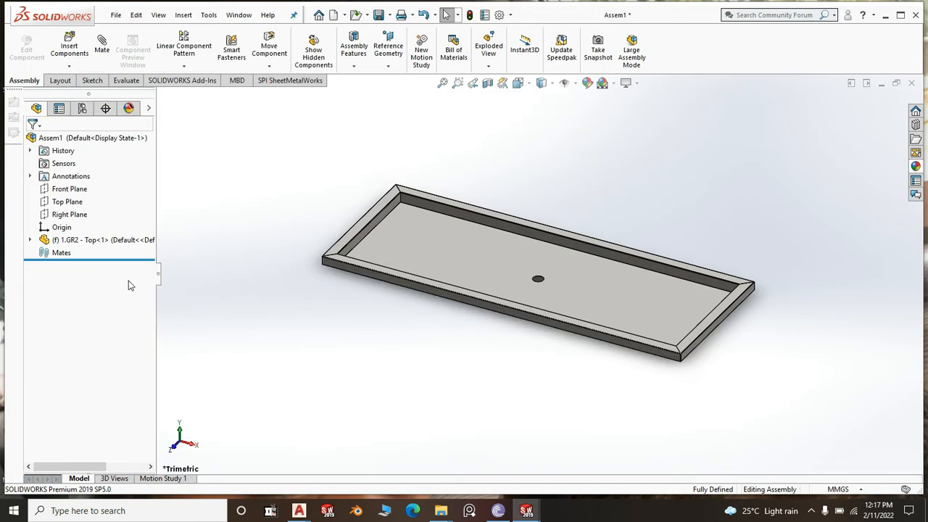
Insert the "2. GR2 - Channel" part and place it freely alongside the top's front long edge
click(69, 45)
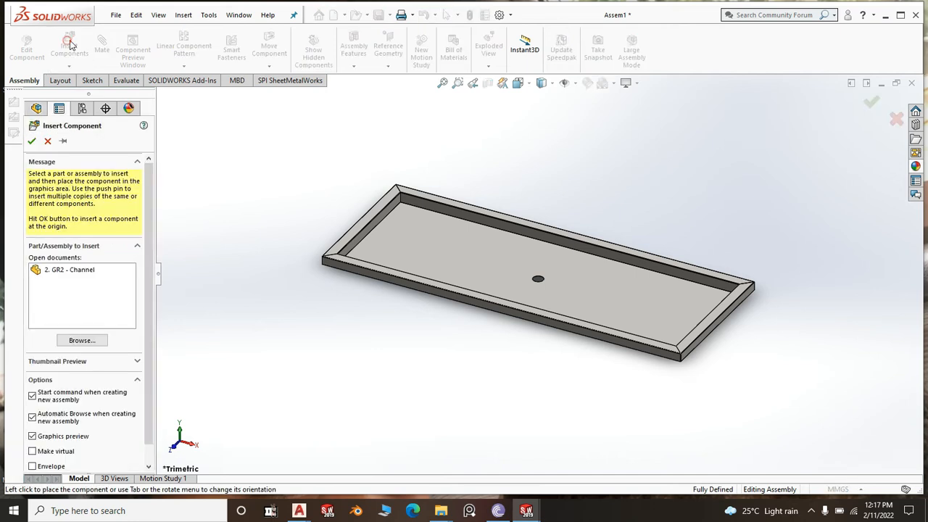
click(69, 270)
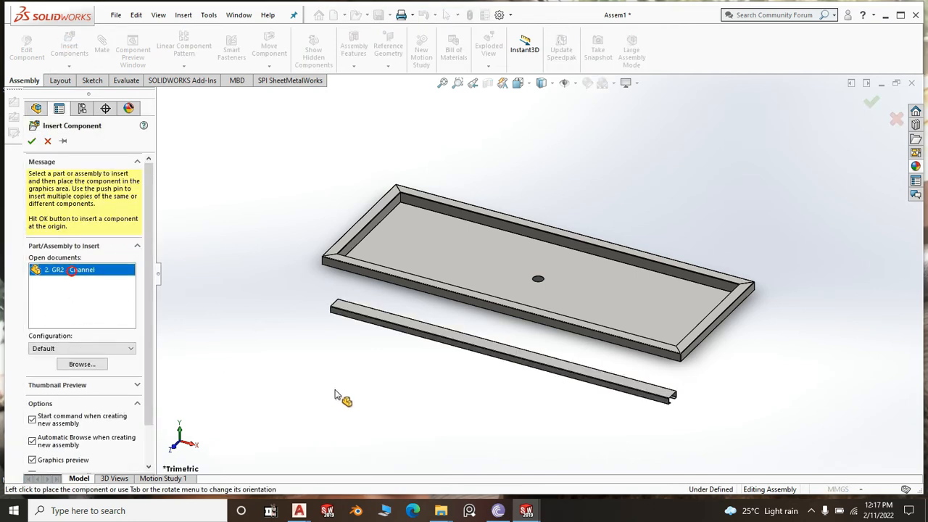
click(410, 376)
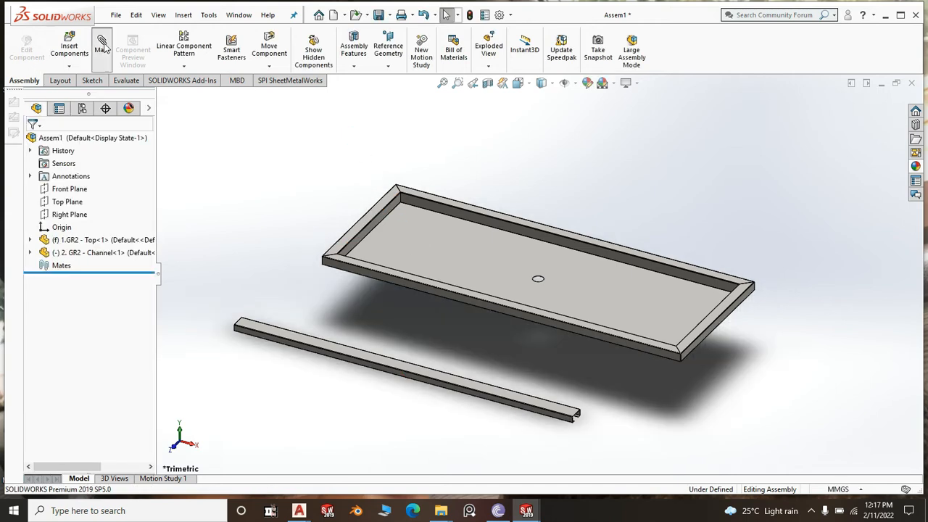
Mate the channel's outer web face coincident with the flat underside of the top
scroll(555, 391, down, 5)
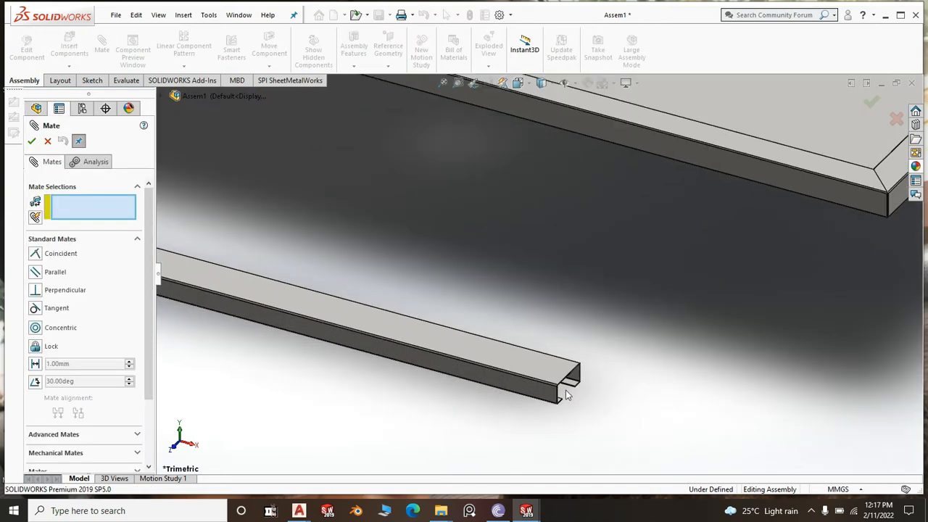
click(544, 367)
scroll(631, 388, up, 3)
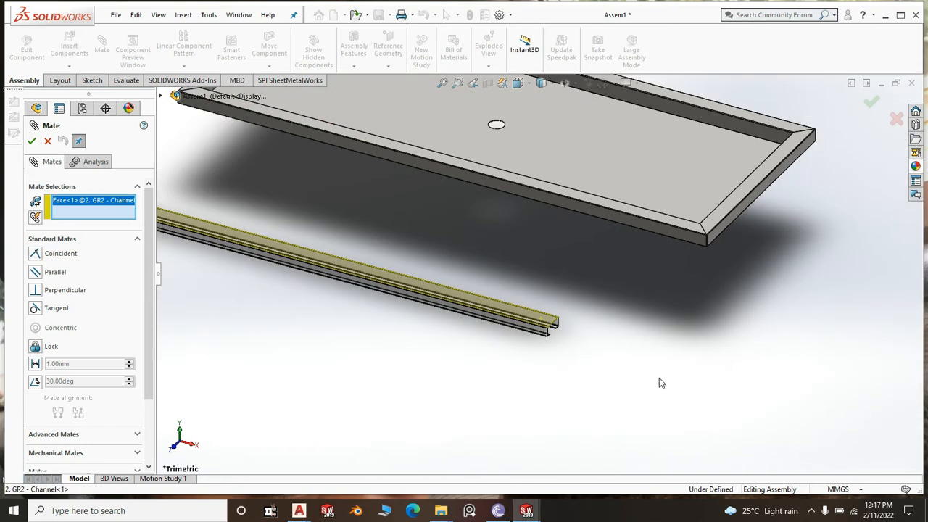
middle_drag(659, 378, 569, 250)
scroll(559, 264, down, 4)
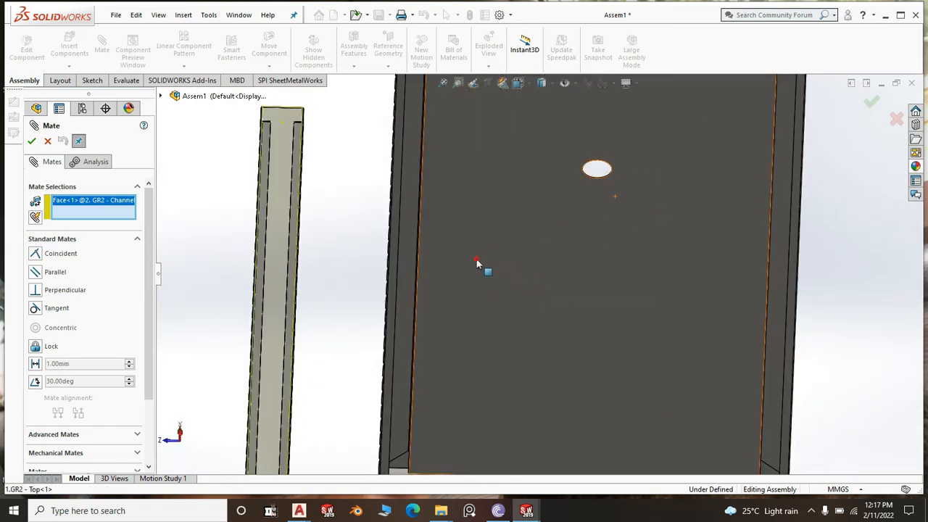
click(476, 263)
key(Return)
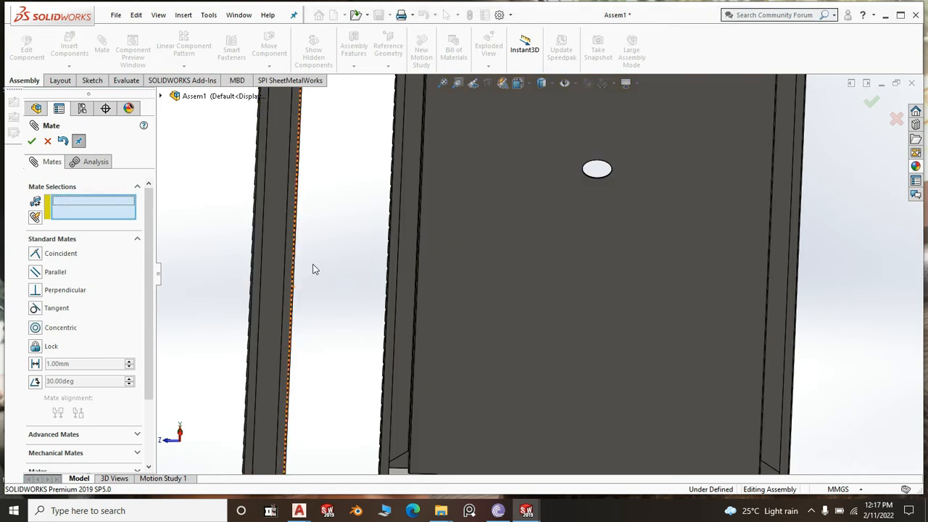
Mate the channel's long outer leg face coincident with the narrow long side face bordering the top's underside
scroll(315, 266, up, 5)
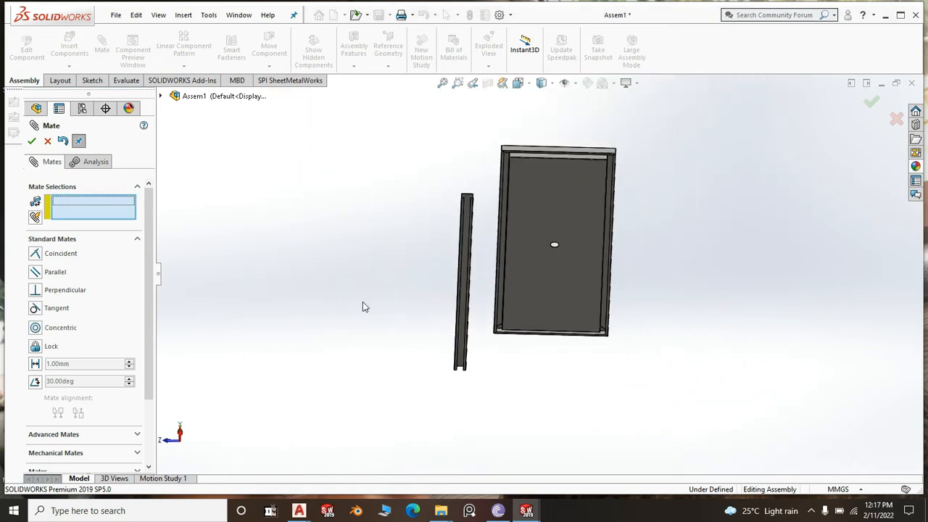
middle_drag(406, 295, 436, 303)
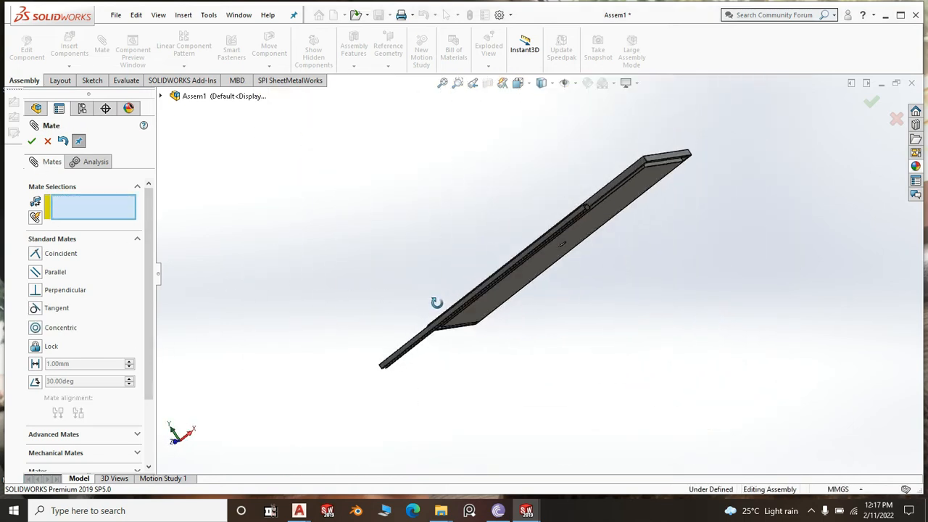
scroll(539, 203, down, 6)
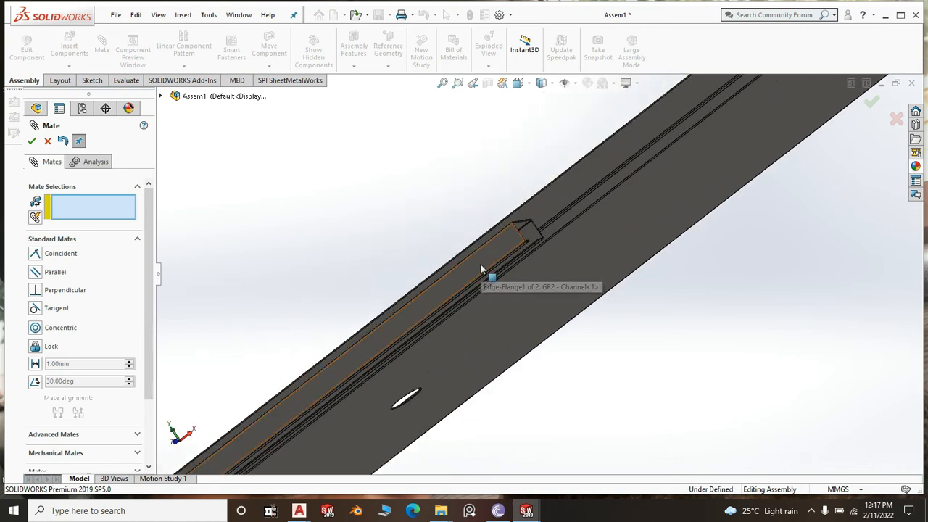
click(483, 267)
middle_drag(527, 290, 572, 163)
scroll(573, 169, down, 5)
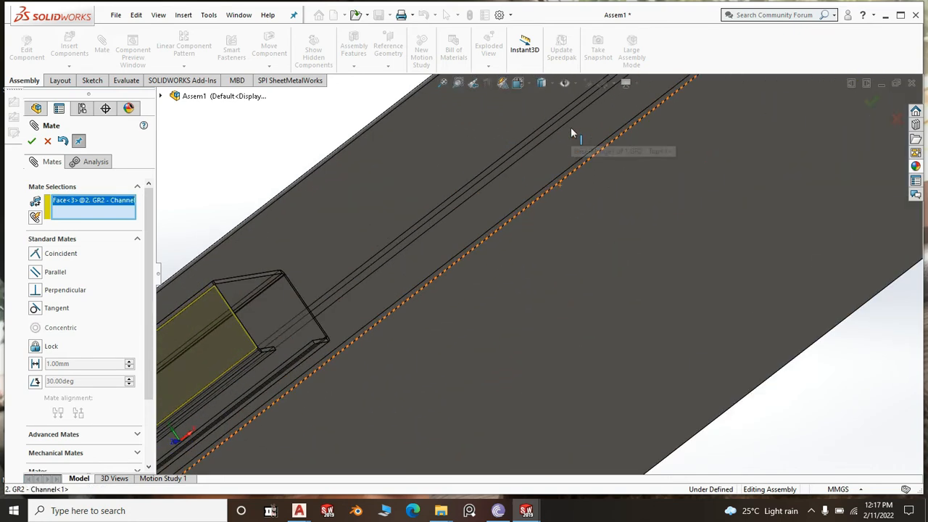
click(555, 183)
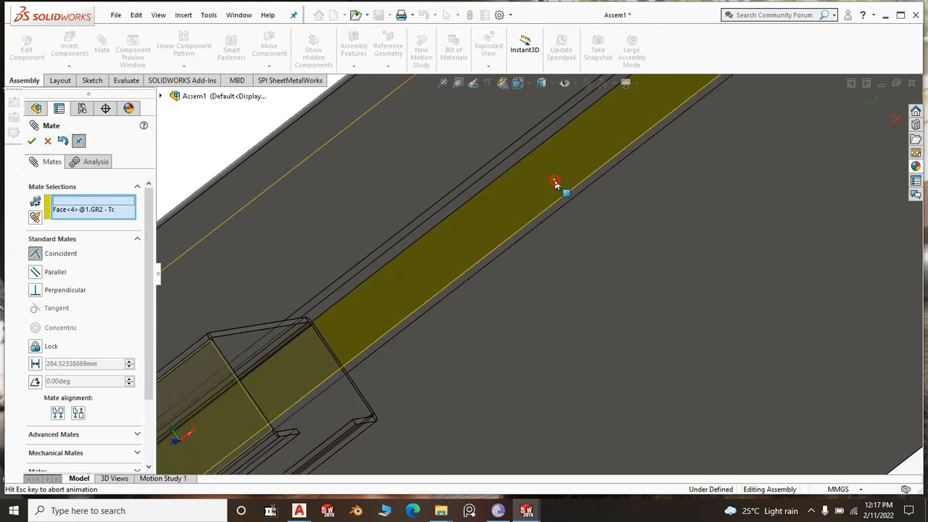
right_click(556, 183)
scroll(523, 248, up, 5)
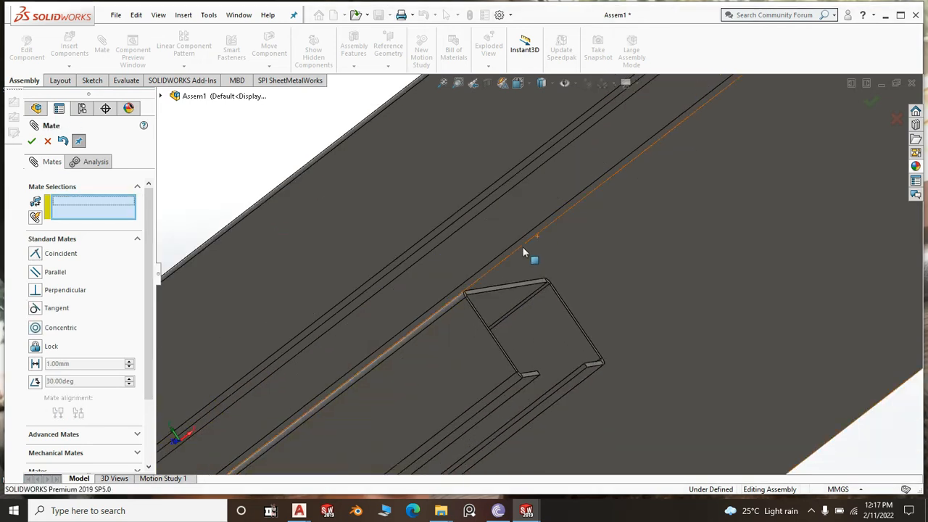
scroll(528, 290, up, 5)
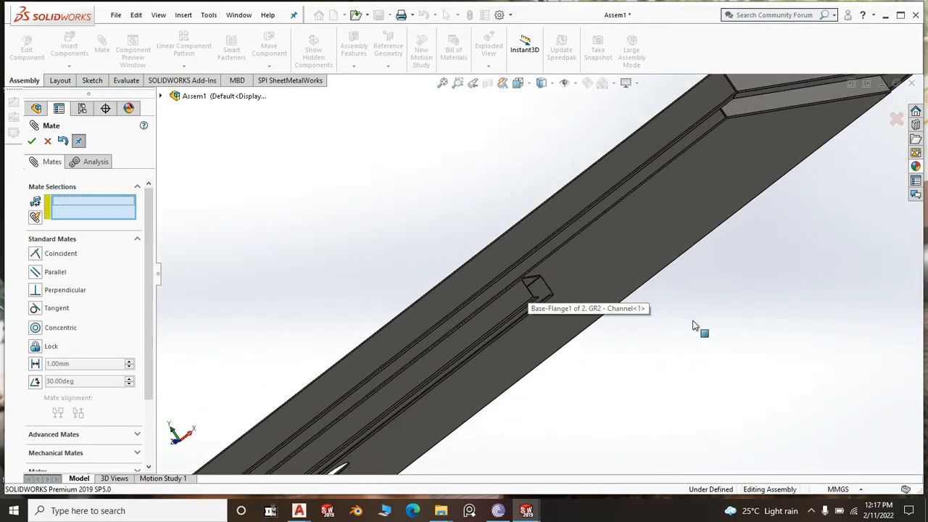
scroll(704, 362, up, 5)
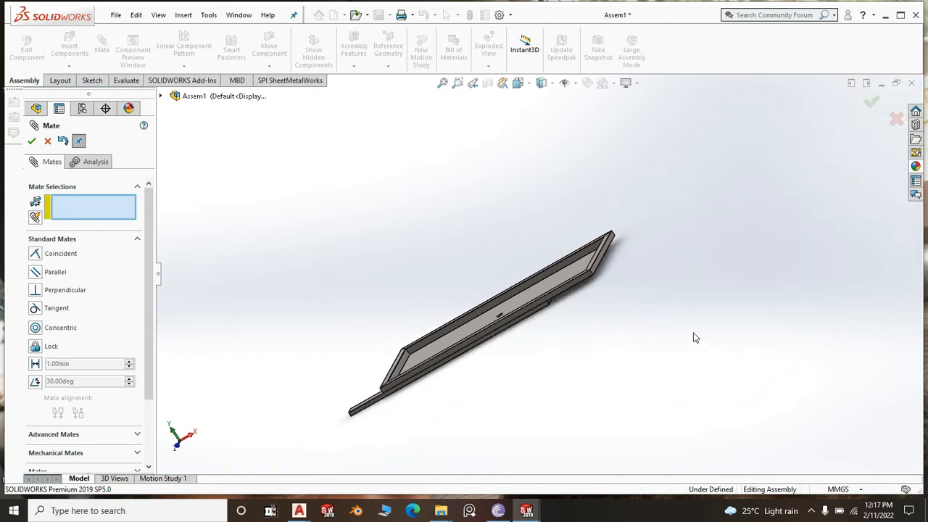
Mate the Right Plane of the GR2 top coincident with the channel's Right Plane and finish mating
key(space)
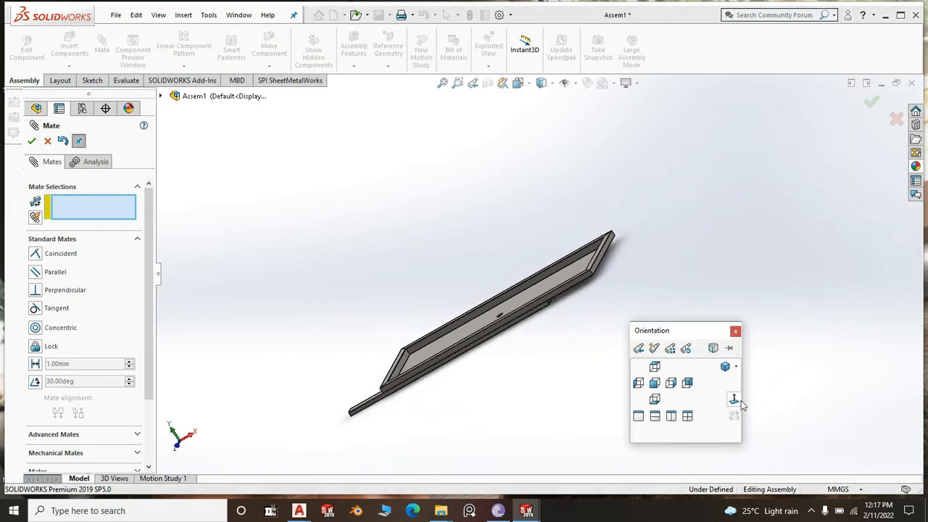
click(728, 365)
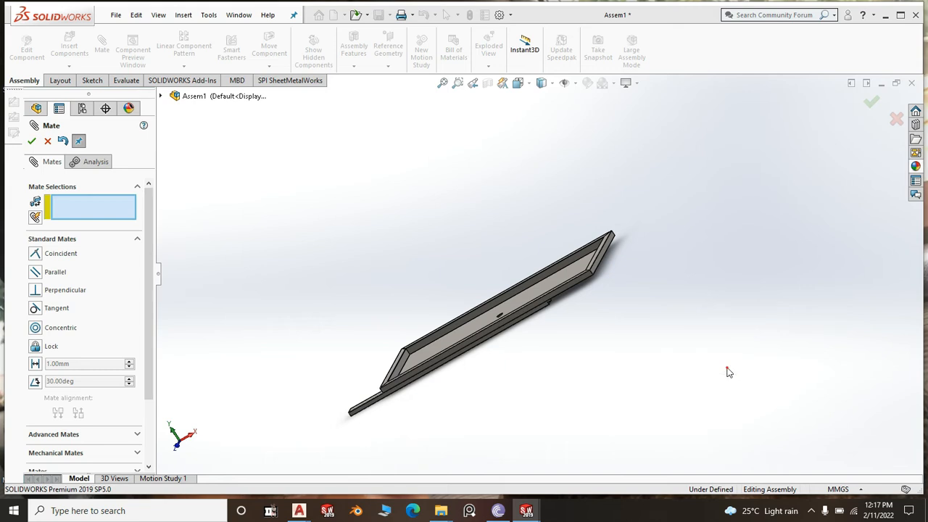
click(227, 96)
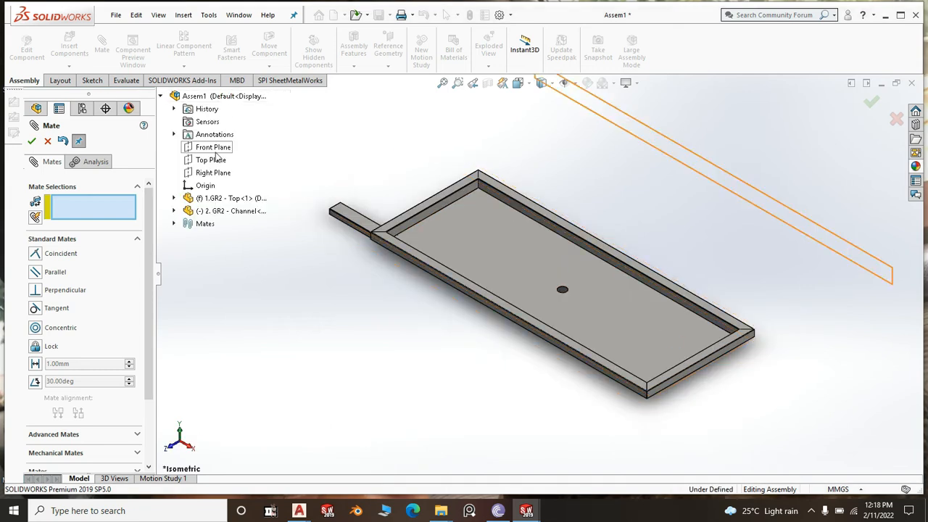
click(174, 199)
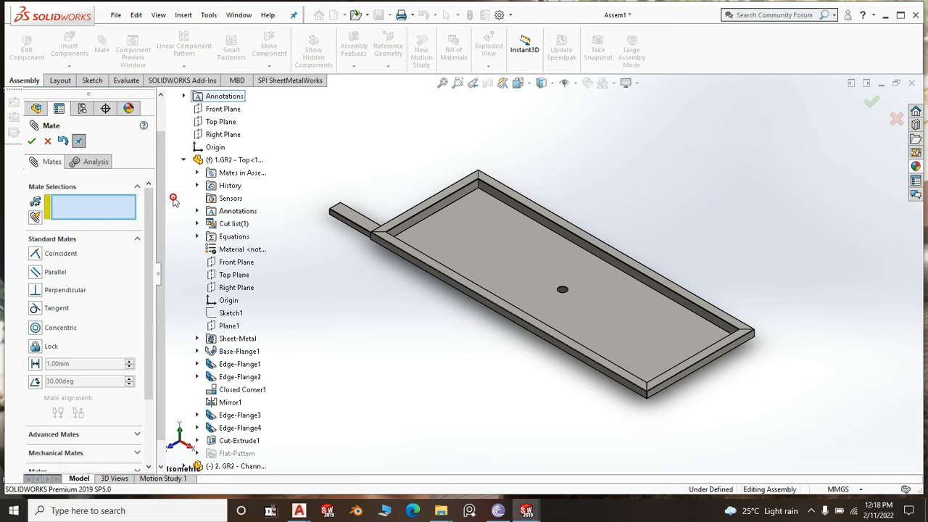
click(242, 287)
drag(164, 181, 168, 281)
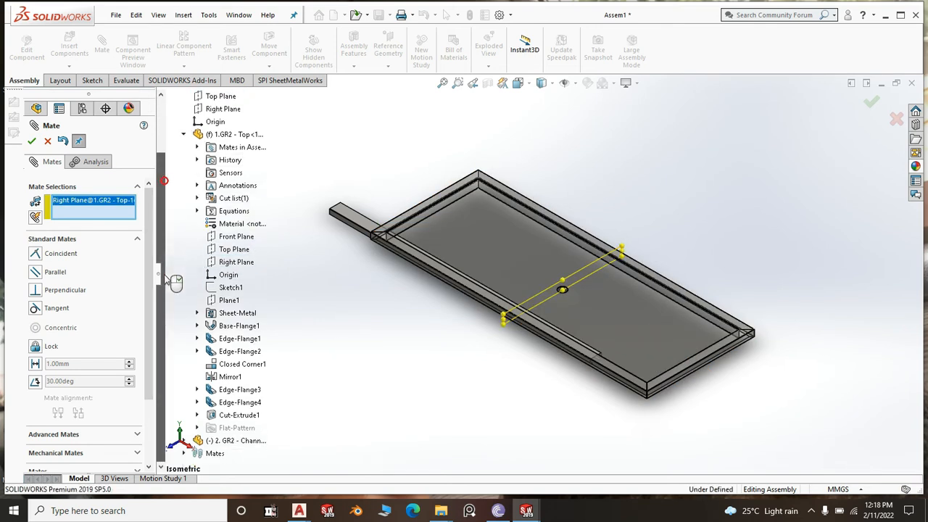
double_click(232, 442)
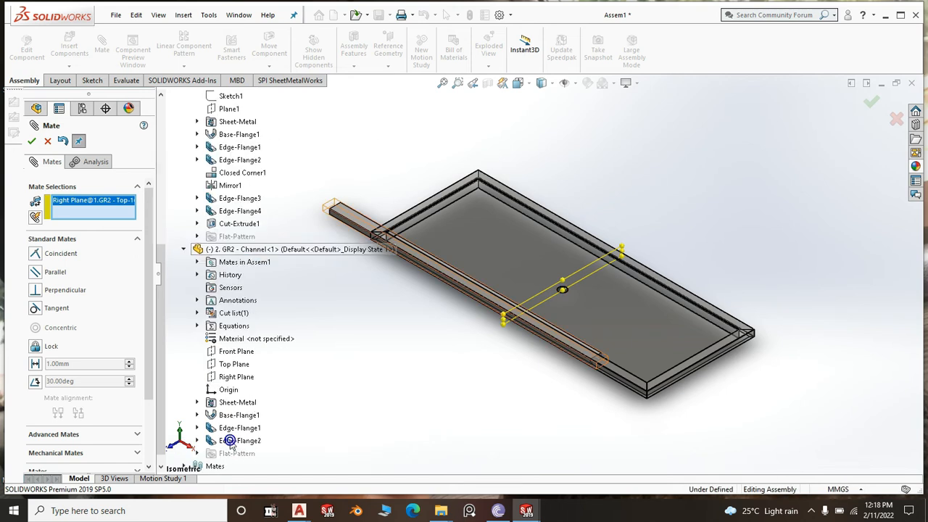
click(236, 377)
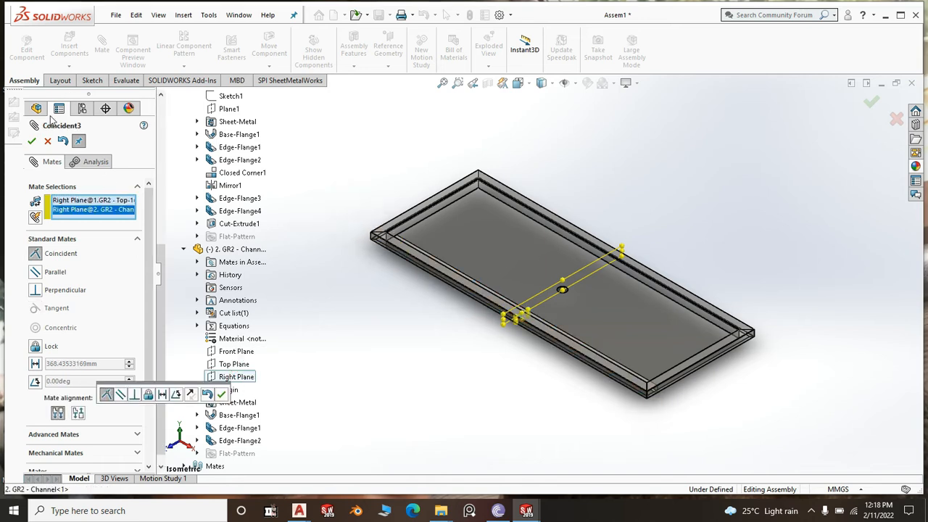
click(35, 142)
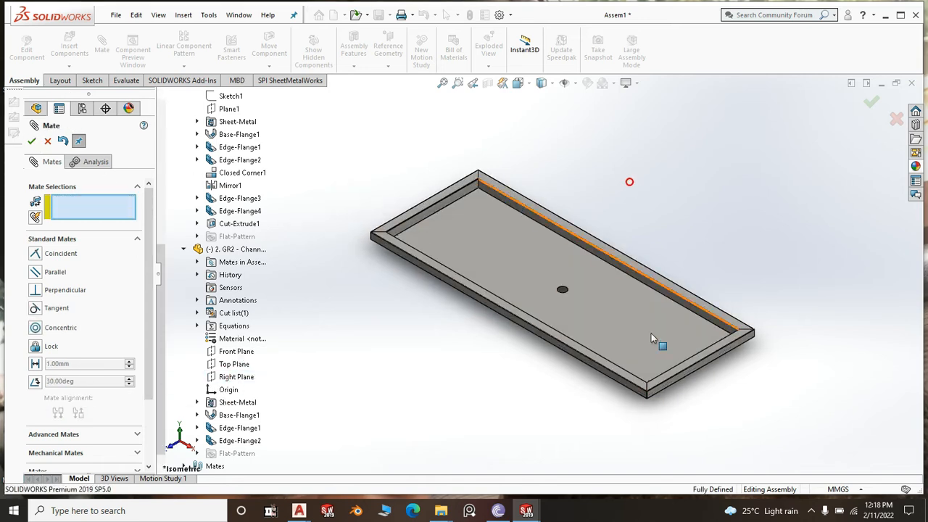
click(32, 141)
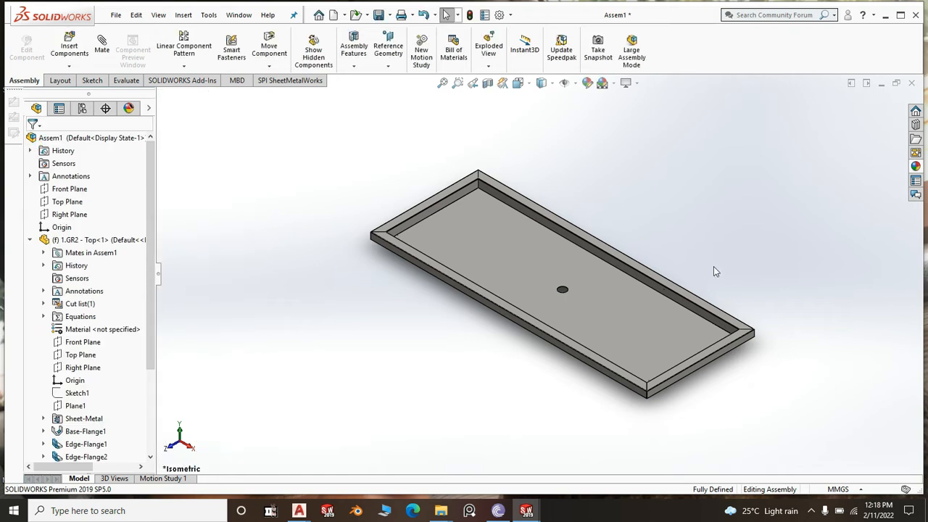
Examine from below how the channel's end sits against the underside and side flanges of the top
middle_drag(736, 398, 539, 180)
scroll(539, 180, down, 1)
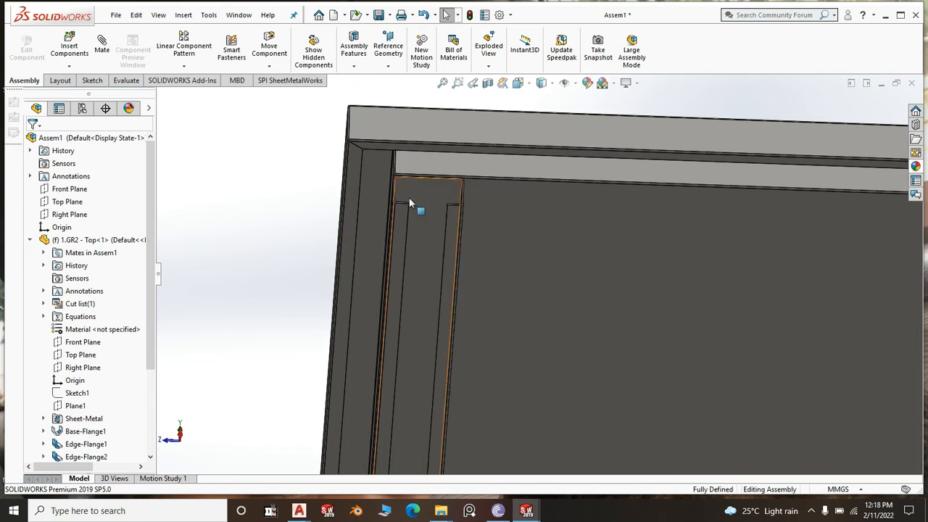
scroll(241, 215, up, 3)
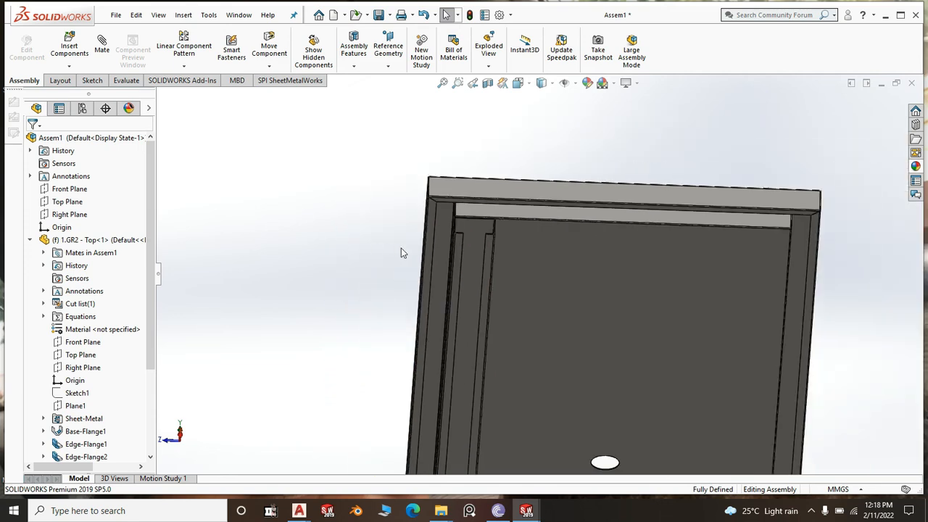
scroll(515, 258, down, 2)
middle_drag(510, 251, 469, 224)
scroll(470, 224, up, 3)
scroll(518, 290, down, 3)
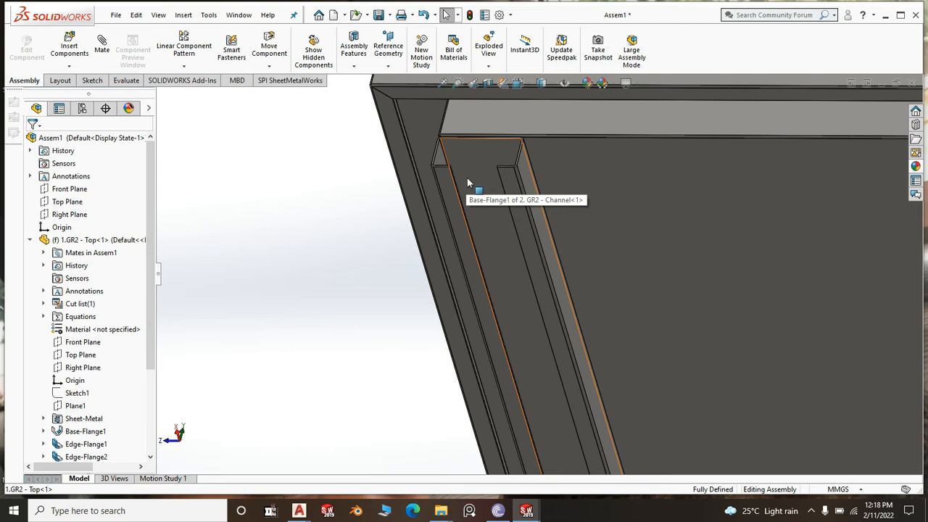
scroll(468, 182, up, 7)
scroll(698, 269, down, 4)
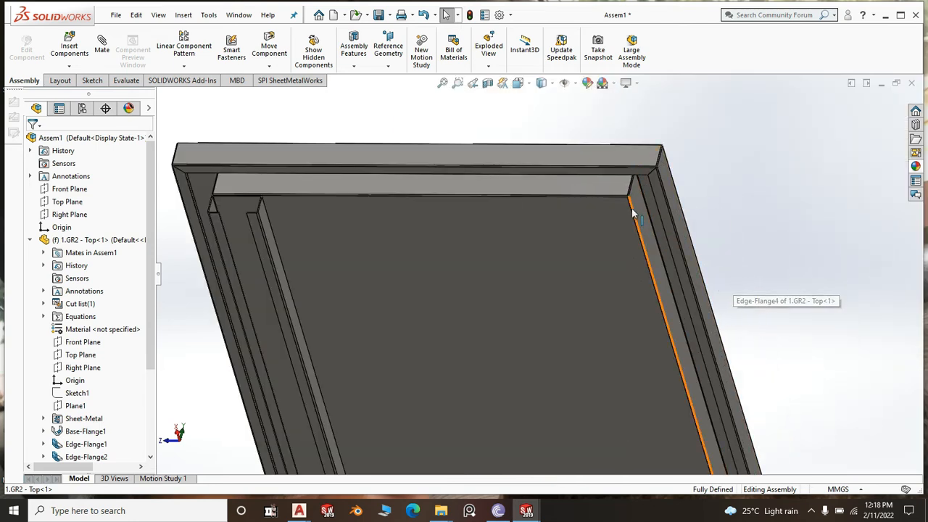
Start a sketch on the top's underside face and draw a circle about 92 mm in diameter near the corner away from the channel
click(453, 268)
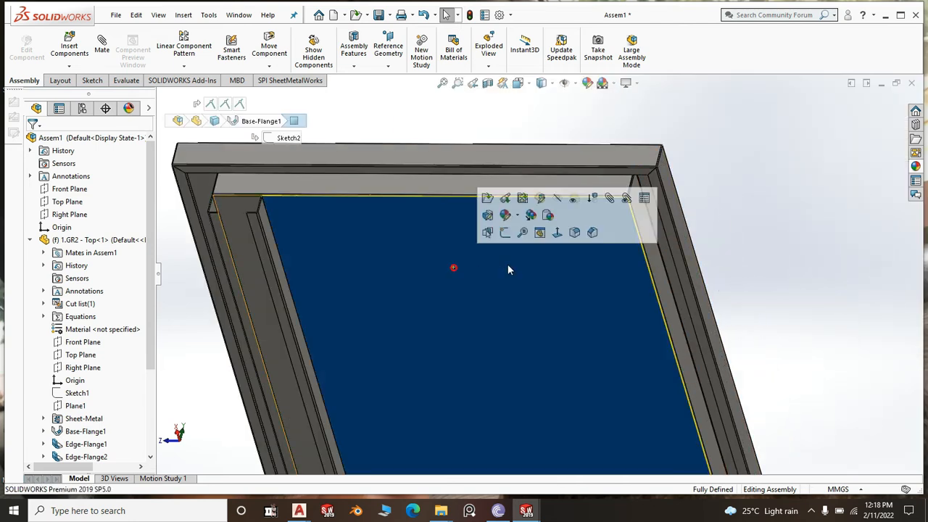
click(502, 233)
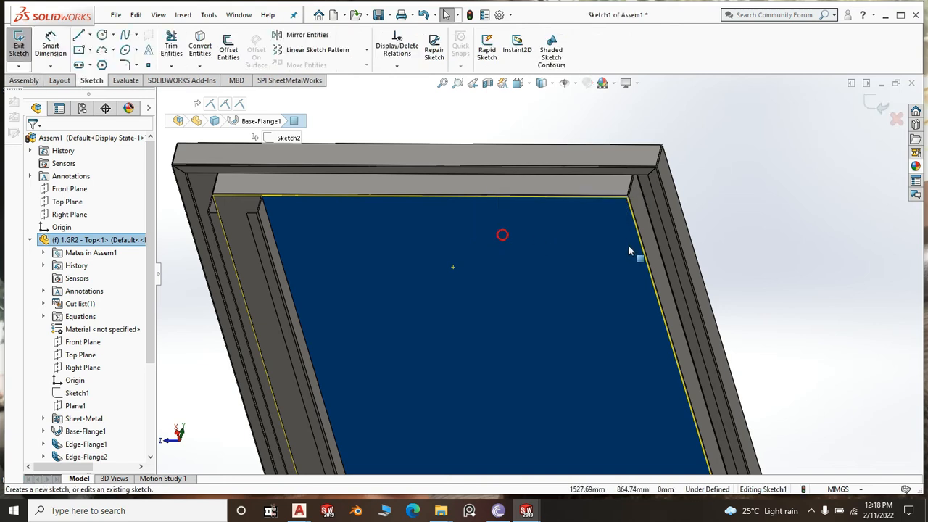
click(102, 36)
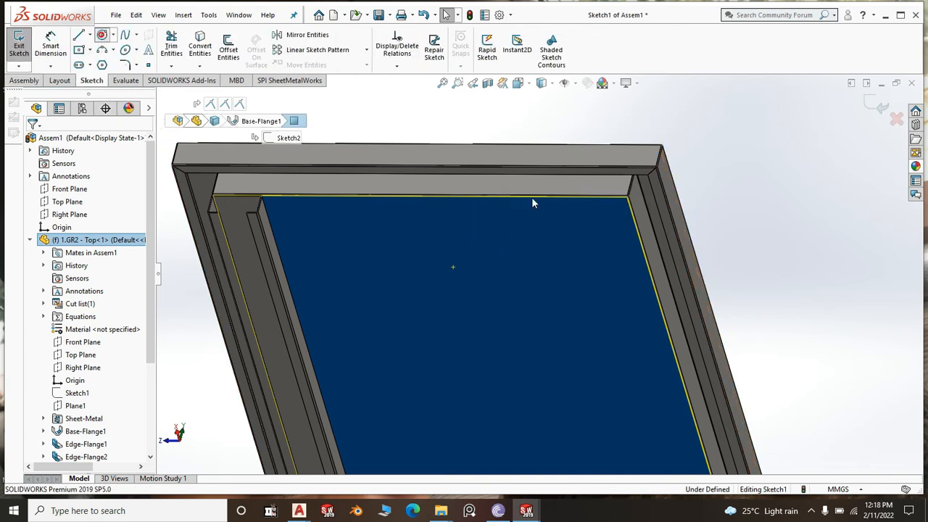
click(598, 227)
click(608, 249)
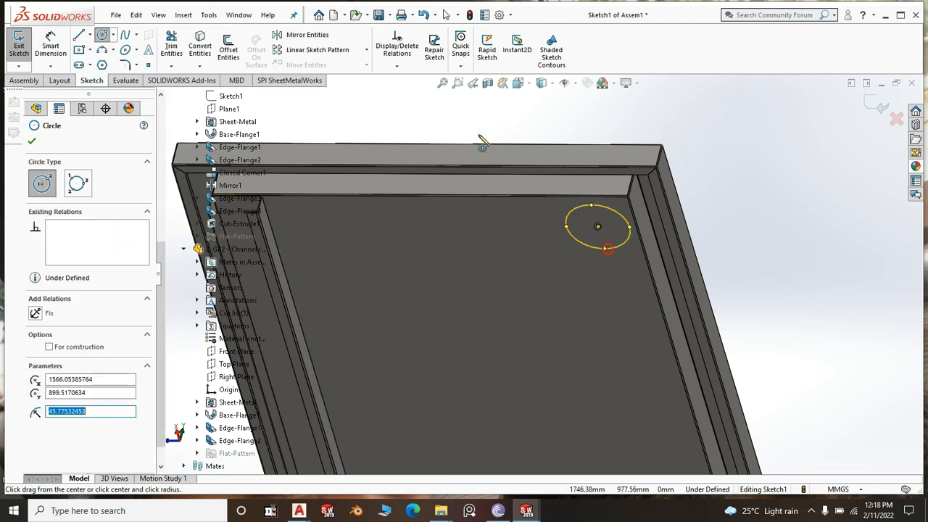
Dimension the sketched circle's diameter to 38 mm and leave the dimension tool
click(52, 41)
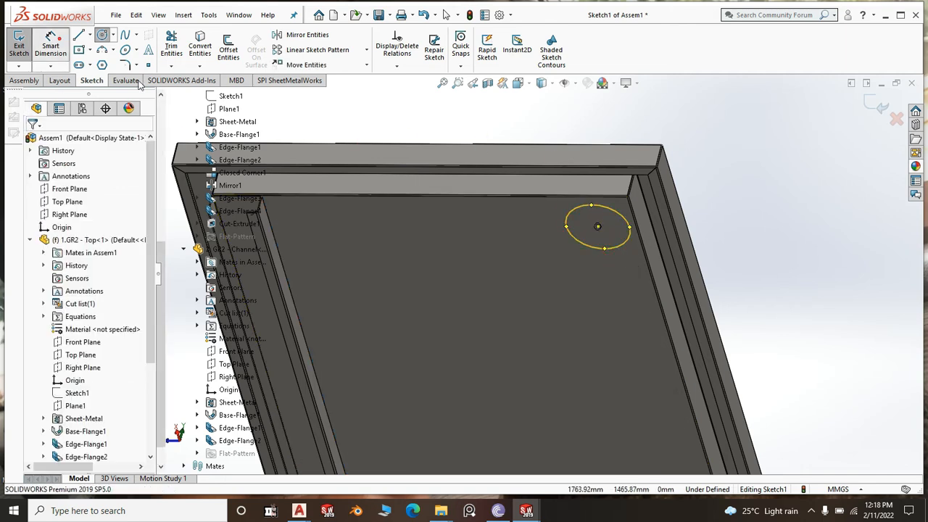
click(622, 217)
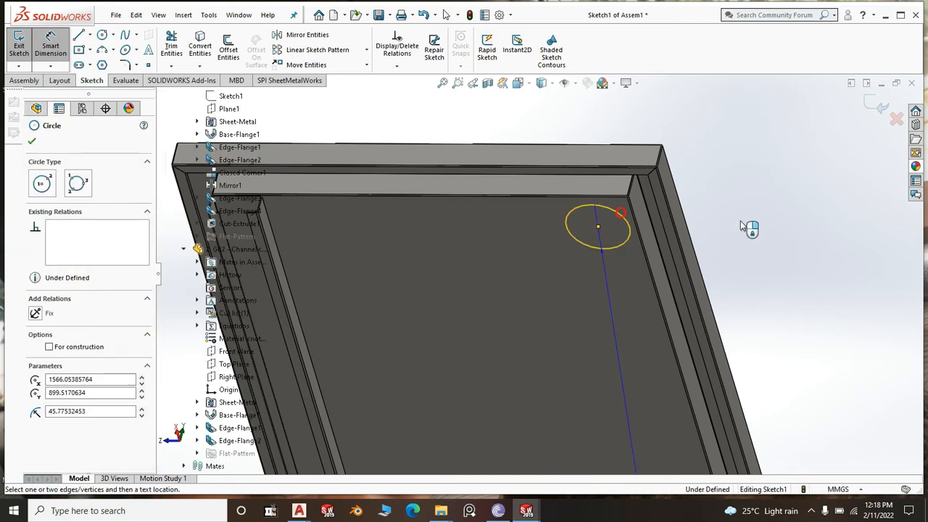
click(751, 222)
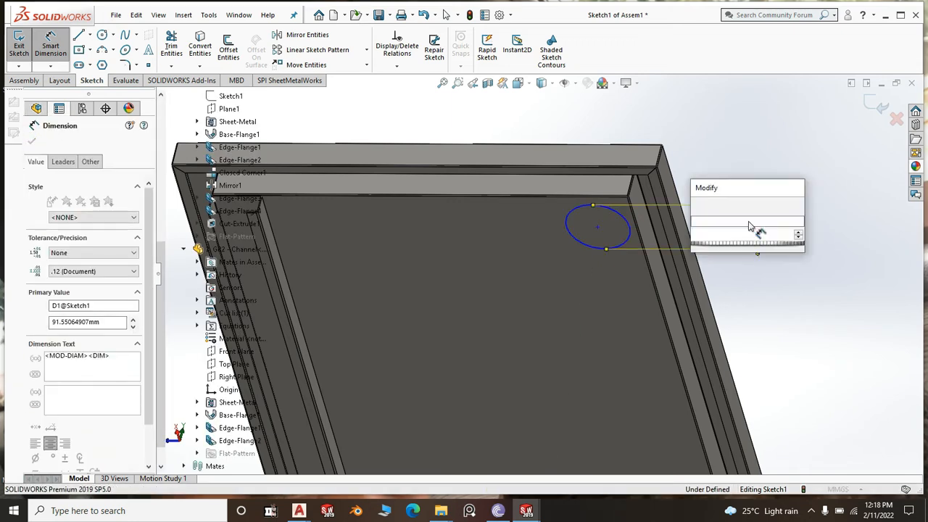
text(38)
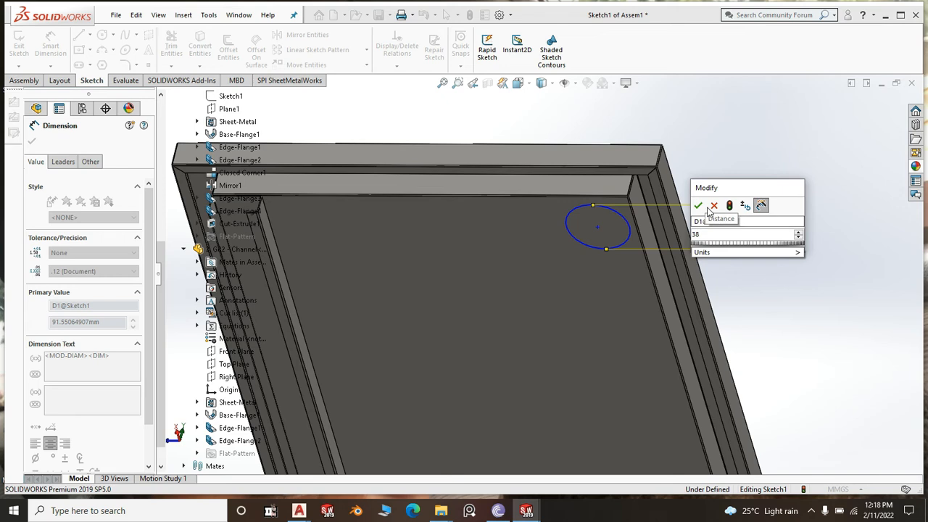
click(698, 206)
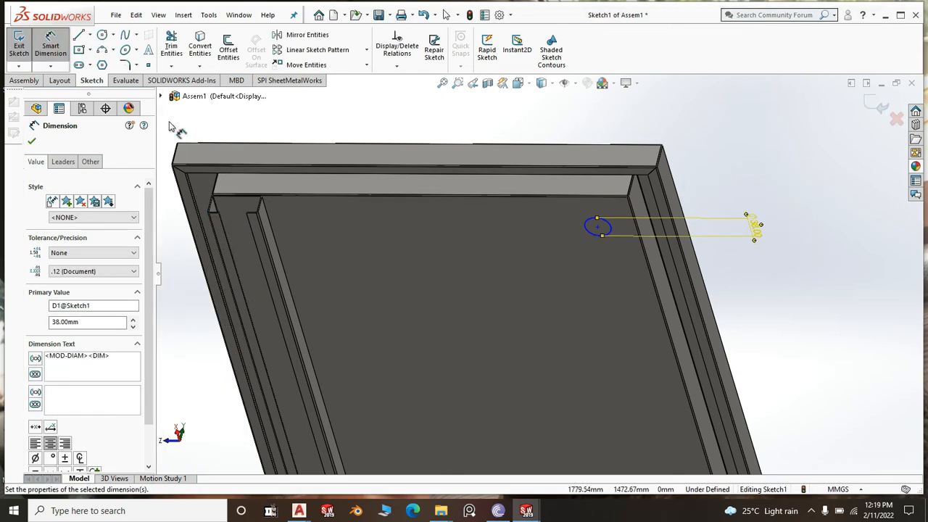
right_click(758, 148)
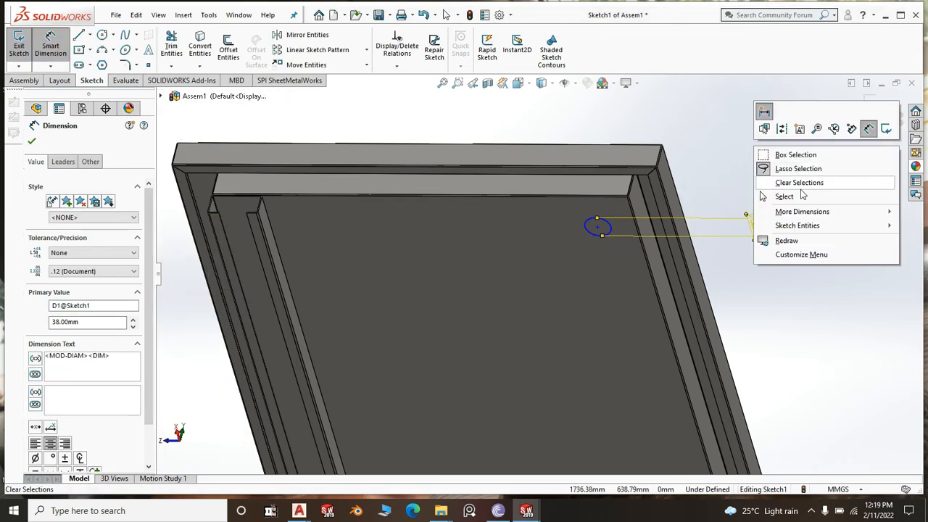
click(794, 197)
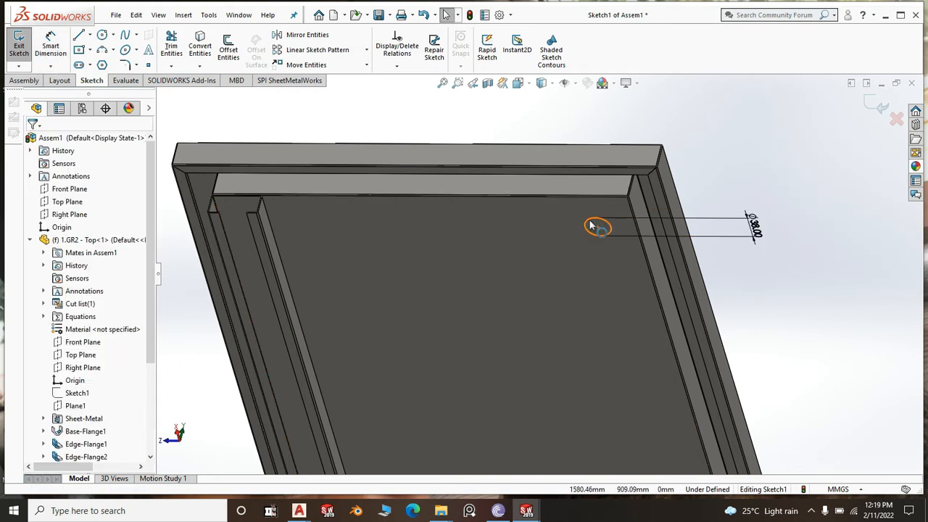
Try to make the circle tangent to the short inner edge of the top's underside
click(591, 226)
click(580, 197)
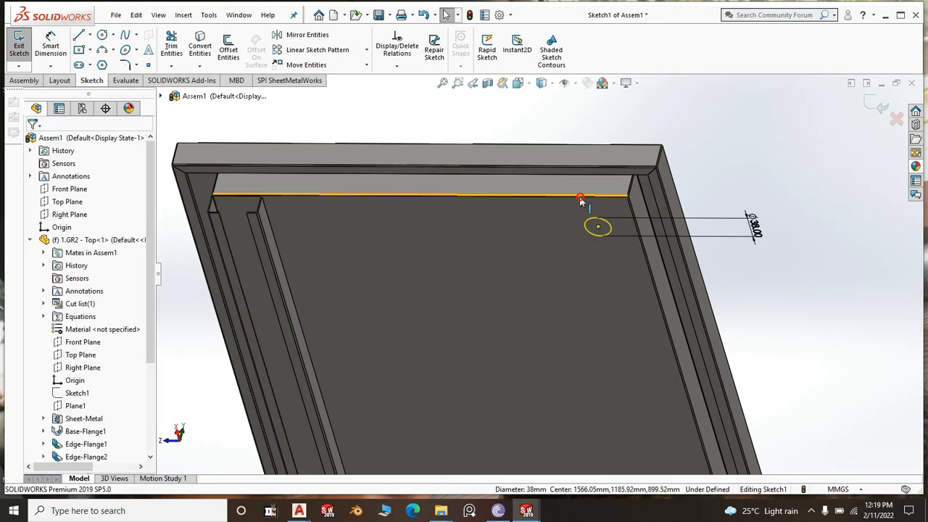
ctrl+click(581, 197)
click(613, 145)
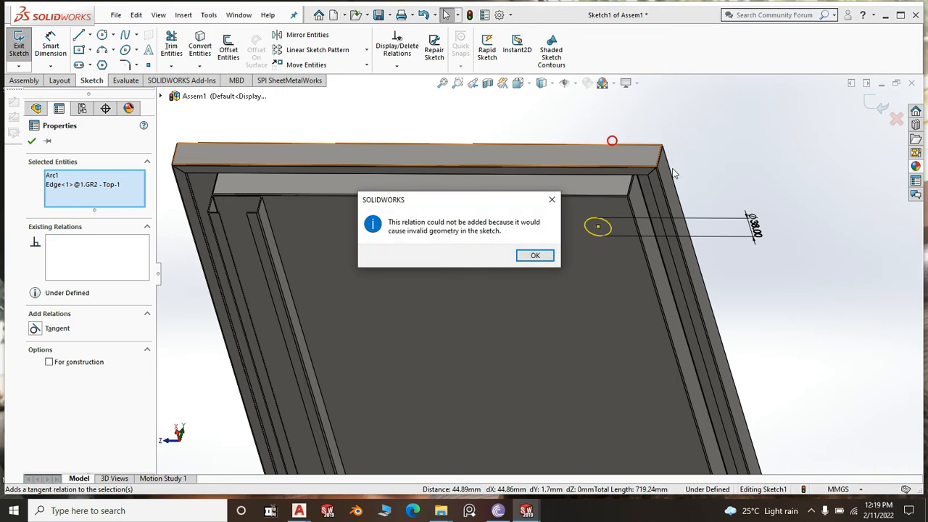
click(536, 257)
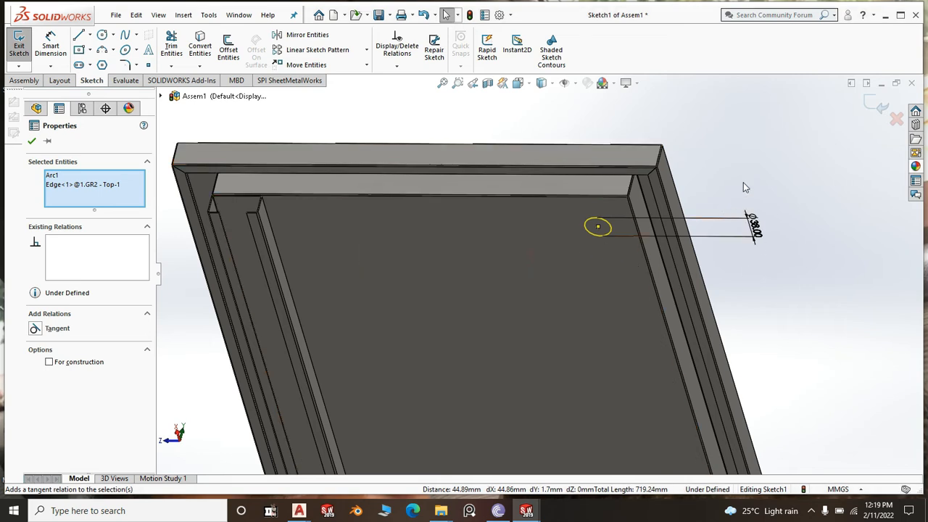
click(761, 166)
Examine the circle's position relative to the inner corner edges of the top from both sides
middle_drag(687, 187, 572, 261)
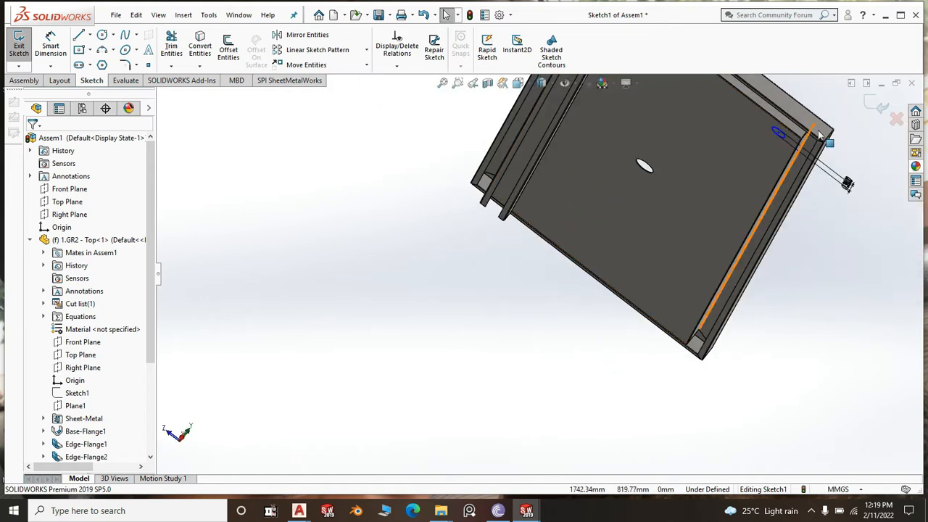
scroll(582, 189, up, 6)
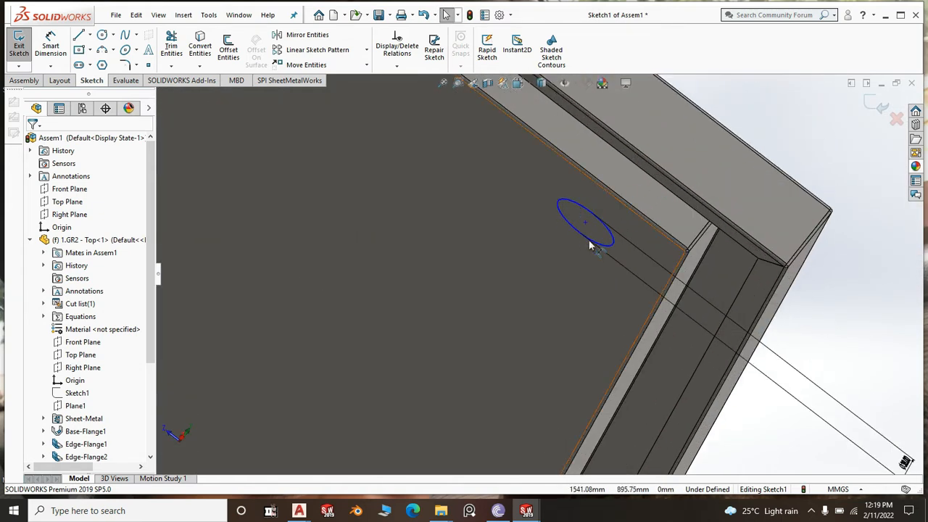
scroll(564, 231, up, 7)
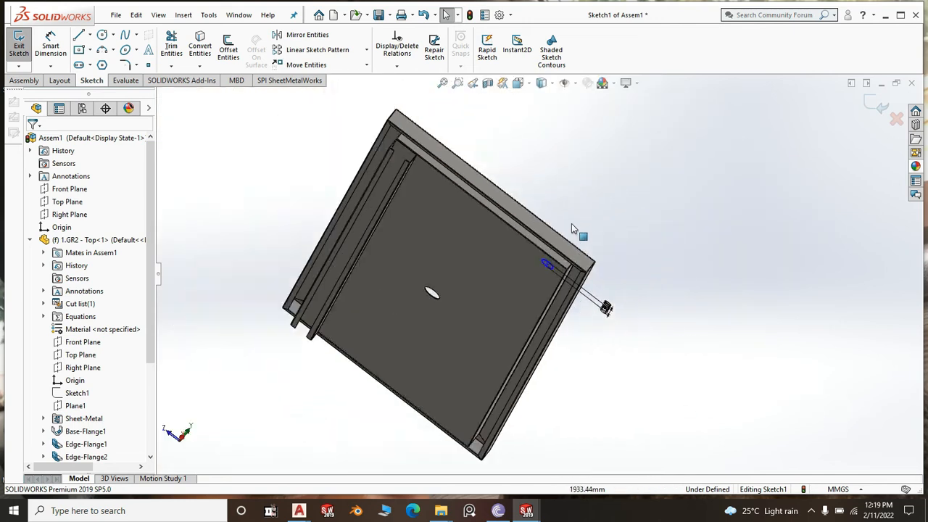
middle_drag(615, 216, 541, 313)
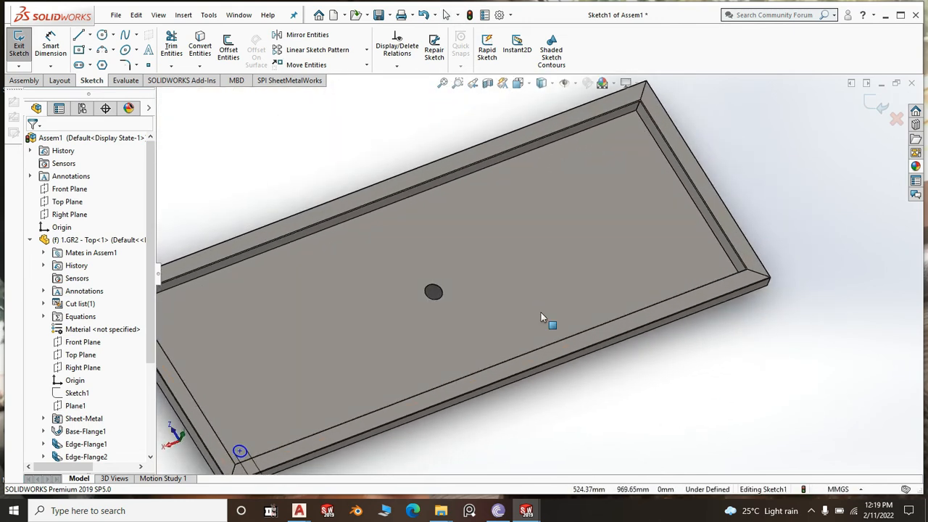
scroll(541, 313, up, 3)
scroll(484, 356, down, 5)
middle_drag(343, 369, 302, 367)
scroll(389, 408, down, 5)
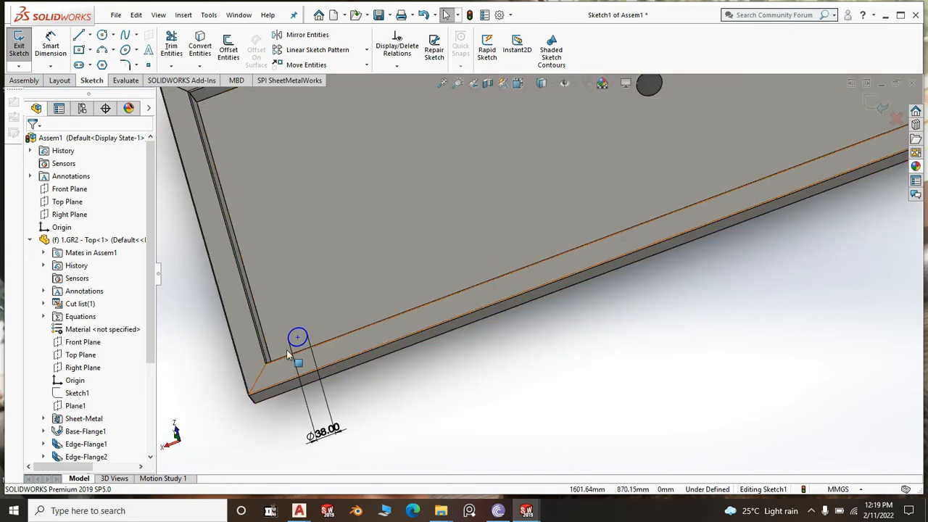
middle_drag(411, 399, 423, 435)
scroll(565, 432, down, 3)
middle_drag(564, 433, 508, 410)
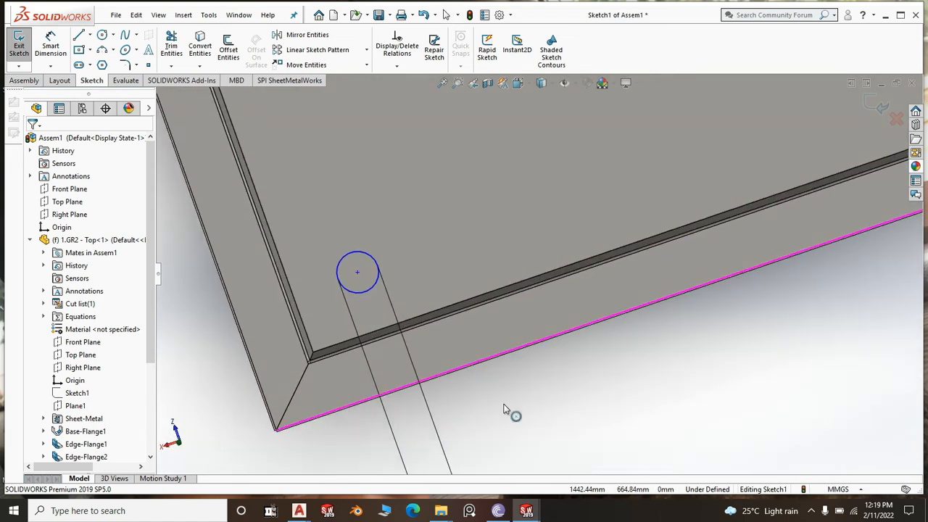
scroll(347, 320, down, 2)
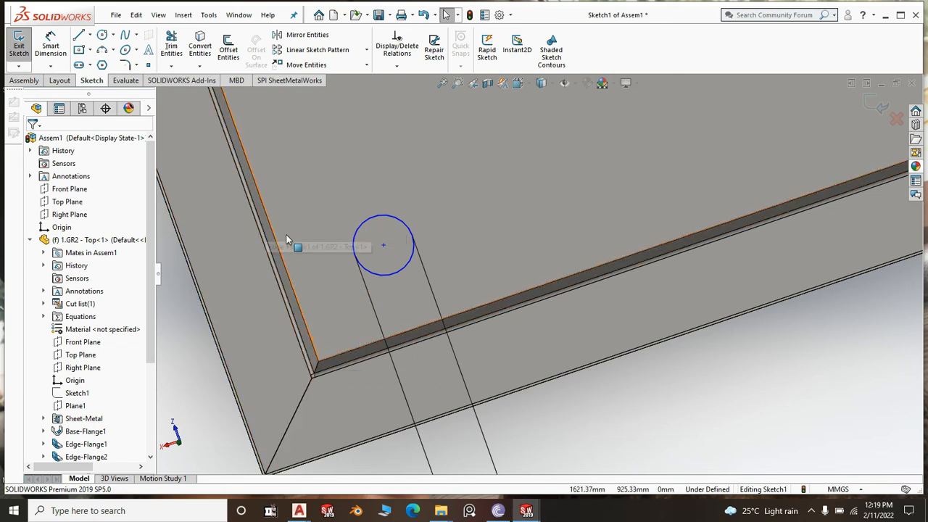
scroll(298, 294, down, 3)
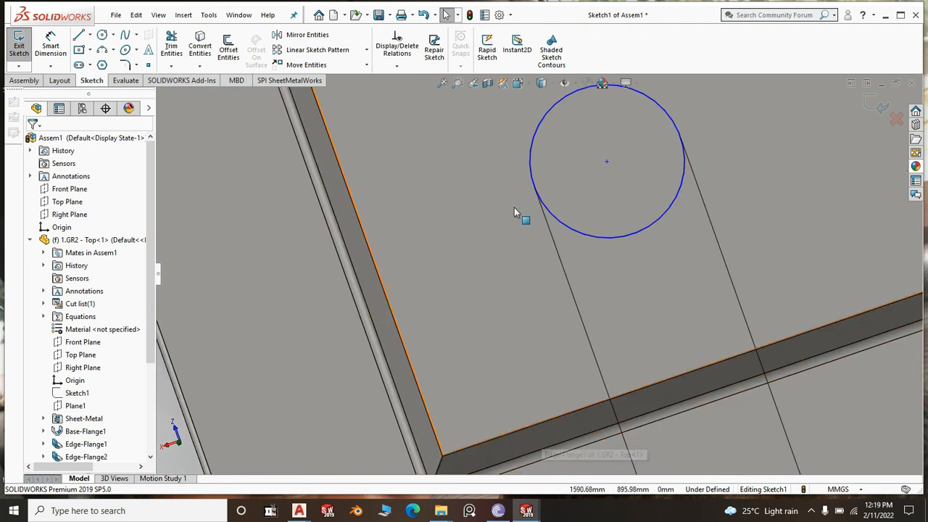
Discard the unfinished circle sketch on the top's underside
scroll(533, 259, up, 10)
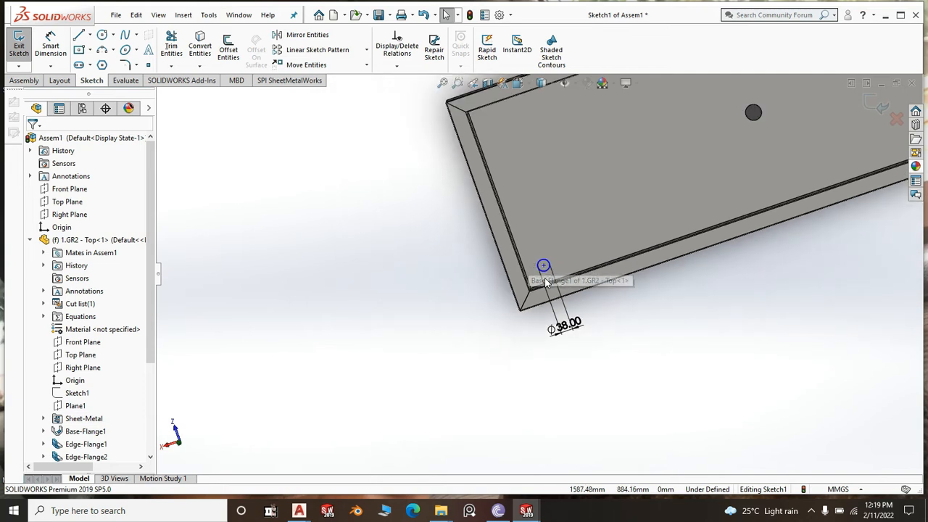
middle_drag(613, 281, 783, 239)
scroll(617, 284, up, 3)
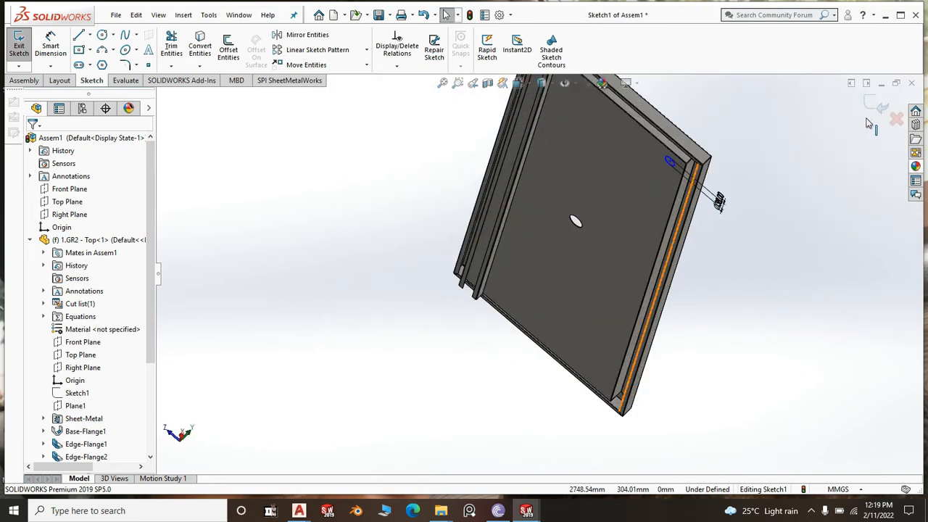
click(898, 120)
Examine how the channel's end fits against the top's inner edges from below, and return to the isometric view
scroll(692, 123, down, 4)
mouse_move(694, 112)
middle_down()
mouse_move(679, 162)
mouse_move(779, 145)
mouse_move(780, 165)
middle_up()
scroll(632, 240, up, 8)
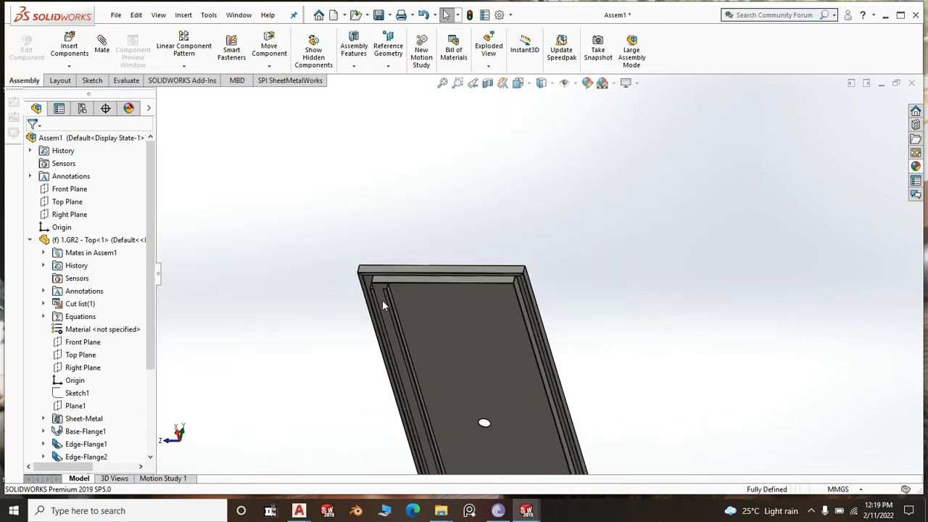
scroll(364, 299, down, 5)
middle_drag(394, 298, 399, 276)
scroll(479, 283, down, 3)
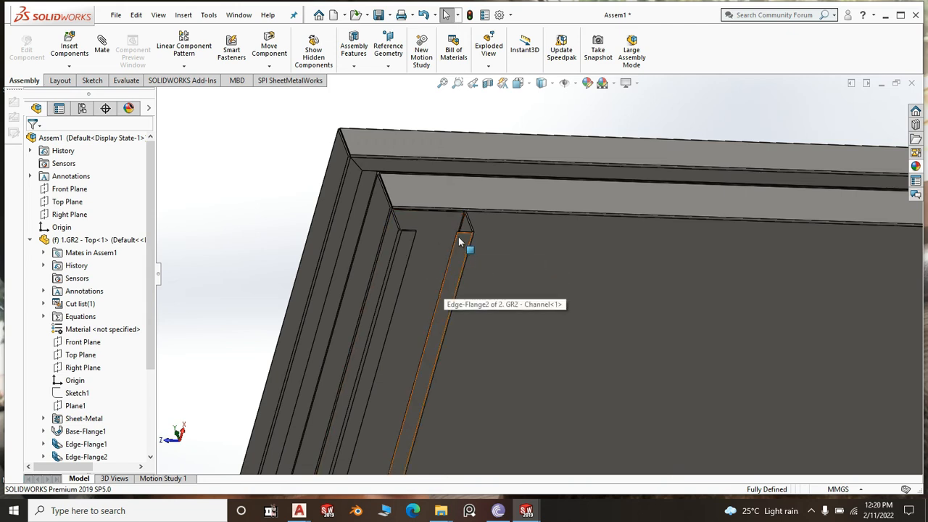
scroll(417, 244, down, 2)
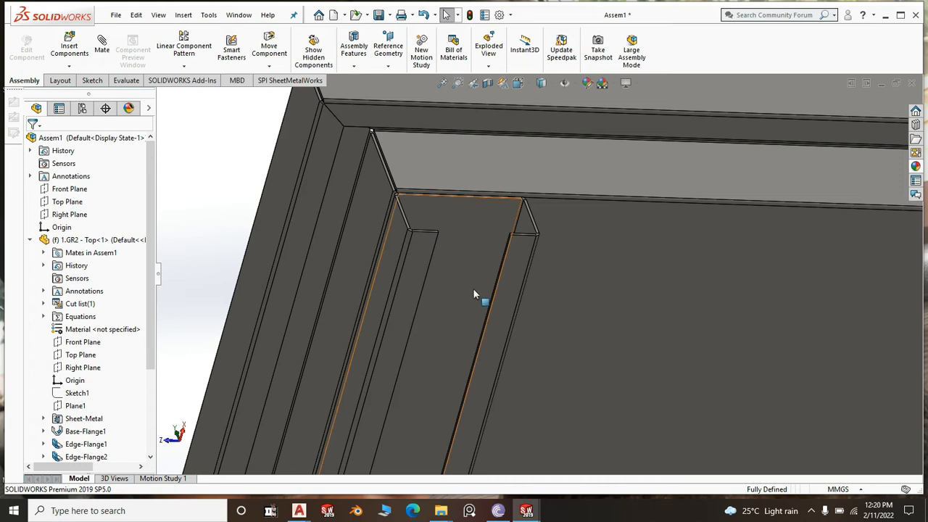
scroll(473, 289, up, 10)
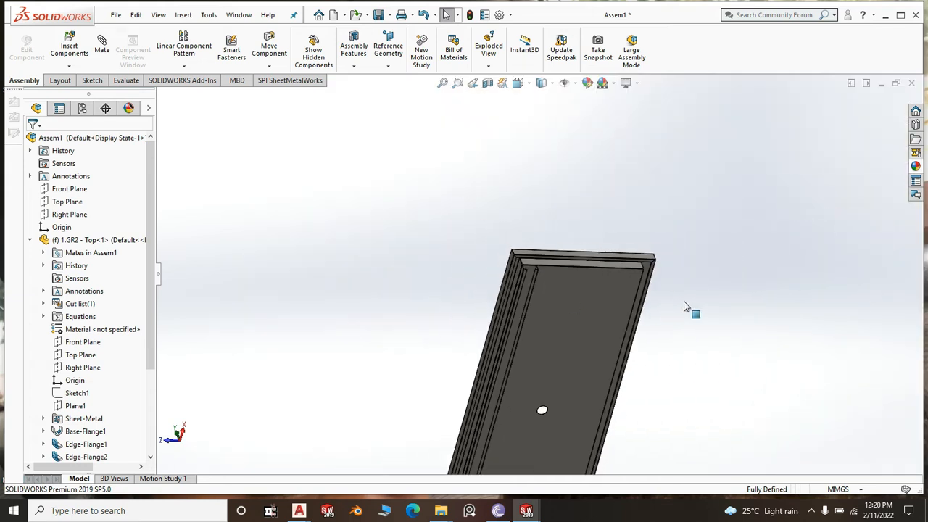
middle_drag(684, 301, 666, 284)
key(space)
click(766, 320)
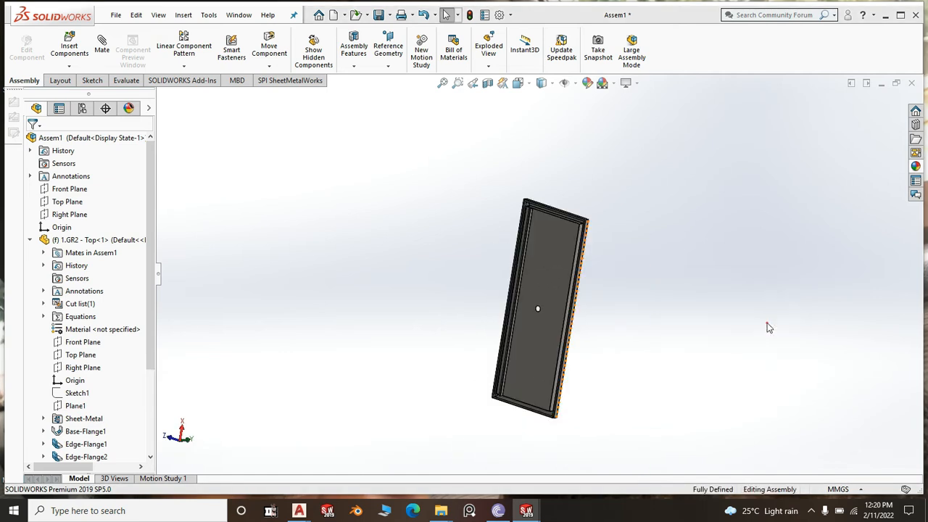
key(space)
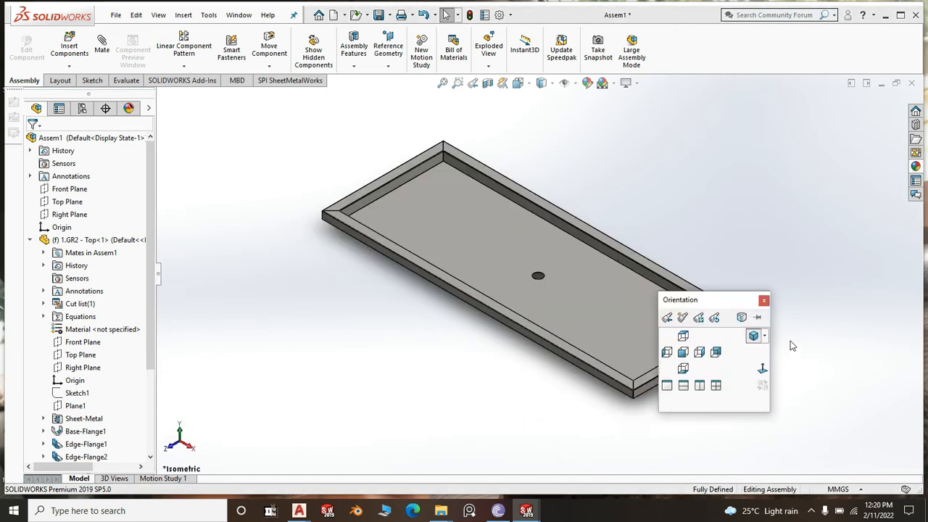
click(811, 307)
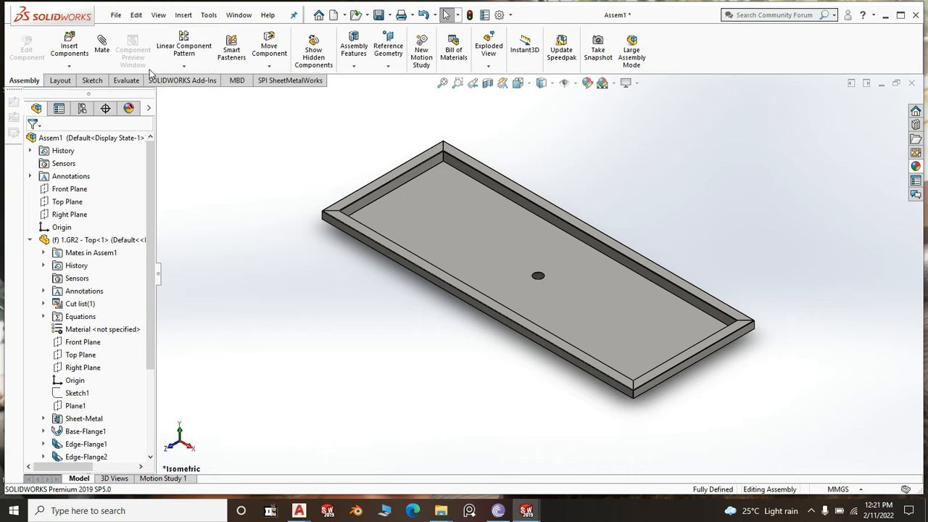
Mirror the 2. GR2 - Channel component about the Front Plane of the GR2 top
click(83, 343)
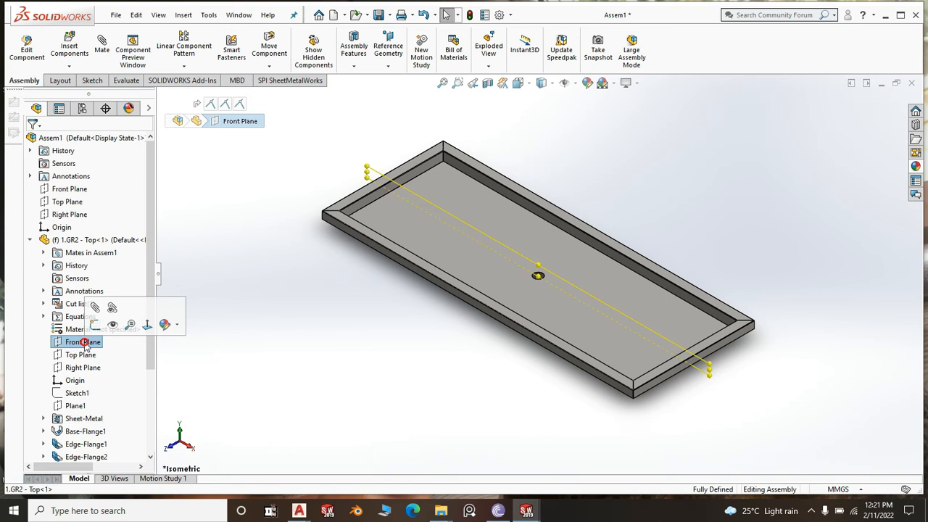
click(191, 66)
click(190, 164)
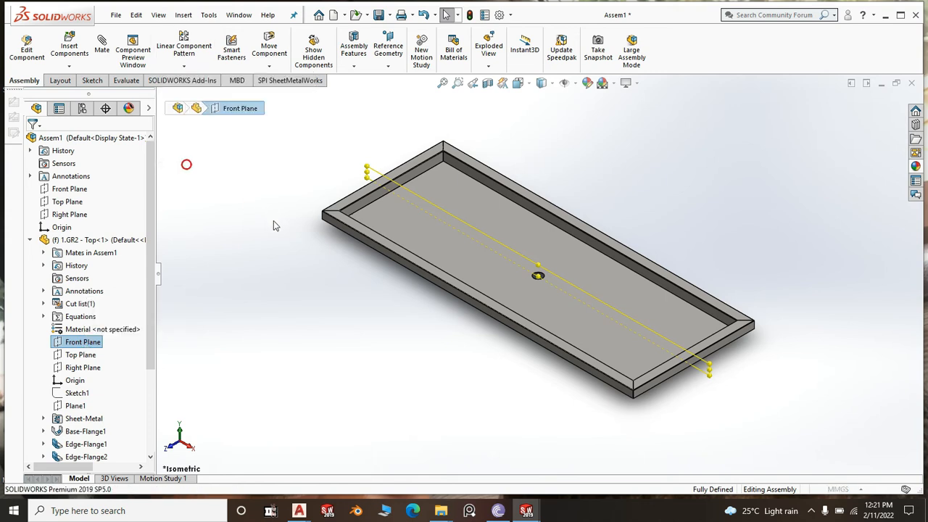
middle_drag(631, 427, 611, 297)
click(549, 265)
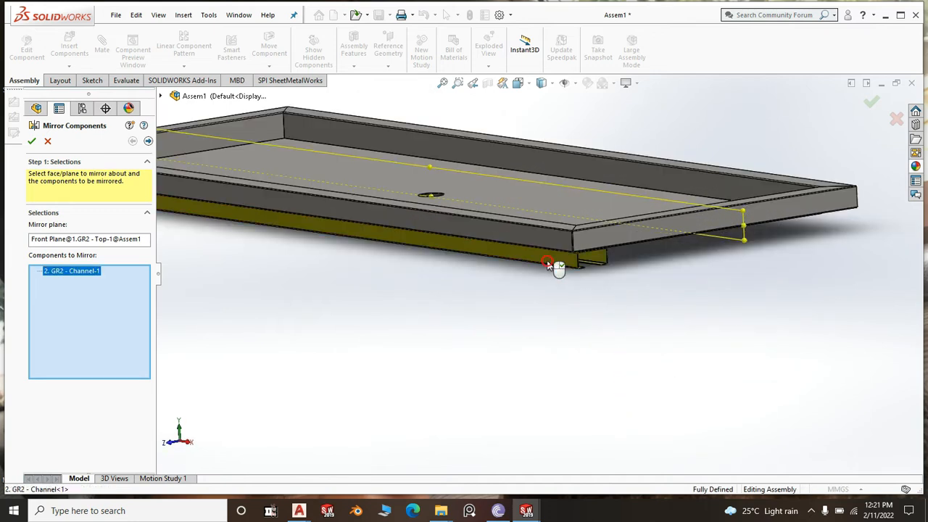
right_click(547, 262)
scroll(567, 320, up, 3)
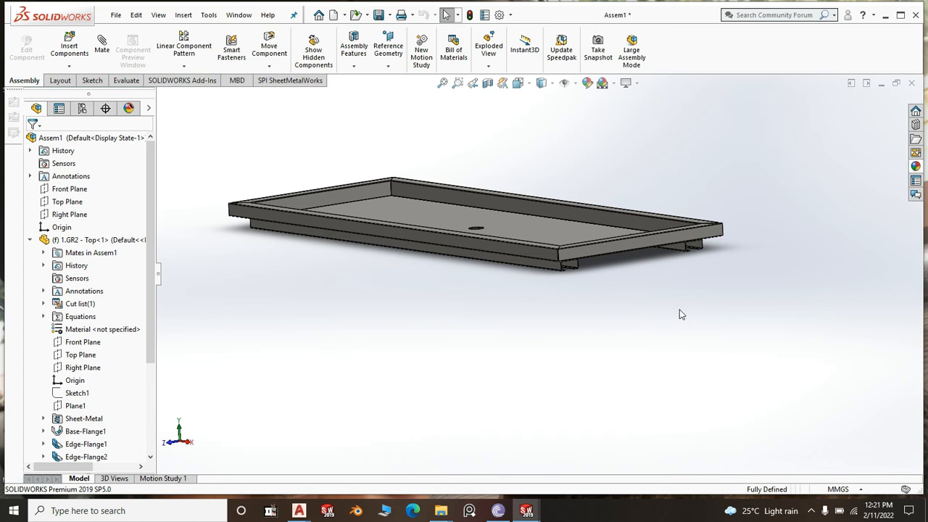
Examine the placement of both channels under the top from above, below and the open ends
key(space)
click(780, 357)
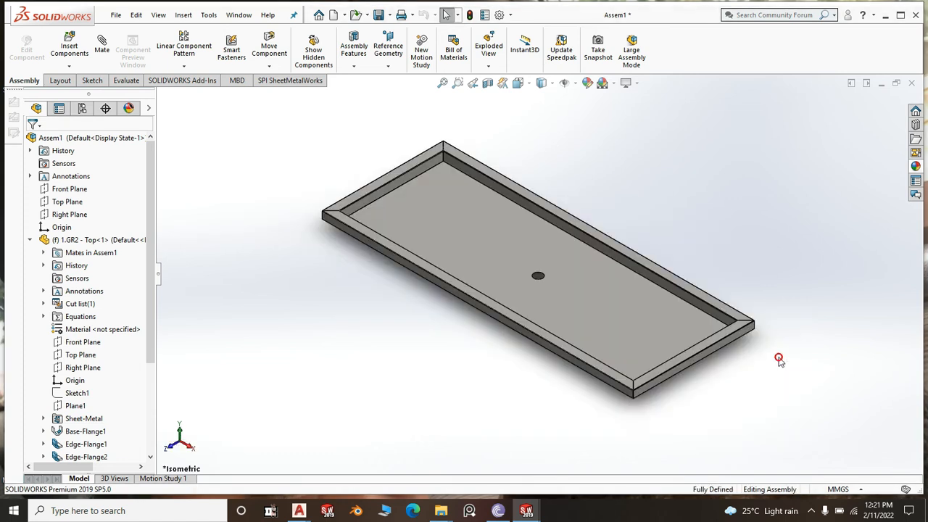
middle_drag(739, 365, 525, 256)
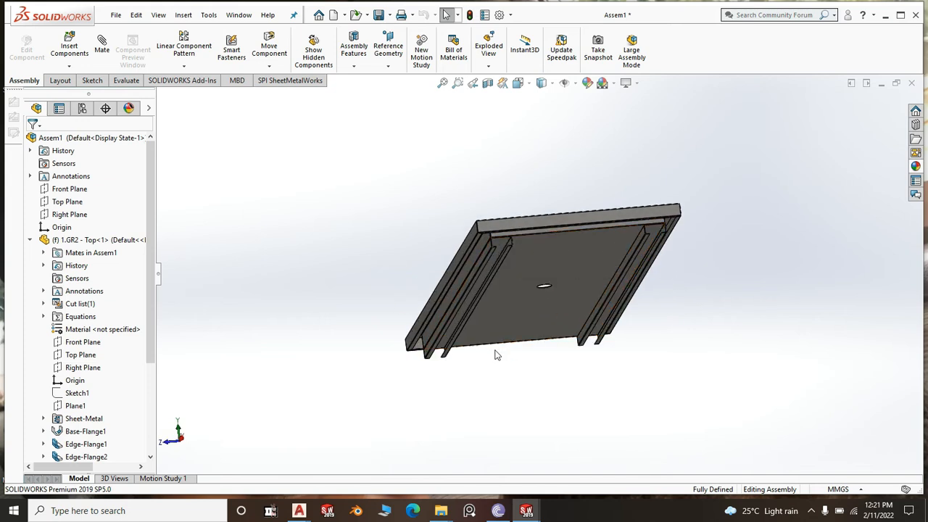
middle_drag(700, 326, 719, 371)
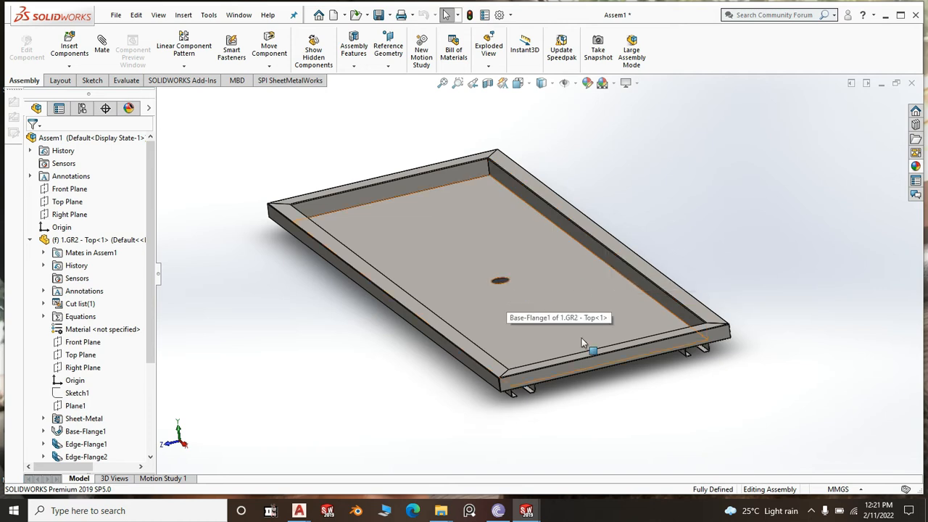
middle_drag(582, 338, 534, 238)
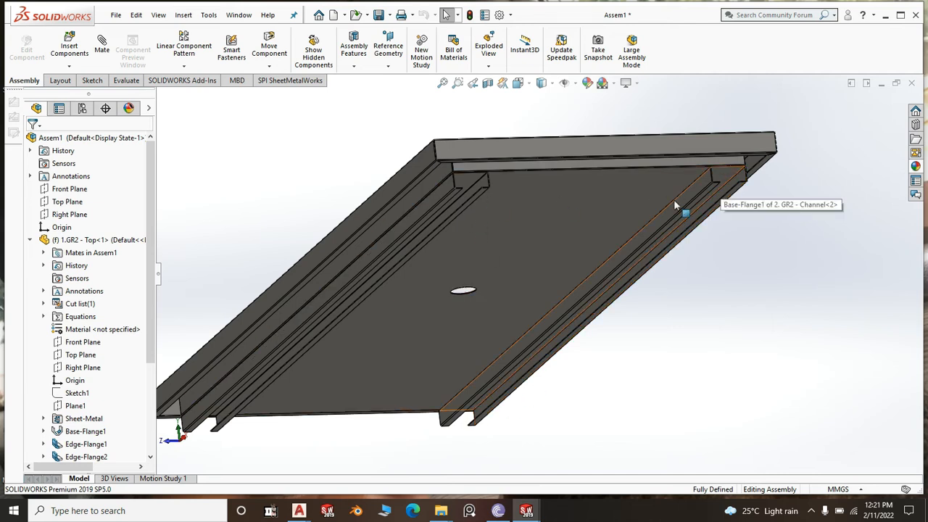
key(space)
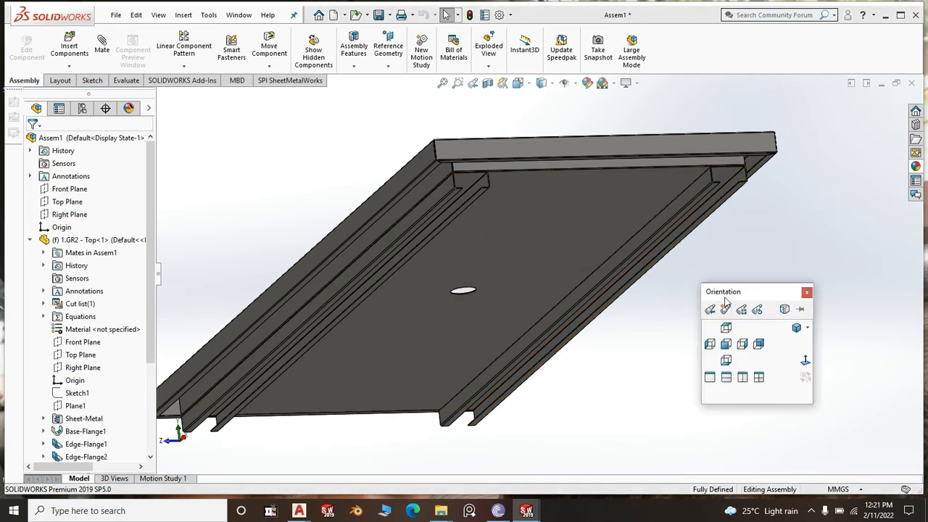
click(779, 237)
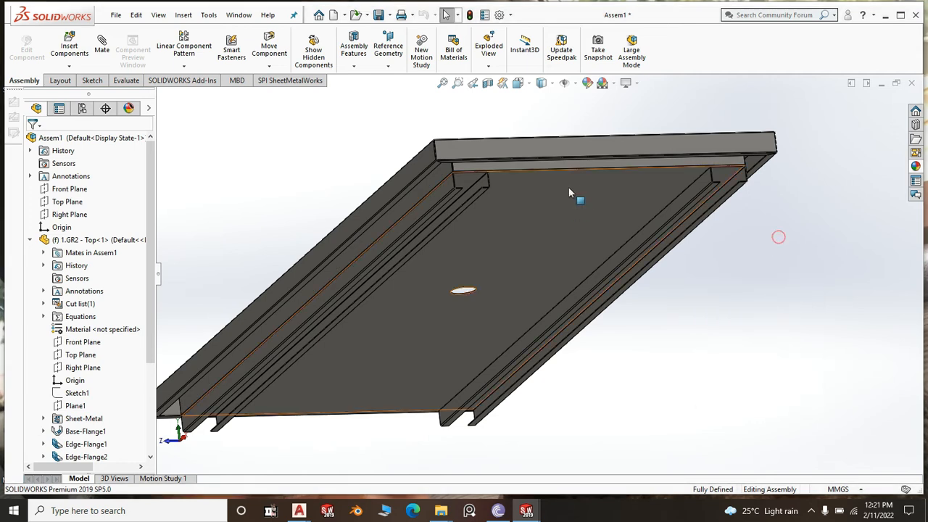
middle_drag(675, 255, 686, 326)
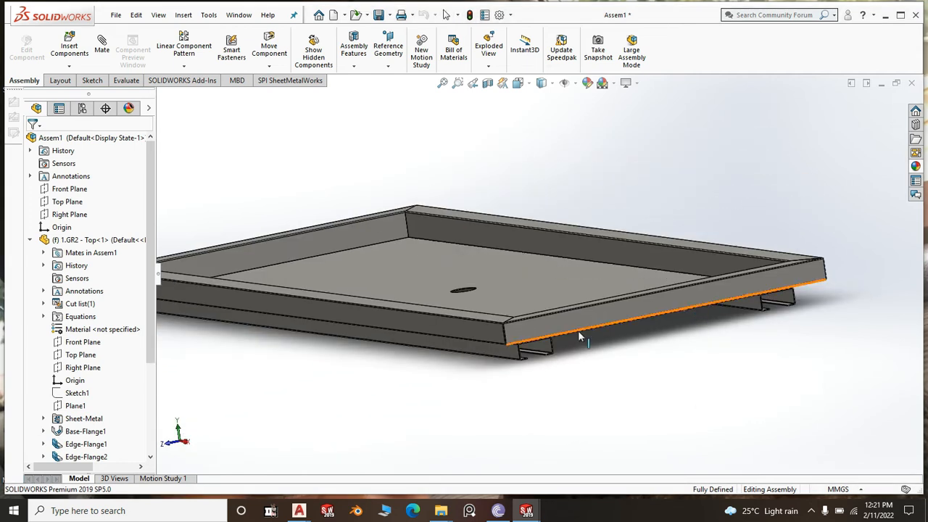
scroll(571, 344, down, 3)
scroll(595, 361, up, 8)
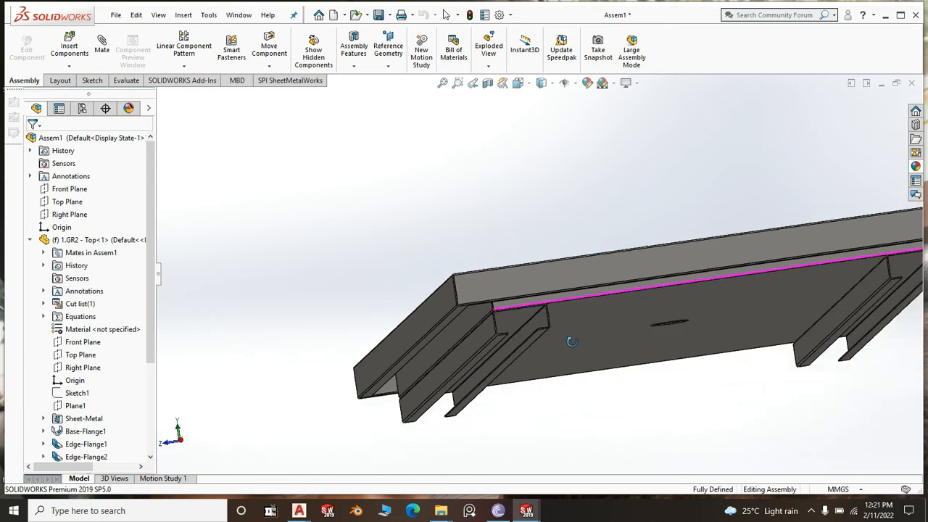
scroll(622, 334, down, 2)
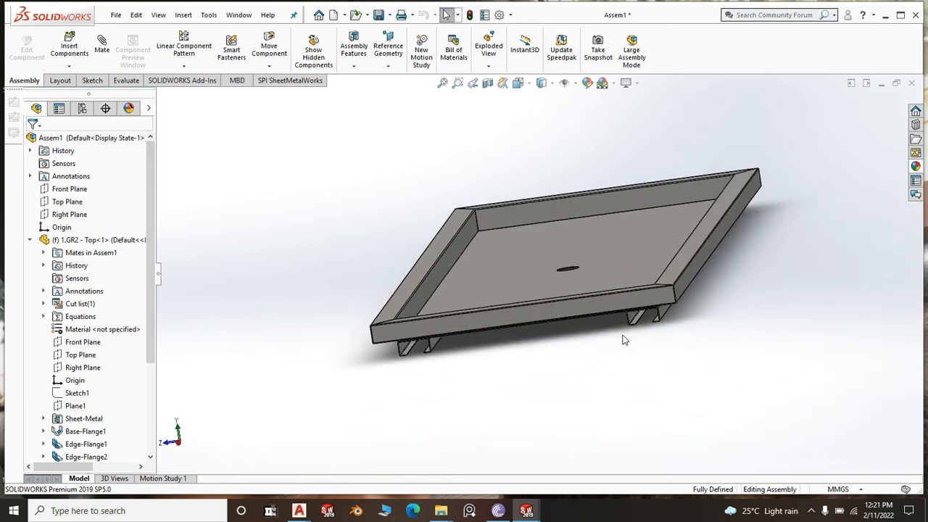
middle_drag(545, 358, 546, 346)
scroll(490, 327, down, 4)
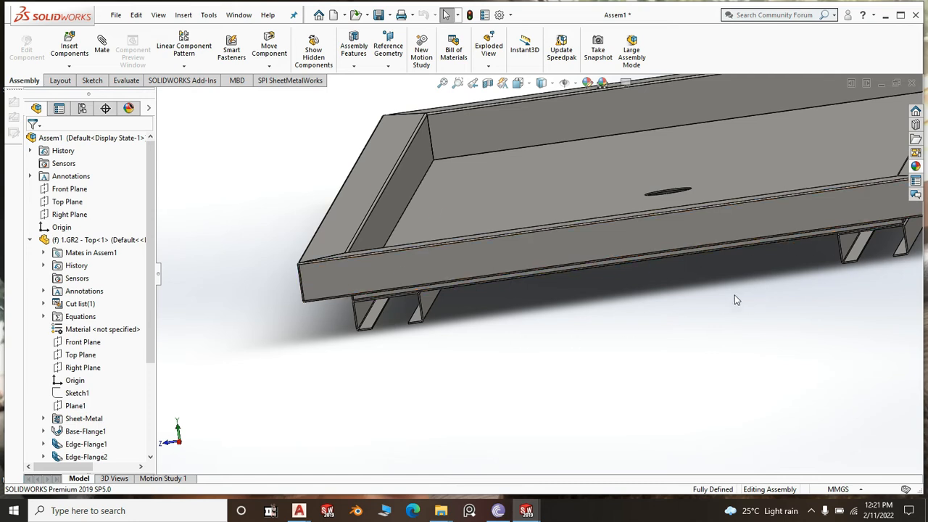
scroll(735, 300, up, 3)
middle_drag(536, 332, 535, 321)
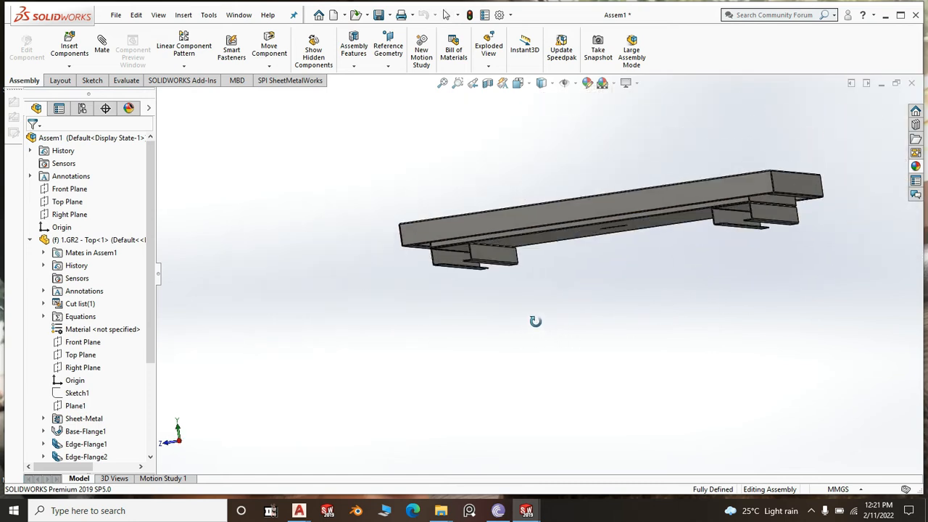
scroll(457, 252, down, 2)
middle_click(455, 252)
middle_drag(442, 299, 412, 301)
scroll(417, 294, up, 4)
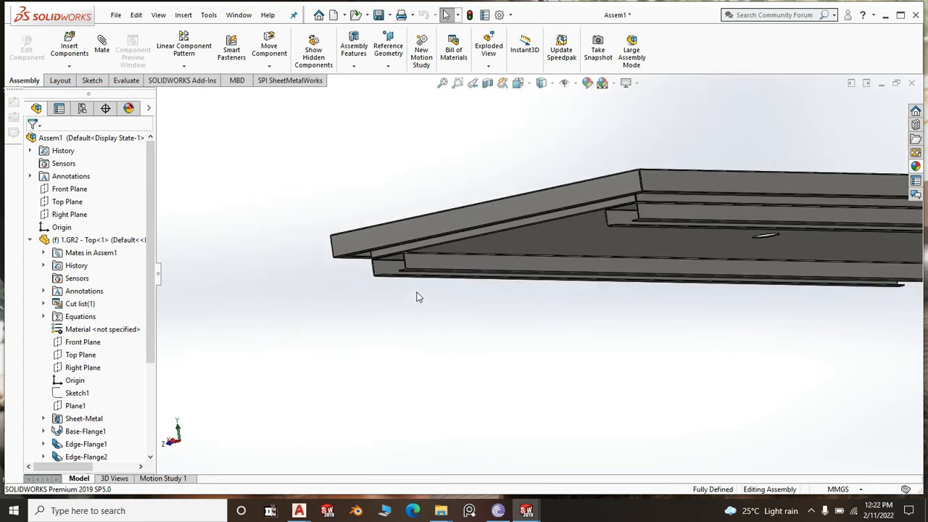
scroll(855, 284, down, 2)
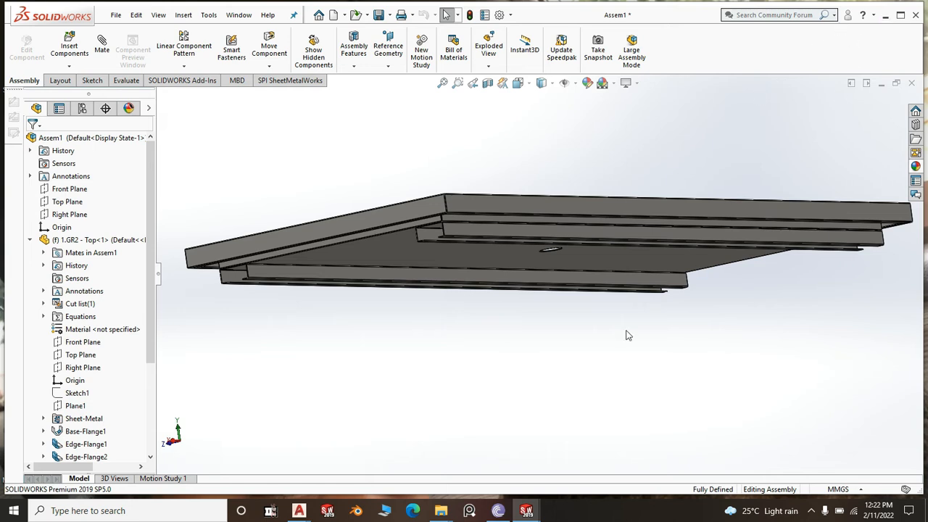
Open the GR2 Assembly video from the GR 1 folder in VLC and pause it at the exploded view of the table
mouse_move(440, 511)
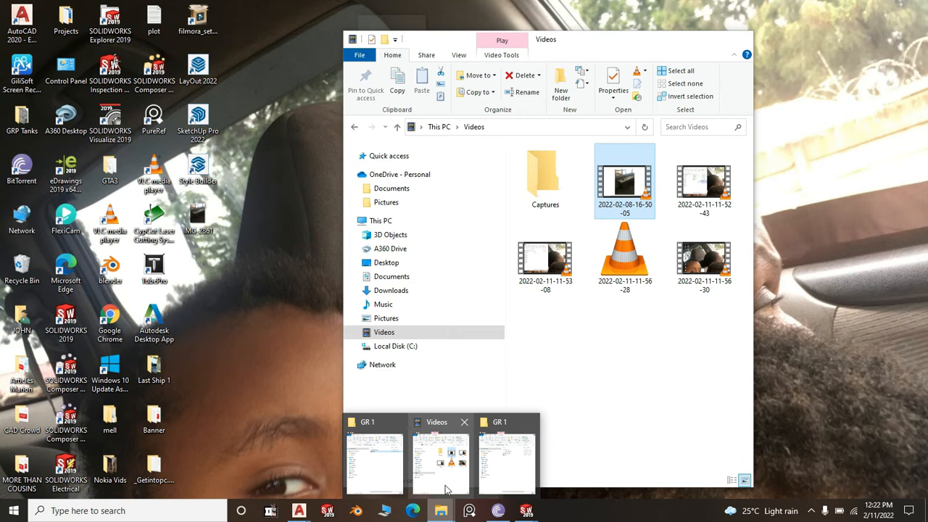
click(496, 489)
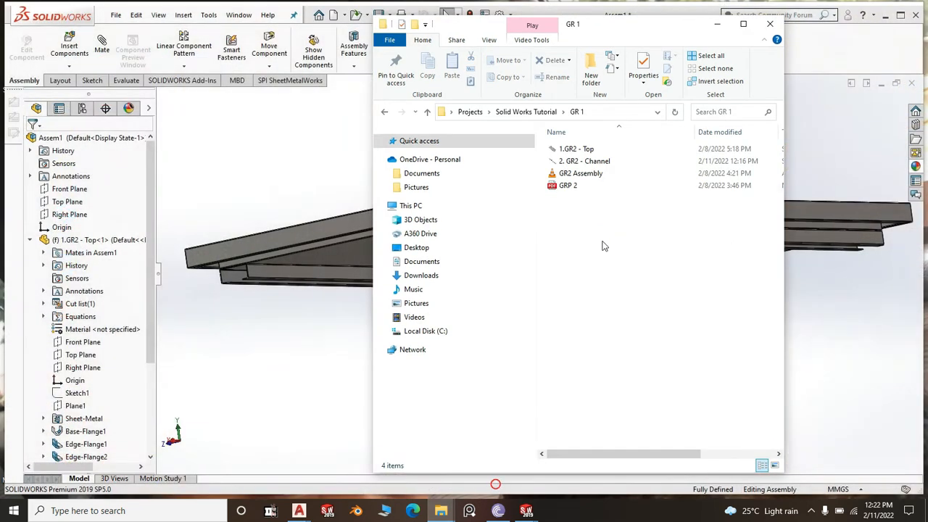
click(575, 178)
click(575, 178)
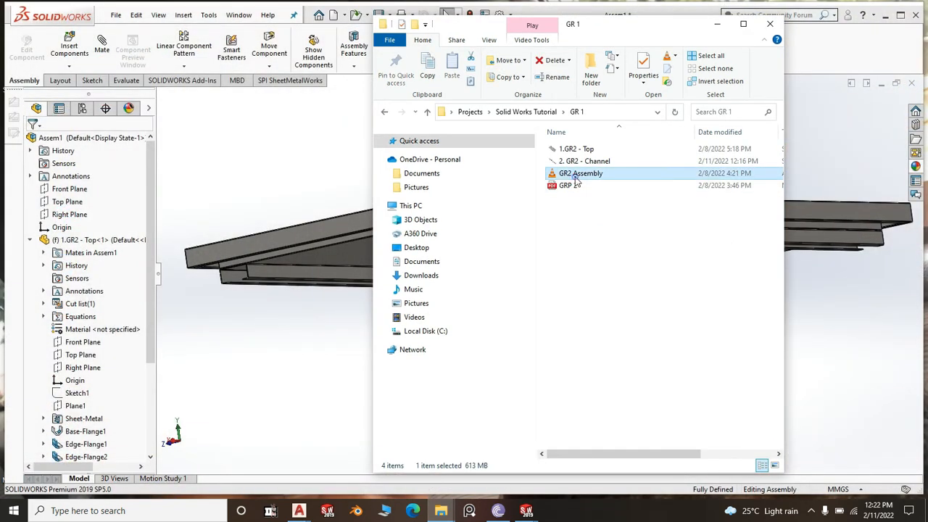
double_click(575, 178)
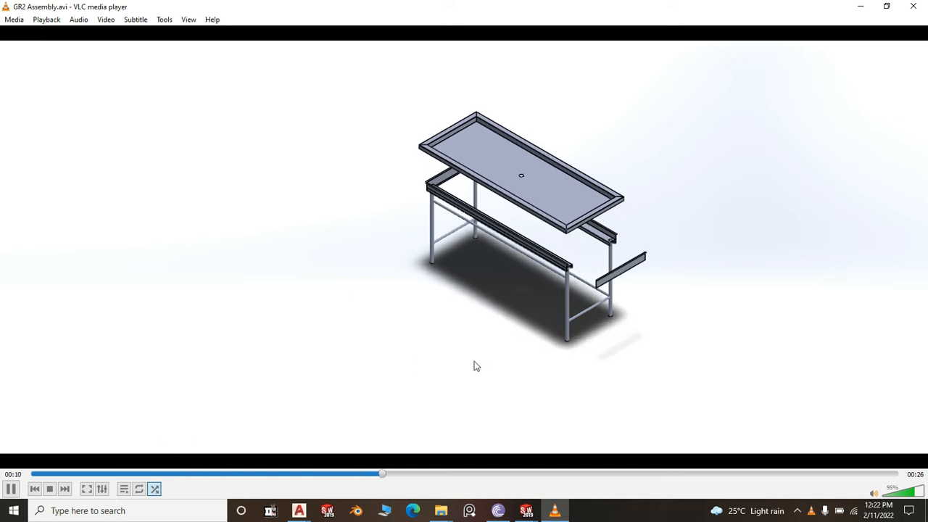
key(space)
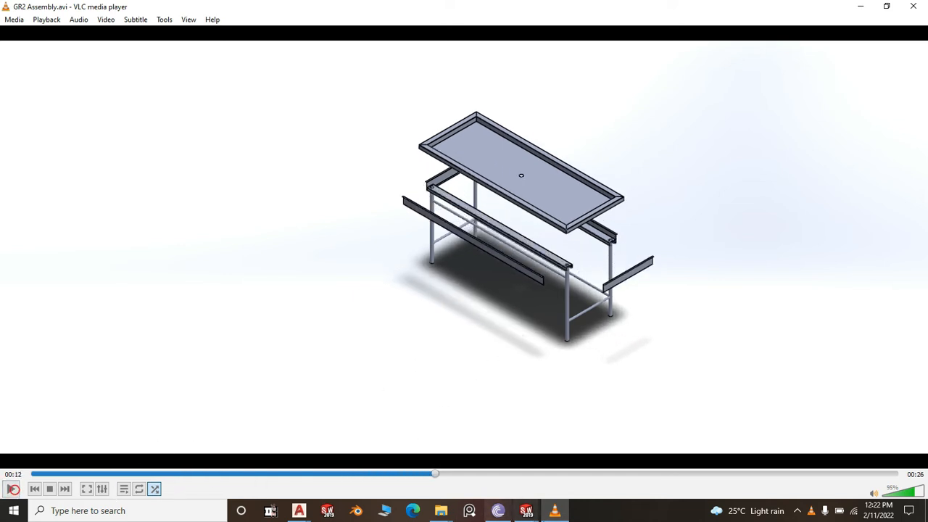
Switch back to the Assem1 assembly in SOLIDWORKS and inspect the channels' ends beneath the top up close
mouse_move(530, 514)
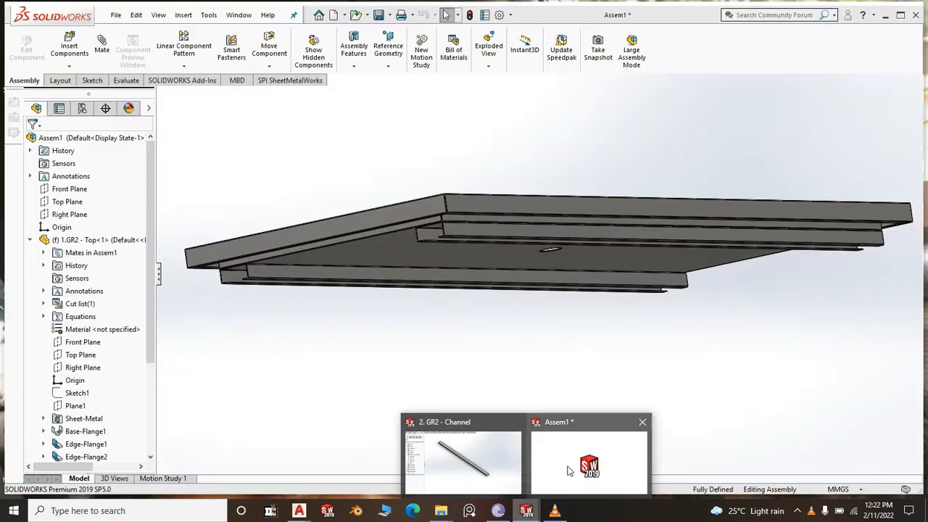
click(569, 472)
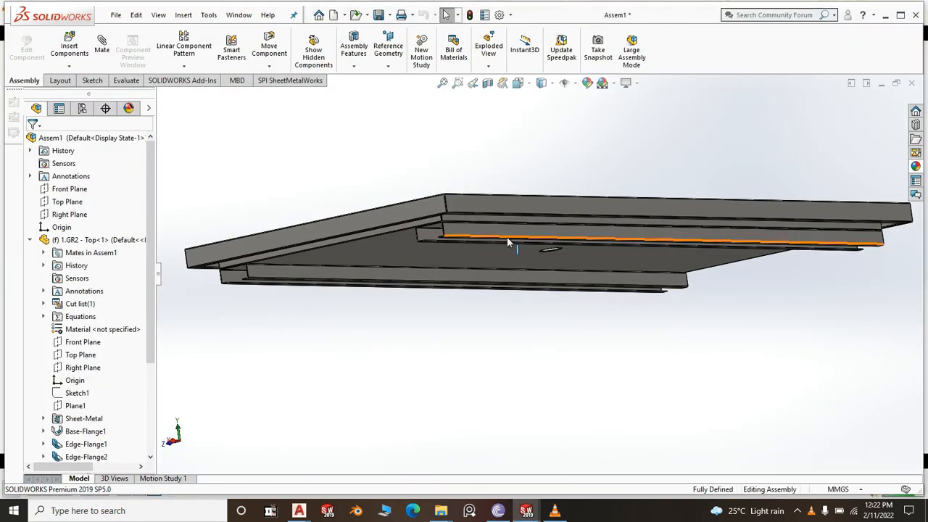
scroll(495, 389, down, 3)
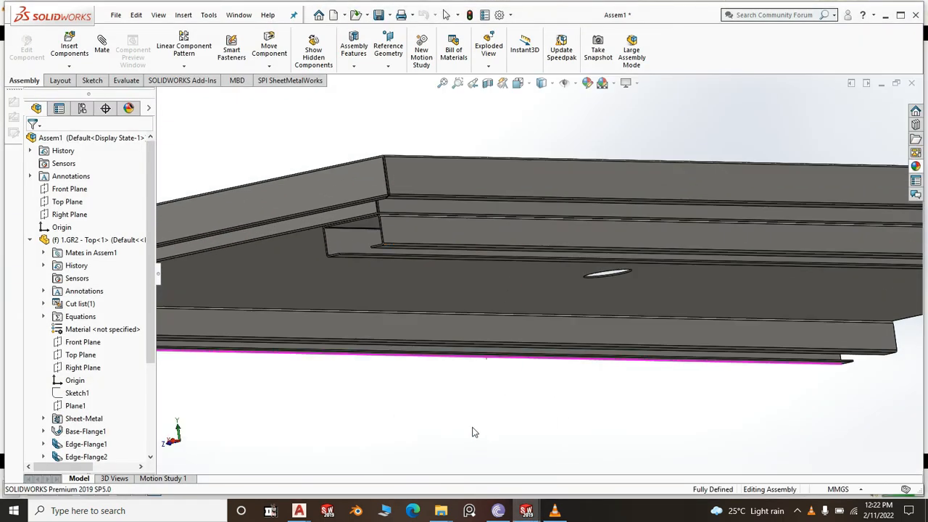
scroll(473, 432, down, 1)
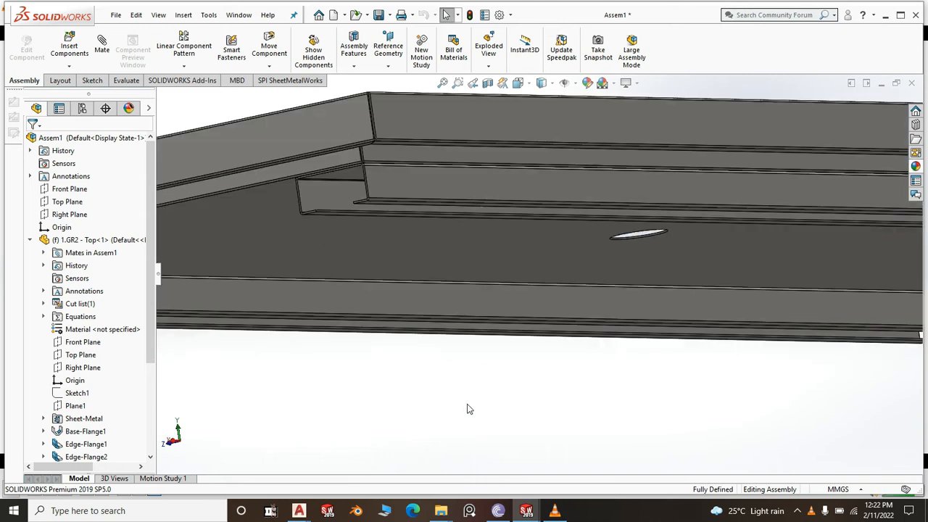
Measure the distance between the inner flange face under the GR2 top and the parallel lip face of the adjacent channel
scroll(468, 410, down, 2)
middle_drag(456, 414, 463, 407)
middle_drag(463, 421, 469, 372)
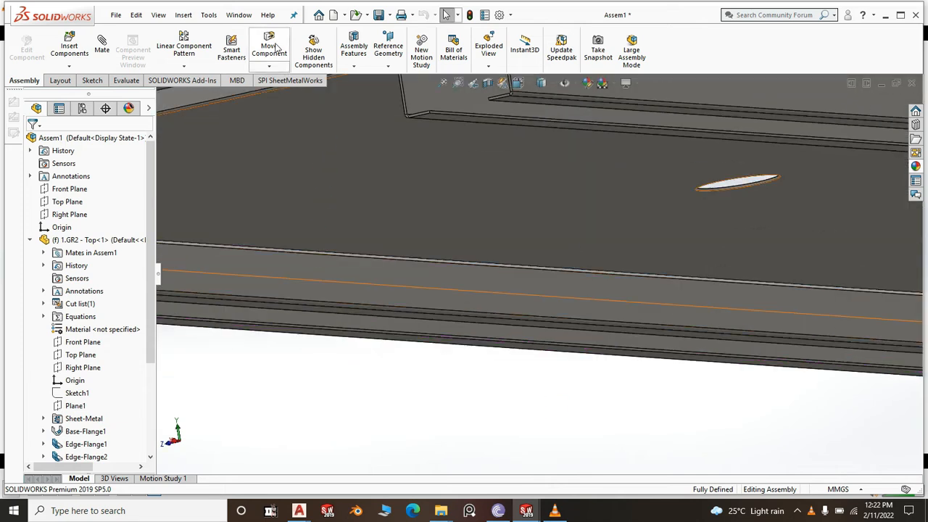
click(207, 15)
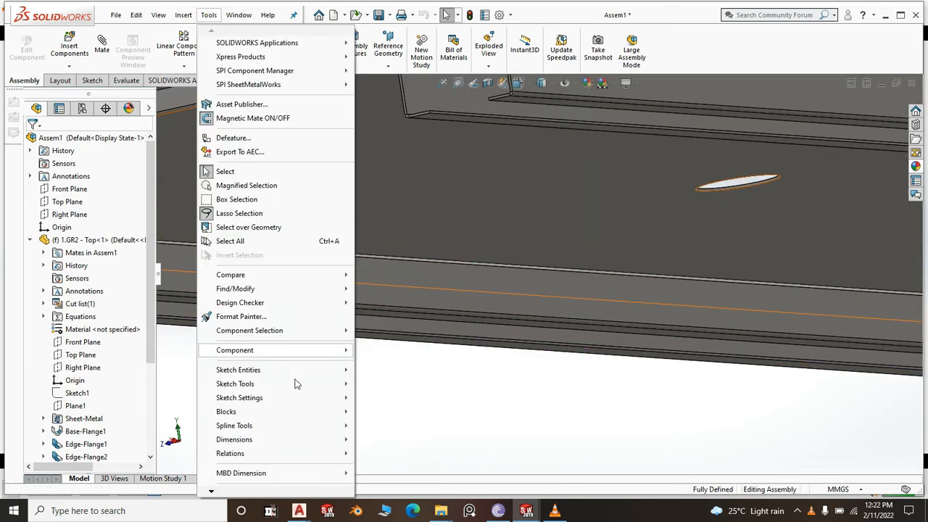
mouse_move(270, 457)
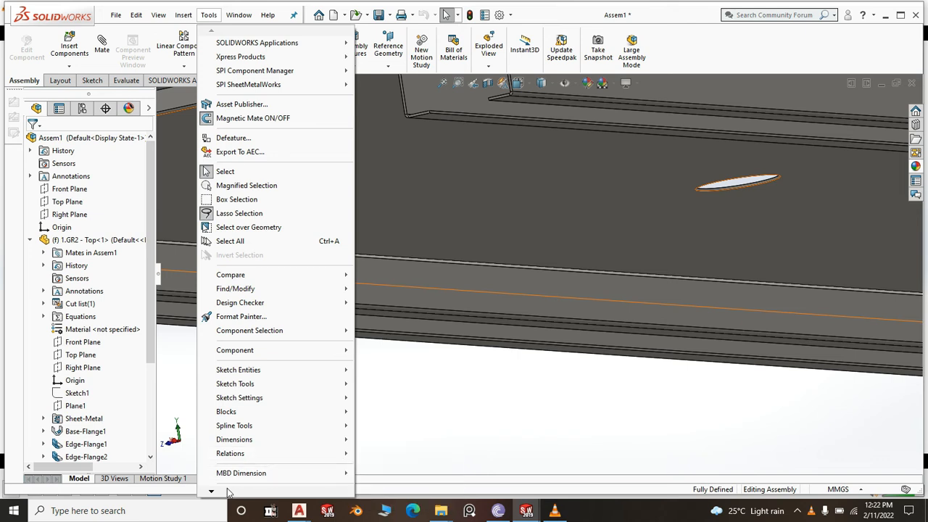
mouse_move(211, 492)
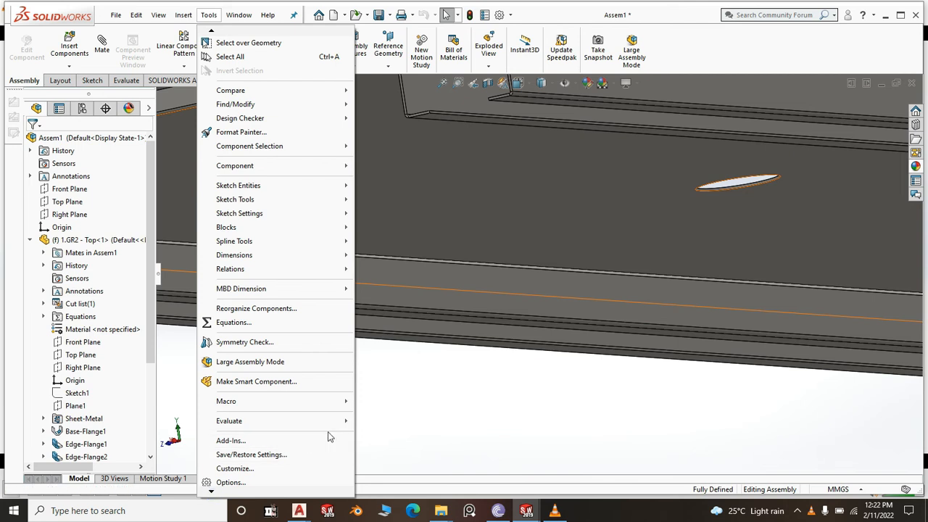
mouse_move(344, 423)
click(396, 249)
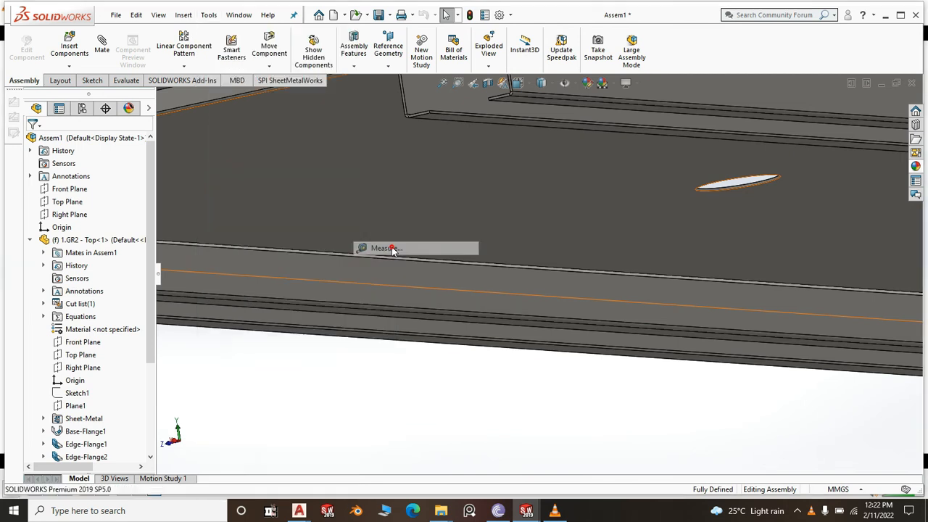
scroll(346, 406, up, 3)
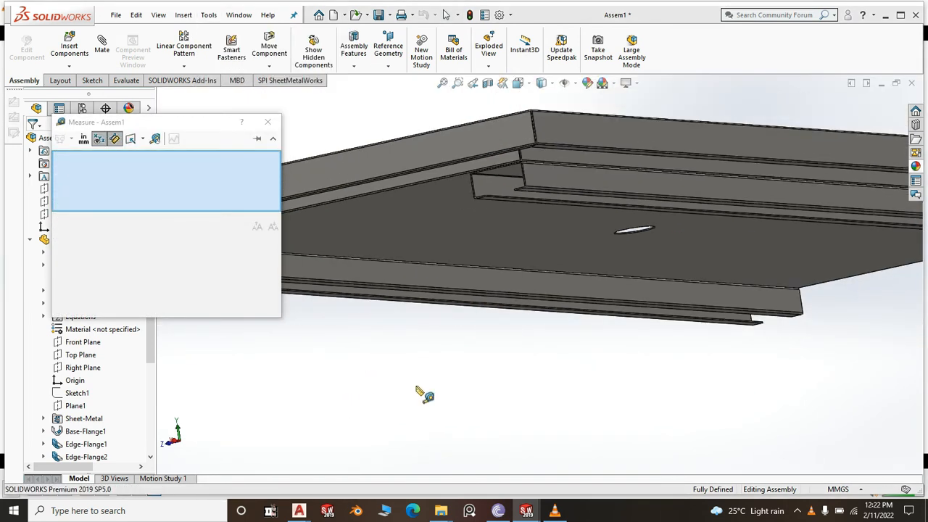
mouse_move(425, 390)
middle_down()
mouse_move(425, 352)
mouse_move(430, 375)
middle_up()
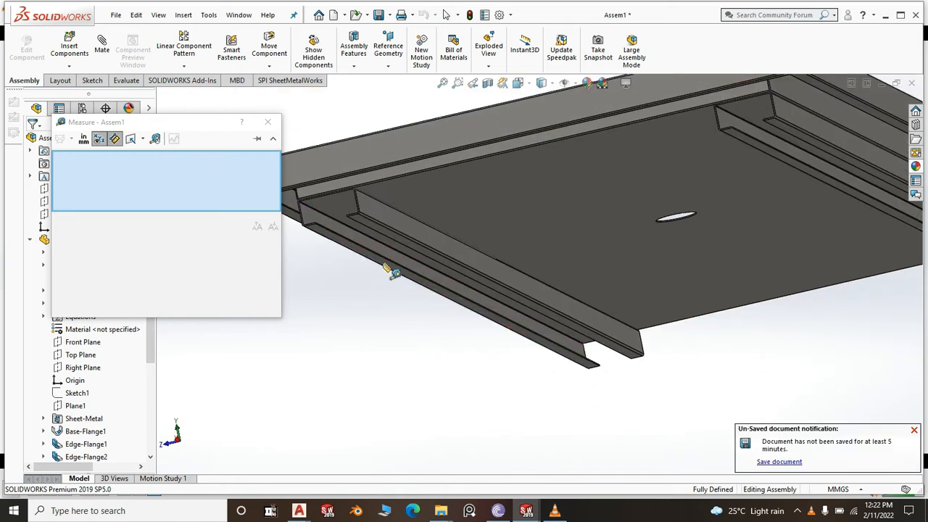
middle_drag(375, 358, 434, 249)
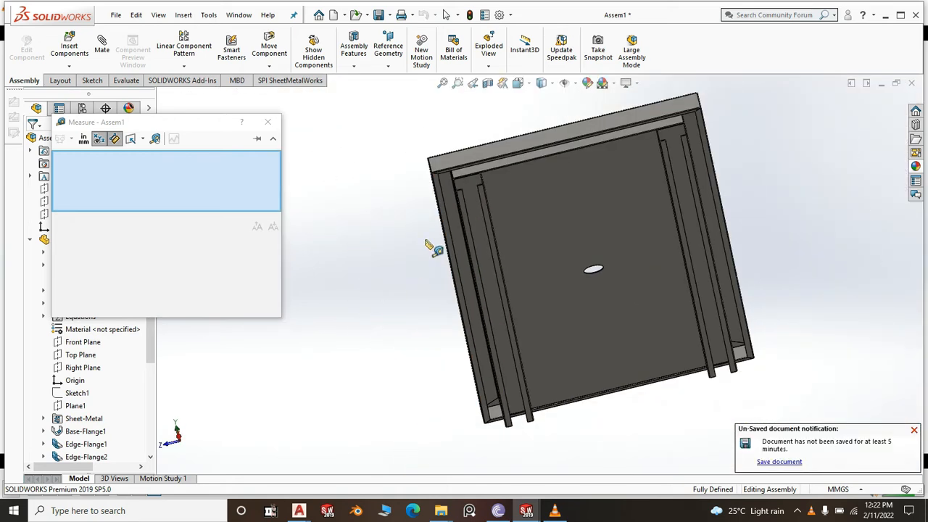
middle_drag(405, 202, 464, 143)
scroll(515, 99, down, 6)
scroll(504, 198, down, 3)
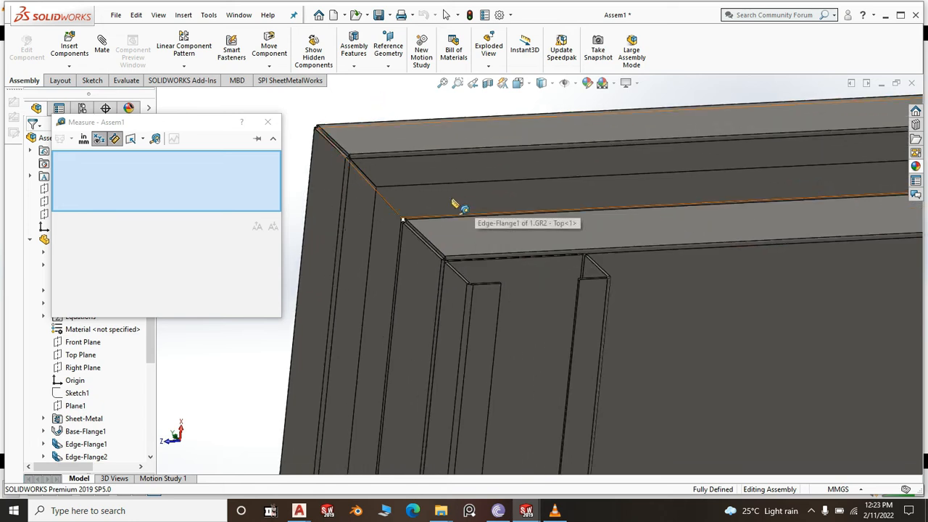
scroll(445, 156, up, 5)
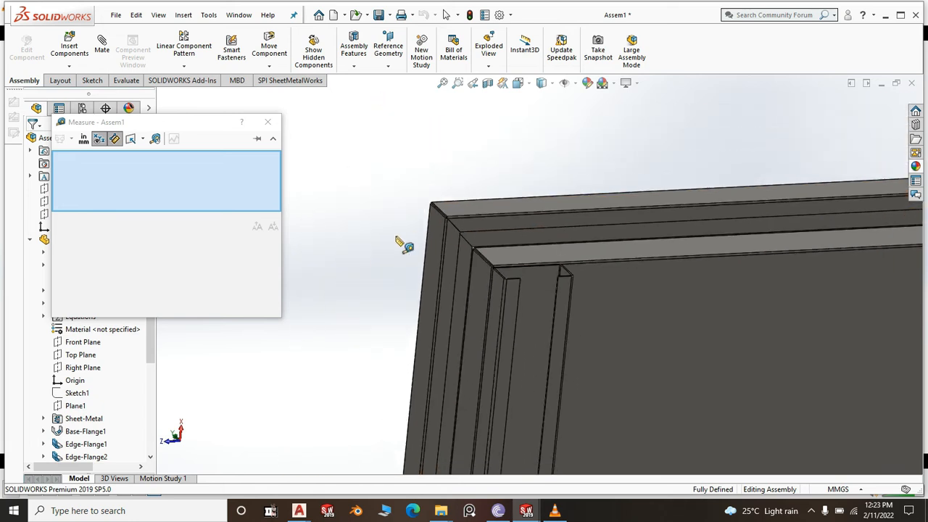
middle_drag(404, 243, 371, 216)
scroll(549, 279, down, 2)
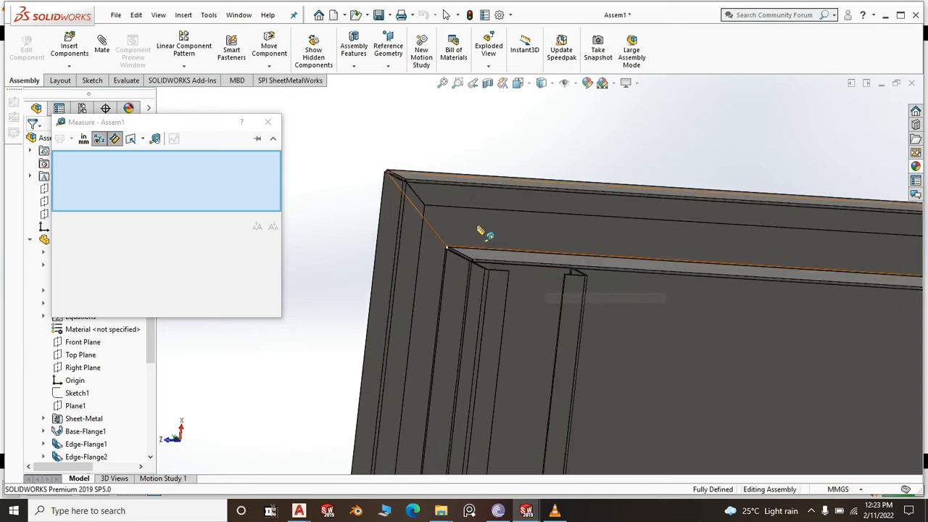
click(480, 231)
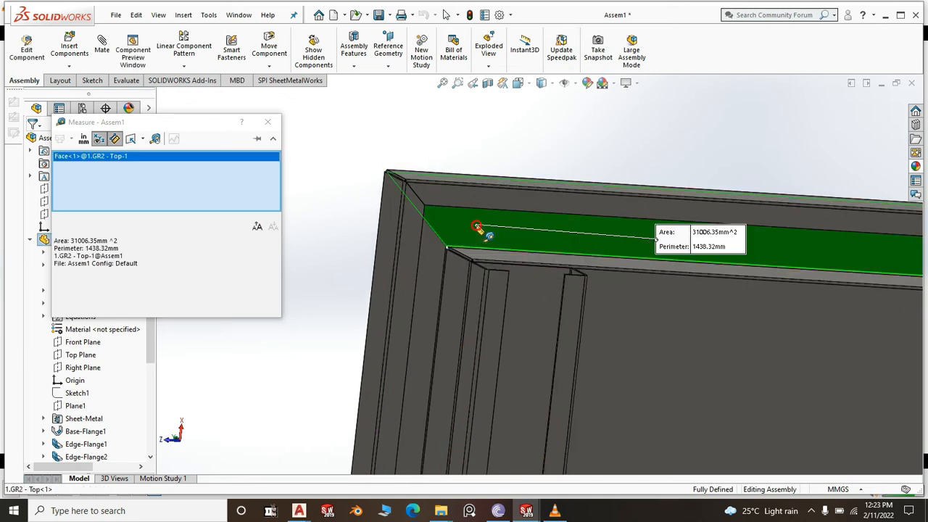
click(501, 296)
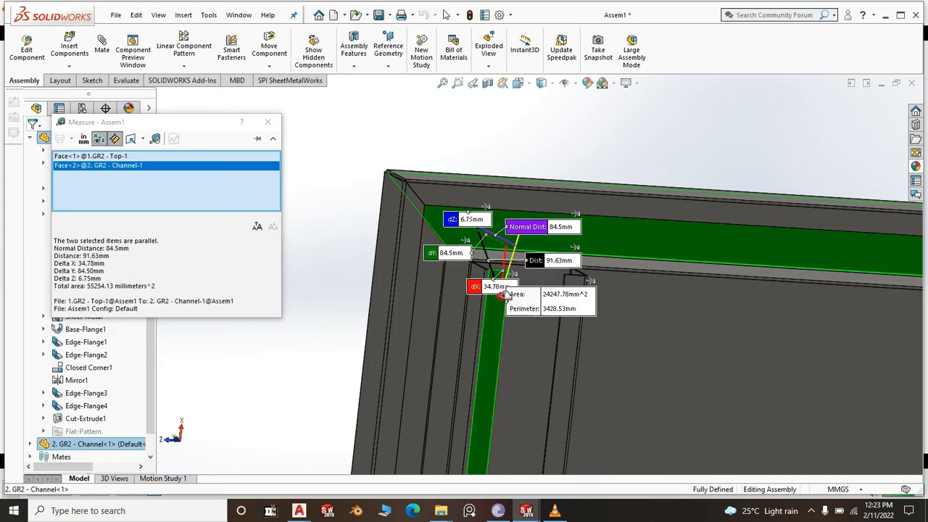
double_click(101, 257)
click(321, 216)
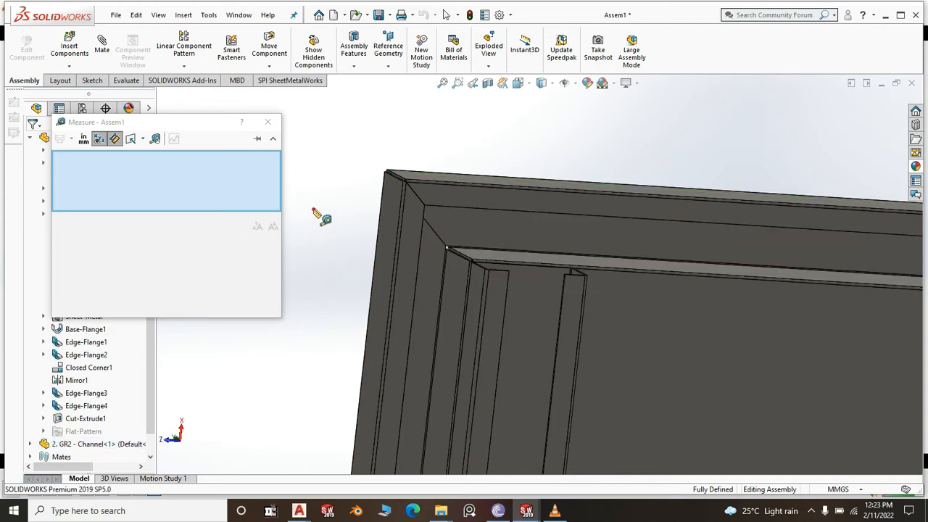
Repeat the distance measurement between the top's flange face and the channel's lip face and close the Measure tool
click(476, 232)
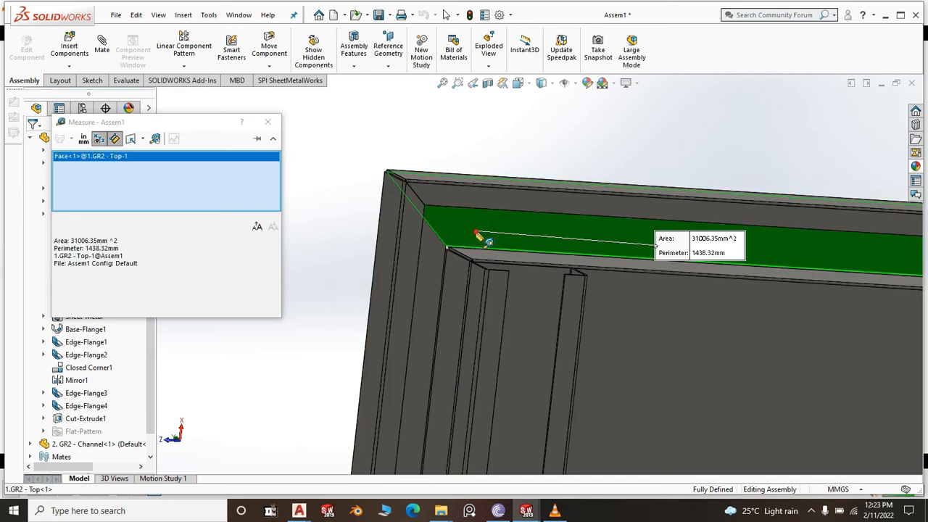
click(500, 310)
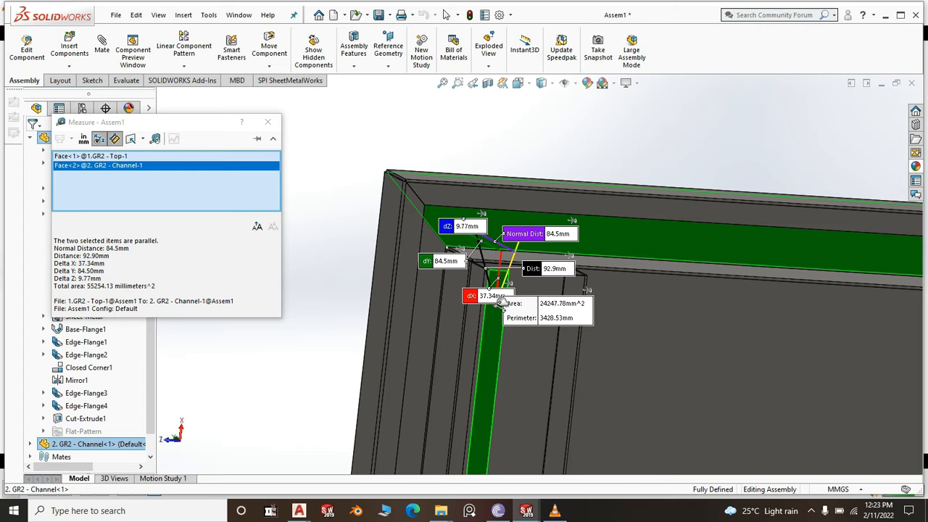
click(596, 121)
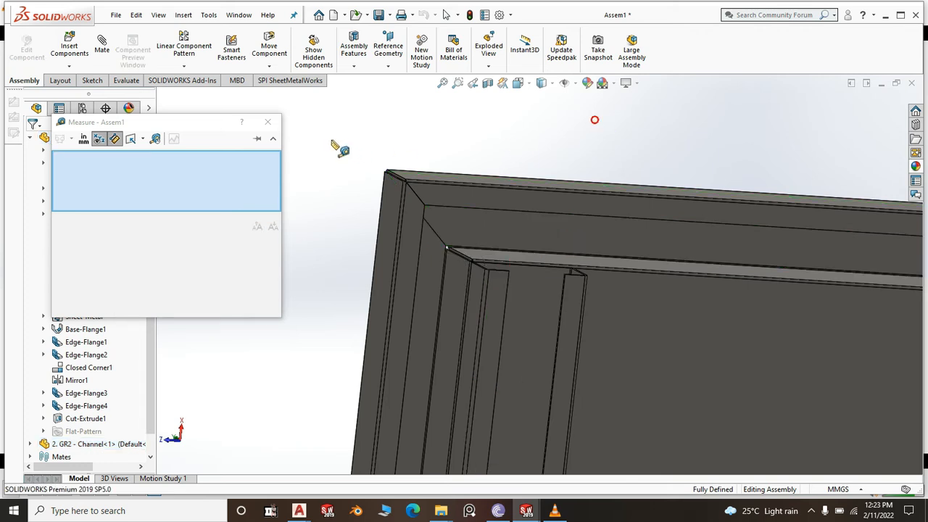
click(272, 123)
Return the assembly to the isometric view and create a new part document from the Part2 template
key(space)
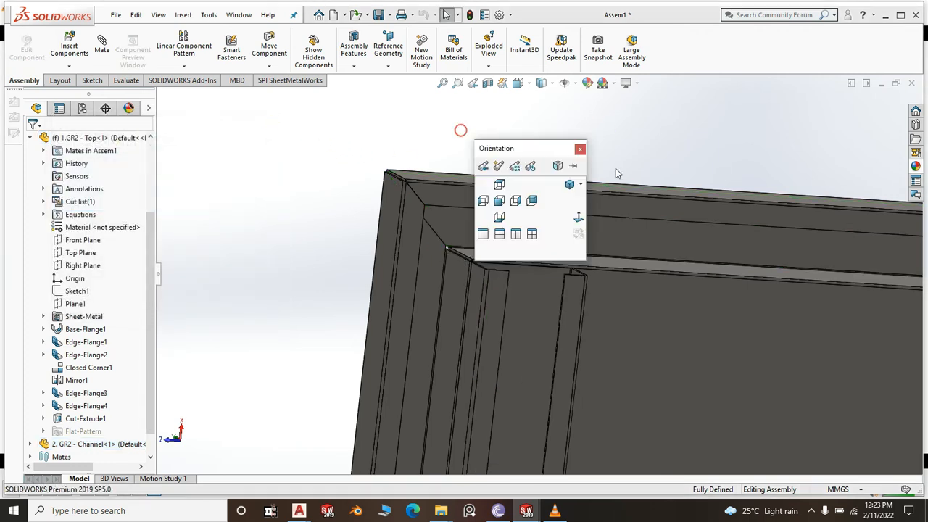
click(570, 186)
click(116, 15)
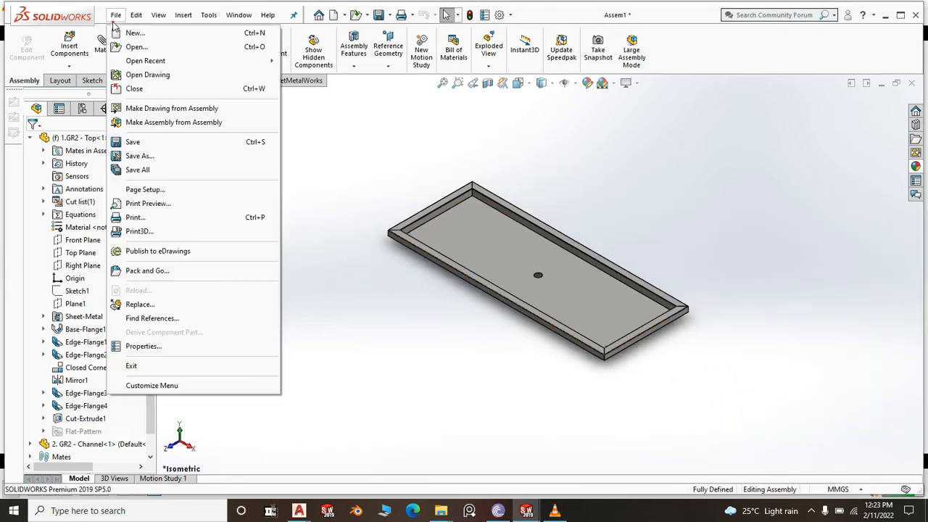
click(128, 32)
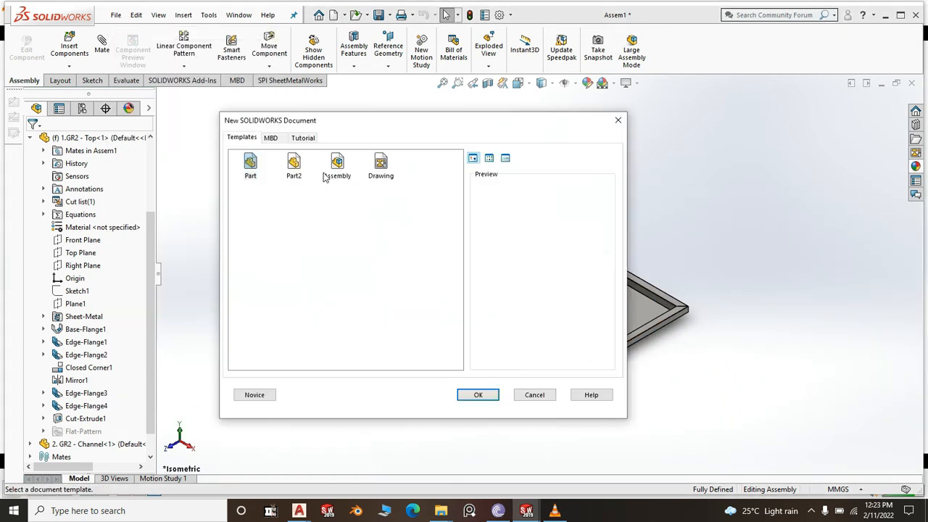
click(294, 165)
click(478, 395)
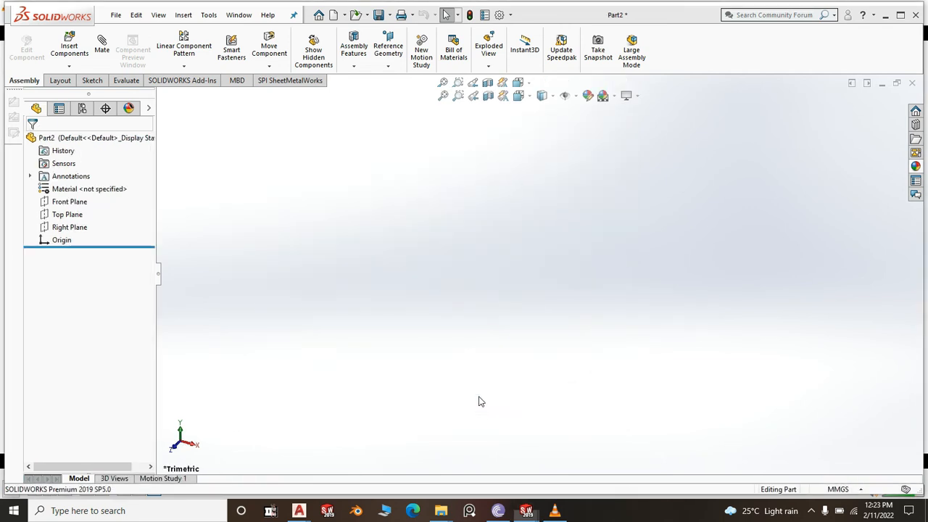
Sketch a center rectangle about 331 mm by 47 mm on the Front Plane, centred on the origin
click(72, 207)
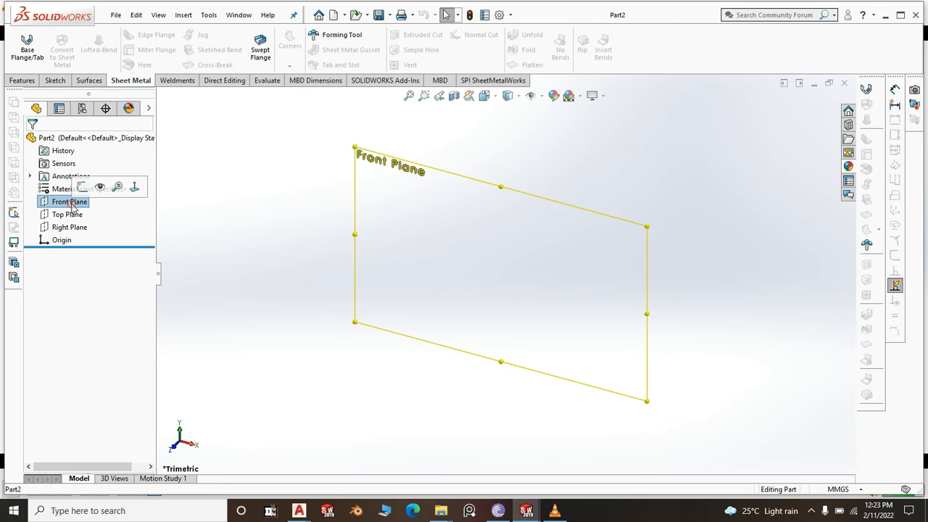
click(82, 187)
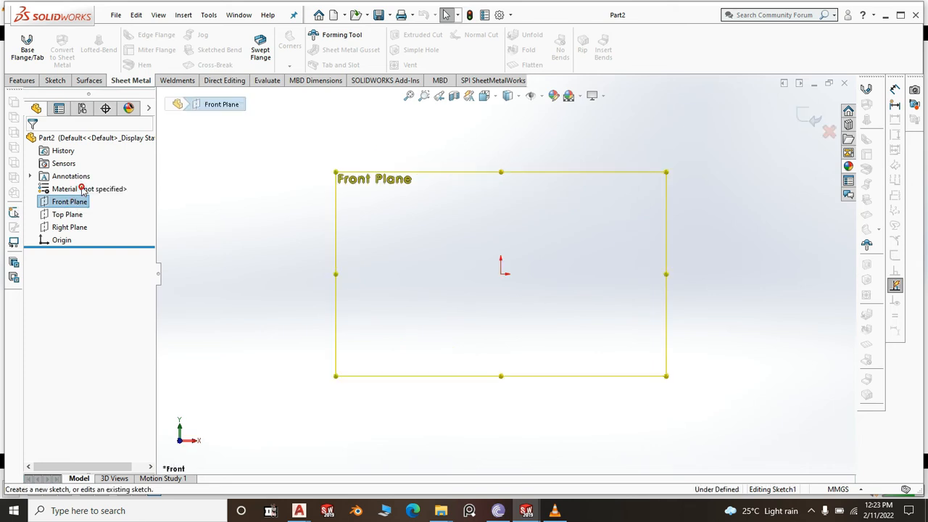
click(82, 49)
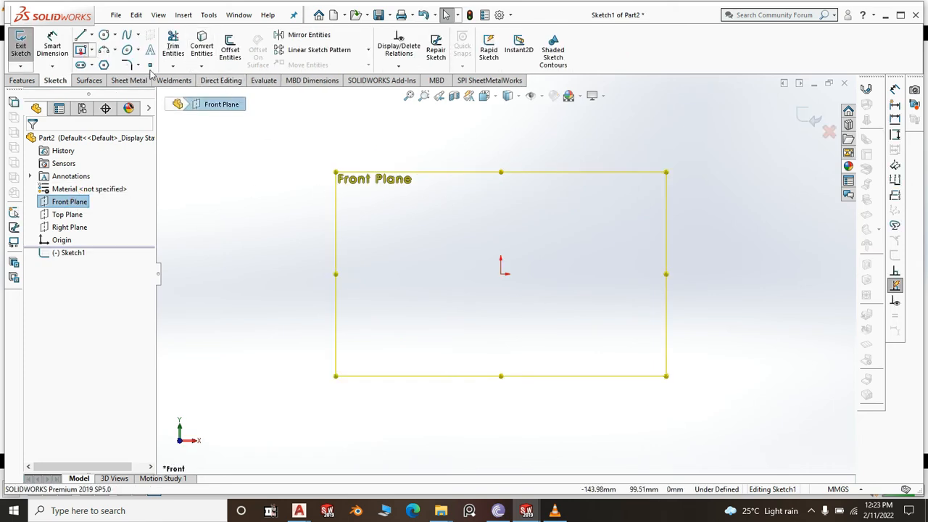
click(500, 274)
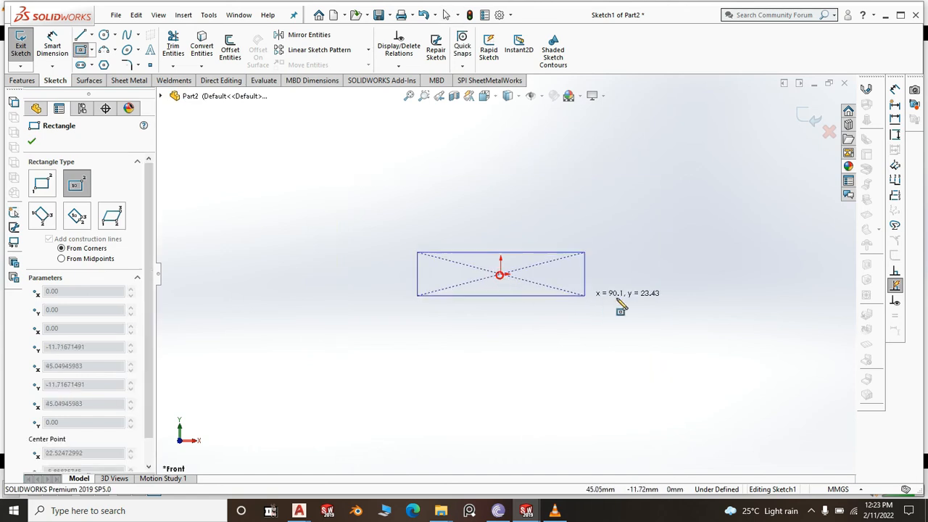
click(808, 317)
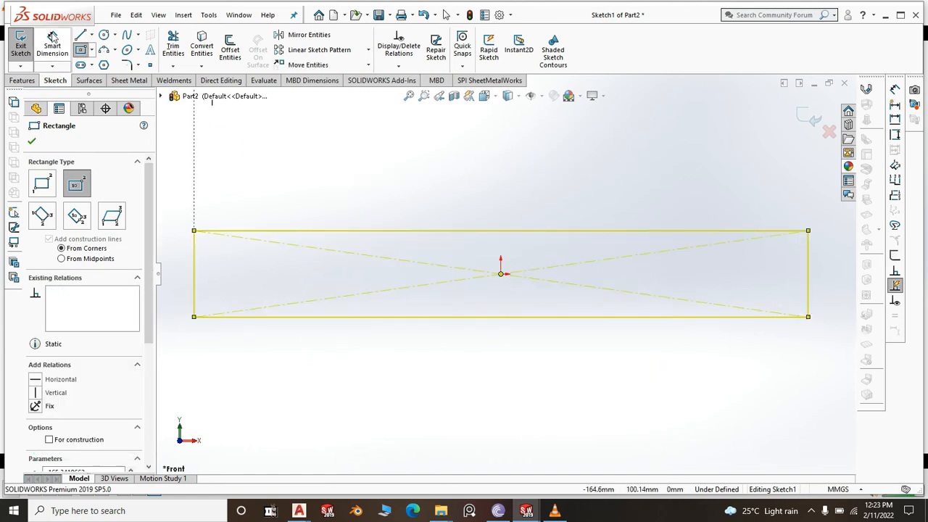
Dimension the rectangle's vertical side and set its height to 85 mm
click(52, 47)
scroll(656, 308, up, 4)
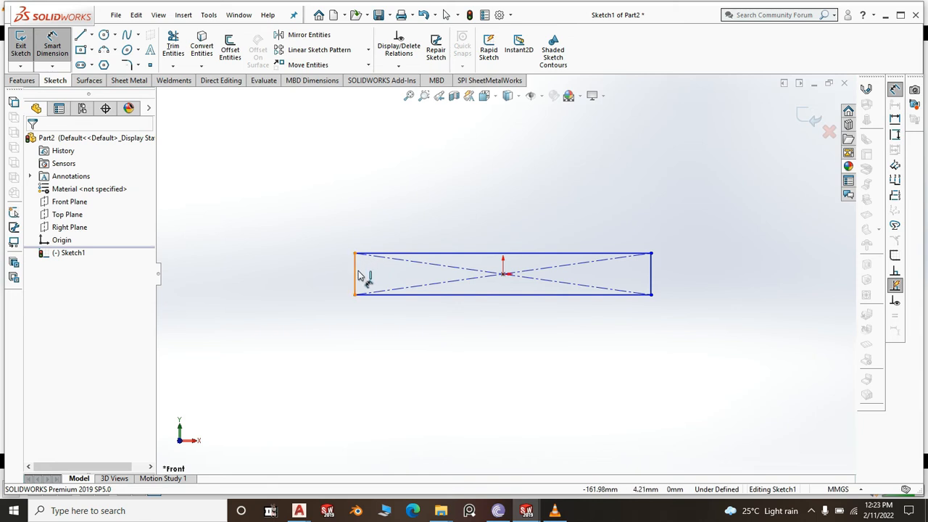
click(357, 275)
click(323, 276)
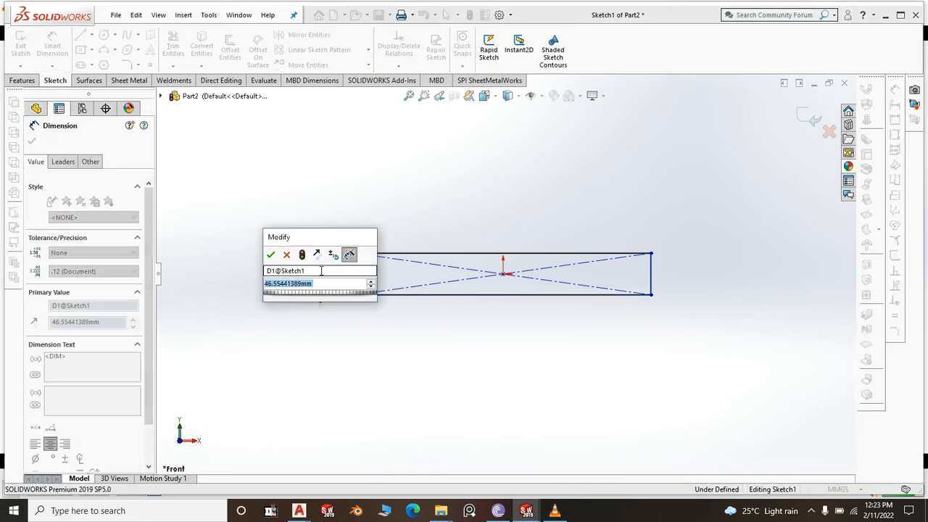
text(85)
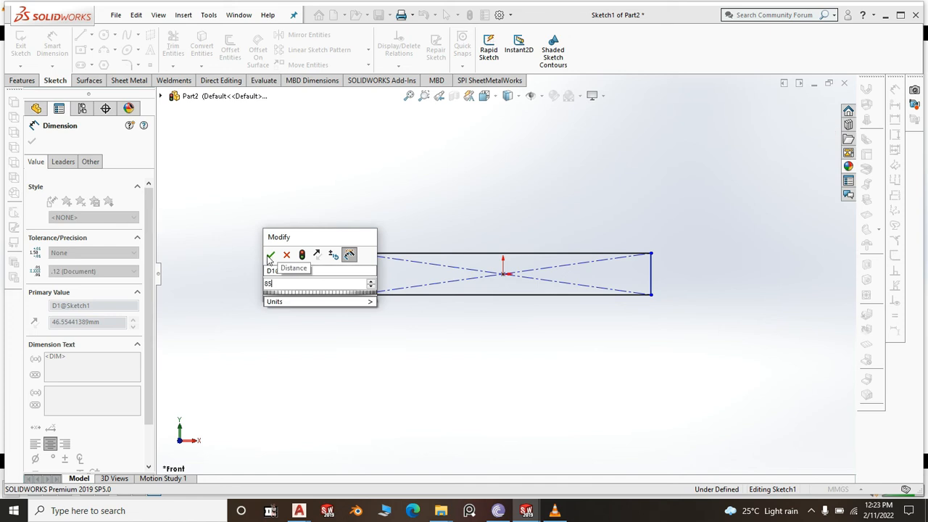
click(269, 256)
Dimension the rectangle's long horizontal side at 1704 mm and bring up the sheet metal tools
click(497, 295)
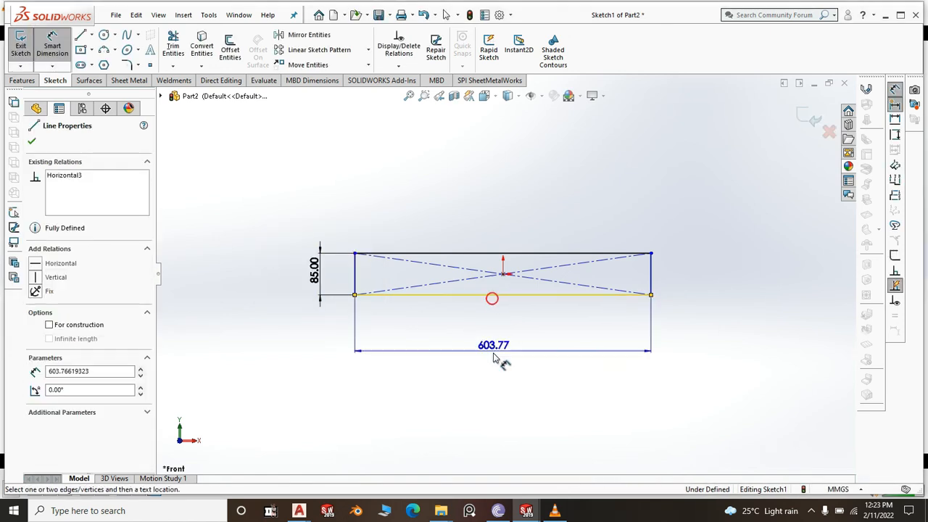
click(494, 360)
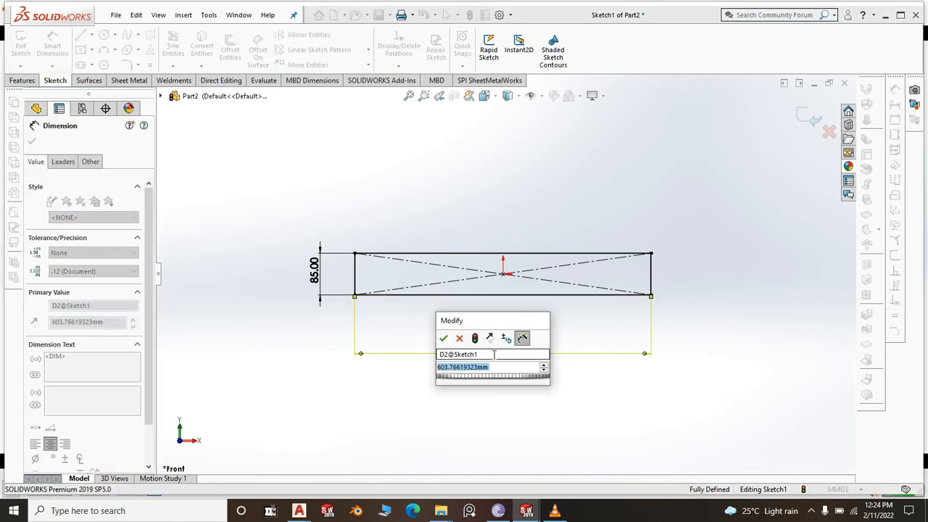
text(1704)
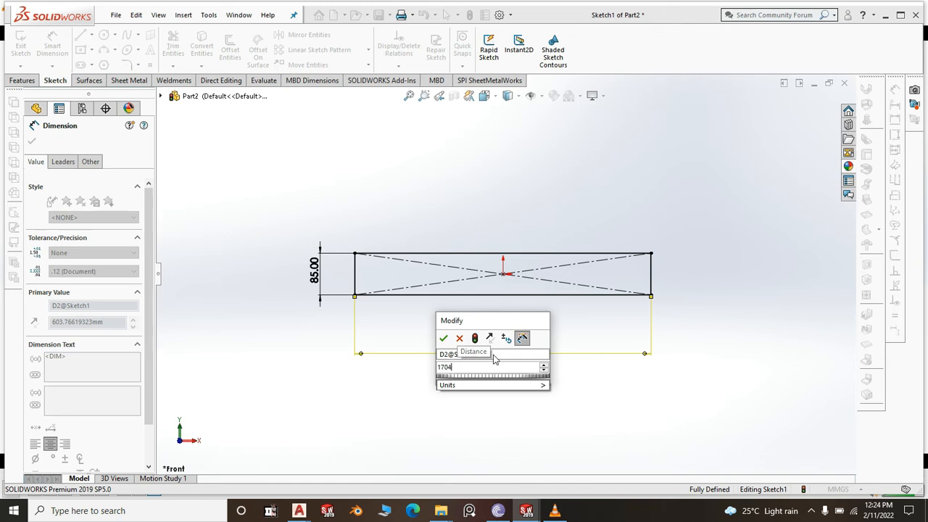
click(444, 339)
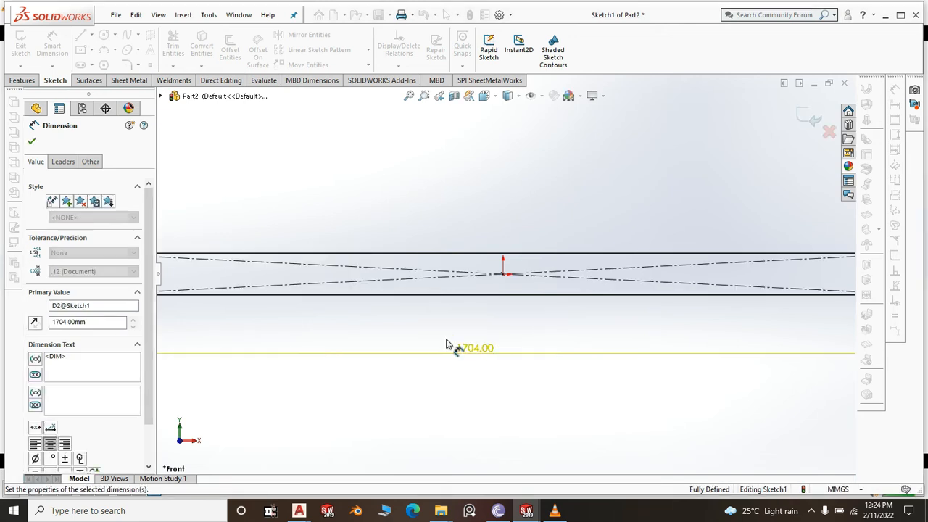
key(f)
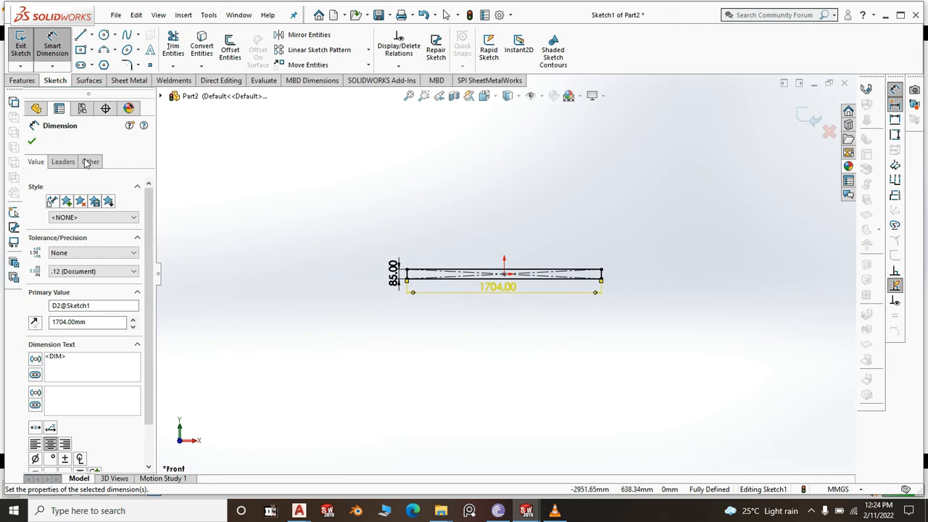
click(138, 81)
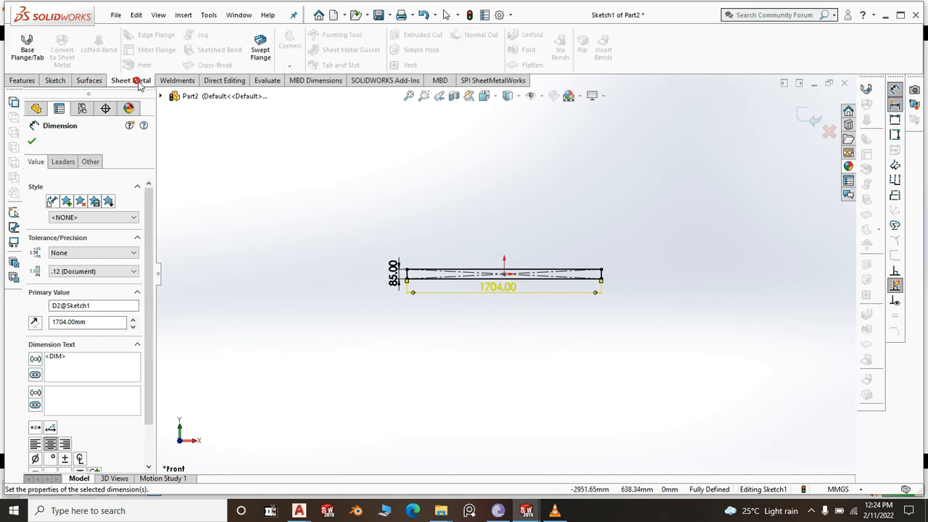
Create a base flange 1.2 mm thick from the 85 x 1704 mm rectangle sketch
click(30, 45)
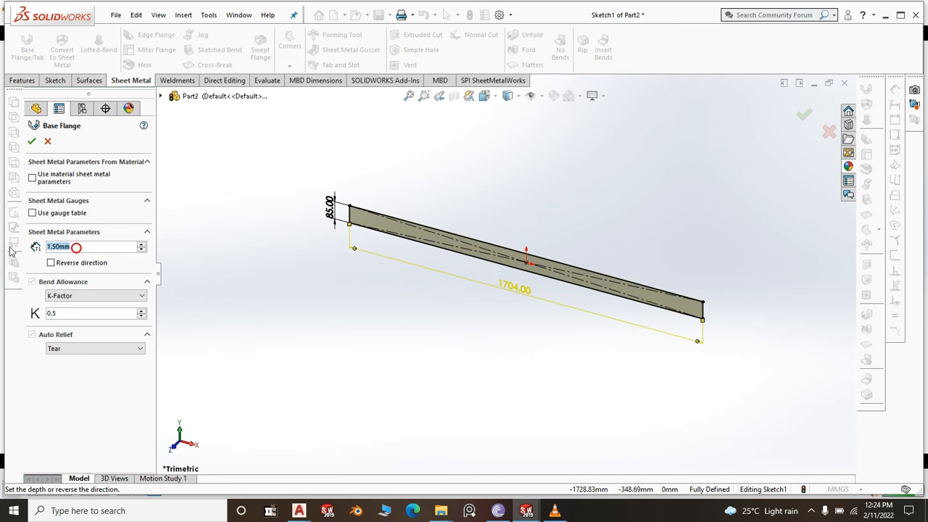
text(1.2)
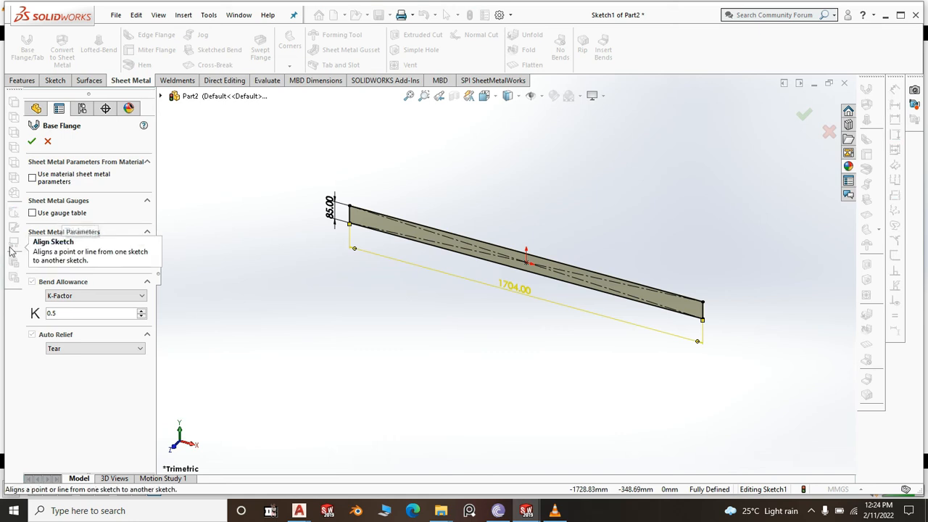
click(178, 262)
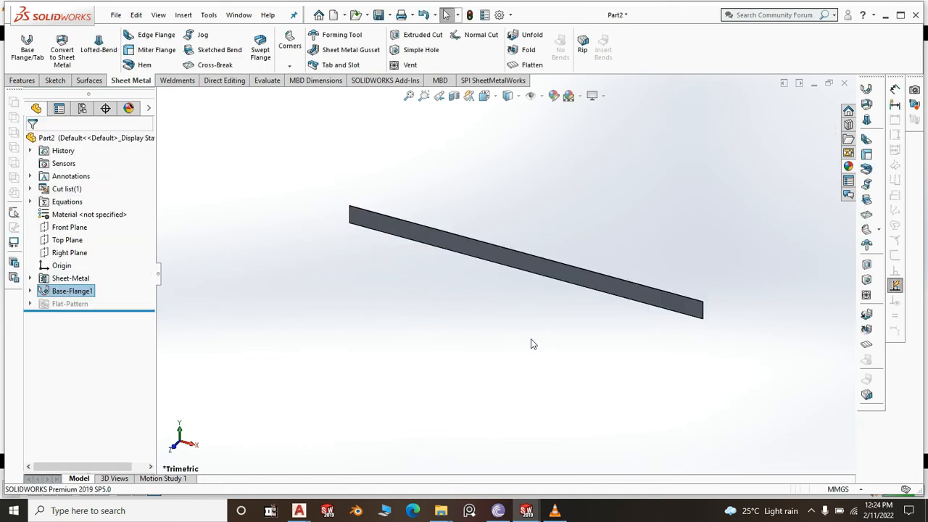
Start an edge flange on the strip's upper long edge and set its length to 15 mm at 90 degrees
scroll(761, 306, down, 2)
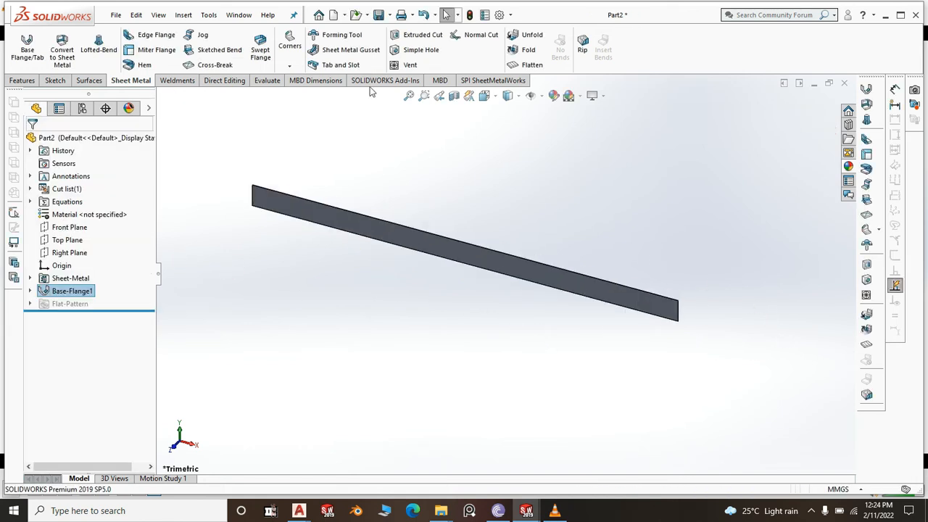
click(147, 34)
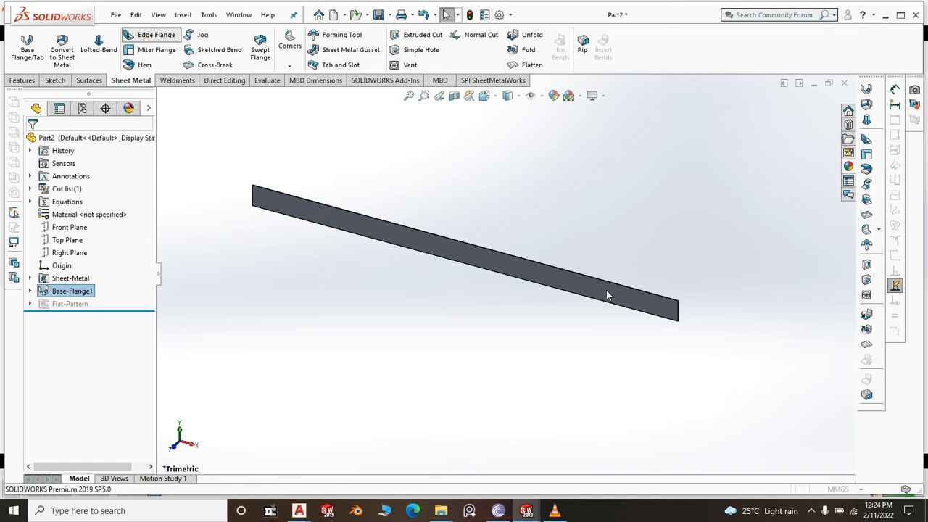
scroll(632, 294, down, 4)
click(624, 280)
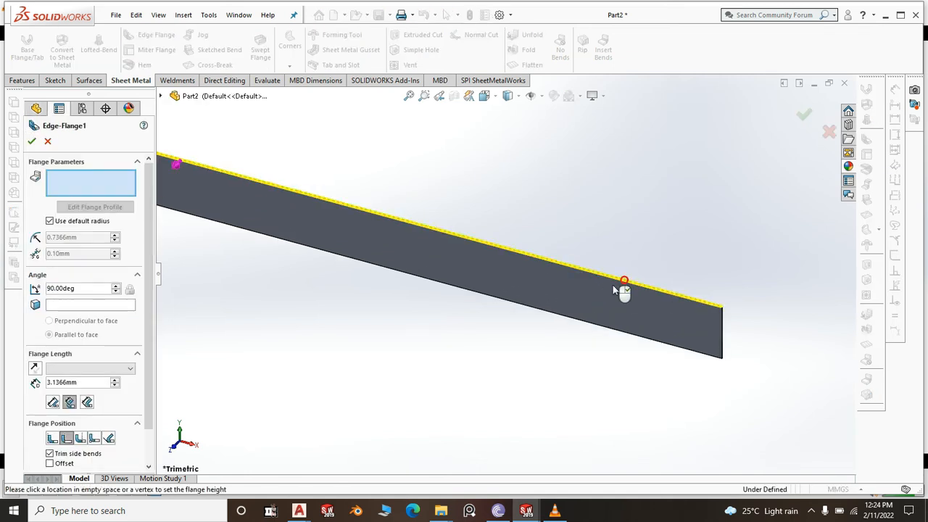
click(410, 430)
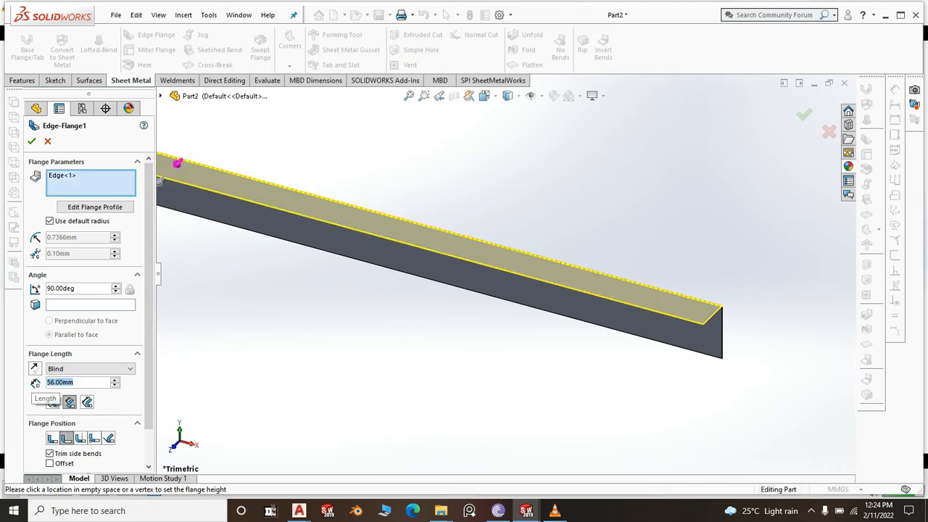
text(15)
click(373, 351)
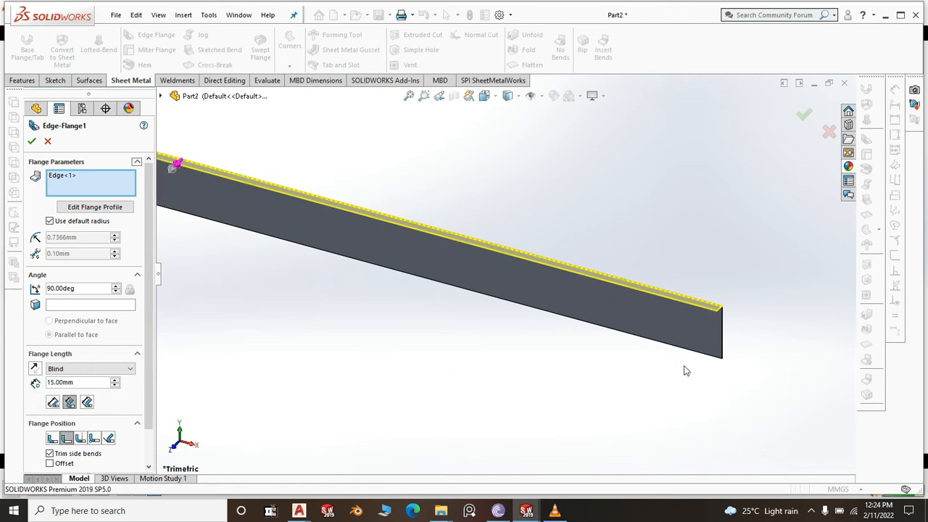
Include the lower long edge in the 15 mm edge flange, reverse that flange's direction, and accept the feature
click(694, 352)
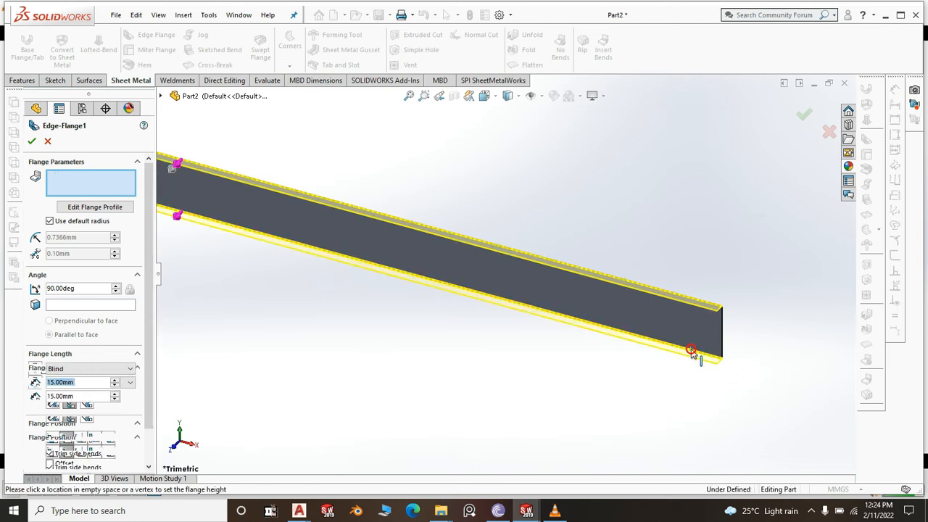
scroll(411, 339, up, 3)
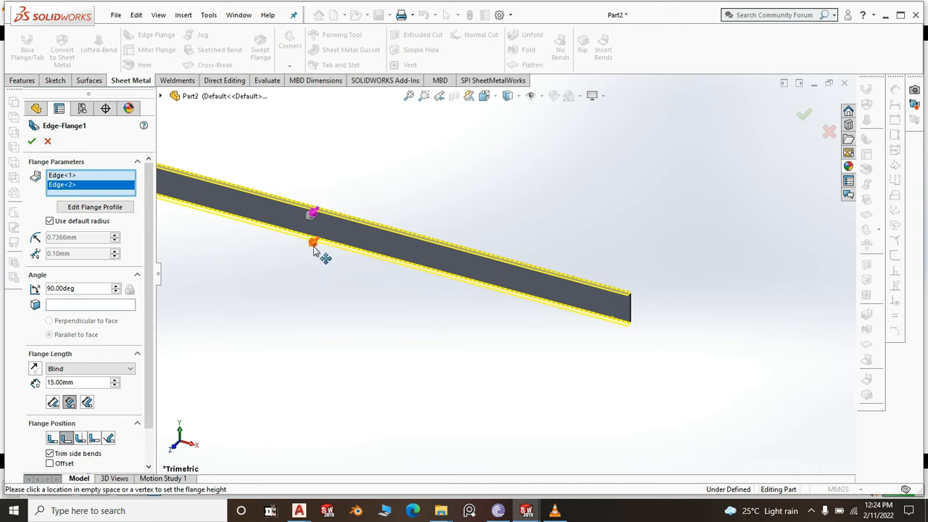
click(312, 245)
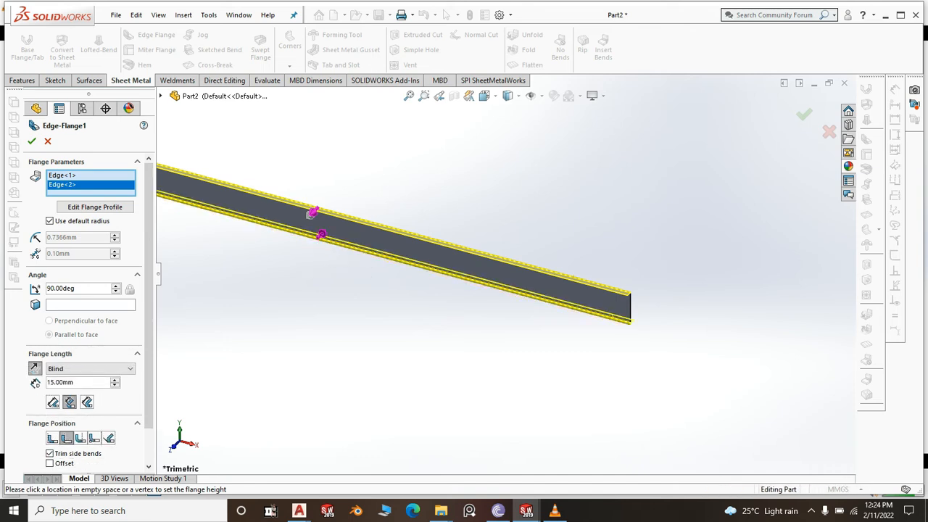
click(32, 142)
Apply the polished steel appearance to the whole part
middle_drag(348, 240, 621, 312)
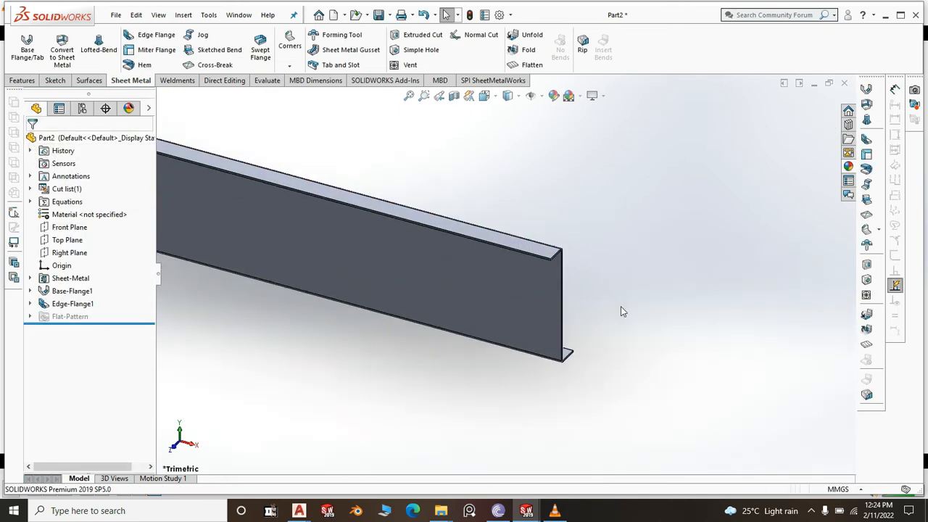
scroll(621, 312, up, 5)
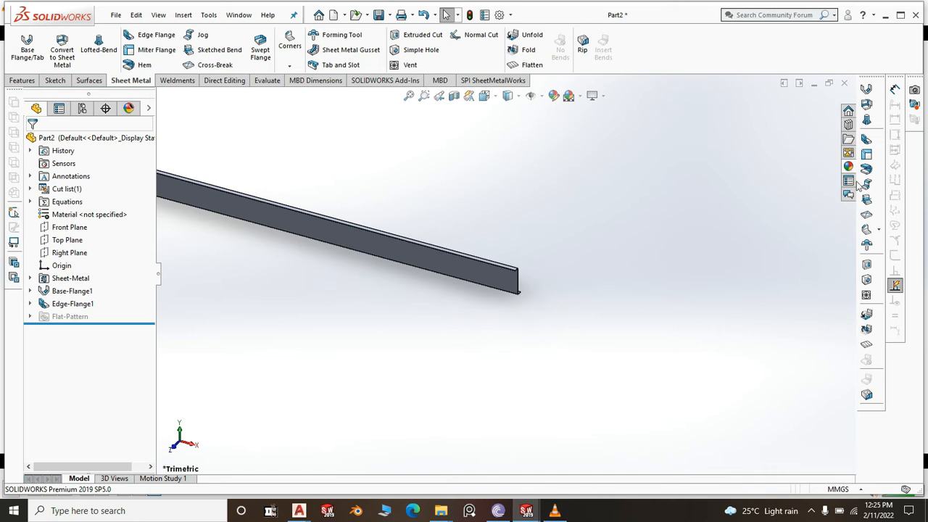
click(849, 166)
right_click(751, 436)
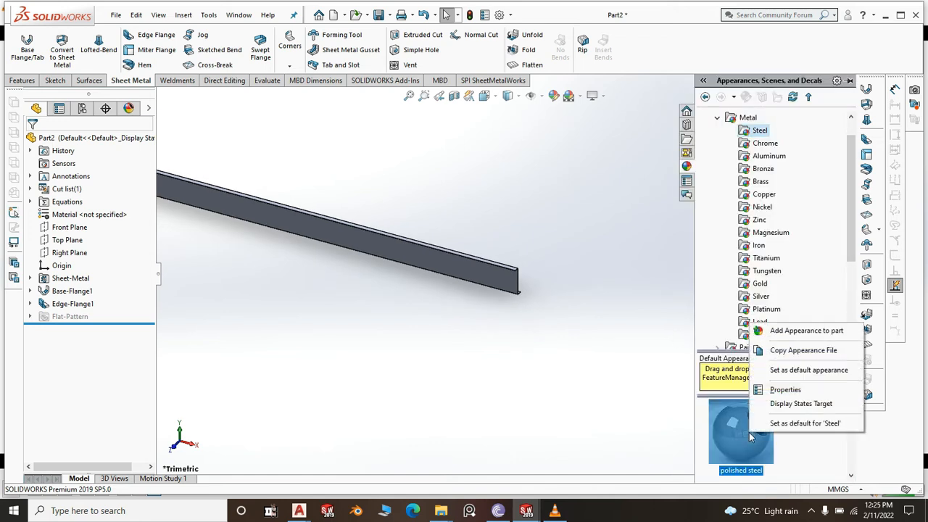
click(806, 332)
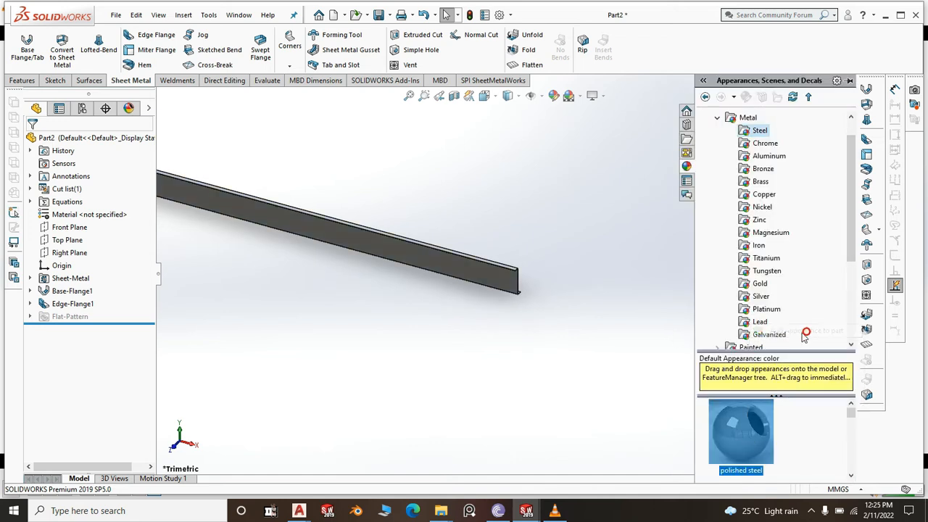
click(625, 322)
Save the part as "3.GR2 - Long skirting" in the GR 1 folder and switch back to the Assem1 assembly
scroll(626, 322, up, 5)
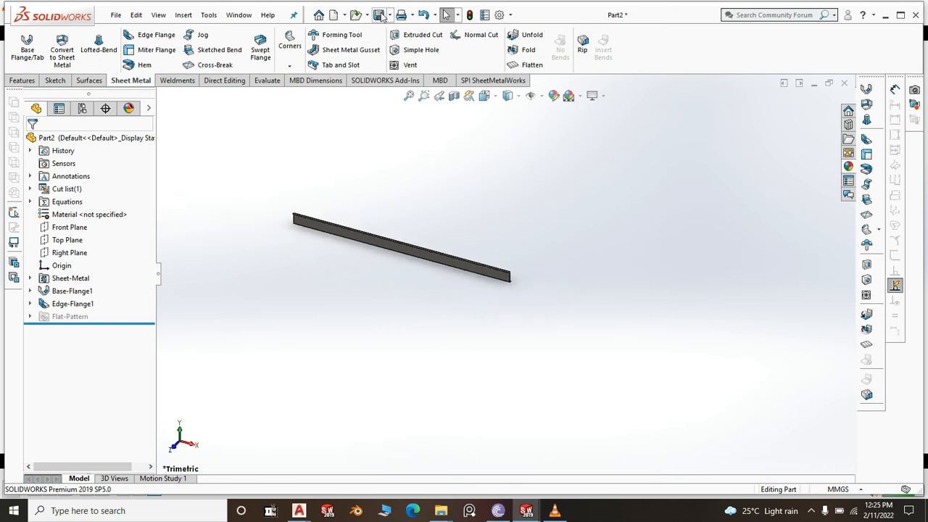
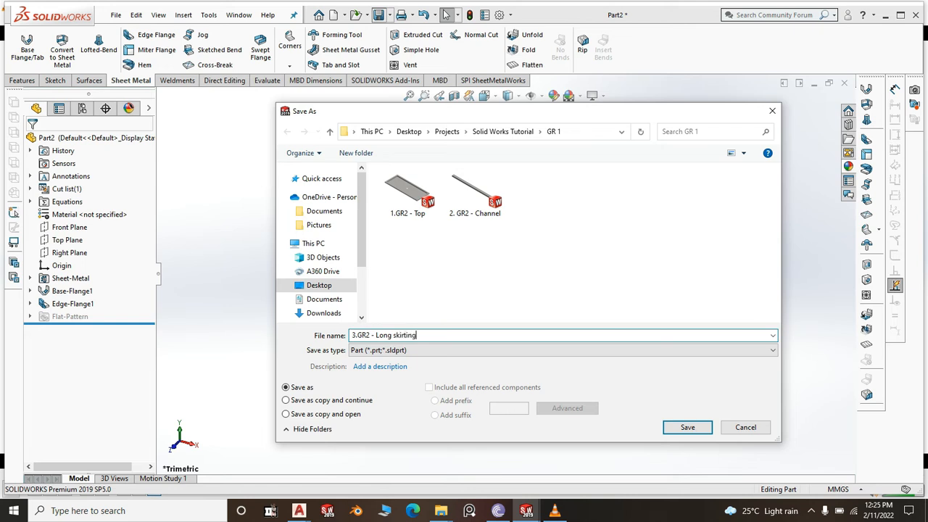
click(685, 428)
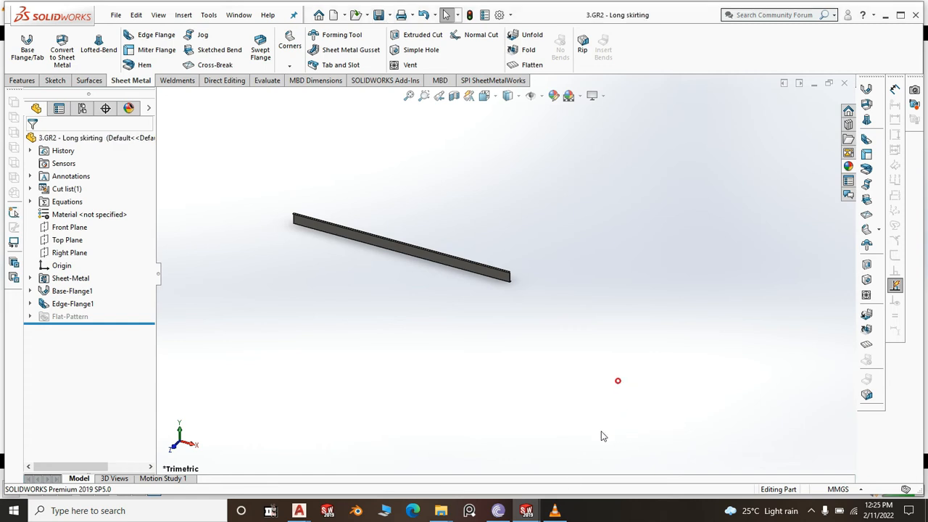
mouse_move(527, 510)
click(575, 462)
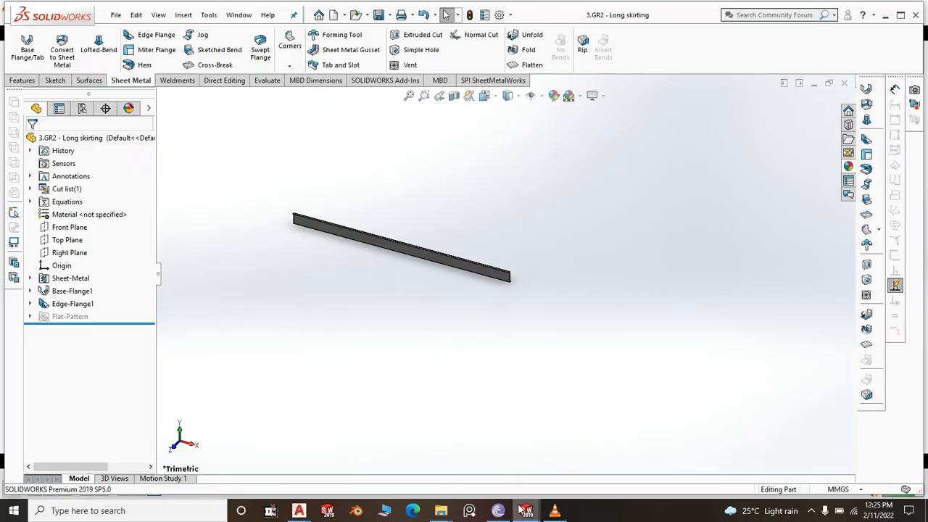
mouse_move(526, 510)
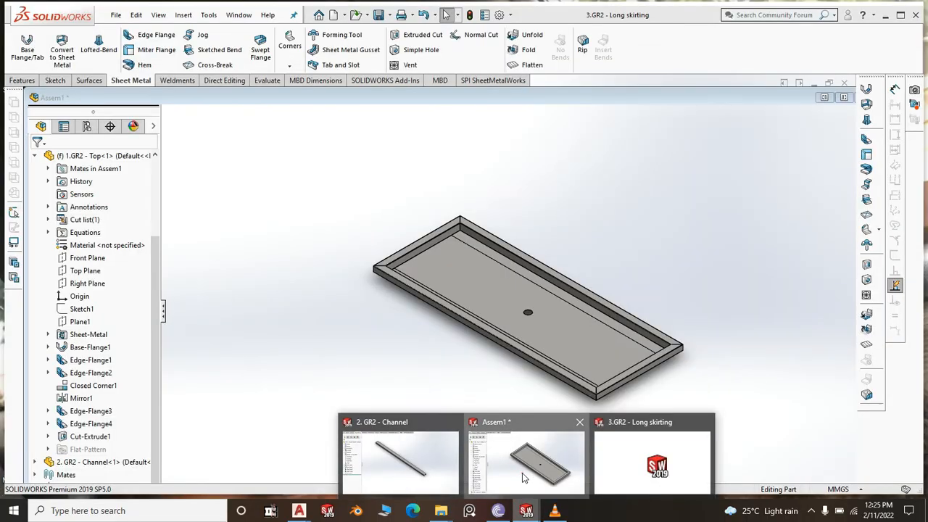
click(522, 472)
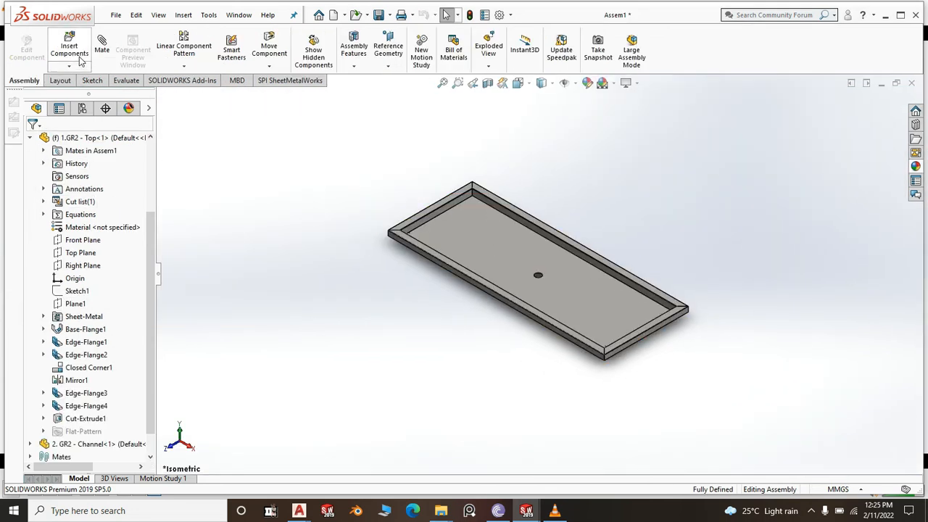
Insert the 3.GR2 - Long skirting part into the assembly, placing it in front of the top's long side
click(80, 283)
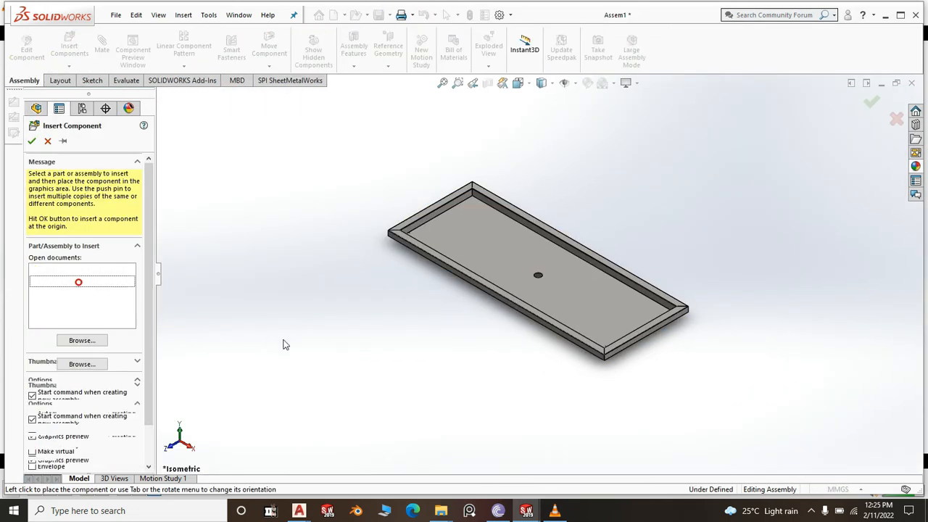
click(454, 360)
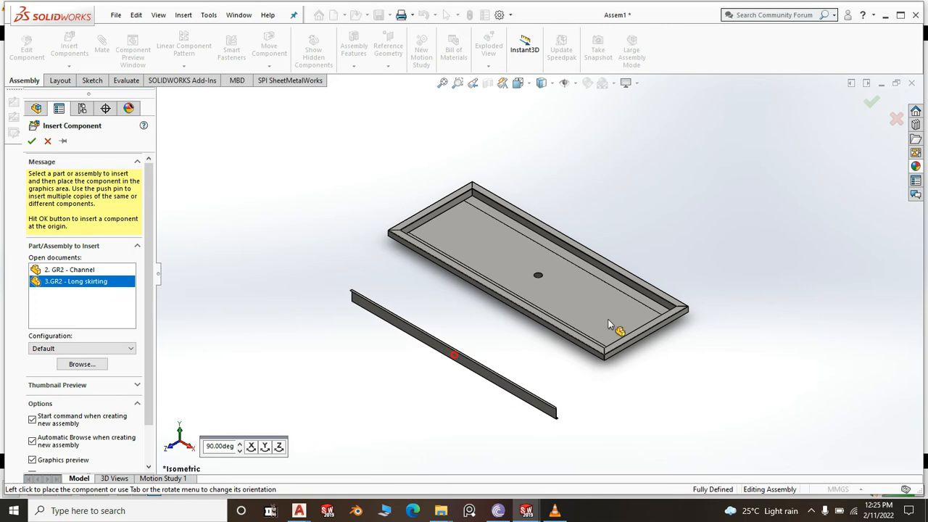
click(770, 264)
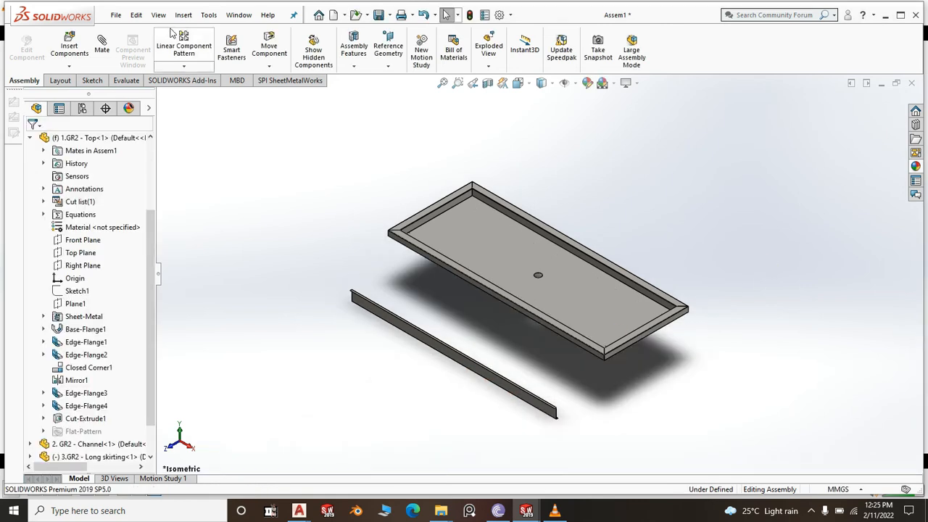
Mate the outer face of the long skirting's upper flange coincident with the underside of the top beside the outer channel
click(102, 45)
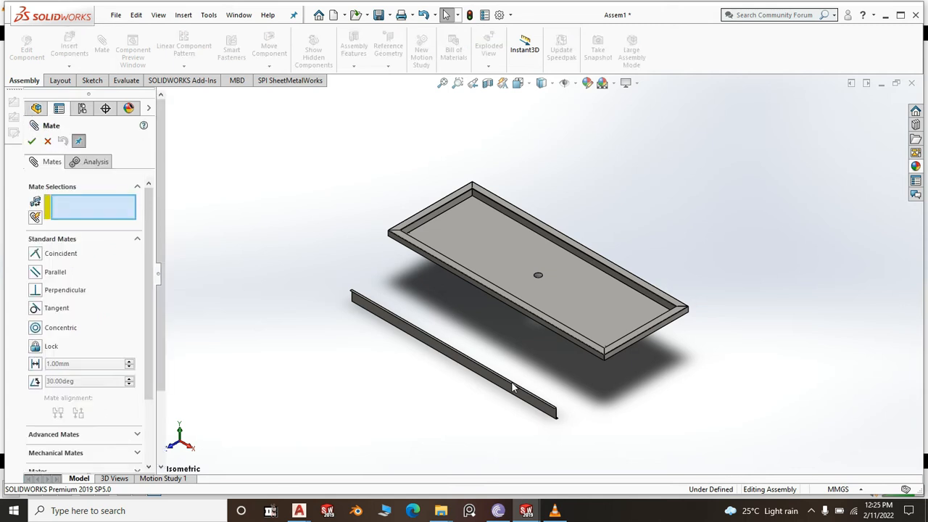
scroll(511, 381, down, 5)
scroll(605, 353, down, 4)
scroll(658, 268, up, 3)
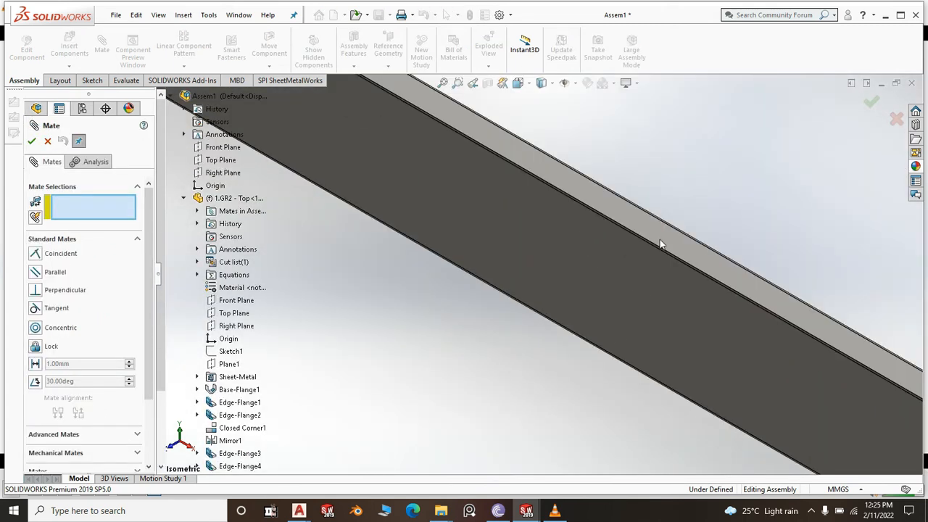
click(667, 241)
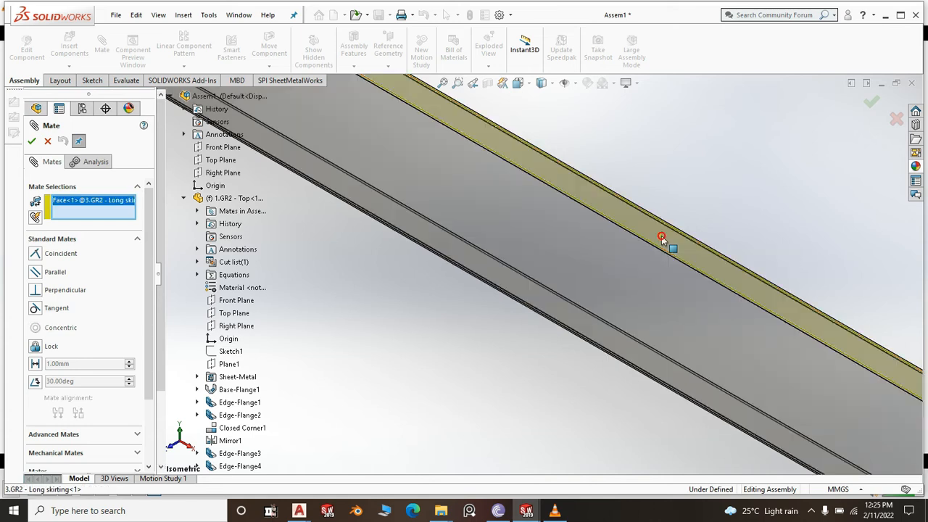
scroll(431, 319, up, 3)
scroll(432, 320, up, 3)
middle_drag(708, 253, 654, 126)
scroll(566, 262, down, 5)
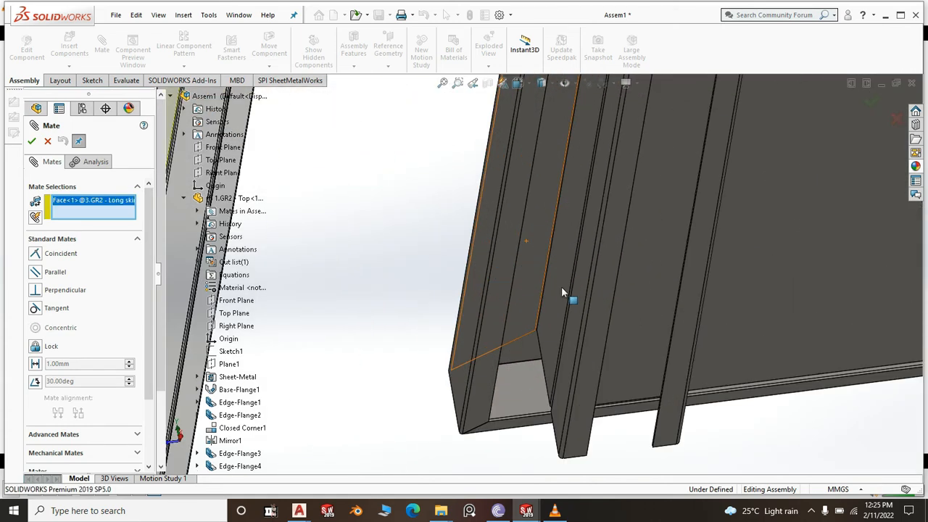
click(525, 248)
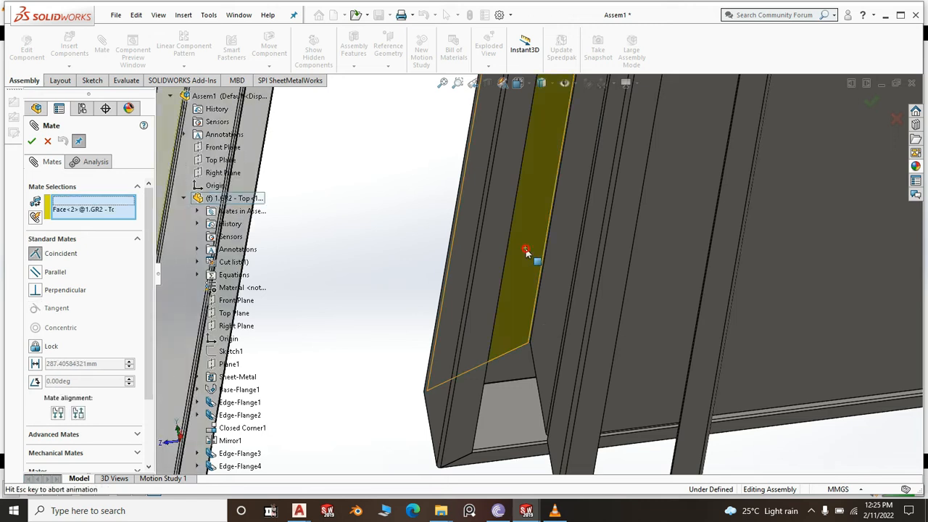
click(528, 253)
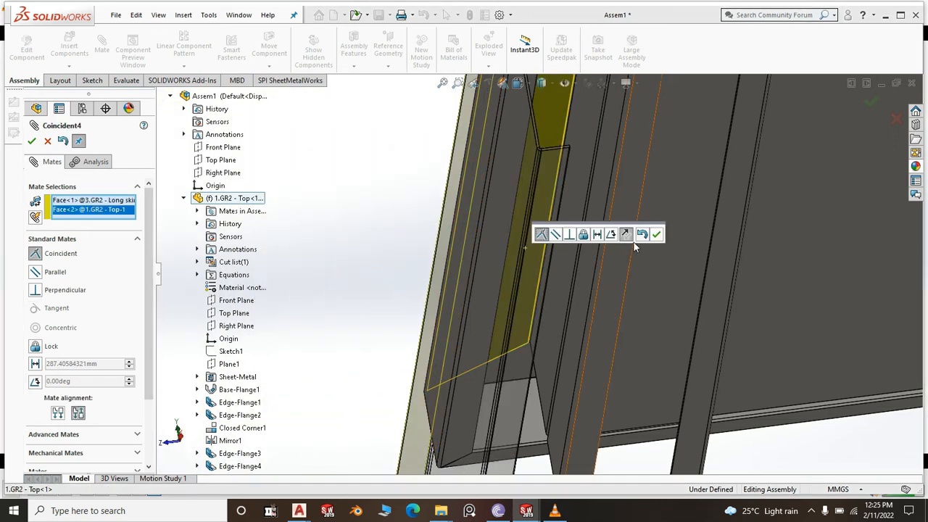
click(657, 235)
Mate the long skirting's wide face coincident with the long side face of the adjacent channel beneath the top
scroll(618, 221, up, 5)
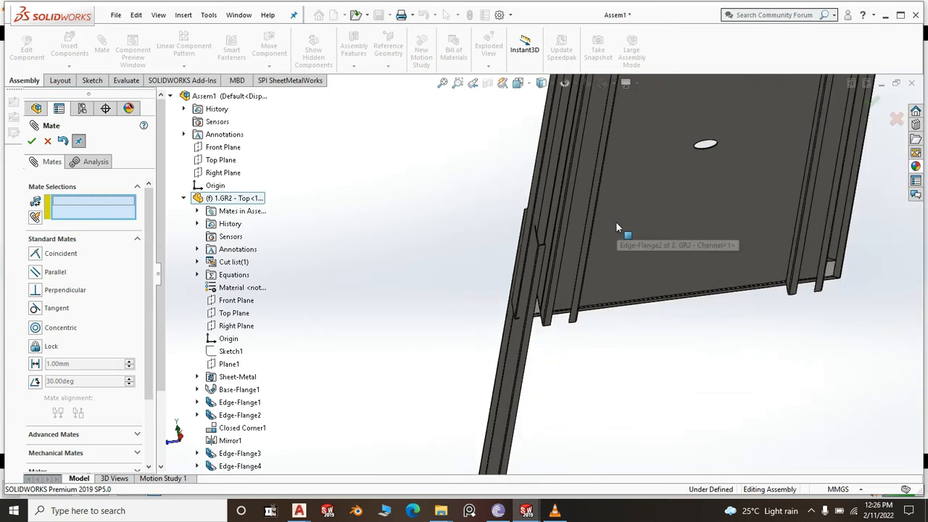
middle_drag(616, 221, 632, 335)
scroll(674, 304, down, 5)
click(632, 304)
scroll(547, 365, up, 4)
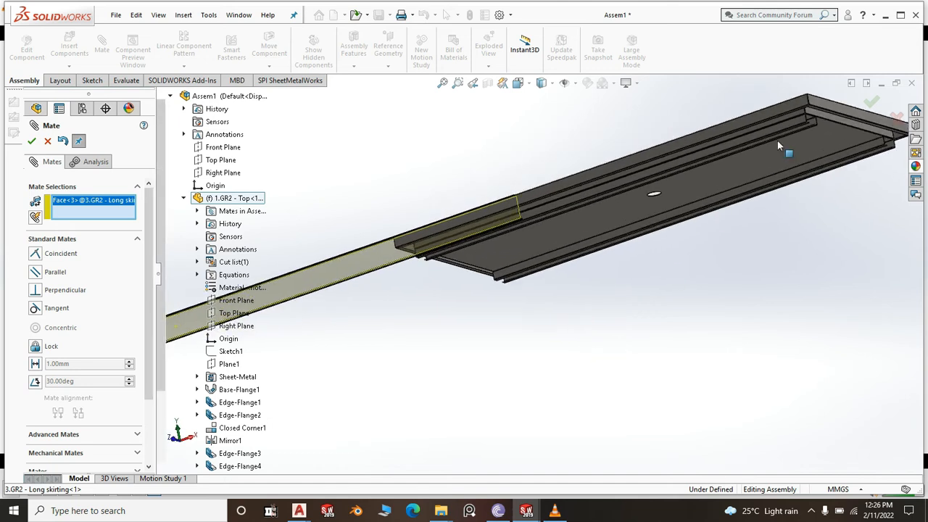
scroll(805, 132, down, 5)
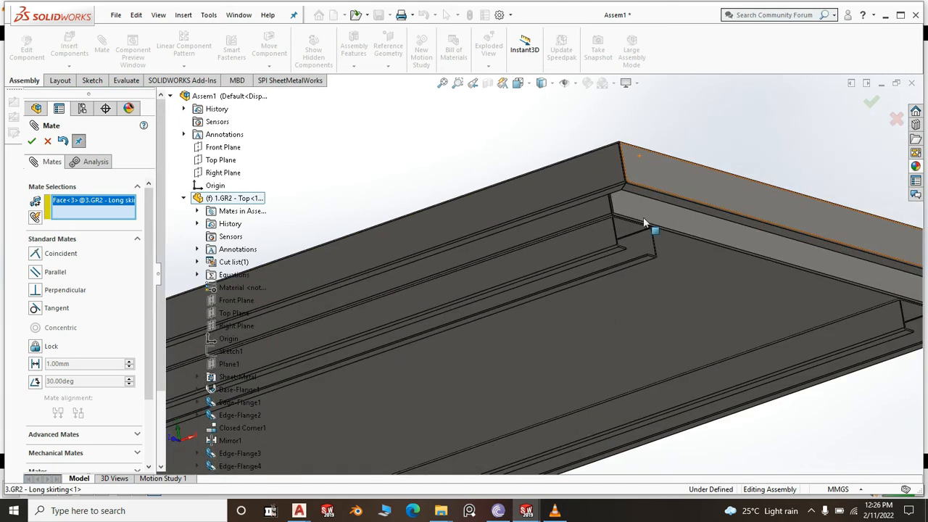
click(566, 256)
key(Return)
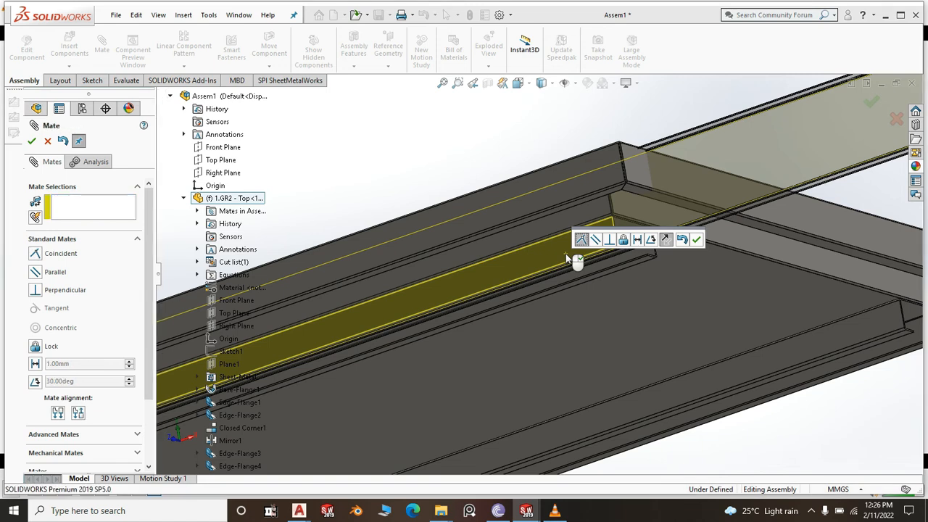
scroll(565, 253, up, 10)
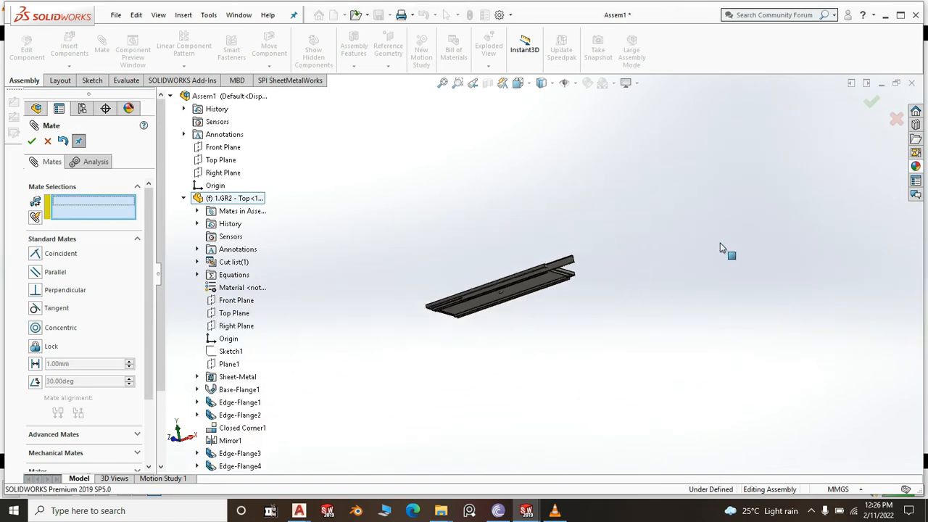
Mate the long skirting's Right Plane coincident with the top's Right Plane to centre it lengthwise, and finish mating
middle_drag(728, 250, 711, 356)
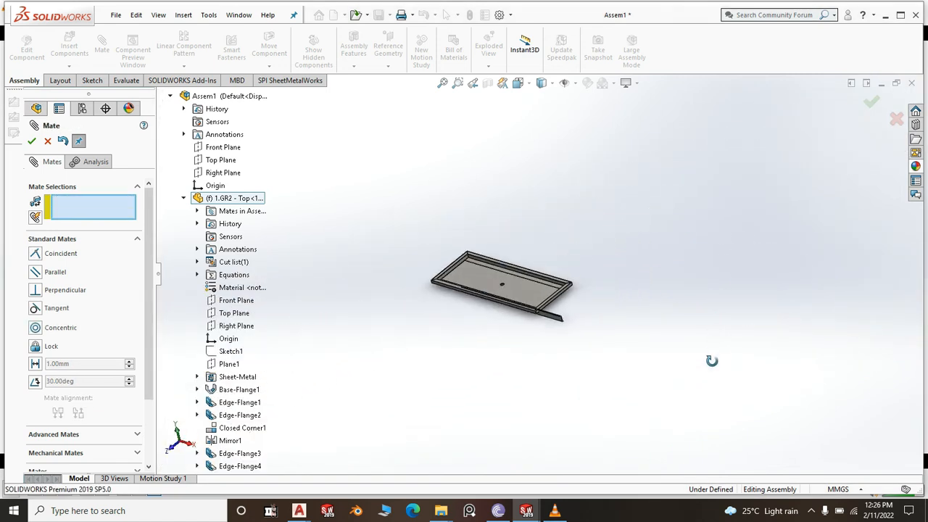
click(242, 327)
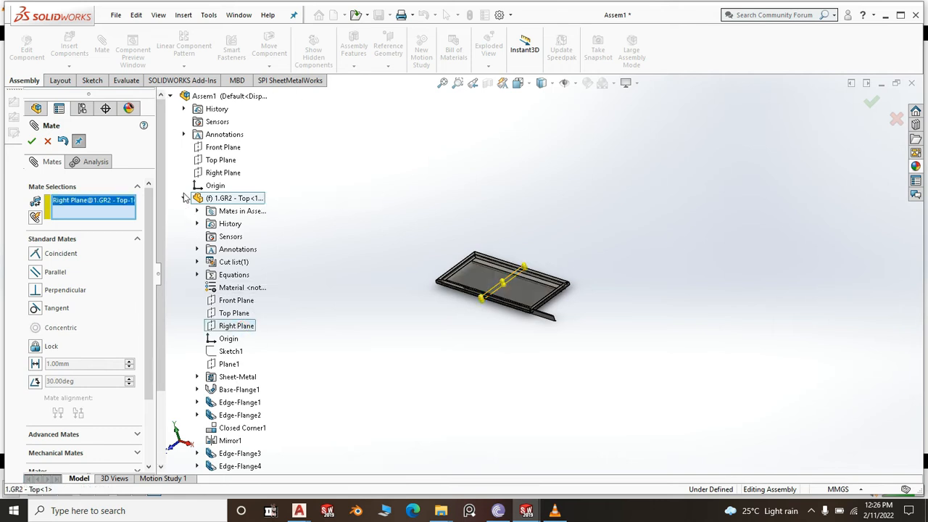
scroll(159, 190, down, 3)
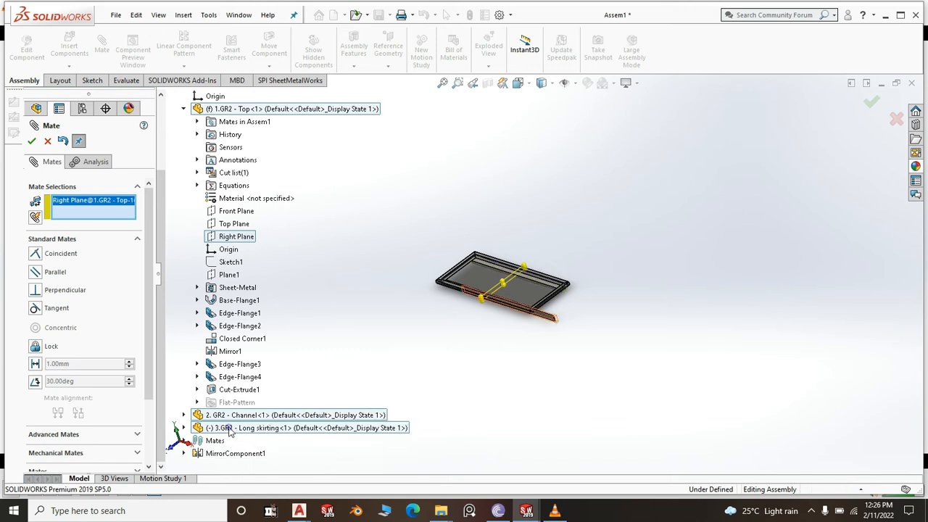
click(229, 430)
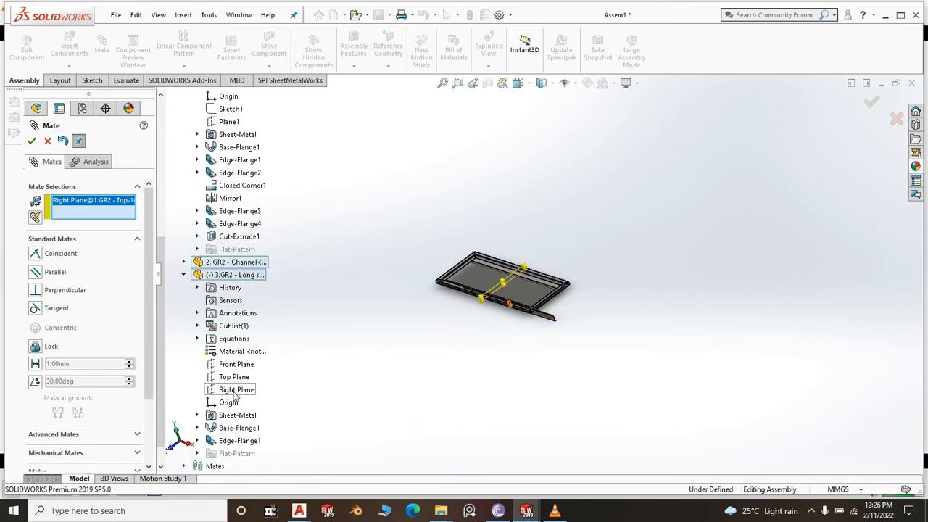
click(234, 393)
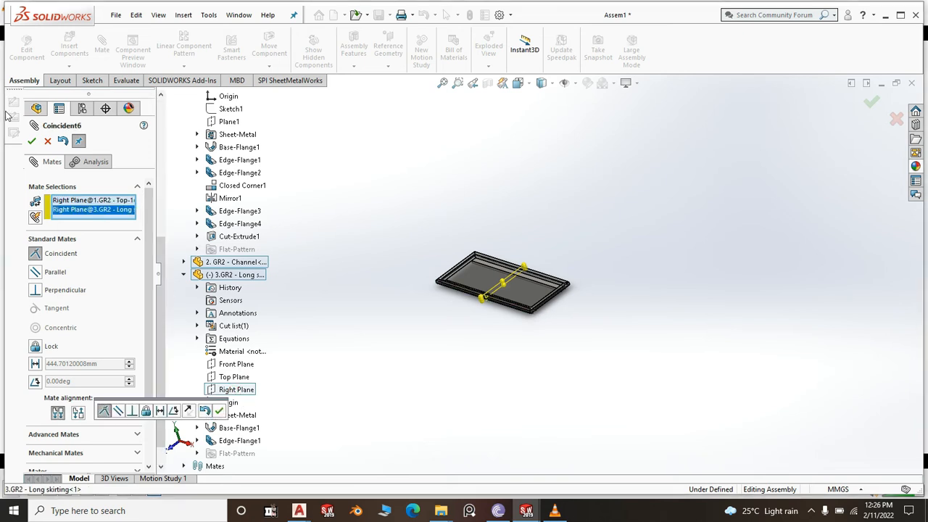
click(32, 142)
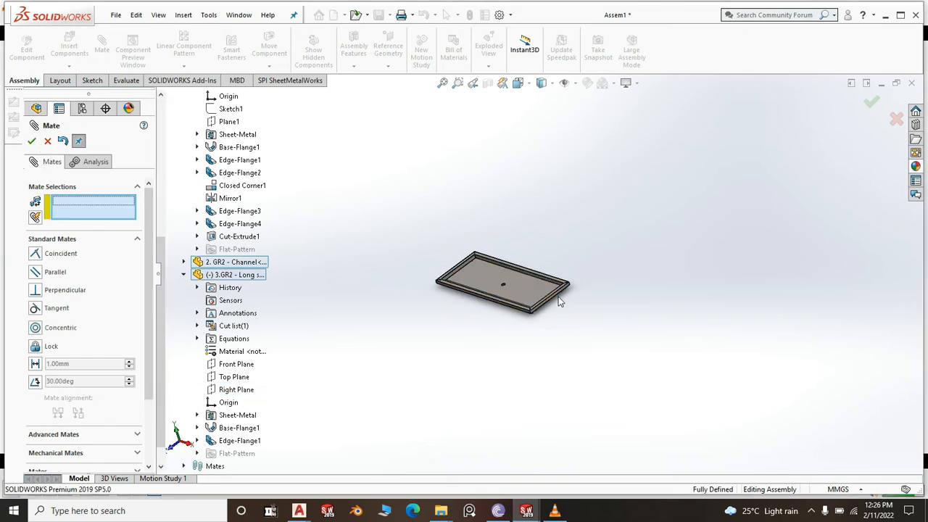
middle_drag(559, 301, 539, 234)
scroll(520, 266, down, 10)
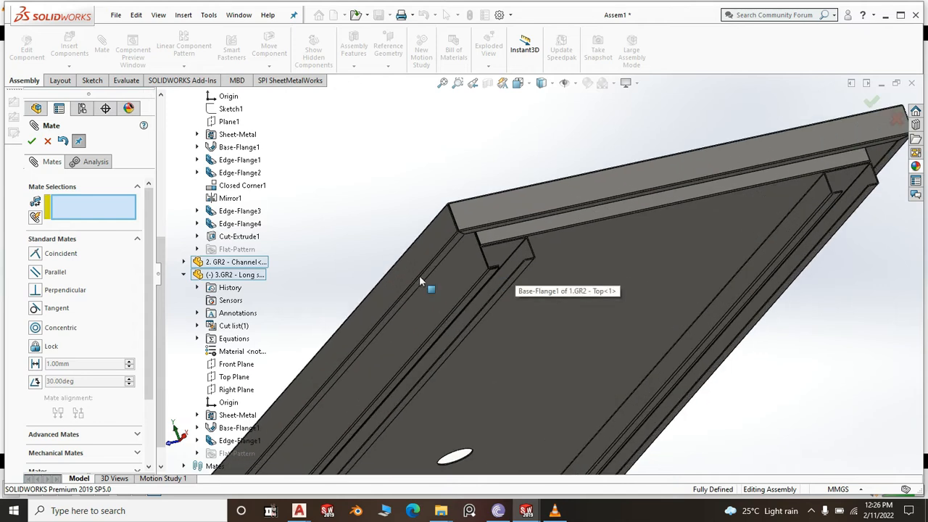
click(32, 142)
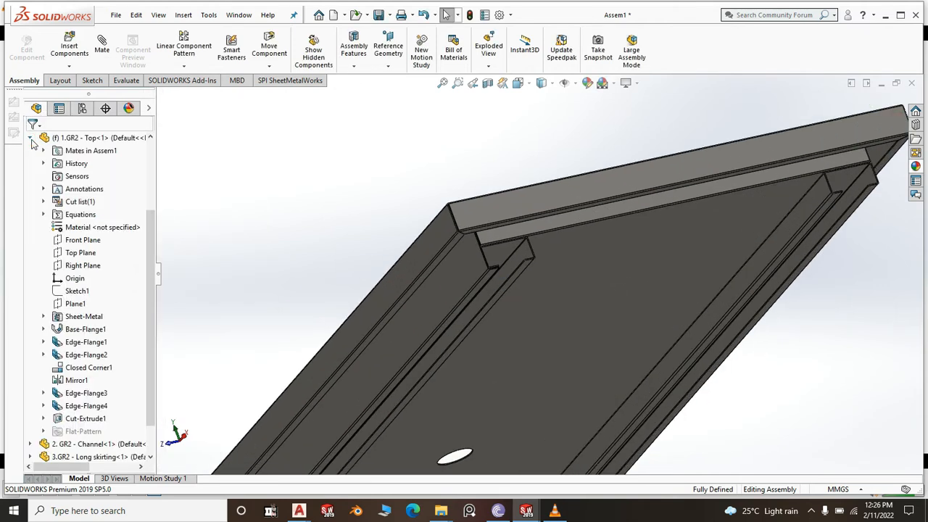
Examine how the long skirting's lower flange nests around the channel's lower flange at the end of the assembly
scroll(531, 281, down, 2)
middle_drag(452, 123, 572, 288)
scroll(571, 288, down, 4)
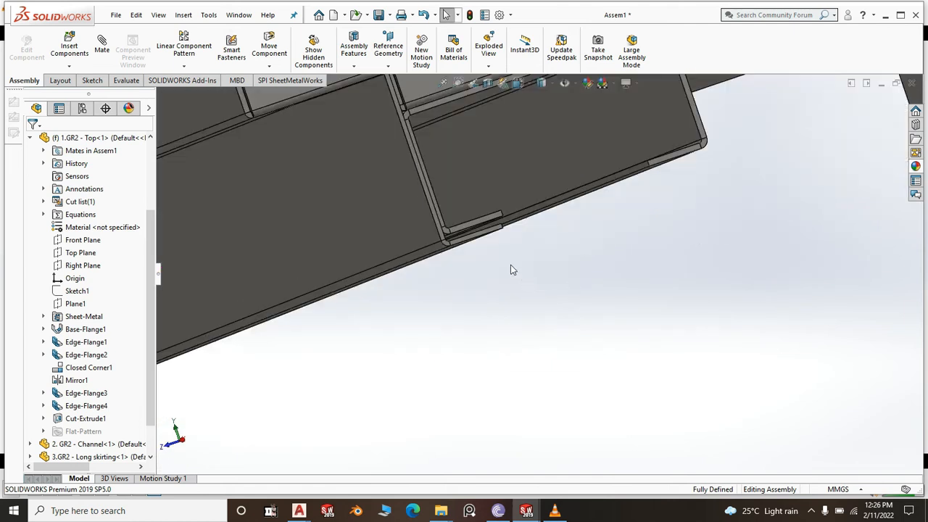
scroll(511, 267, down, 3)
scroll(439, 210, down, 3)
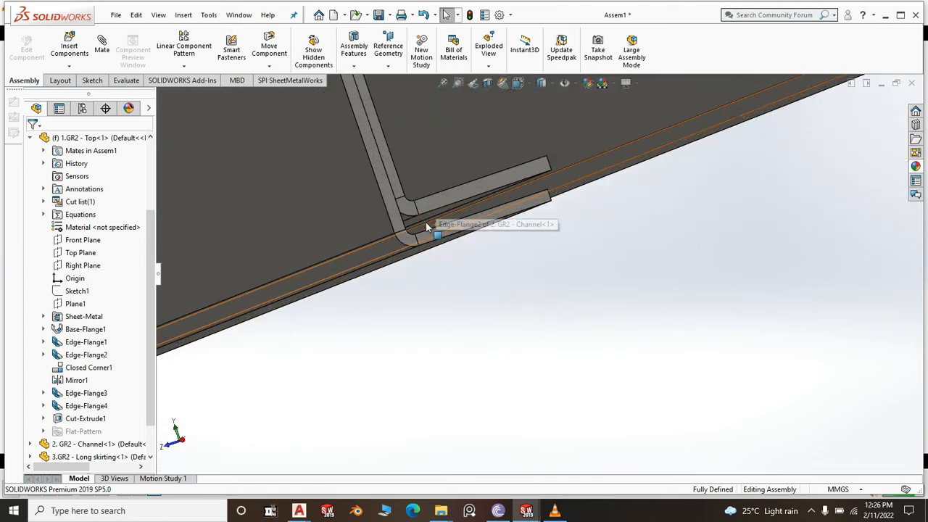
scroll(450, 232, down, 2)
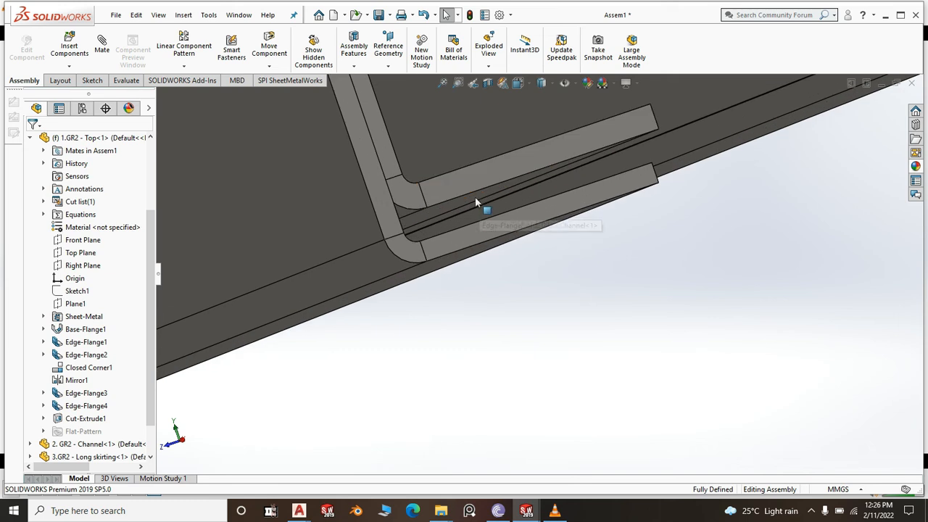
scroll(494, 283, up, 4)
scroll(507, 290, down, 3)
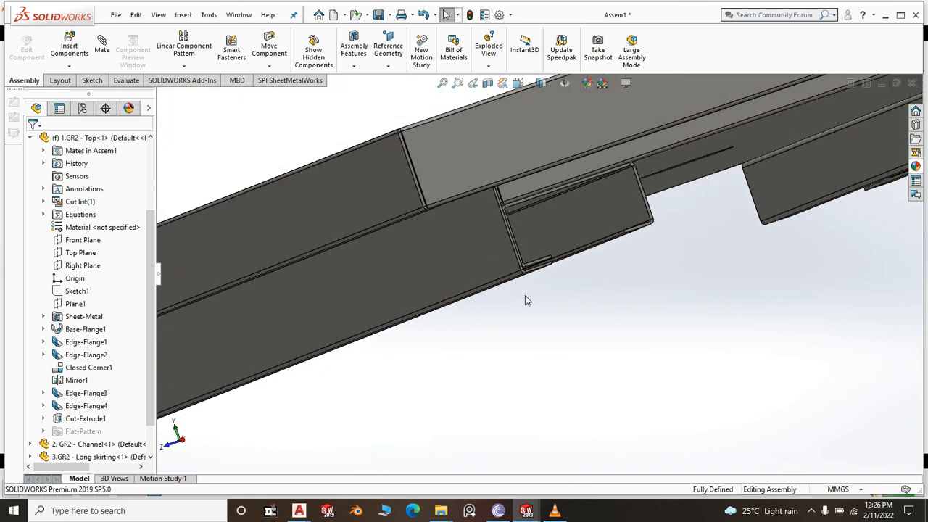
scroll(531, 280, up, 3)
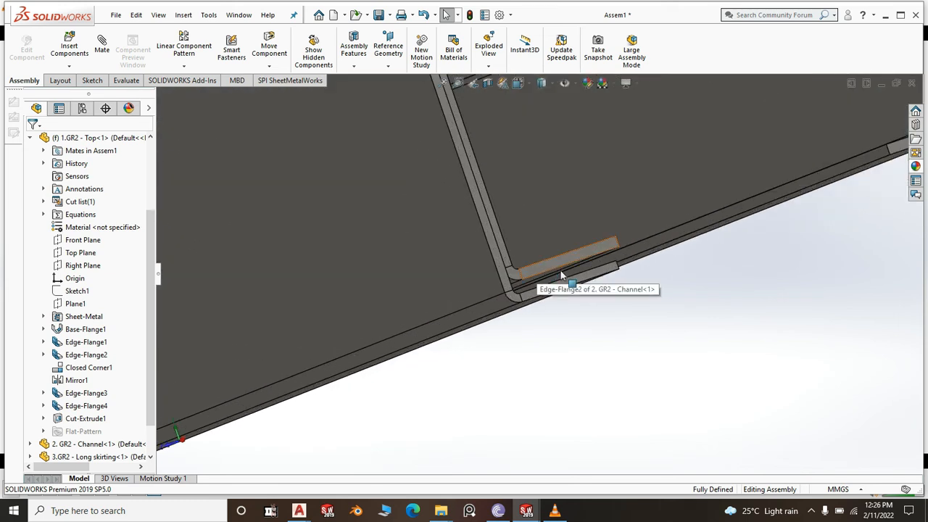
scroll(659, 325, up, 10)
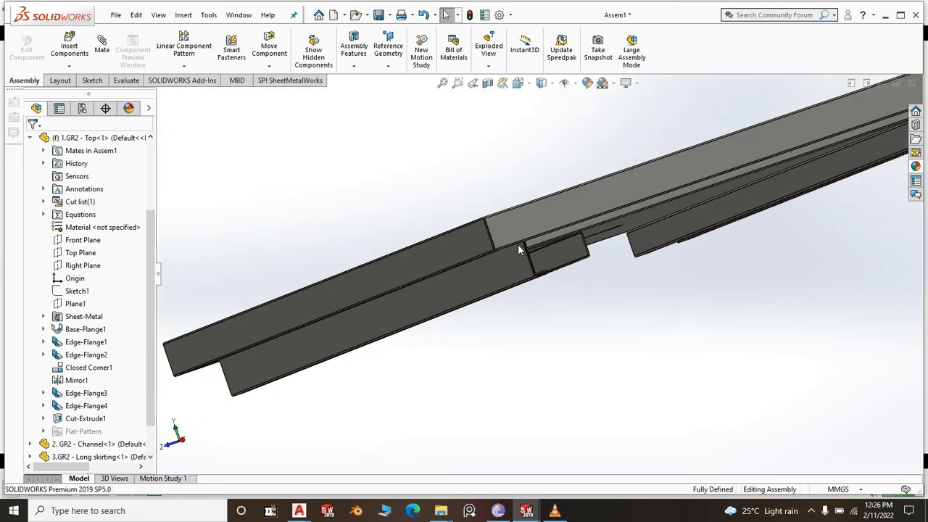
scroll(565, 297, down, 2)
scroll(559, 287, up, 6)
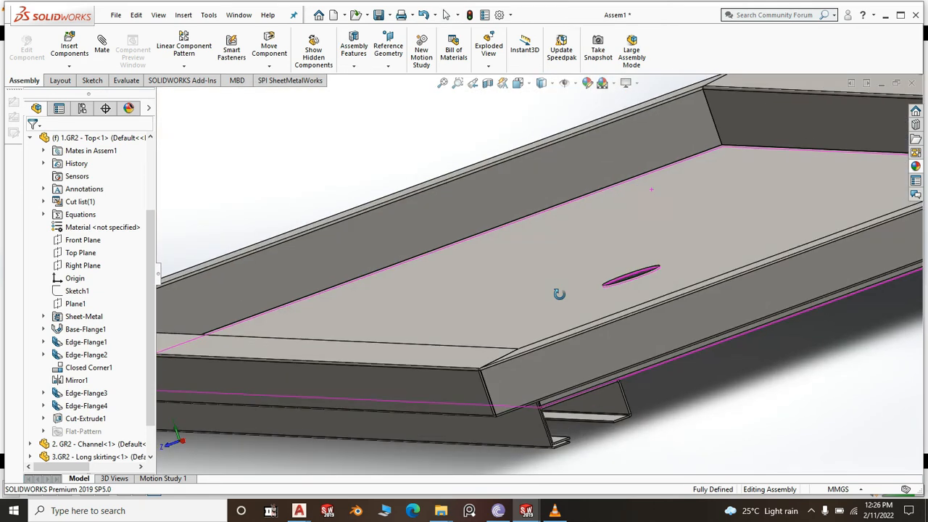
Inspect the long skirting's fit from beneath the top, and check the top's long edge and corner from above
middle_drag(546, 336, 500, 261)
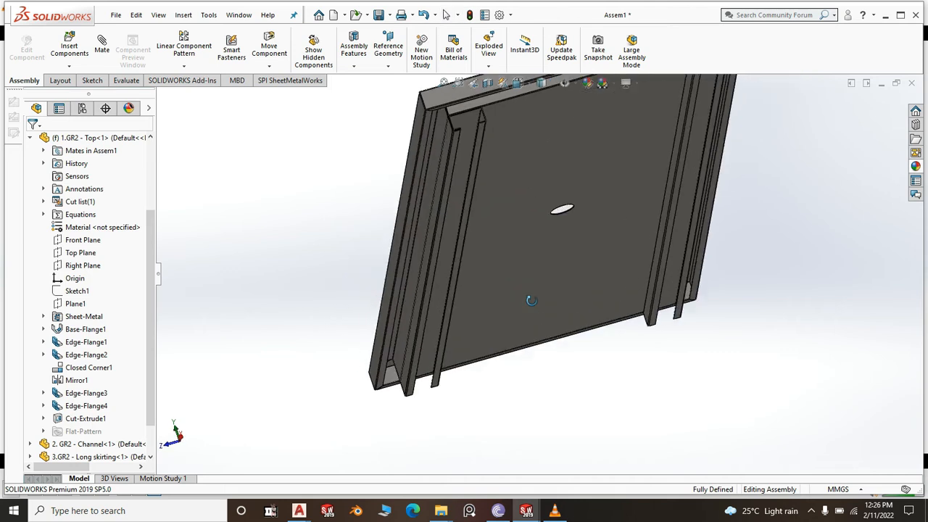
scroll(433, 116, down, 3)
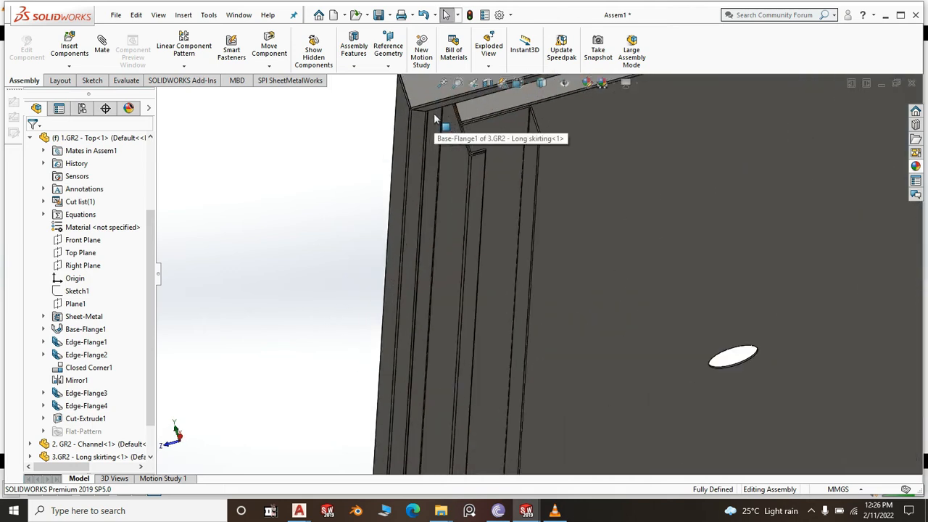
scroll(371, 213, up, 2)
middle_drag(355, 215, 417, 317)
scroll(381, 162, down, 3)
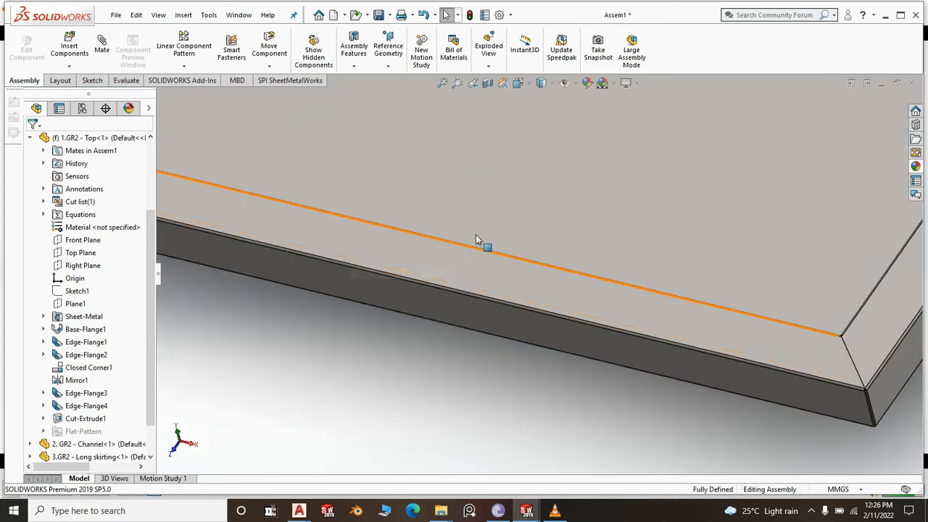
scroll(528, 239, up, 3)
scroll(775, 329, up, 2)
middle_drag(775, 329, 777, 359)
scroll(614, 326, down, 3)
scroll(615, 326, down, 2)
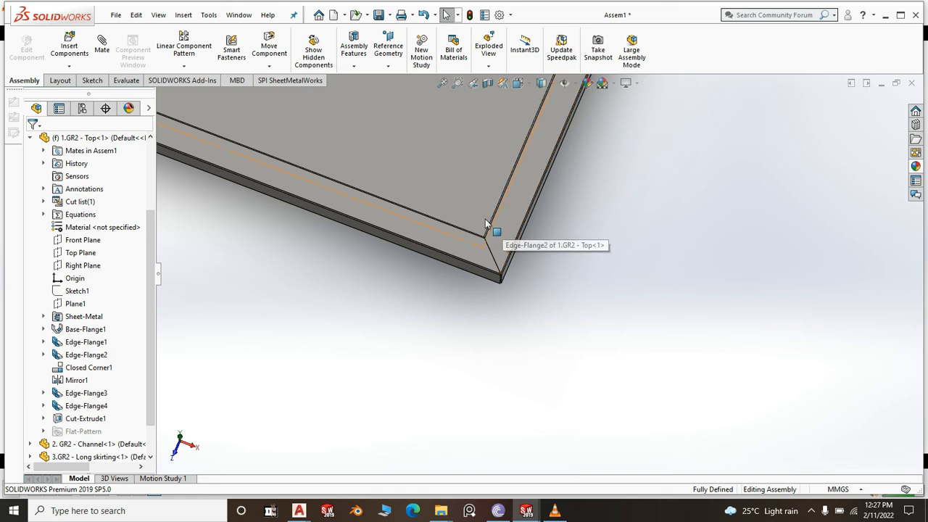
scroll(629, 298, up, 8)
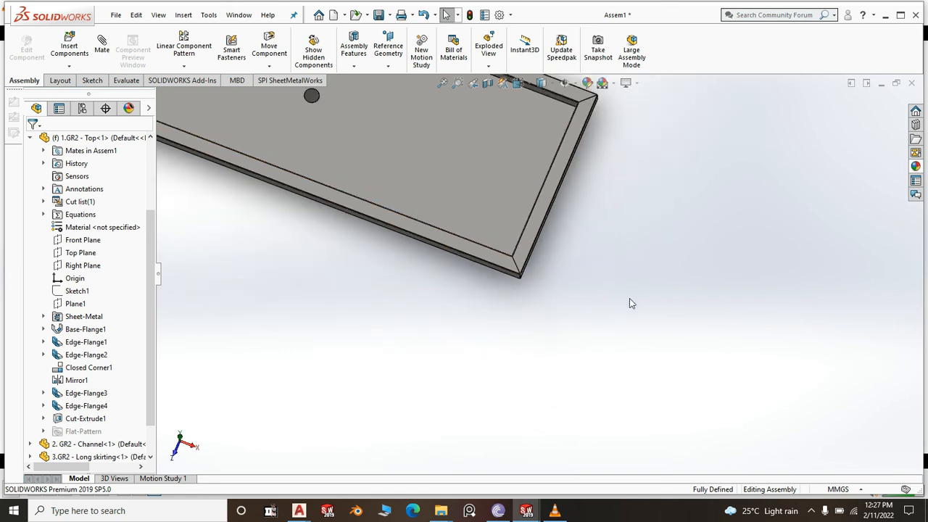
Mirror the 3.GR2 - Long skirting component about the top's Front Plane to the opposite long side
key(space)
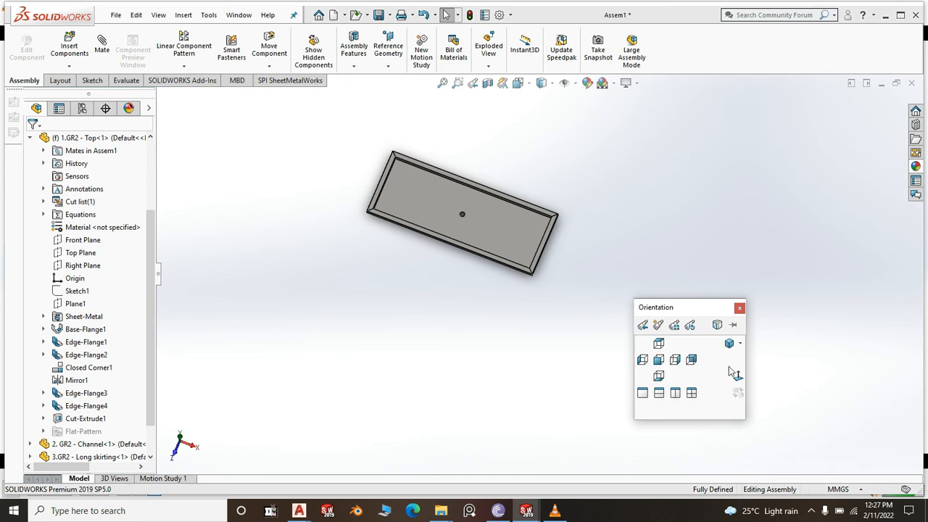
click(730, 344)
scroll(660, 363, down, 5)
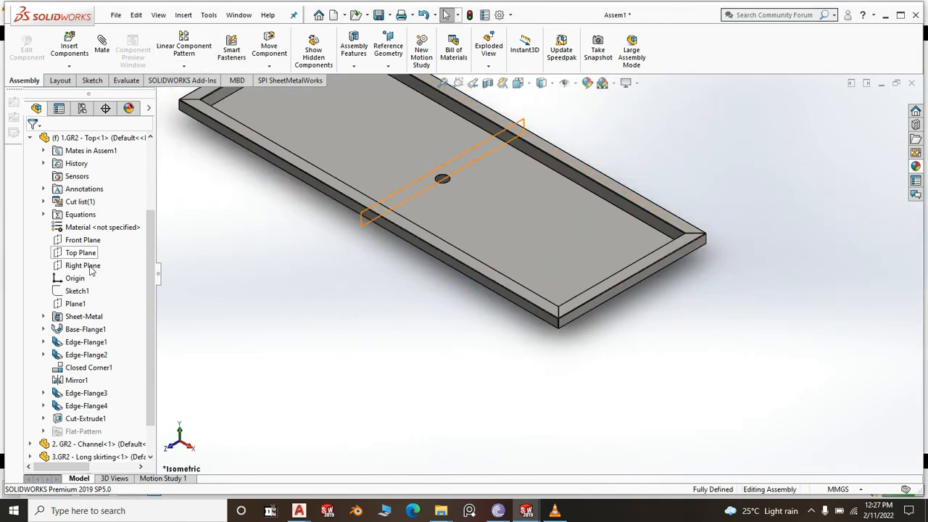
click(93, 241)
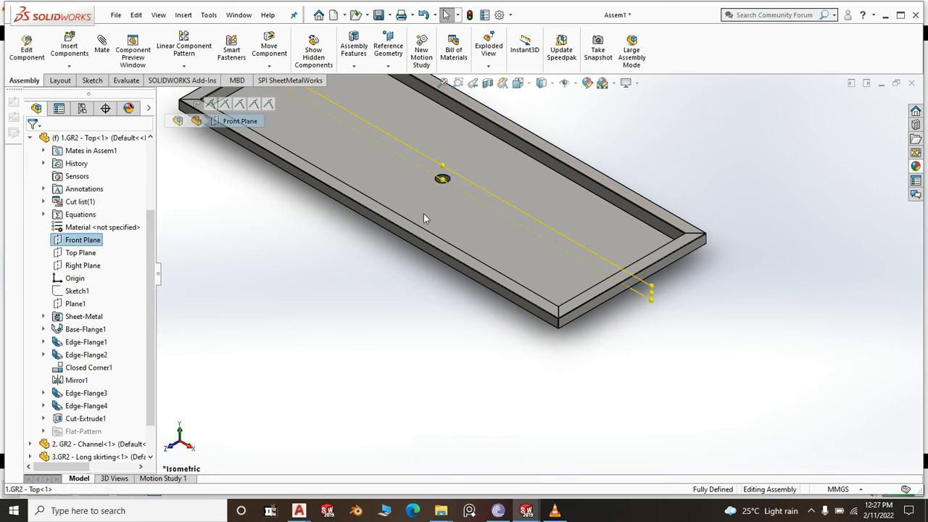
click(184, 67)
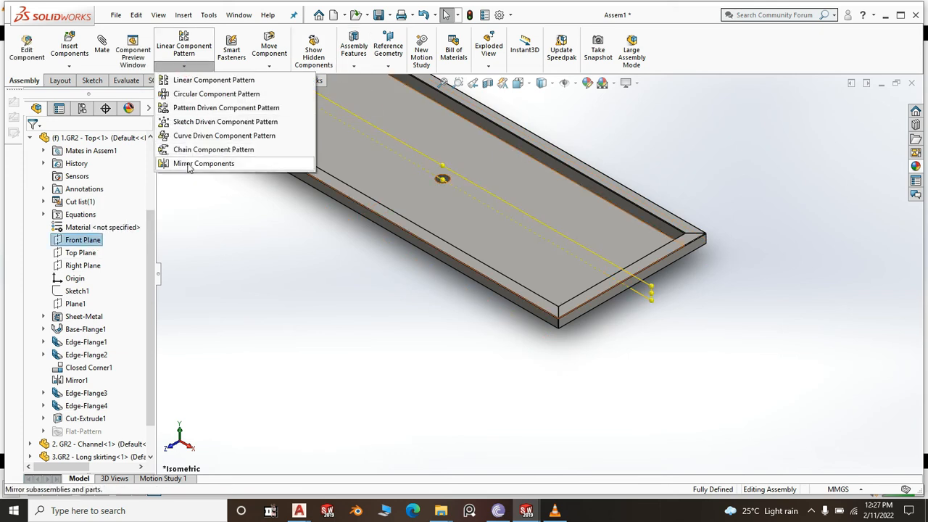
click(187, 165)
middle_drag(572, 369, 526, 317)
scroll(526, 316, down, 1)
click(517, 304)
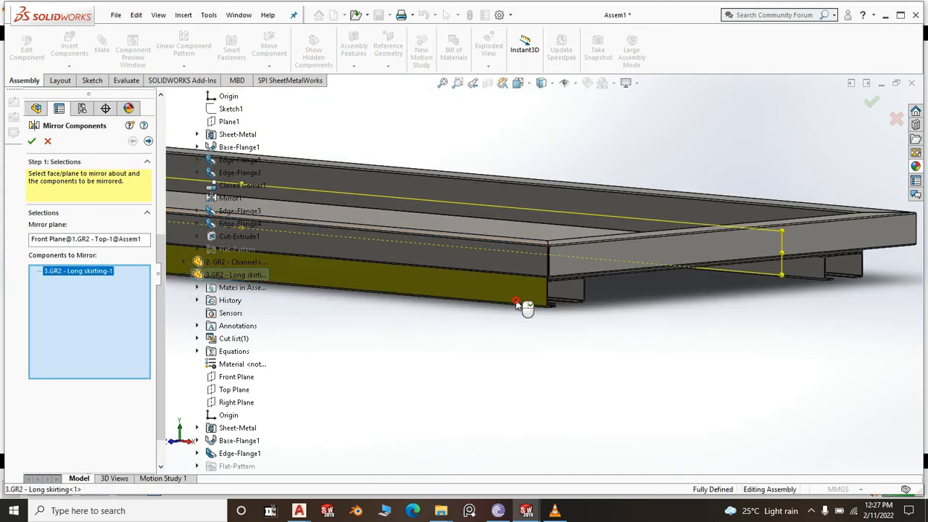
right_click(517, 304)
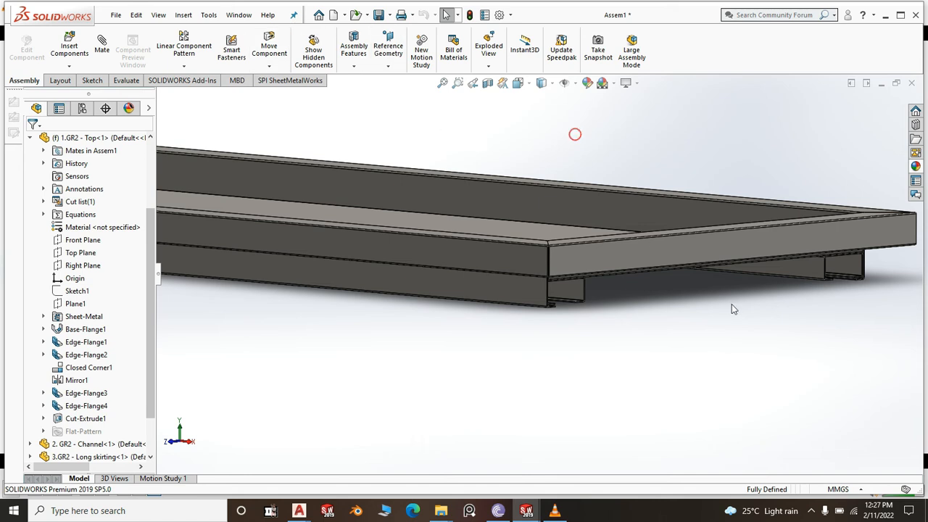
Measure the distance between the outer vertical end edges of the two long skirtings
scroll(731, 309, up, 2)
middle_drag(700, 355, 670, 353)
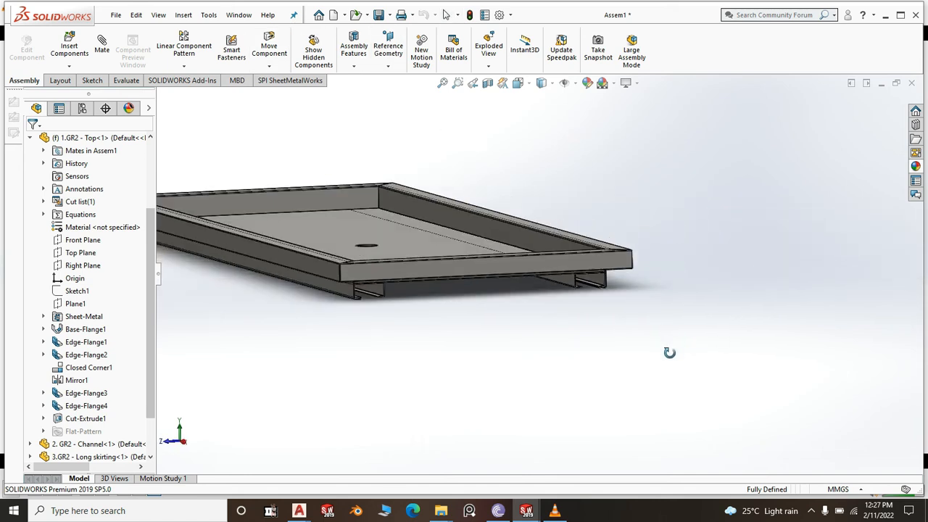
click(208, 15)
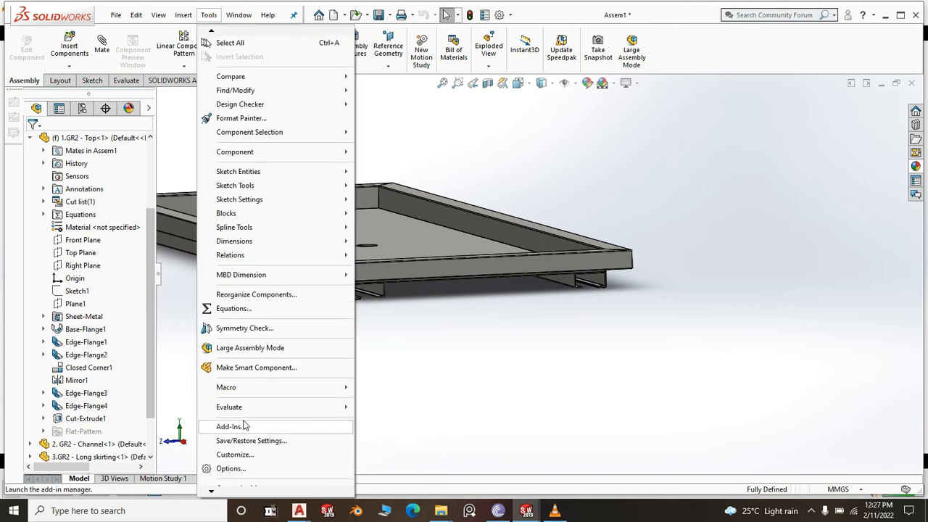
mouse_move(249, 408)
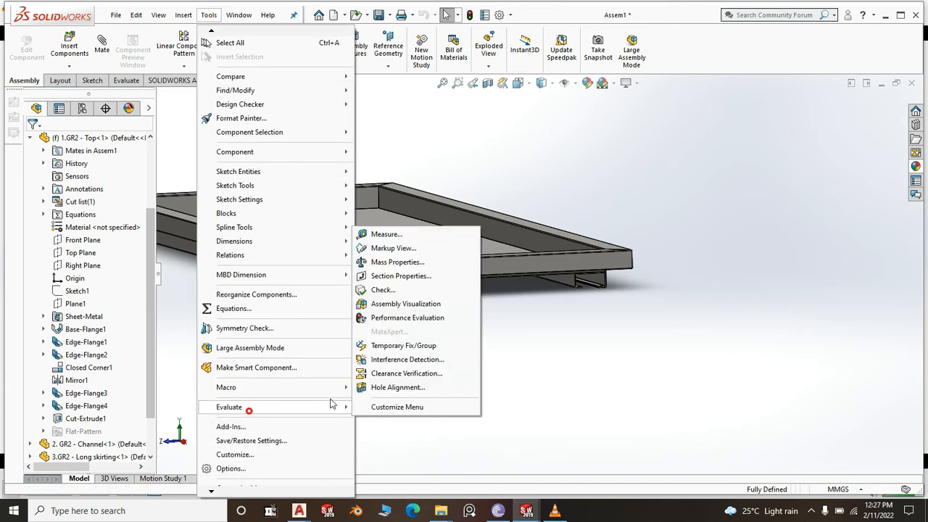
click(387, 234)
scroll(423, 290, down, 5)
scroll(542, 332, up, 3)
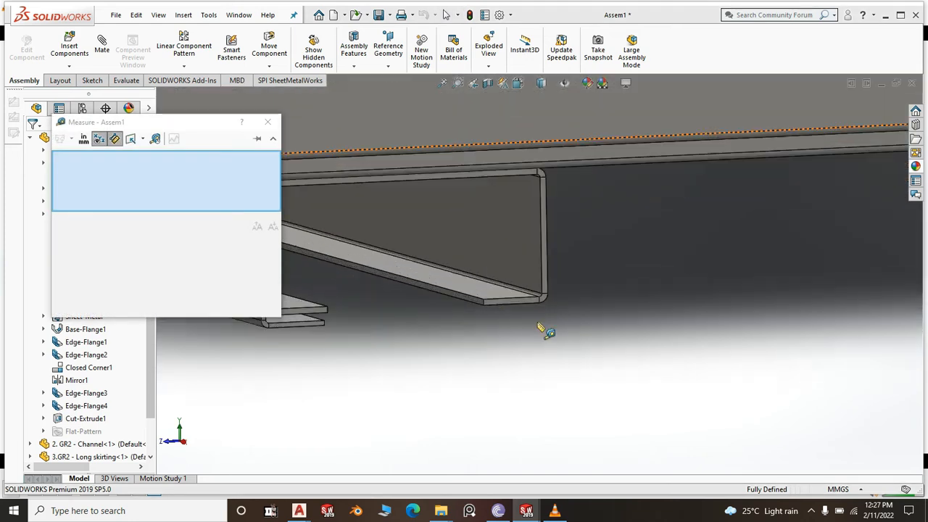
scroll(438, 285, down, 5)
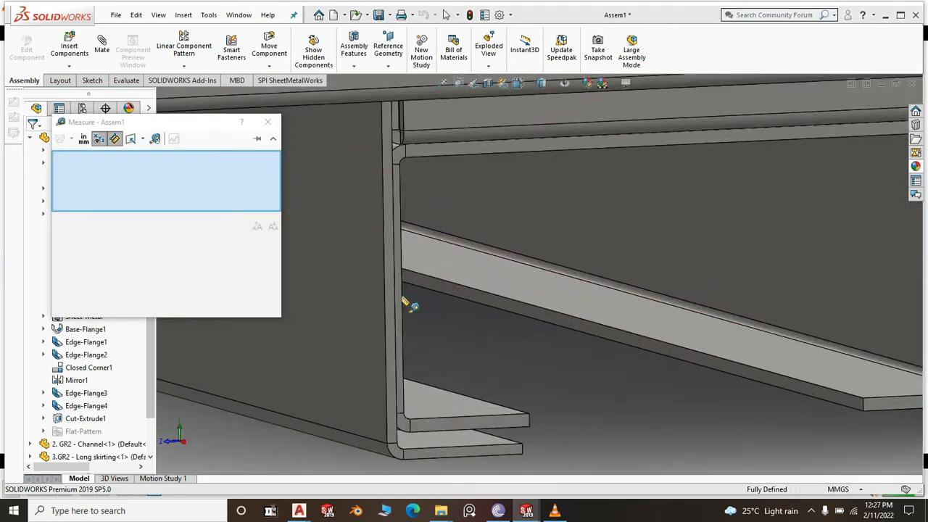
click(388, 274)
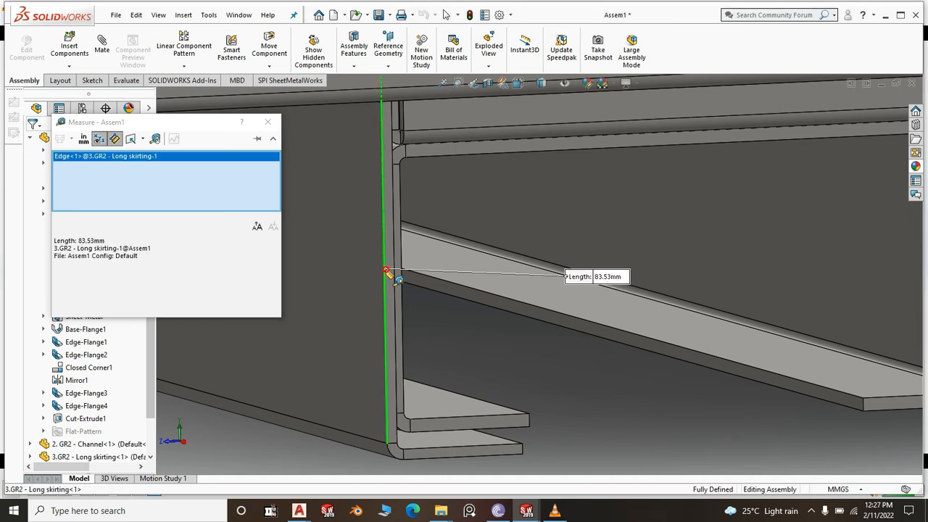
scroll(382, 293, up, 5)
scroll(377, 299, up, 3)
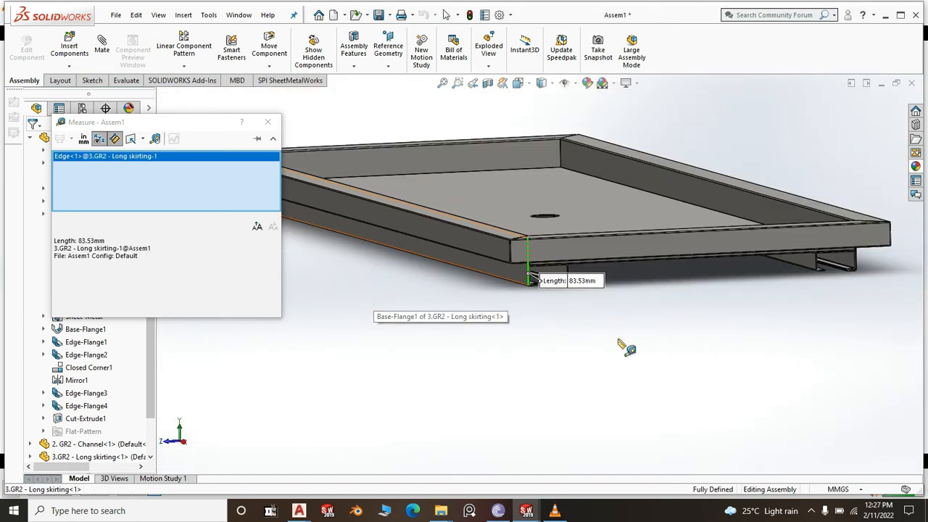
scroll(863, 284, down, 5)
scroll(767, 241, down, 3)
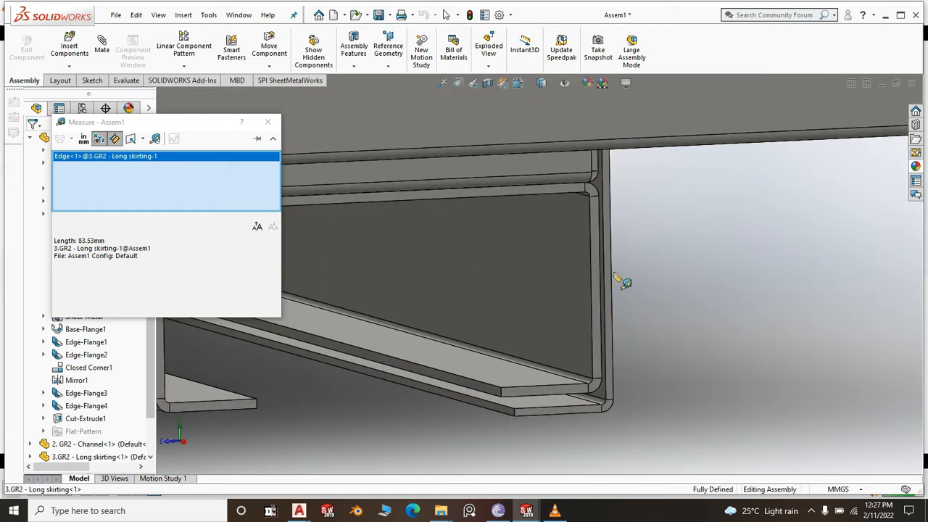
click(615, 268)
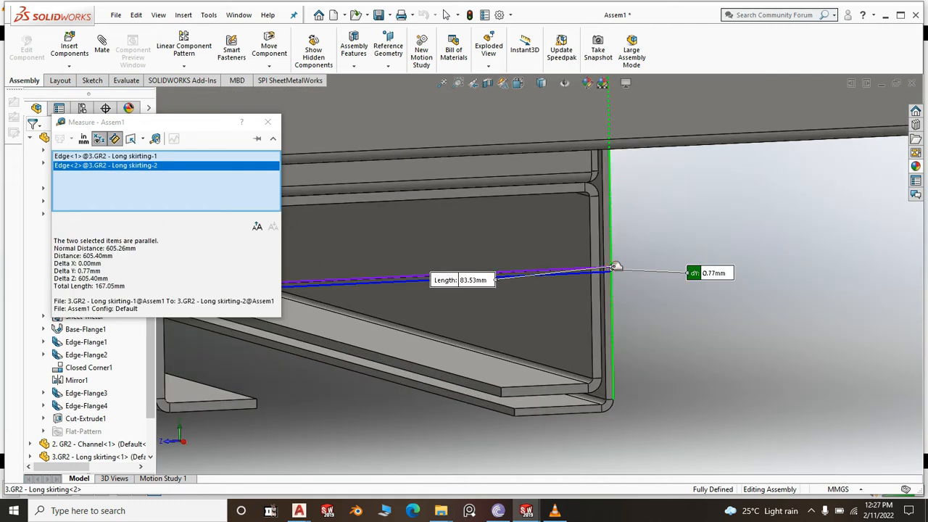
Clear and close the skirting distance measurement, and create a new part from the Part2 template
click(742, 352)
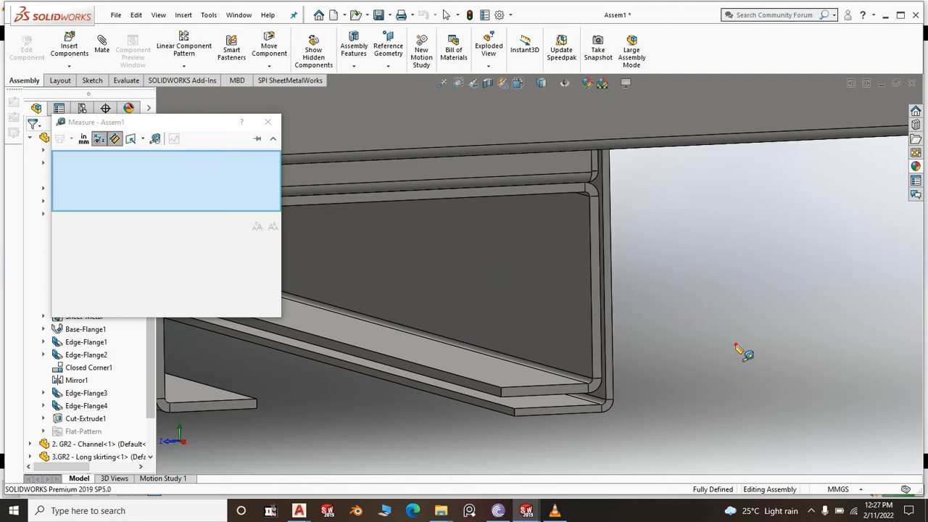
click(267, 122)
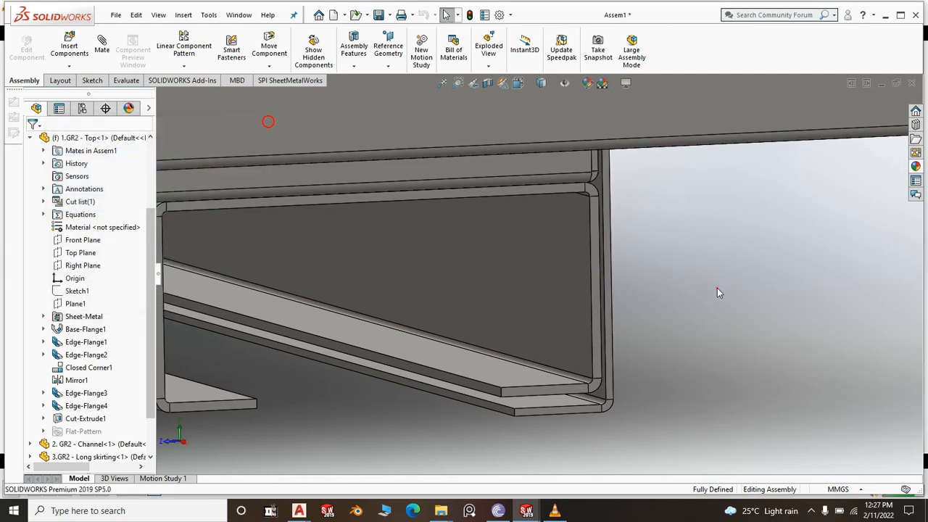
scroll(711, 273, up, 6)
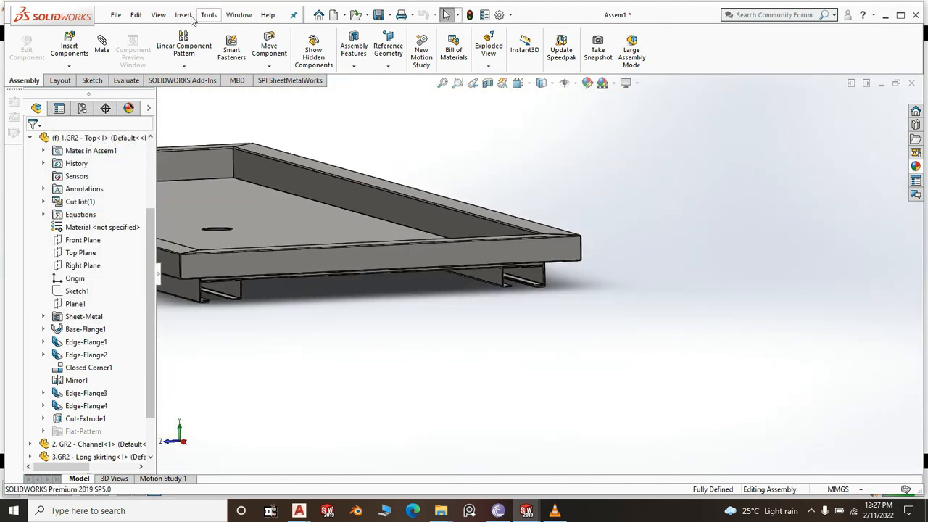
click(116, 14)
click(131, 32)
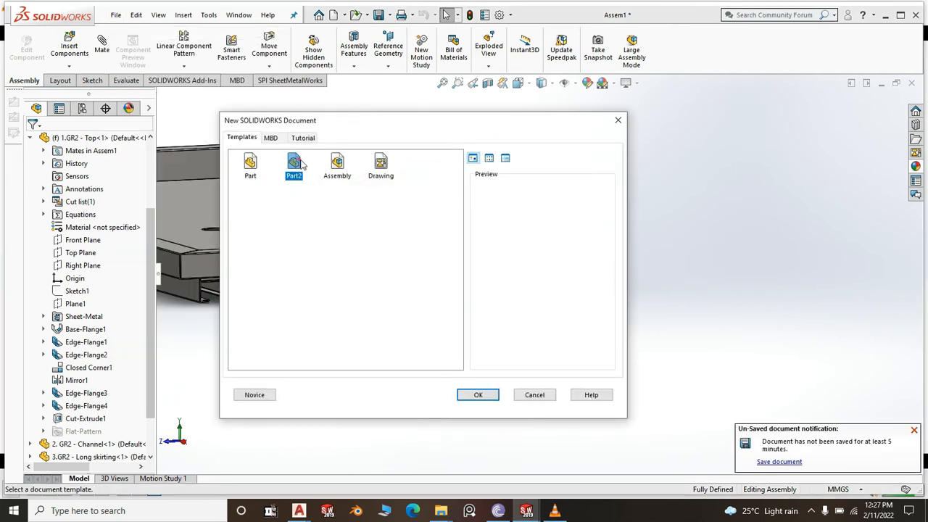
click(479, 397)
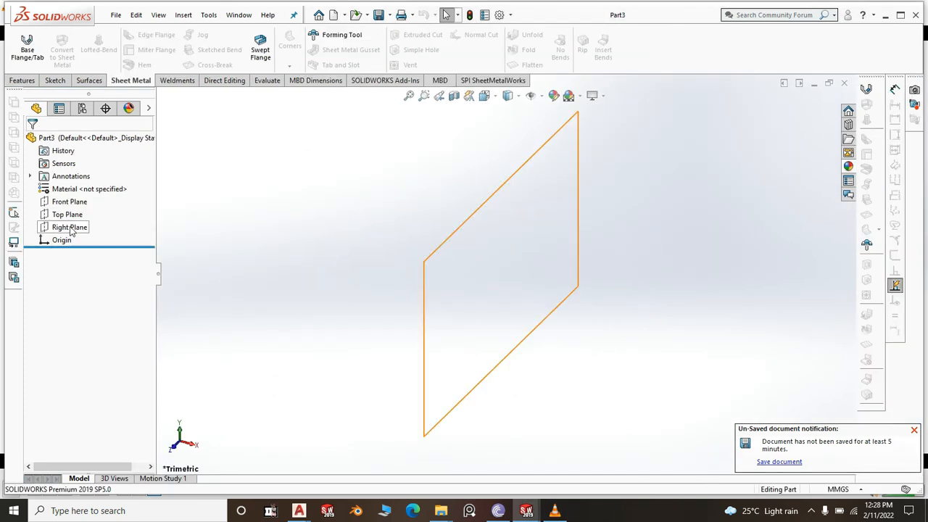
Sketch a wide centre rectangle about 62 mm high on the Right Plane, centred on the origin
click(70, 227)
click(76, 208)
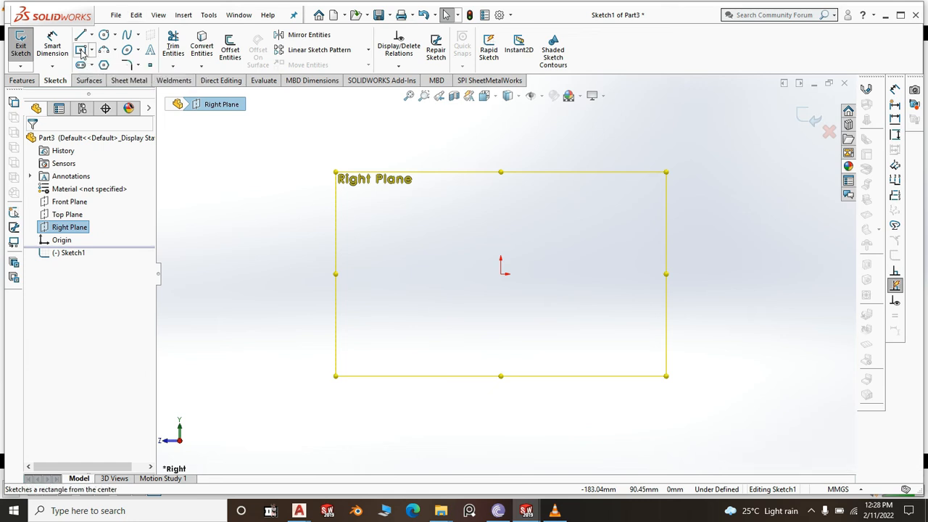
click(80, 50)
click(501, 274)
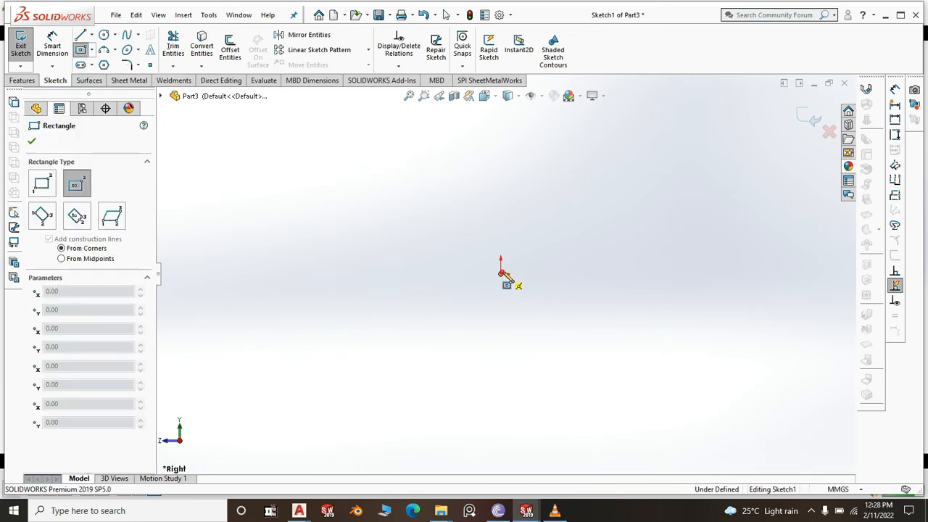
click(799, 332)
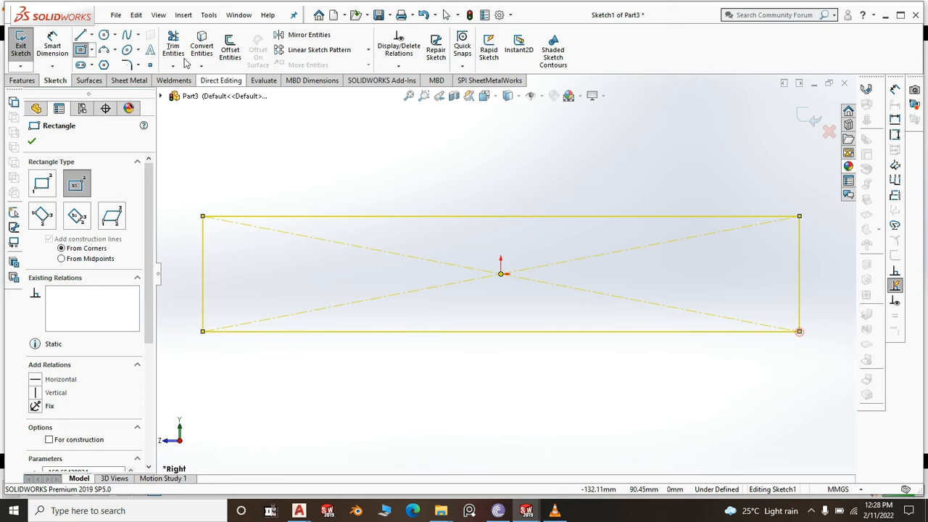
Dimension the rectangle to 85 mm high and 605 mm long
click(53, 45)
scroll(501, 274, up, 3)
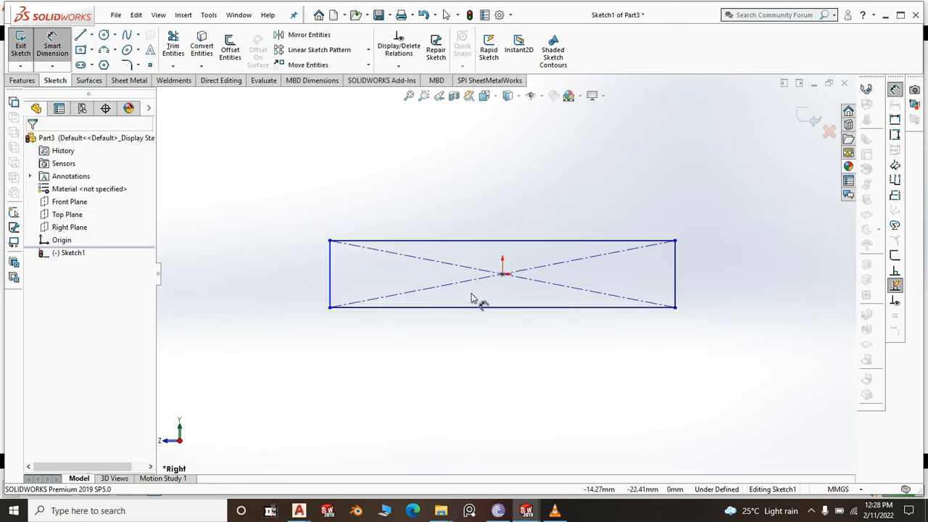
click(328, 273)
click(303, 276)
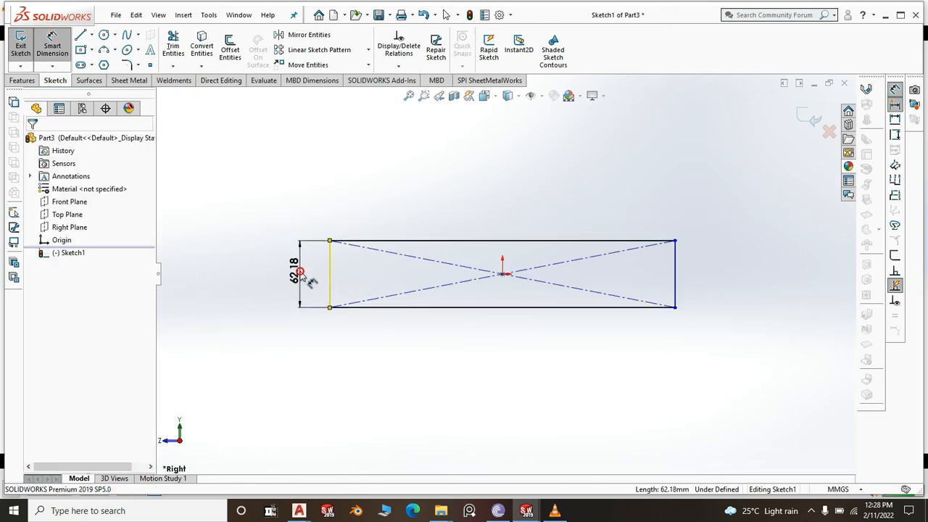
text(85)
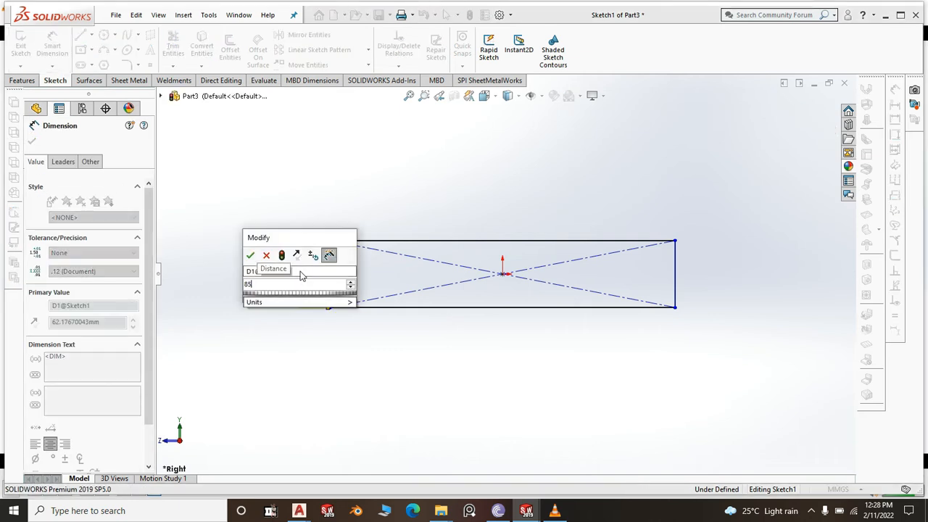
click(250, 256)
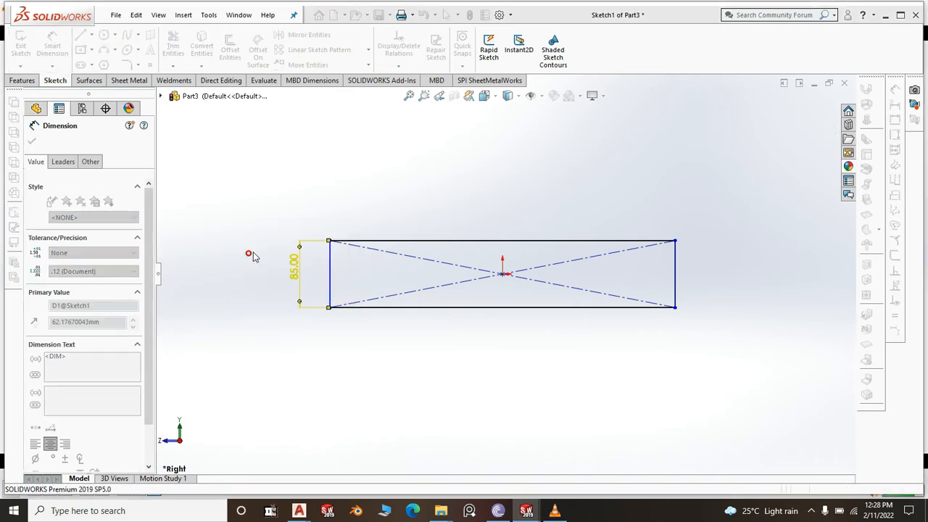
click(481, 307)
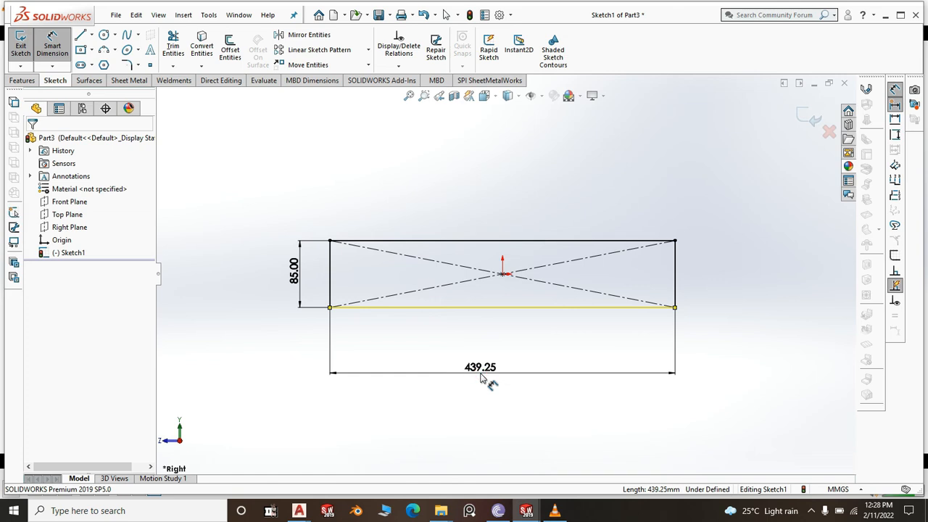
click(481, 377)
text(605)
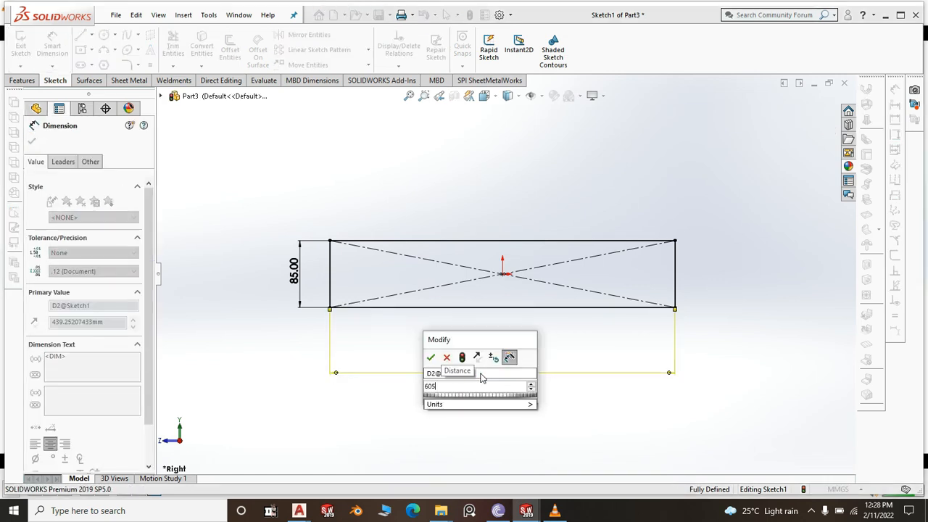
click(429, 359)
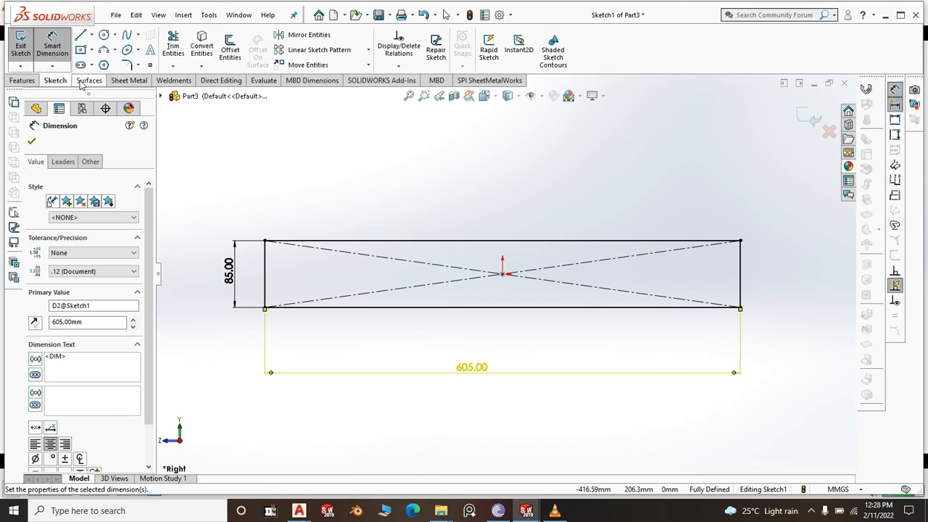
Create a 1.20 mm thick sheet metal base flange from the rectangle sketch
click(128, 80)
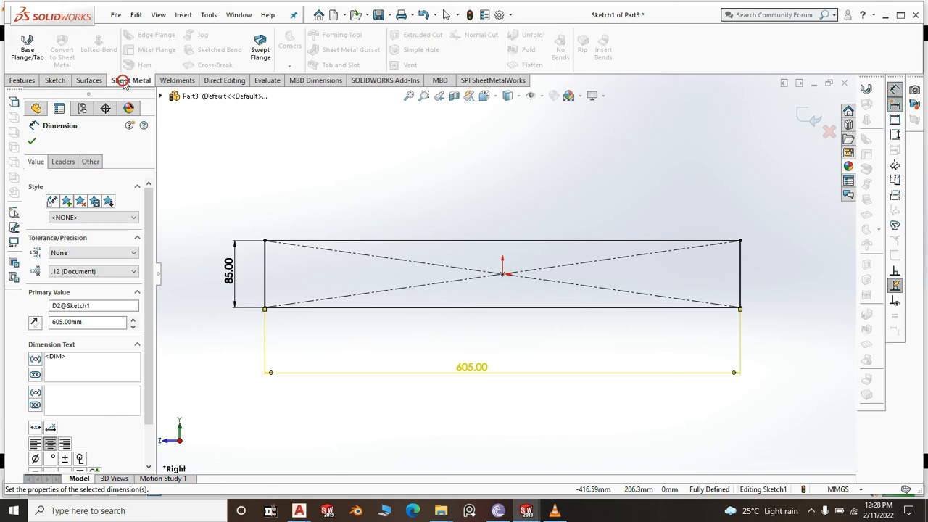
click(40, 48)
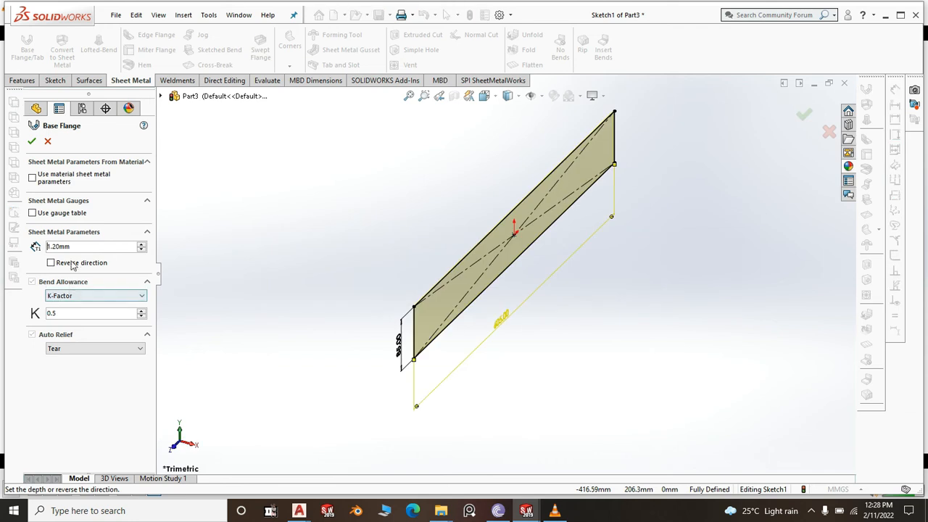
click(33, 141)
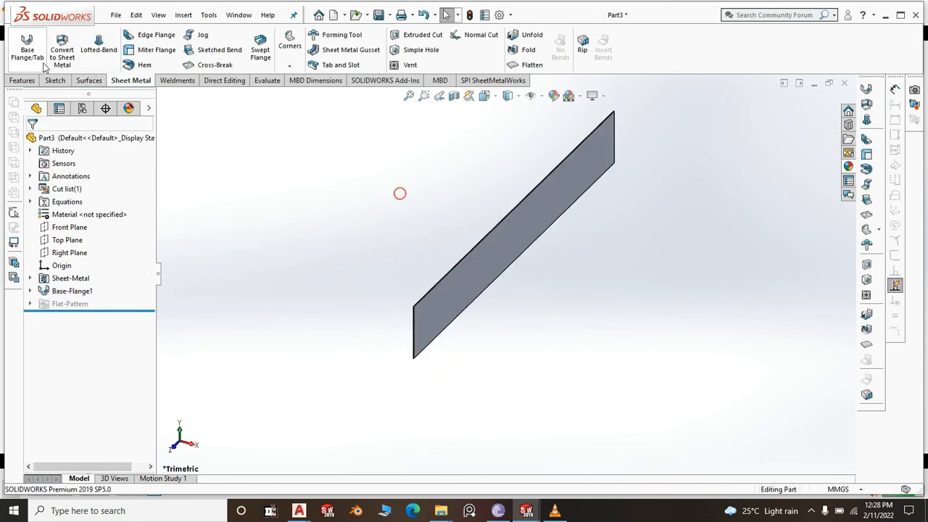
Add 15 mm edge flanges at 90 degrees along both long edges of the plate, pointing in opposite directions
click(149, 35)
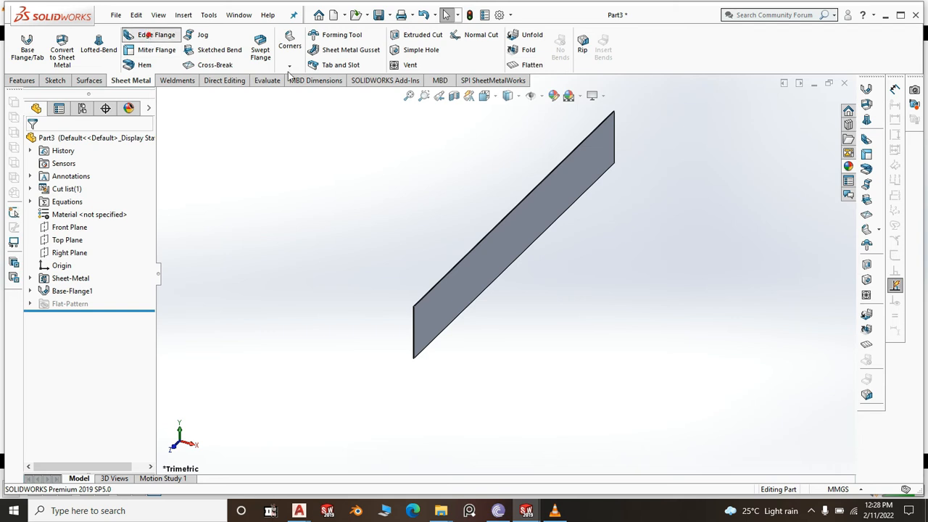
click(508, 216)
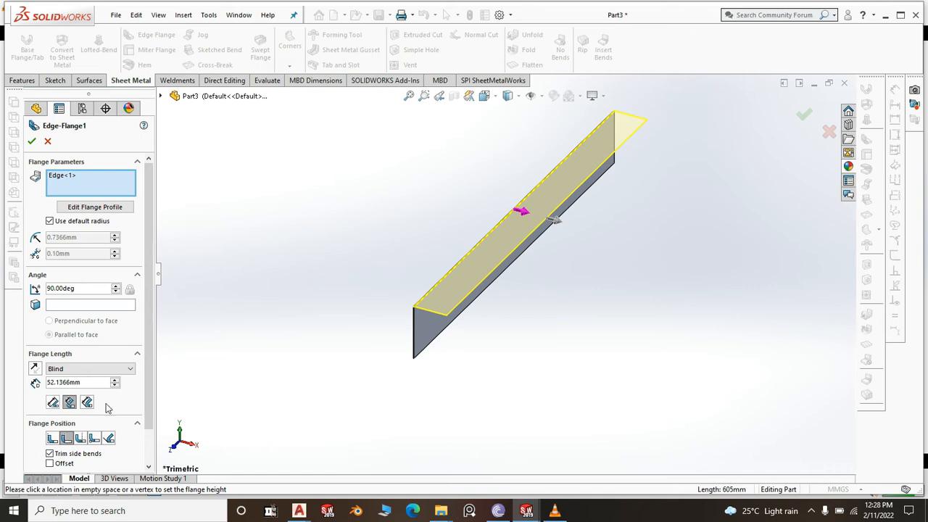
click(472, 308)
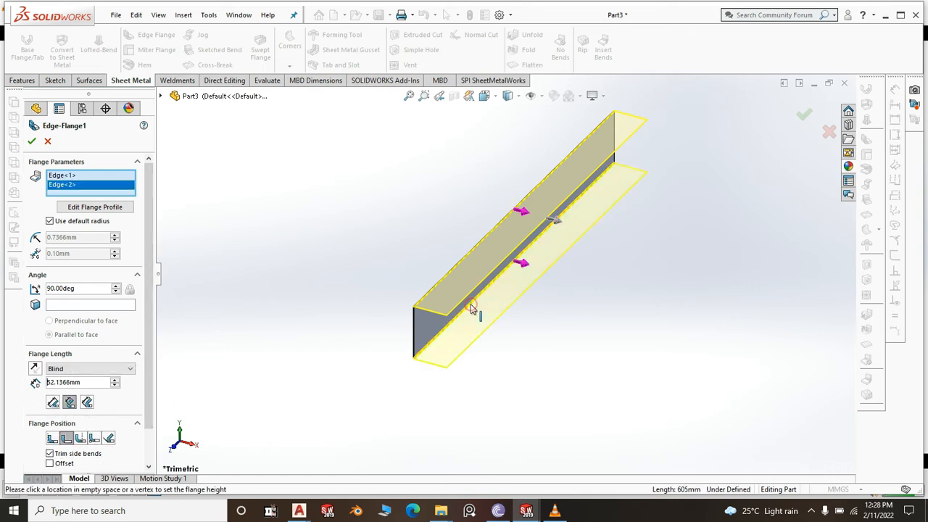
click(525, 269)
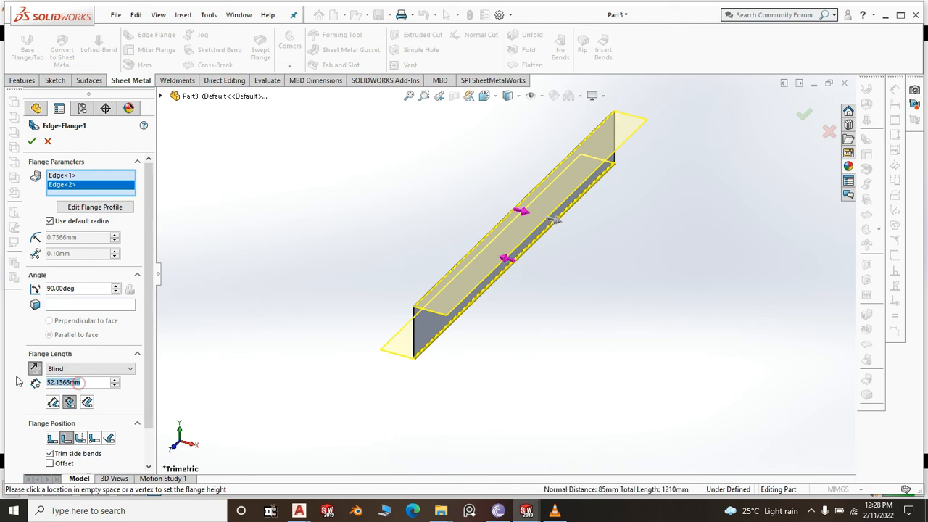
text(15)
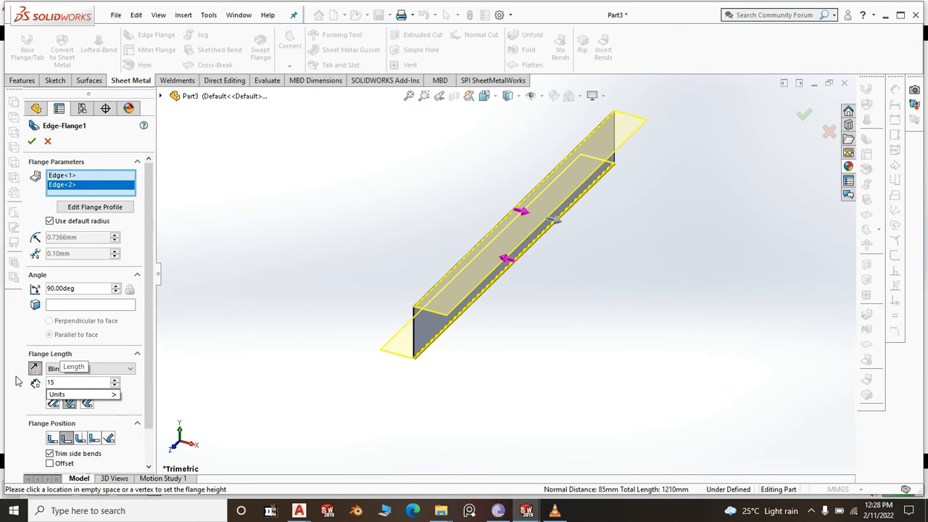
key(Return)
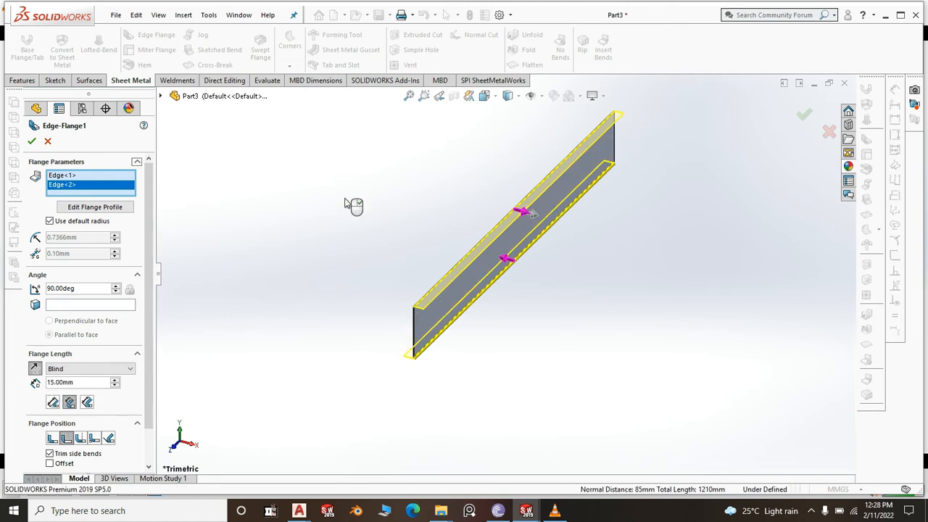
right_click(345, 199)
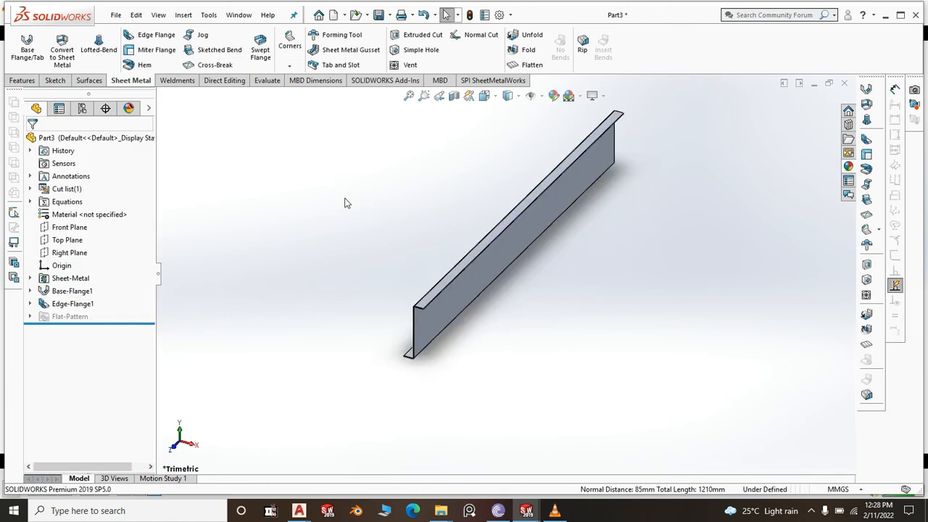
Apply the polished steel appearance to the part and save it as "4, GR2 - Short Skirting" in the GR 1 folder
click(849, 168)
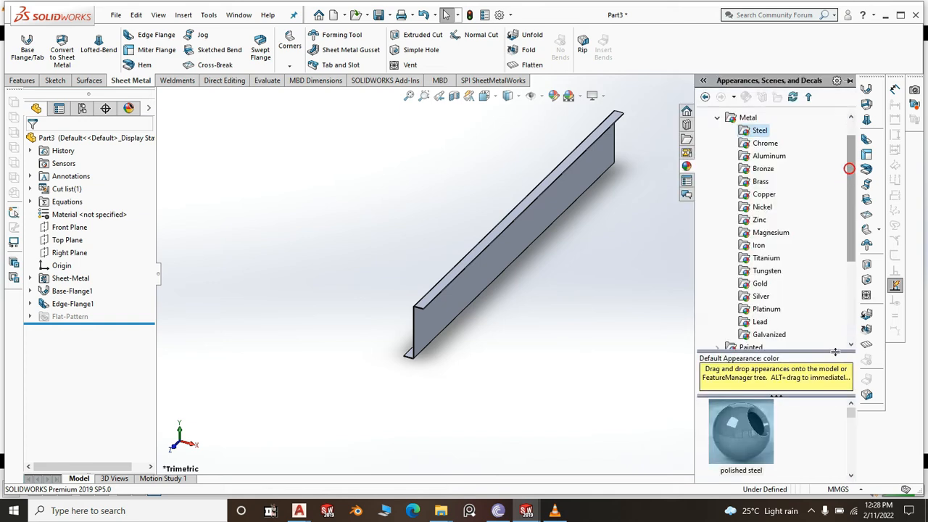
right_click(747, 438)
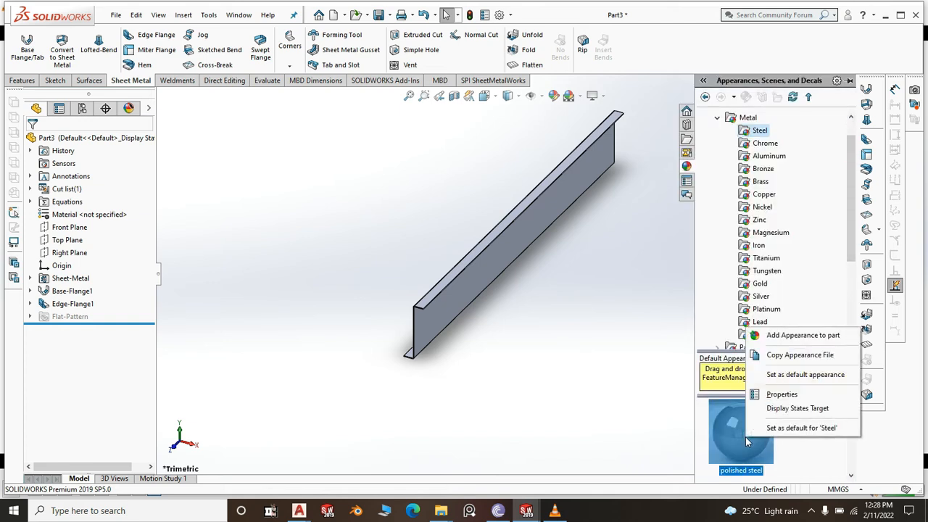
click(805, 336)
click(599, 338)
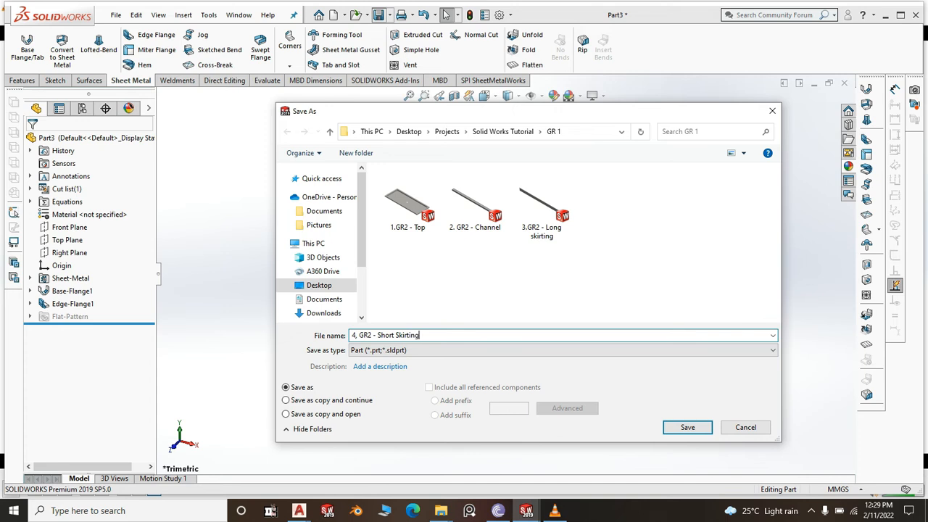
click(675, 428)
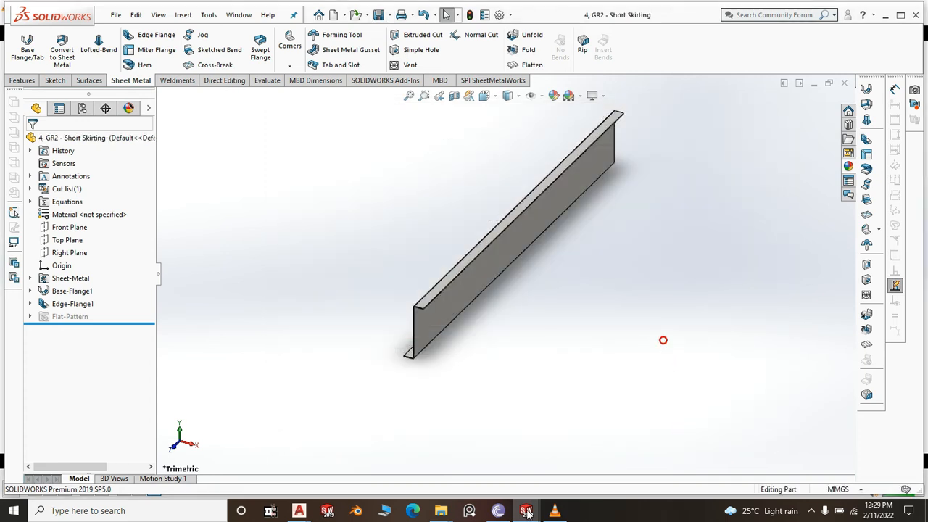
Switch to Assem1 and insert the 4, GR2 - Short Skirting part in the free space beside the top's short end
mouse_move(526, 511)
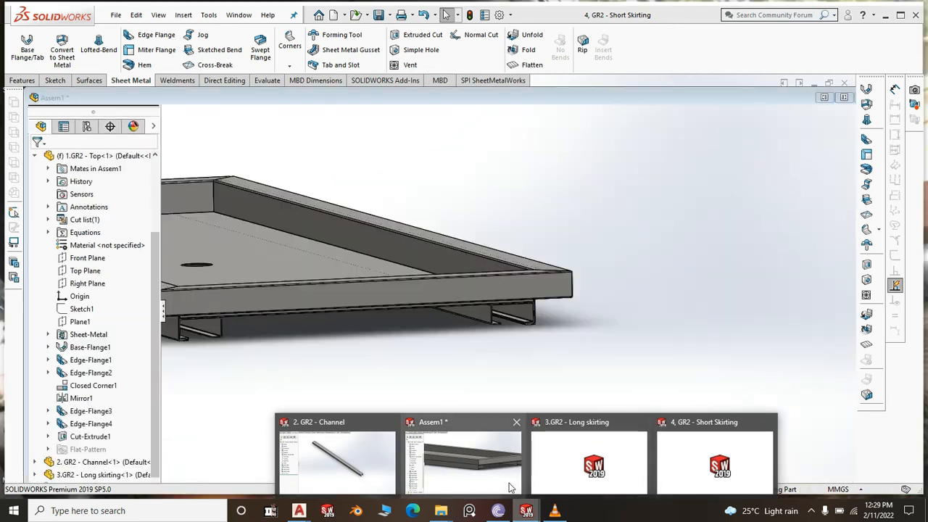
click(509, 484)
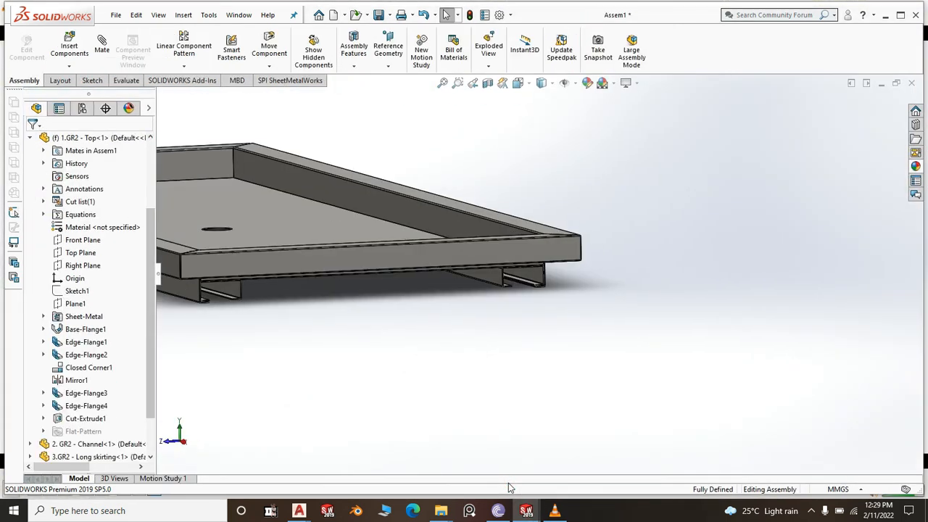
click(70, 45)
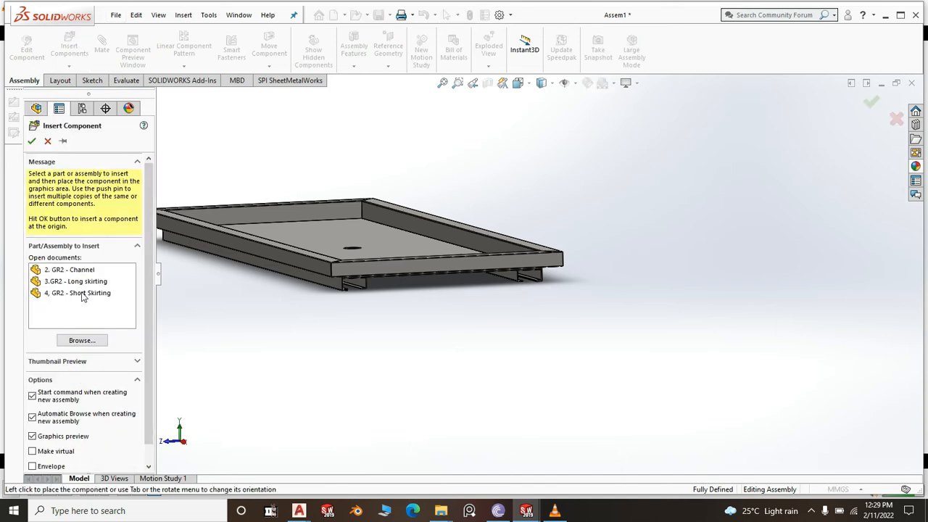
click(83, 293)
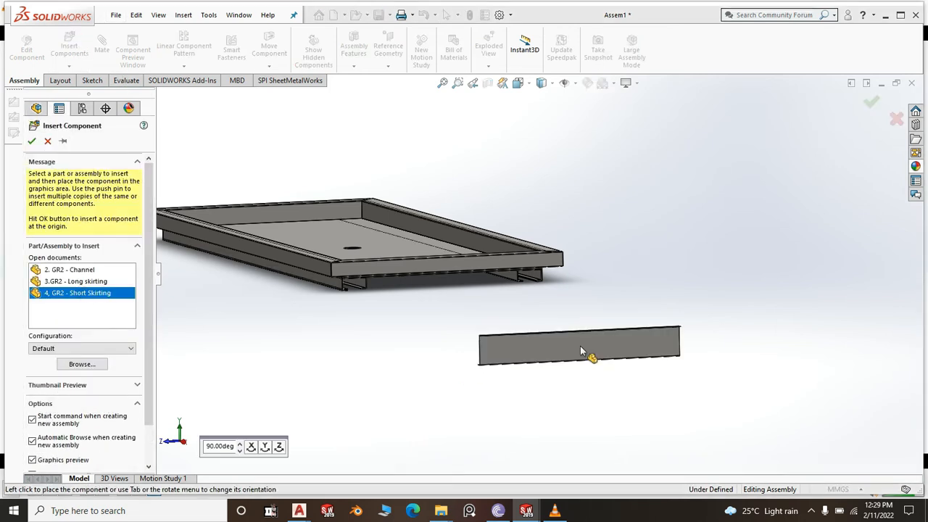
click(564, 368)
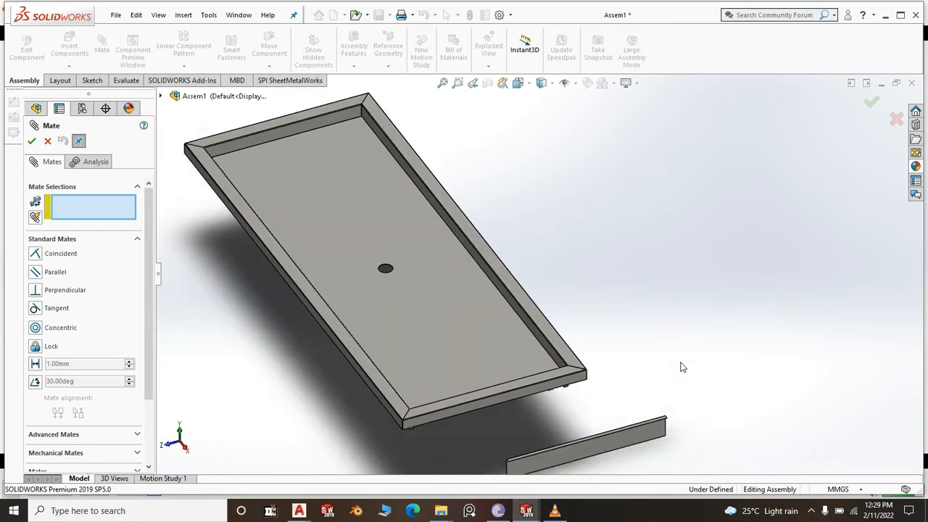
Mate the short skirting's upper flange face coincident with the underside of the top's rim at the short end
scroll(683, 367, down, 3)
middle_drag(700, 288, 690, 312)
scroll(689, 312, up, 6)
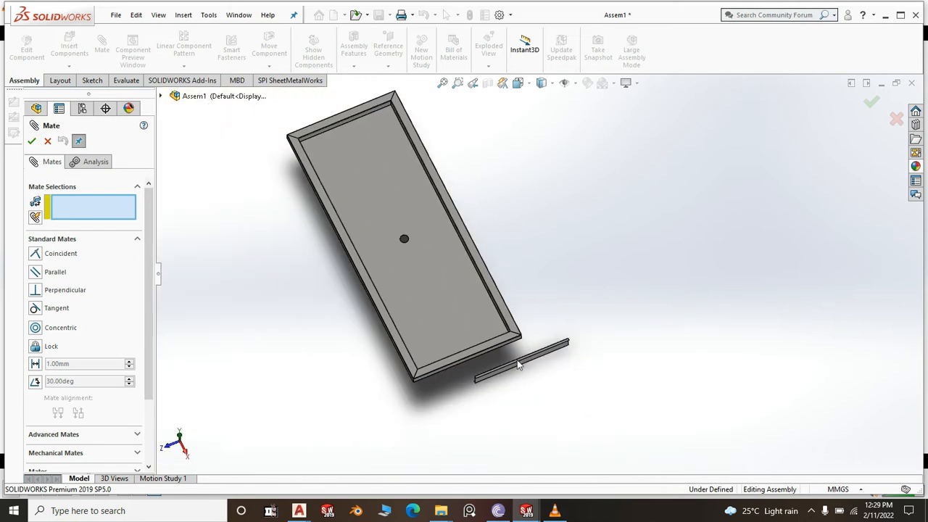
scroll(515, 363, down, 5)
scroll(498, 299, down, 2)
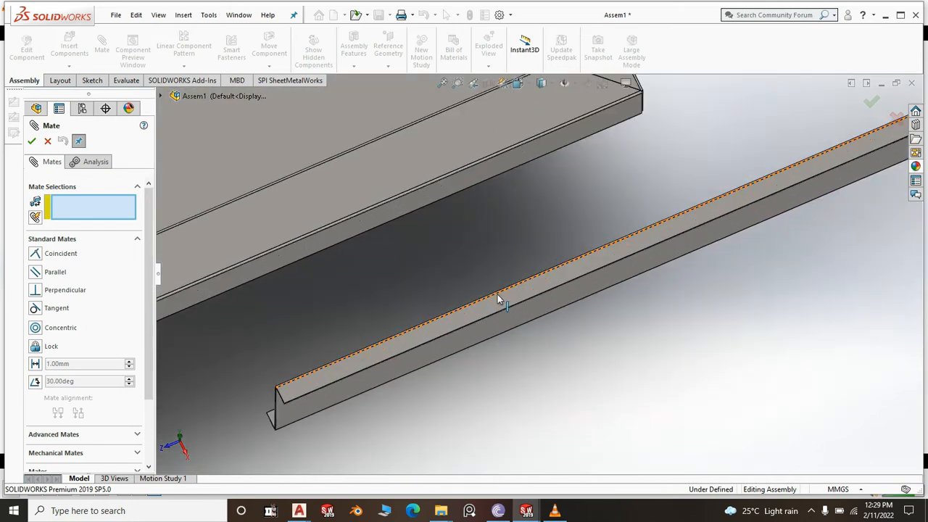
click(503, 308)
scroll(628, 340, up, 5)
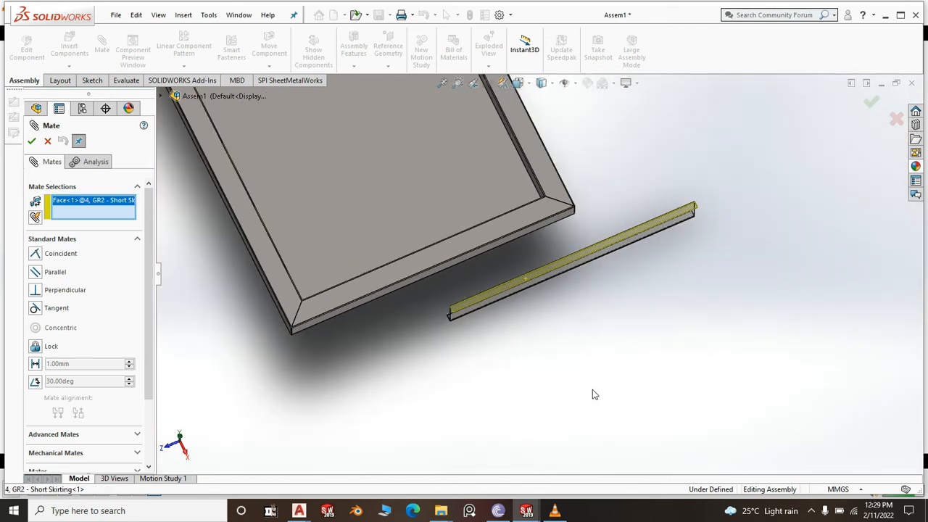
middle_drag(592, 395, 499, 269)
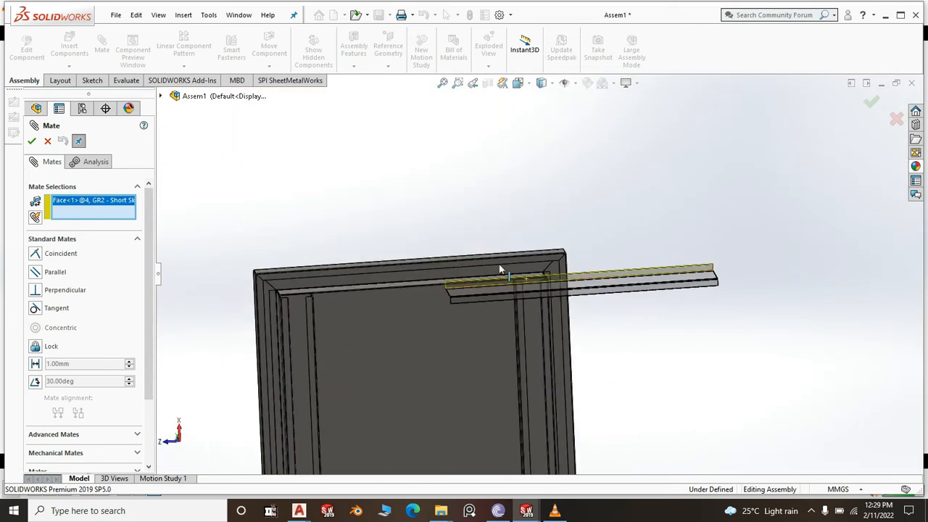
scroll(499, 270, down, 3)
click(410, 187)
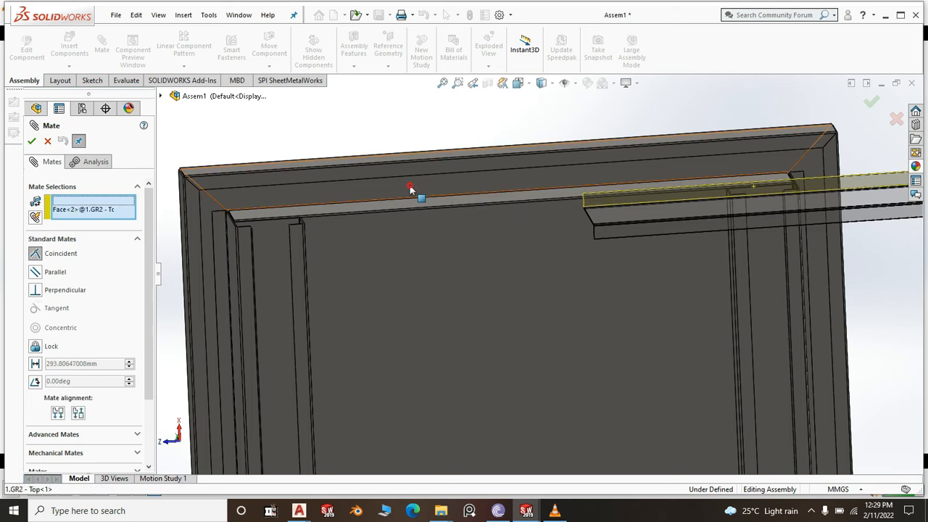
right_click(411, 189)
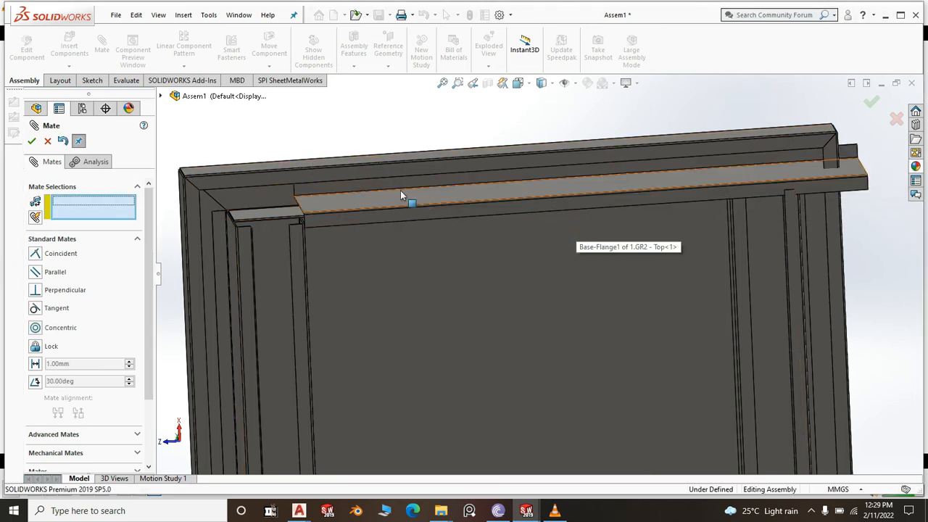
Mate the short skirting's long side face coincident with the adjacent wall face beneath the top's short end
middle_drag(873, 258, 357, 336)
click(782, 194)
scroll(271, 312, down, 3)
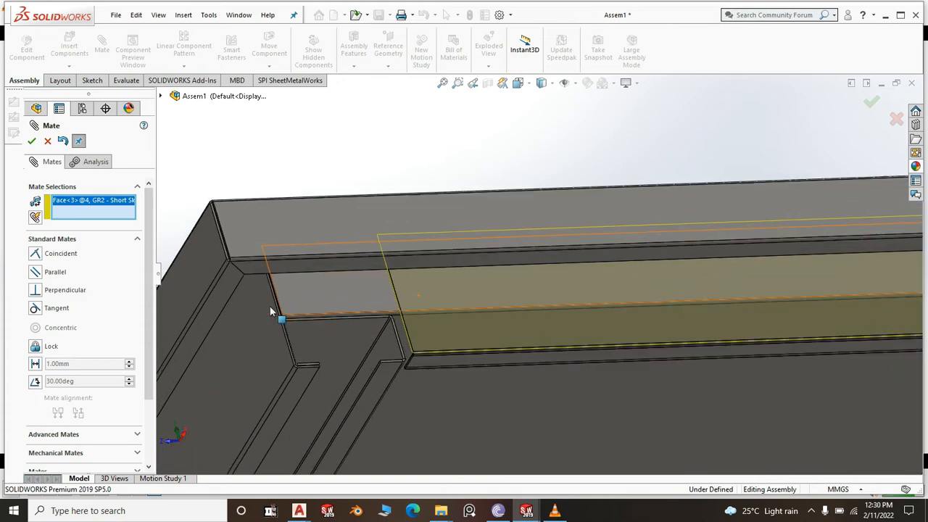
scroll(271, 312, down, 2)
click(352, 290)
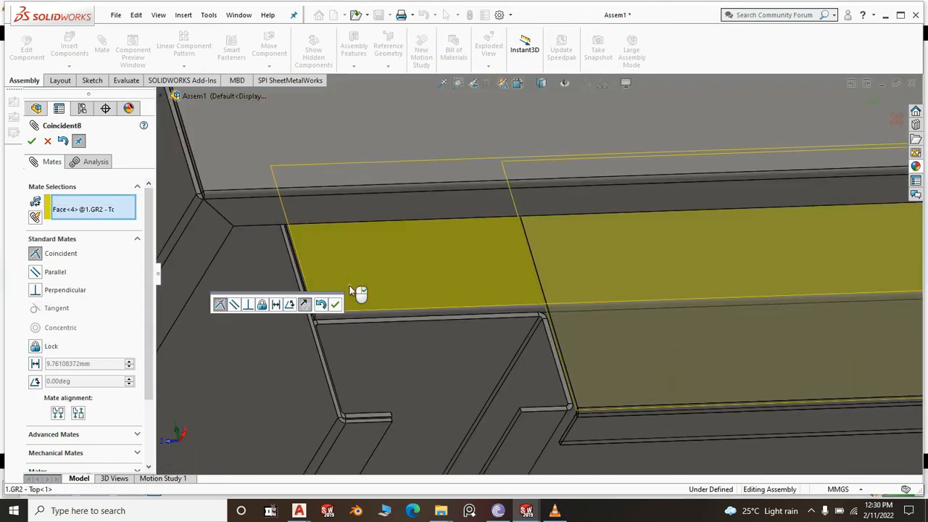
key(Return)
scroll(360, 282, up, 5)
Centre the short skirting by mating its Front Plane coincident with the Front Plane of 1.GR2 - Top, and finish mating
middle_drag(361, 282, 615, 316)
scroll(673, 296, up, 5)
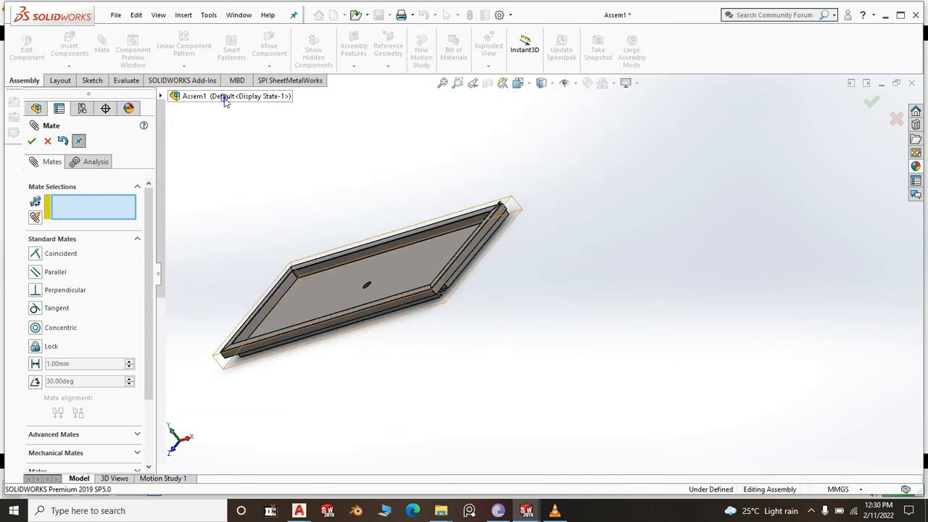
click(224, 97)
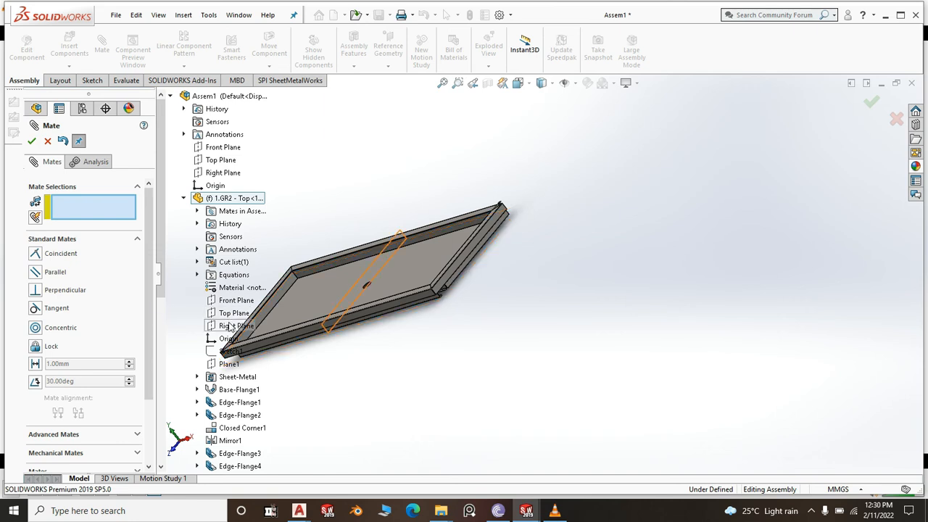
click(239, 301)
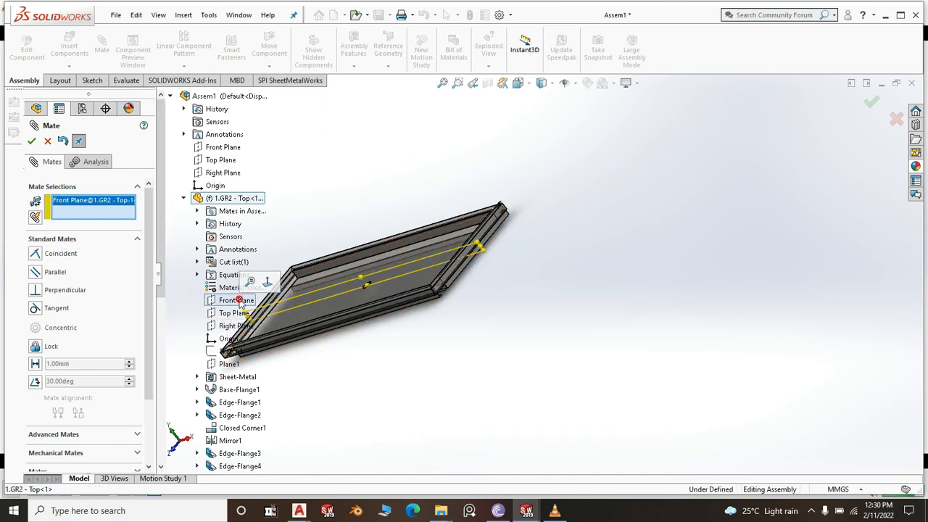
scroll(162, 414, down, 8)
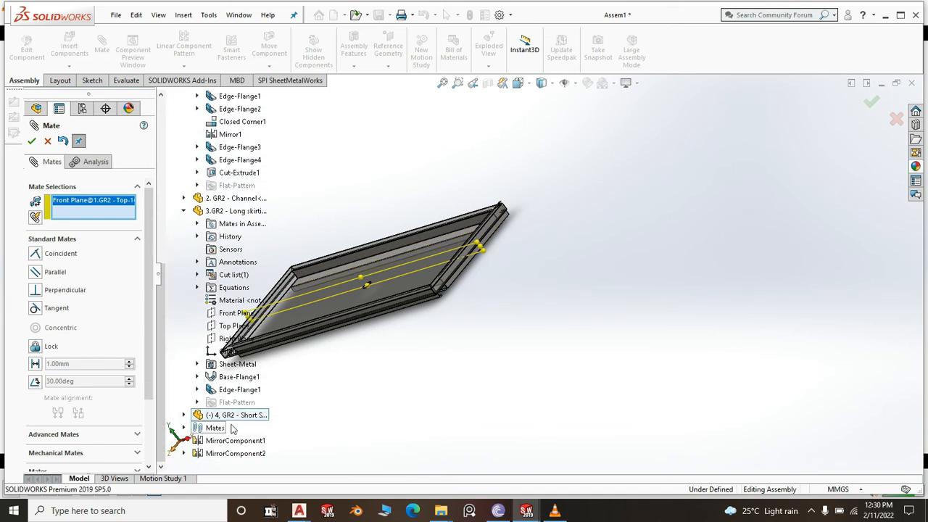
click(244, 417)
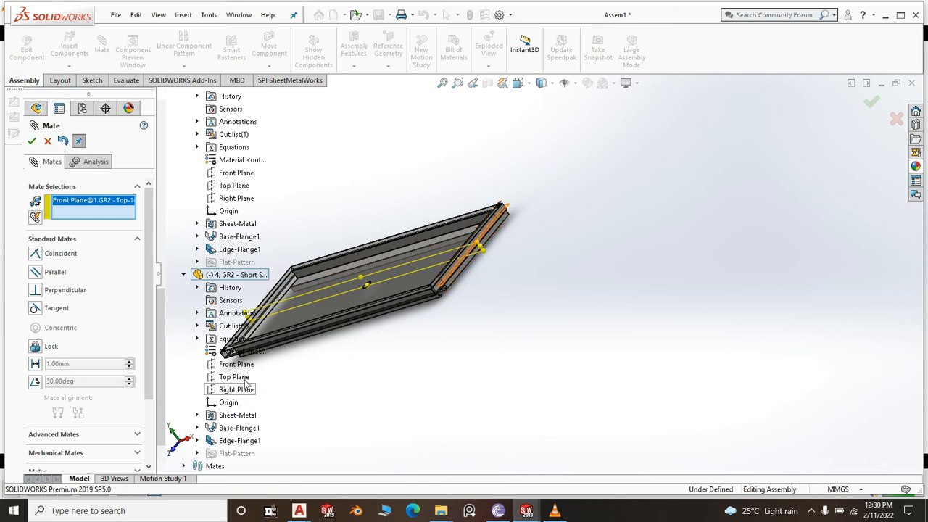
click(244, 364)
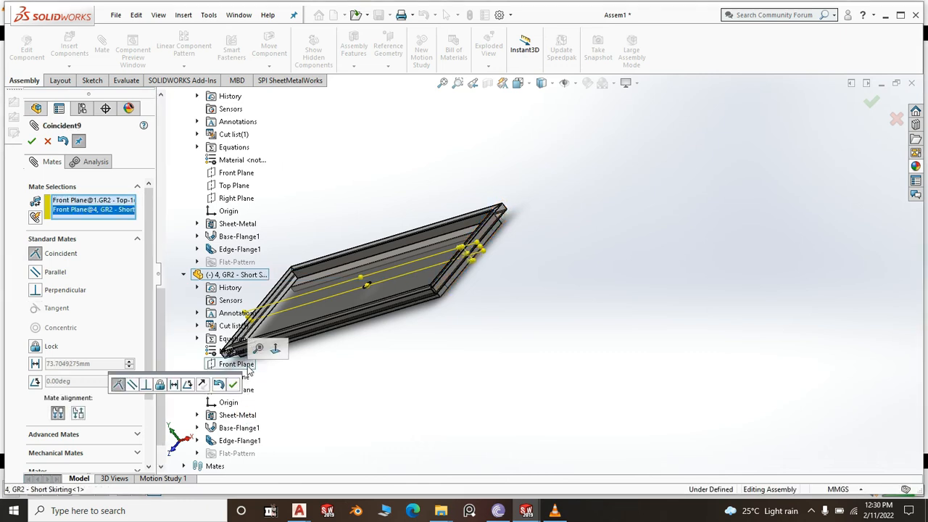
click(232, 387)
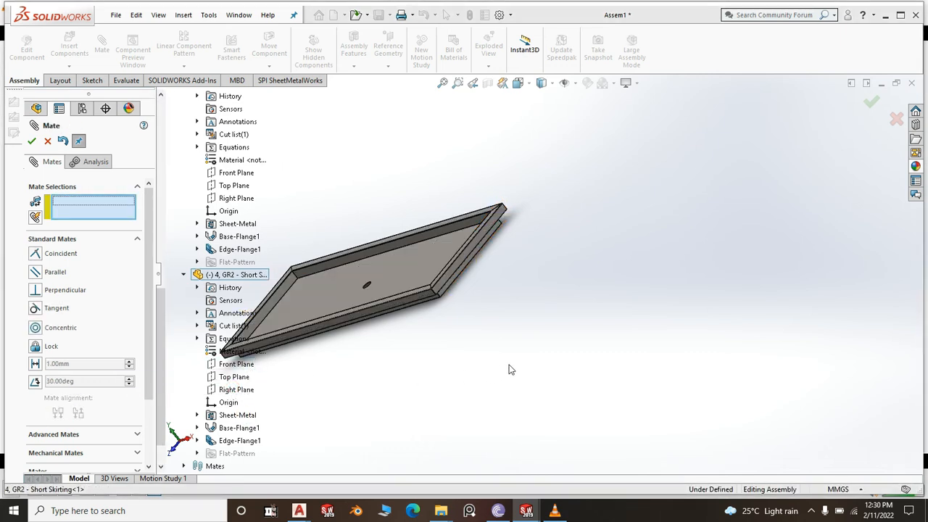
click(873, 103)
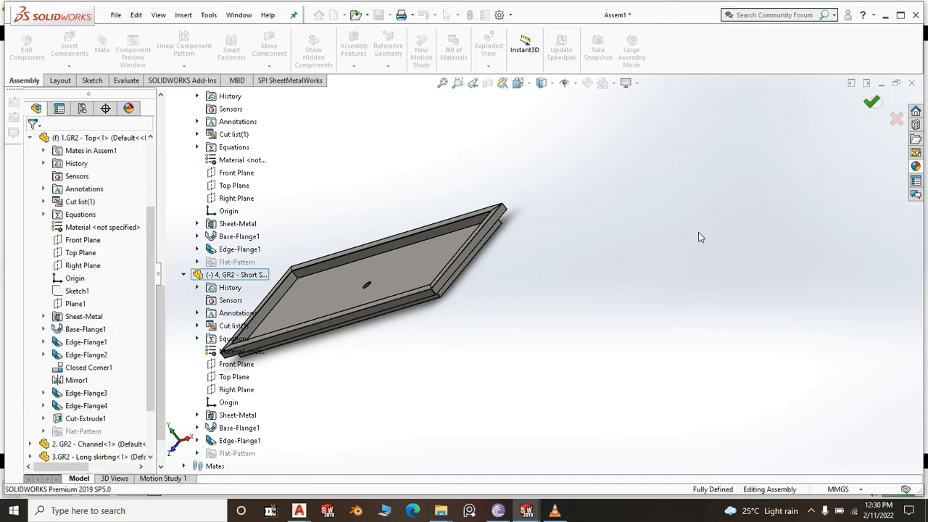
Mirror the 4, GR2 - Short Skirting component about the Right Plane of 1.GR2 - Top
key(space)
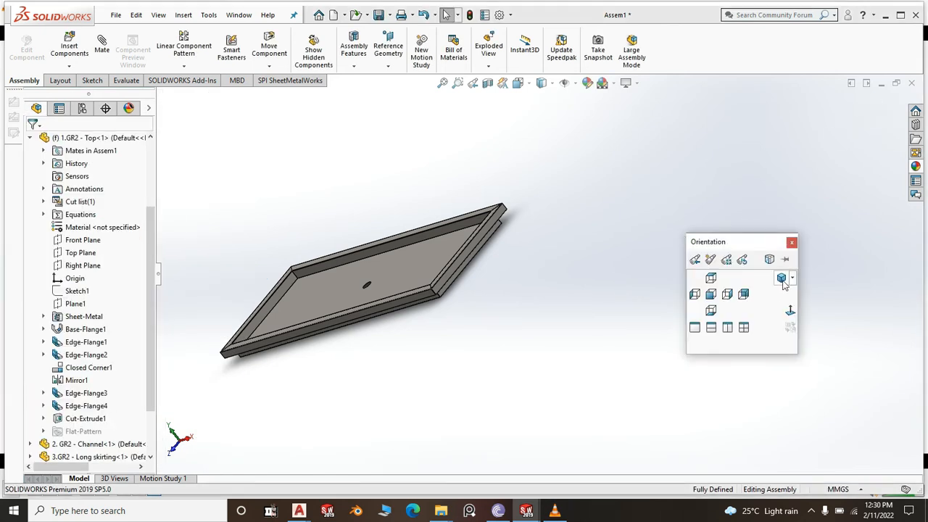
click(782, 282)
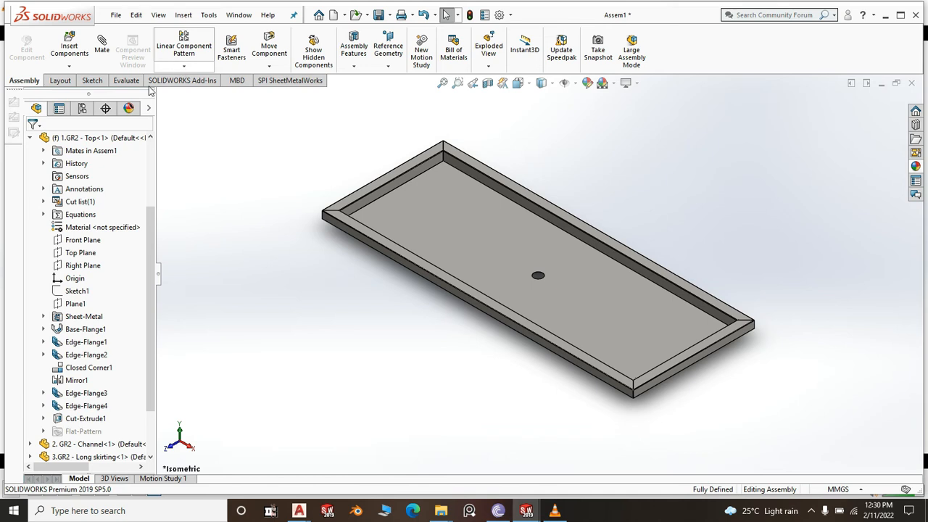
click(87, 270)
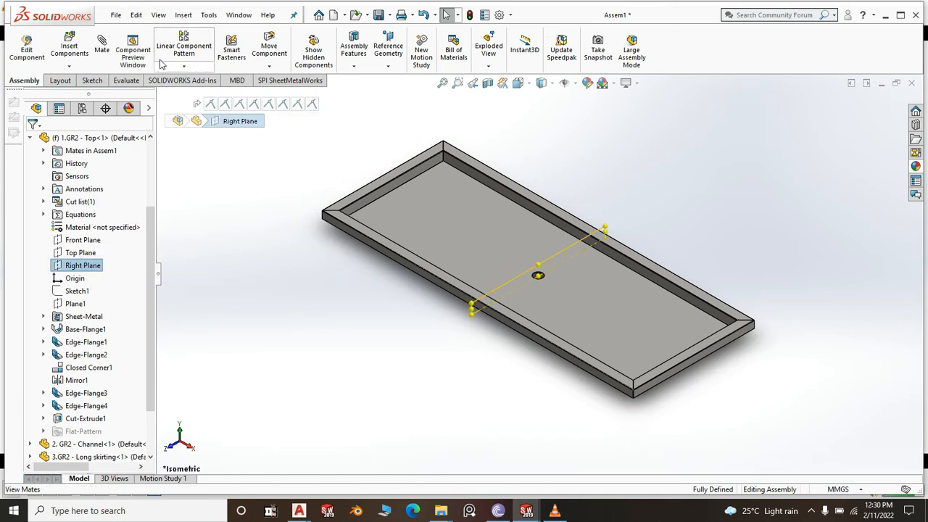
click(183, 68)
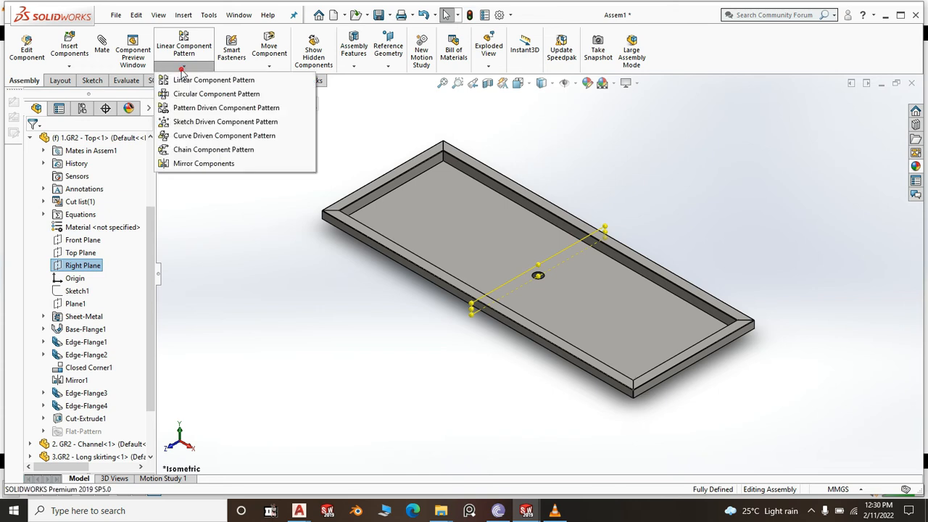
click(195, 168)
scroll(714, 398, down, 2)
middle_drag(712, 401, 599, 363)
click(597, 363)
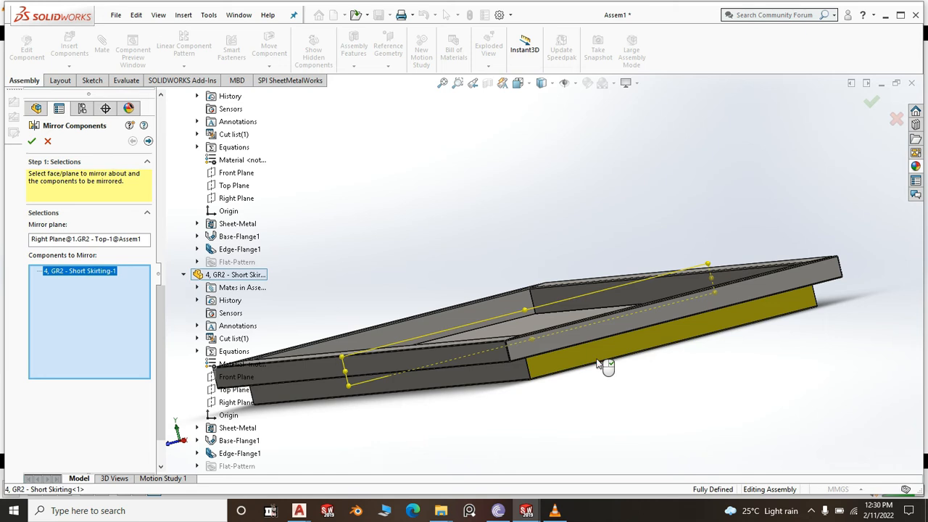
key(Escape)
key(Escape)
scroll(631, 305, up, 3)
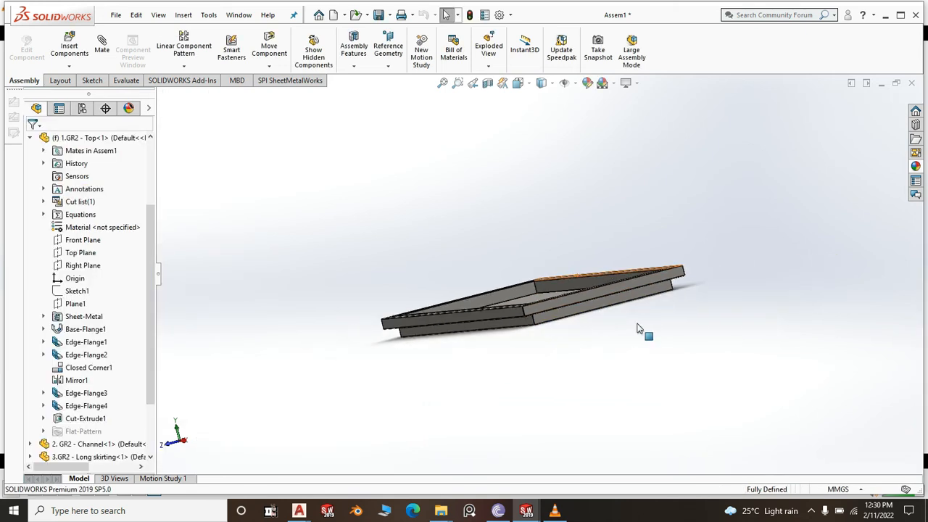
Inspect how the skirtings meet beneath the top at the assembly's corner, and return to the isometric view
middle_drag(594, 288, 617, 375)
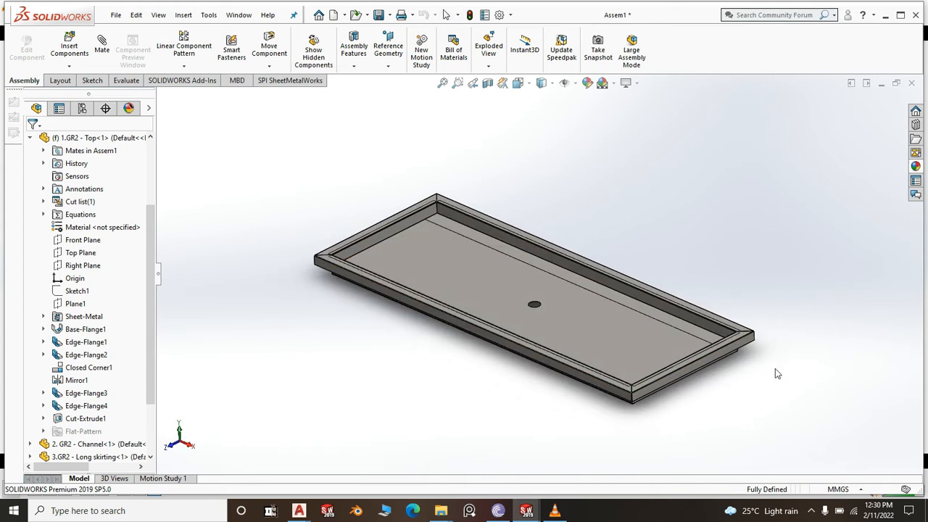
scroll(775, 375, down, 2)
middle_drag(677, 405, 784, 342)
scroll(370, 282, down, 4)
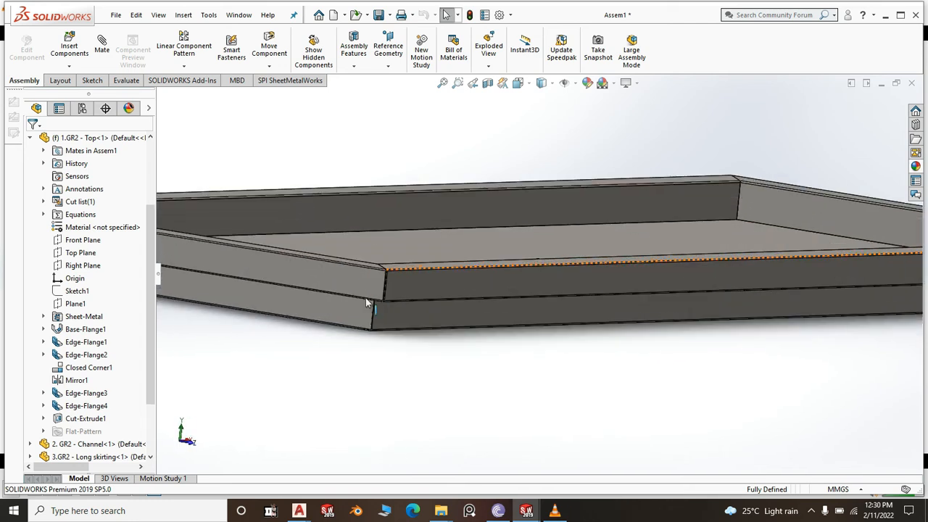
scroll(540, 384, up, 2)
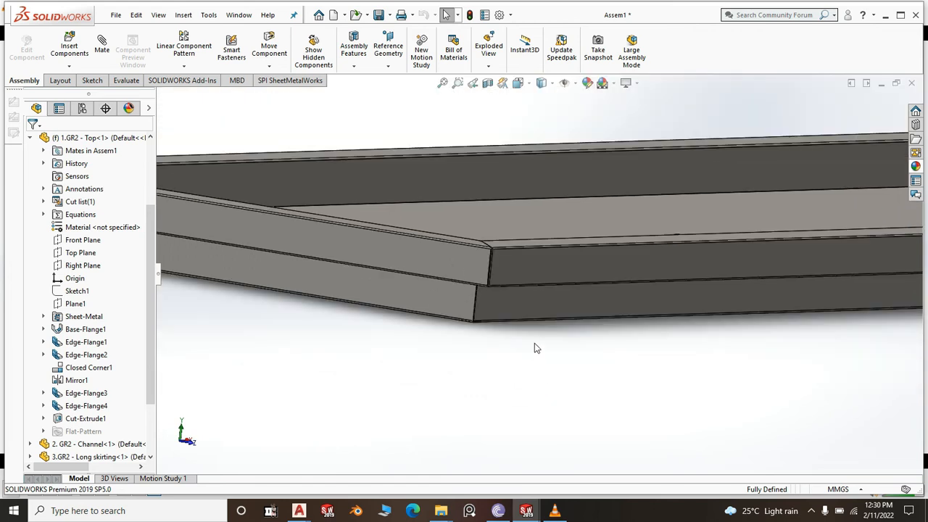
middle_drag(489, 348, 485, 350)
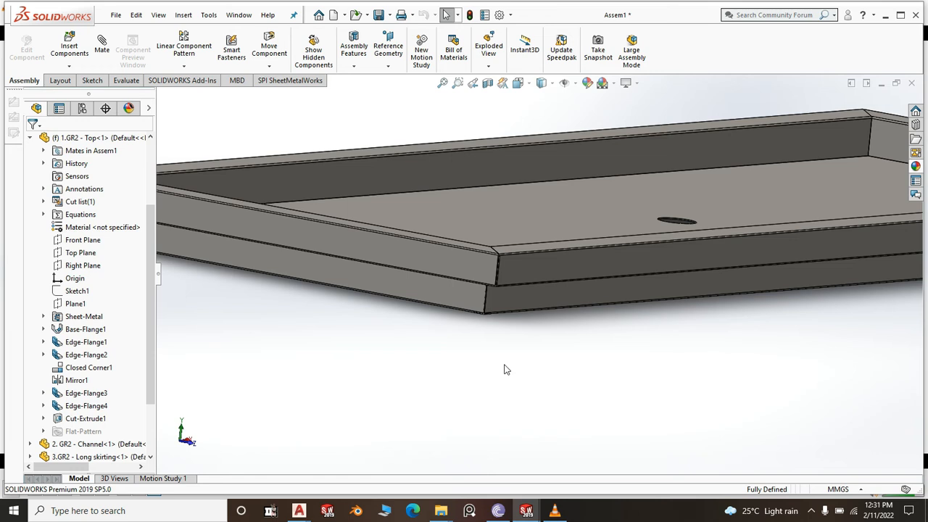
scroll(506, 370, up, 6)
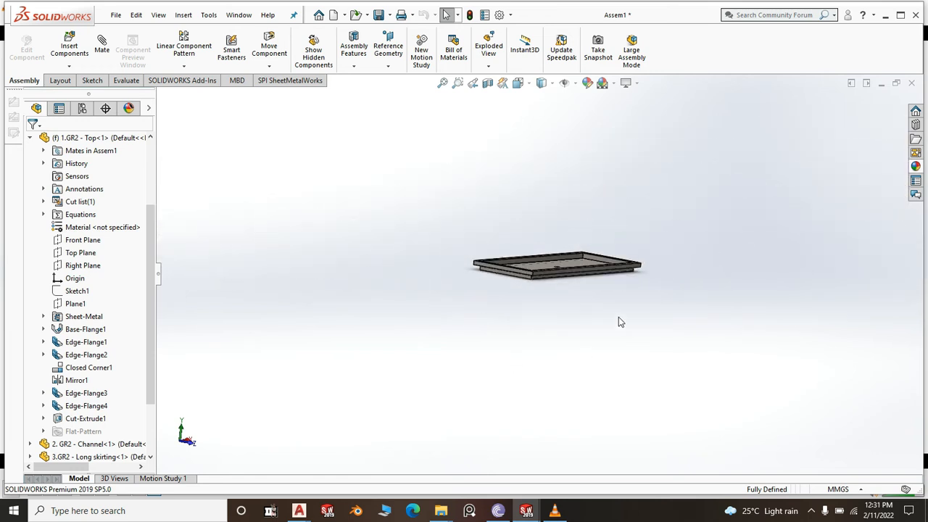
key(space)
click(718, 361)
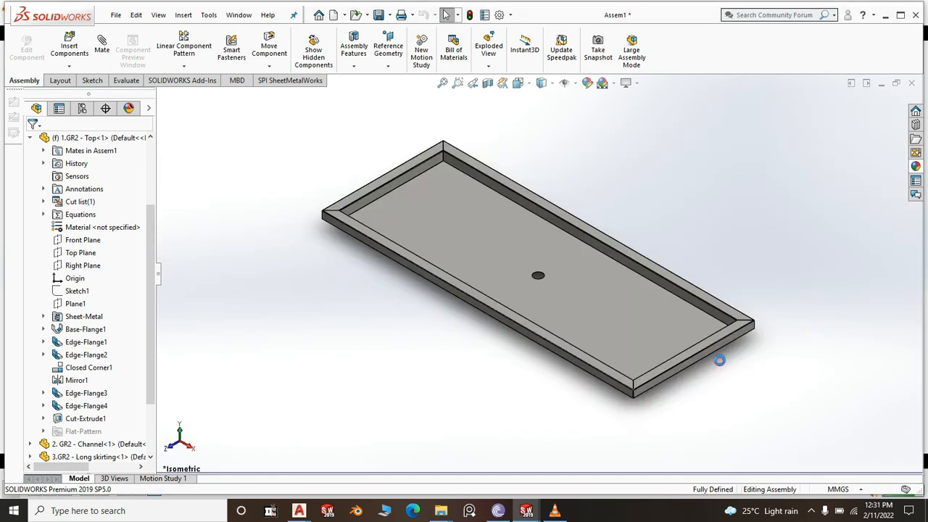
scroll(709, 375, up, 3)
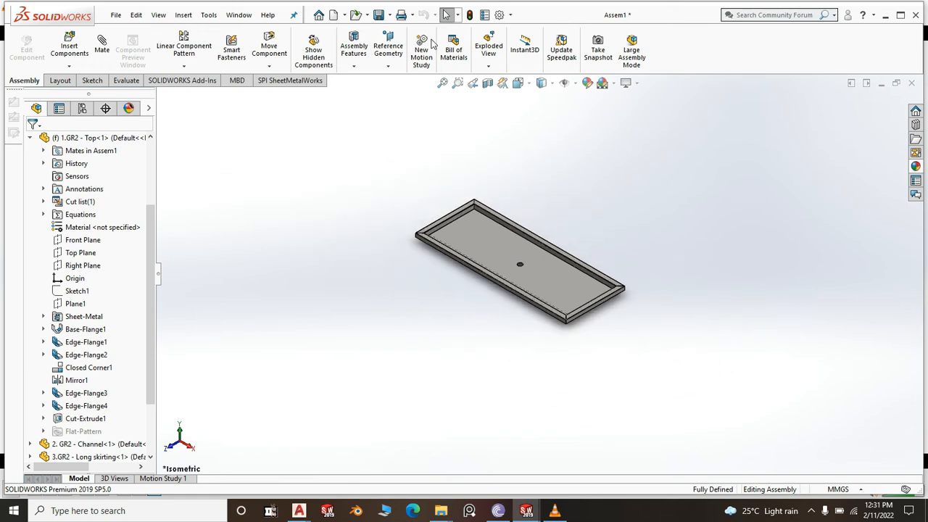
Save the assembly as "GR2 Assembly" in the GR 1 folder
click(378, 14)
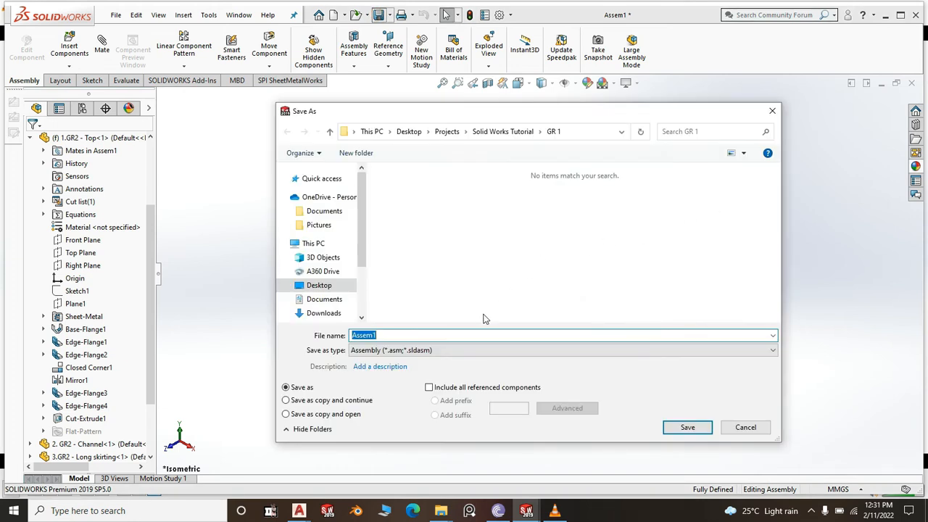
text(GR)
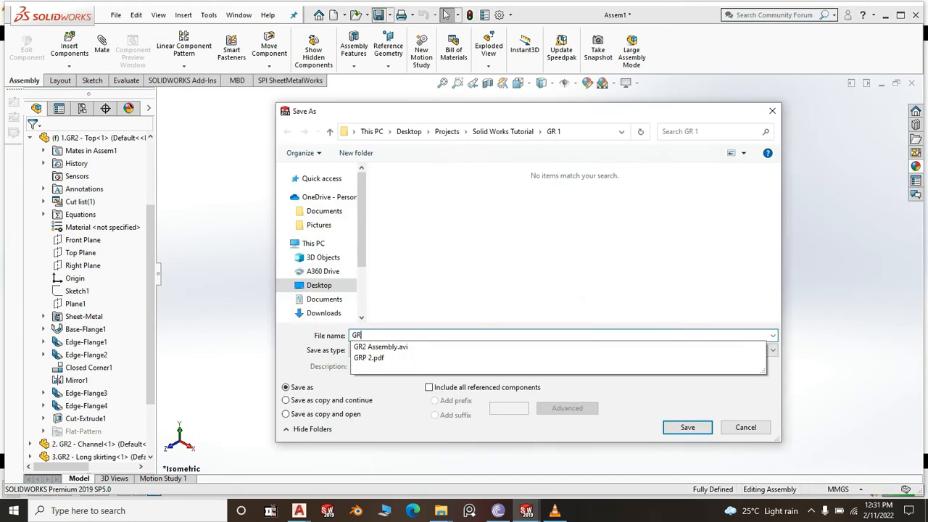
text(2 Assembly)
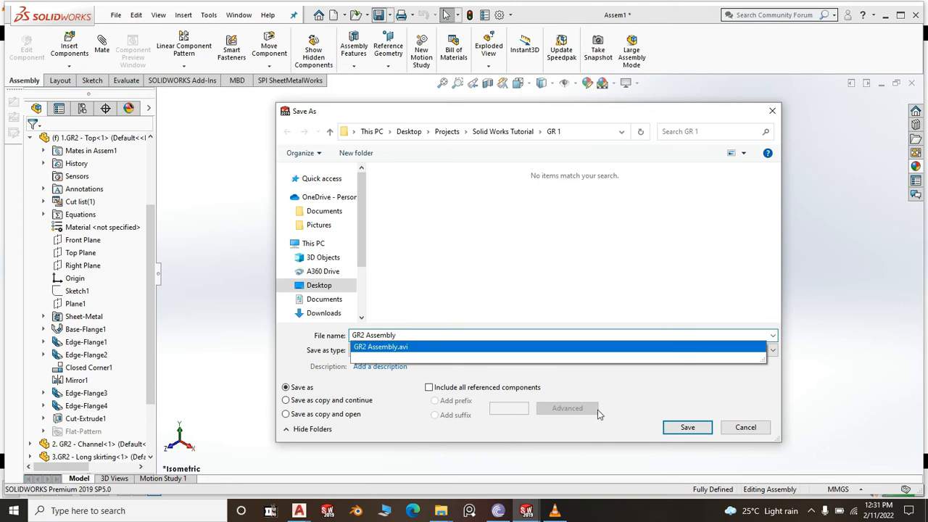
click(675, 428)
click(674, 427)
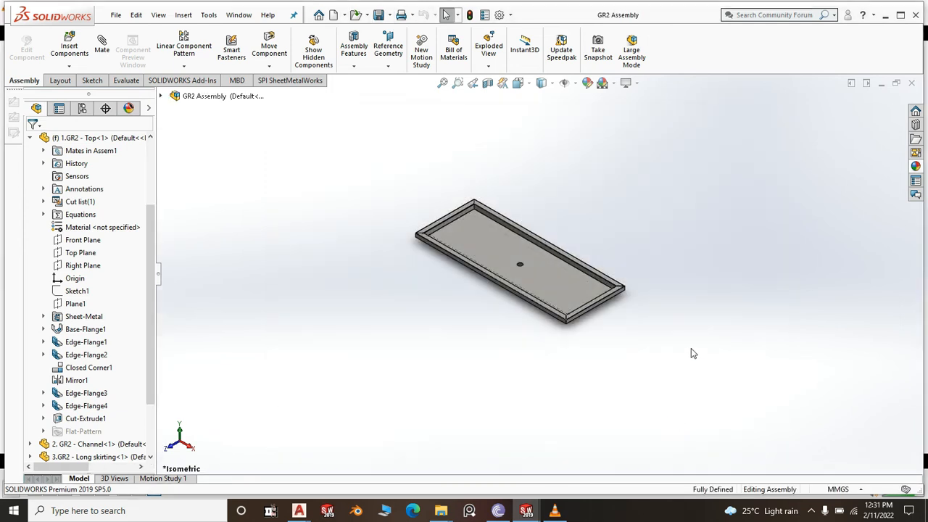
scroll(714, 272, up, 3)
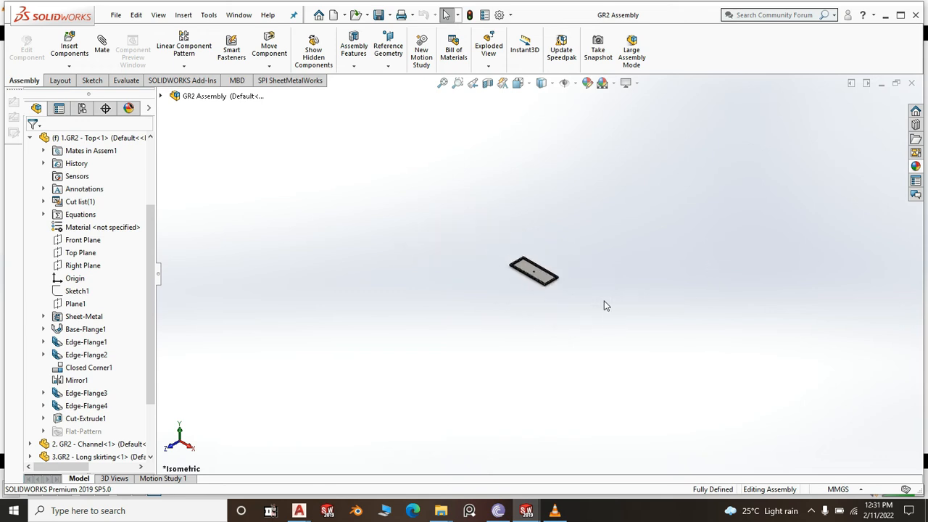
scroll(576, 287, down, 2)
scroll(499, 292, down, 2)
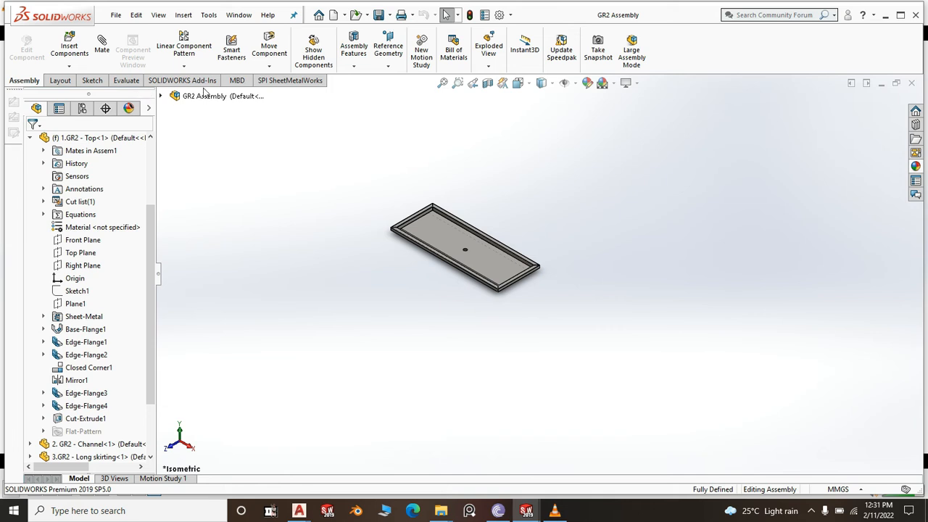
Create a new part from the Part2 template and start a 3D sketch in it
click(115, 14)
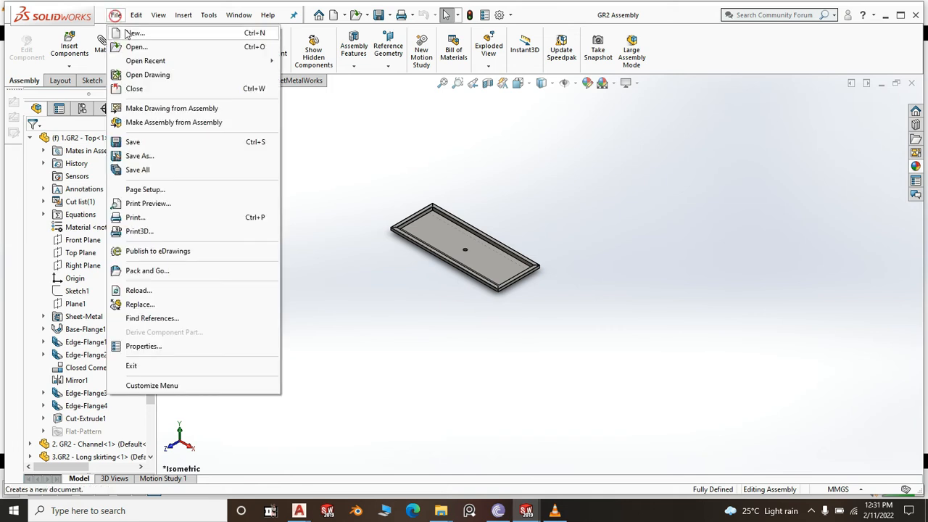
click(129, 34)
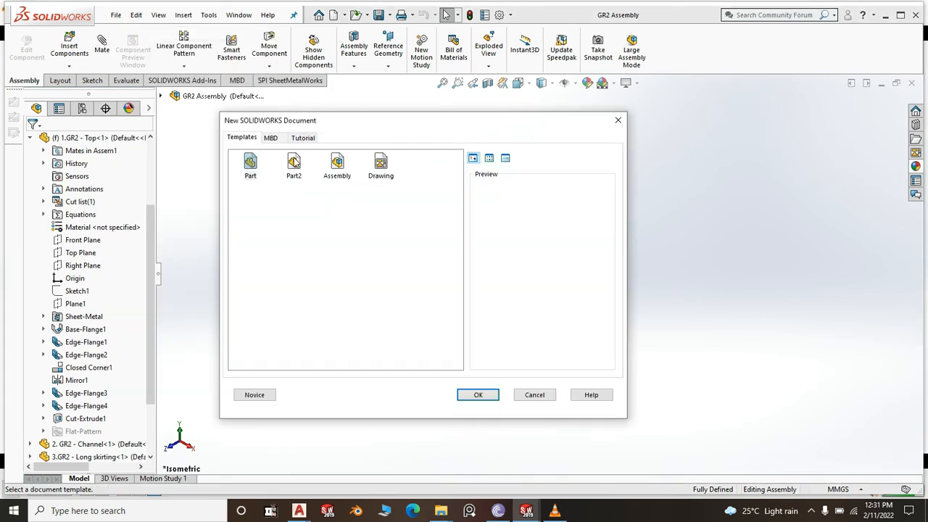
click(294, 163)
click(478, 394)
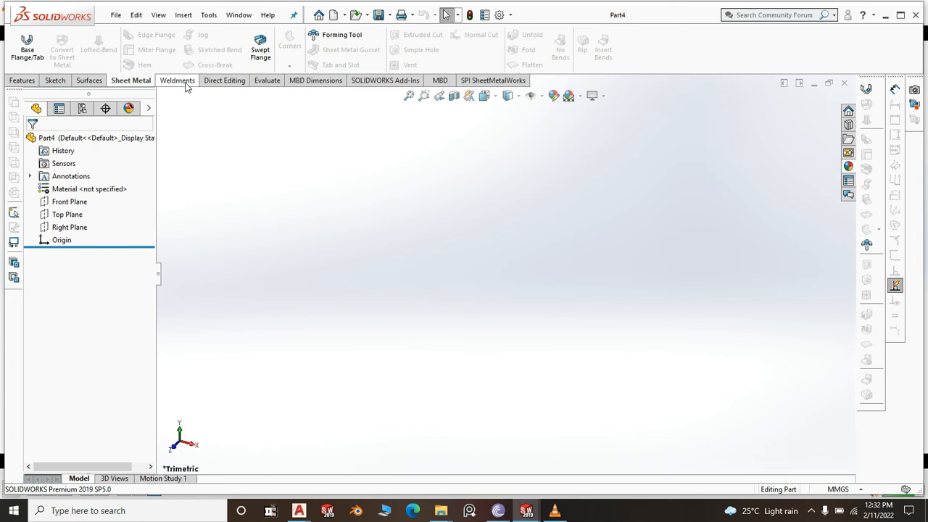
click(186, 86)
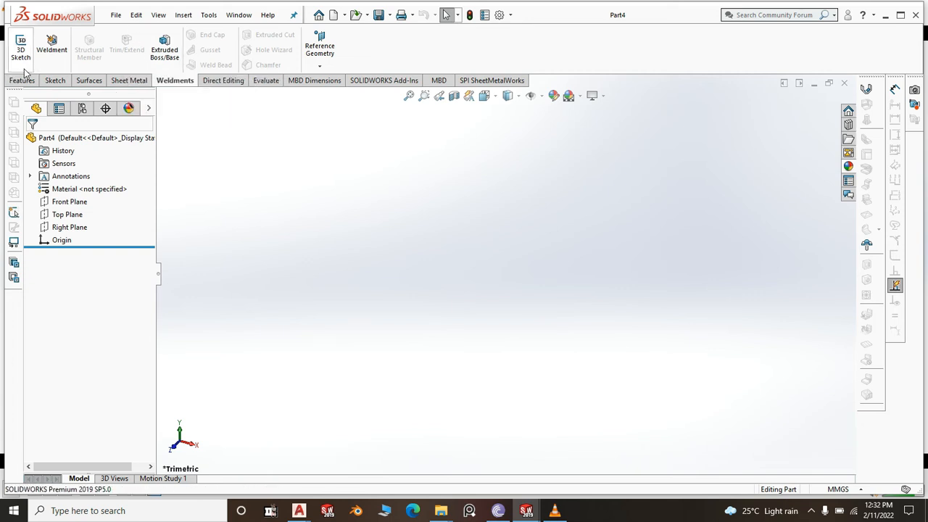
click(22, 45)
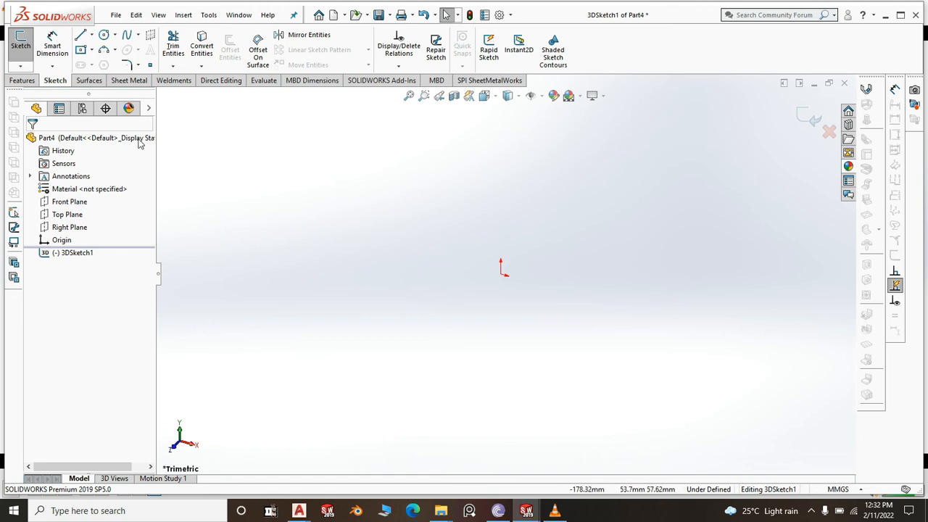
click(80, 35)
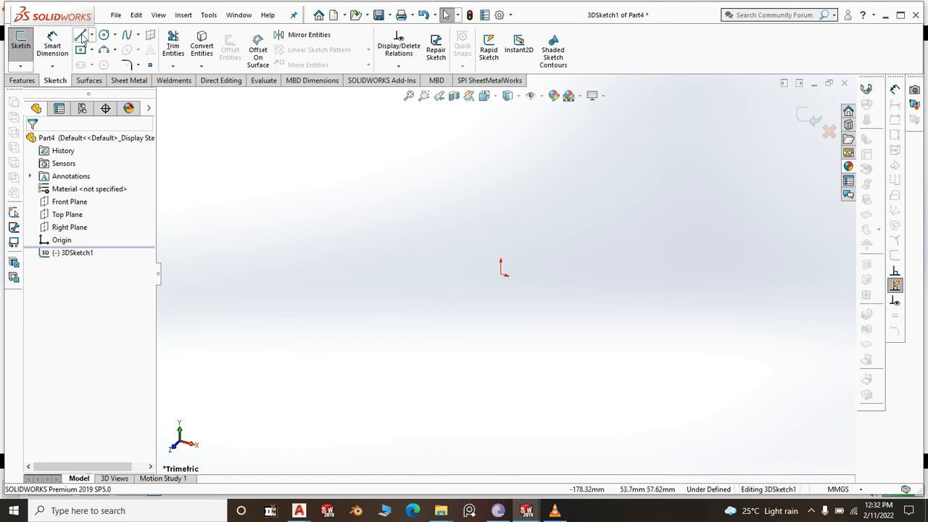
click(501, 276)
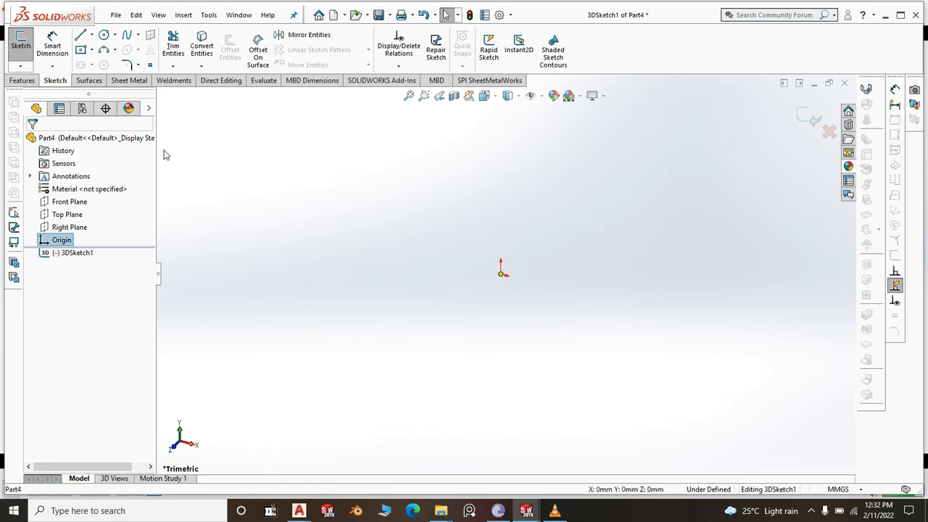
click(81, 36)
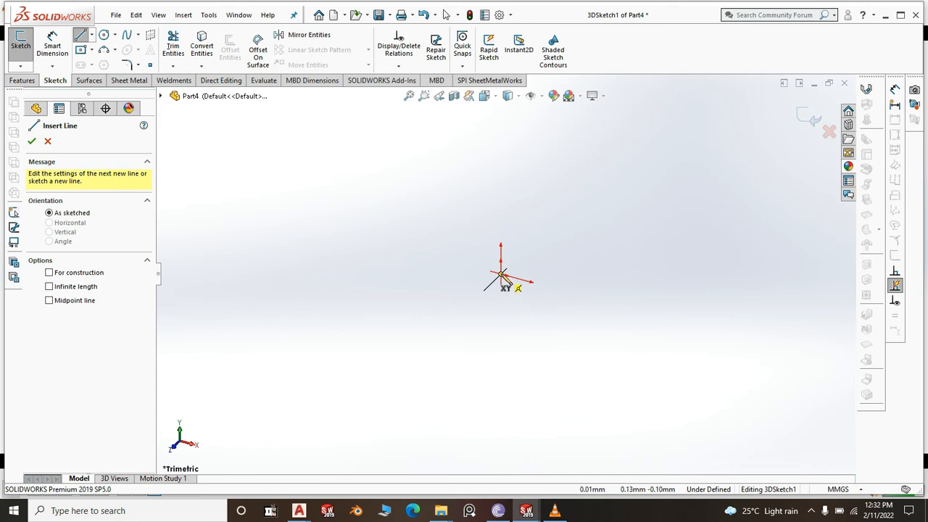
click(502, 274)
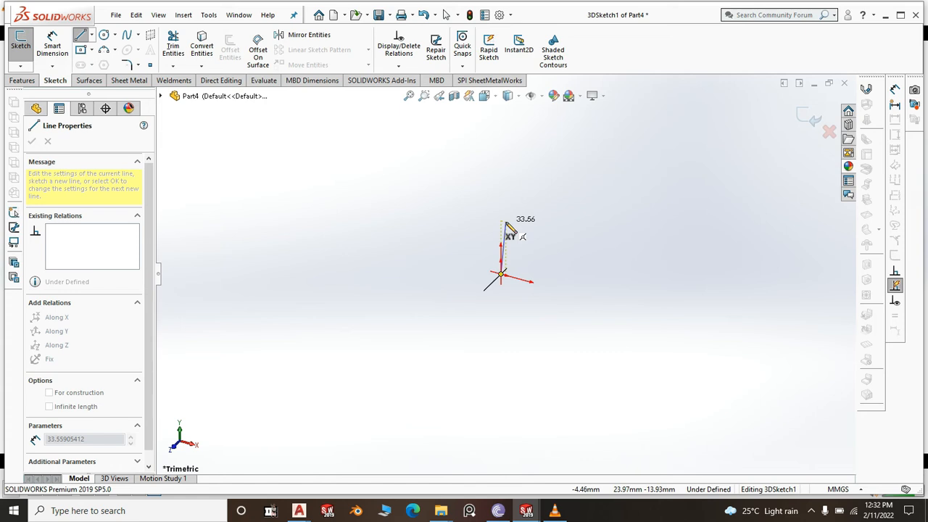
key(Escape)
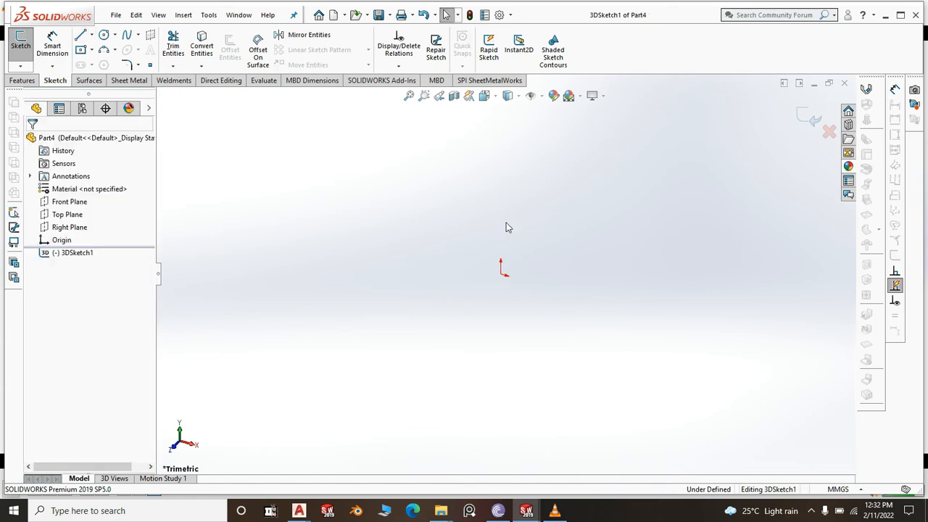
Sketch a line about 104 mm long along the Z axis, passing near the origin in the YZ plane
click(81, 34)
click(504, 275)
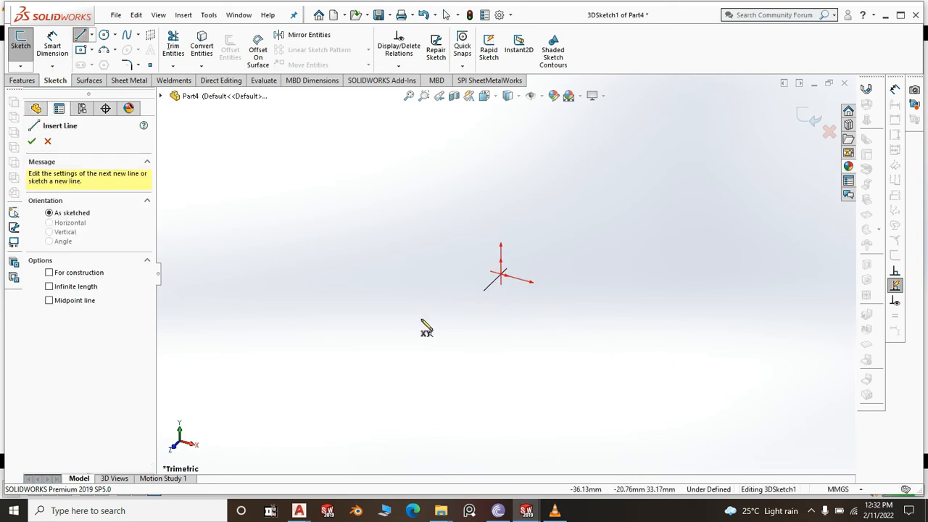
click(482, 291)
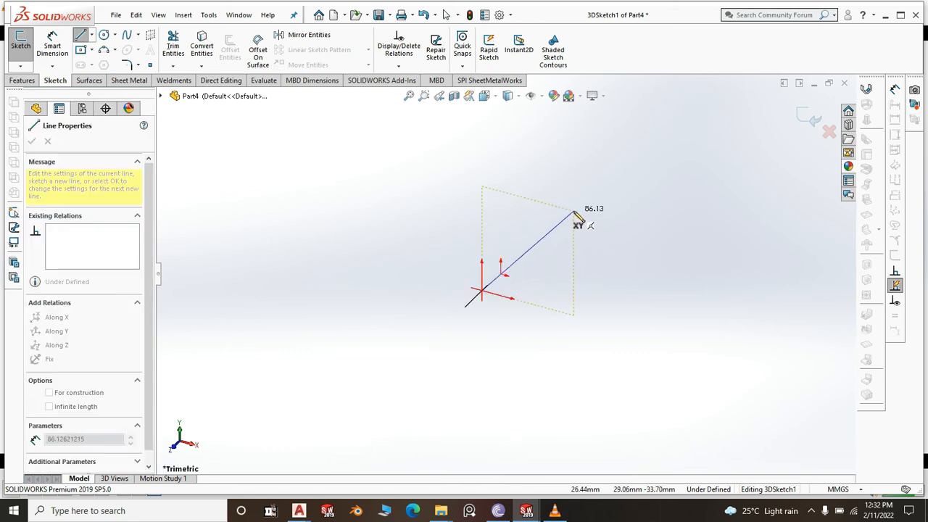
key(Tab)
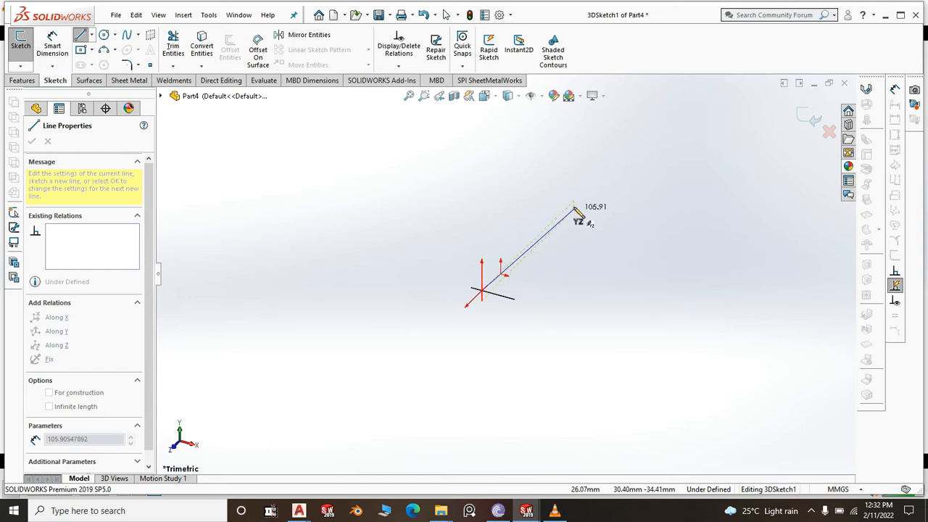
click(573, 203)
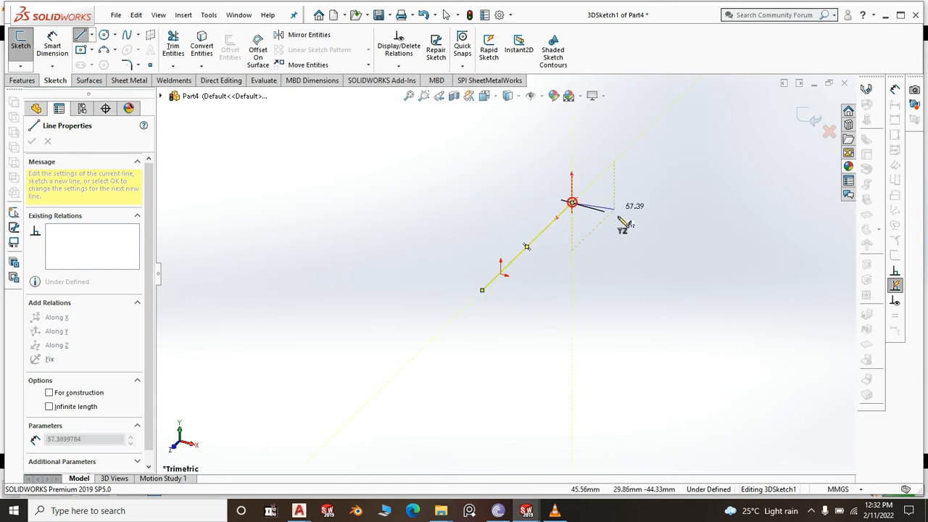
right_click(634, 265)
click(662, 267)
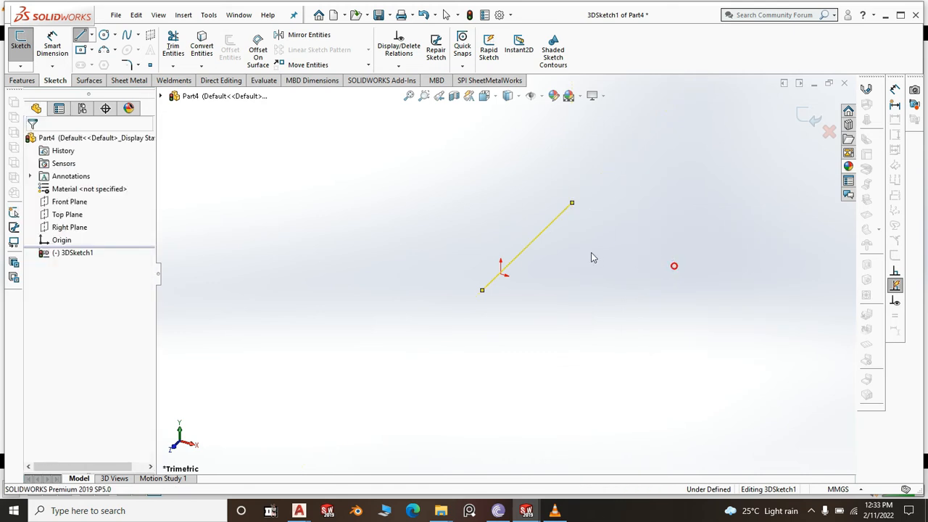
Make the midpoint of the Z-axis line coincident with the origin
click(527, 248)
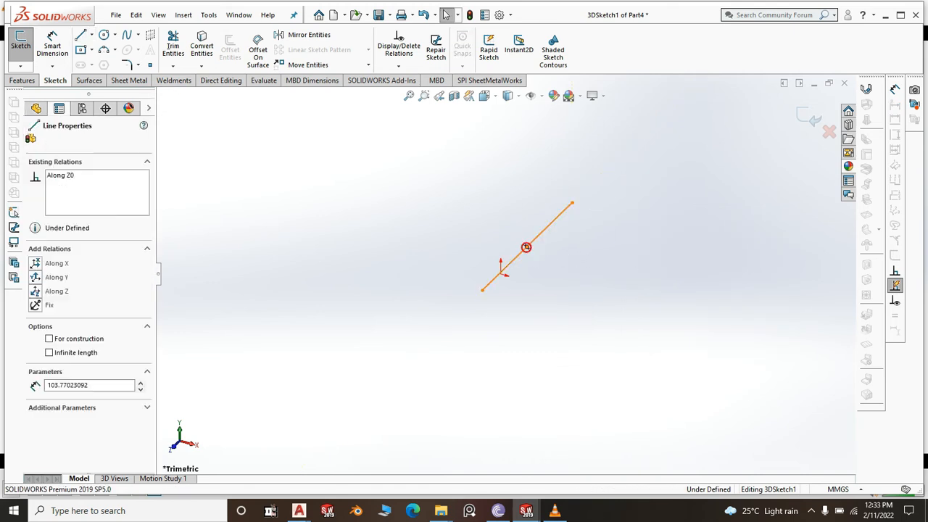
click(501, 275)
ctrl+click(501, 275)
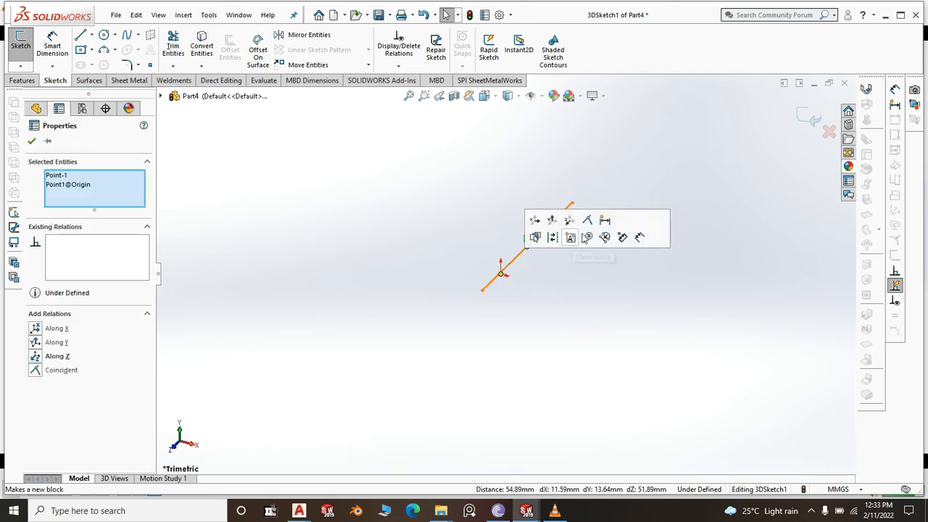
click(595, 223)
click(567, 320)
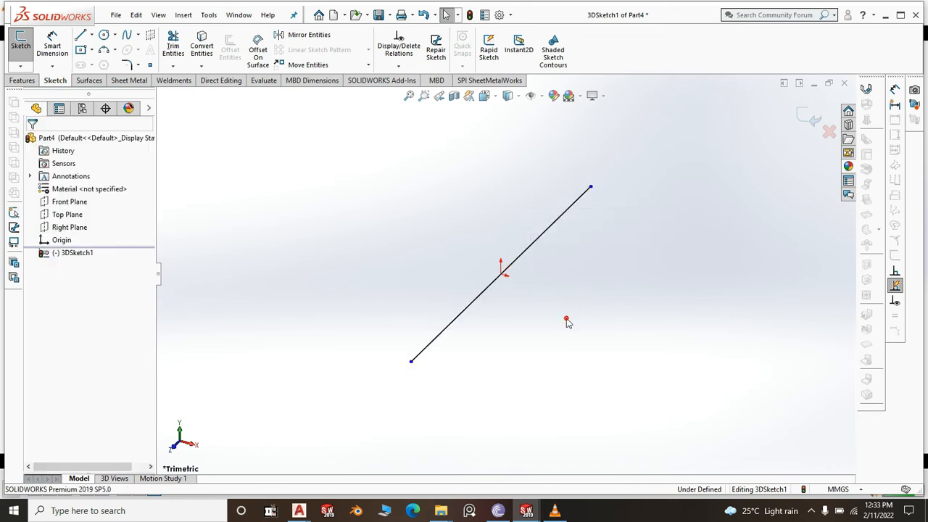
Sketch a construction line about 79 mm long along the X axis, starting close to the origin
click(81, 35)
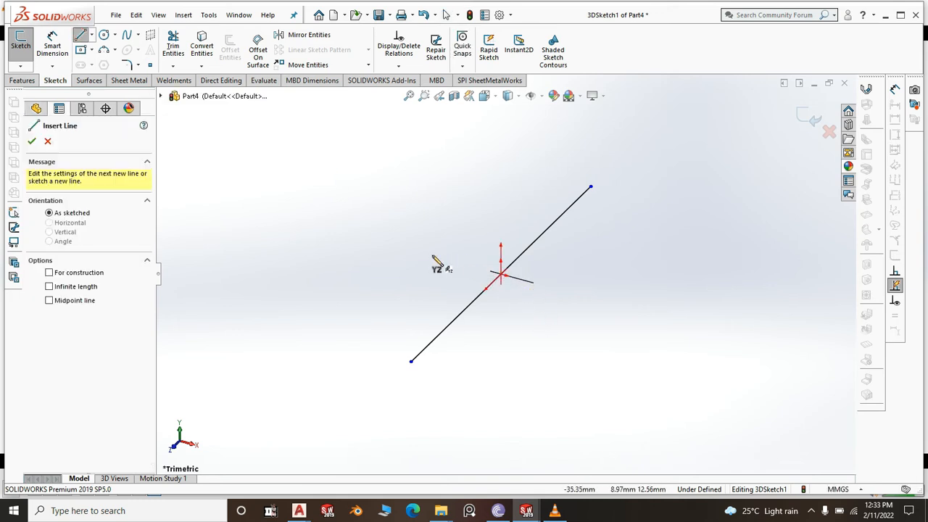
click(505, 276)
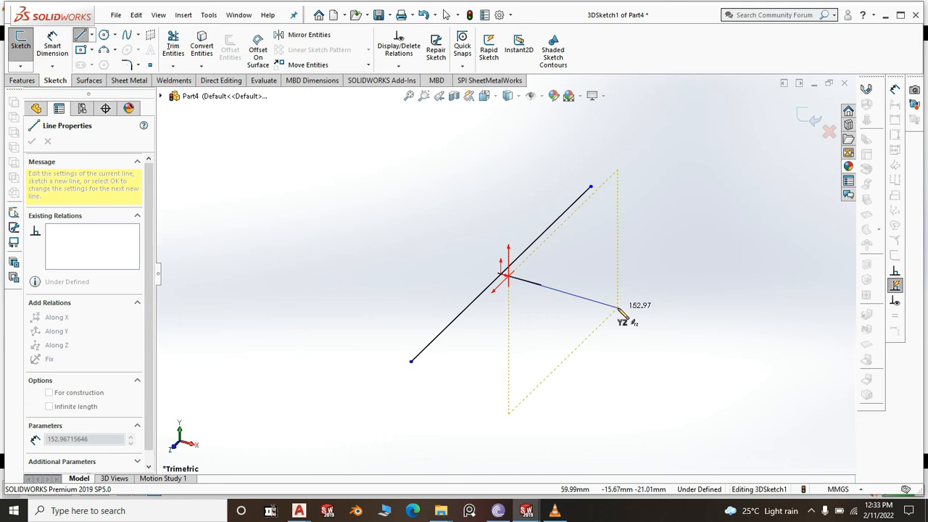
key(Tab)
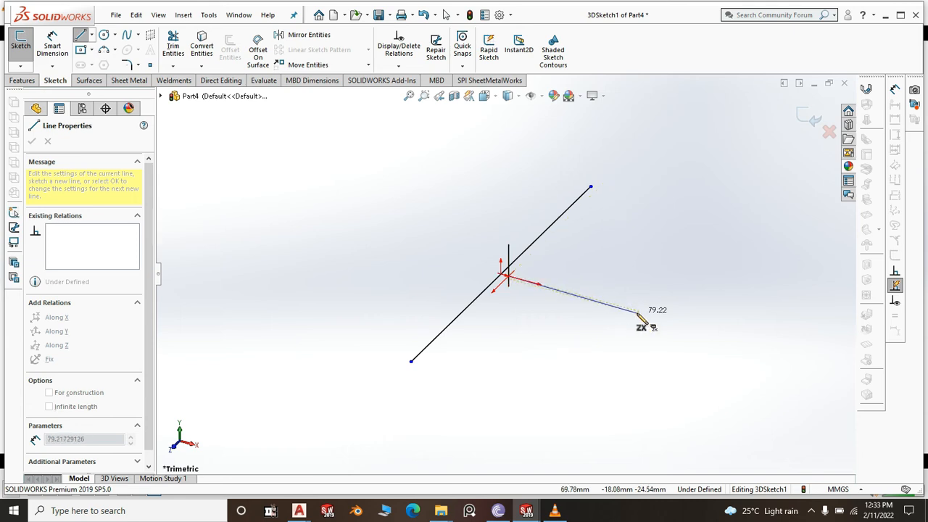
click(638, 313)
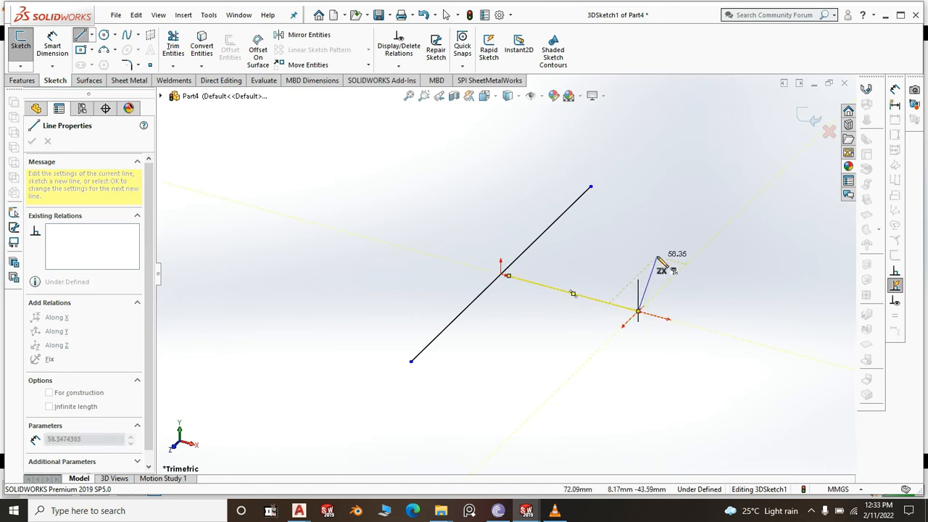
right_click(657, 257)
click(678, 263)
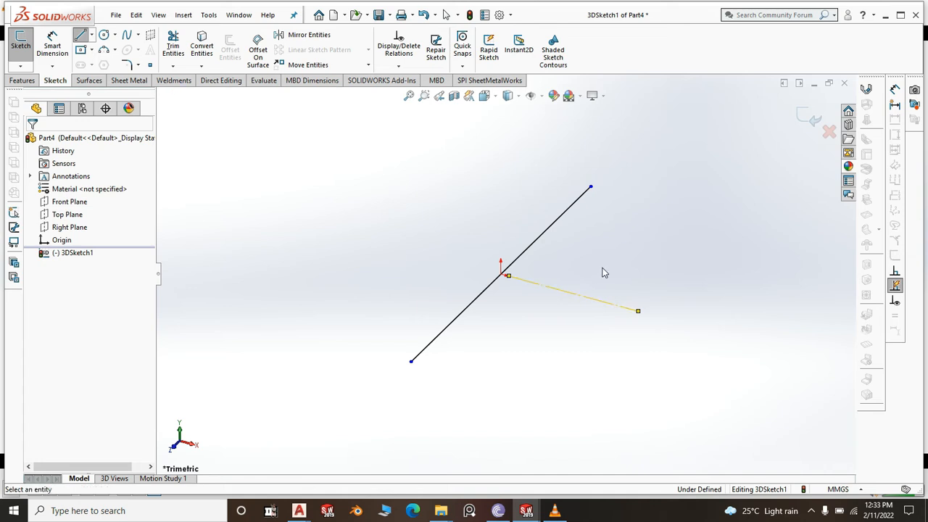
Try to make the construction line's midpoint coincident with the origin, and delete that line
click(573, 296)
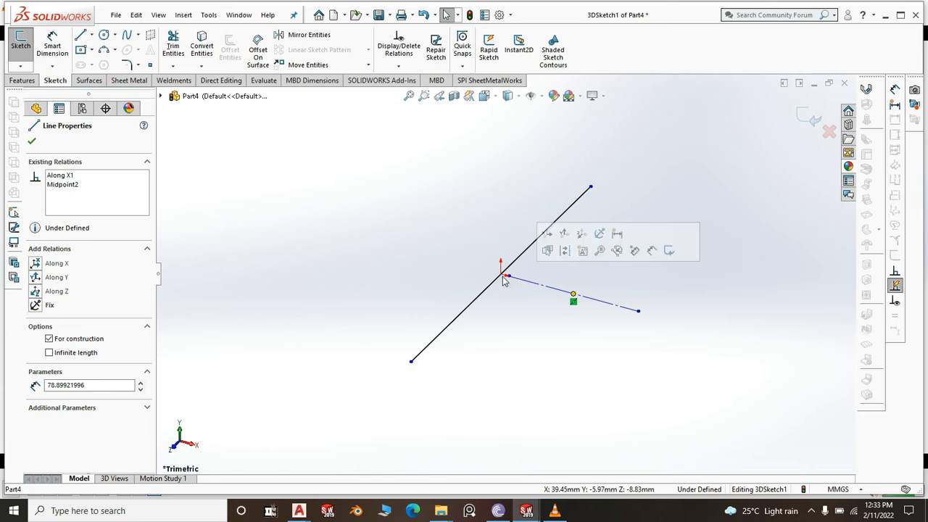
scroll(504, 280, down, 4)
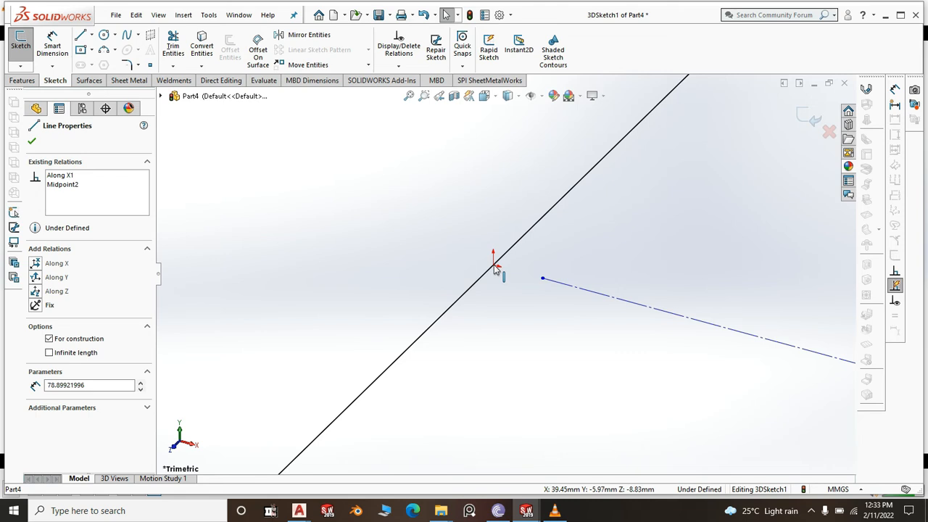
click(343, 238)
scroll(448, 278, up, 3)
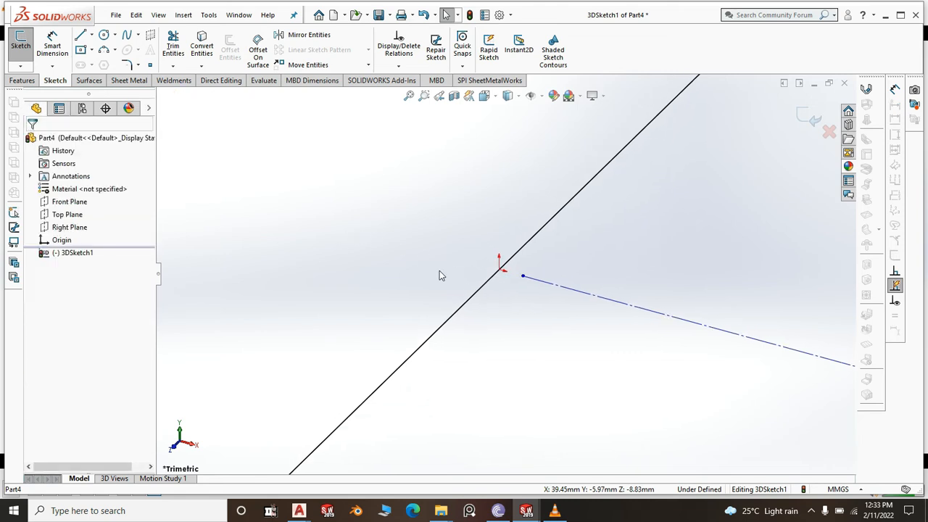
click(568, 292)
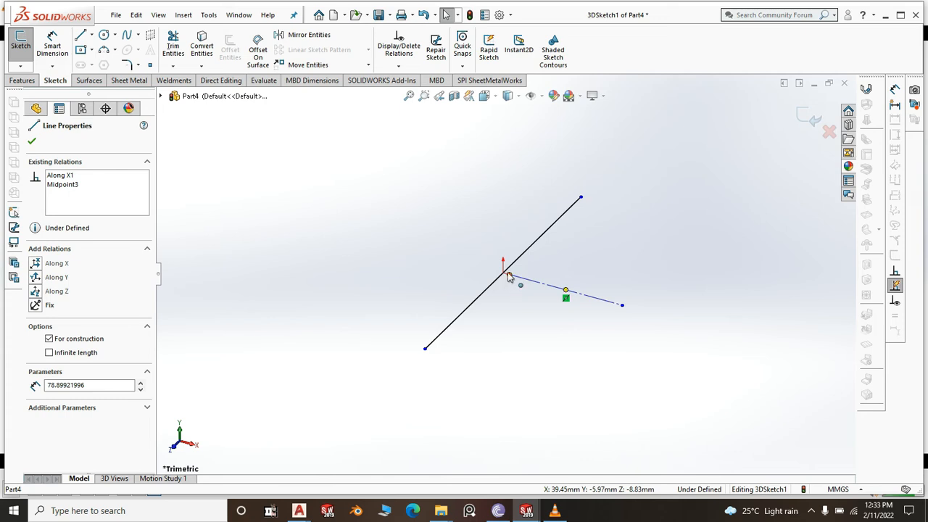
scroll(508, 278, down, 3)
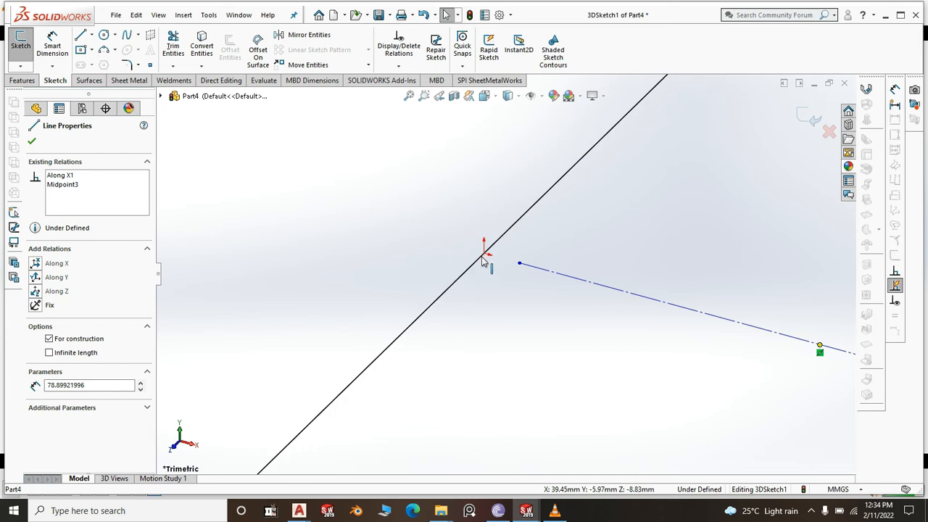
ctrl+click(482, 257)
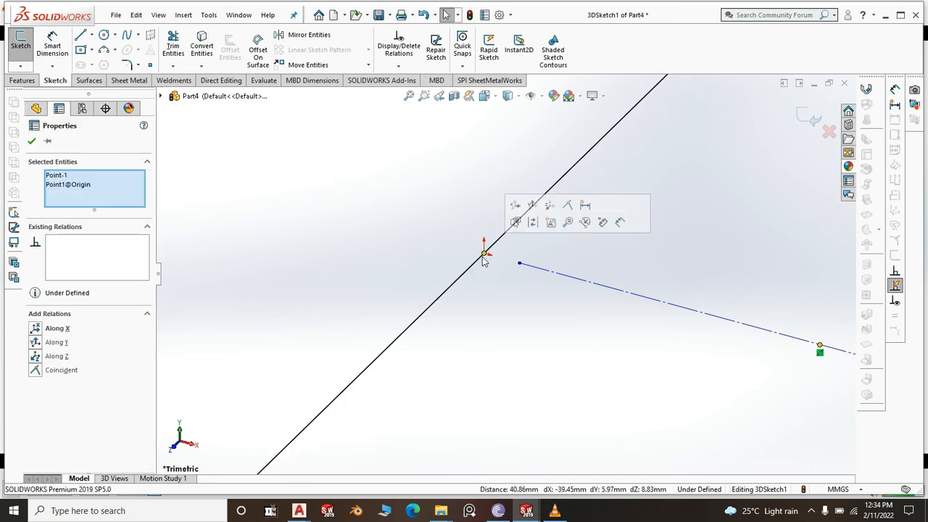
click(569, 206)
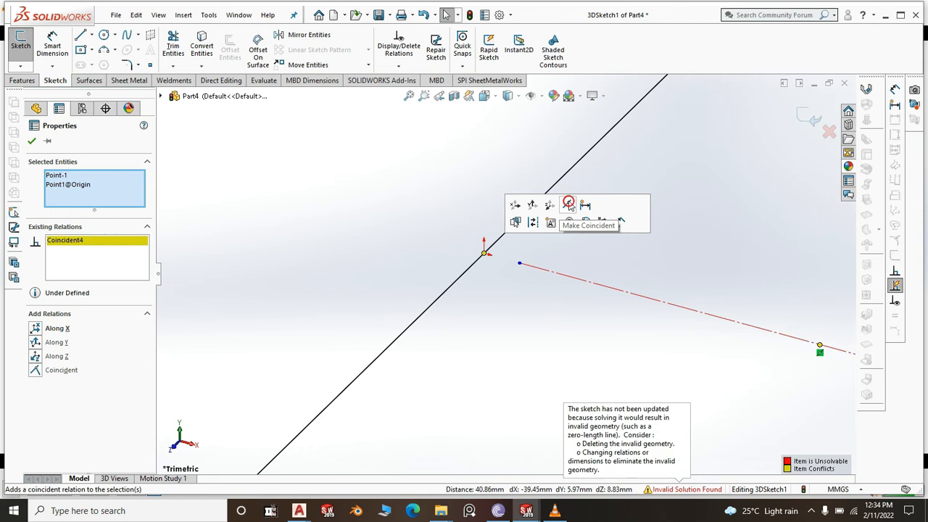
click(503, 325)
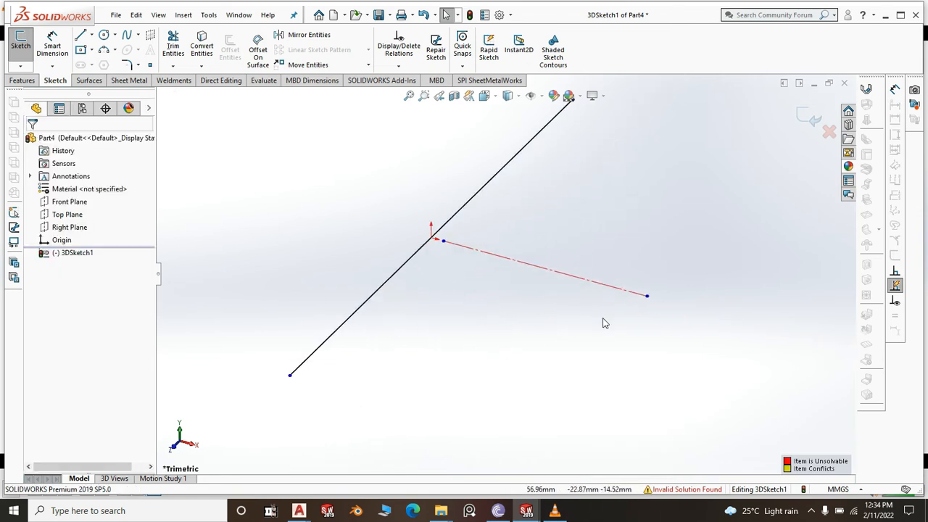
click(580, 281)
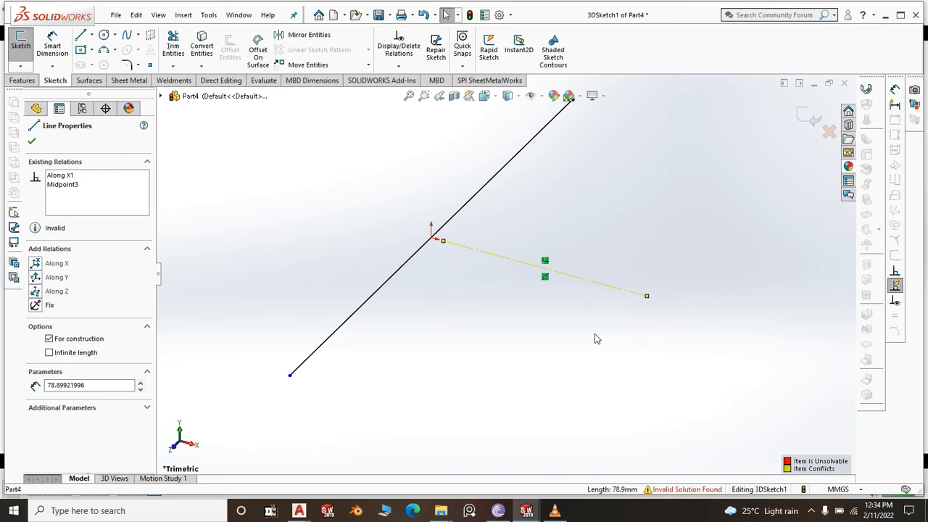
key(Delete)
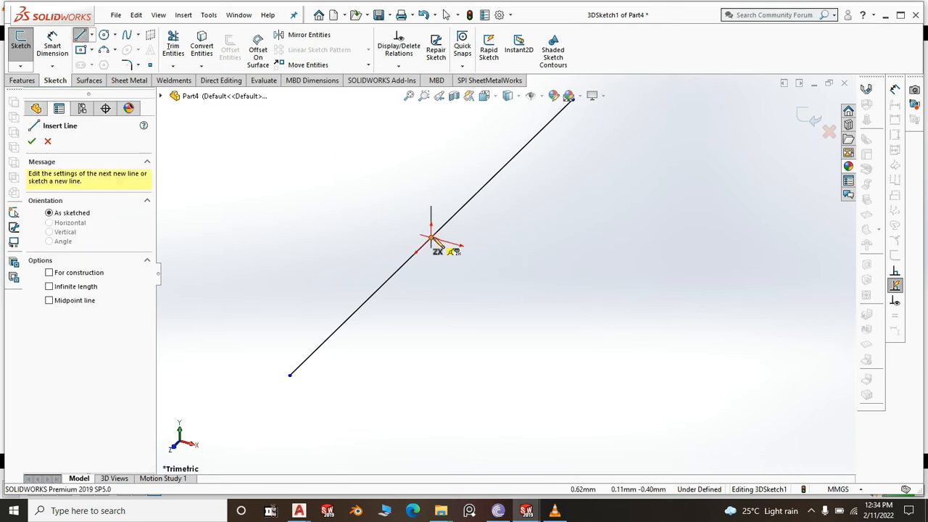
Sketch a line about 84 mm long along the X axis in the XY plane, crossing near the origin
click(385, 223)
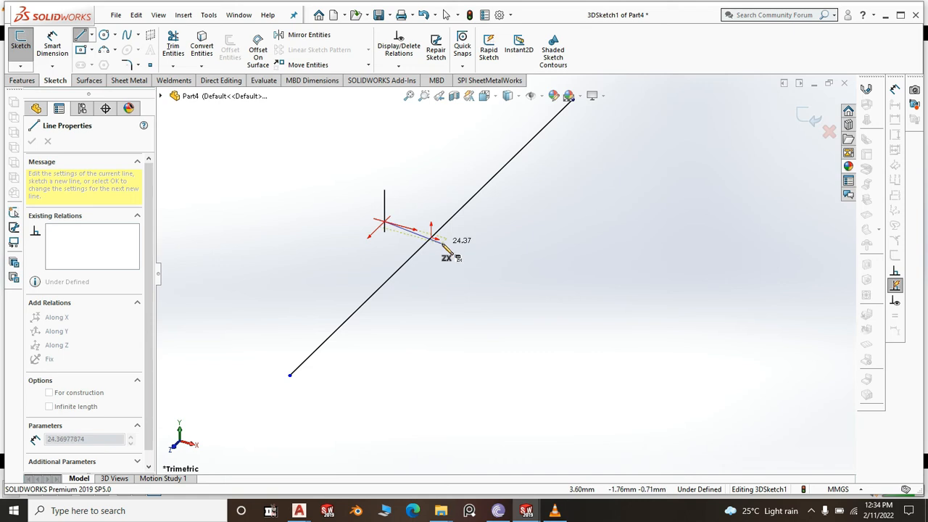
key(Tab)
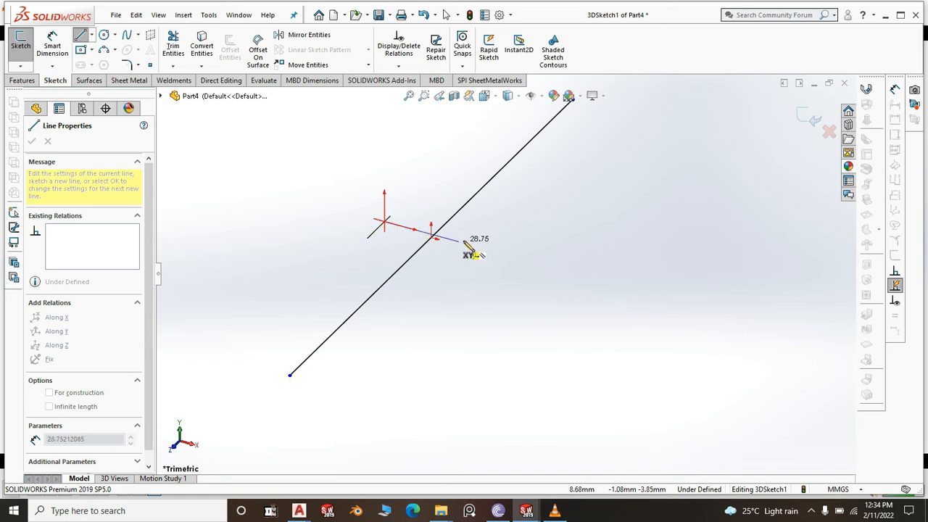
click(602, 282)
right_click(659, 212)
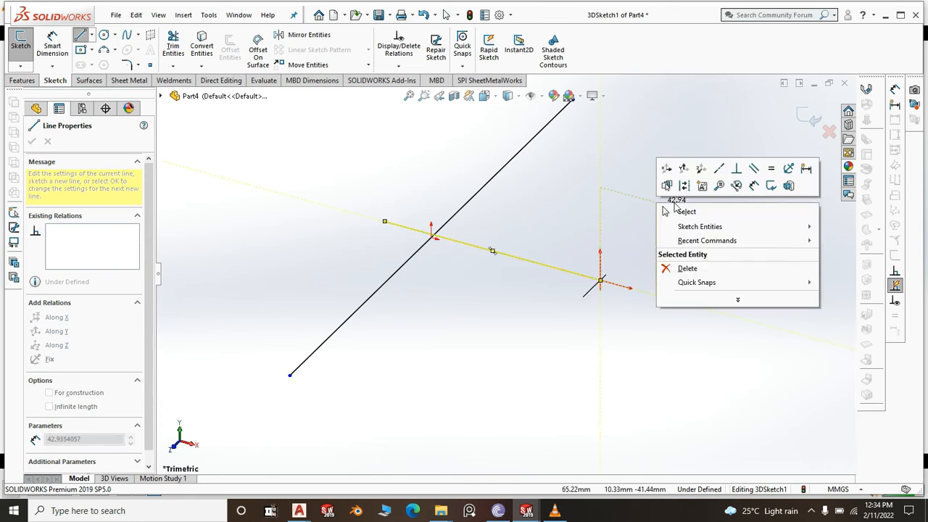
click(686, 211)
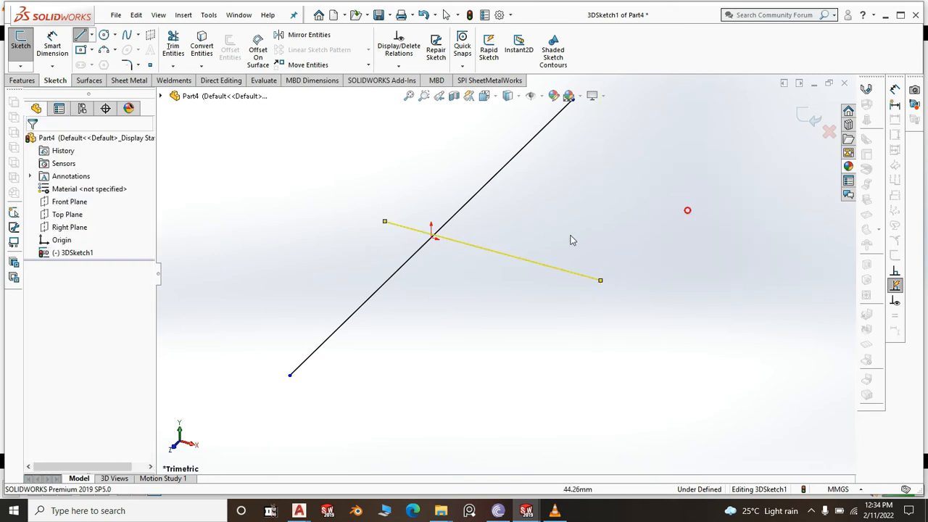
Add coincident and midpoint relations between the X-axis line's midpoint and the Z-axis line, centring the new line on the origin
click(493, 252)
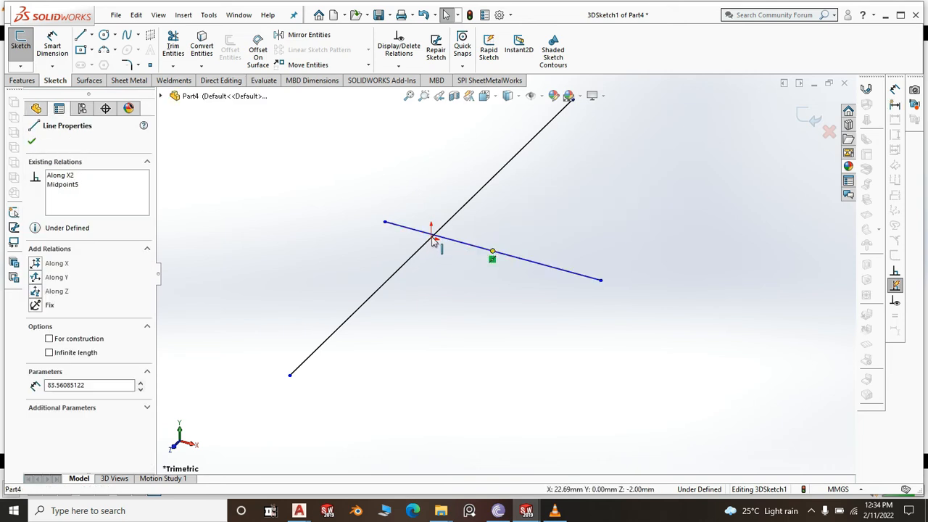
scroll(433, 239, down, 5)
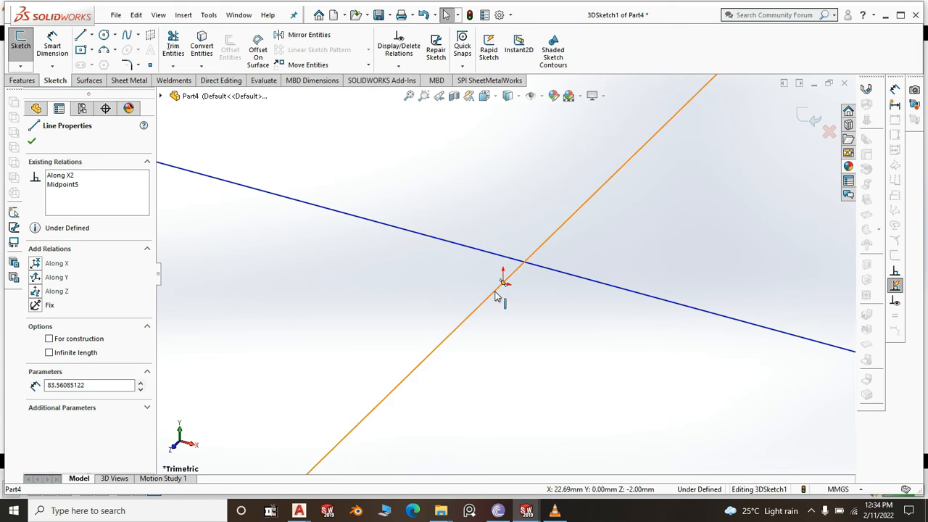
ctrl+click(502, 285)
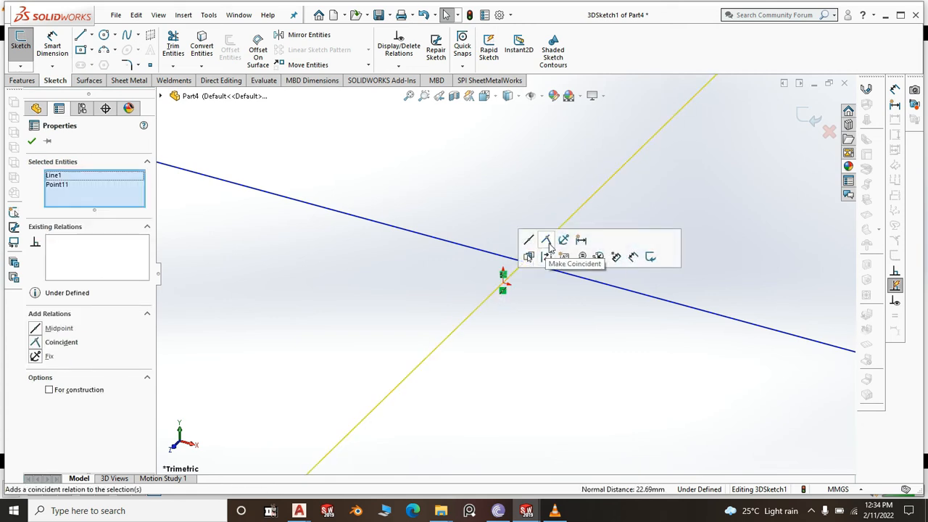
click(549, 240)
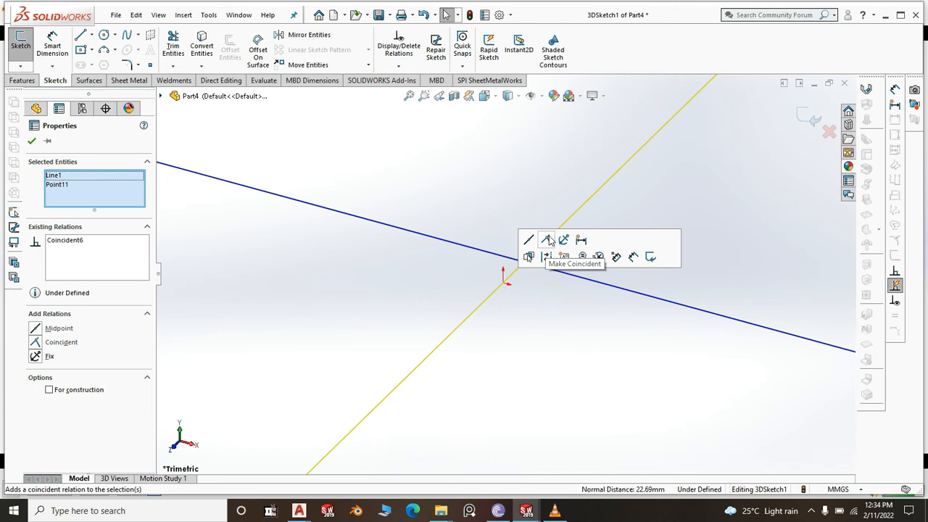
click(530, 242)
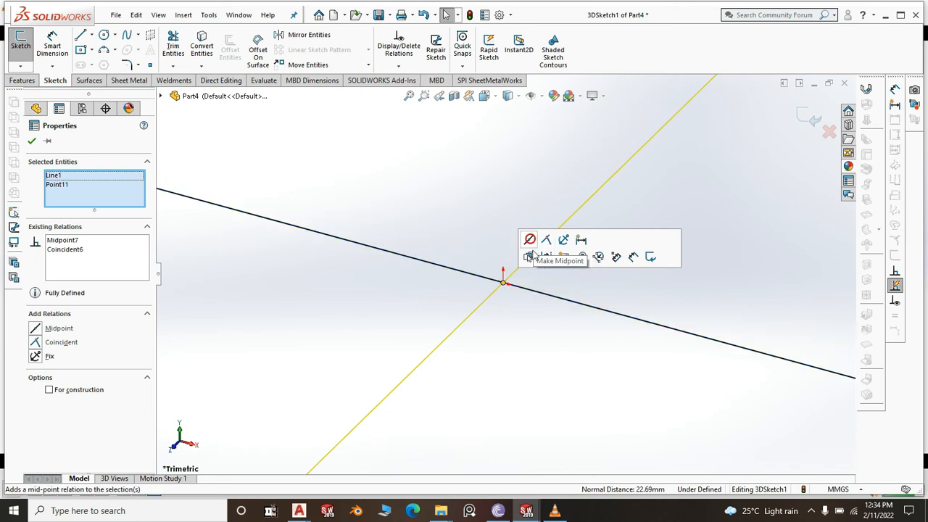
scroll(525, 301, up, 2)
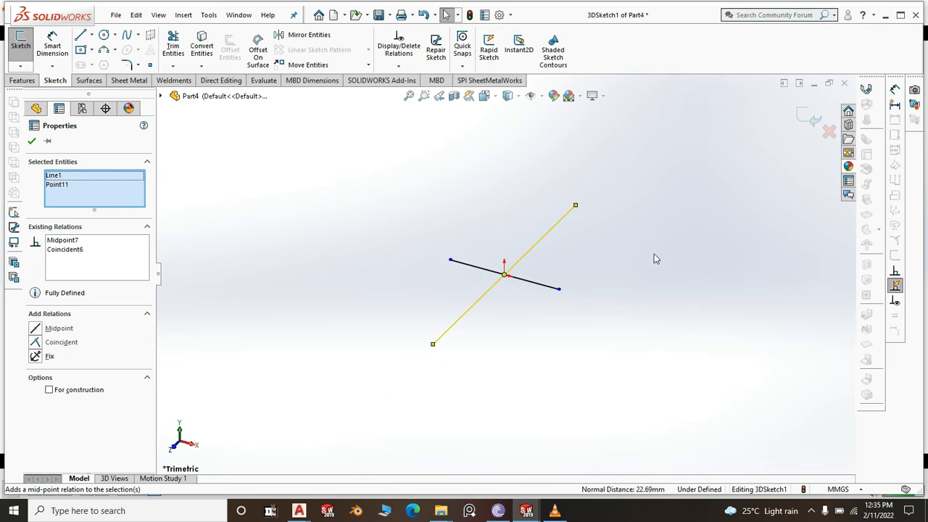
click(655, 255)
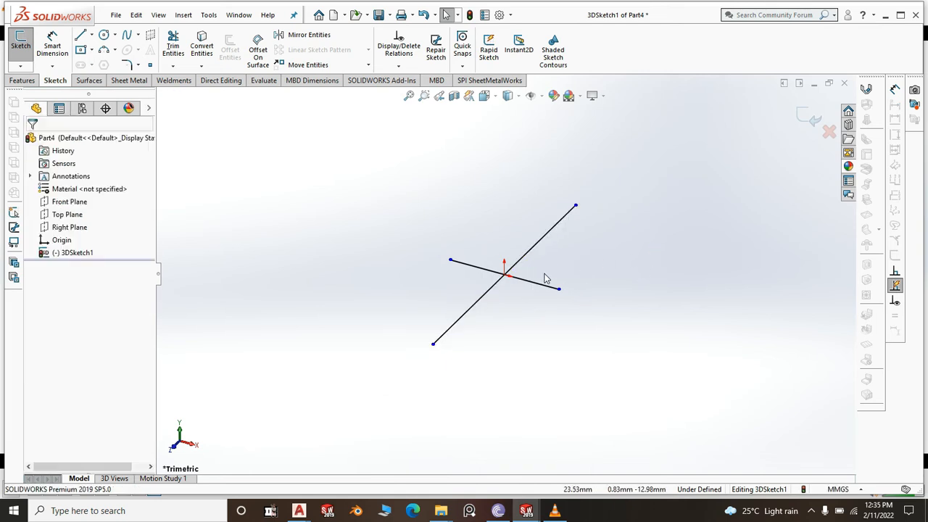
Switch to the GR2 Assembly document and view the underside of the table top
middle_drag(528, 254, 529, 304)
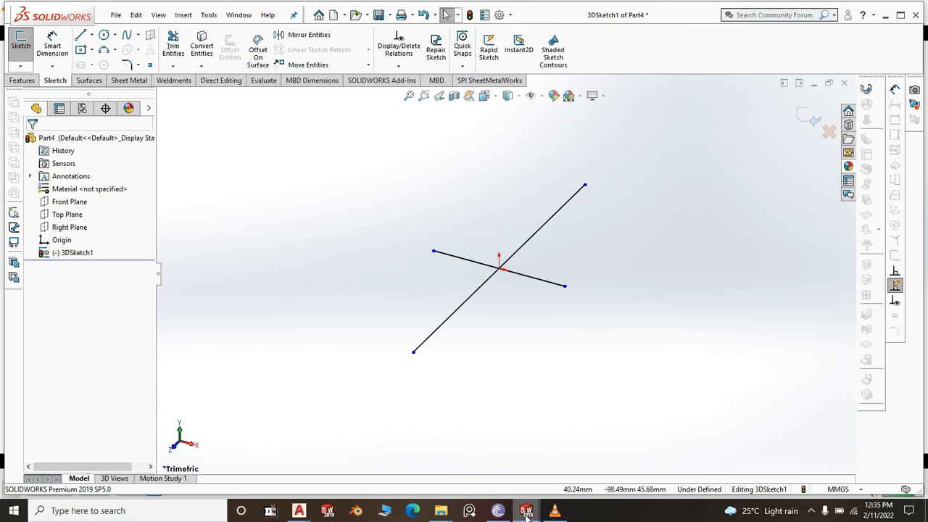
mouse_move(526, 513)
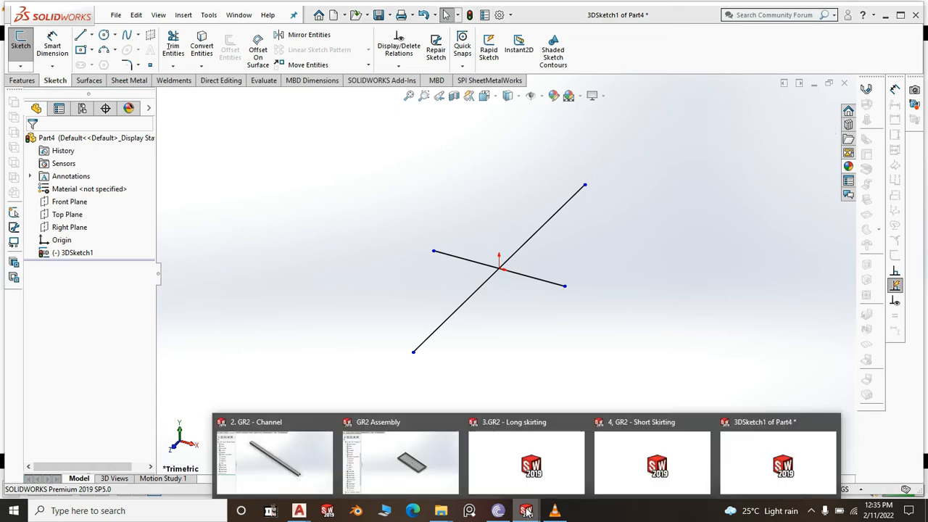
click(426, 475)
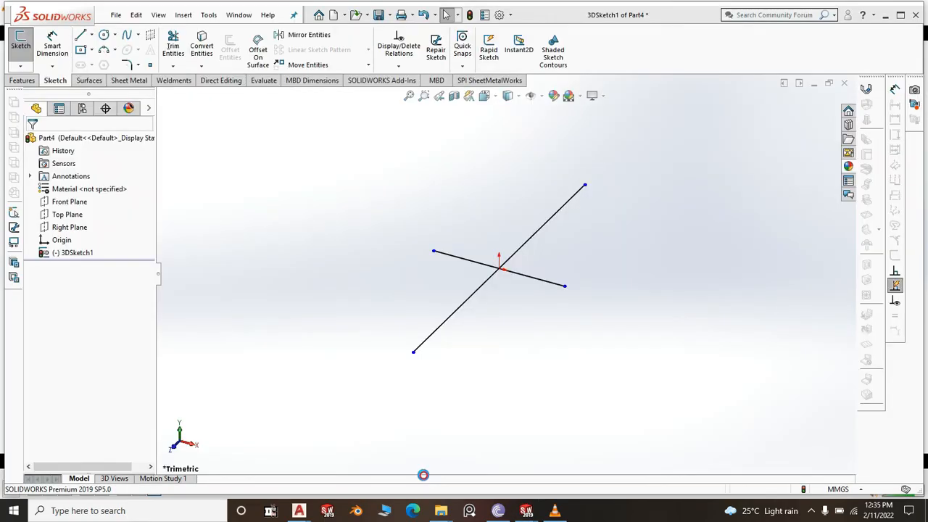
mouse_move(527, 512)
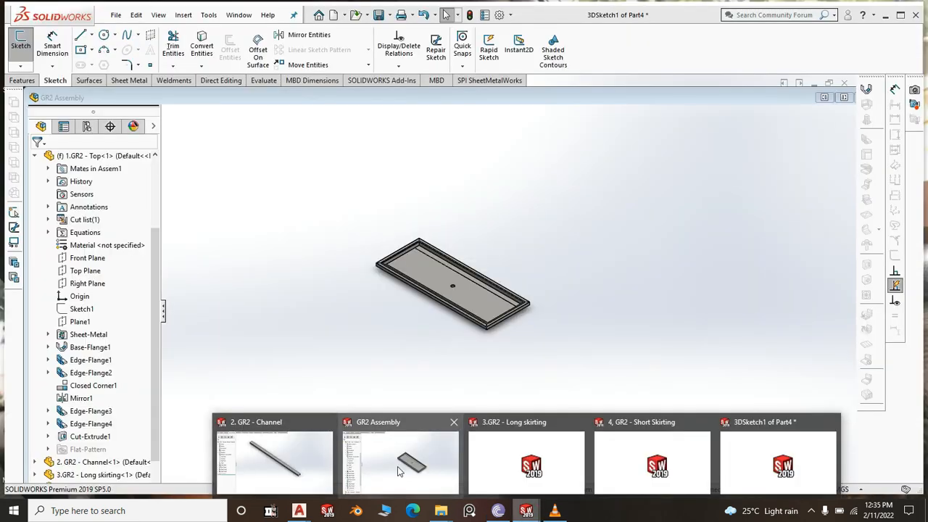
click(399, 465)
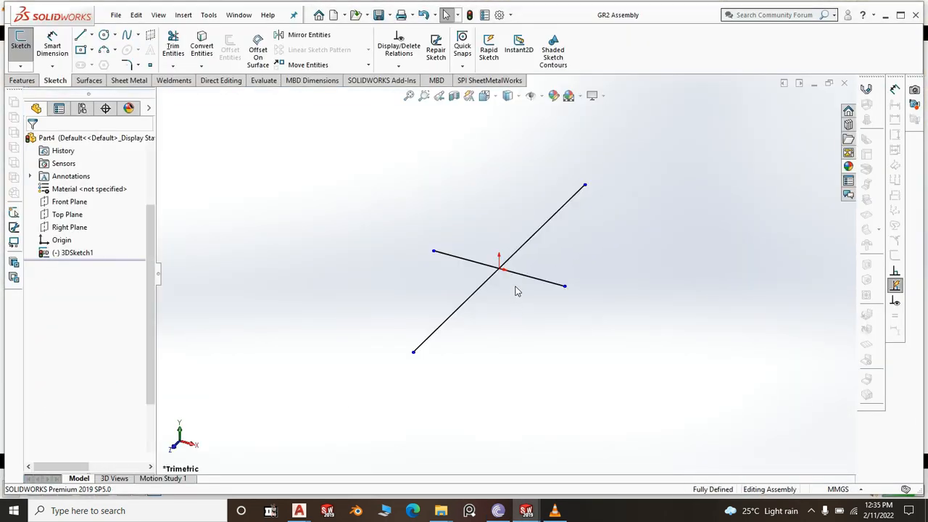
middle_drag(515, 313, 498, 329)
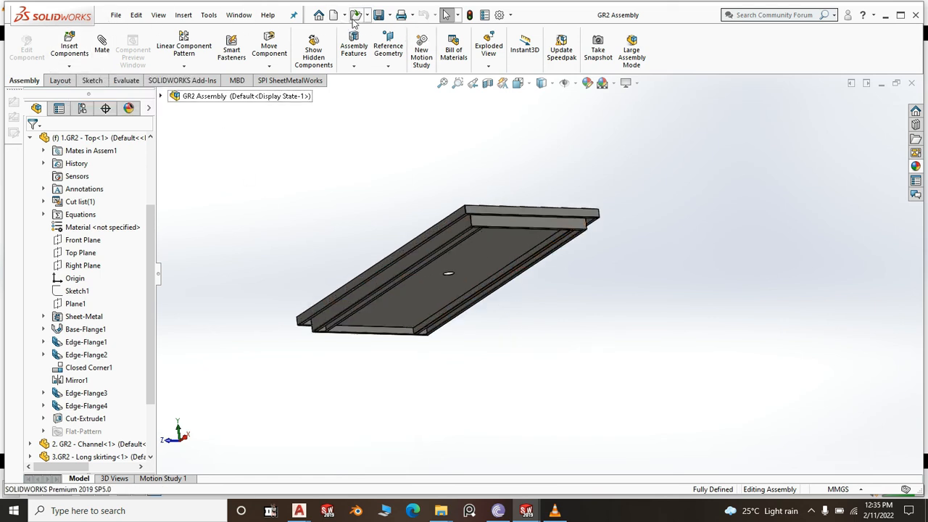
Measure the distance between the matching thin edge faces of the two GR2 channels on the underside
click(209, 15)
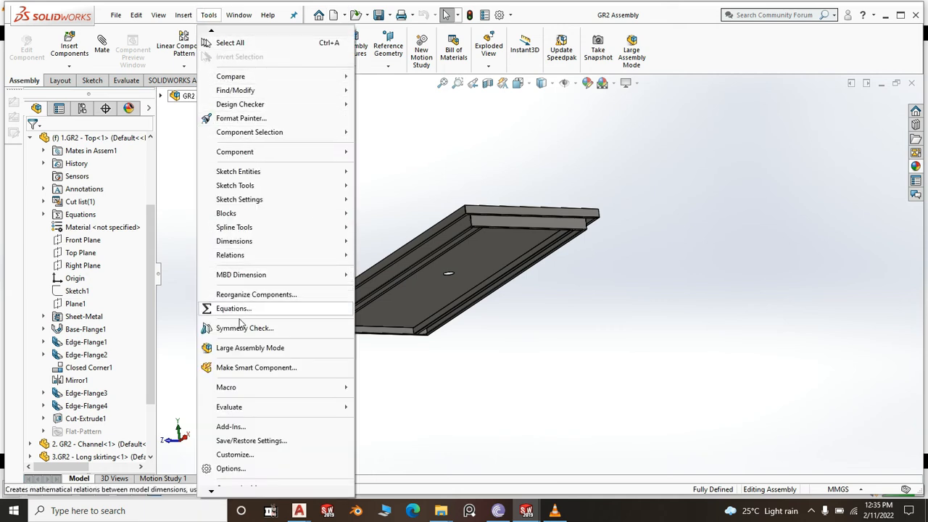
scroll(241, 356, down, 1)
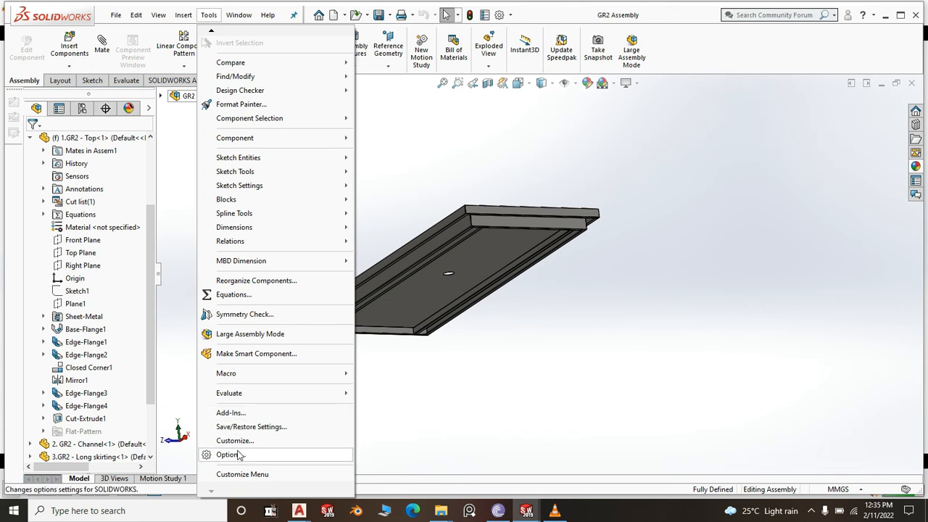
mouse_move(234, 393)
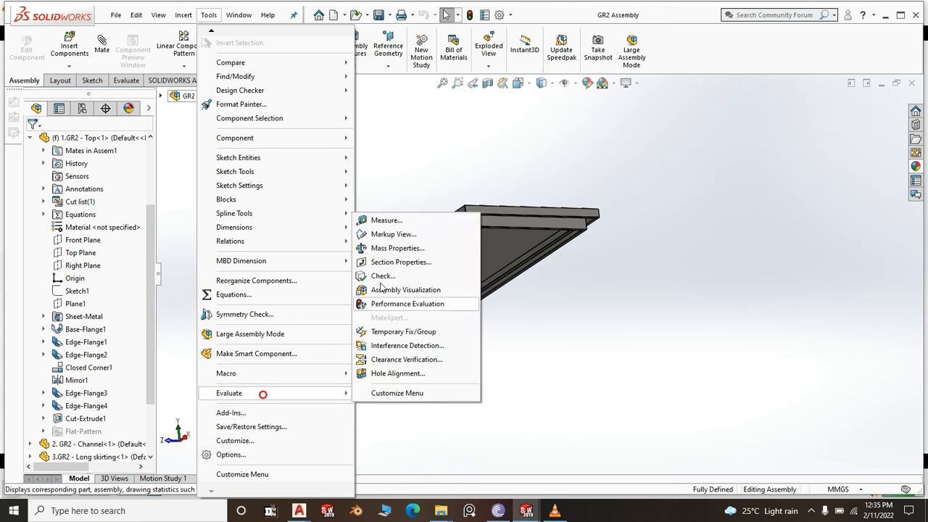
click(384, 221)
scroll(383, 221, down, 6)
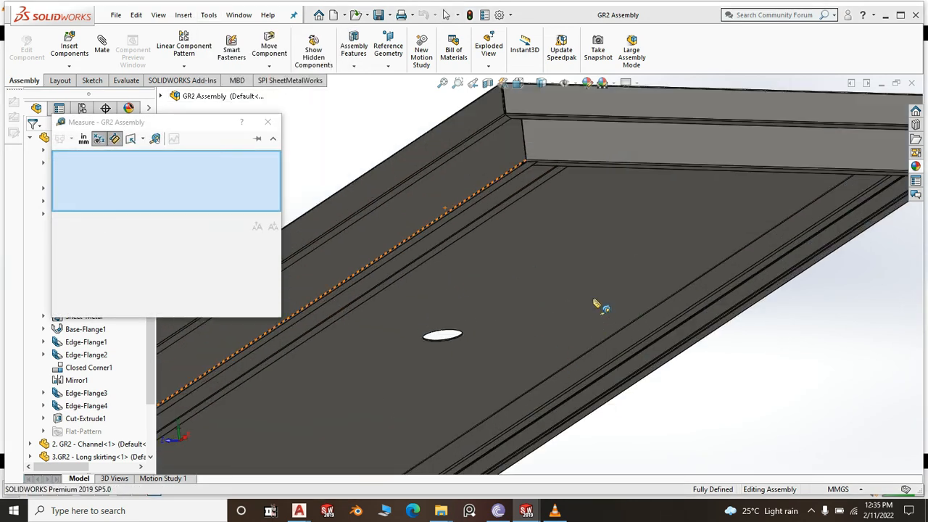
scroll(598, 305, up, 5)
middle_drag(543, 393, 523, 373)
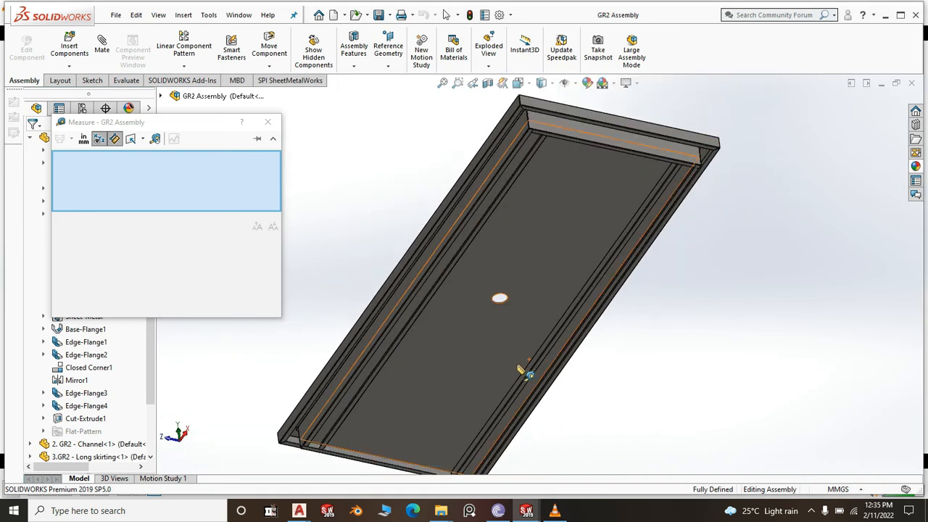
scroll(597, 311, up, 5)
scroll(591, 305, down, 10)
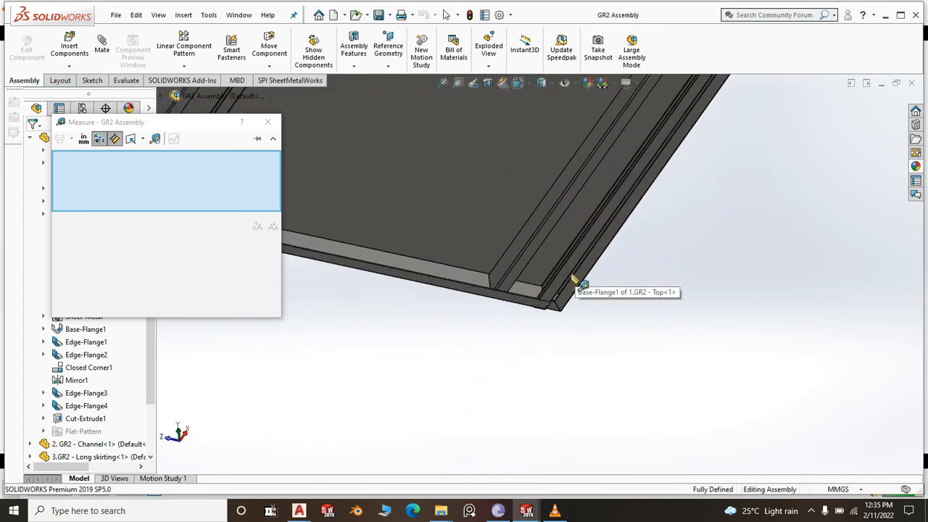
scroll(526, 304, down, 8)
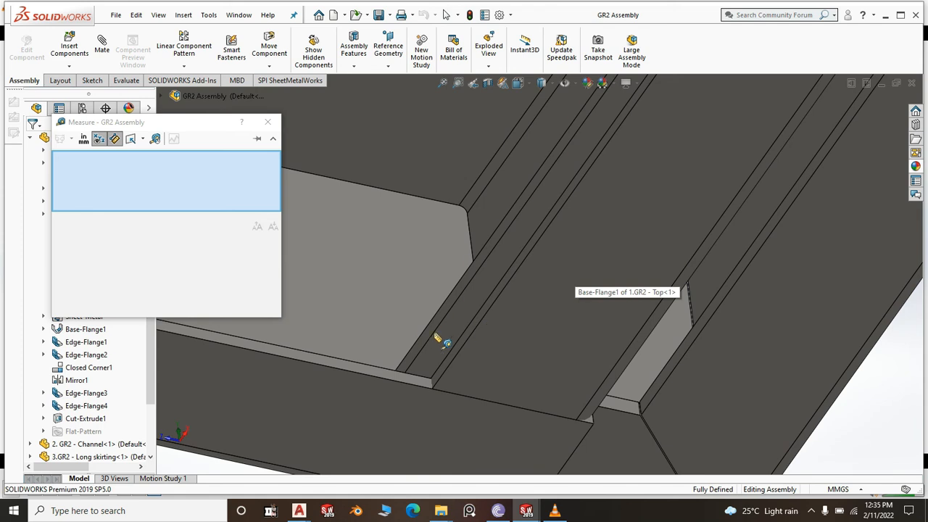
click(430, 332)
scroll(592, 340, up, 2)
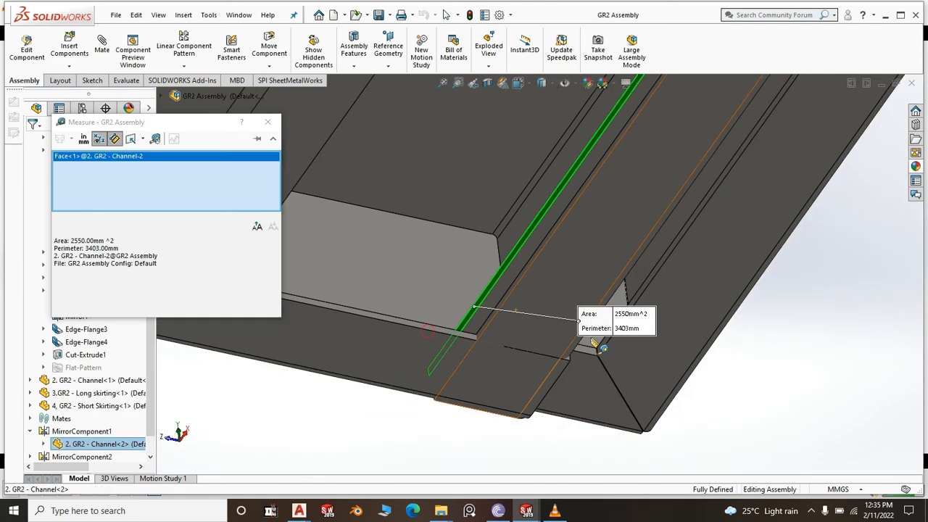
scroll(599, 347, up, 8)
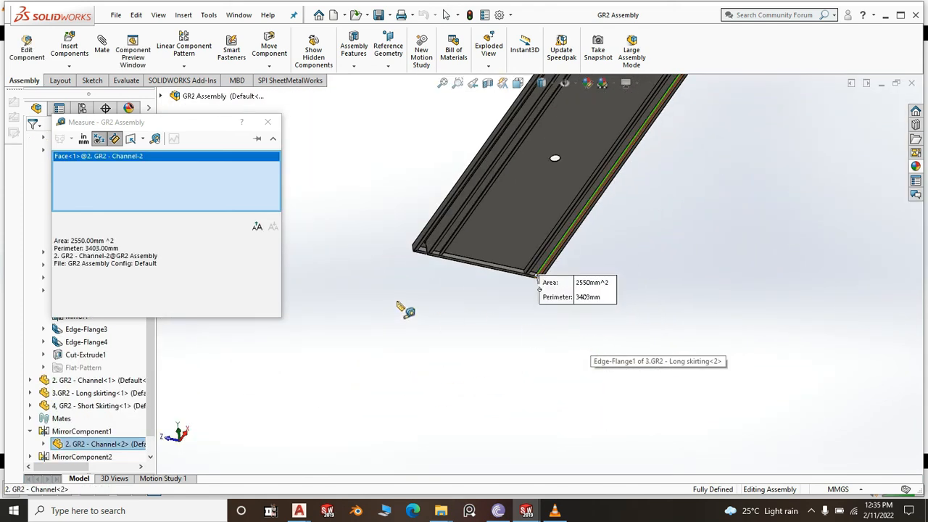
middle_drag(404, 310, 462, 252)
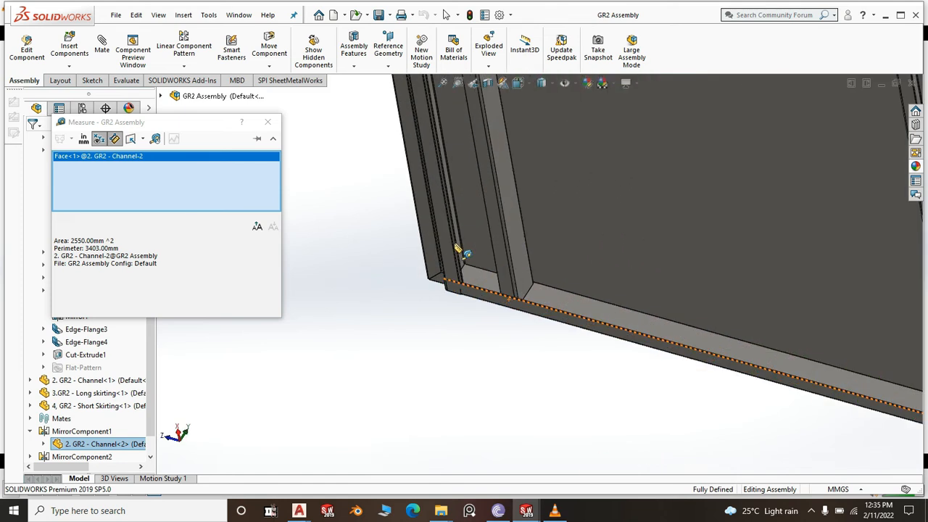
scroll(462, 252, down, 6)
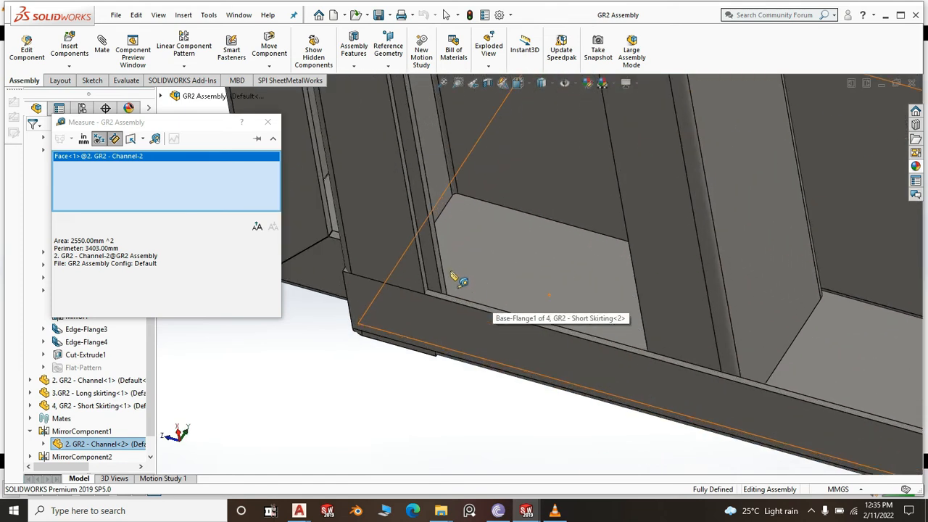
click(444, 274)
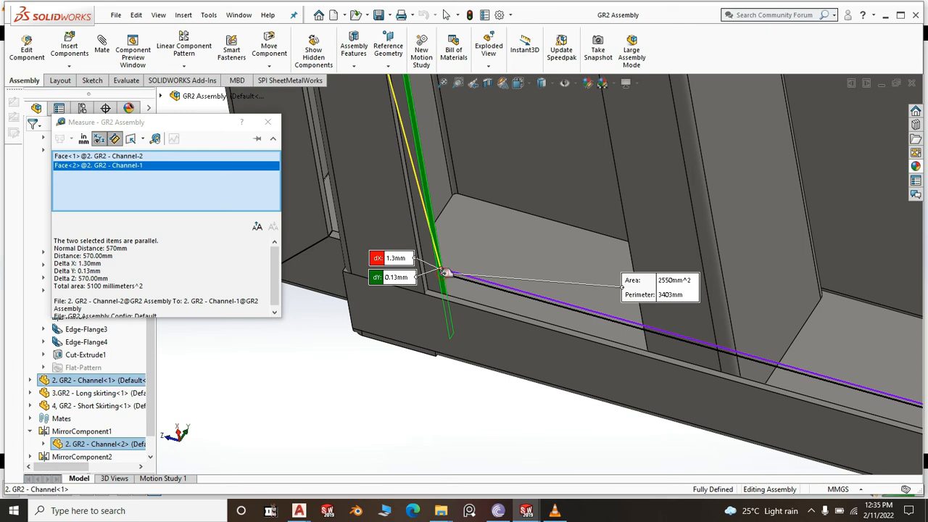
Clear the measured channel faces and start a new measurement at the mirrored short skirting
click(408, 388)
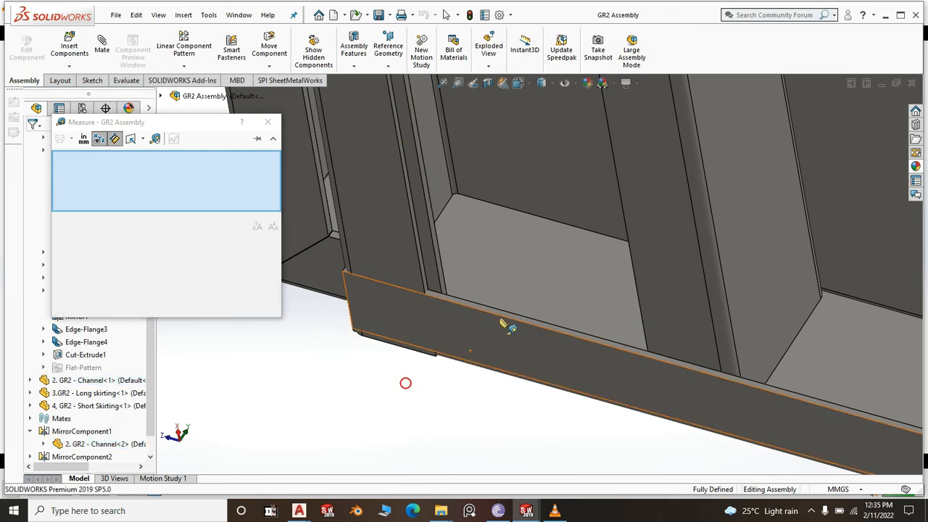
scroll(503, 317, down, 5)
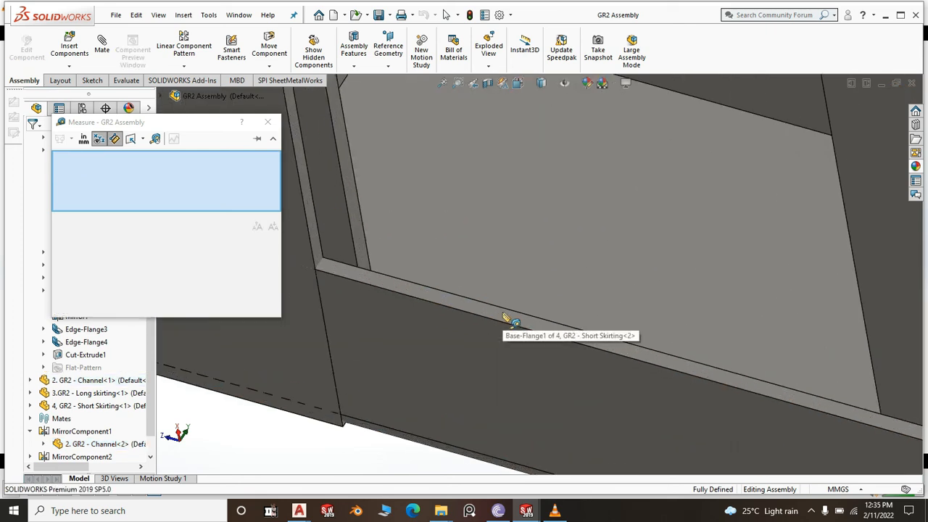
Measure the distance from the narrow face of one short skirting to the parallel edge of the opposite short skirting
click(507, 317)
scroll(500, 337, up, 5)
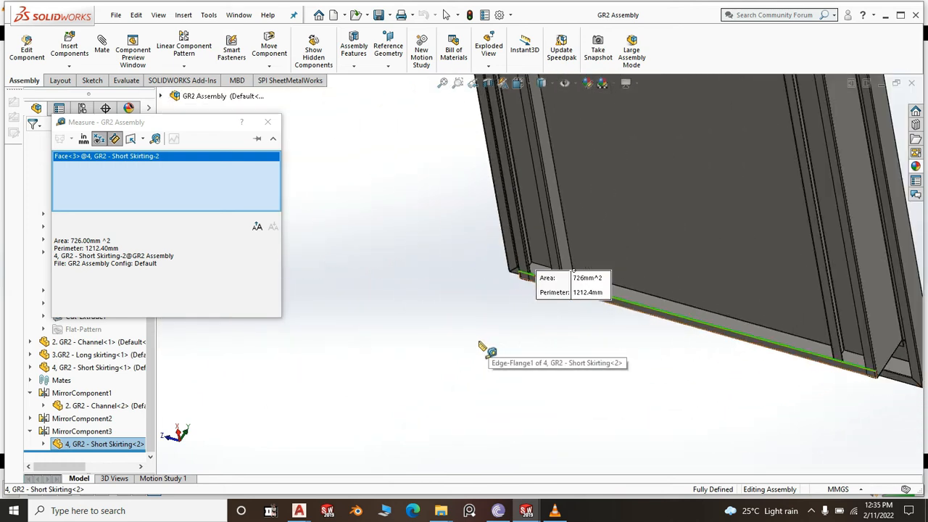
middle_drag(481, 361, 610, 197)
scroll(554, 124, down, 10)
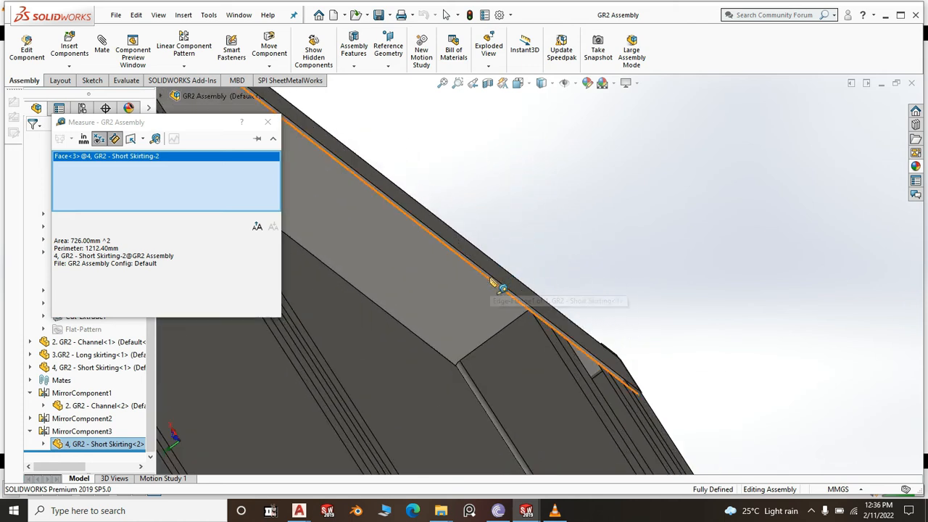
click(493, 280)
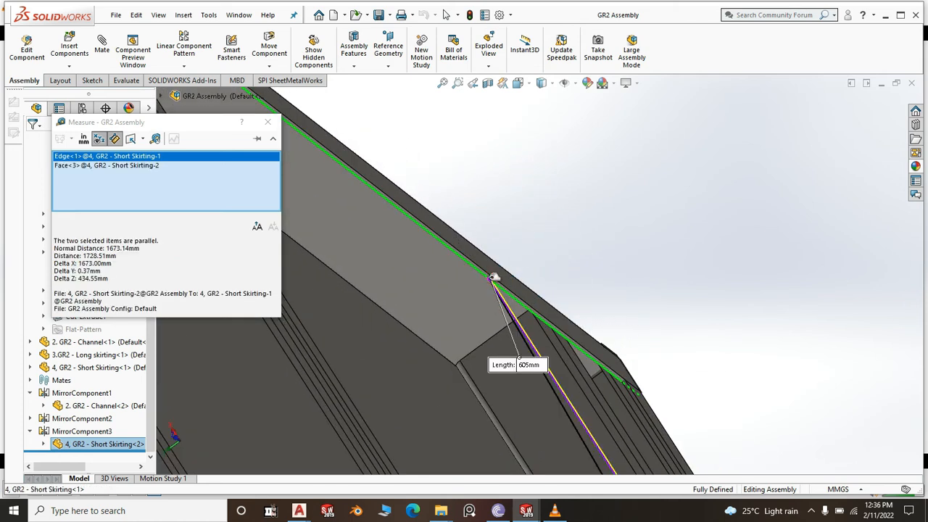
click(586, 244)
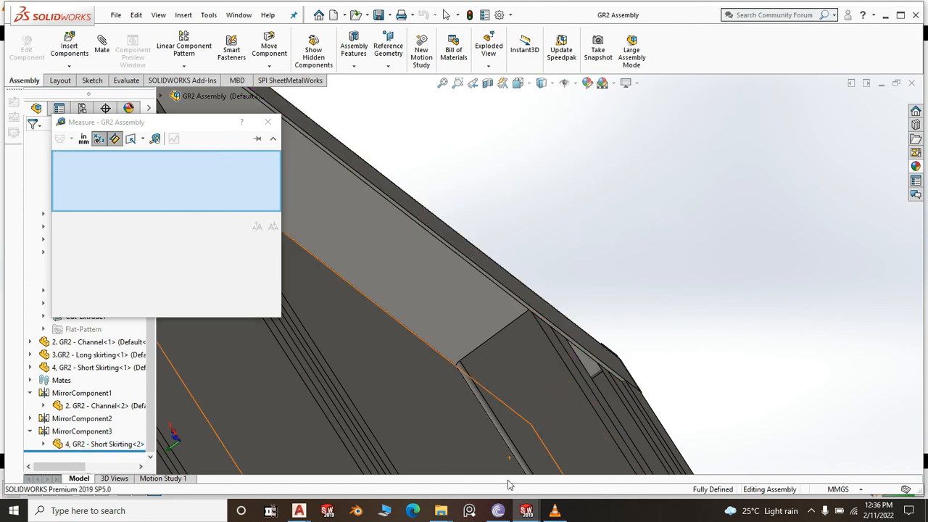
click(268, 122)
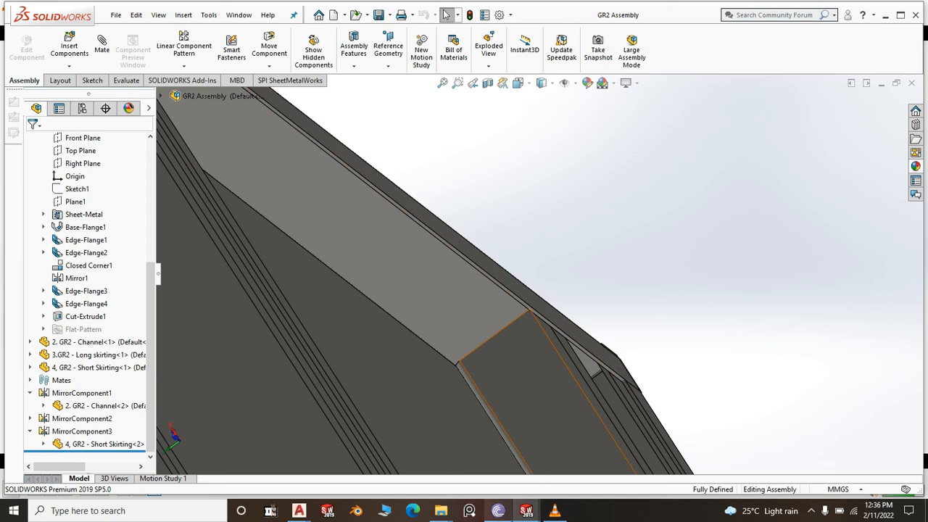
Switch to the Part4 3D sketch and dimension the line along X to 1673 mm
mouse_move(527, 510)
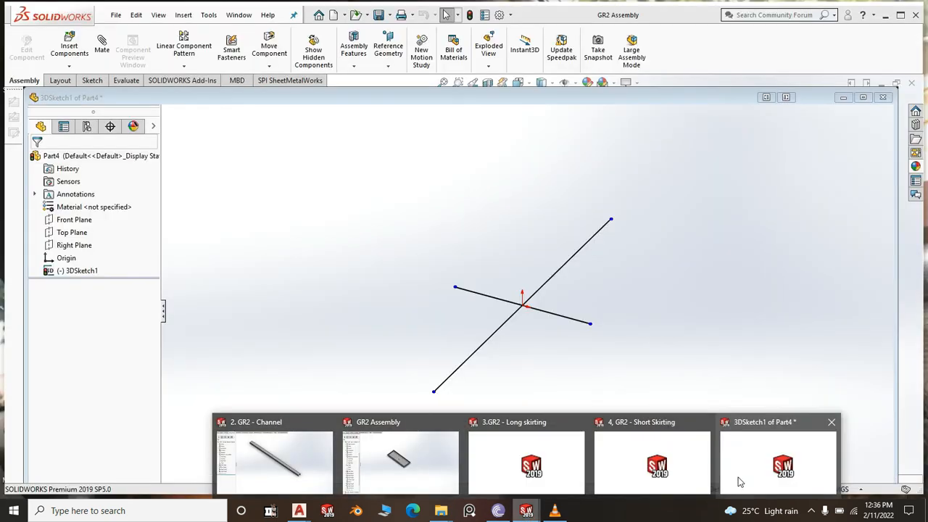
click(740, 479)
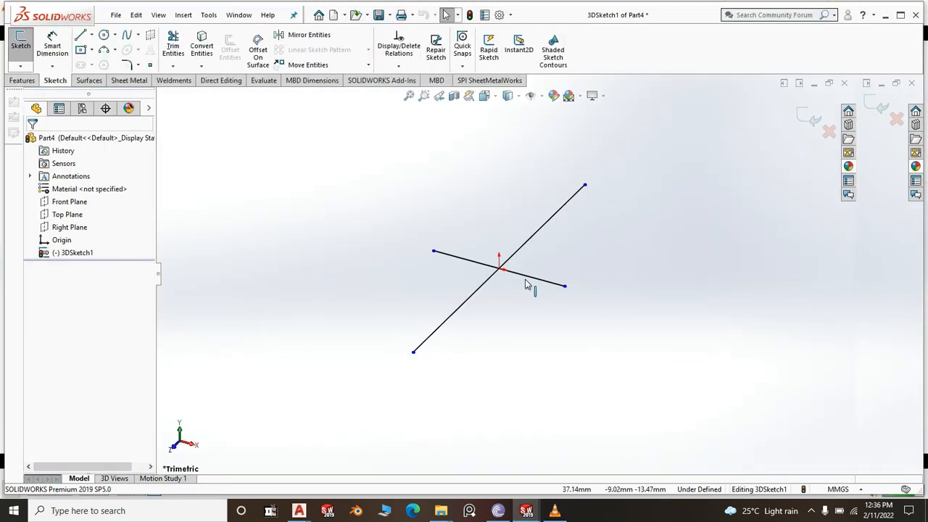
click(63, 41)
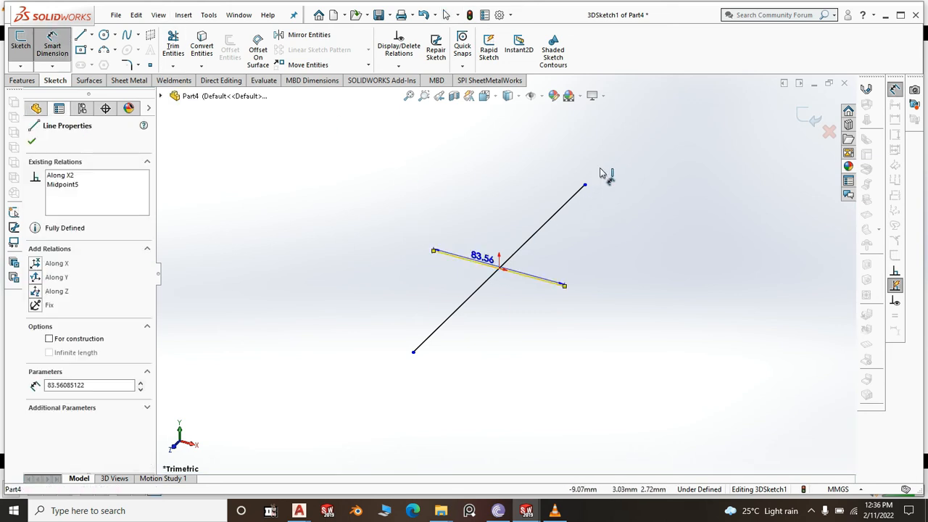
click(511, 171)
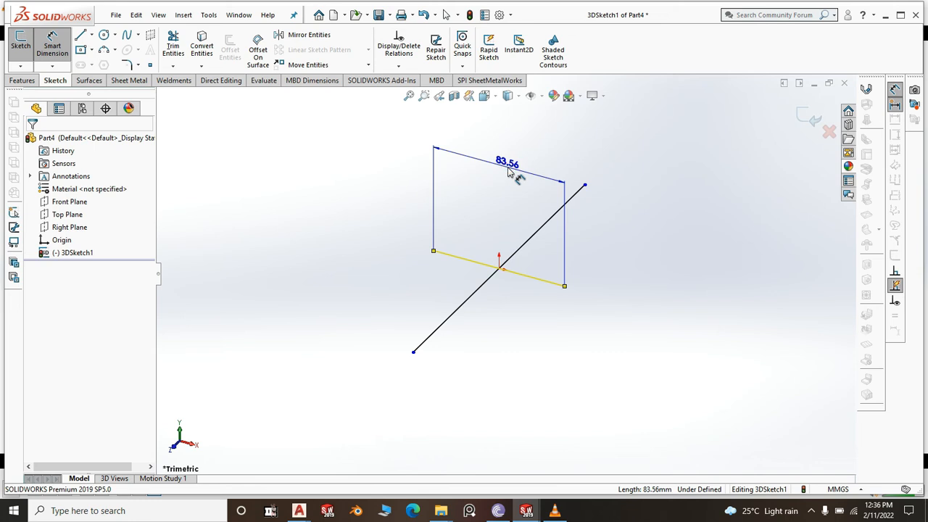
click(512, 172)
text(167)
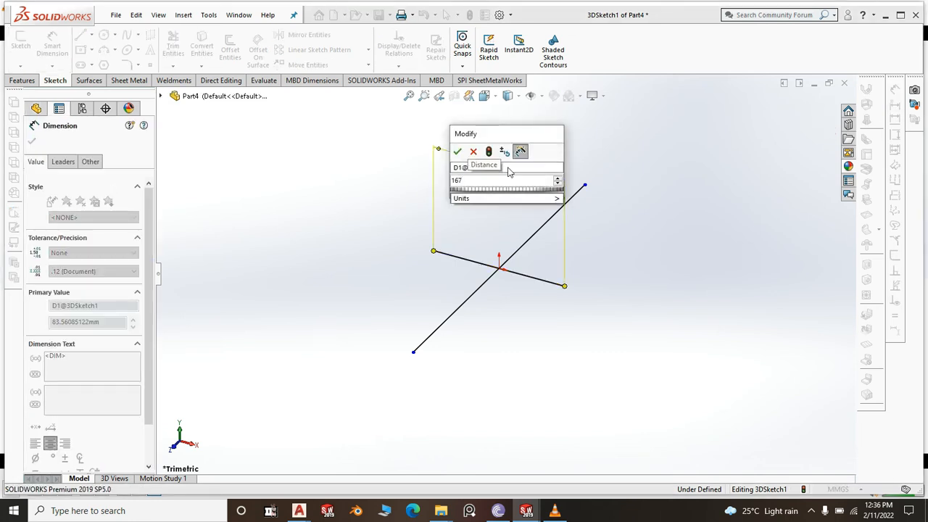
text(3)
click(458, 154)
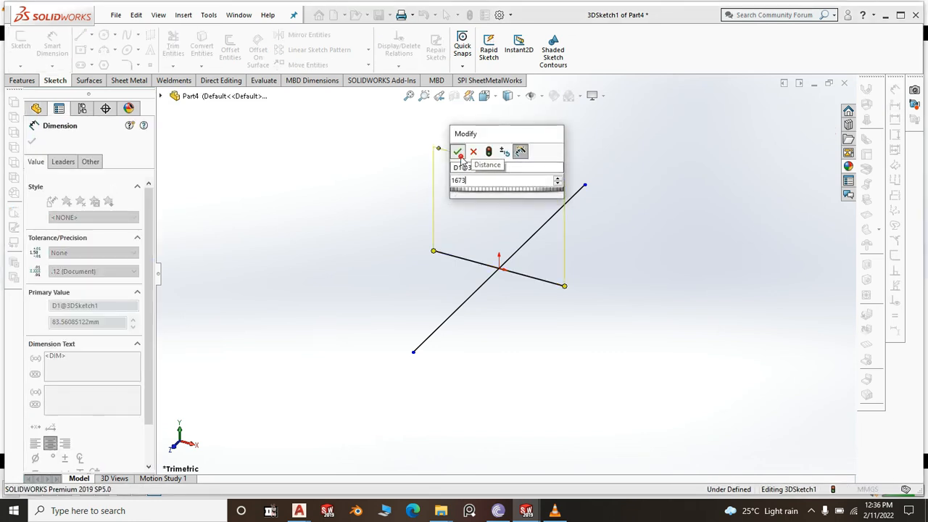
Dimension the crossing line along Z to 570 mm and leave the dimension tool
click(519, 248)
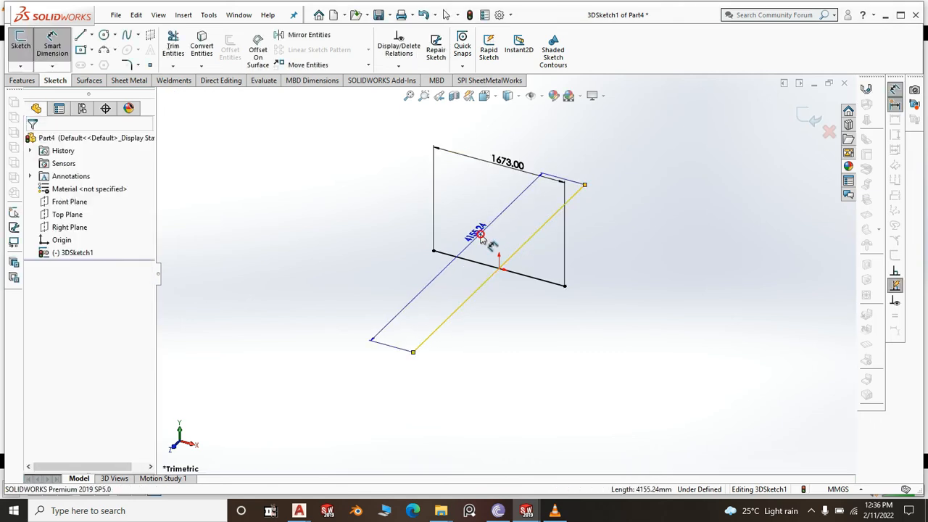
click(483, 241)
text(570)
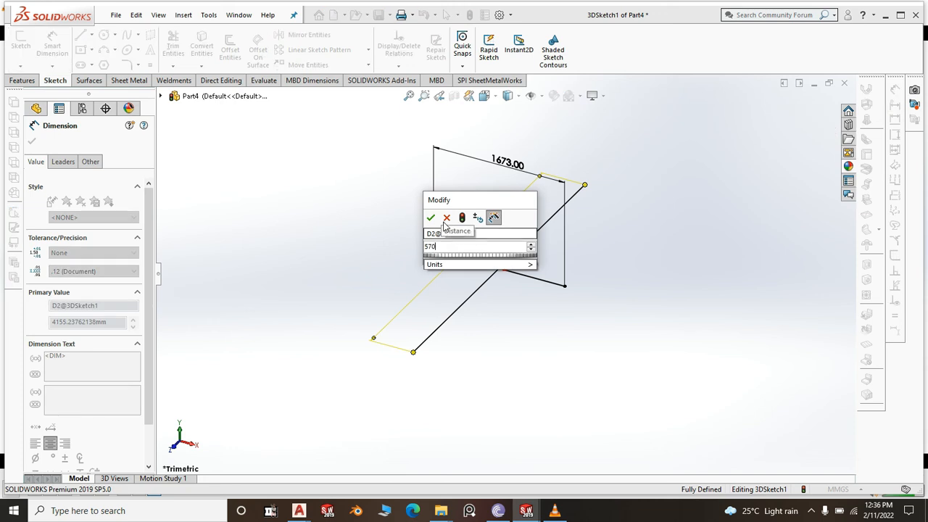
click(432, 218)
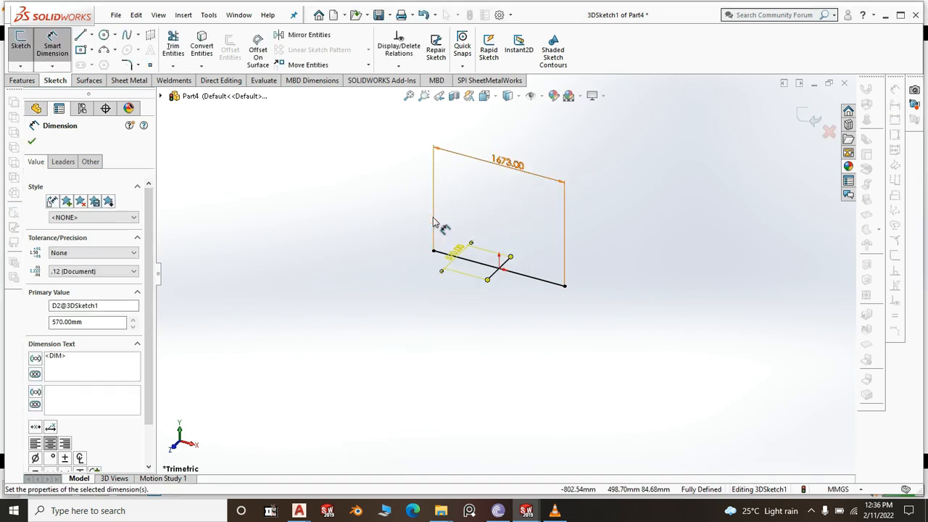
scroll(486, 261, down, 5)
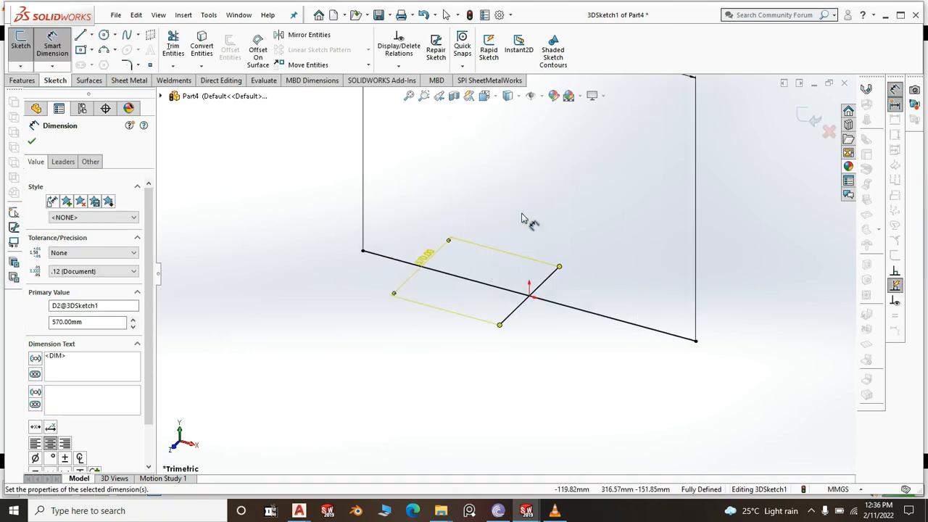
right_click(537, 178)
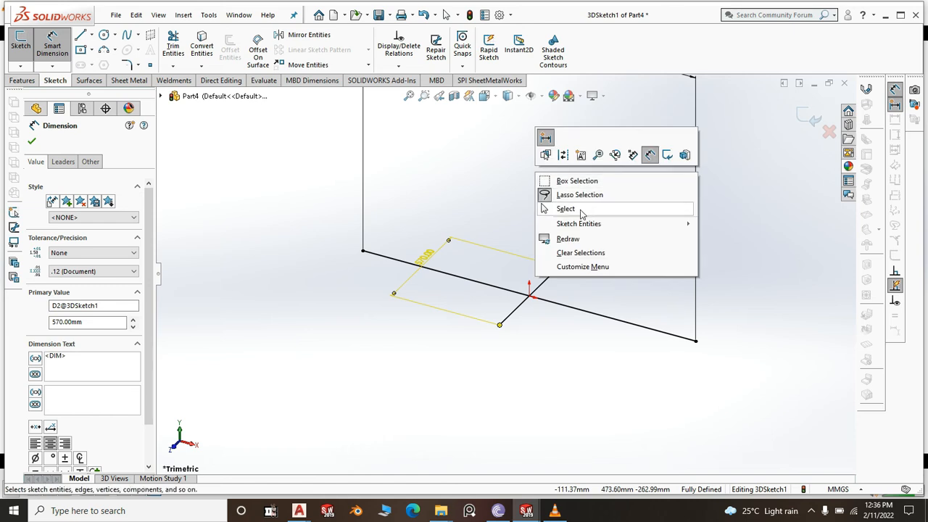
click(583, 210)
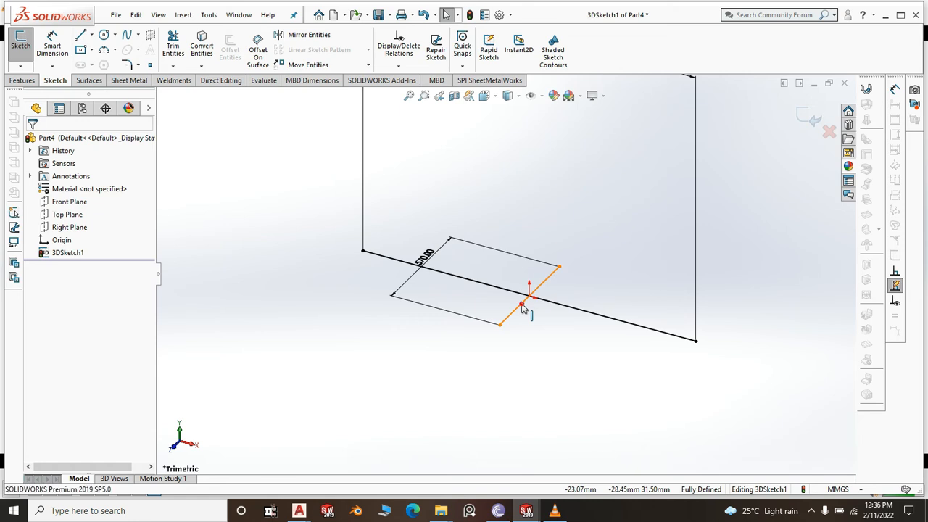
Convert both crossing lines through the origin to construction geometry
click(592, 313)
ctrl+click(592, 313)
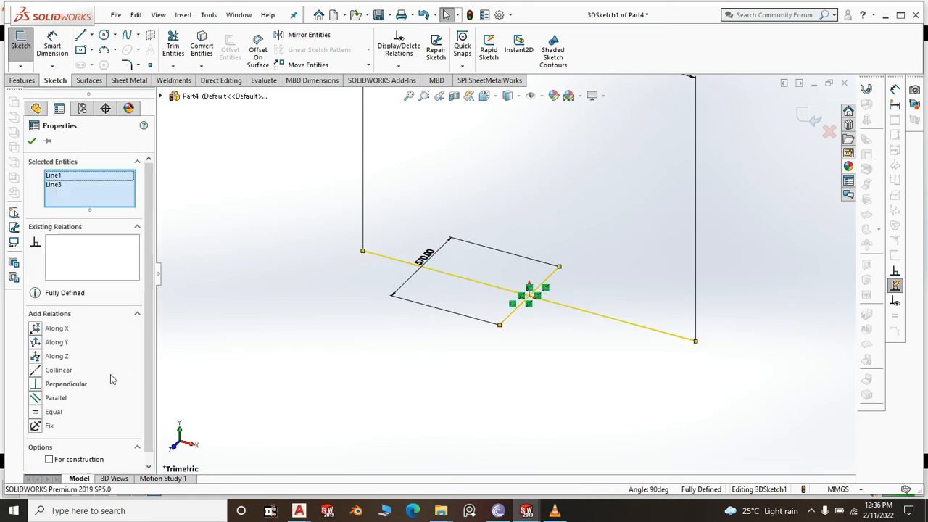
click(50, 459)
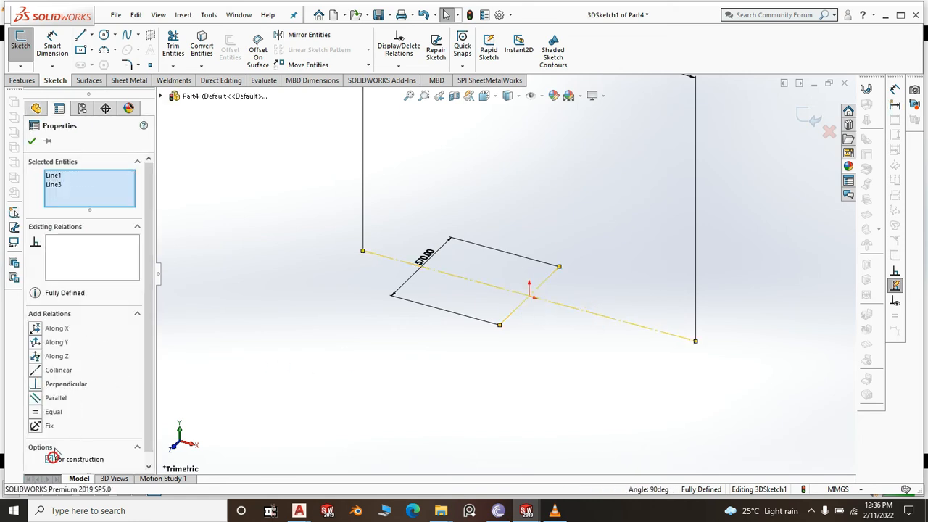
click(32, 143)
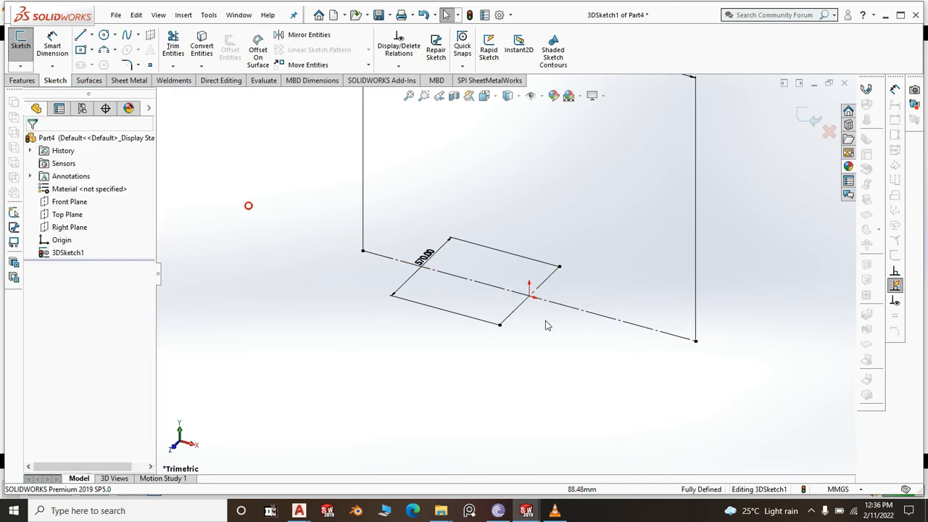
Sketch a line about 724 mm long along Z near the 1673 mm construction line's negative-X end
key(z)
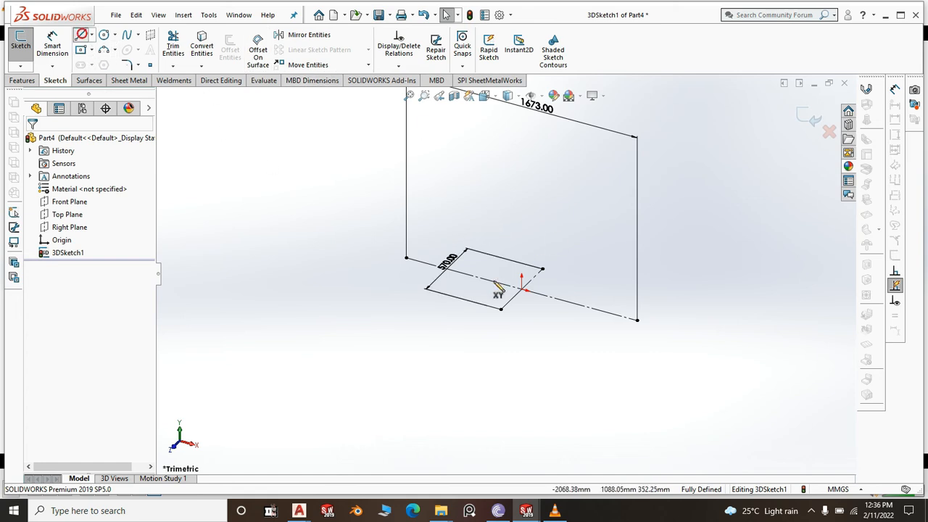
key(l)
scroll(422, 284, down, 4)
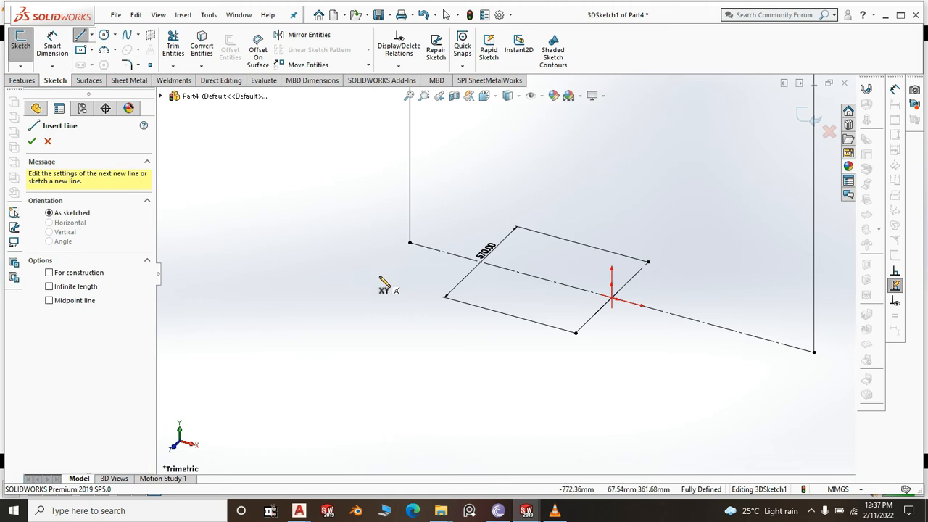
click(379, 277)
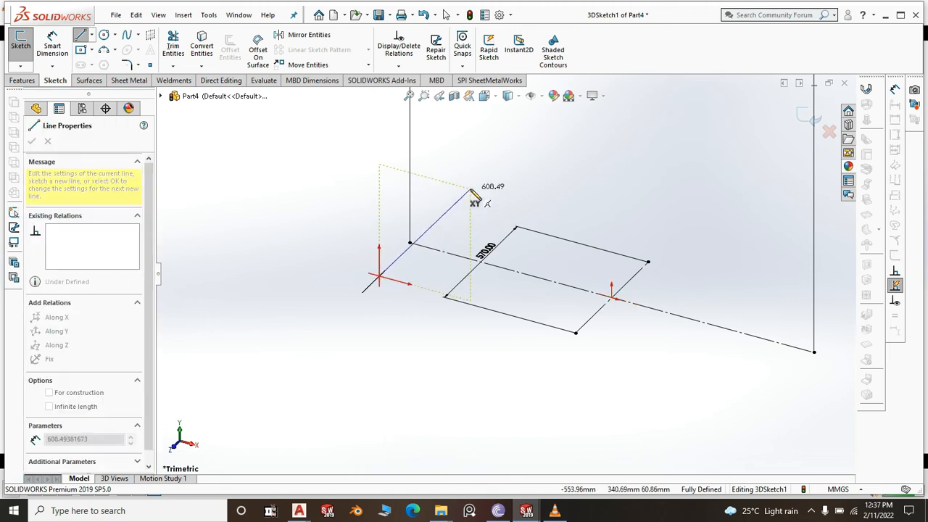
key(Tab)
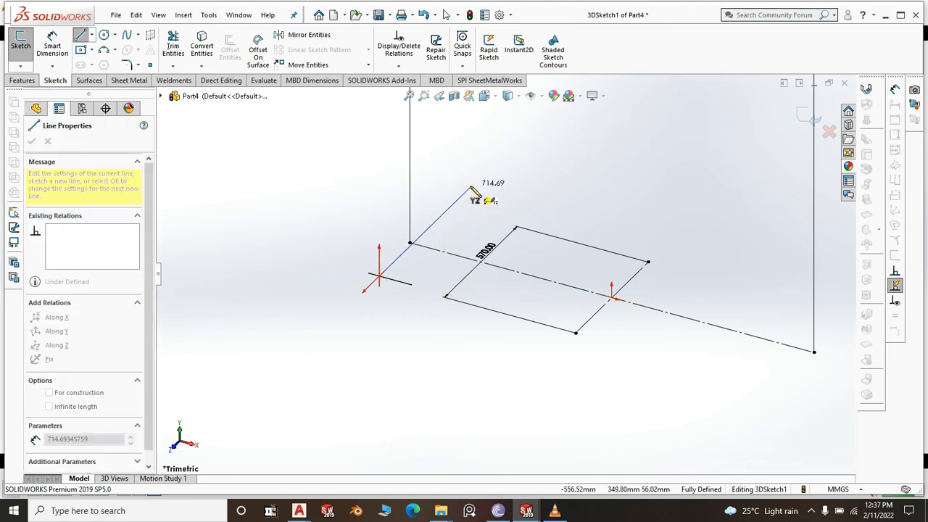
click(472, 187)
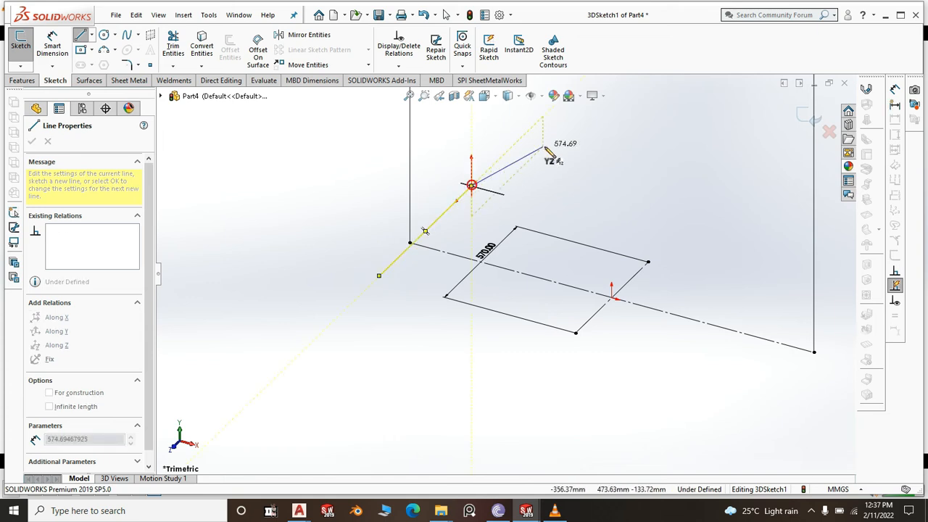
right_click(545, 124)
click(585, 157)
Make the new line along Z equal in length to the 570 mm construction line through the origin
click(440, 216)
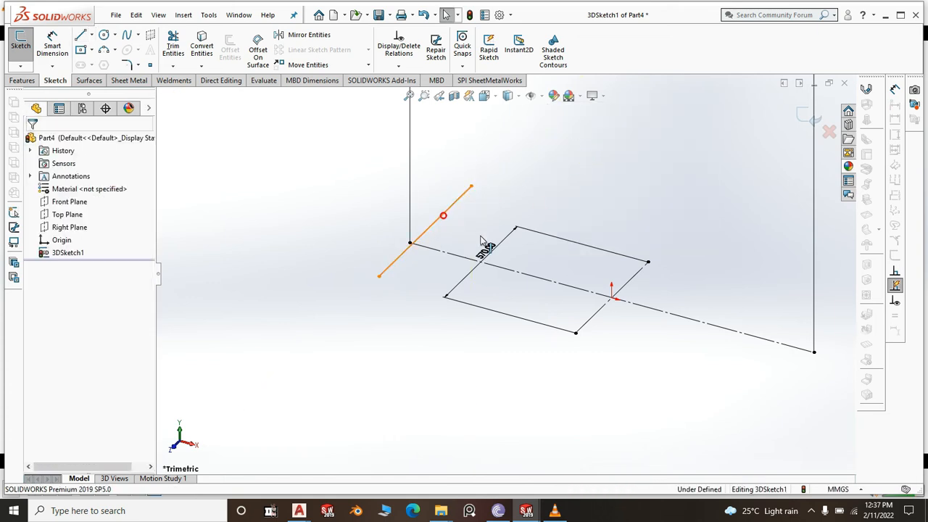
click(507, 246)
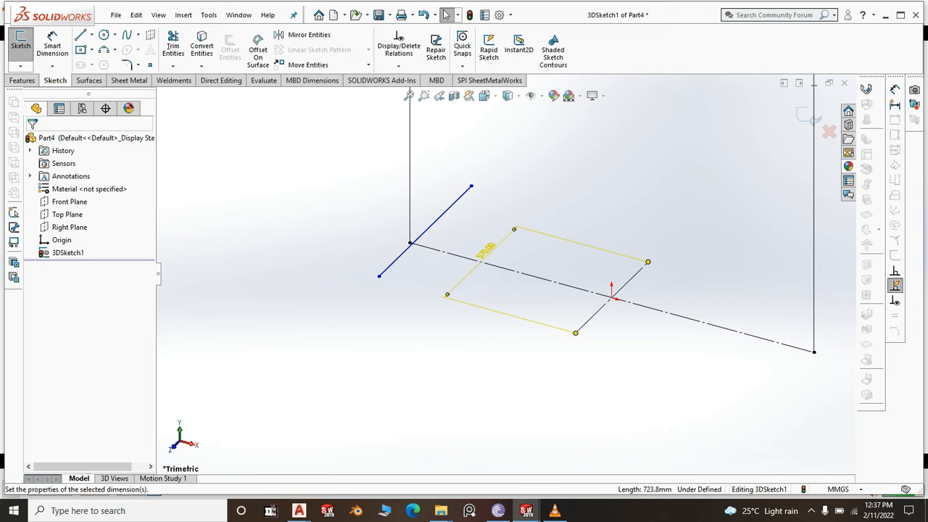
click(533, 258)
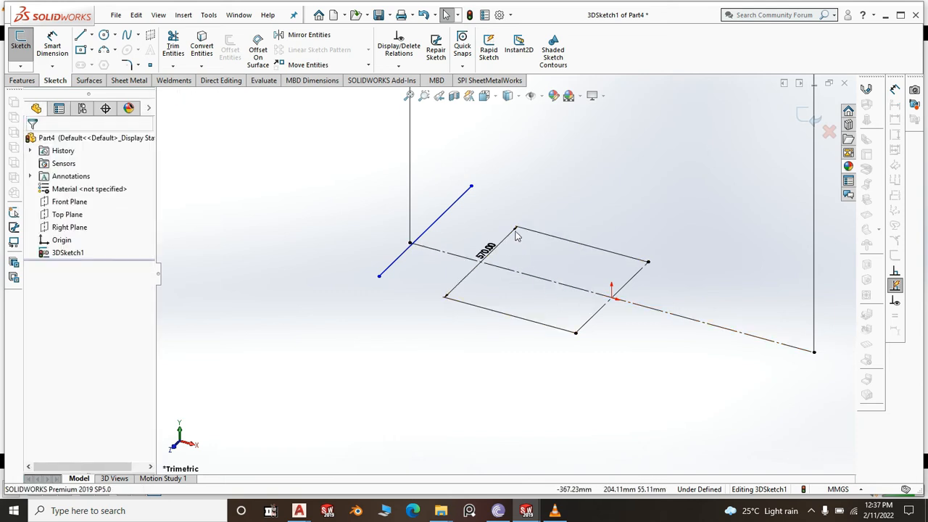
click(464, 197)
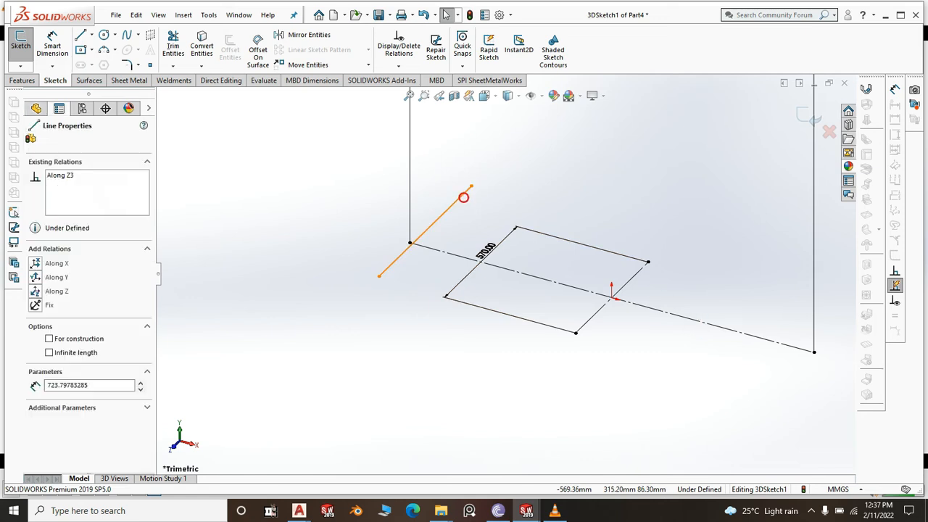
ctrl+click(598, 314)
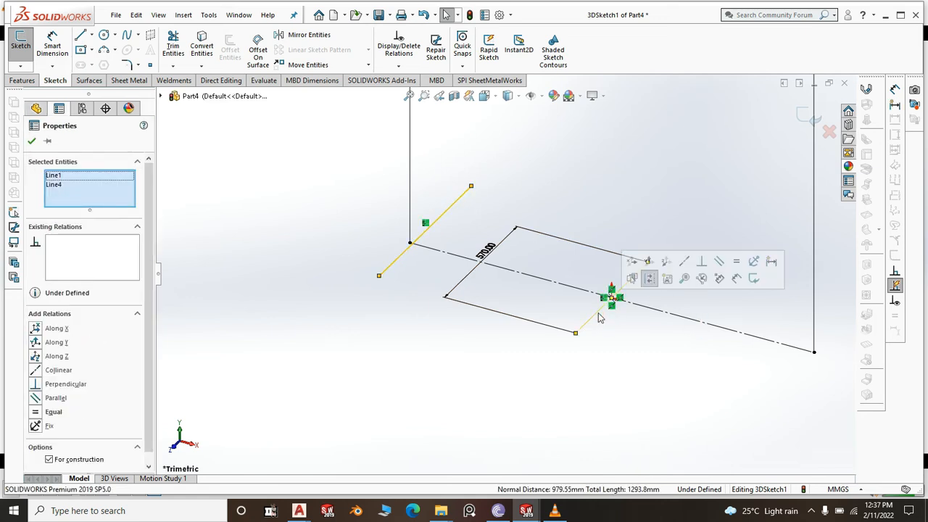
click(736, 263)
click(617, 181)
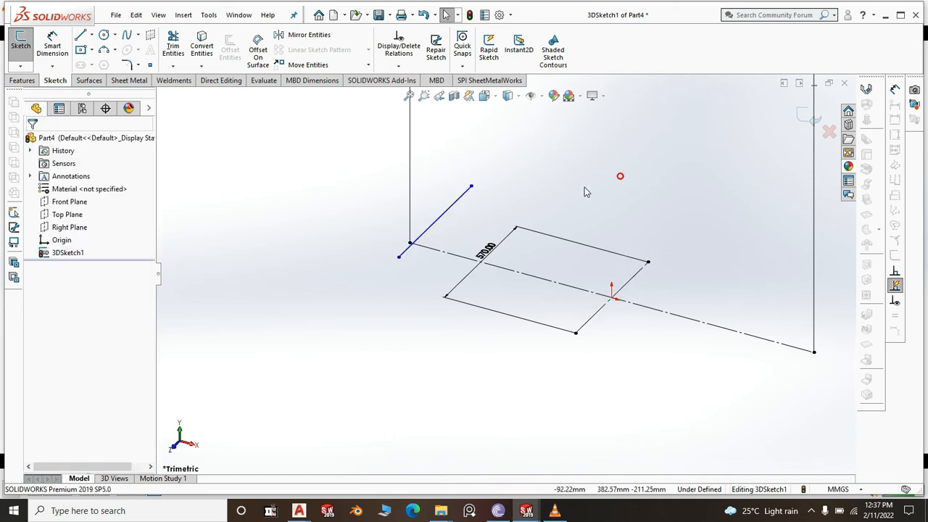
Try to add a midpoint relation between the new line's midpoint and the 1673 mm construction line
click(436, 224)
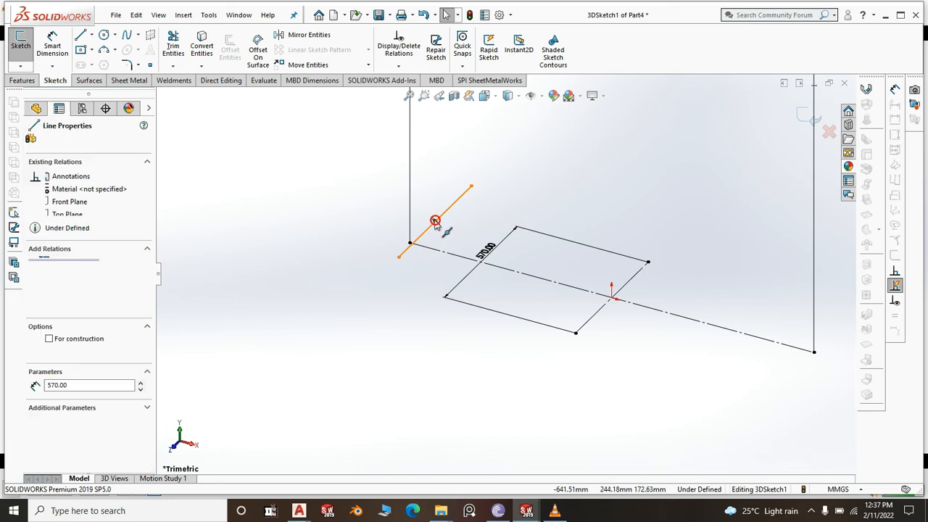
ctrl+click(443, 256)
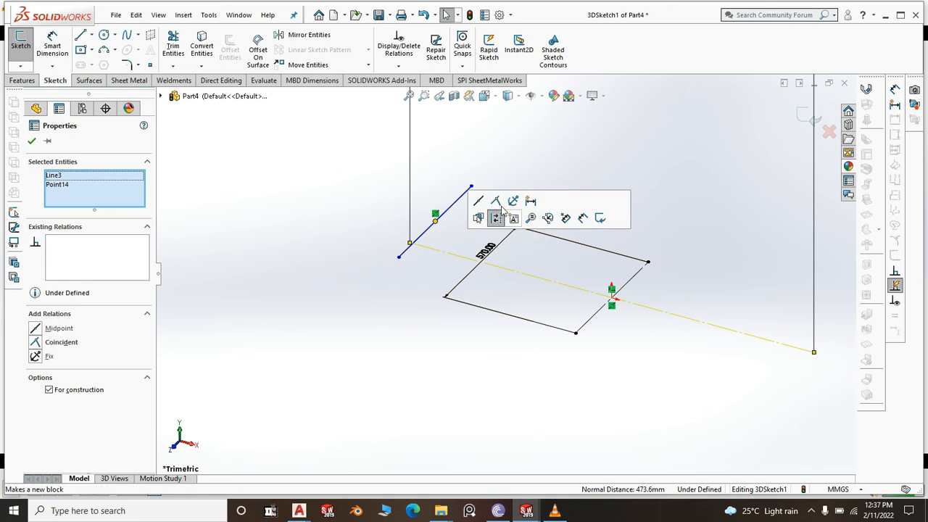
click(478, 202)
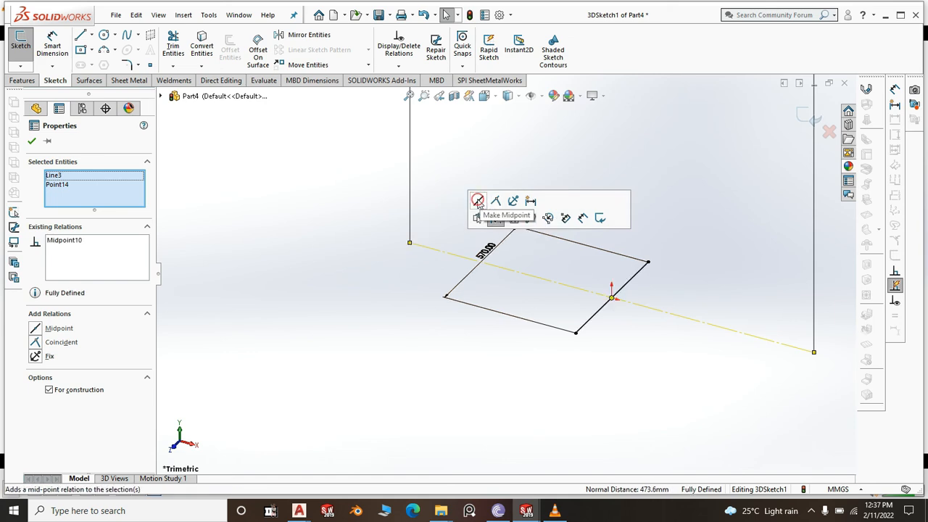
click(595, 314)
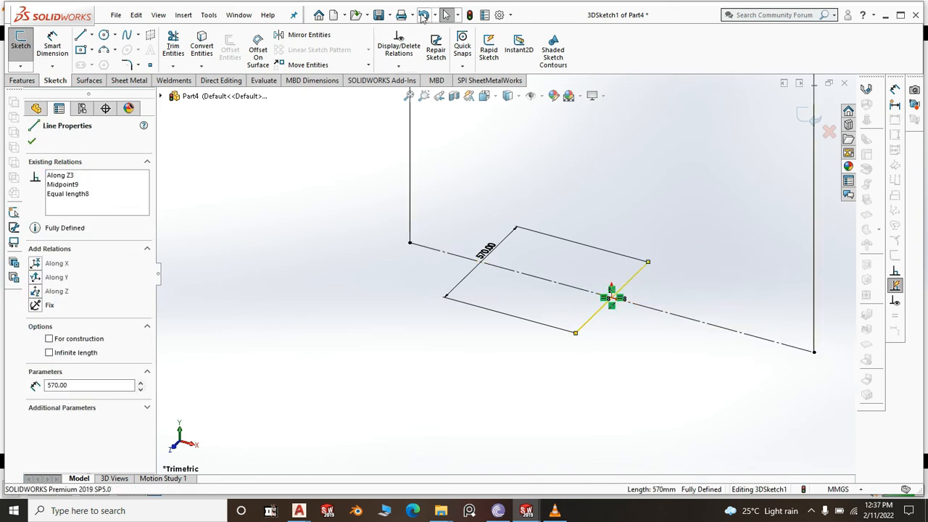
Undo the last midpoint relation on the 570 mm line along Z
click(424, 16)
click(423, 16)
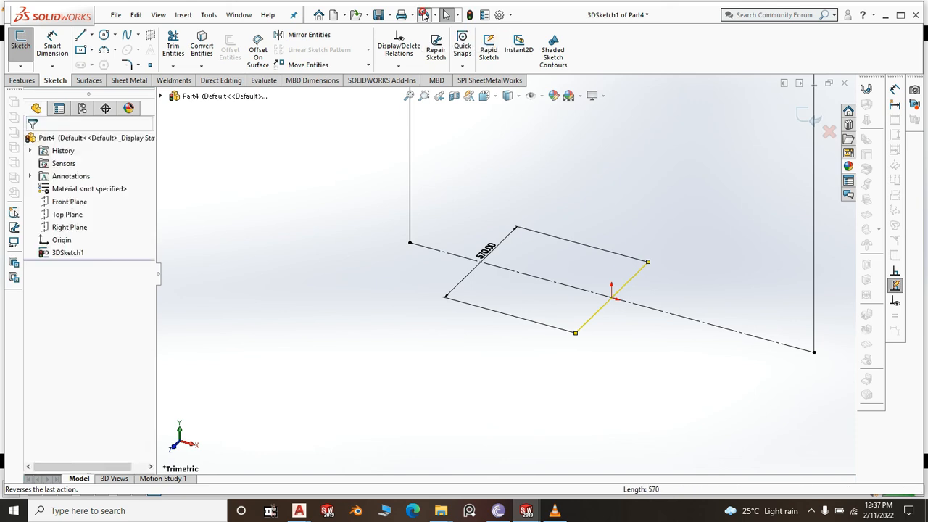
click(486, 215)
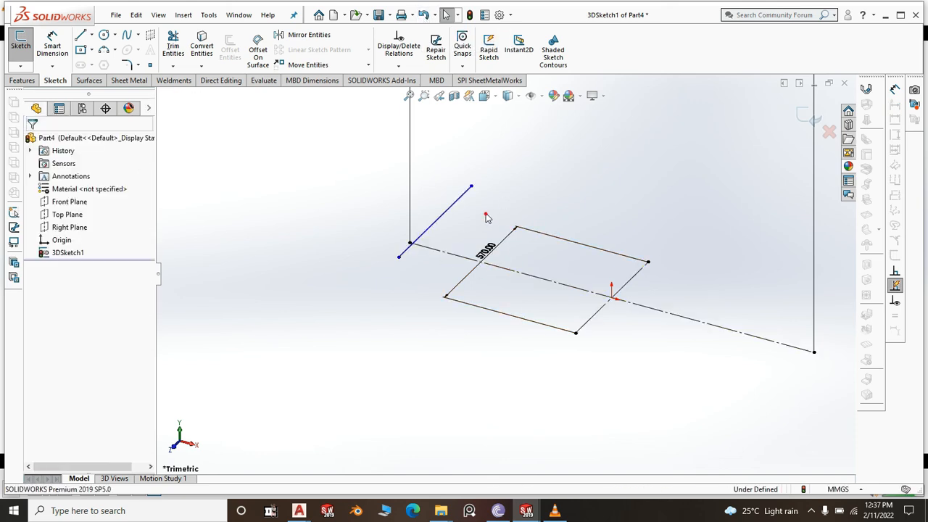
Make the midpoint of the line along Z coincident with the 1673 mm construction line's negative-X endpoint
click(438, 226)
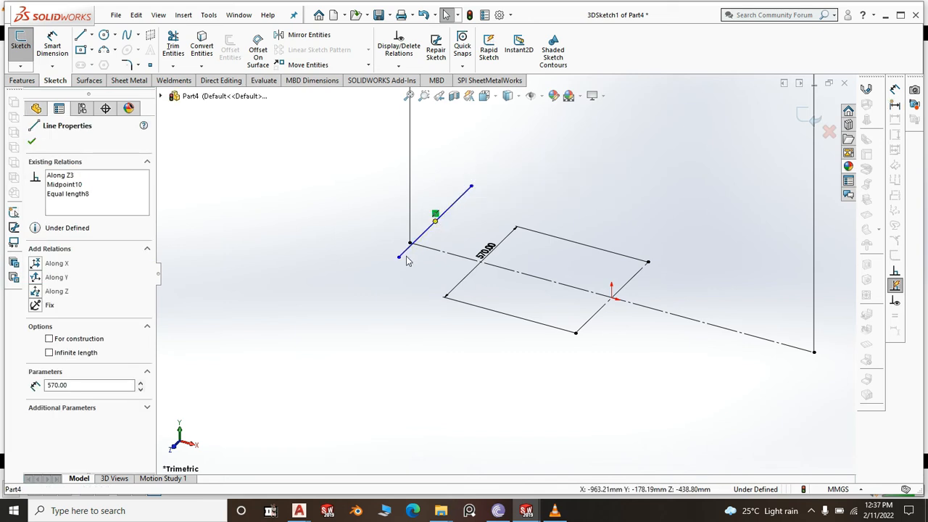
click(409, 244)
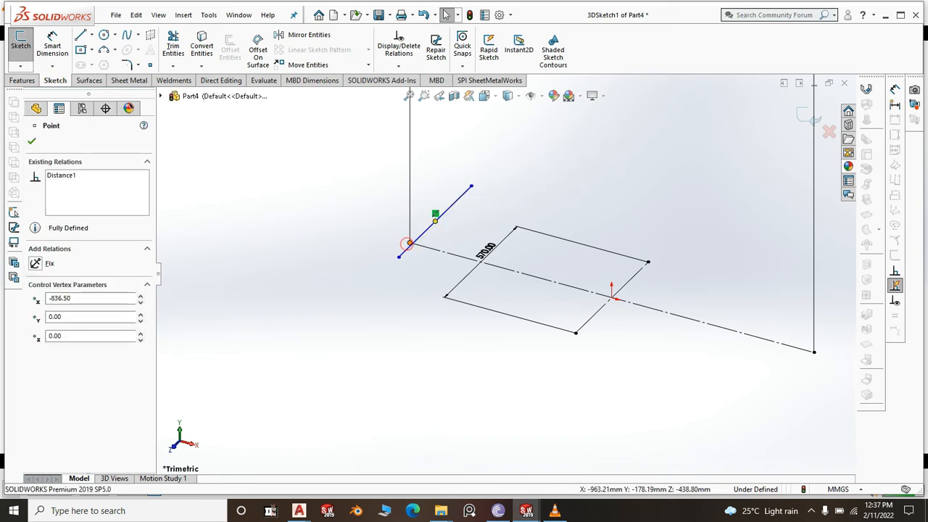
ctrl+click(408, 240)
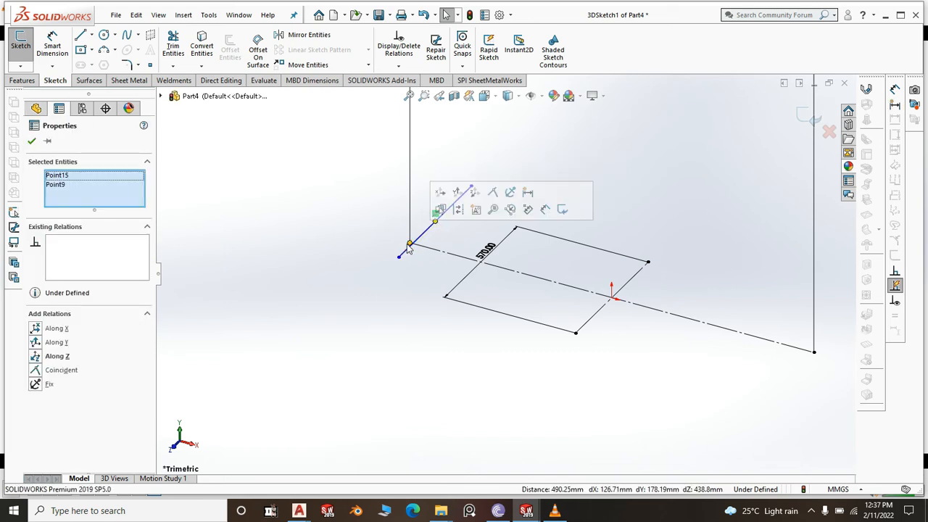
click(498, 192)
click(638, 210)
scroll(628, 305, up, 3)
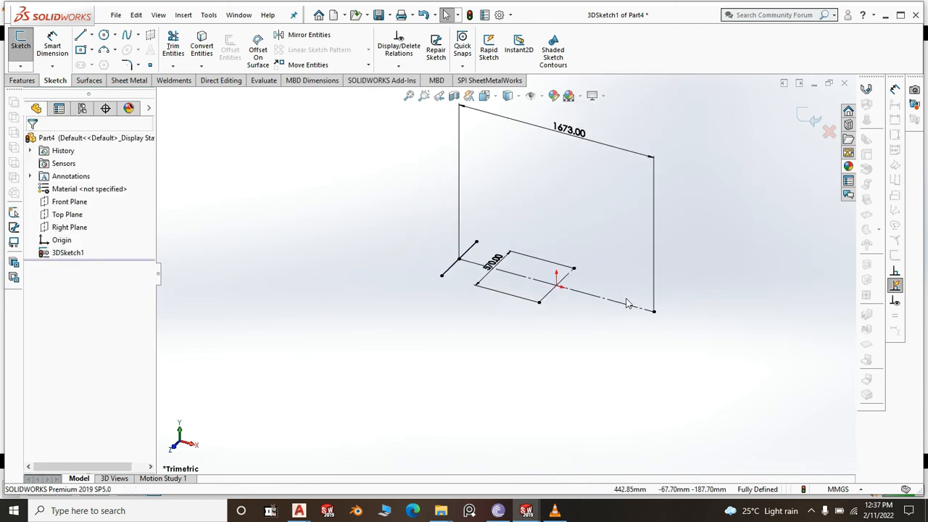
Sketch a line about 822 mm long along Z near the 1673 mm construction line's positive-X end
scroll(684, 326, down, 3)
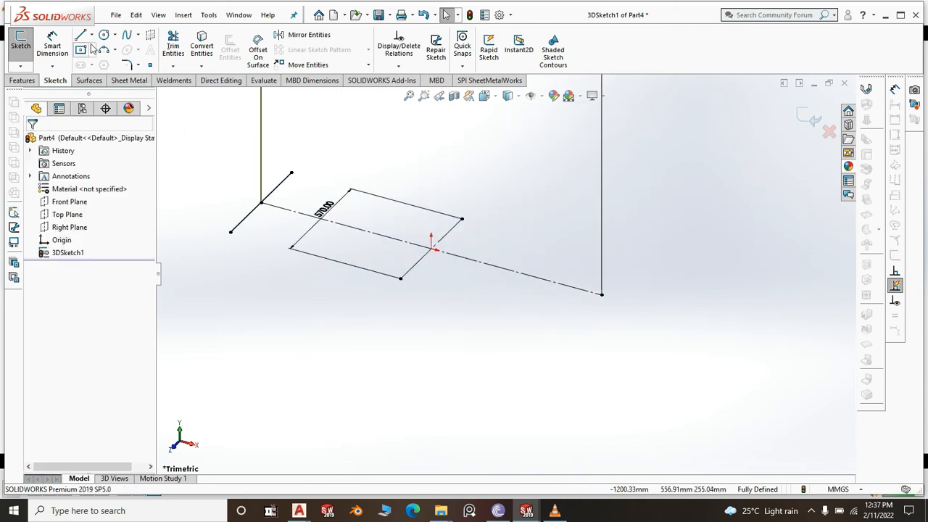
click(581, 342)
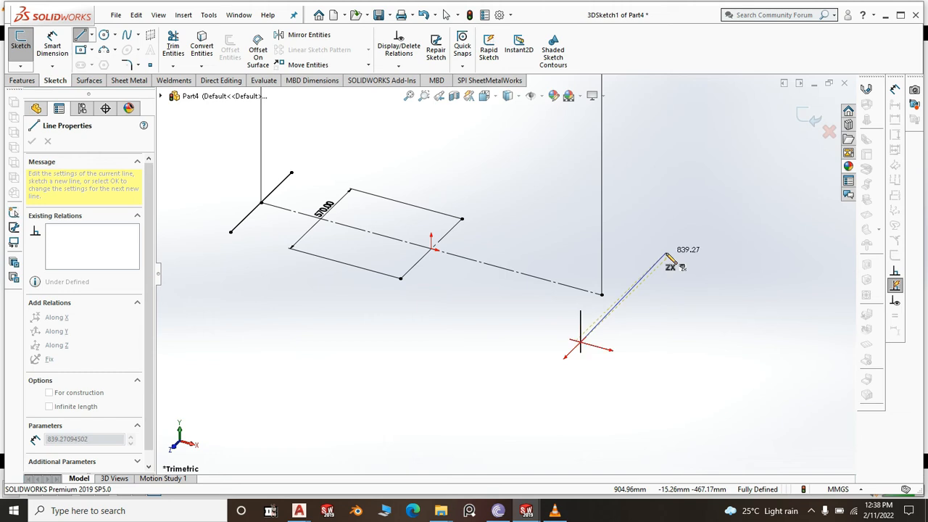
click(670, 253)
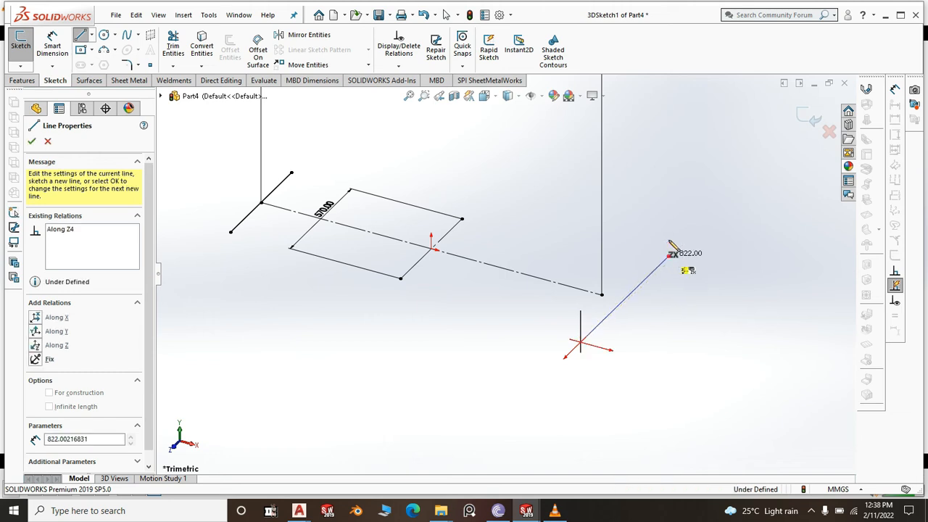
right_click(673, 192)
click(690, 205)
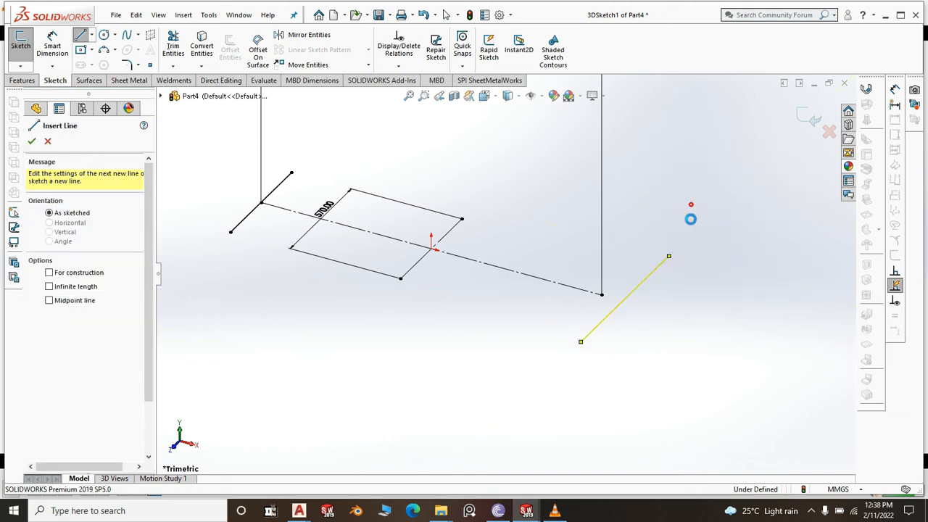
Make the new line along Z equal in length and parallel to the 570 mm construction line through the origin
click(648, 275)
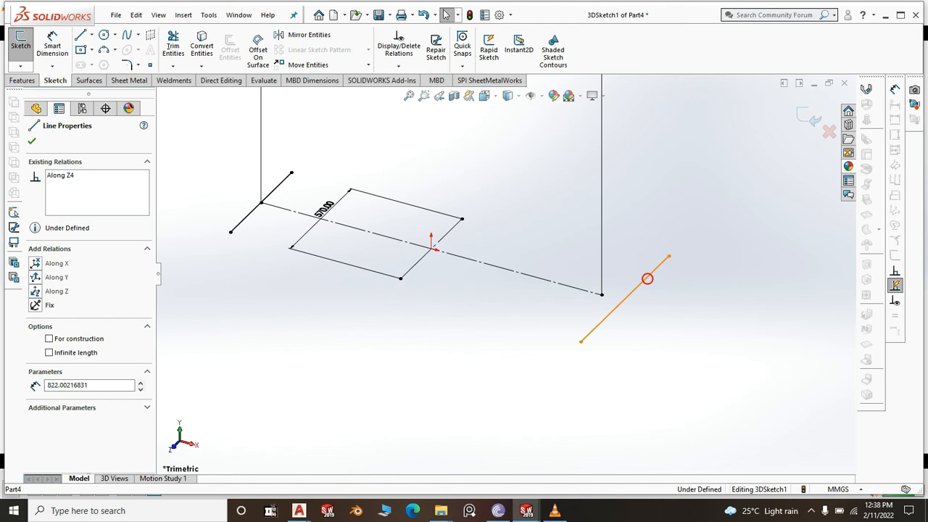
ctrl+click(447, 237)
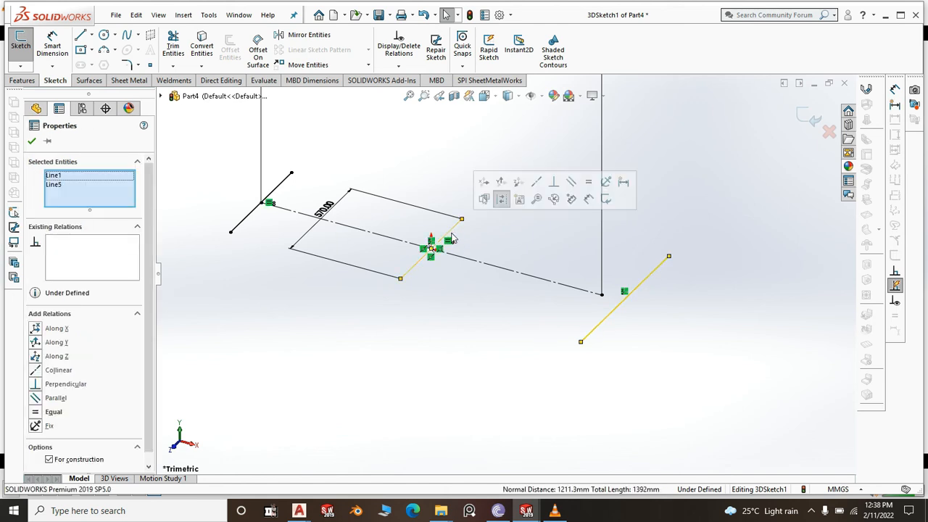
click(588, 183)
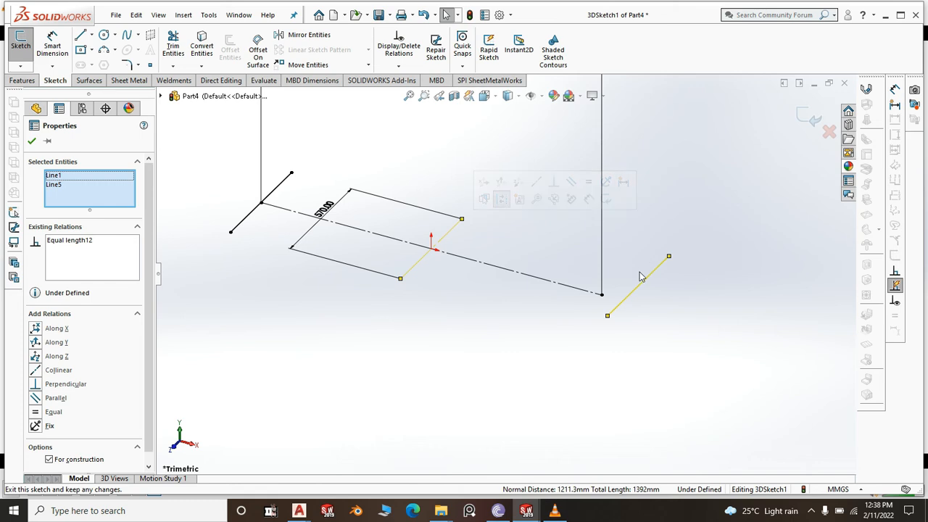
click(572, 184)
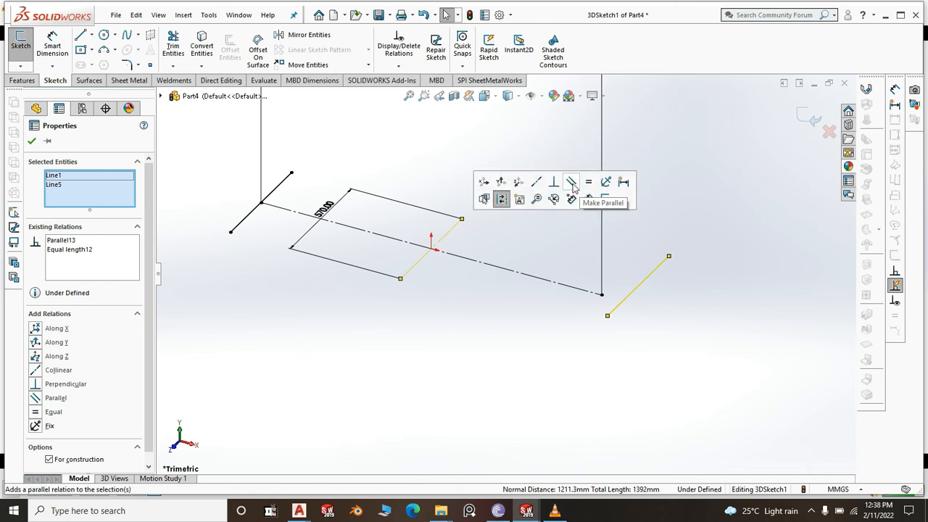
key(Escape)
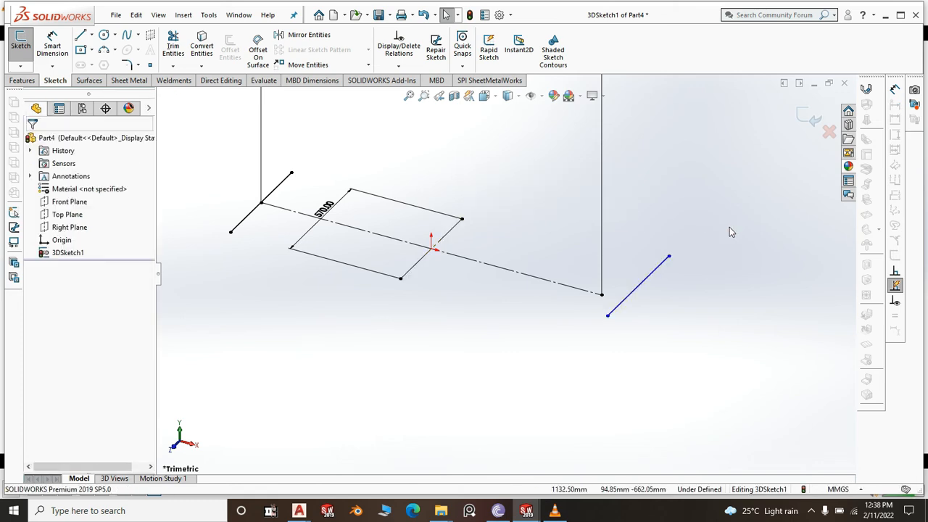
Make the new line's midpoint coincident with the 1673 mm construction line's positive-X endpoint
click(640, 289)
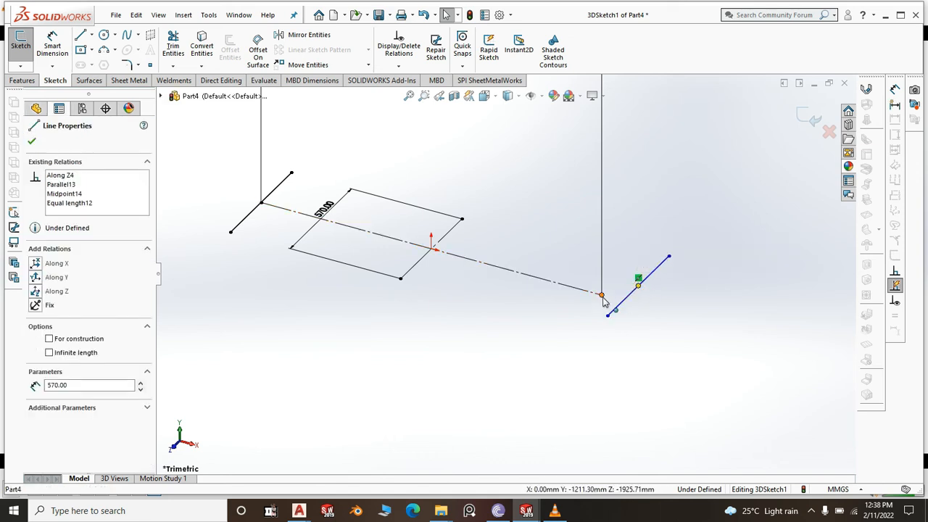
click(602, 296)
ctrl+click(638, 285)
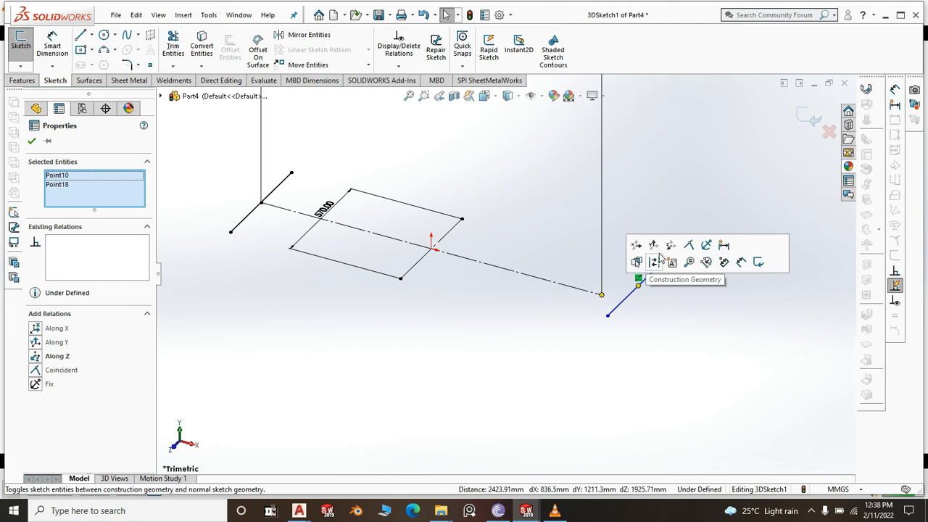
click(690, 247)
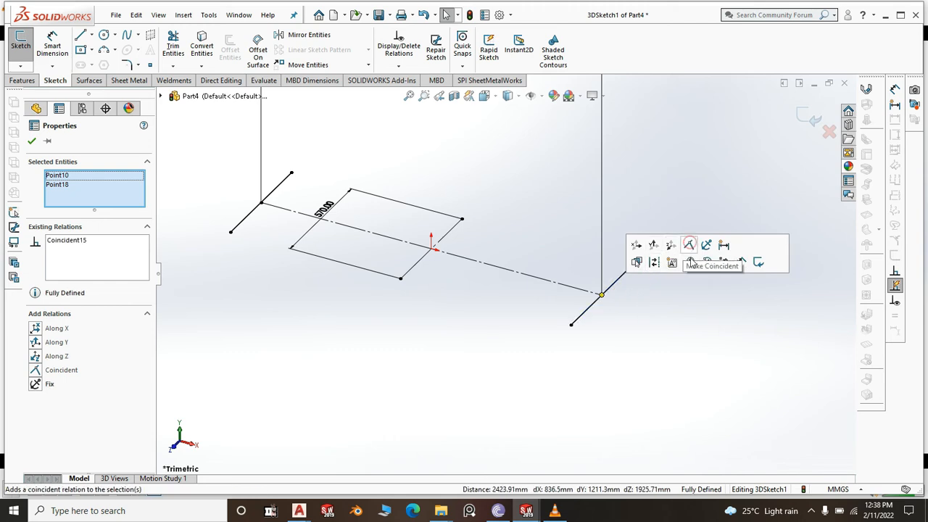
click(678, 325)
scroll(571, 352, up, 1)
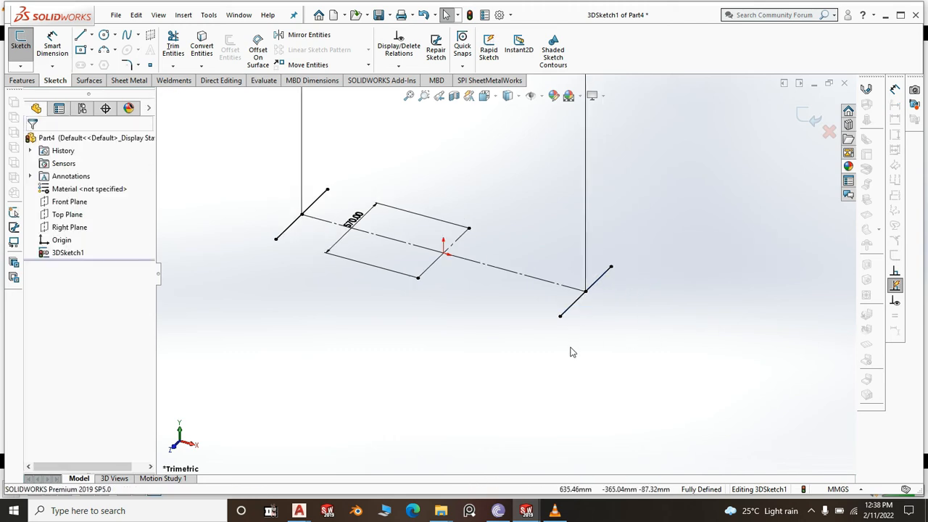
click(561, 366)
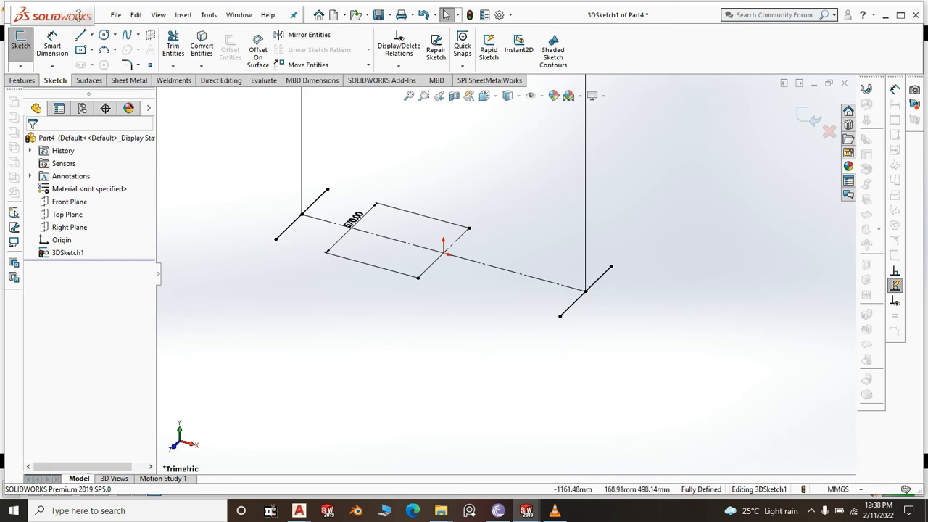
Sketch a vertical line about 818 mm long in the XY plane near the positive-Z end of the negative-X cross line
click(82, 36)
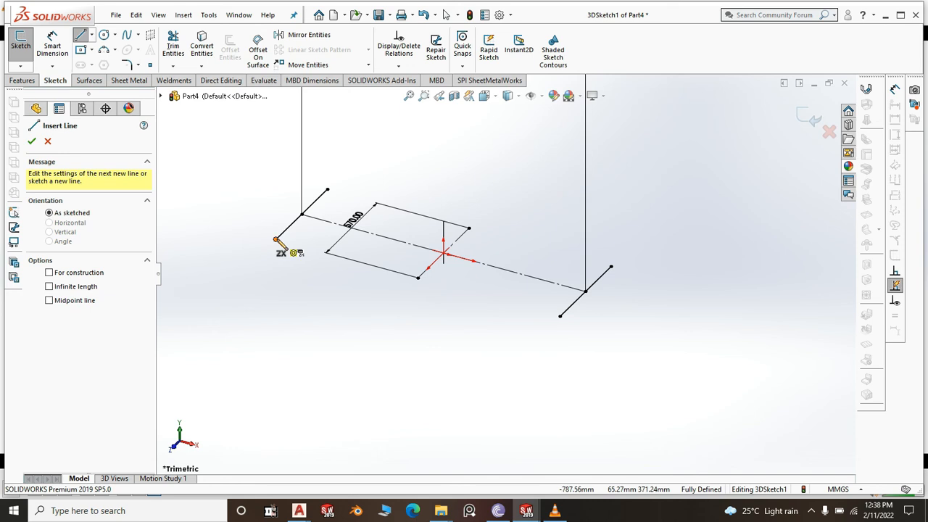
click(275, 259)
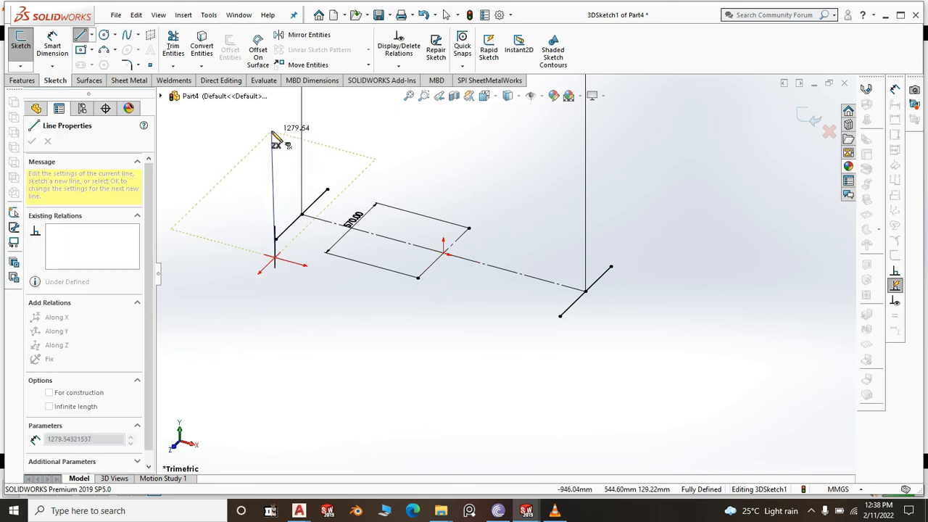
key(Tab)
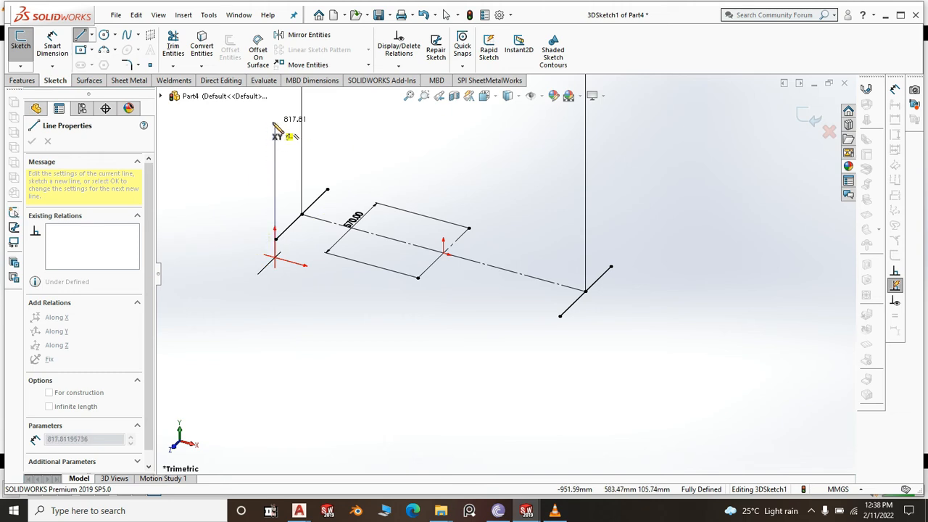
click(275, 124)
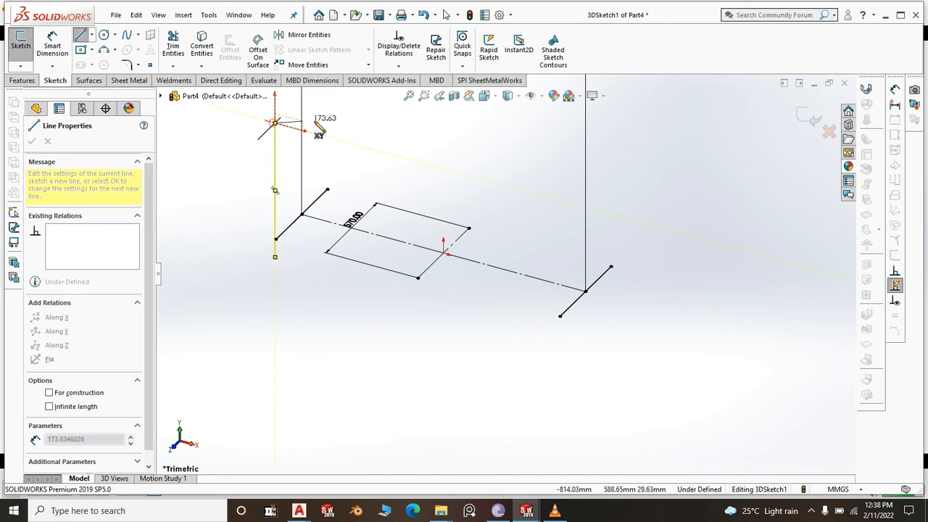
right_click(392, 134)
click(408, 137)
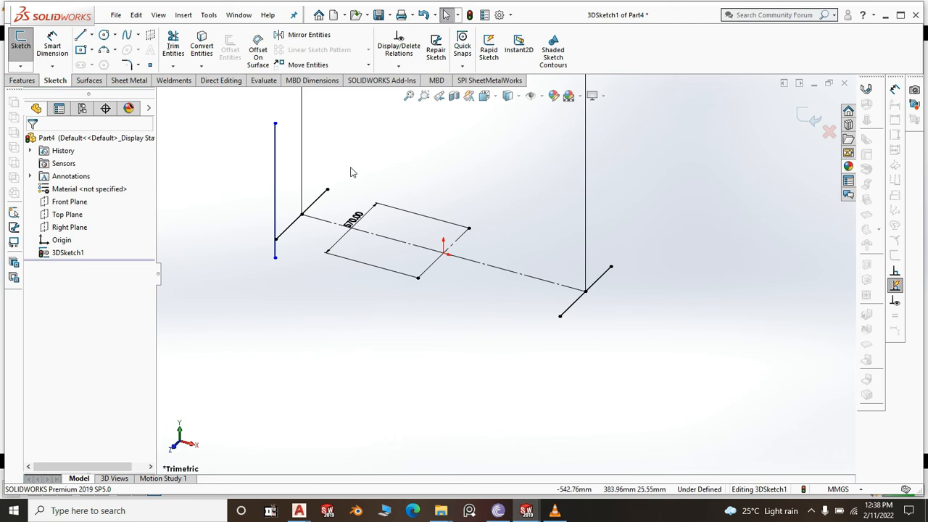
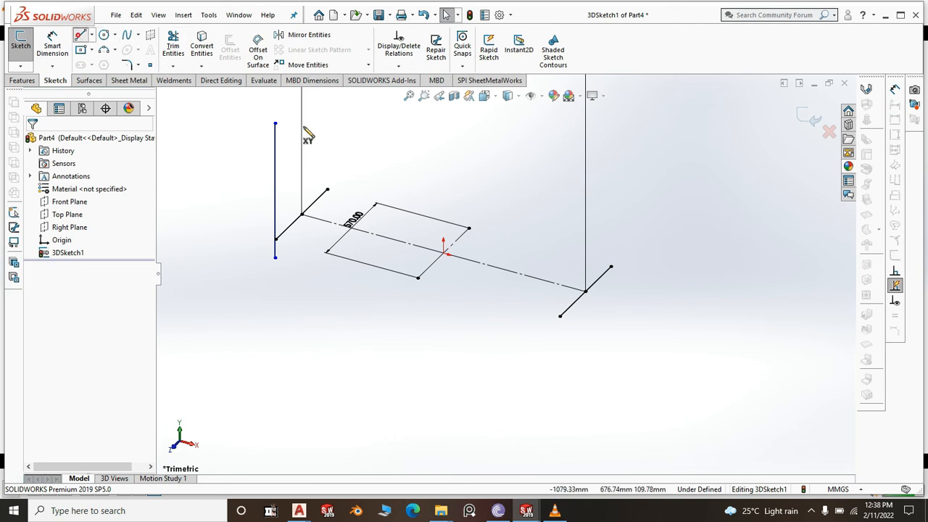
Sketch a second vertical line about 590 mm long along Y near the negative-Z end of the negative-X cross line
click(331, 204)
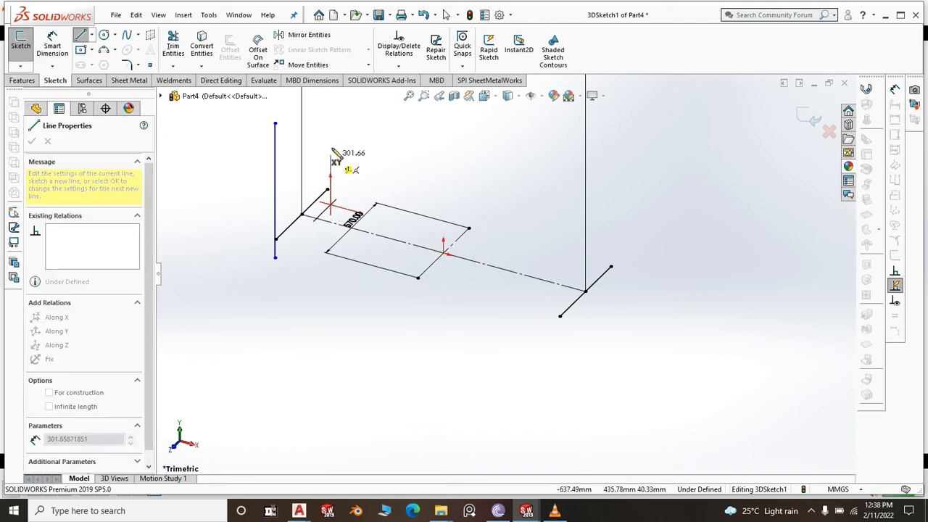
click(330, 108)
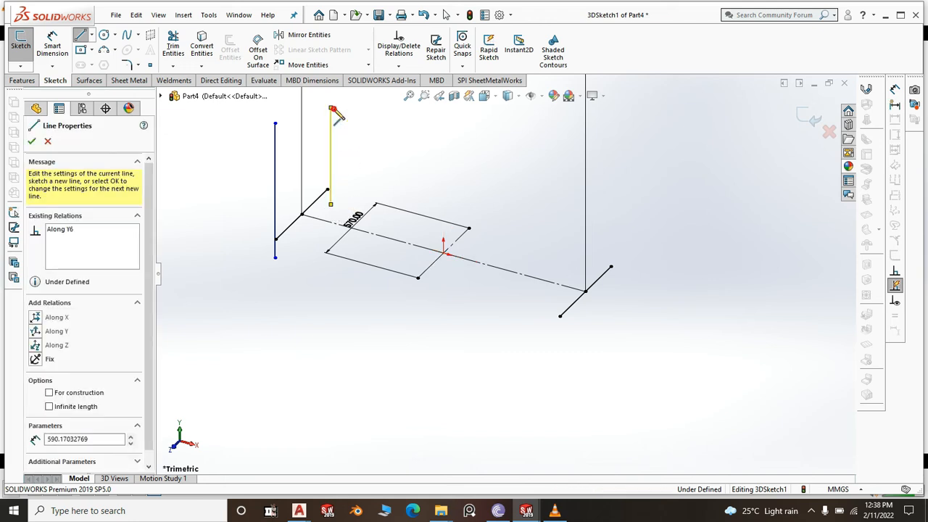
right_click(445, 153)
click(470, 154)
Merge the lower endpoint of the first vertical line with the positive-Z endpoint of the negative-X cross line
scroll(257, 214, down, 3)
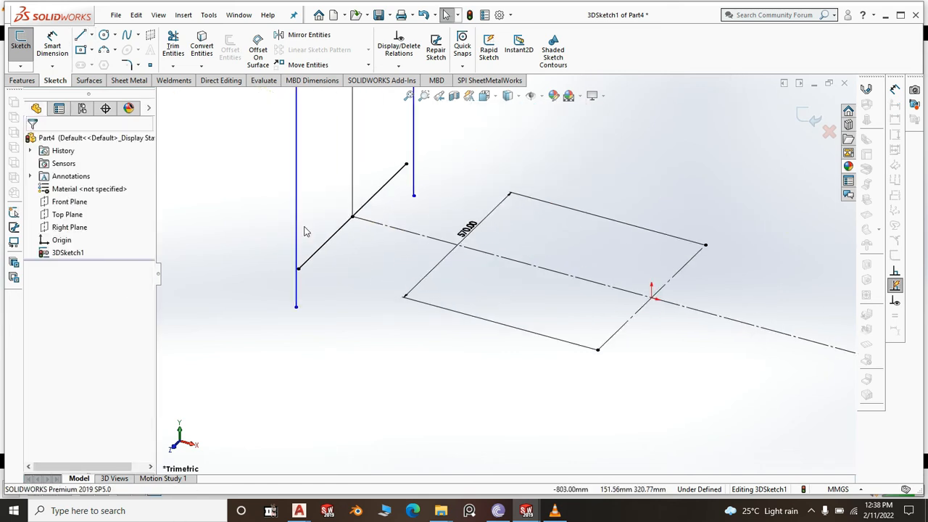
scroll(319, 293, down, 2)
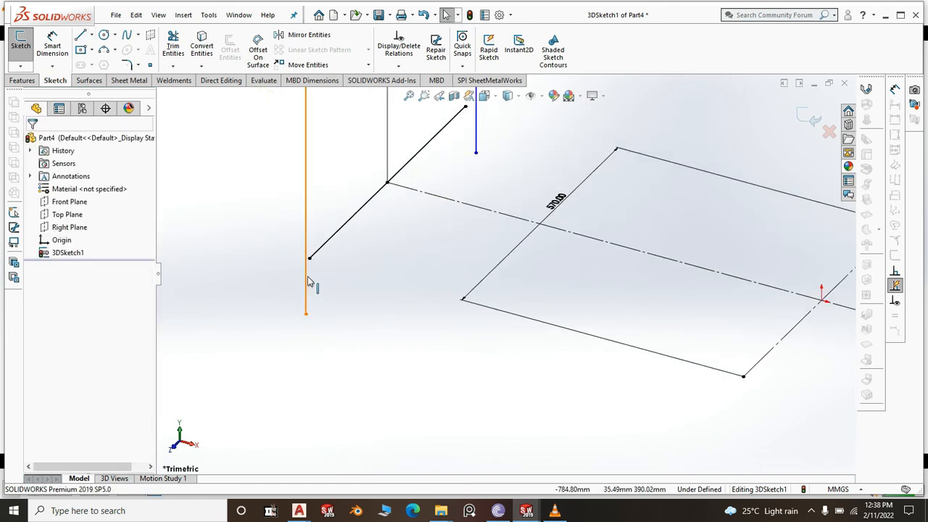
click(307, 315)
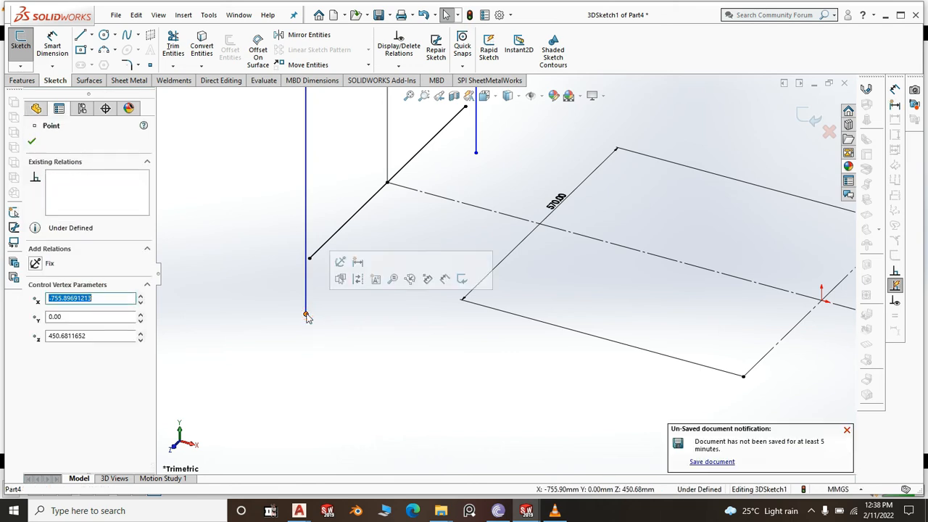
ctrl+click(309, 259)
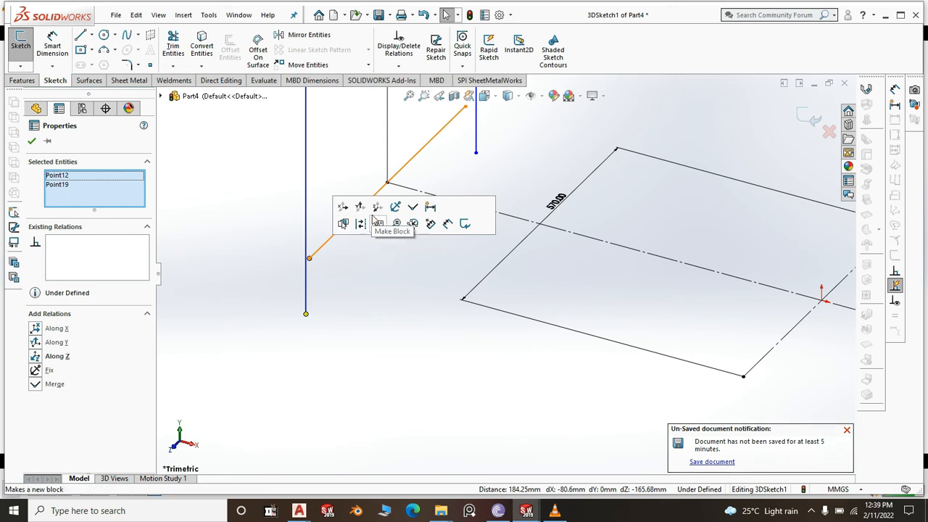
click(413, 209)
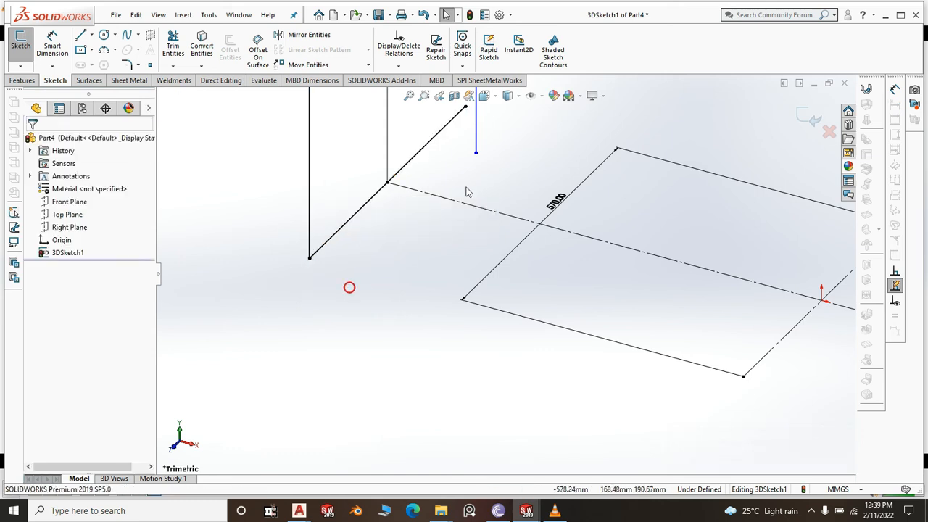
Merge the lower endpoint of the second vertical line with the negative-Z endpoint of the negative-X cross line
scroll(504, 273, up, 3)
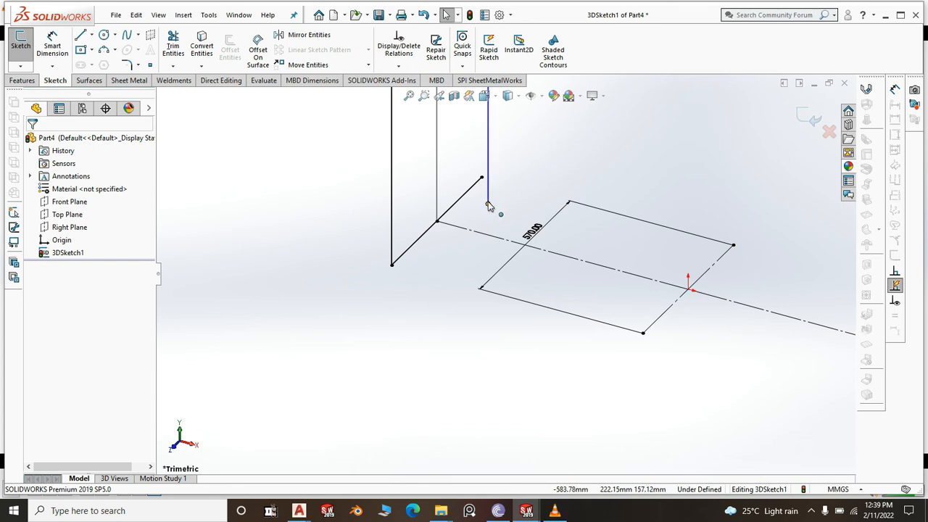
click(488, 205)
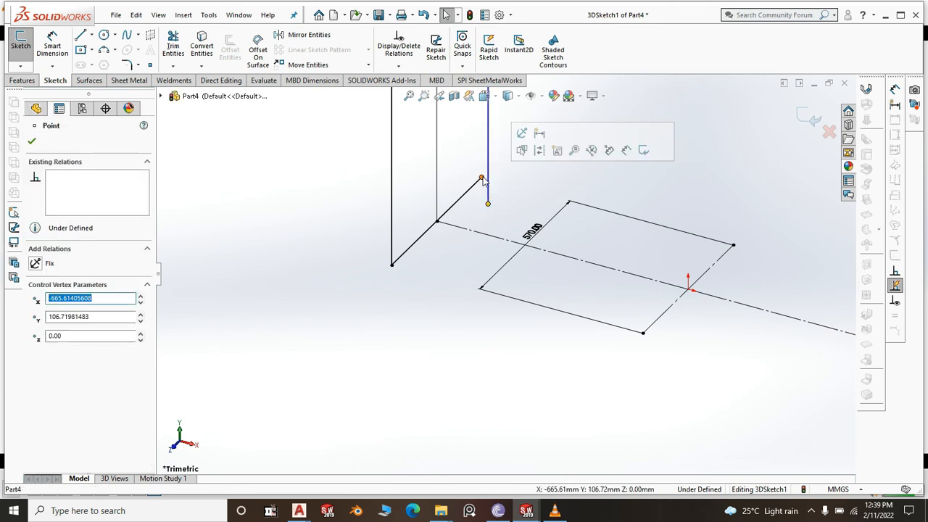
ctrl+click(482, 178)
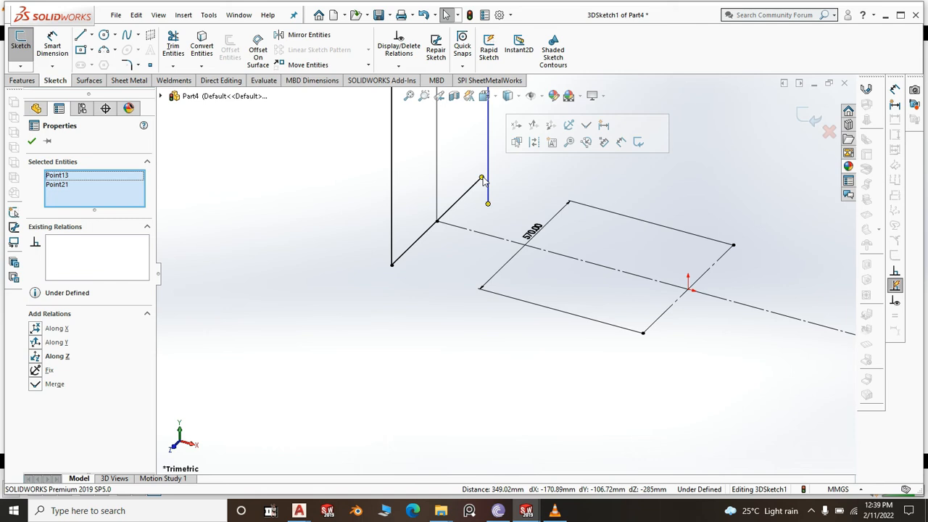
click(588, 127)
click(394, 305)
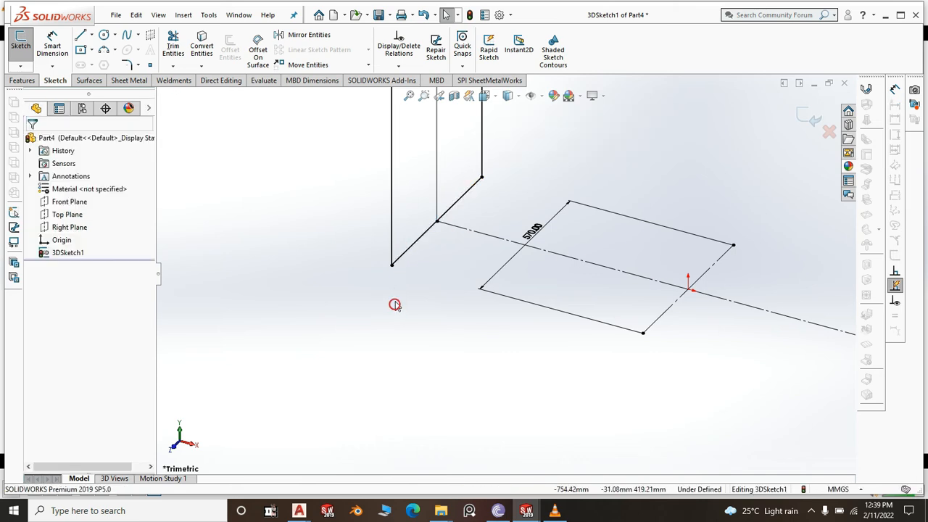
Dimension the length of the vertical post at the positive-Z end of the negative-X cross line as 650 mm
scroll(395, 304, up, 3)
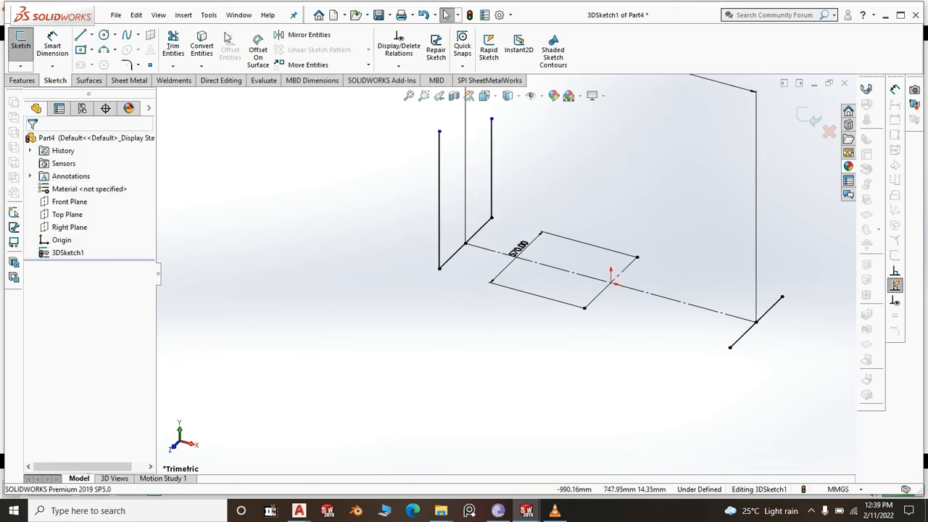
scroll(427, 221, up, 3)
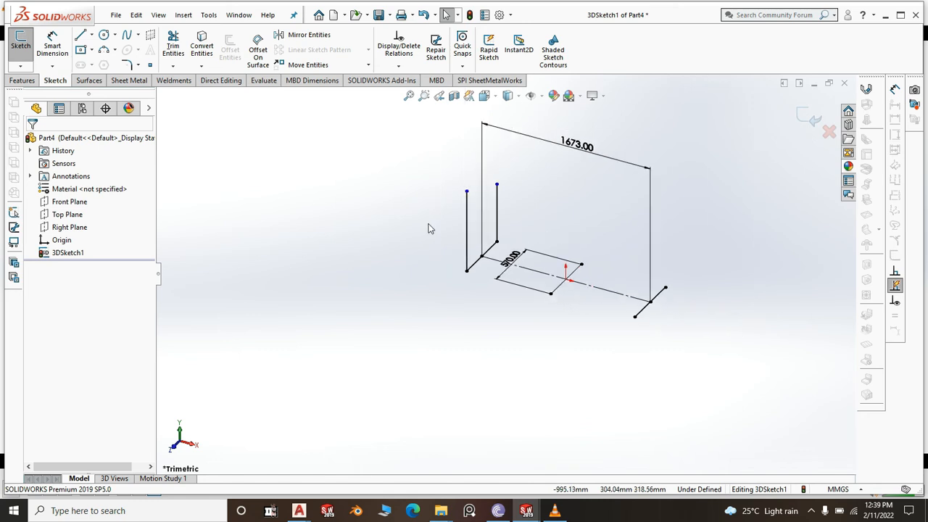
scroll(729, 317, down, 1)
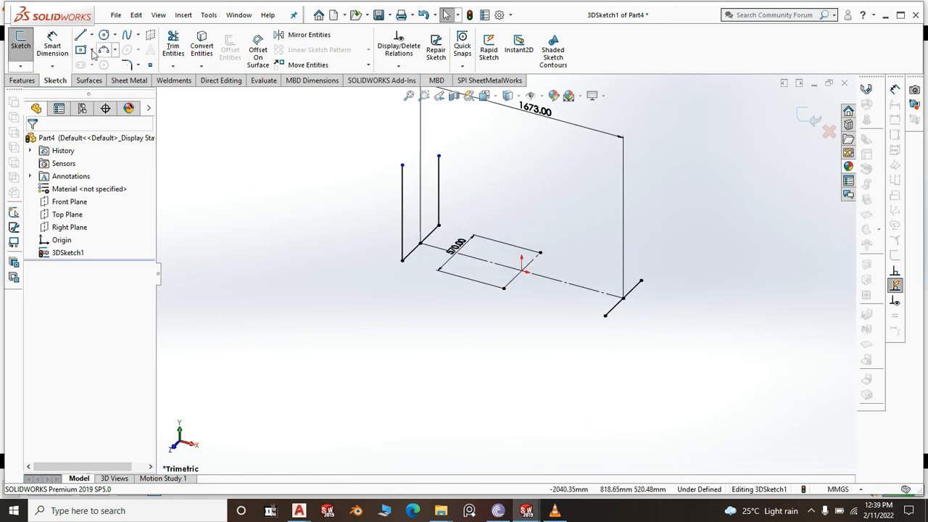
click(62, 50)
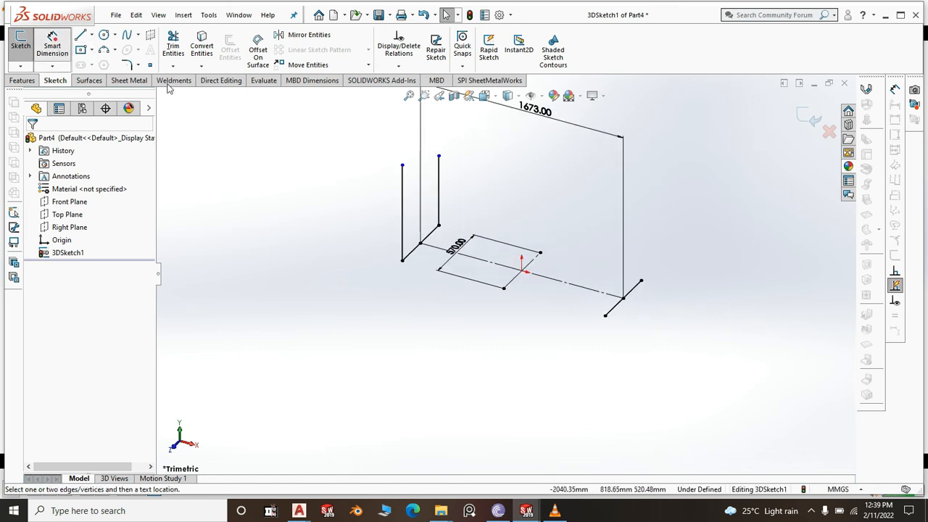
click(402, 216)
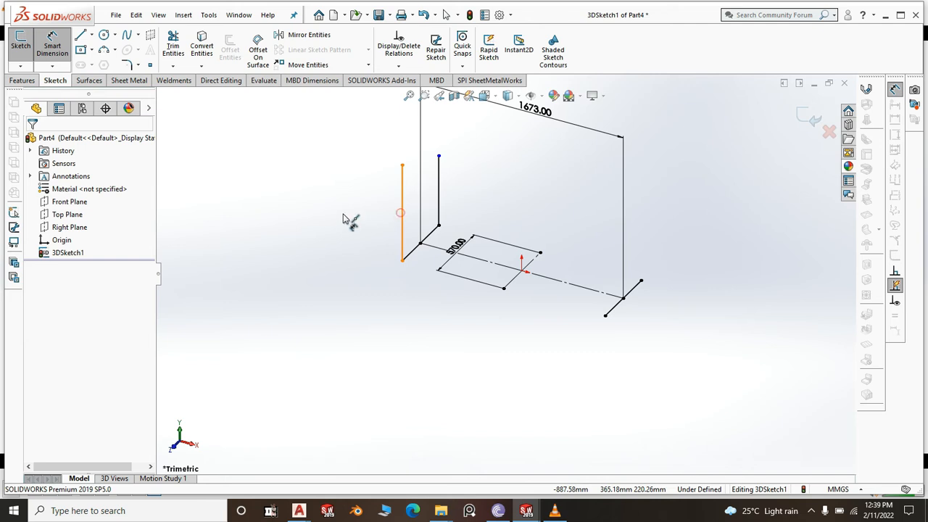
click(402, 212)
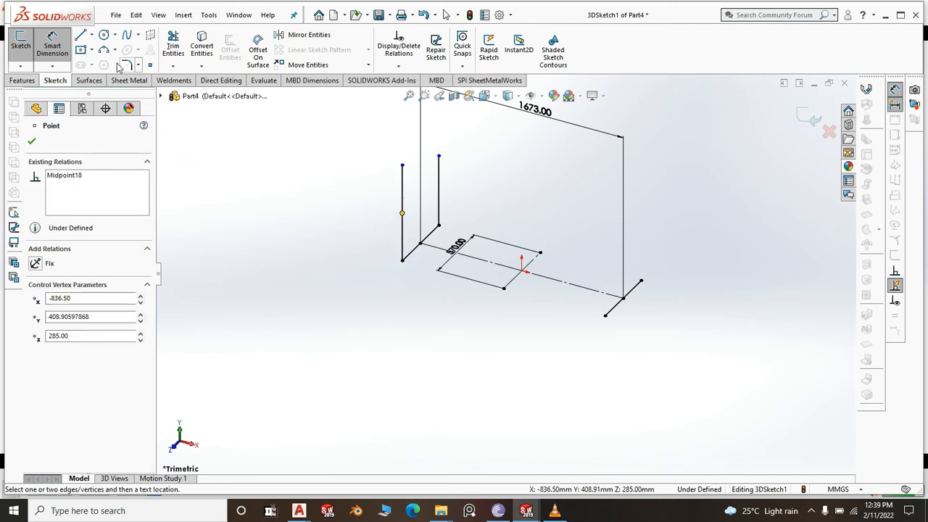
click(366, 222)
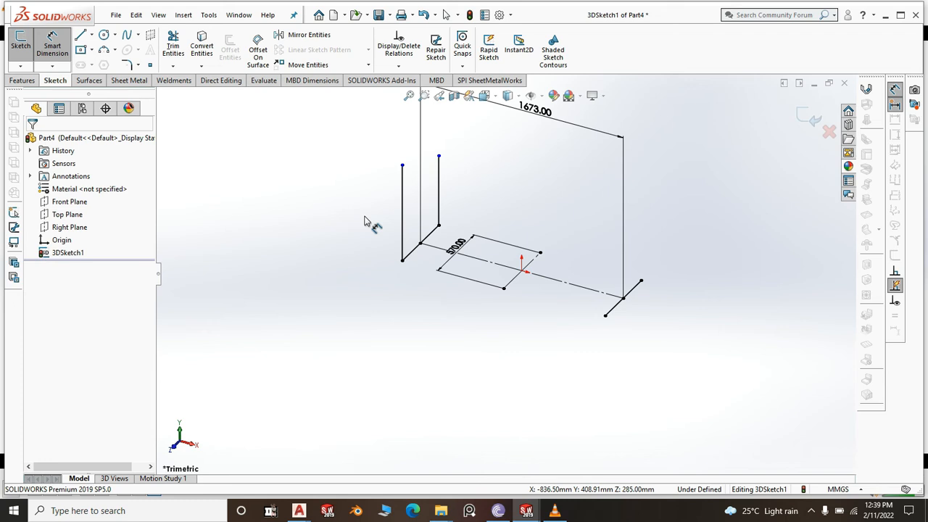
click(403, 203)
click(366, 208)
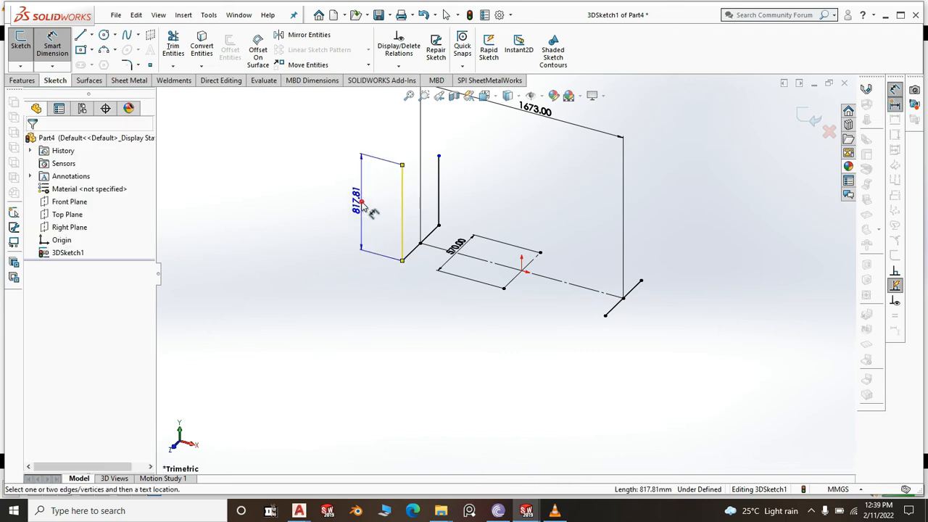
click(368, 209)
text(650)
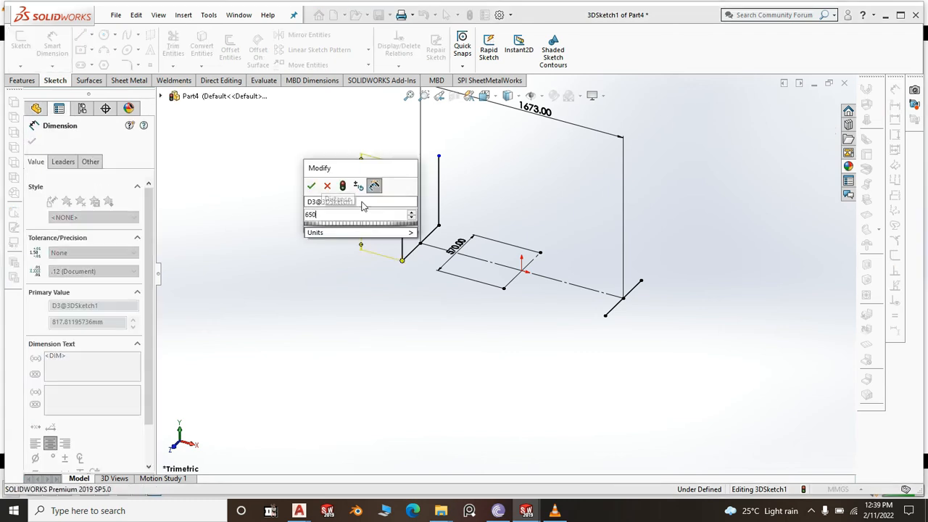
click(311, 188)
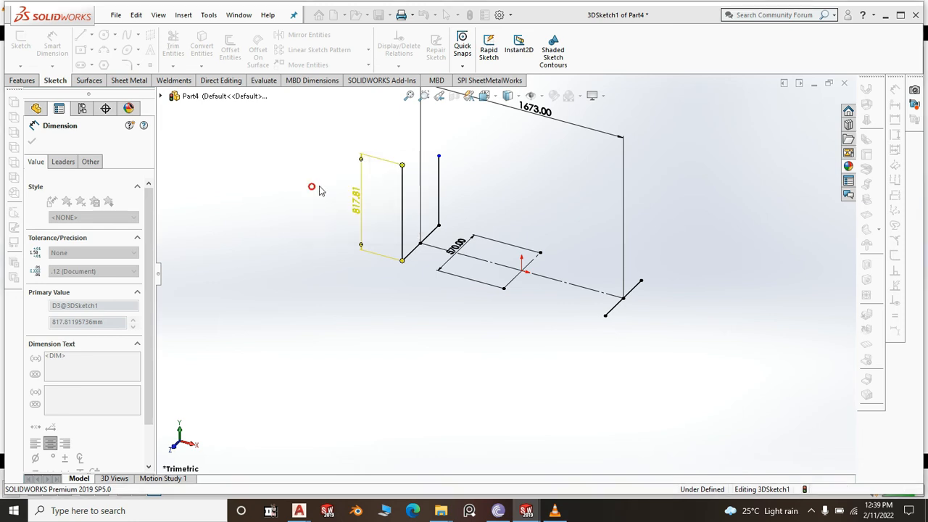
right_click(480, 165)
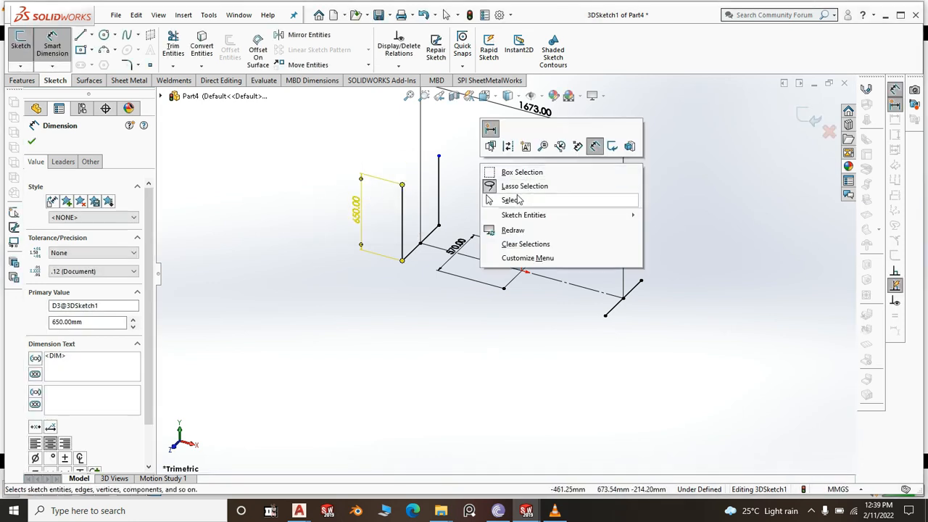
click(515, 198)
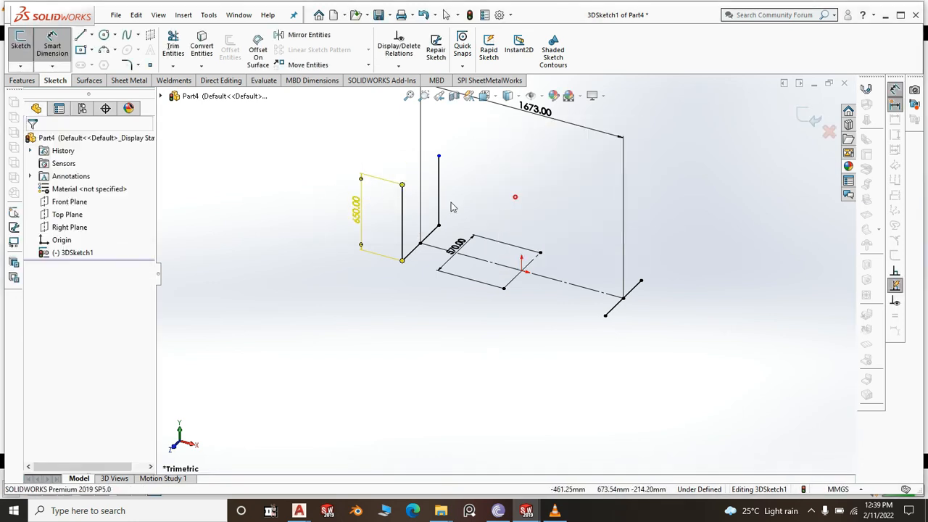
Make the two vertical posts on the negative-X cross line equal in length
click(403, 213)
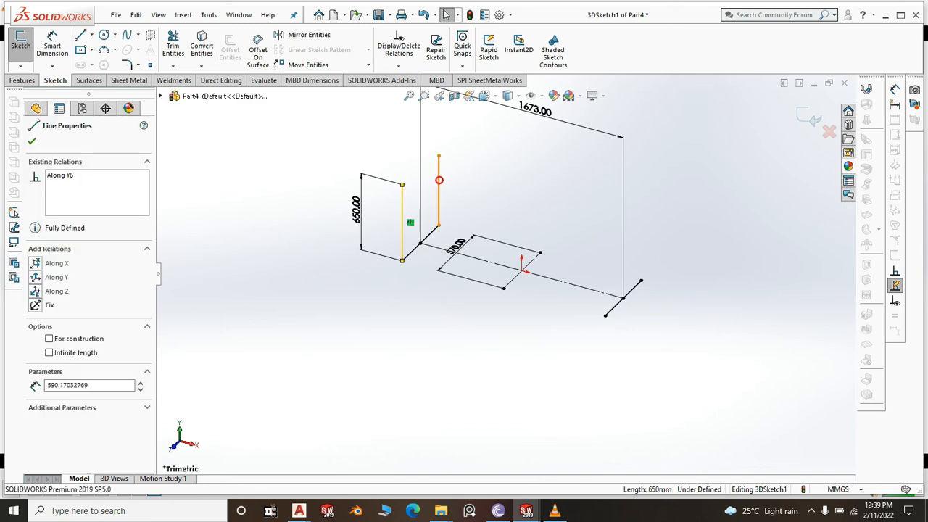
ctrl+click(439, 187)
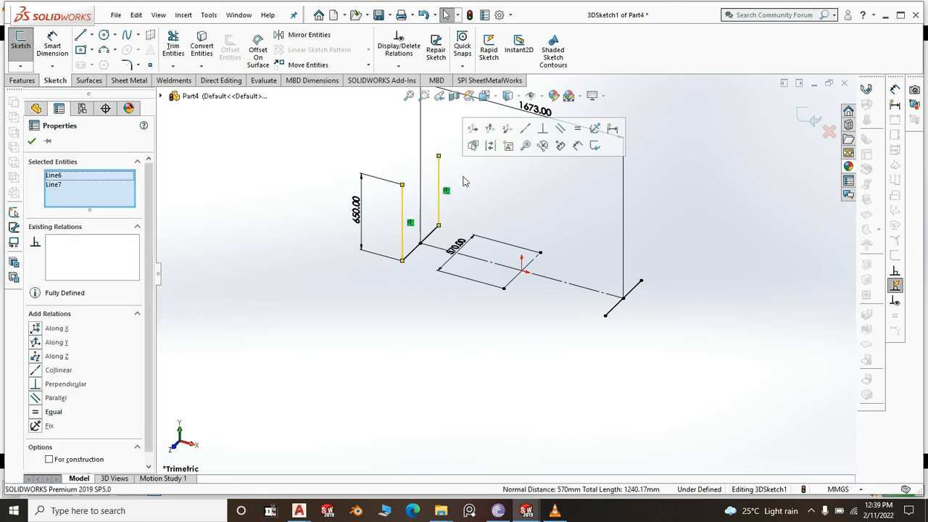
click(584, 134)
click(713, 216)
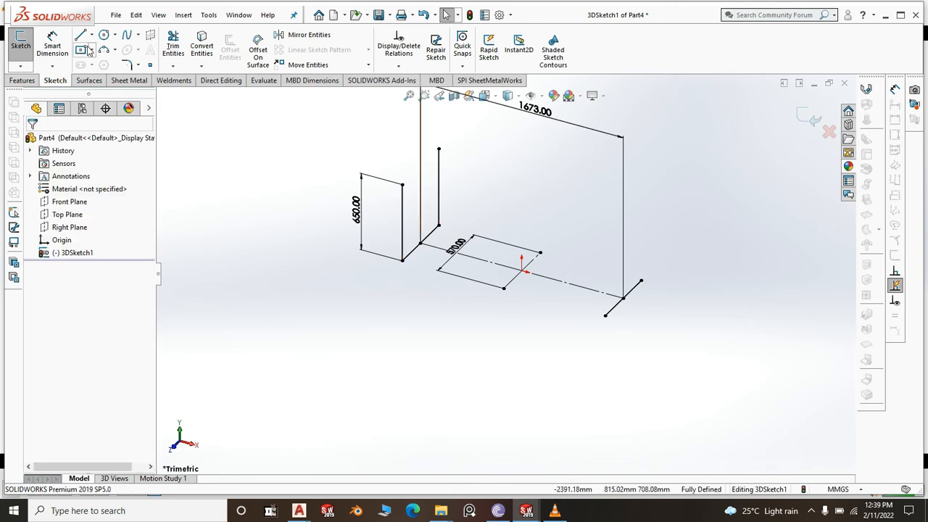
Sketch a vertical line about 660 mm long upward from the positive-Z endpoint of the positive-X cross line
click(605, 316)
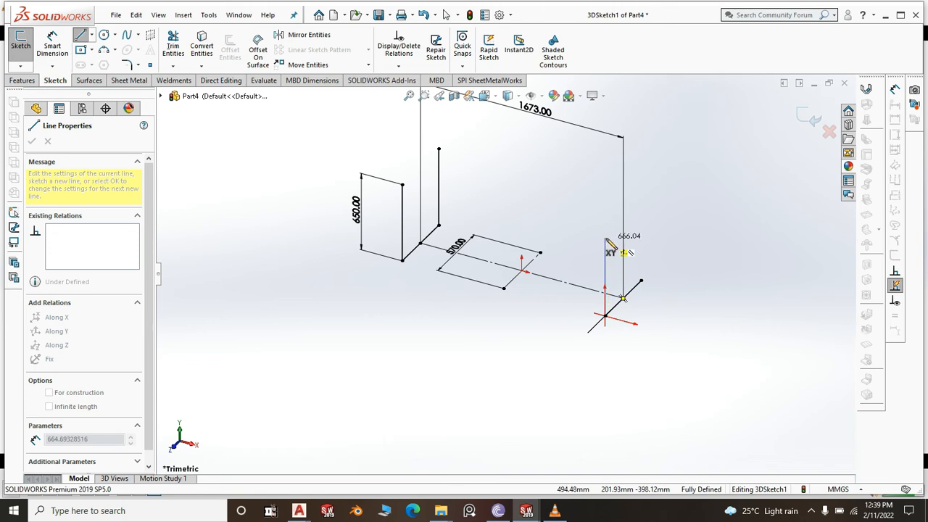
click(605, 239)
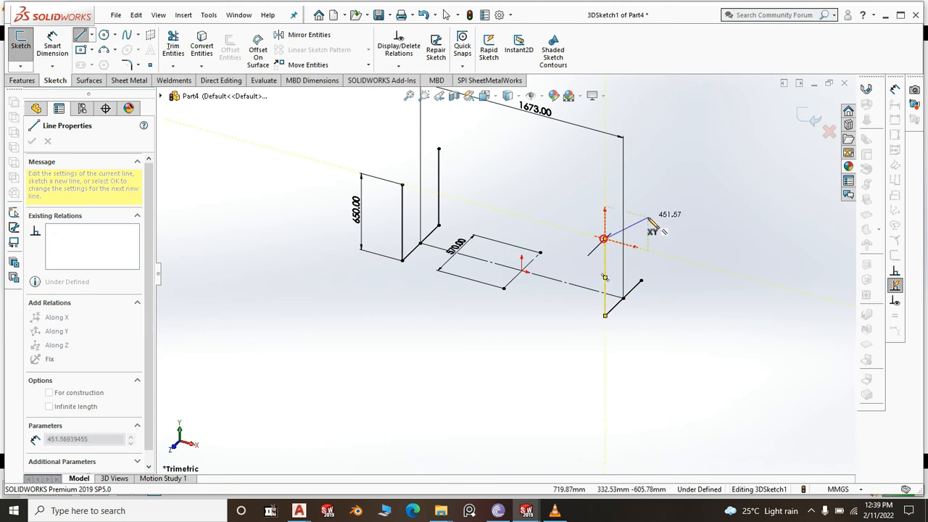
right_click(688, 190)
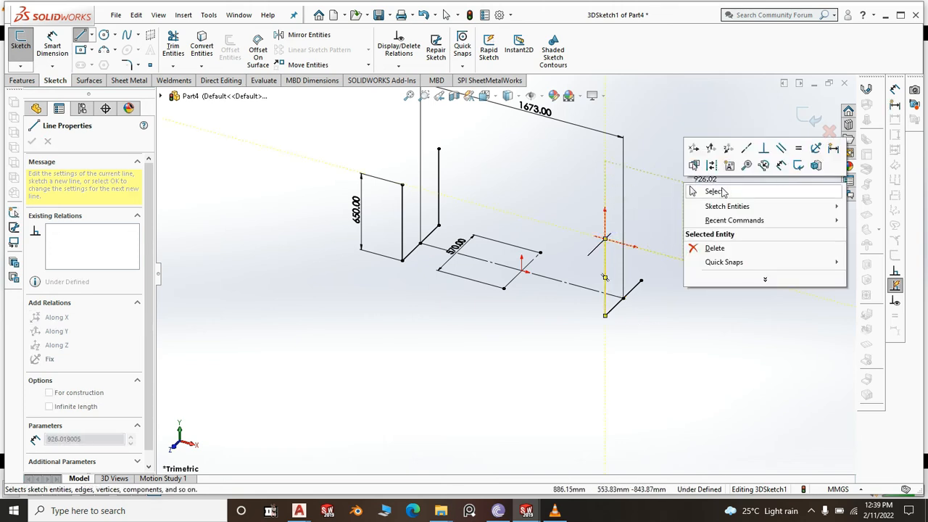
click(710, 191)
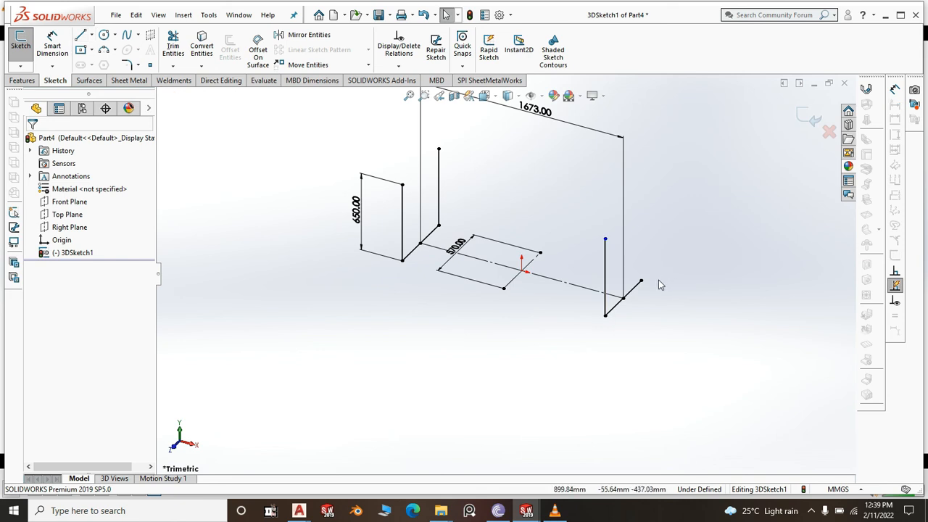
Sketch another vertical line along Y upward from the negative-Z endpoint of the positive-X cross line
key(space)
click(697, 264)
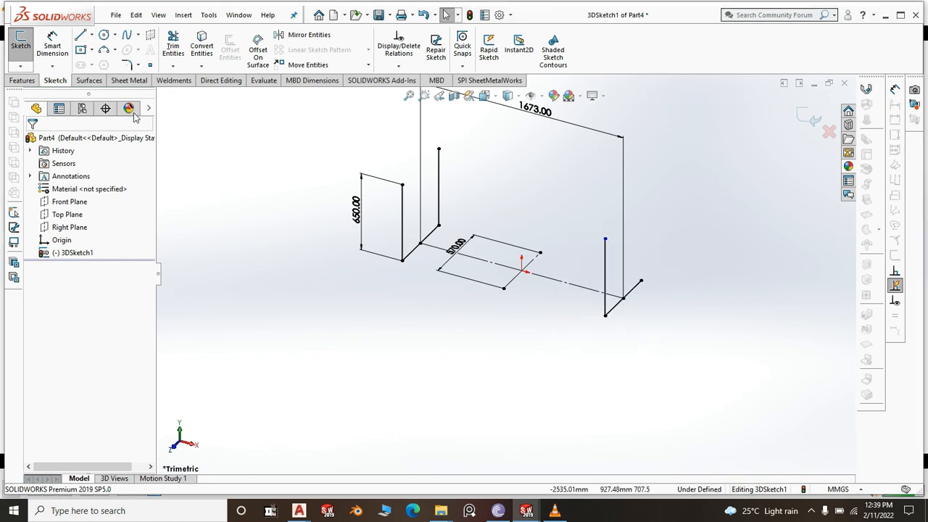
key(l)
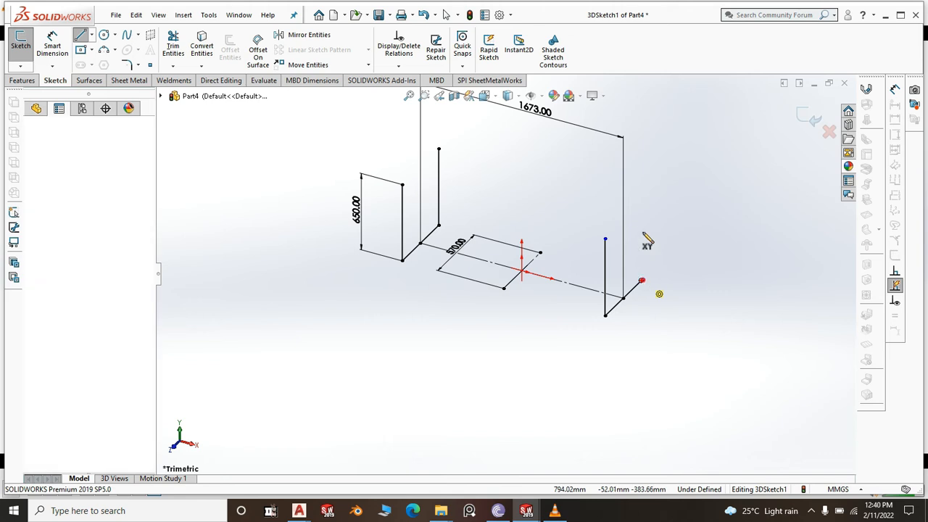
click(642, 282)
click(642, 219)
right_click(698, 181)
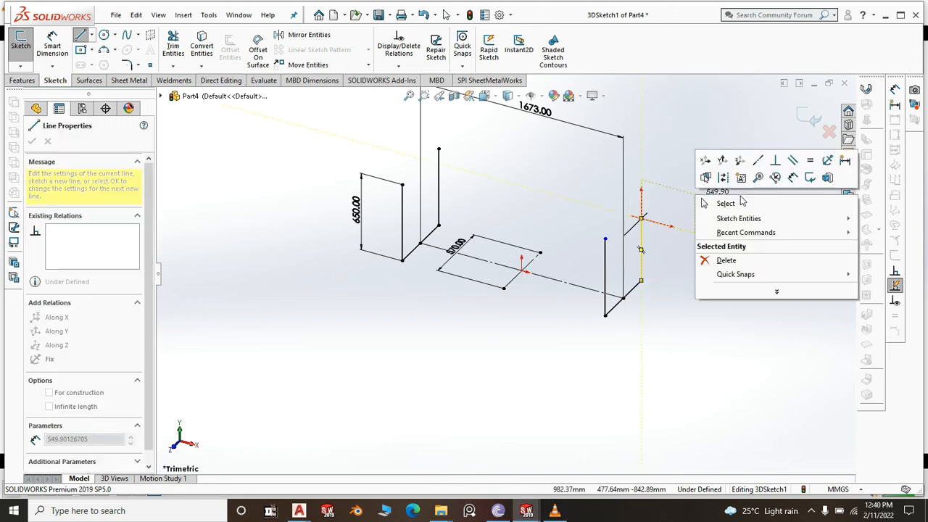
click(741, 202)
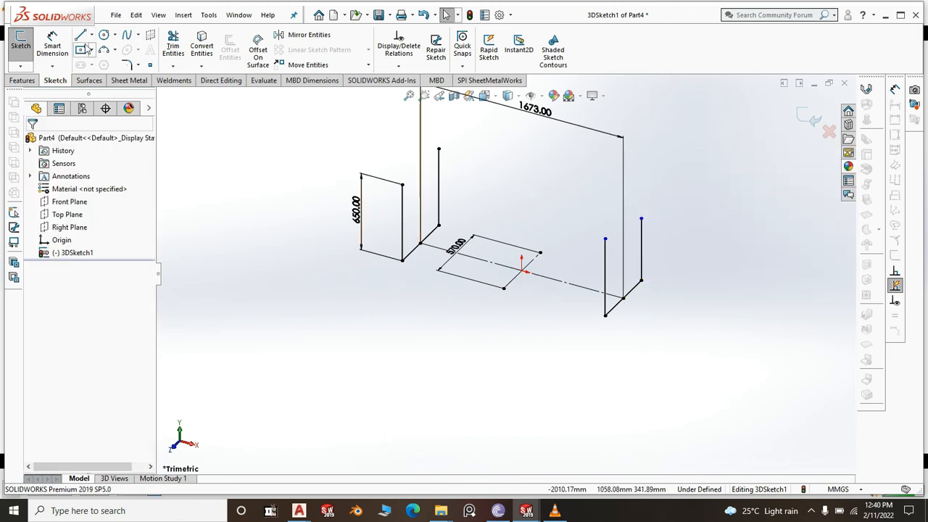
Make both posts on the positive-X cross line equal in length to the negative-Z post on the negative-X cross line
click(438, 190)
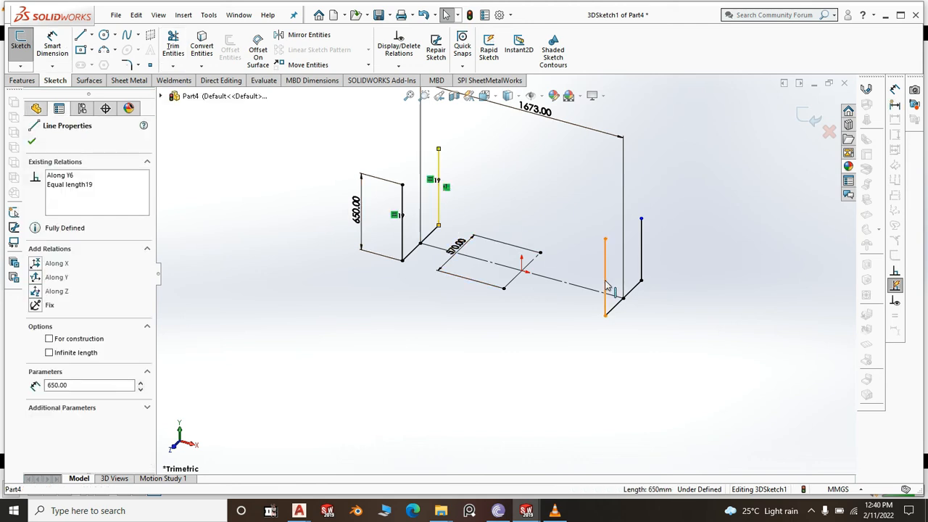
click(606, 282)
ctrl+click(606, 281)
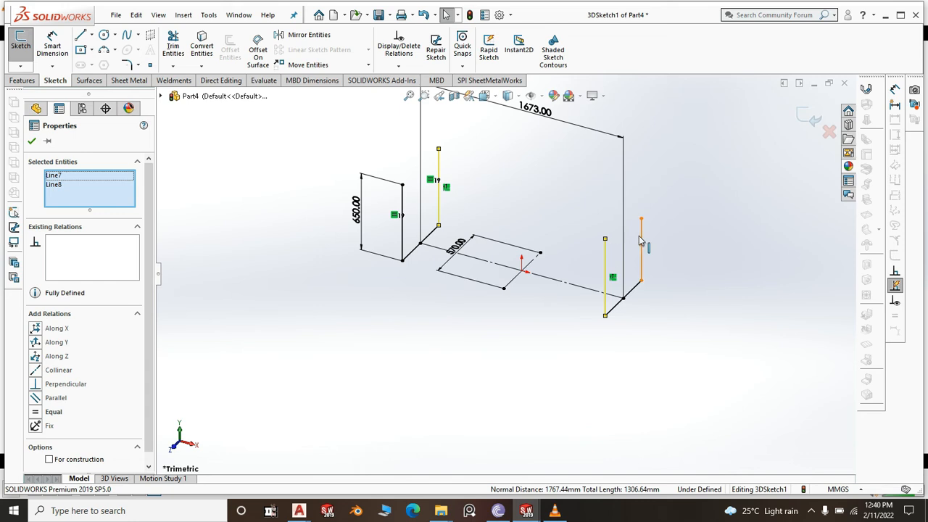
ctrl+click(642, 231)
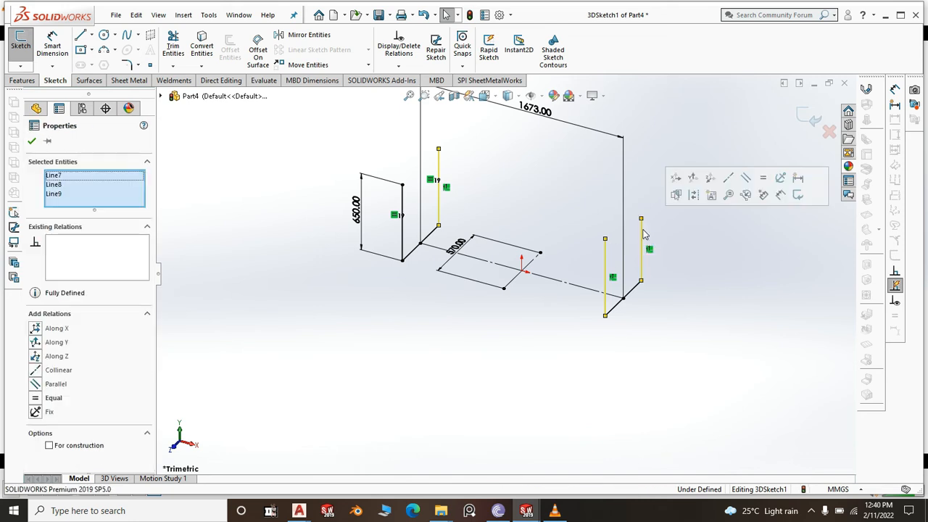
click(763, 180)
click(765, 307)
Sketch three connected rail lines above the posts' lower ends, from the negative-X positive-Z post around both negative-Z posts to the remaining post
mouse_move(764, 307)
middle_down()
mouse_move(316, 243)
mouse_move(327, 212)
middle_up()
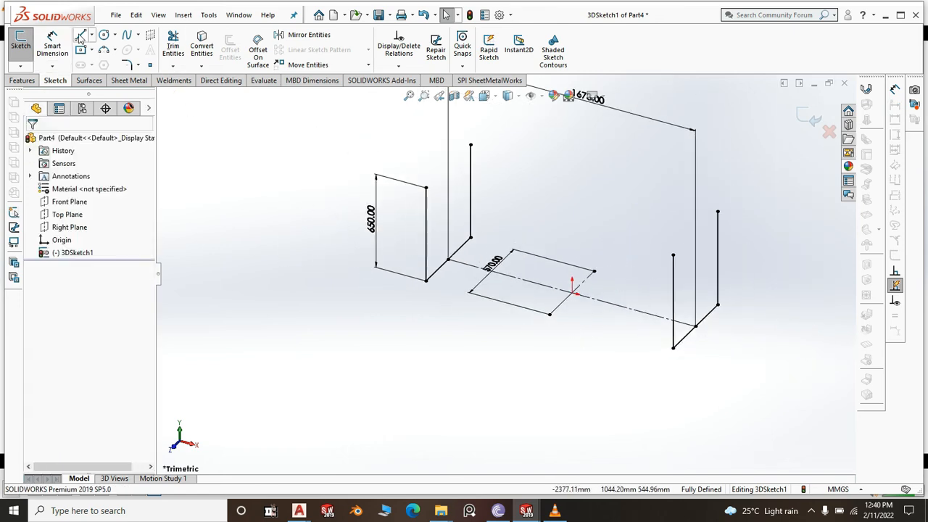
click(426, 252)
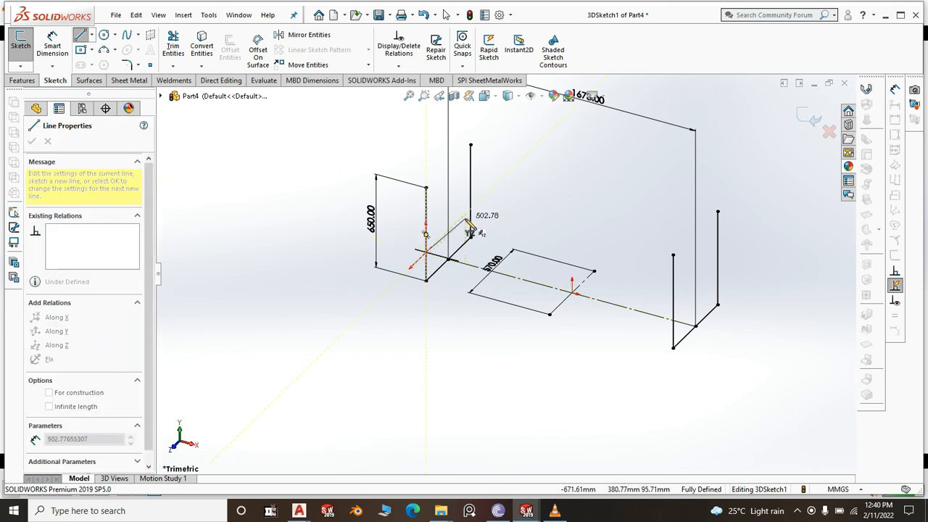
click(471, 211)
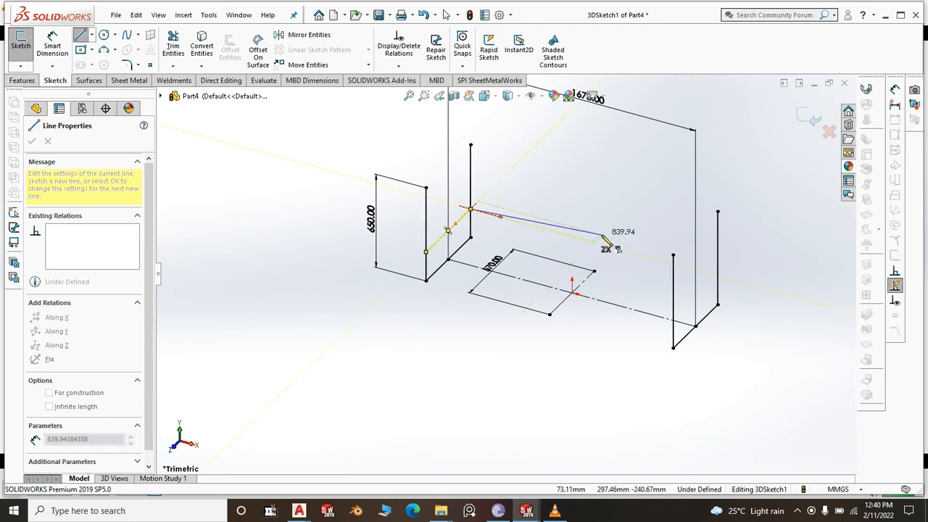
click(718, 276)
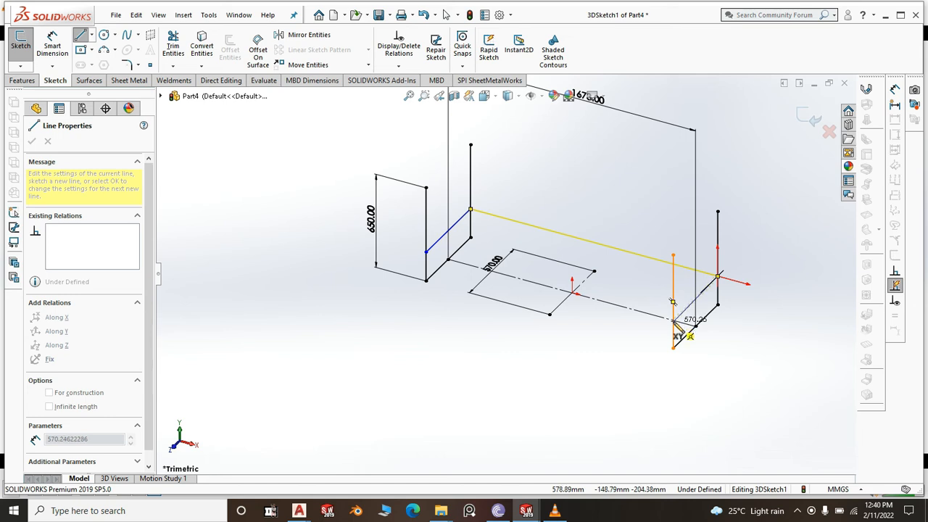
click(674, 319)
right_click(762, 328)
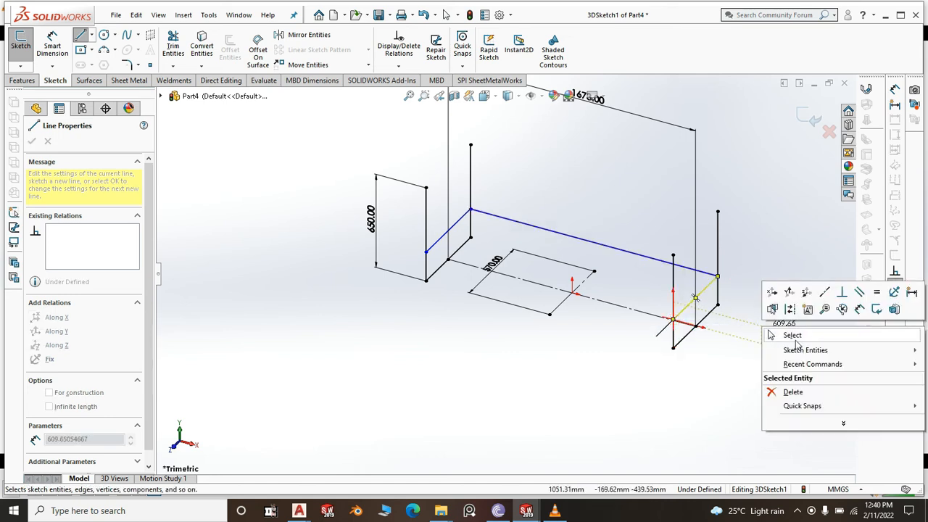
Finish the rail lines and convert the two end cross lines at the posts' lower ends to construction geometry
click(797, 337)
scroll(798, 338, down, 3)
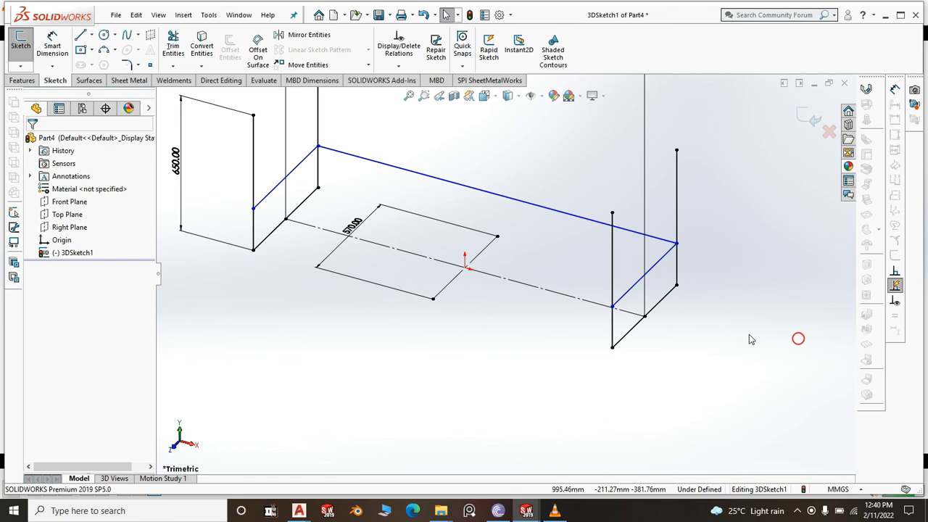
click(666, 302)
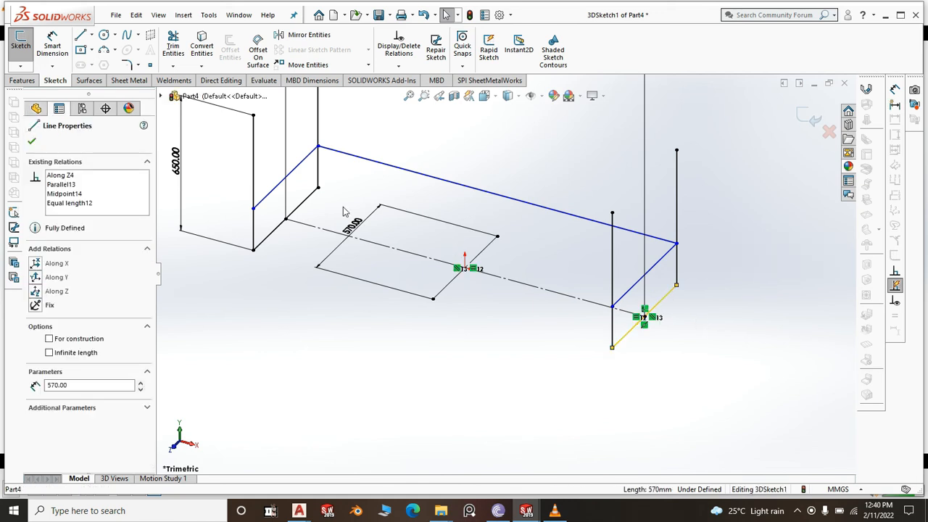
ctrl+click(300, 206)
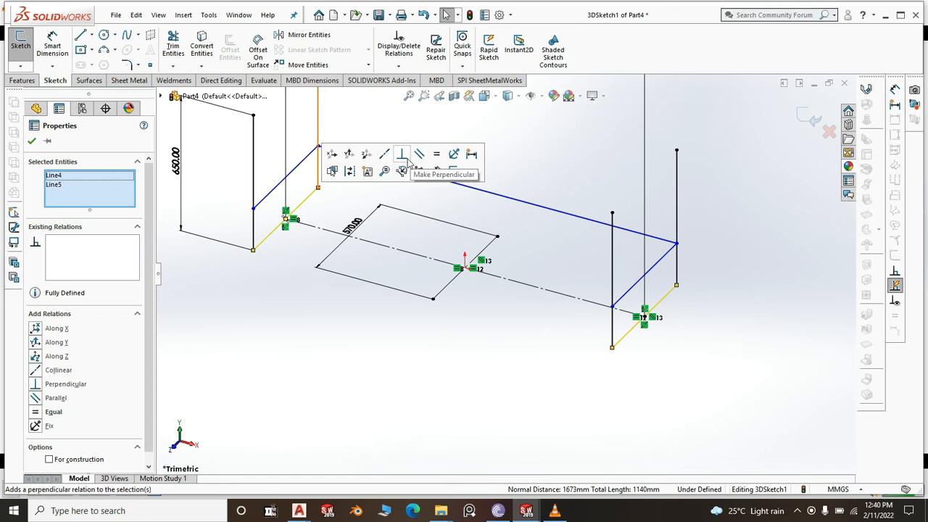
click(349, 174)
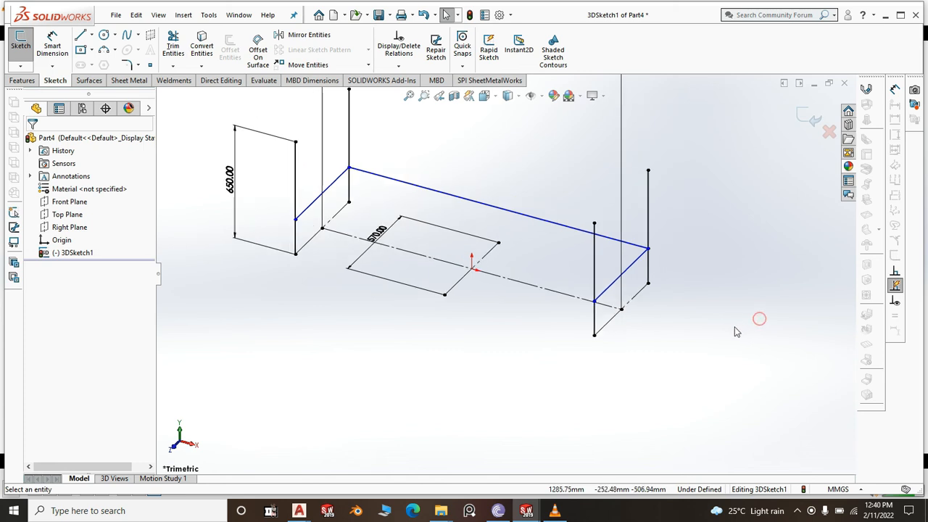
key(z)
key(z)
scroll(363, 225, down, 3)
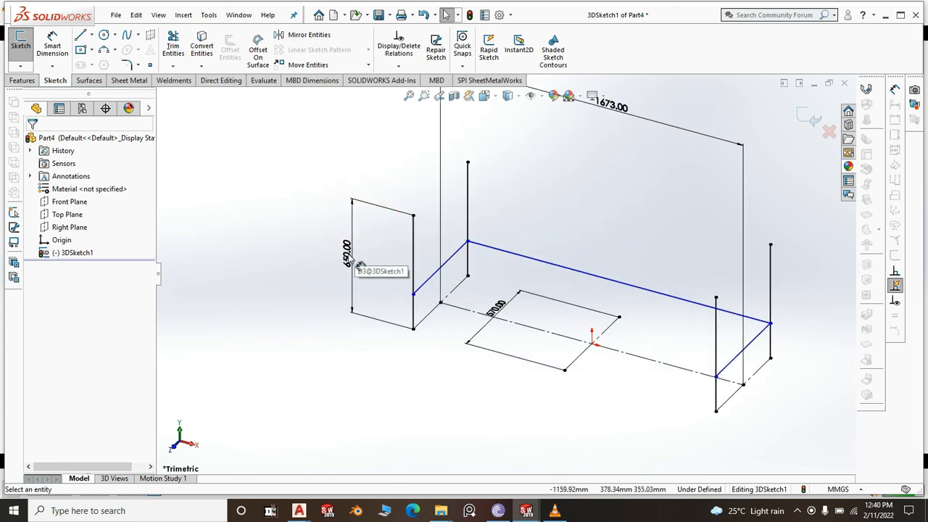
click(80, 35)
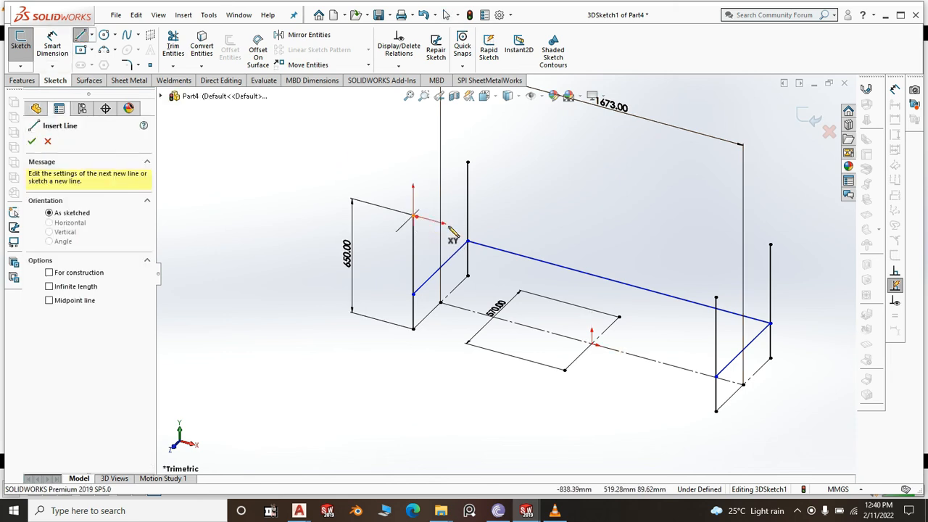
click(413, 216)
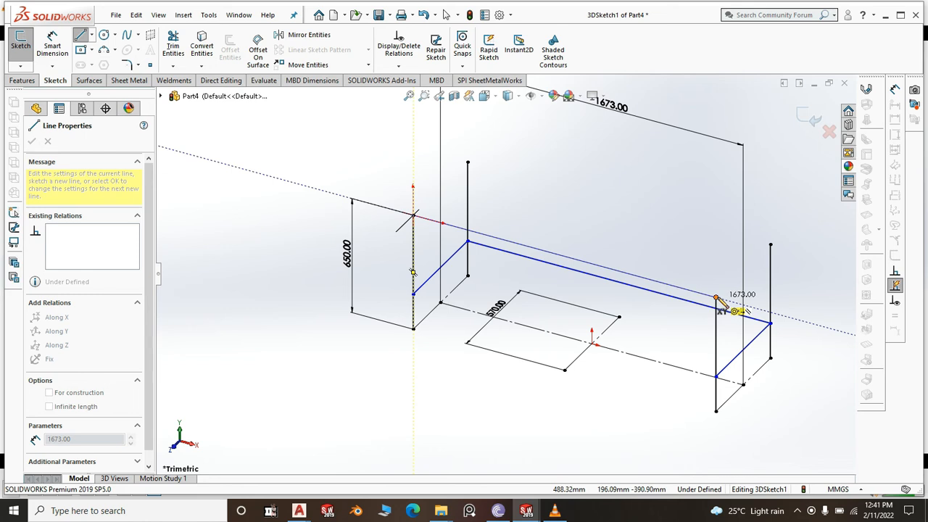
click(717, 298)
right_click(663, 212)
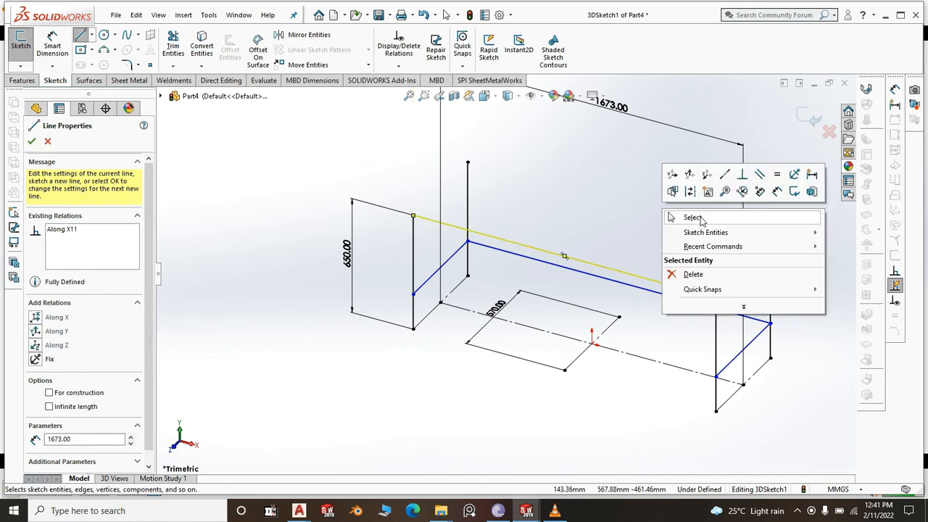
click(690, 278)
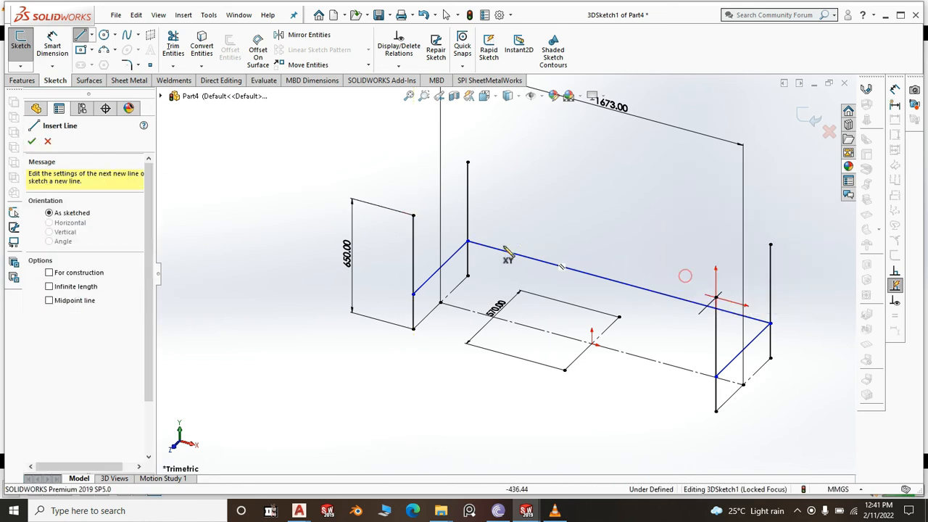
Set the post height dimension on the negative-X positive-Z post to 750 mm
double_click(346, 250)
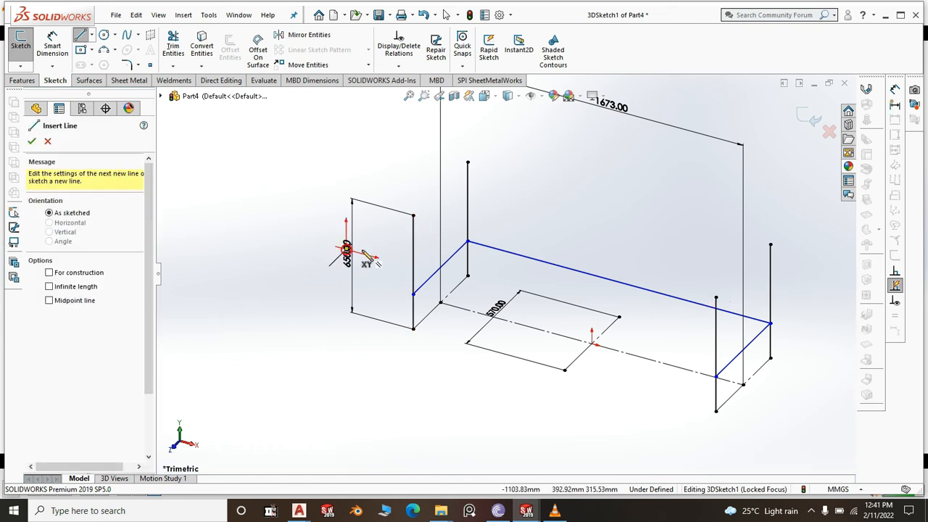
key(Escape)
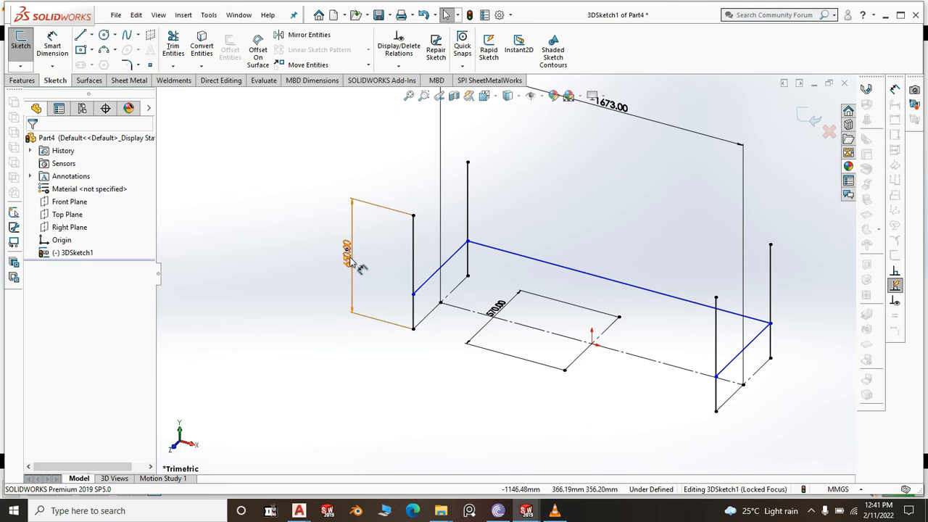
click(347, 255)
double_click(347, 257)
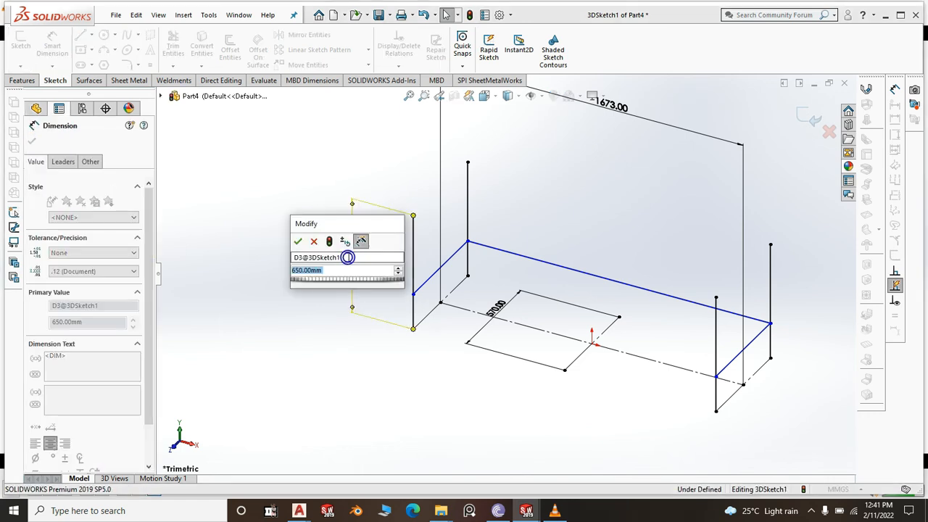
text(750)
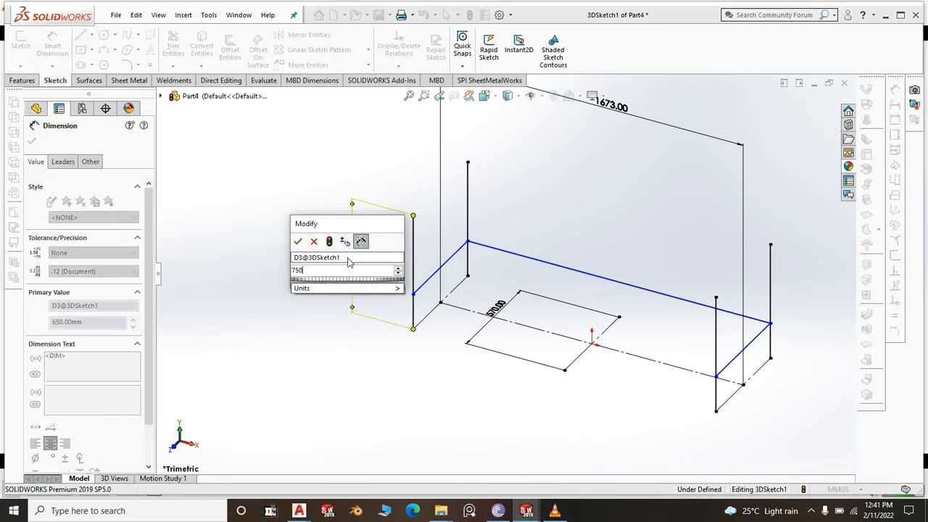
click(298, 243)
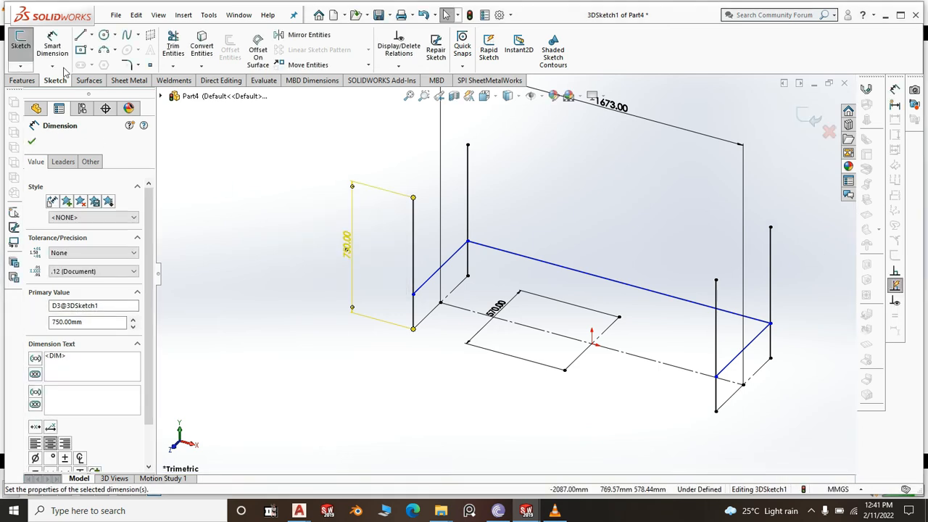
click(35, 142)
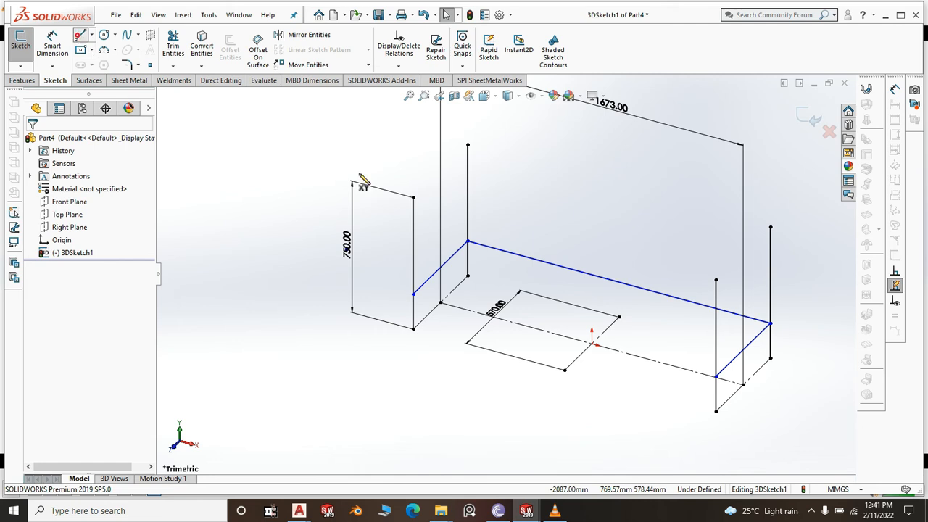
Sketch a rail line along X, about 1673 mm long, joining the two positive-Z posts a little below their upper ends
click(415, 233)
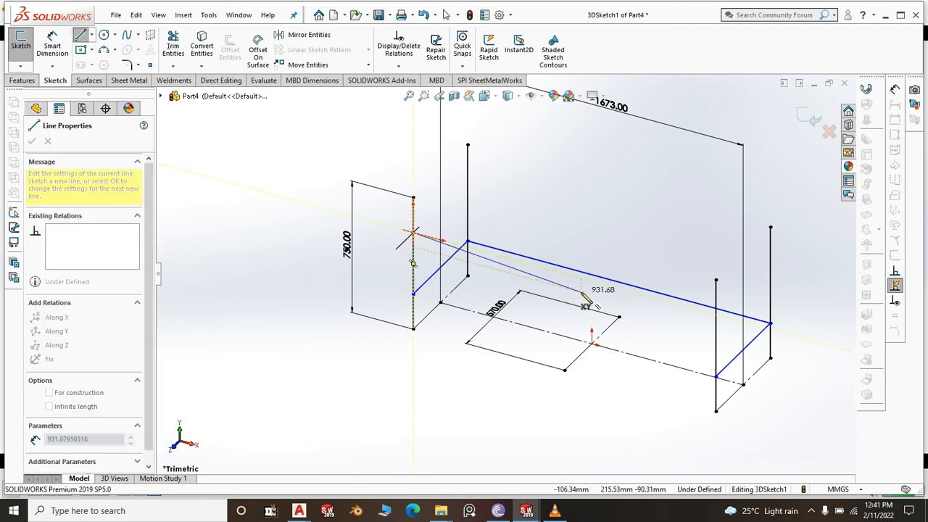
key(Tab)
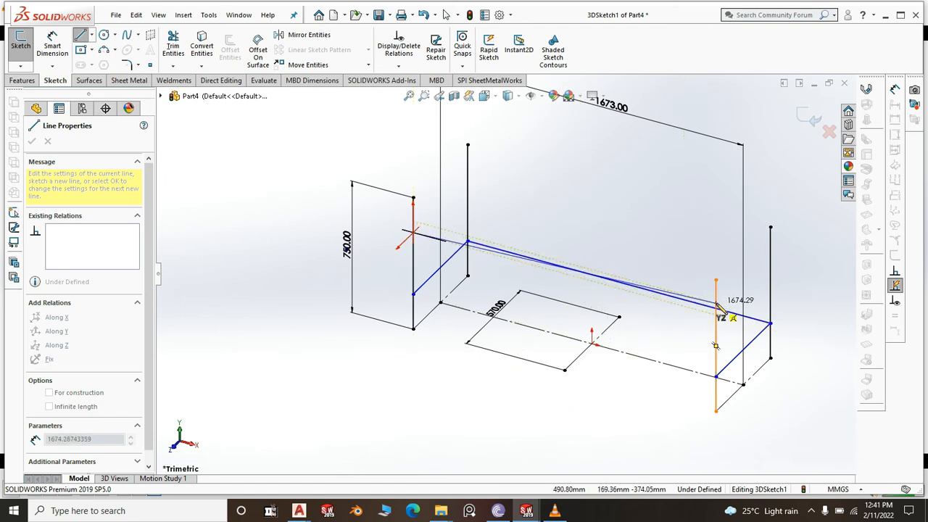
scroll(715, 328, up, 3)
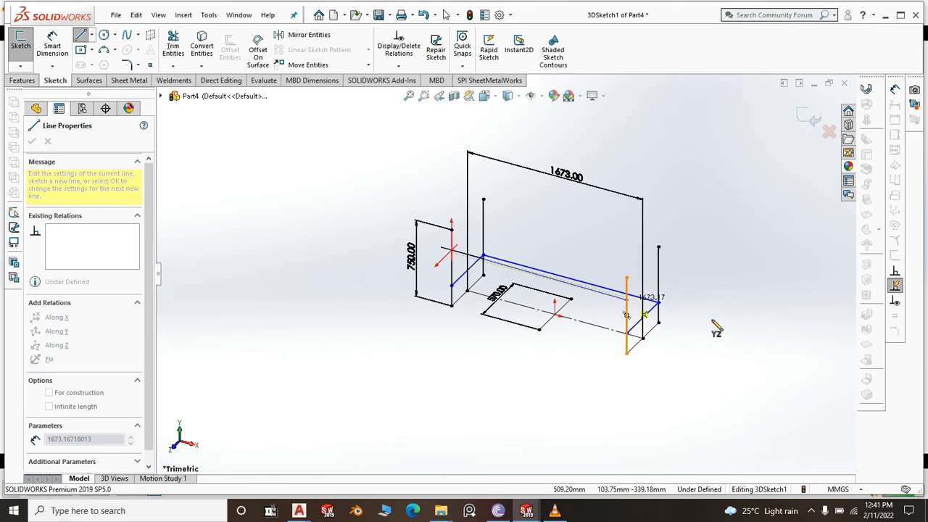
scroll(638, 280, down, 7)
scroll(562, 290, up, 5)
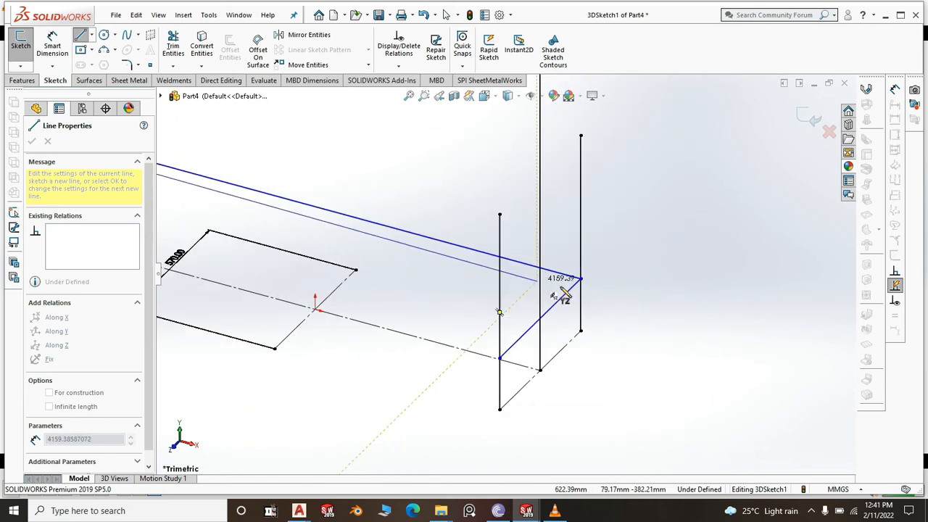
scroll(549, 280, down, 3)
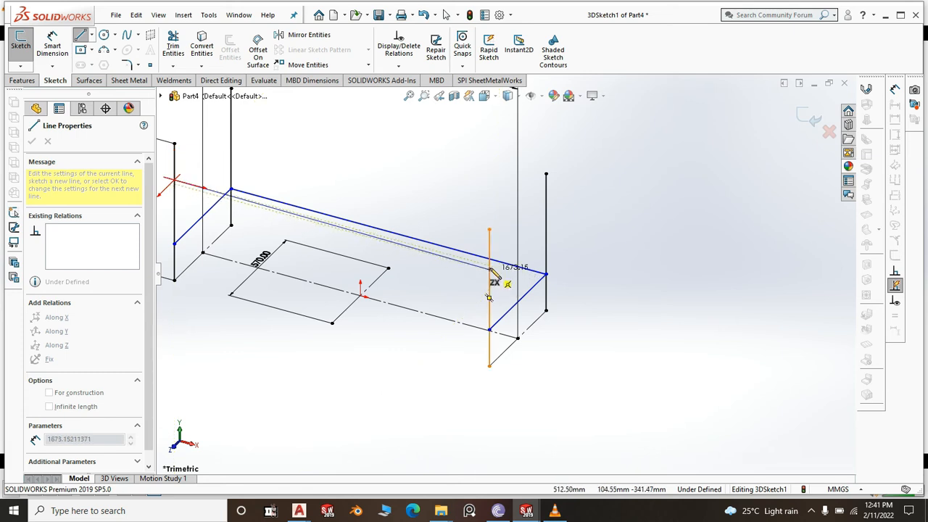
click(491, 267)
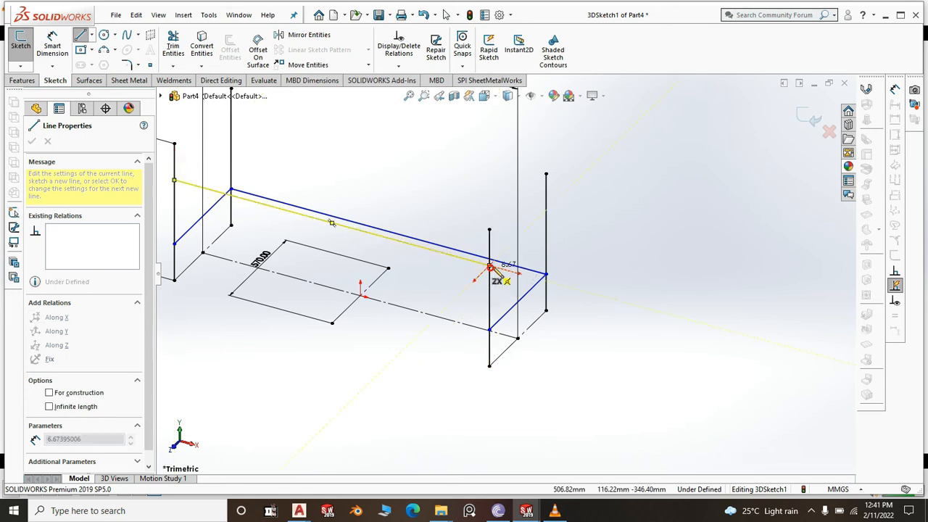
right_click(683, 272)
click(686, 269)
key(Escape)
scroll(428, 258, down, 3)
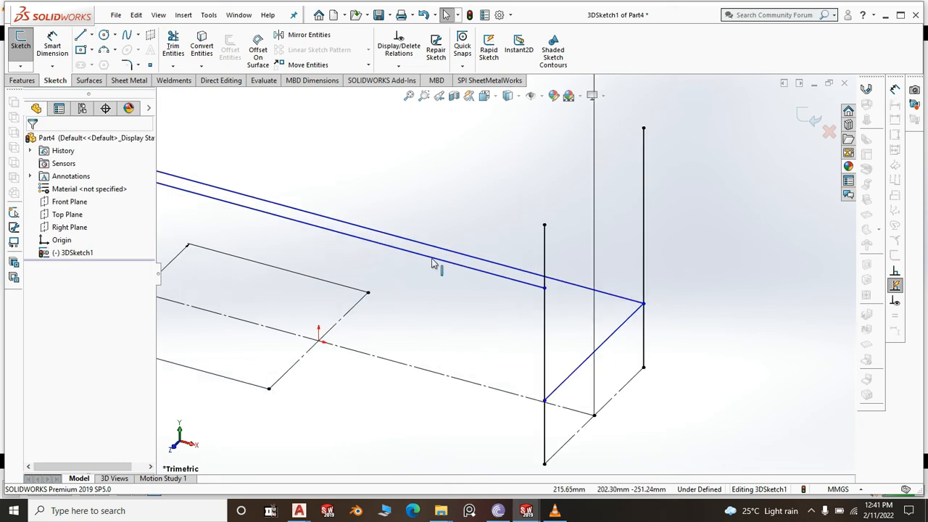
click(432, 260)
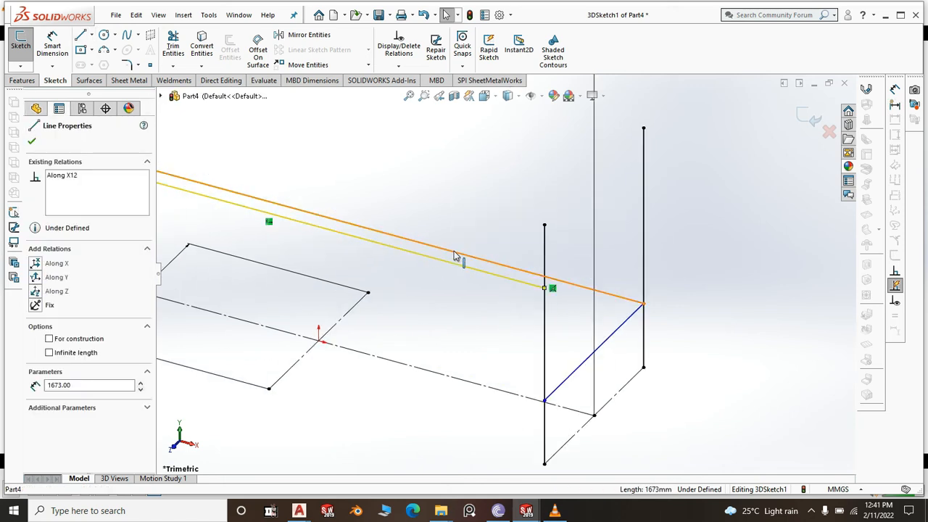
ctrl+click(454, 251)
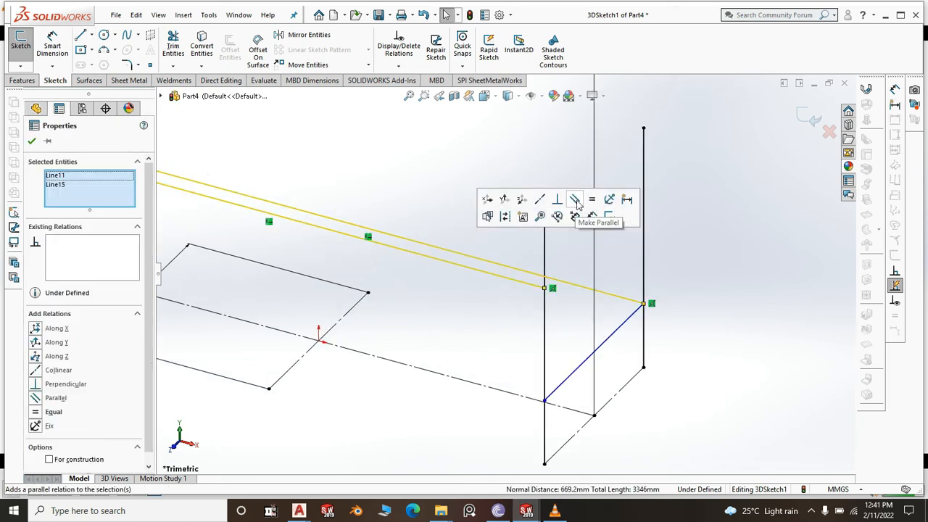
click(762, 312)
scroll(762, 319, up, 2)
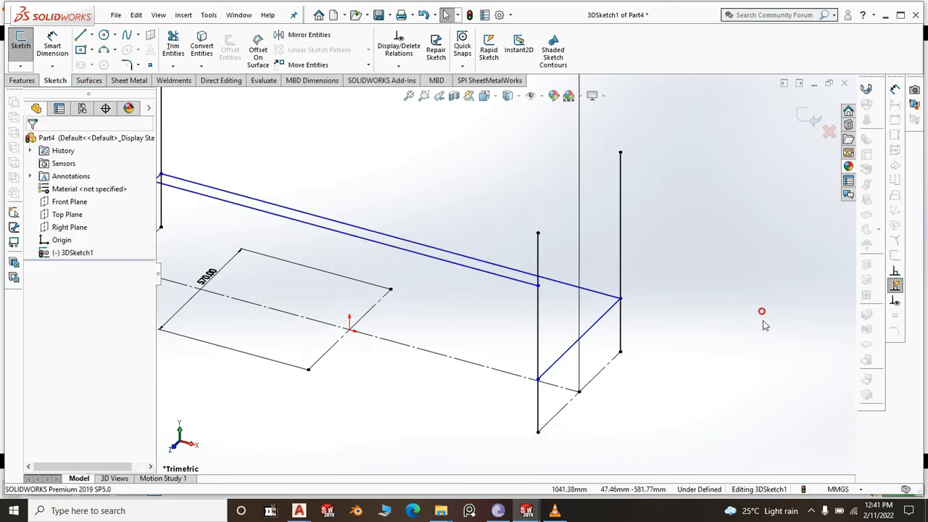
Dimension the positive-X end rail at 200 mm above the lower endpoint of the negative-Z post
scroll(377, 261, up, 3)
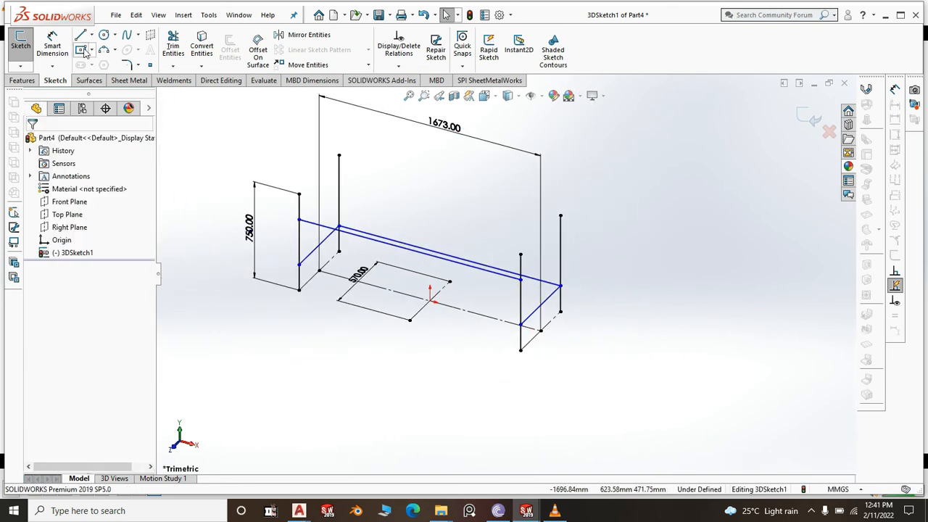
click(52, 43)
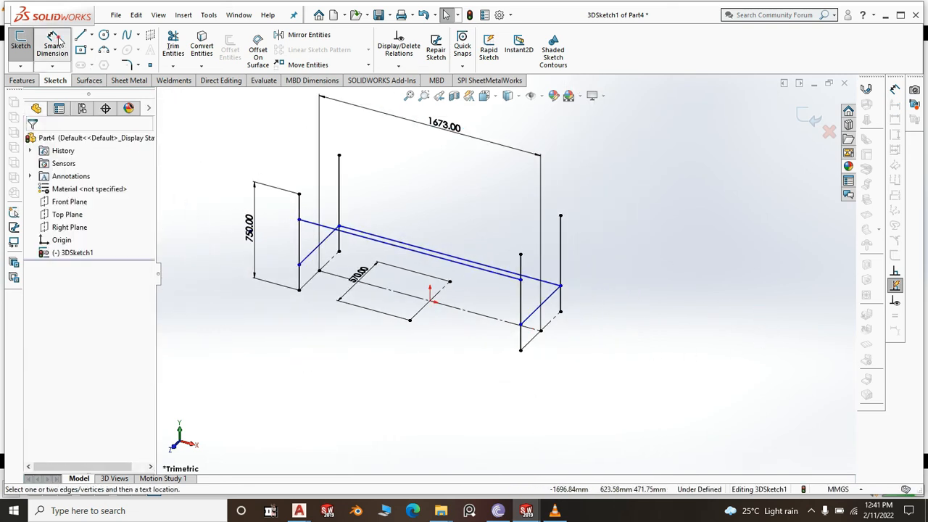
click(562, 312)
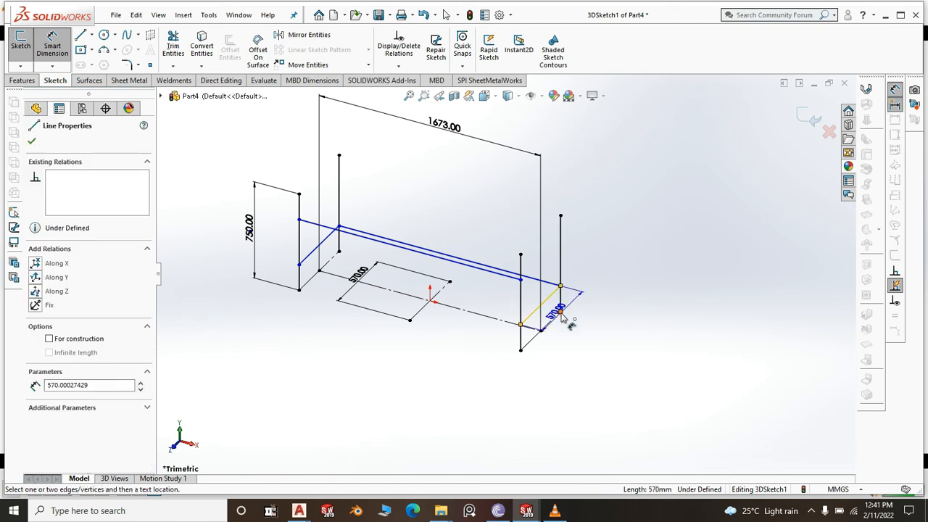
click(560, 312)
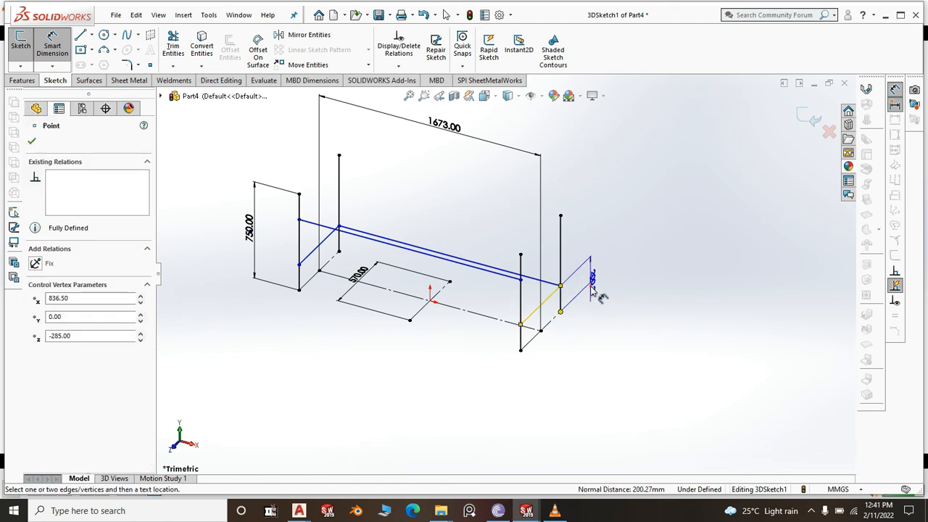
click(602, 297)
text(200)
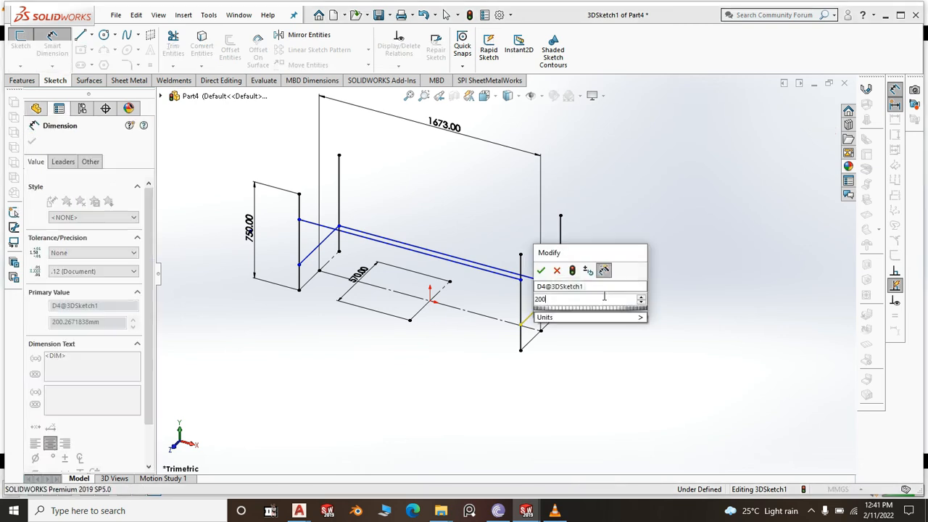
click(542, 271)
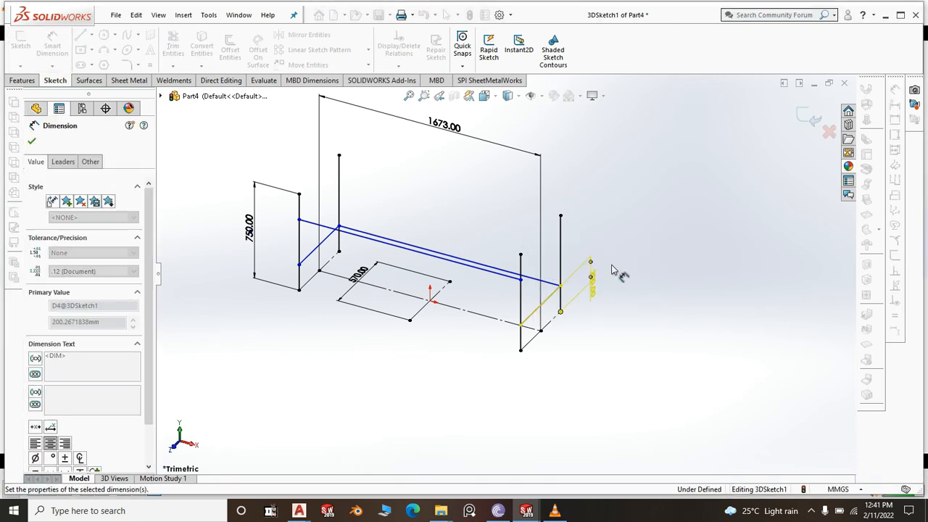
Dimension the negative-X end rail at 200 mm above the construction cross line joining the lower ends of its two posts
scroll(552, 292, down, 3)
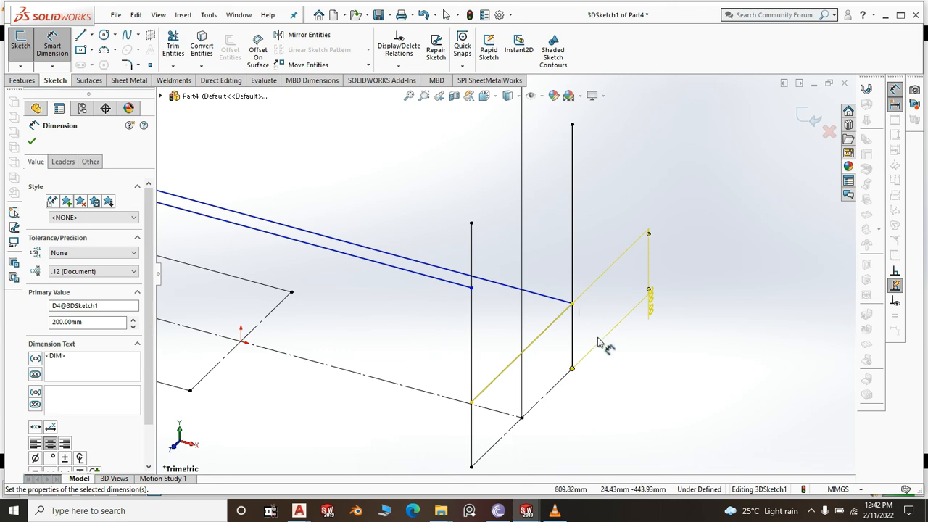
scroll(680, 346, up, 2)
scroll(680, 347, up, 2)
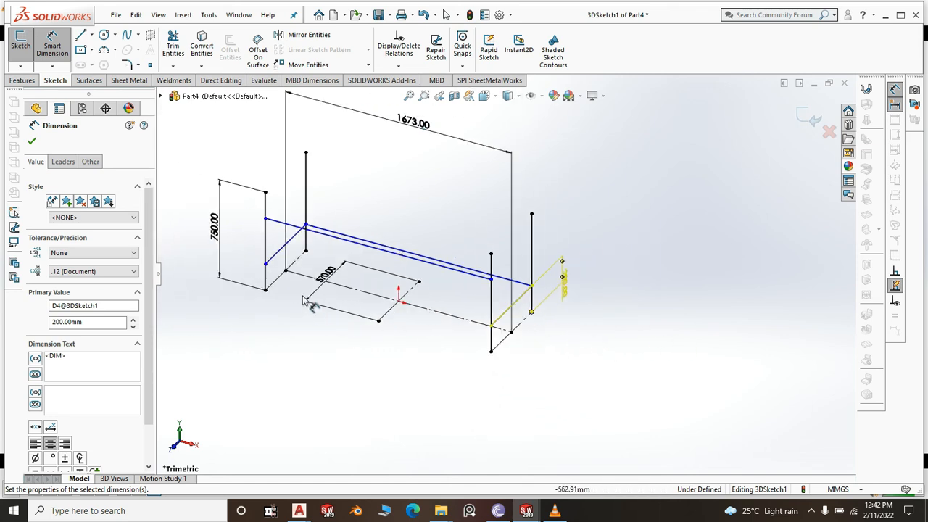
scroll(290, 267, down, 2)
click(290, 259)
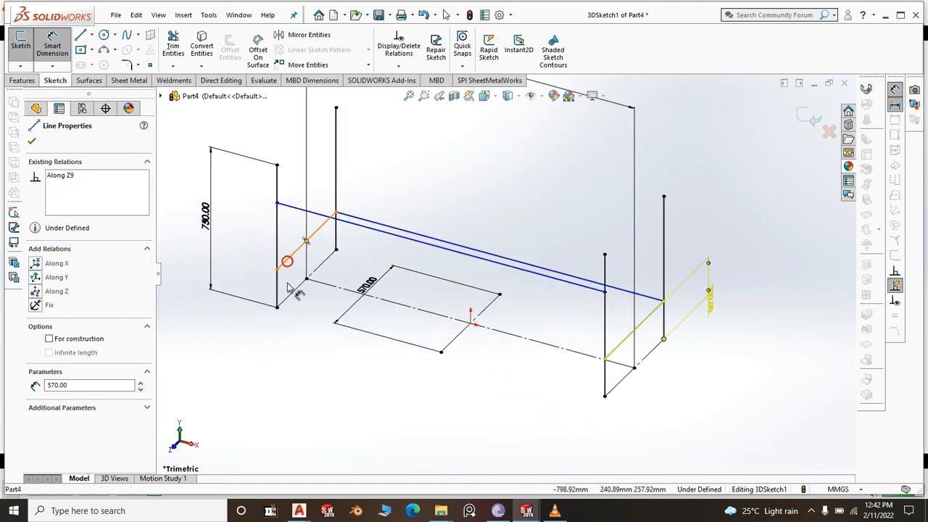
click(286, 301)
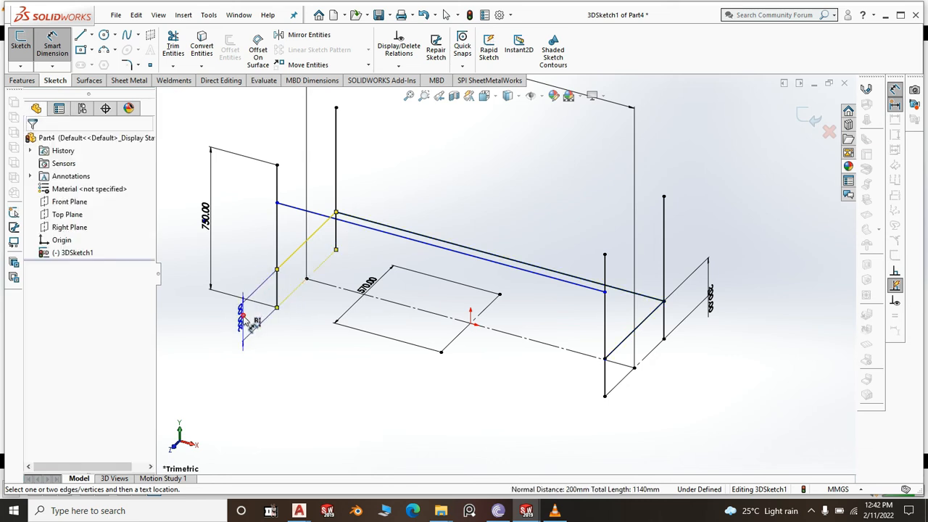
click(244, 317)
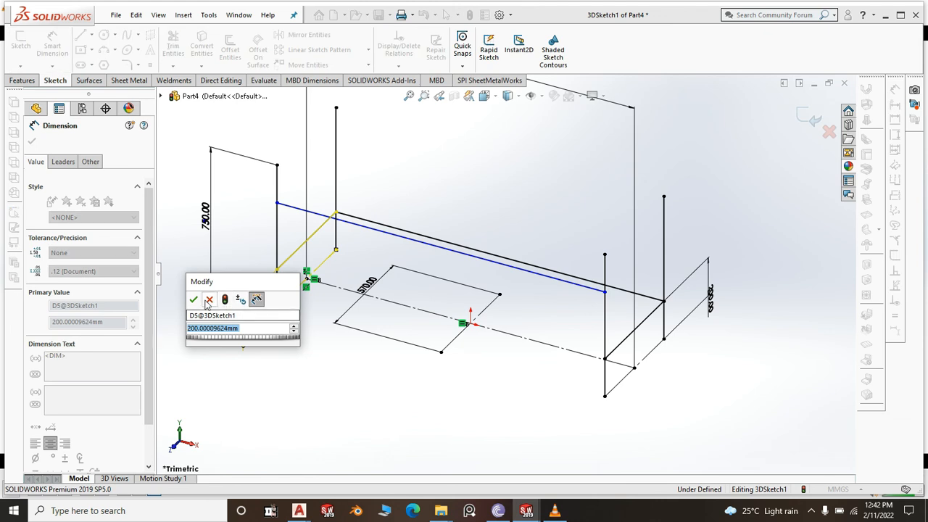
click(195, 300)
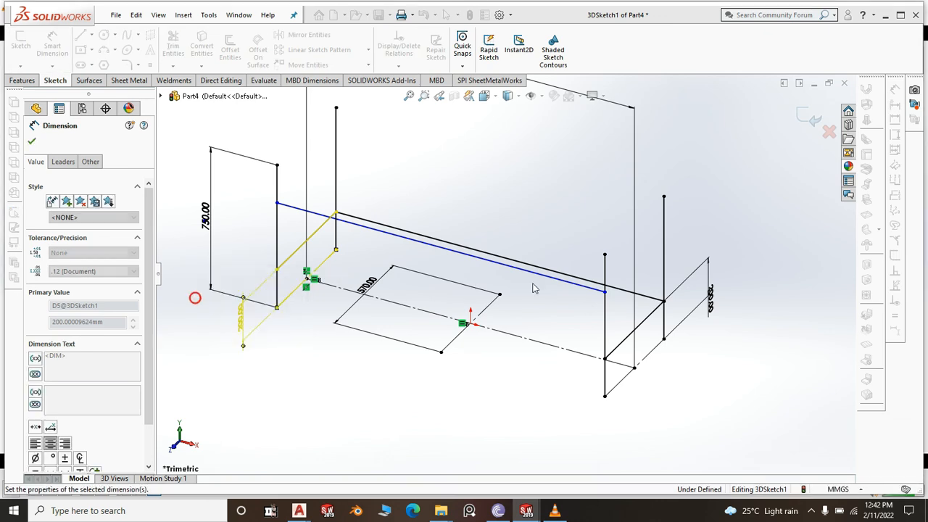
click(546, 345)
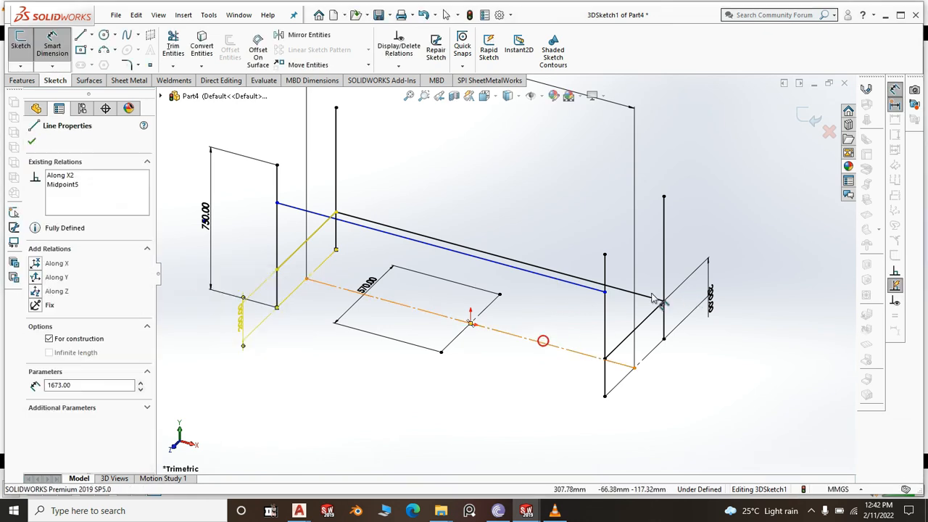
click(644, 297)
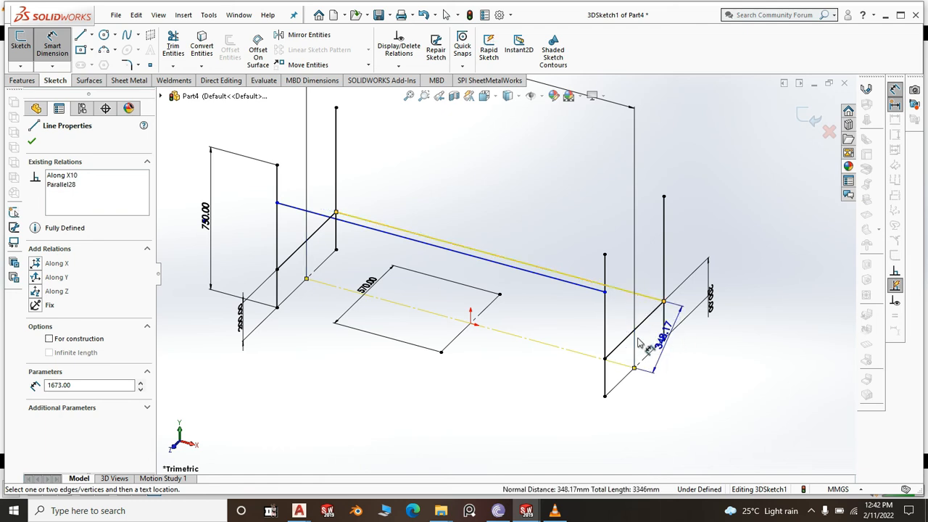
key(Escape)
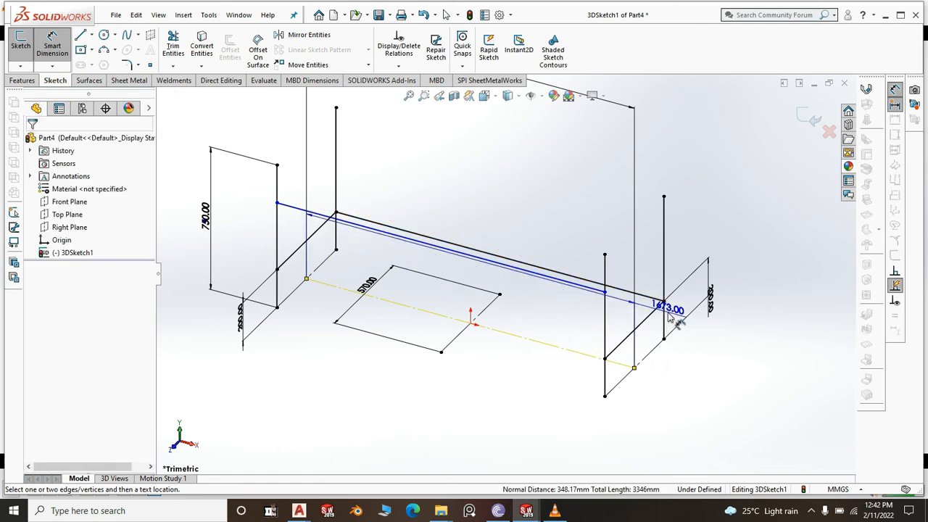
key(Escape)
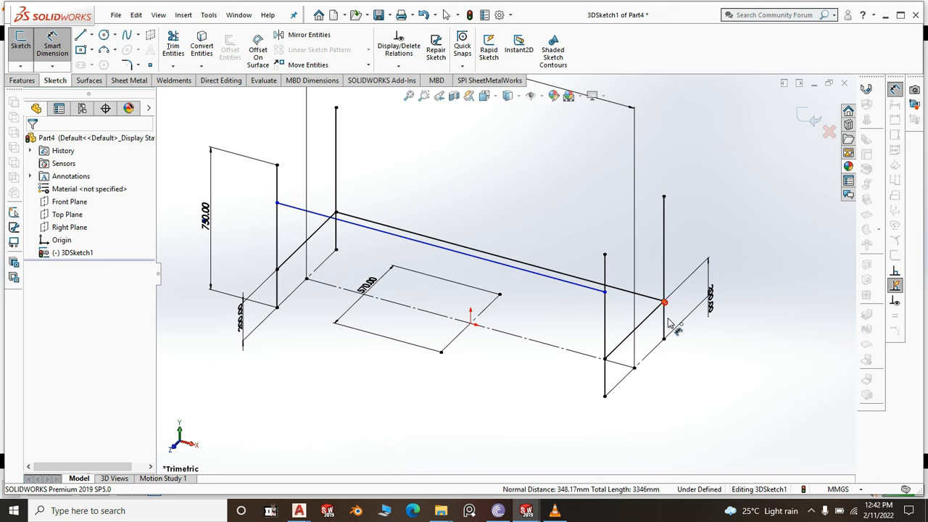
click(665, 340)
click(664, 301)
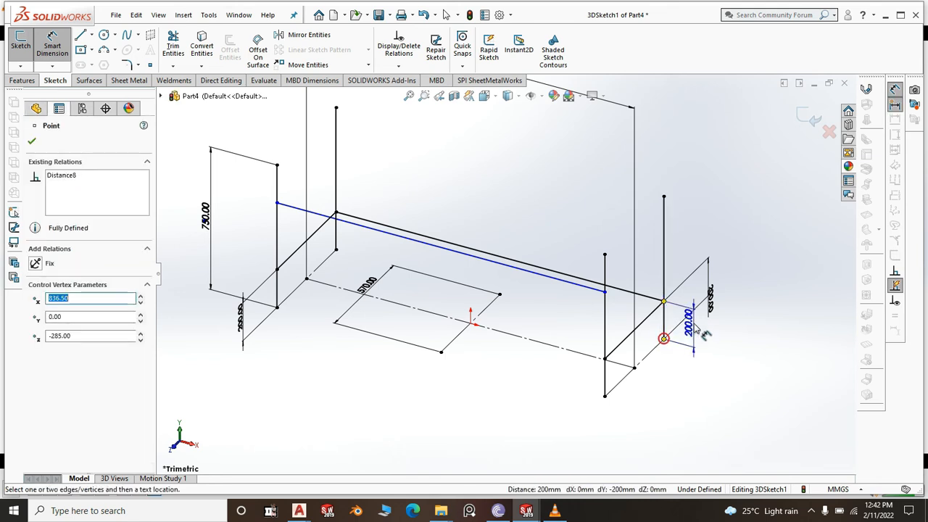
key(Escape)
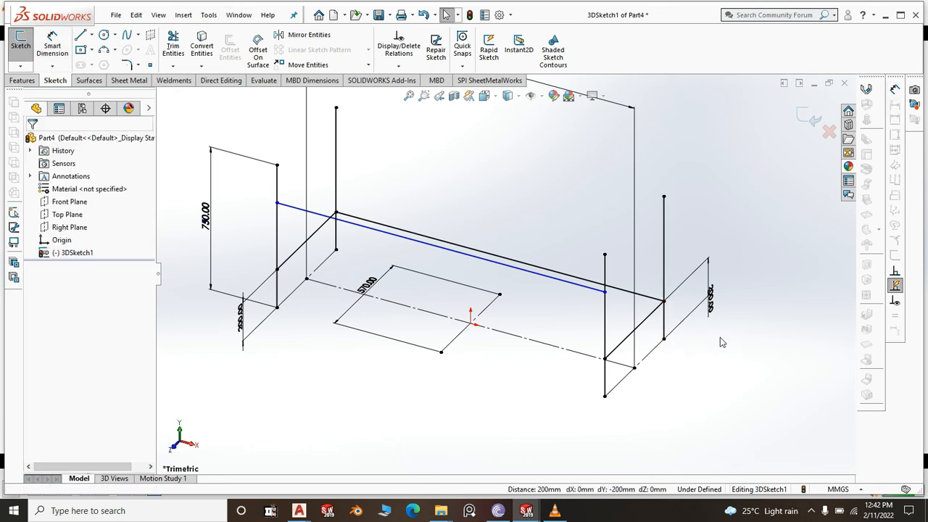
Dimension the positive-Z long rail at 650 mm above the lower endpoint of the positive-X positive-Z post
click(562, 285)
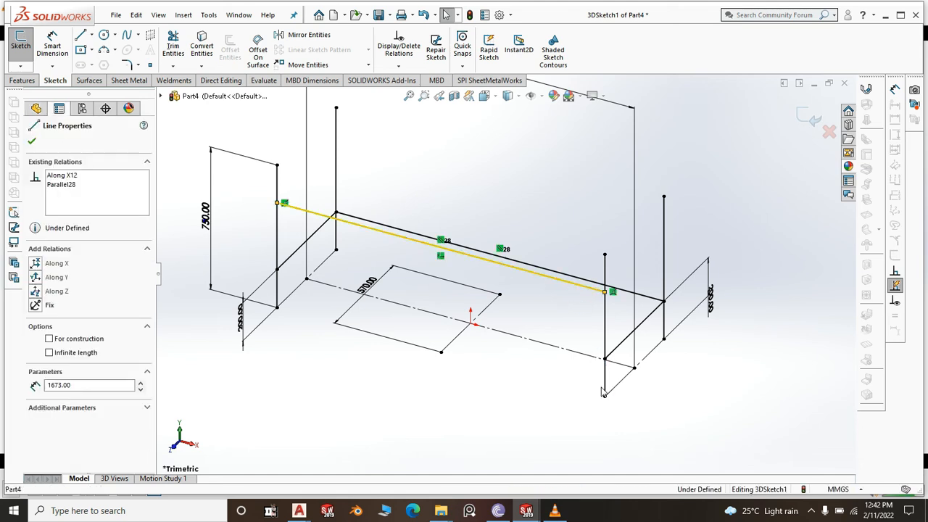
click(53, 45)
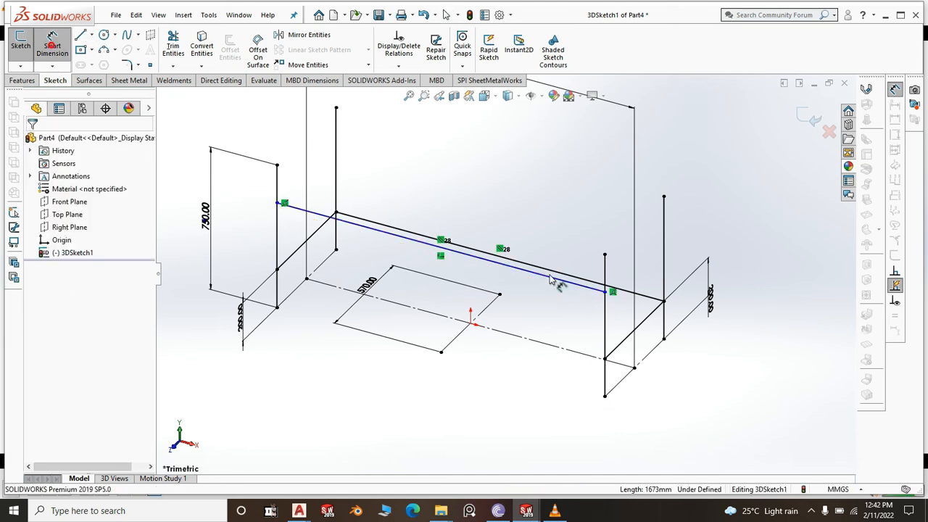
click(580, 292)
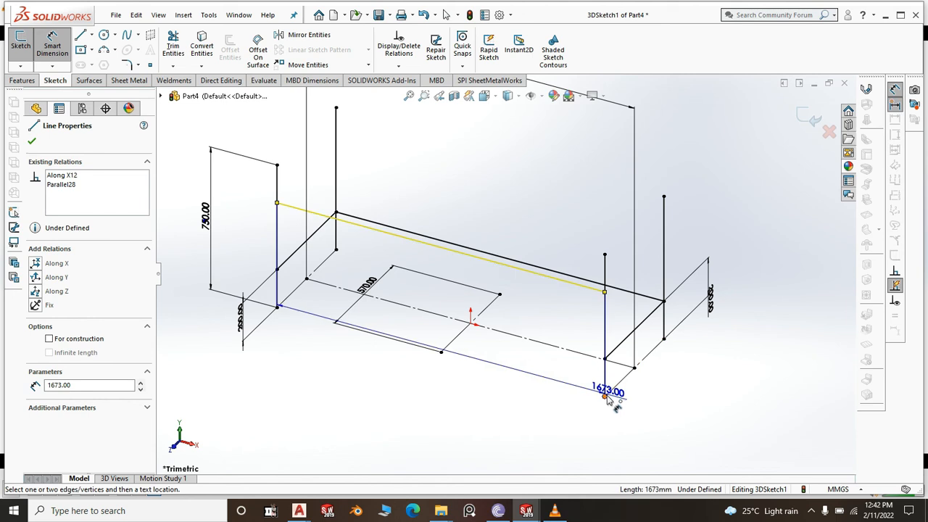
click(606, 395)
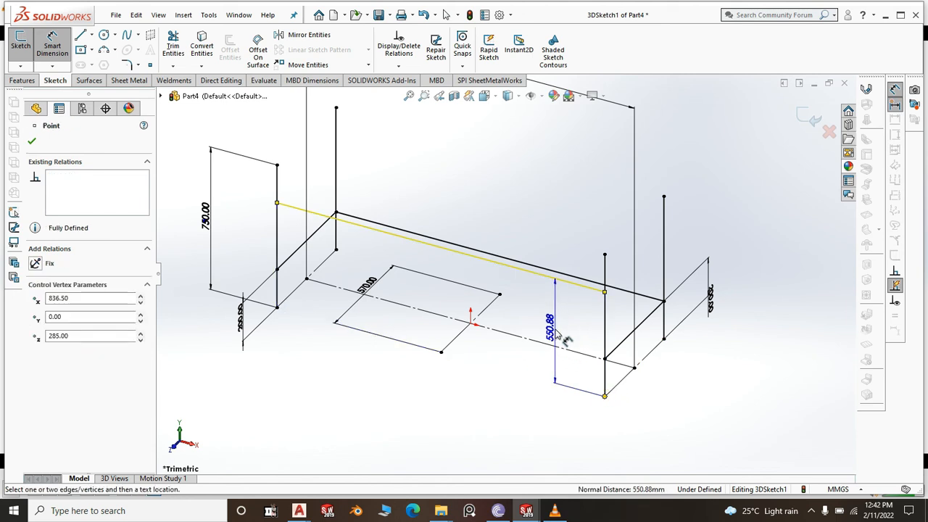
click(553, 327)
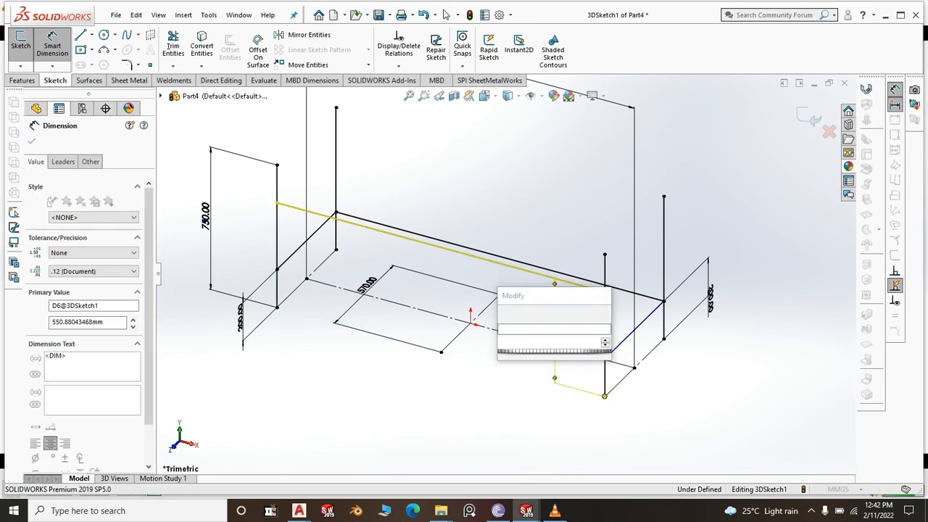
text(650)
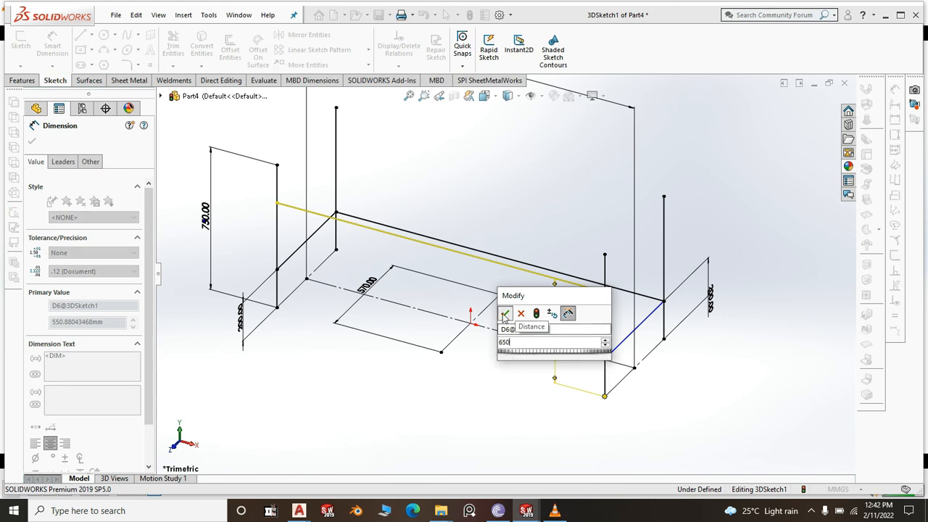
click(505, 313)
scroll(559, 332, up, 1)
scroll(573, 327, up, 2)
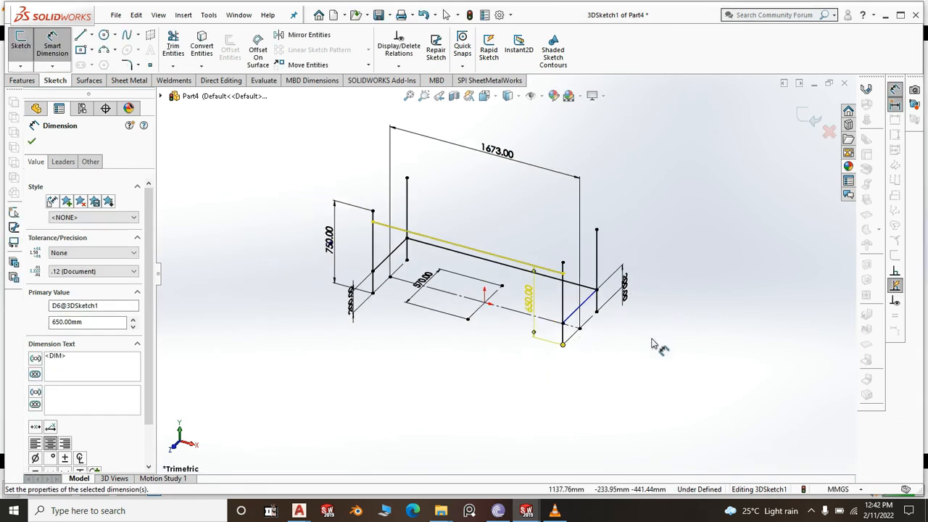
End dimensioning, exit the finished 3D sketch and clear its selection
key(Escape)
click(805, 118)
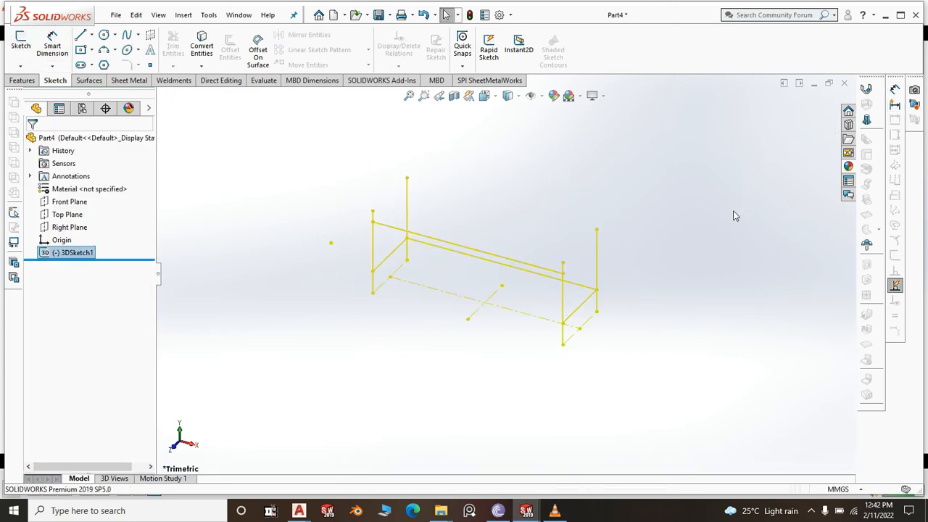
click(742, 247)
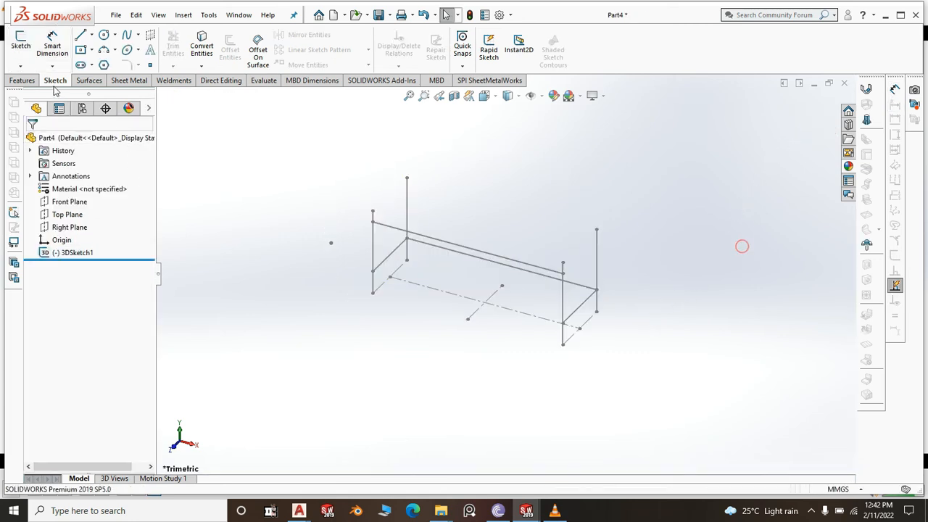
Set up a weldment structural member with the iso standard, configured pipe profile and size 33.7 x 4.0
click(167, 81)
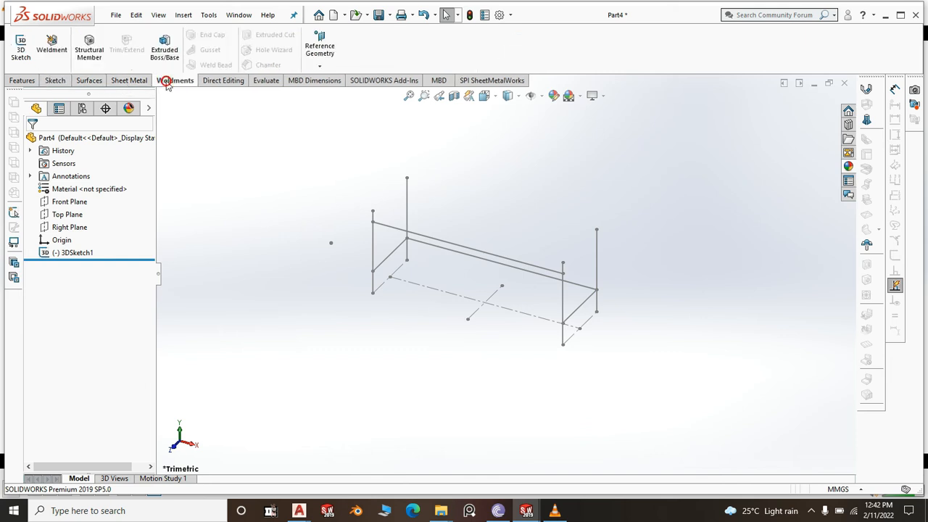
click(90, 47)
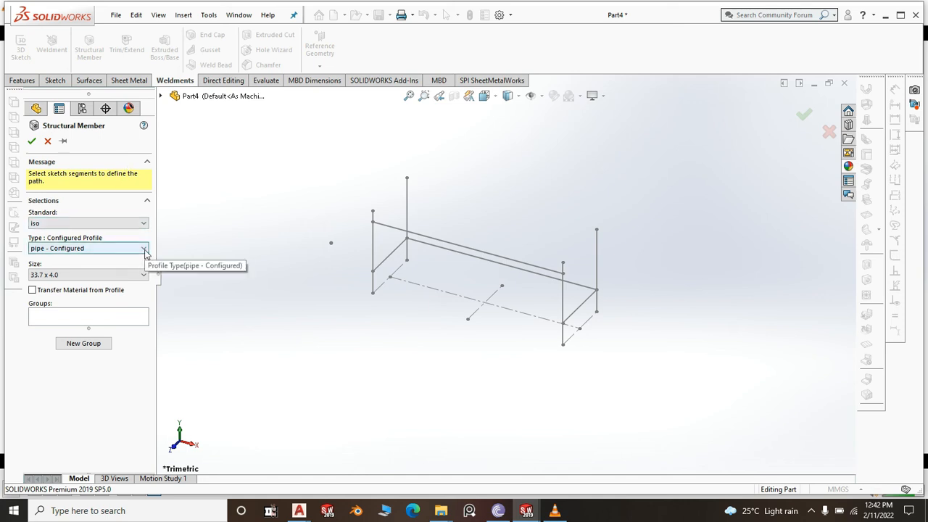
click(144, 249)
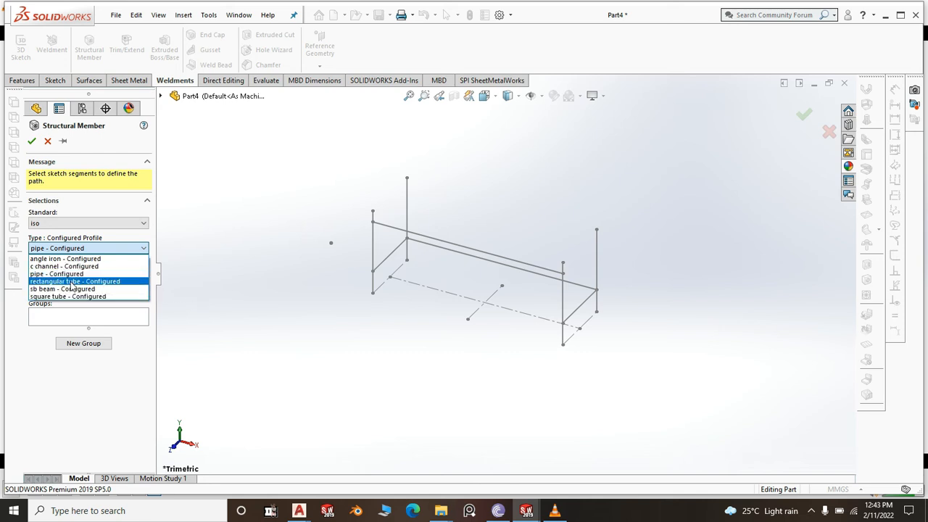
click(86, 298)
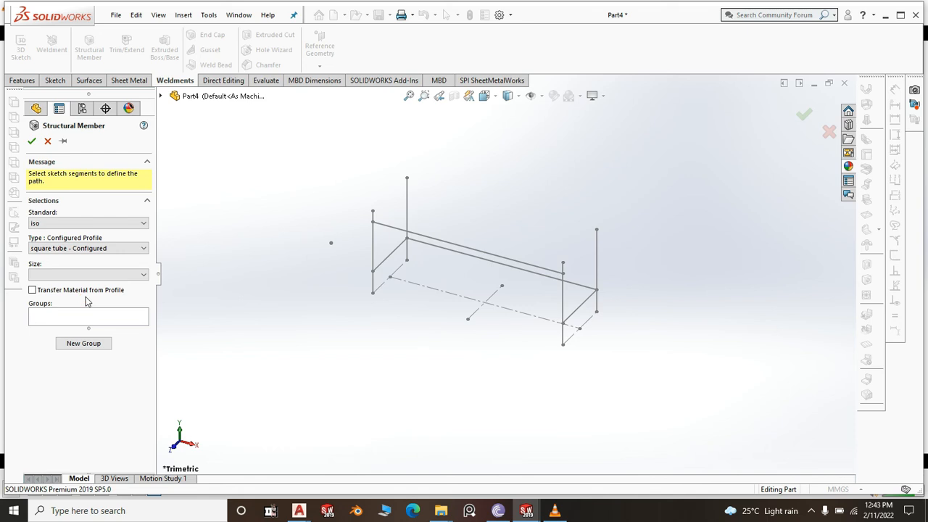
click(143, 276)
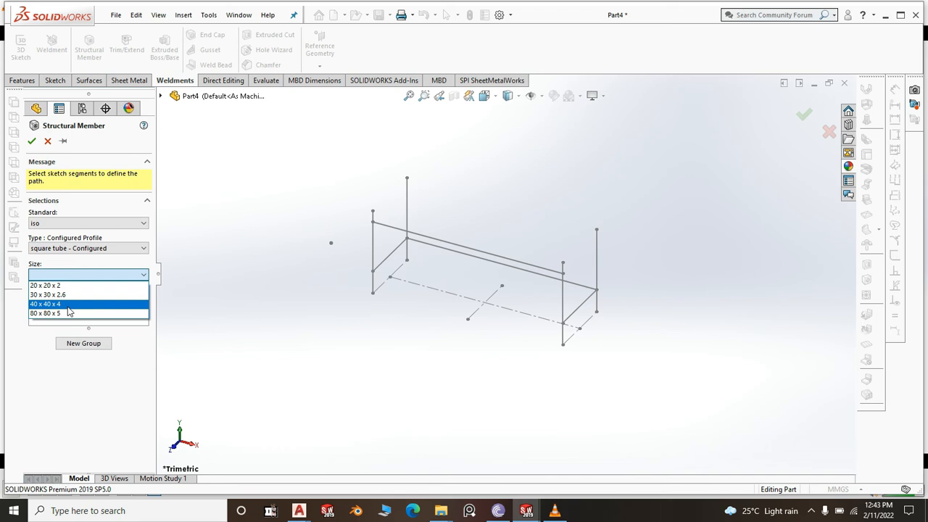
click(141, 249)
click(142, 248)
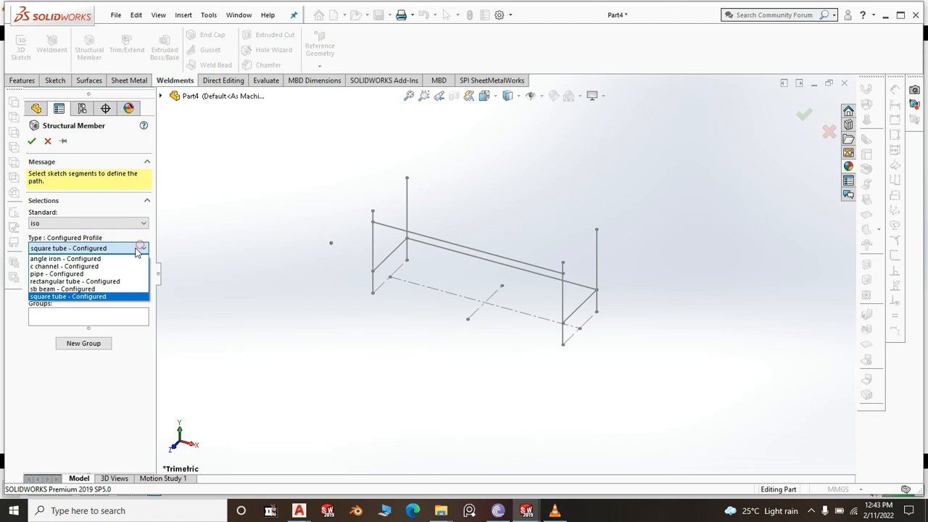
click(72, 274)
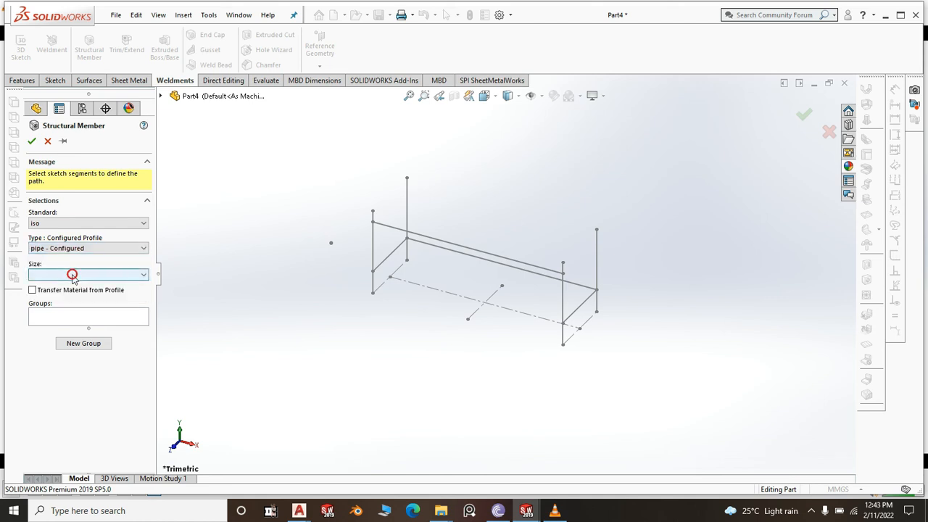
click(143, 275)
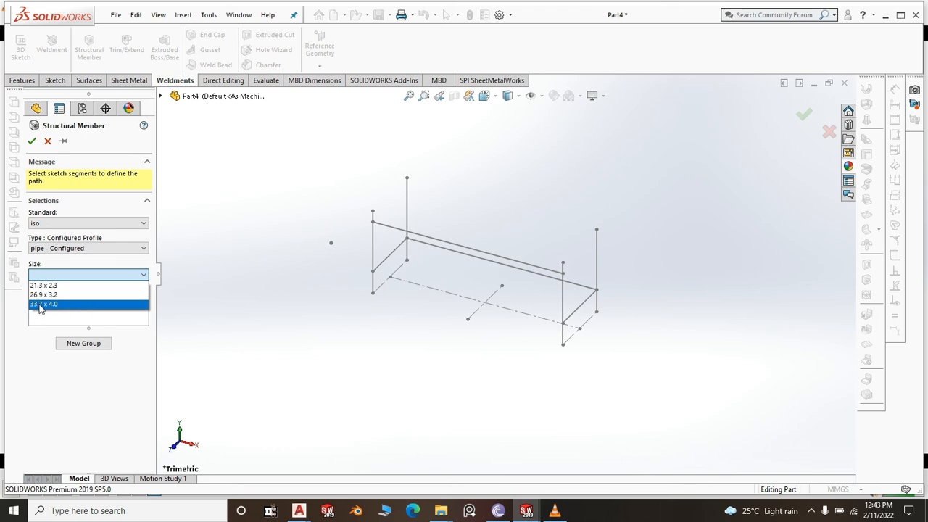
click(41, 305)
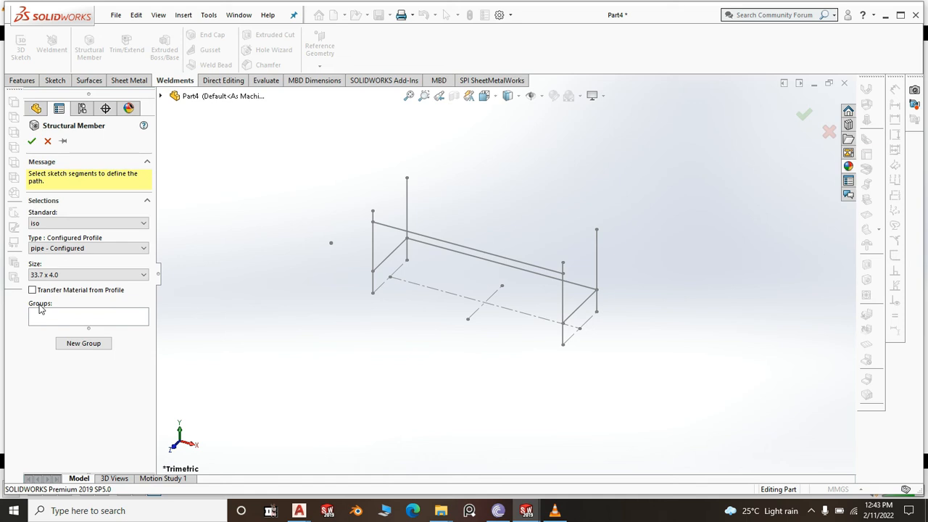
Assign the four vertical post lines to one group and create their pipe structural members
scroll(333, 281, down, 3)
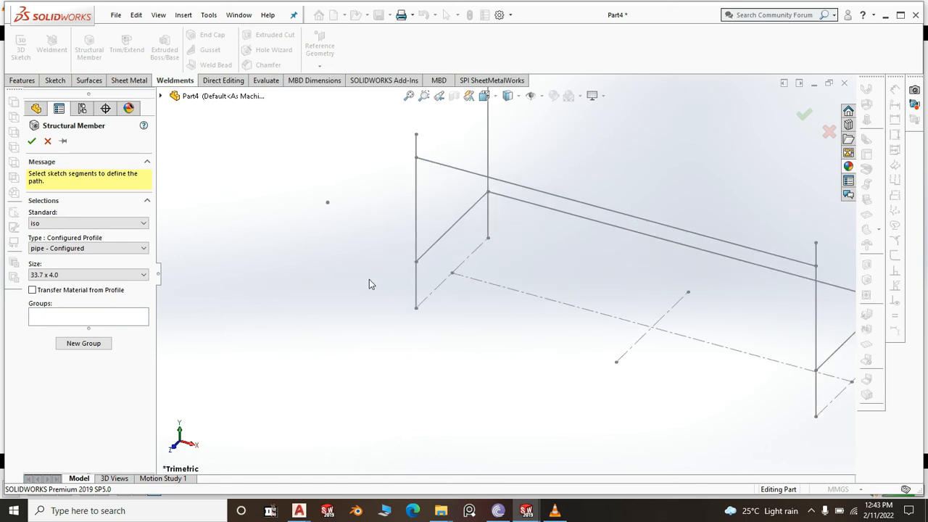
click(415, 218)
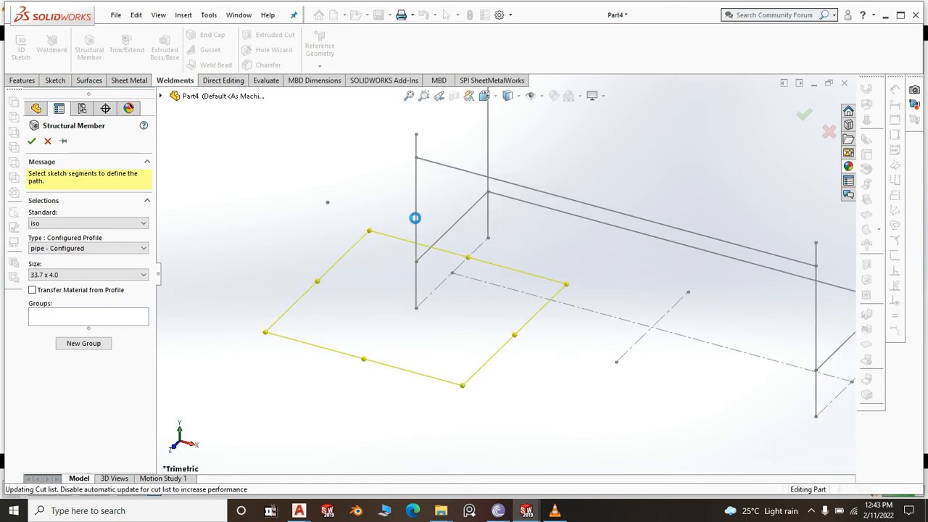
click(491, 148)
scroll(504, 274, up, 3)
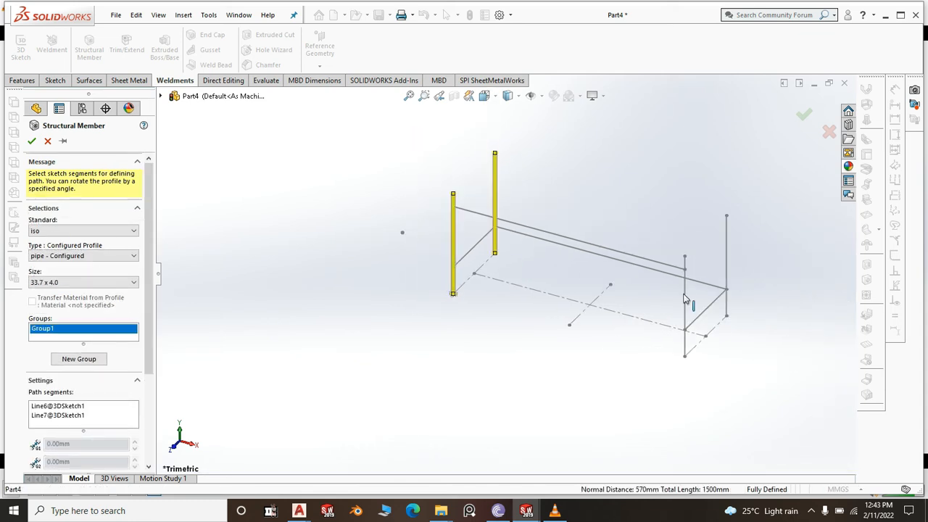
click(687, 301)
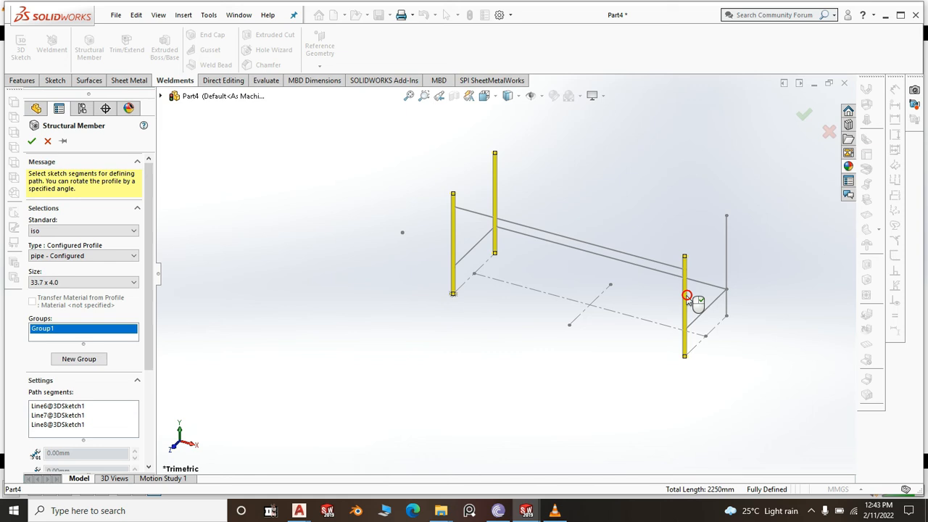
click(727, 268)
right_click(728, 268)
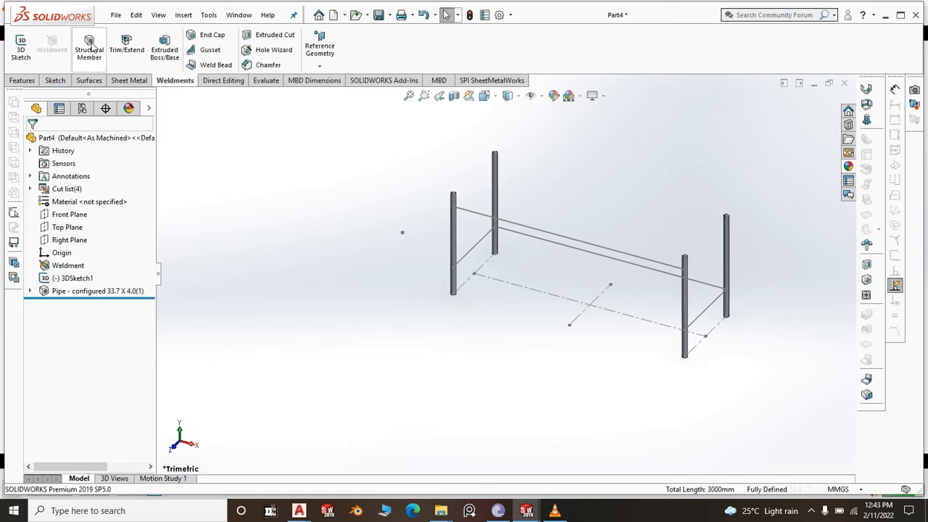
Try to create 33.7 x 4.0 pipe members along the three connected lower rails as one group, and check the corner joint
click(89, 48)
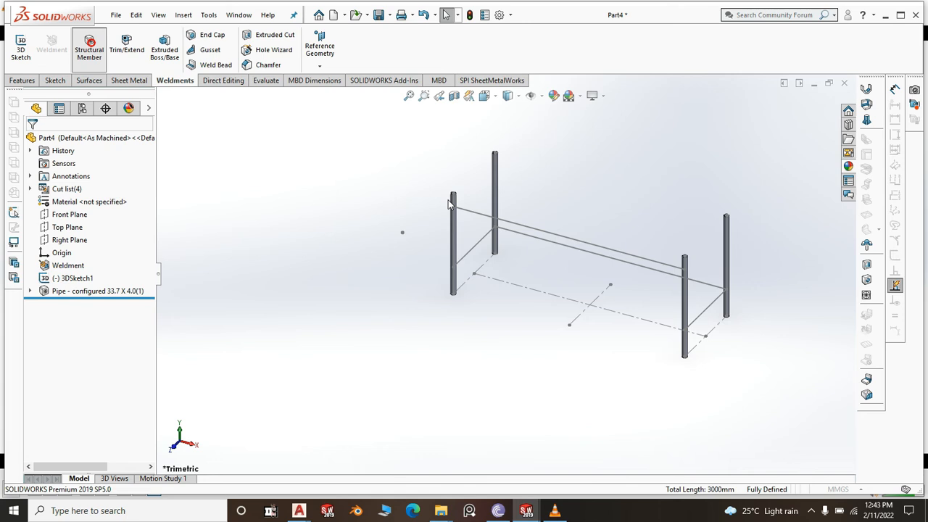
click(473, 251)
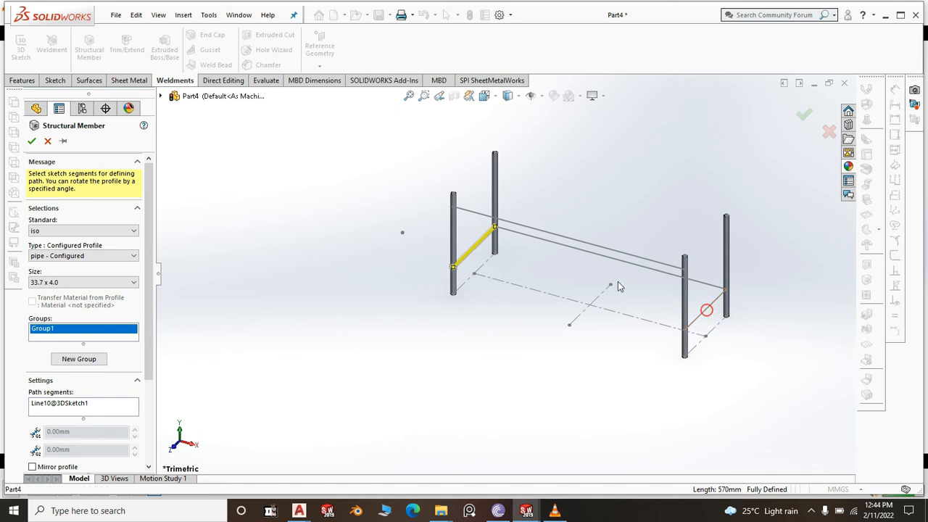
click(559, 249)
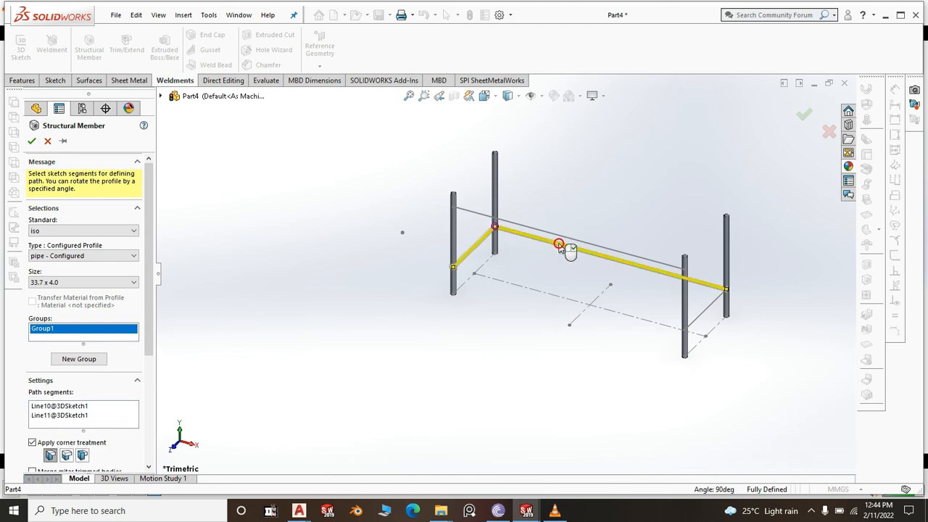
click(710, 313)
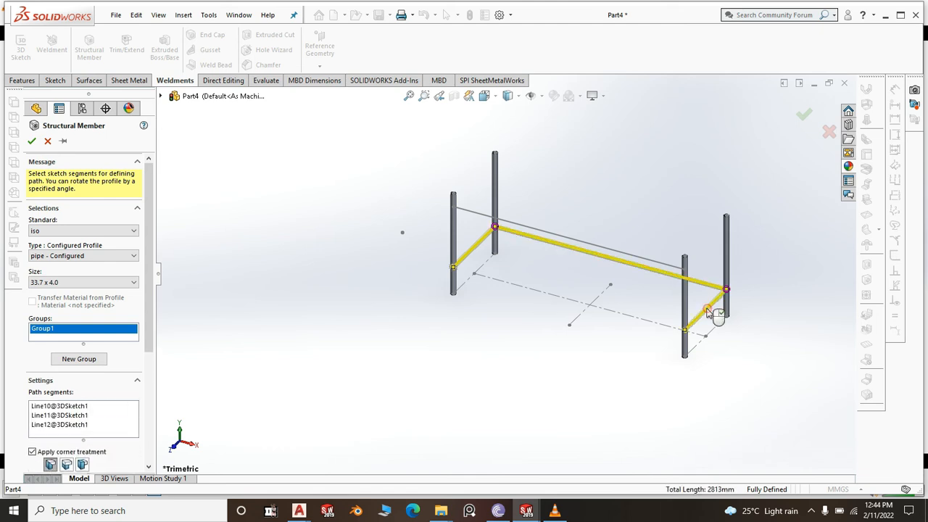
right_click(709, 313)
scroll(725, 294, down, 4)
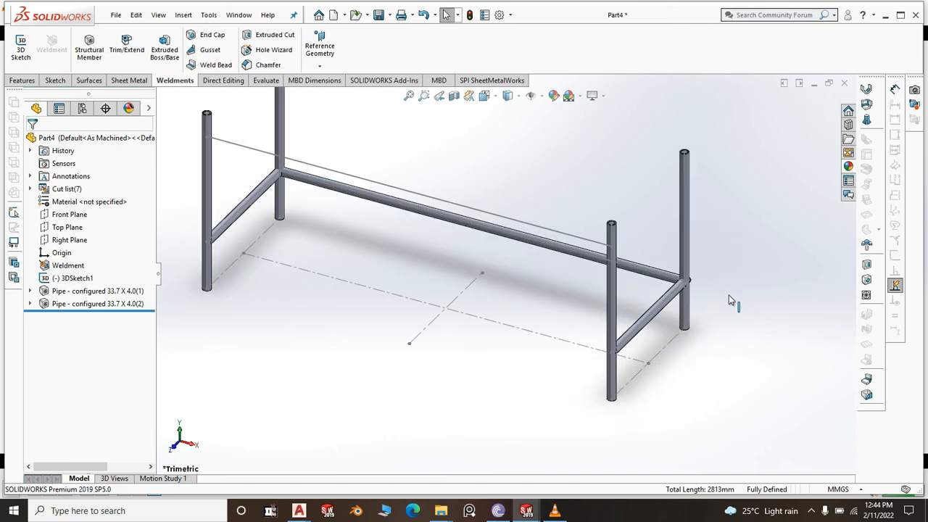
scroll(663, 290, down, 2)
scroll(590, 290, down, 2)
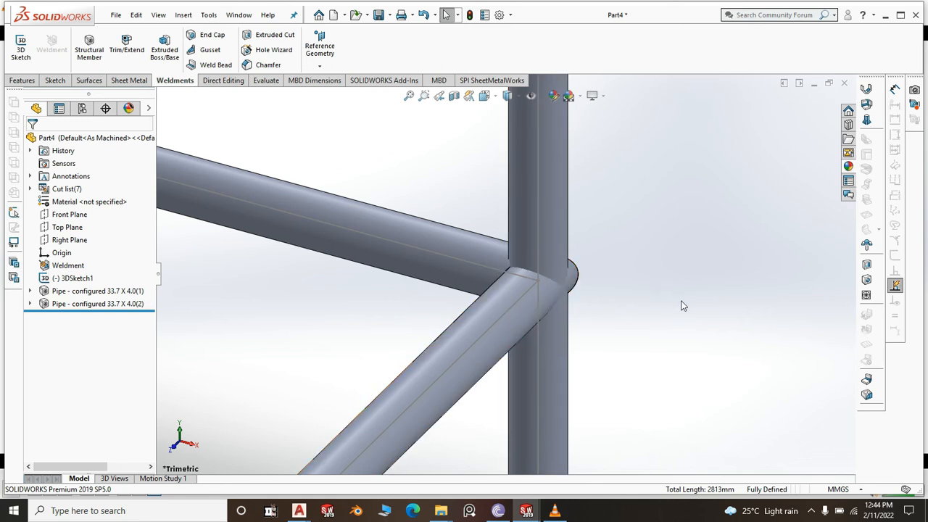
scroll(682, 305, up, 3)
scroll(682, 305, up, 5)
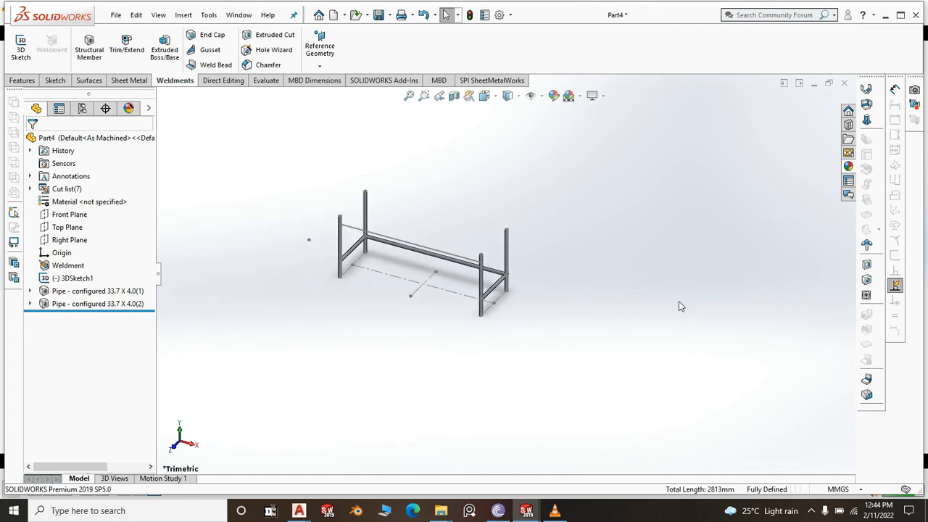
click(424, 15)
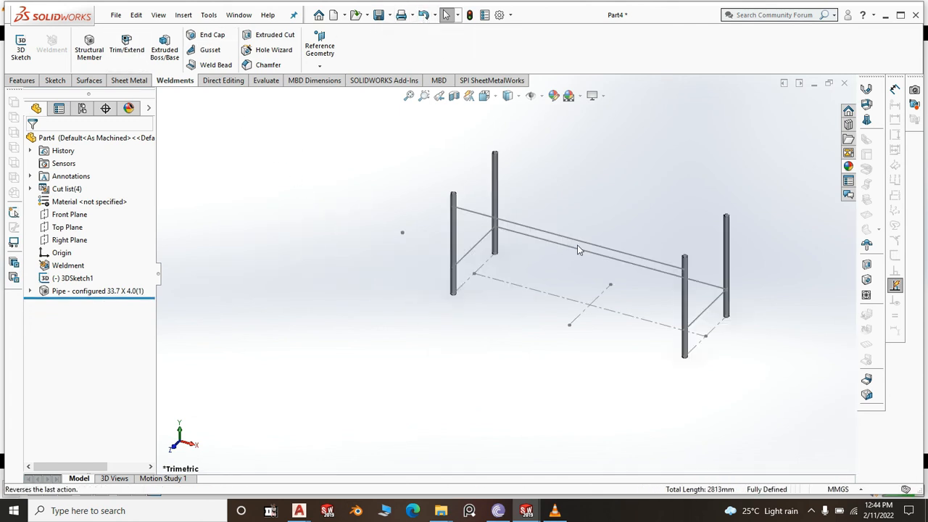
Set up a new structural member with the configured pipe profile in size 26.9 x 3.2
click(95, 57)
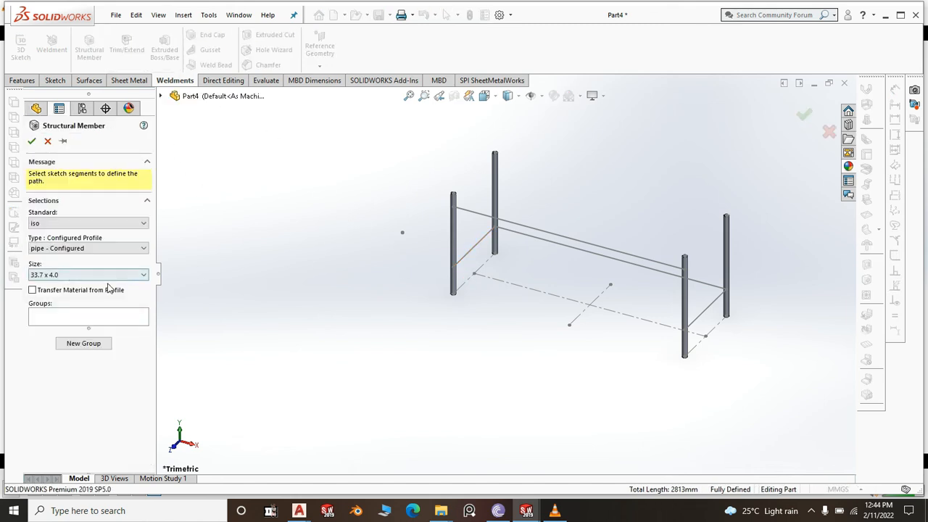
click(143, 276)
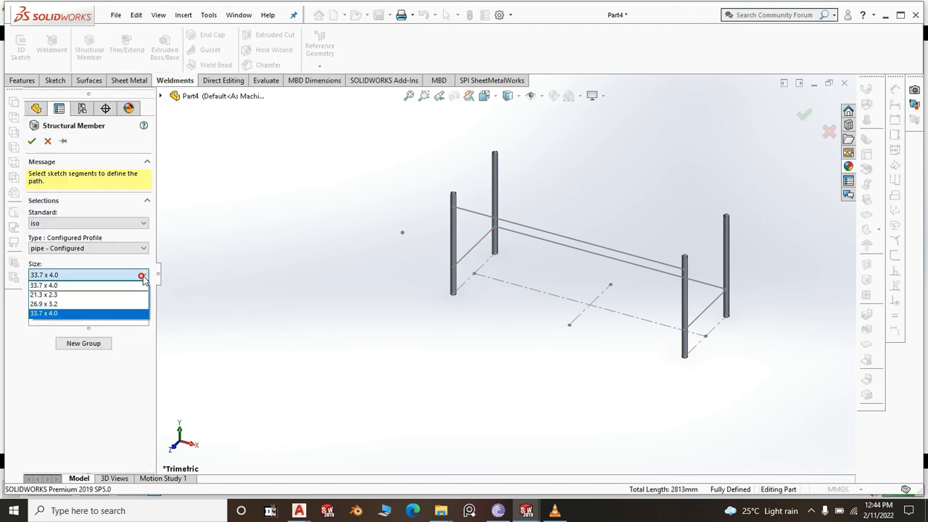
click(44, 305)
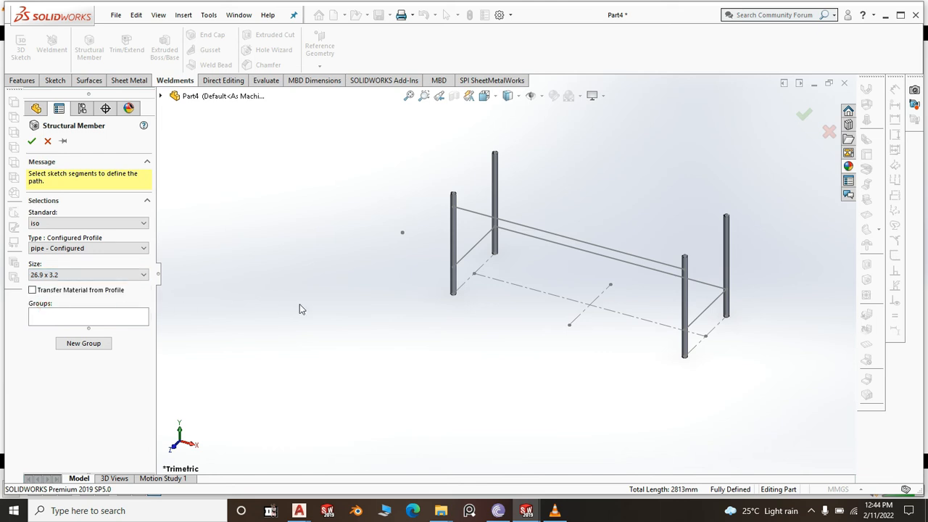
click(480, 250)
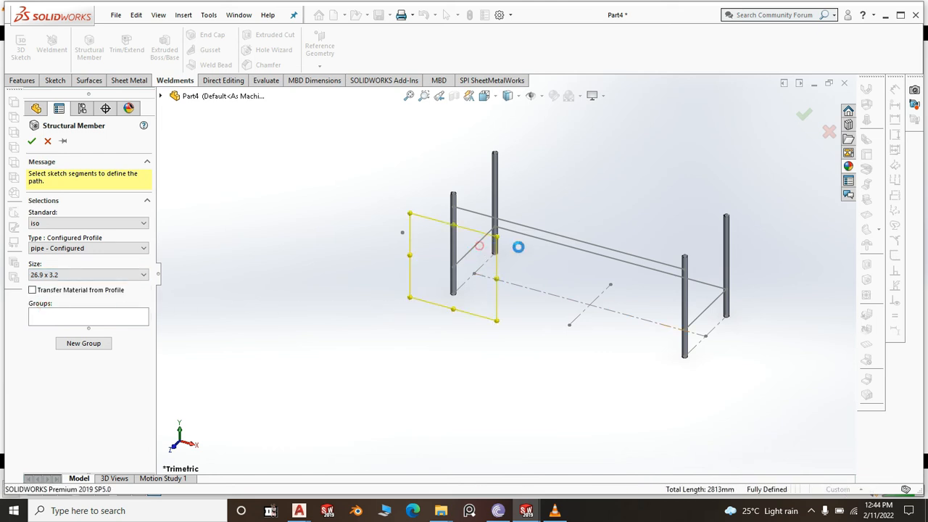
click(569, 252)
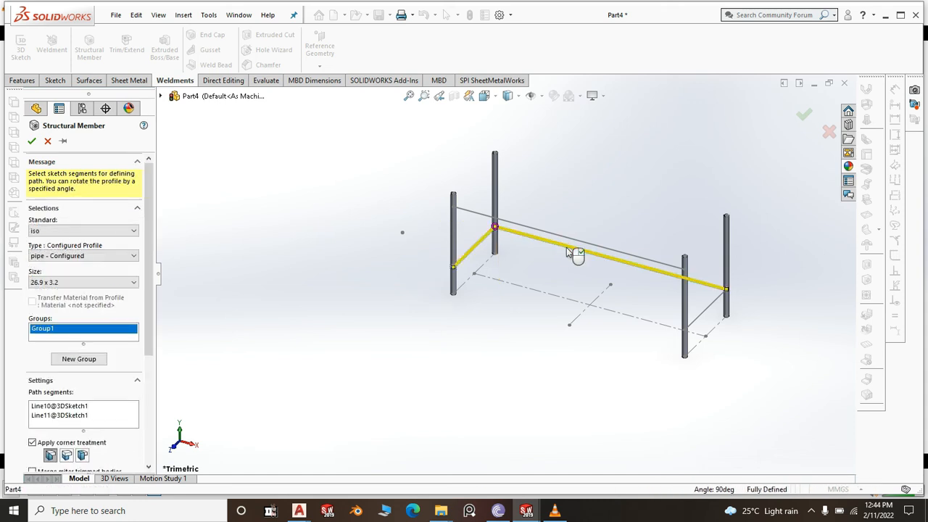
click(31, 141)
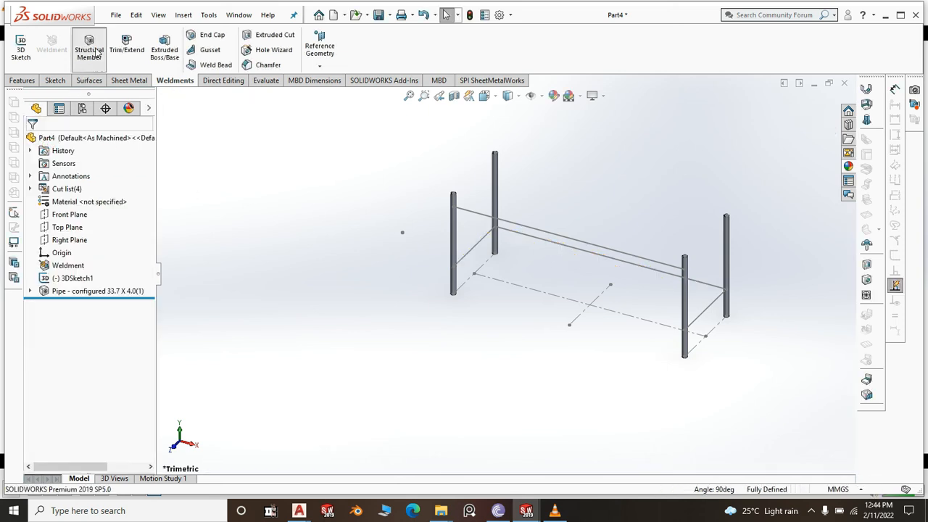
Create a separate 26.9 x 3.2 pipe member along the short lower rail at the negative-X end
click(90, 51)
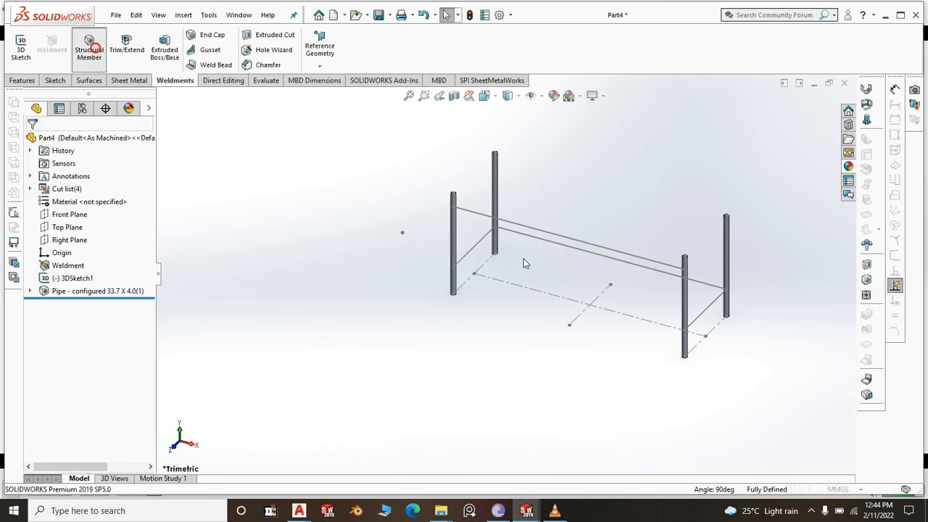
click(480, 245)
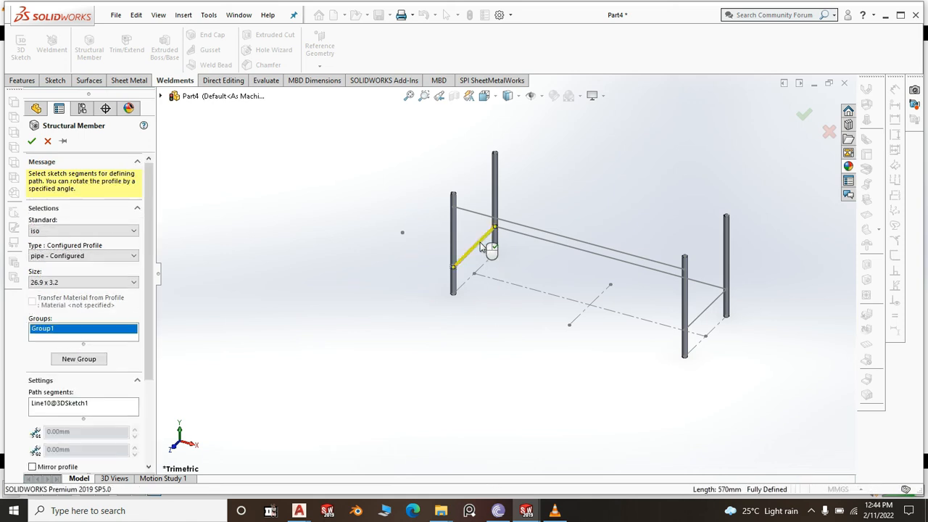
right_click(480, 243)
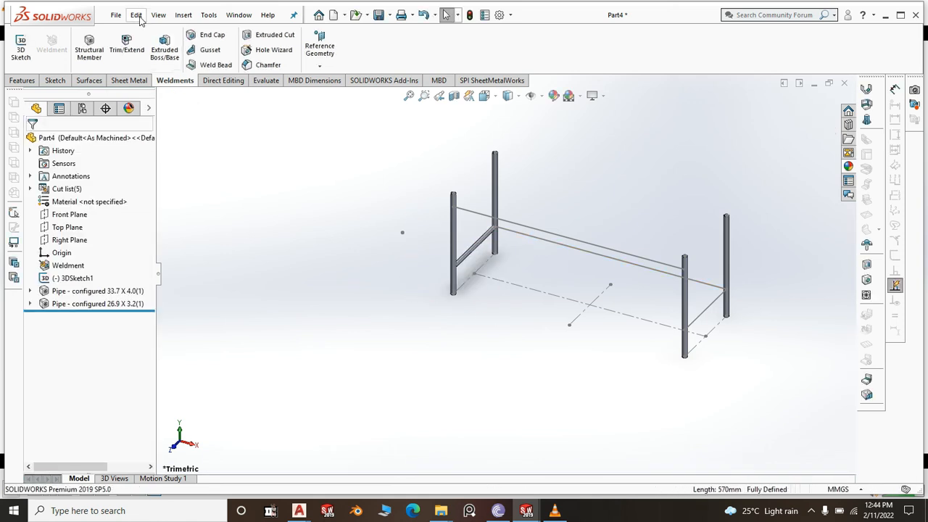
Create a 26.9 x 3.2 pipe member along the long lower rail on the negative-Z side and check its joint
click(90, 51)
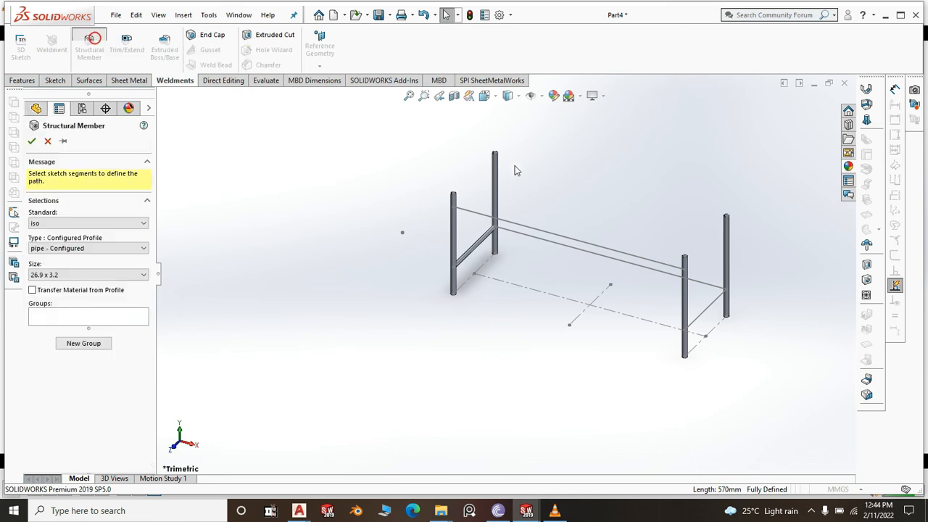
click(578, 253)
right_click(534, 233)
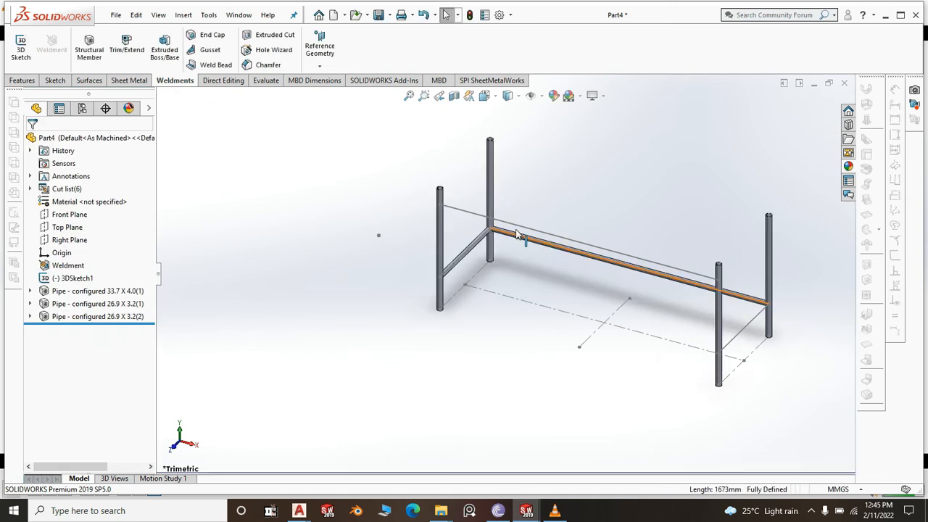
scroll(513, 229, down, 5)
scroll(513, 229, down, 4)
scroll(516, 232, up, 8)
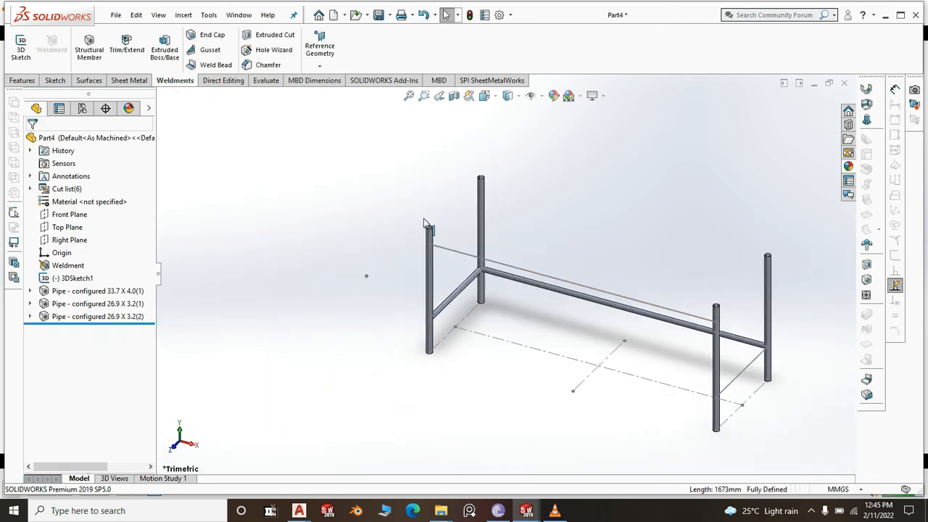
Create a 26.9 x 3.2 pipe member along the short lower rail at the positive-X end
click(89, 48)
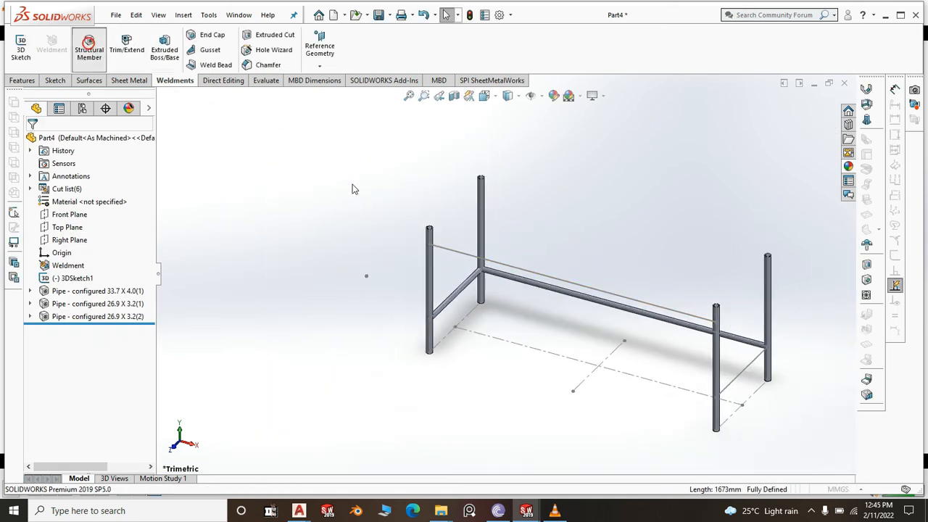
scroll(680, 357, down, 5)
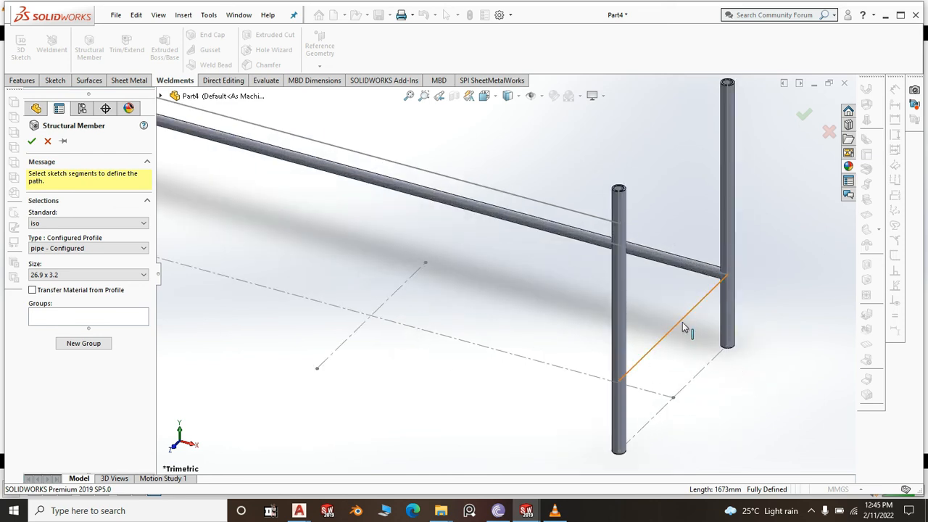
click(682, 322)
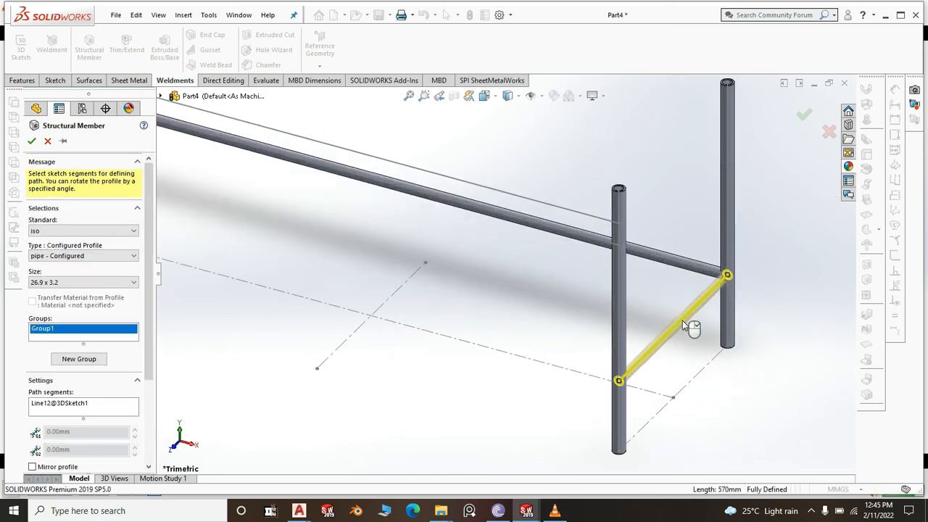
right_click(682, 321)
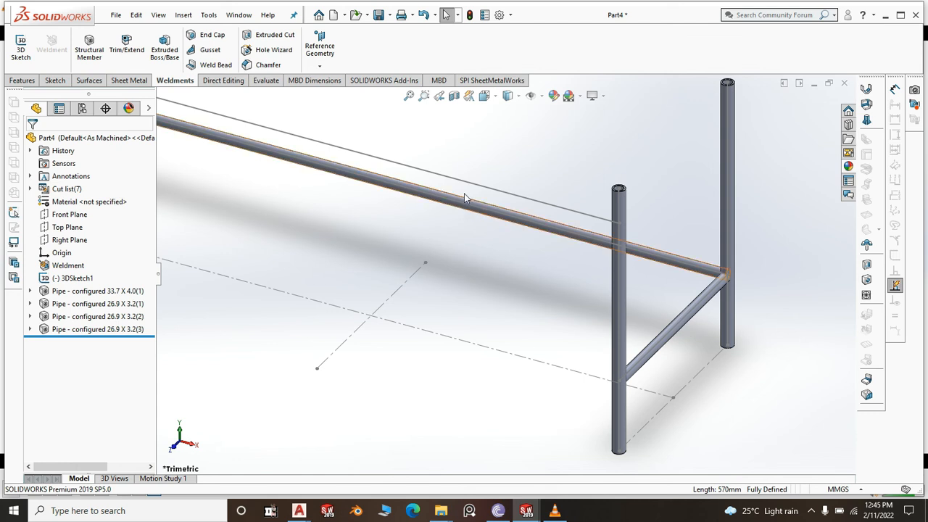
Create a 26.9 x 3.2 pipe member along the long upper rail on the positive-Z side
click(89, 45)
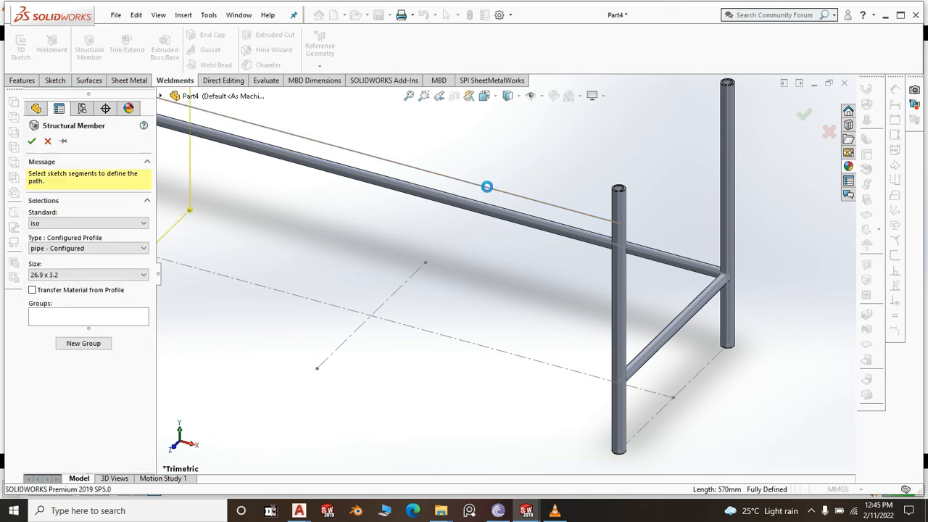
click(486, 187)
key(Return)
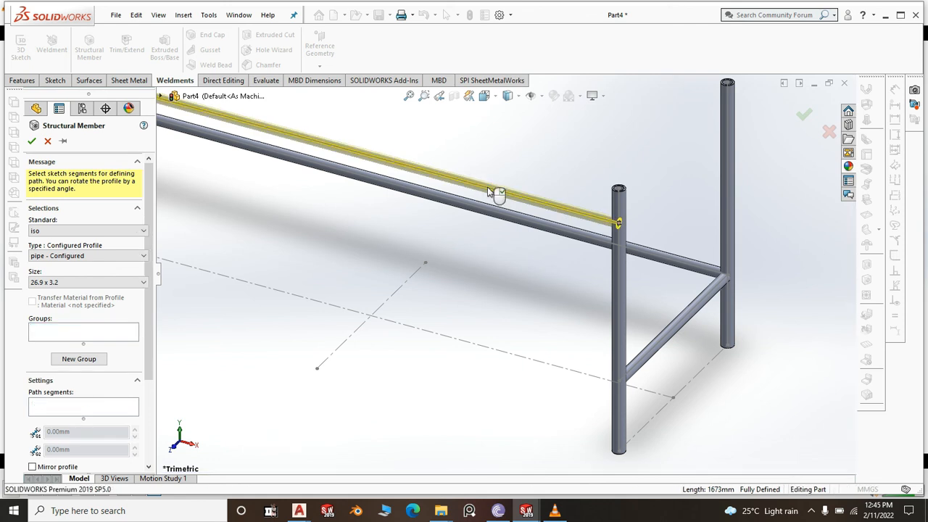
scroll(513, 262, up, 3)
scroll(513, 261, up, 1)
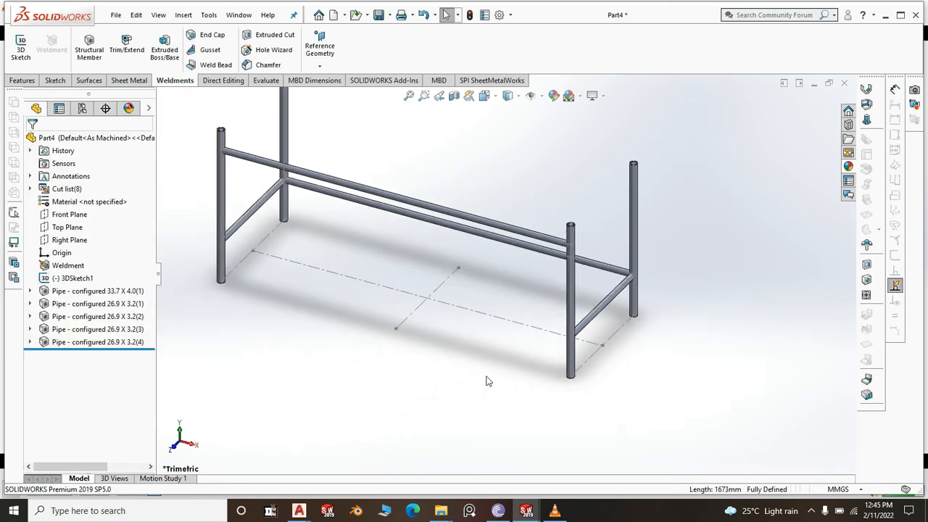
scroll(481, 383, up, 2)
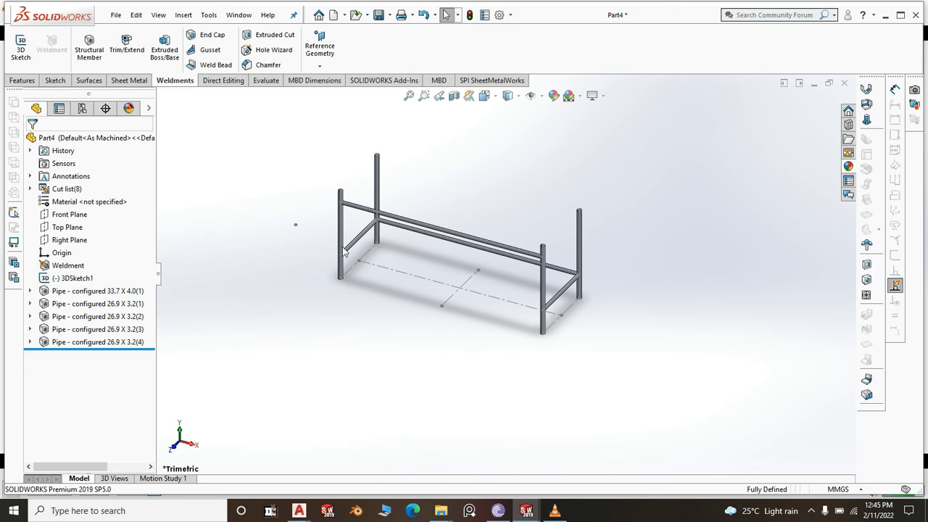
Edit the 3D sketch and subtract the 33.7 mm pipe diameter from the frame's width dimension, setting it to 536.3 mm
click(77, 280)
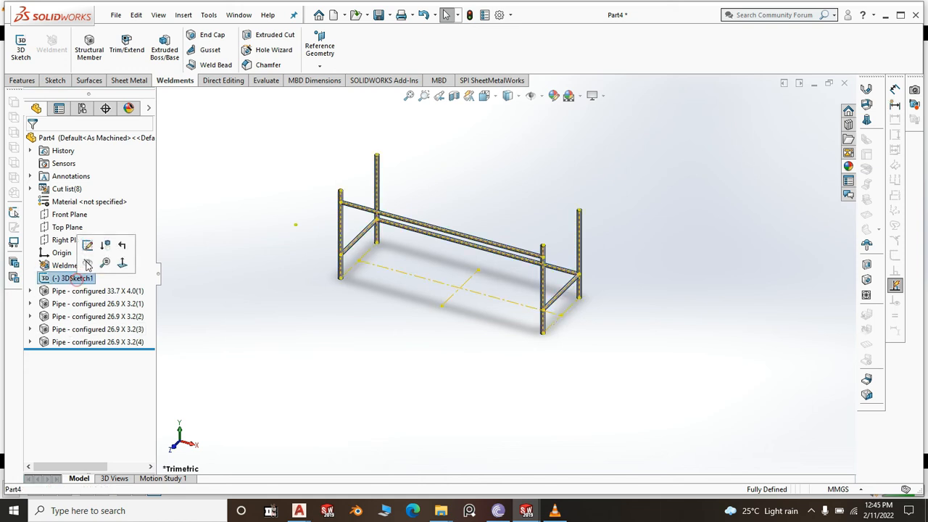
click(87, 263)
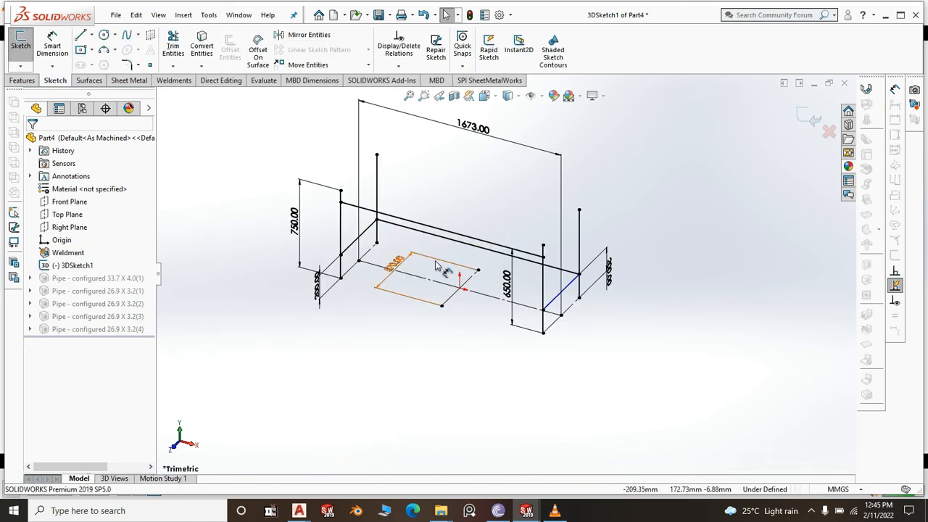
scroll(405, 289, down, 2)
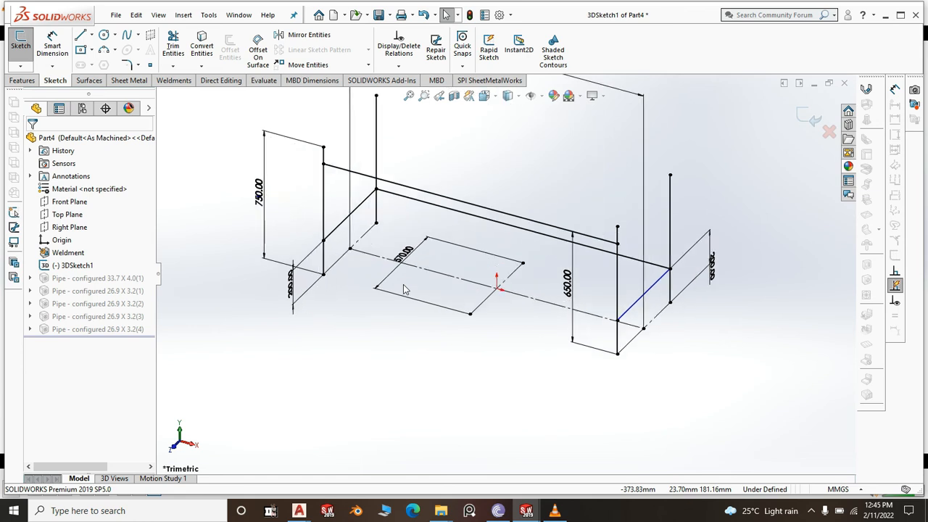
scroll(406, 268, down, 2)
click(422, 255)
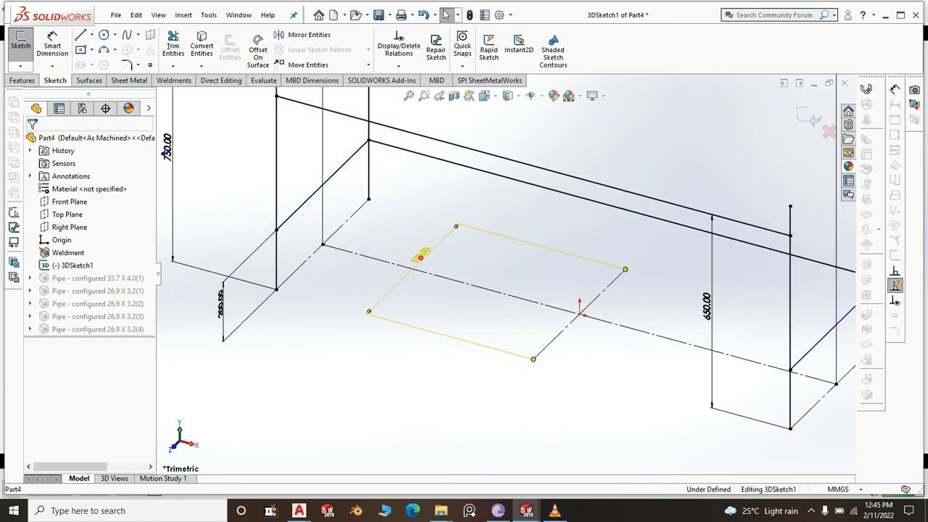
double_click(420, 256)
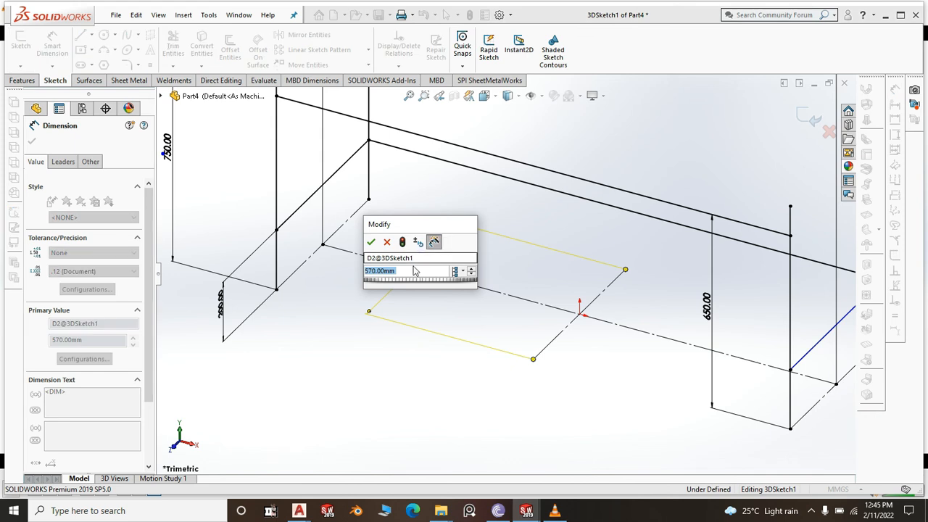
click(411, 271)
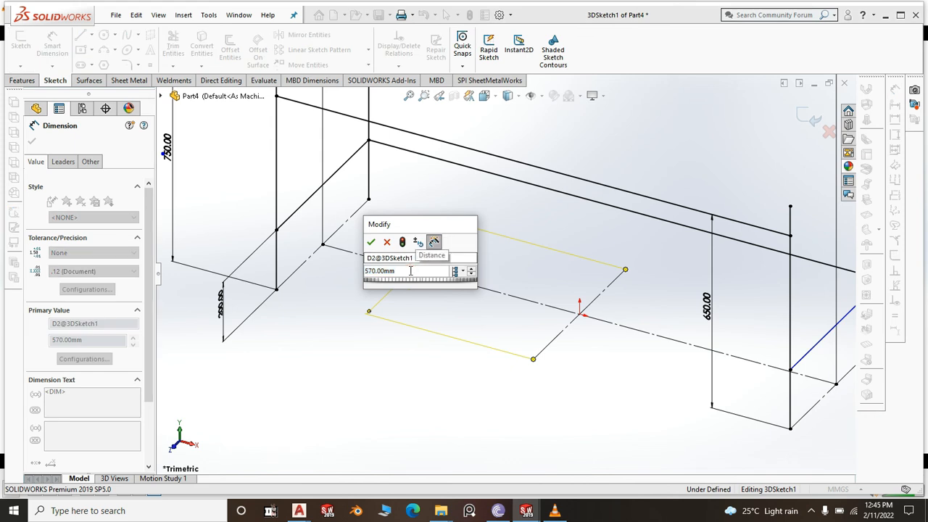
text(-33.7)
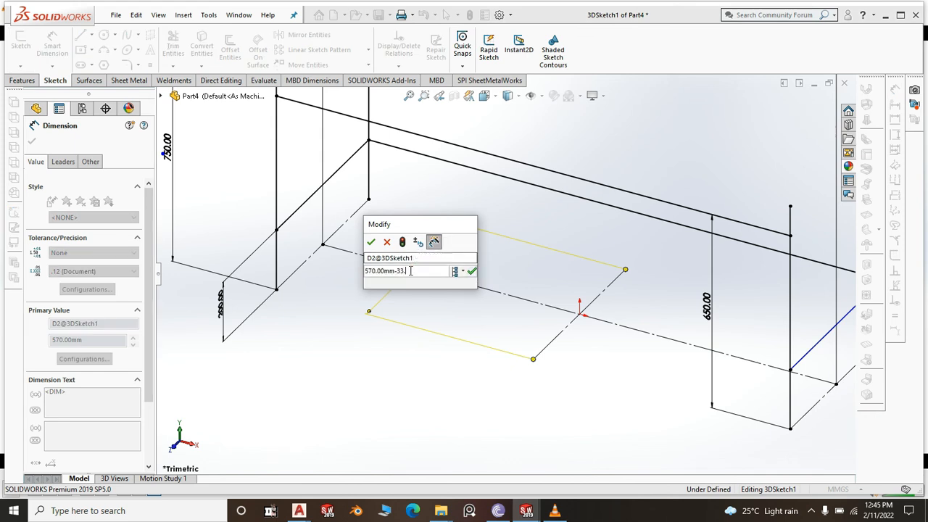
click(470, 272)
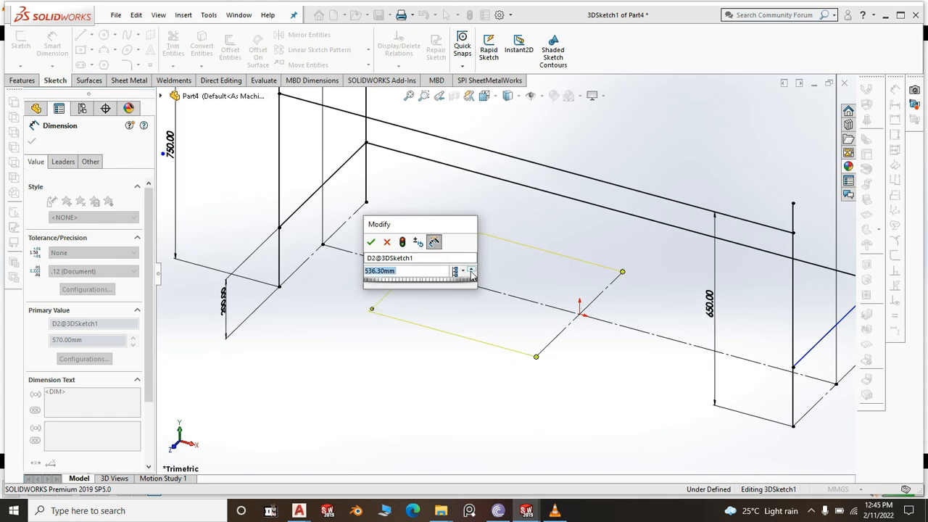
click(371, 241)
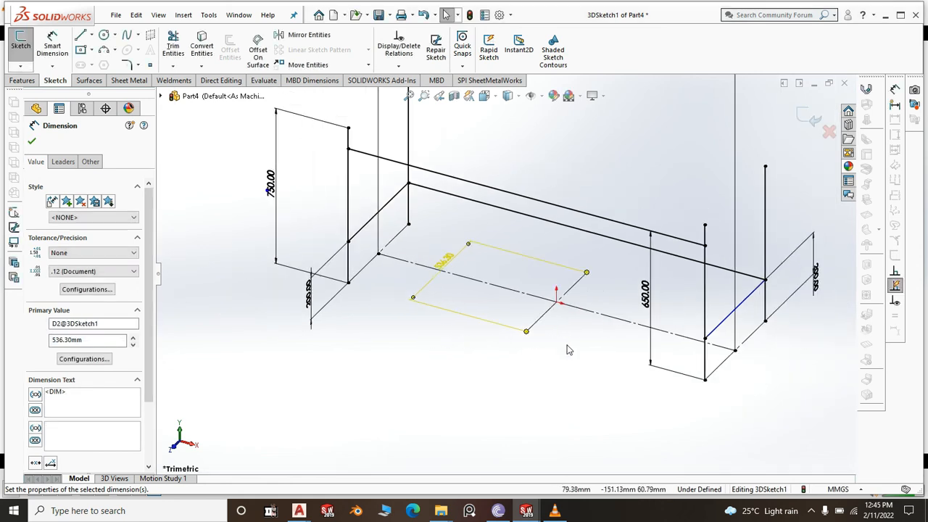
scroll(600, 352, up, 1)
scroll(600, 351, up, 2)
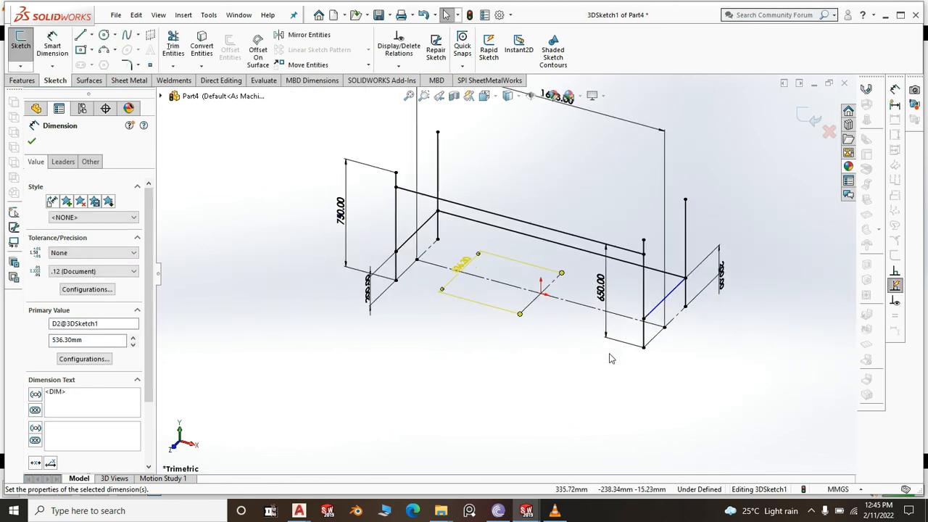
double_click(551, 128)
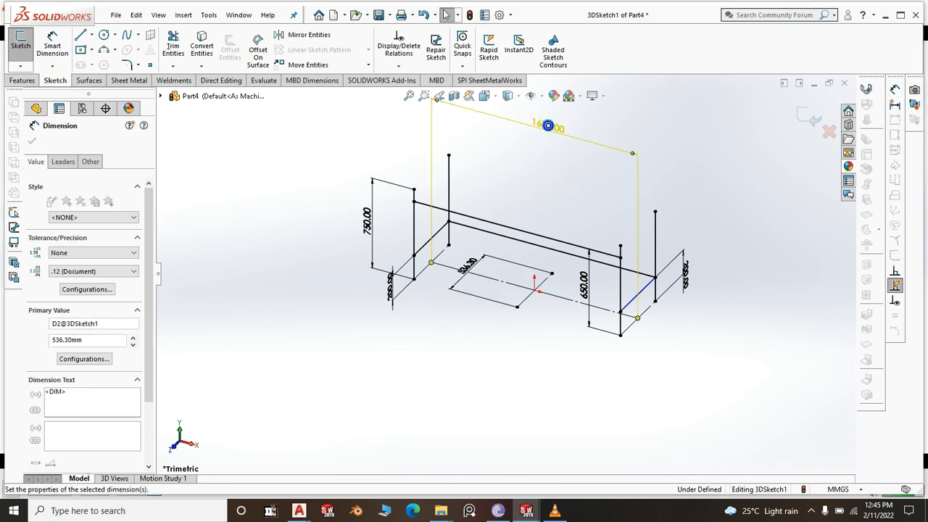
text(16)
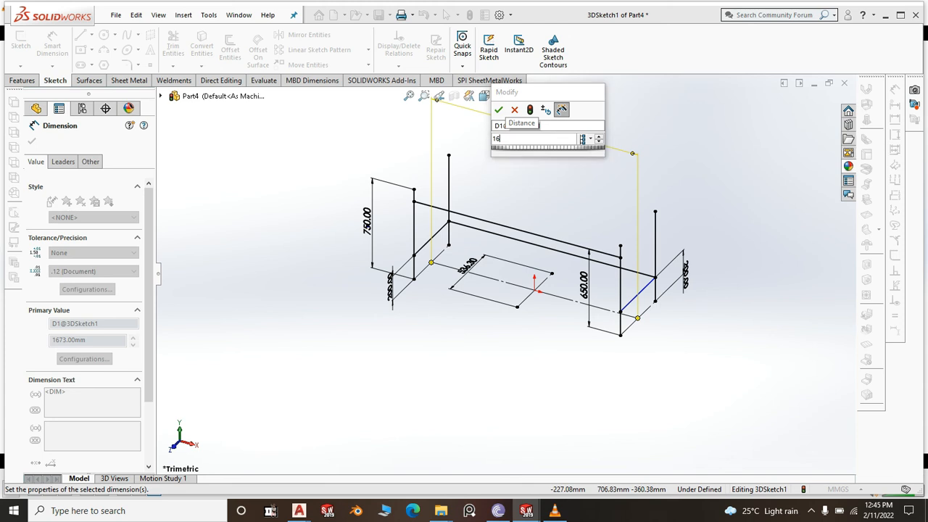
text(73.)
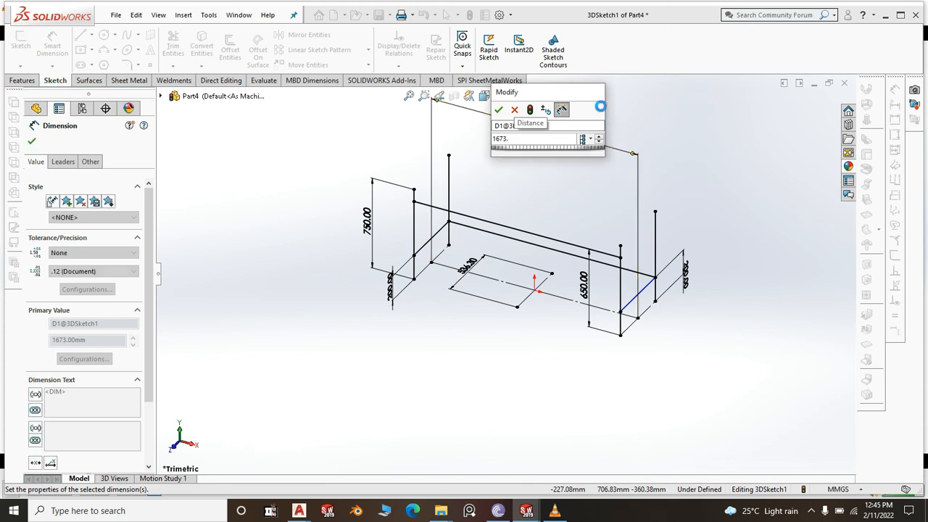
key(Return)
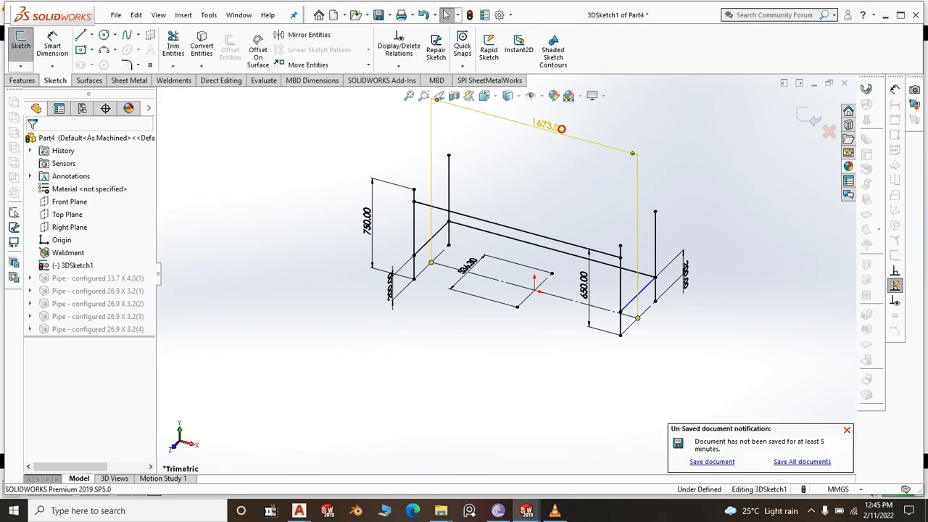
Subtract 33.7 mm from the frame's overall length dimension, setting it to 1639.3 mm, and exit the 3D sketch
double_click(563, 135)
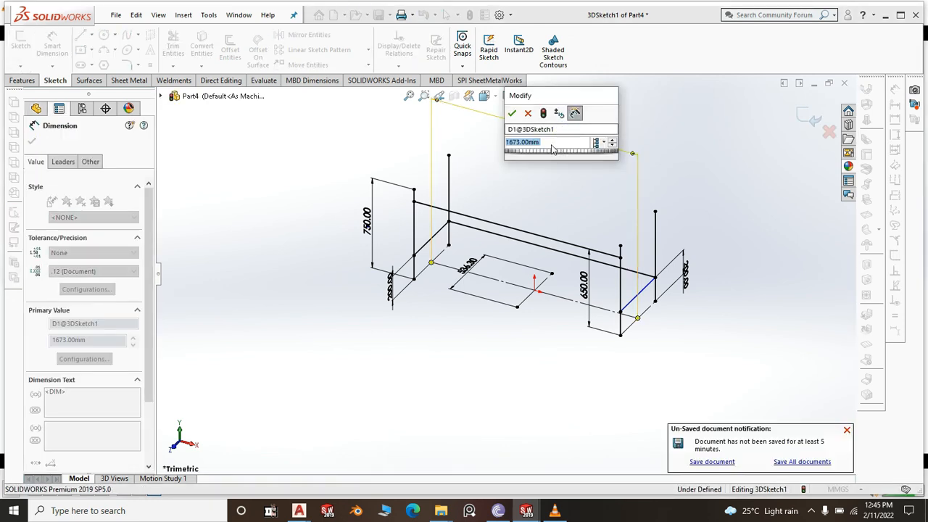
click(551, 144)
key(Return)
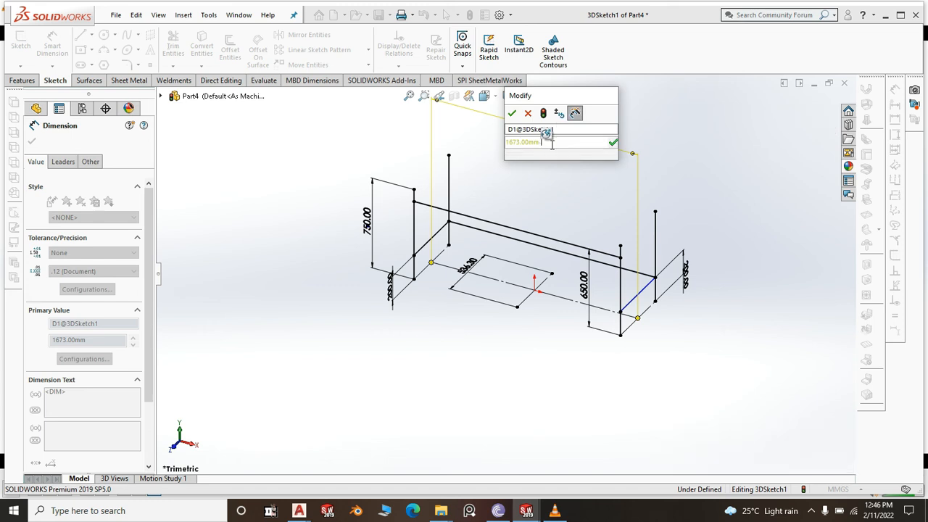
text(-3)
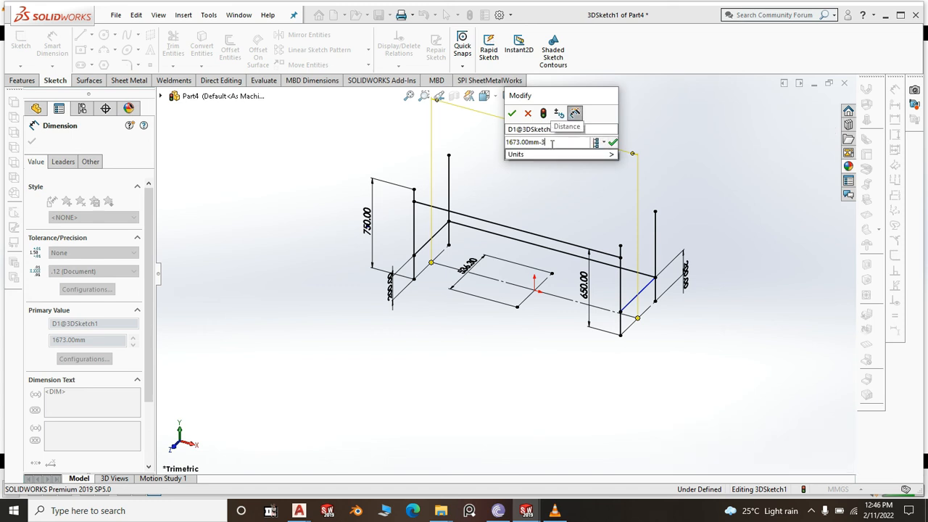
text(3)
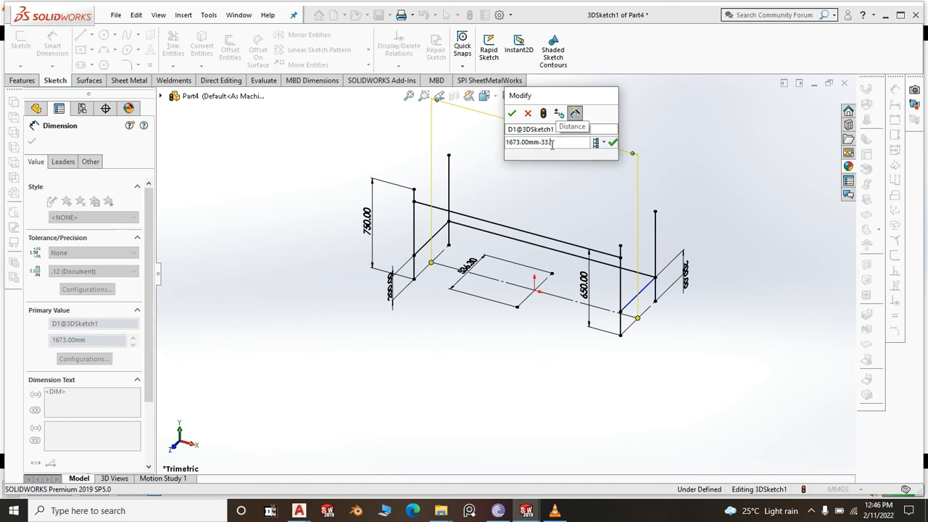
text(.7)
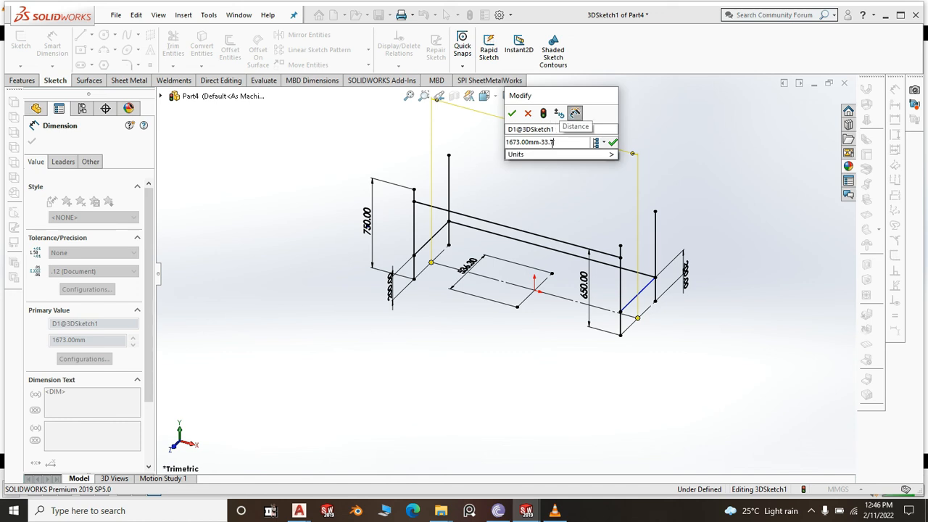
click(613, 143)
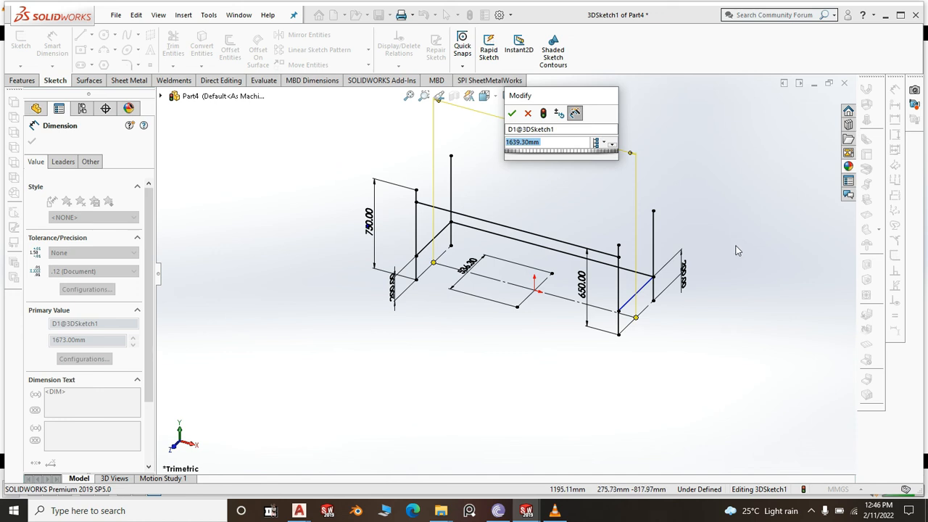
click(512, 113)
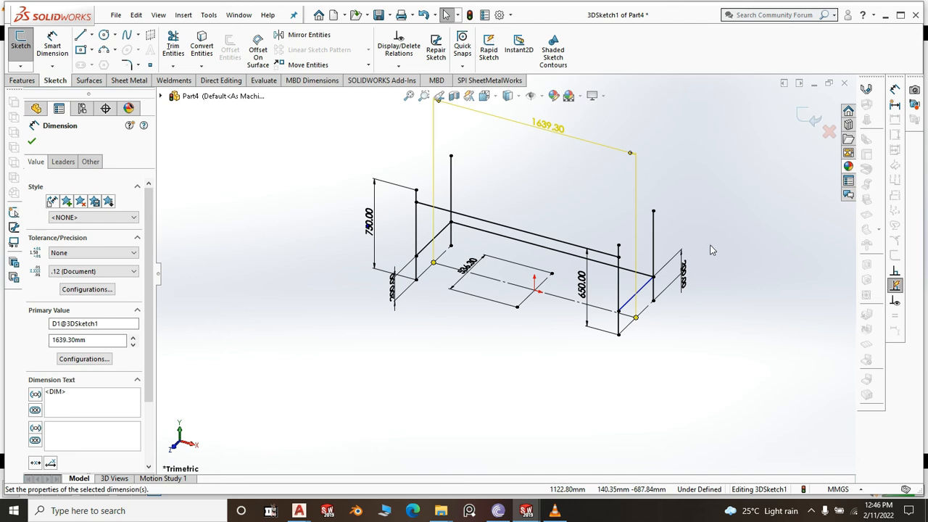
click(813, 117)
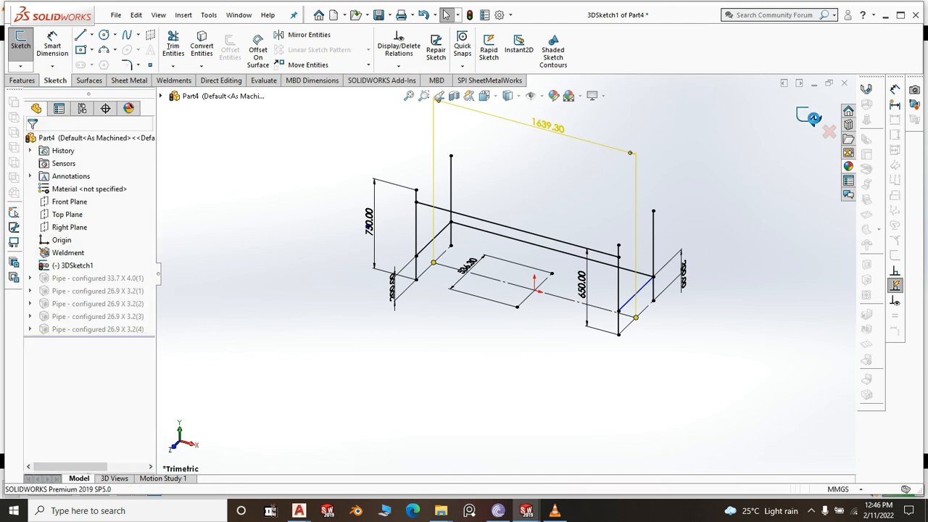
click(813, 118)
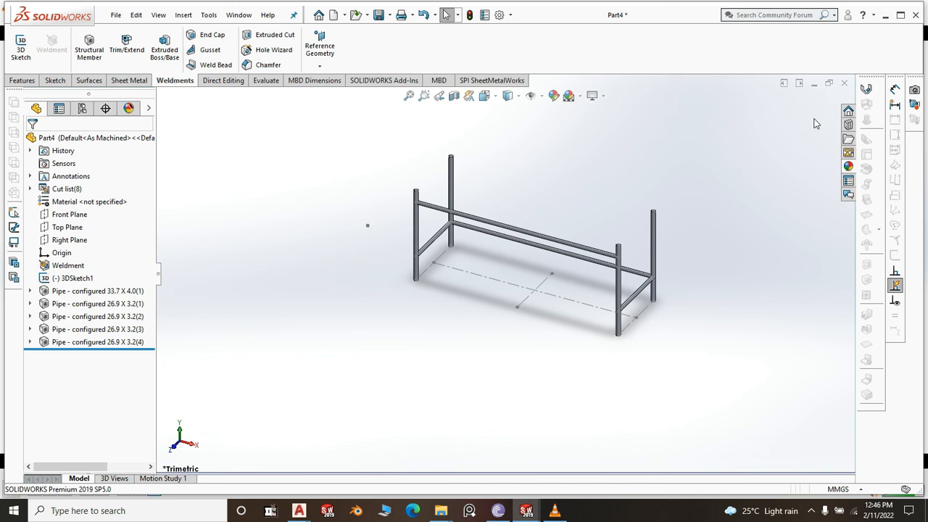
Hide the 3D sketch and save the part as "5. GR2 - Structure" in the GR 1 folder
right_click(69, 282)
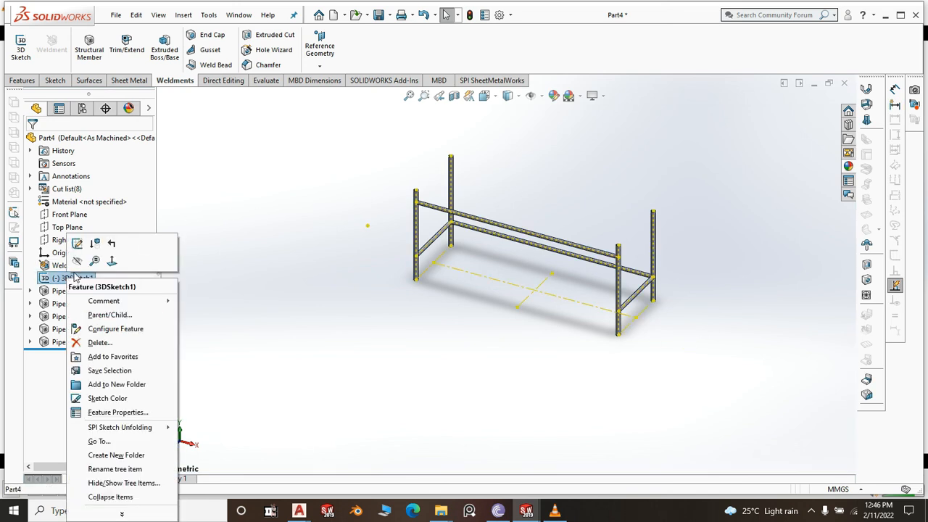
click(77, 260)
click(286, 272)
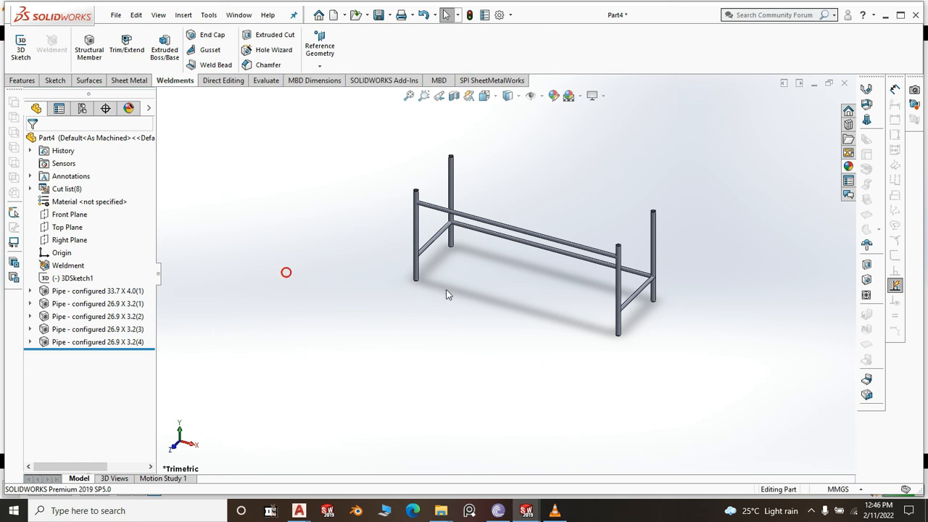
click(380, 16)
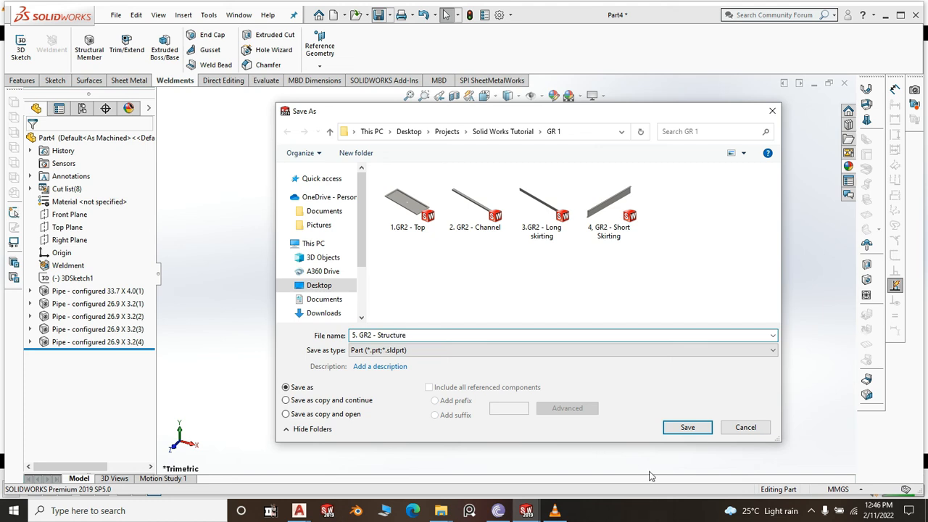
click(681, 434)
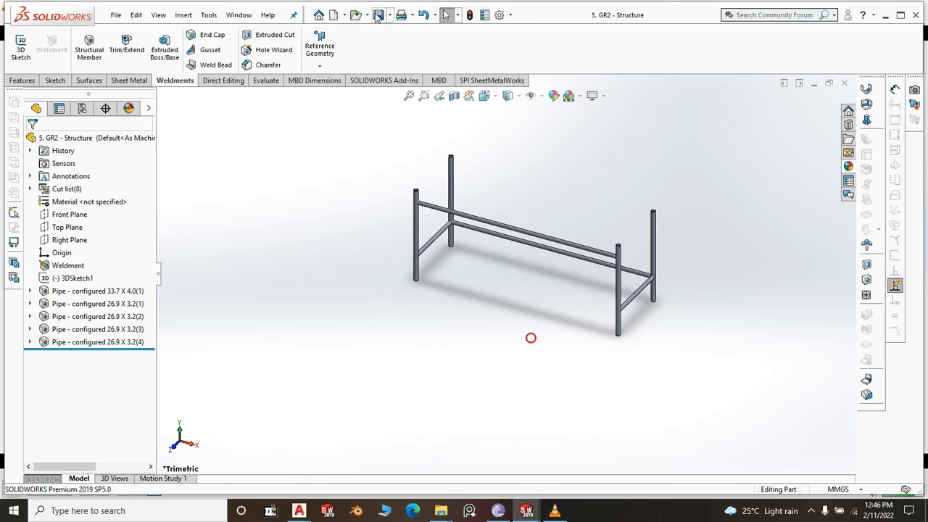
Apply the polished steel appearance to the whole frame part
scroll(710, 280, down, 3)
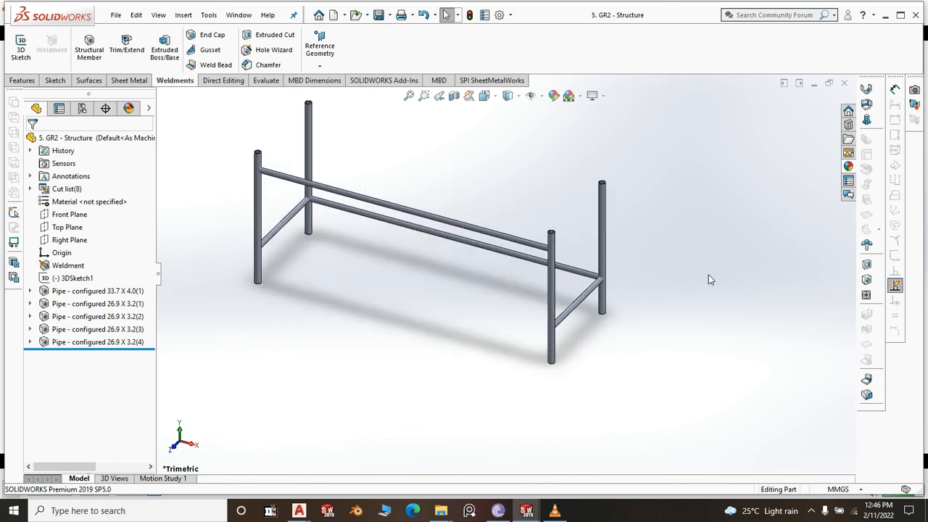
scroll(357, 154, down, 3)
scroll(369, 163, up, 3)
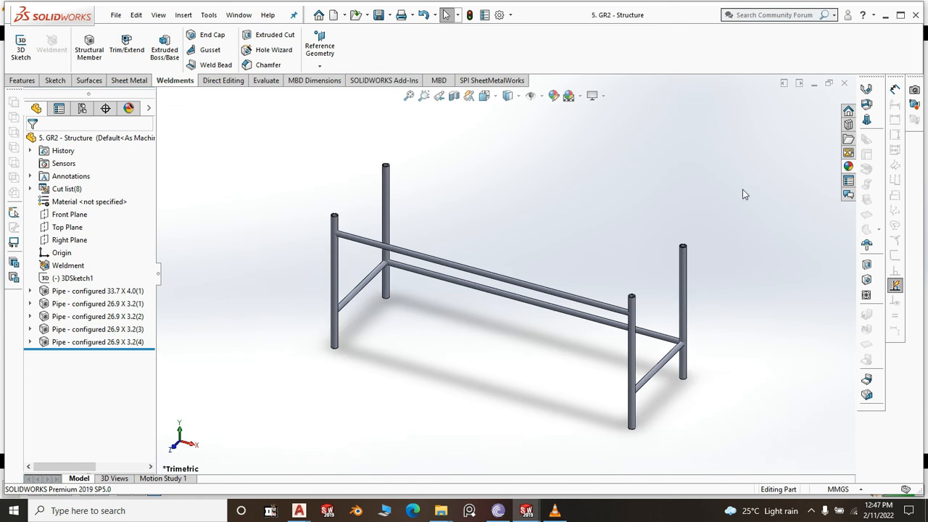
click(848, 167)
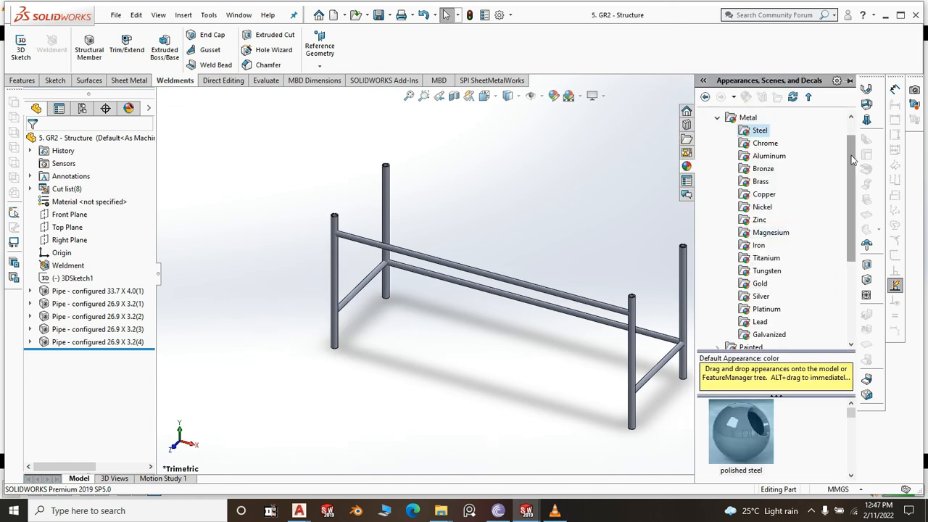
drag(850, 170, 853, 183)
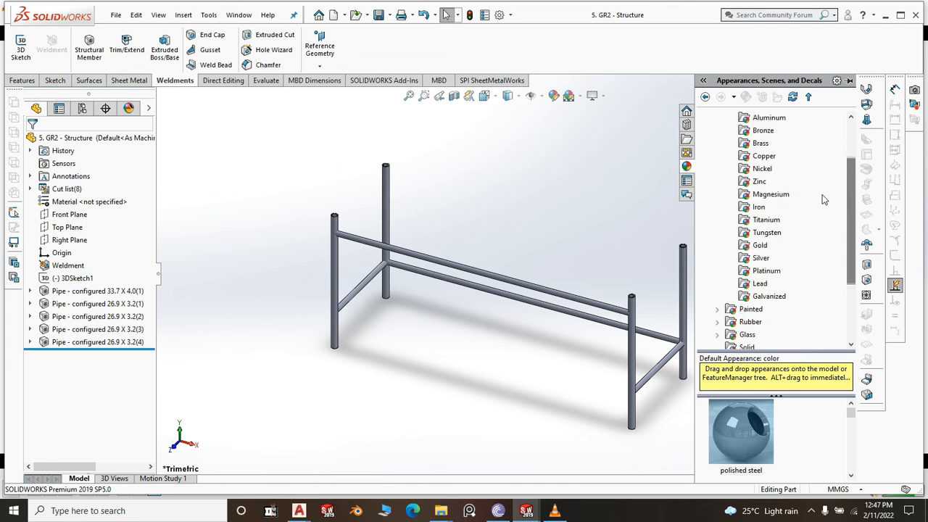
right_click(741, 434)
click(789, 327)
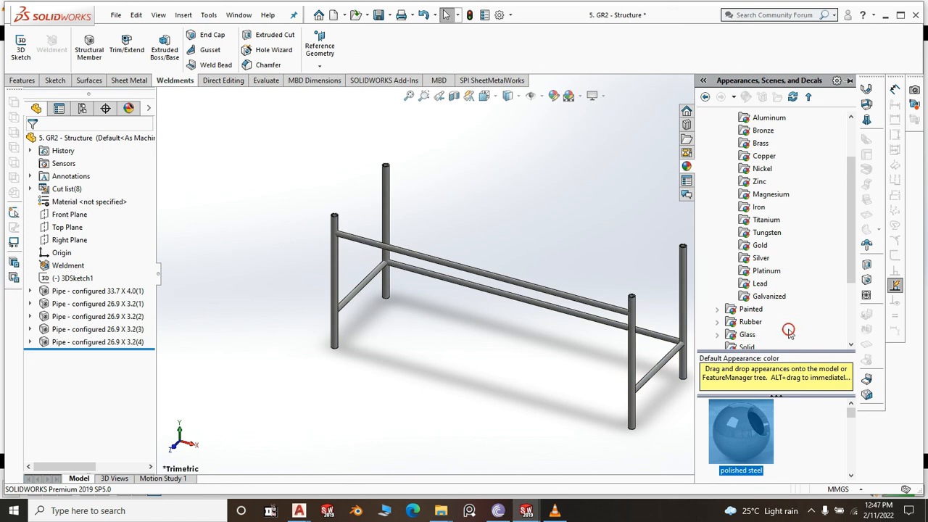
Change the frame's polished steel appearance colour to magenta, accept it, and set the part to the isometric view
click(550, 97)
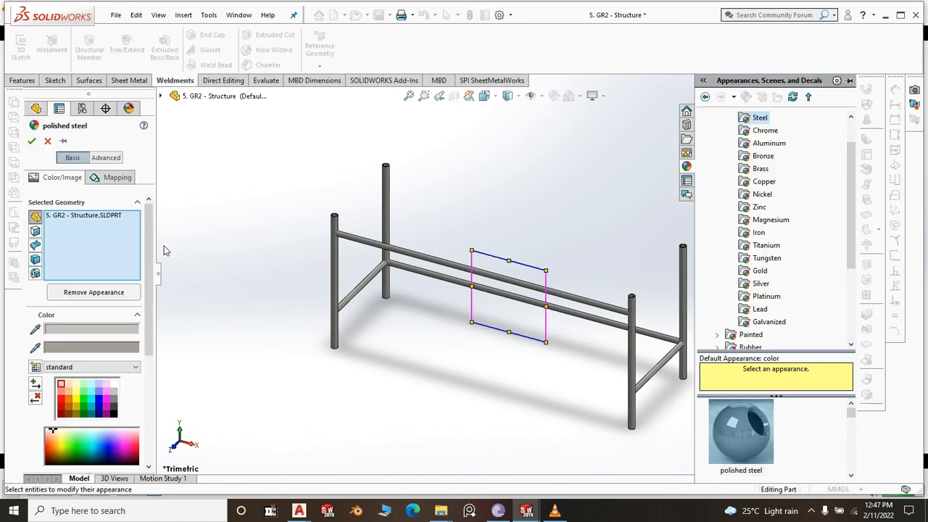
click(113, 414)
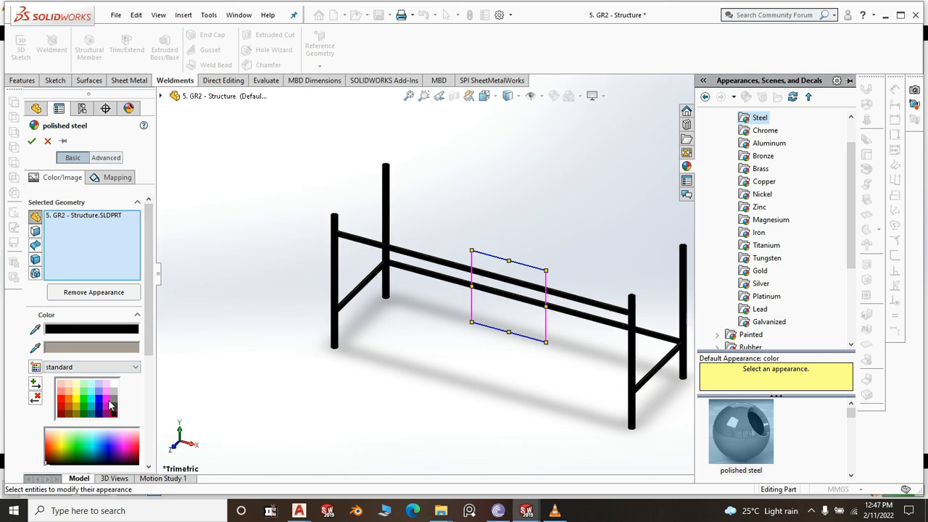
click(109, 401)
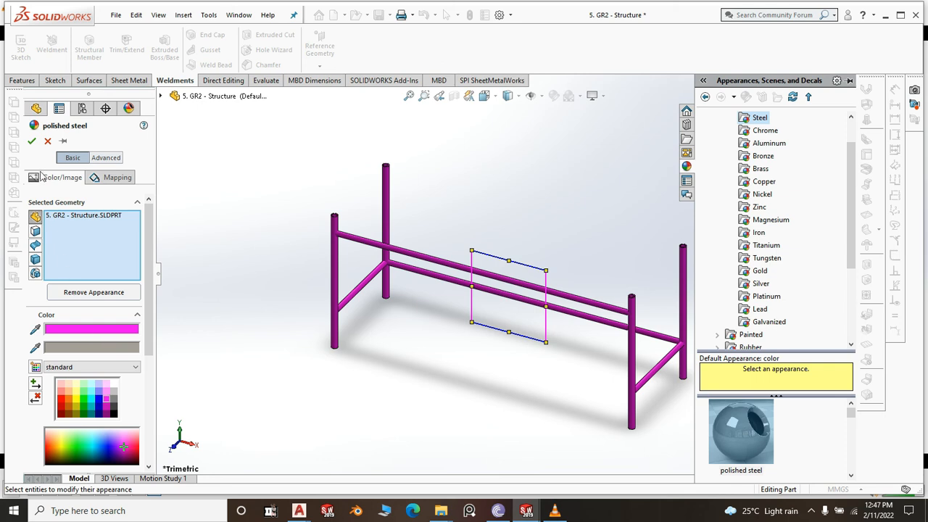
click(32, 143)
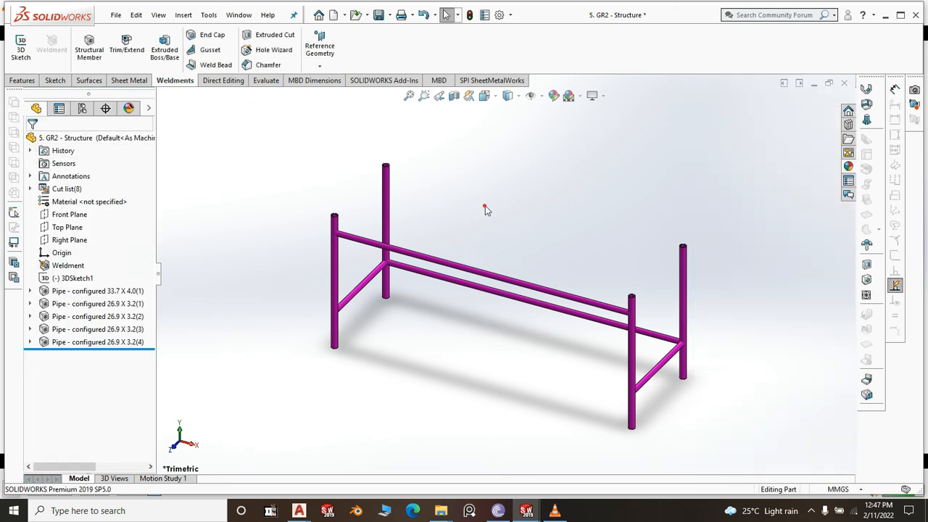
scroll(615, 351, up, 3)
scroll(628, 338, down, 3)
scroll(643, 288, up, 4)
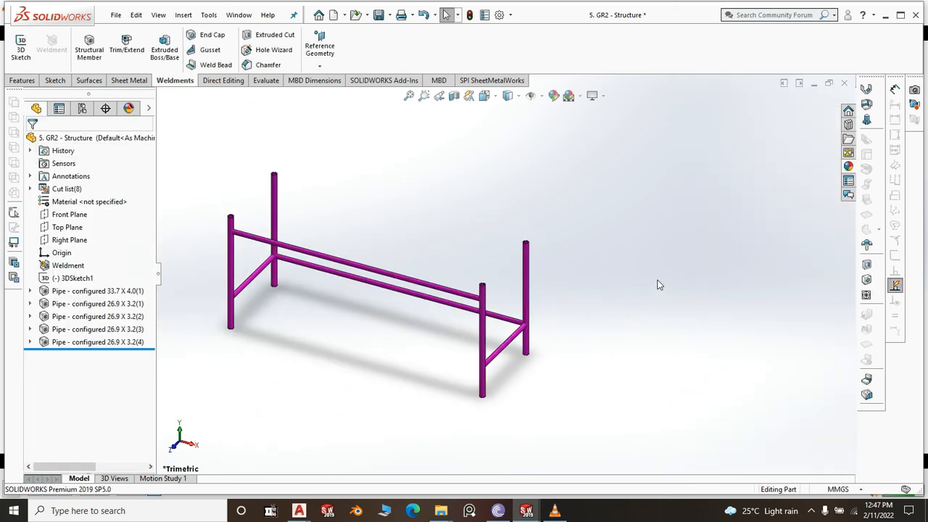
key(space)
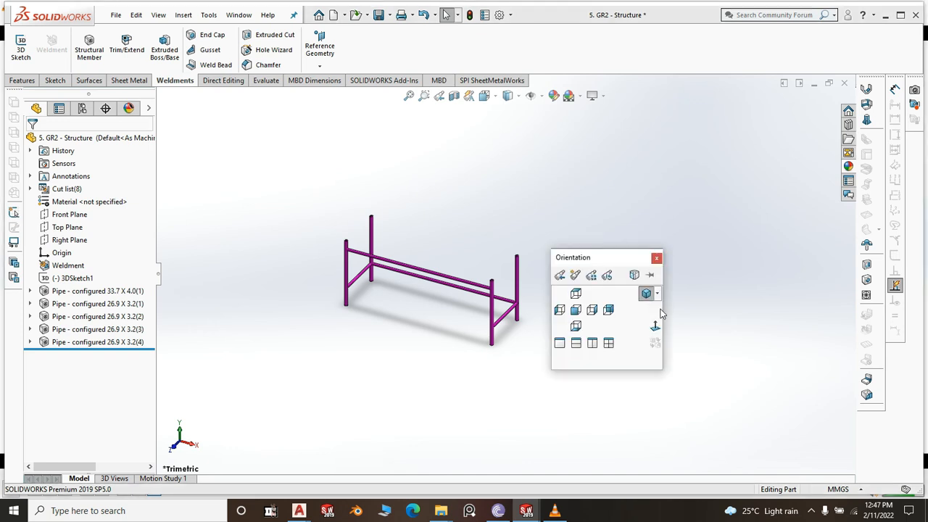
click(645, 292)
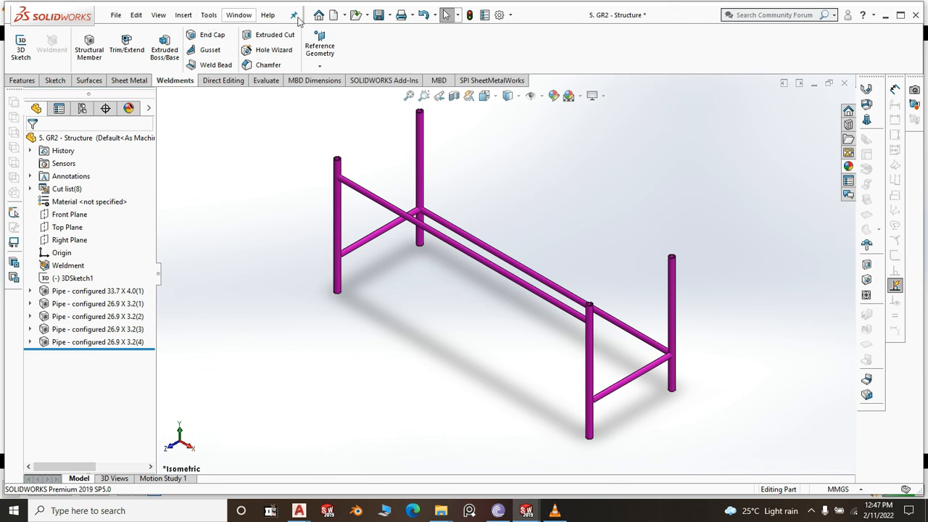
Switch to the GR2 Assembly in isometric view and insert the 5. GR2 - Structure part below the table top
mouse_move(531, 512)
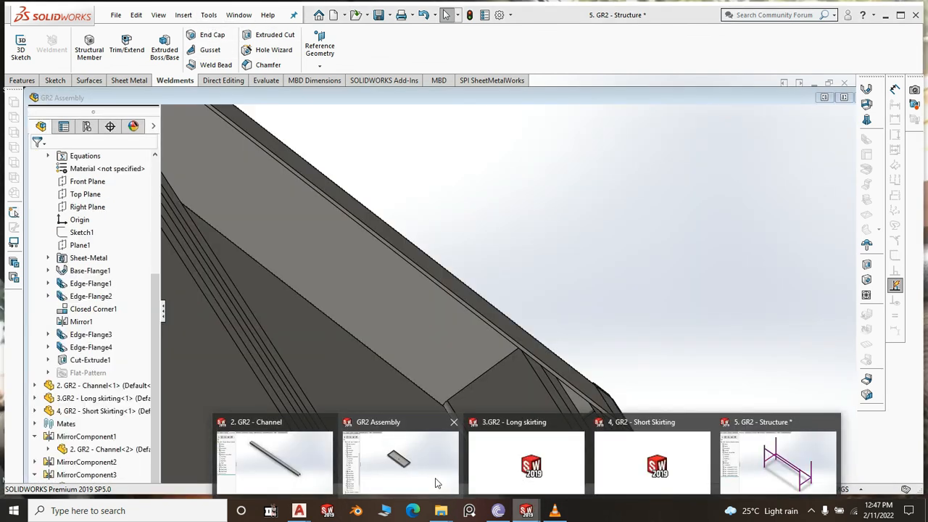
click(437, 484)
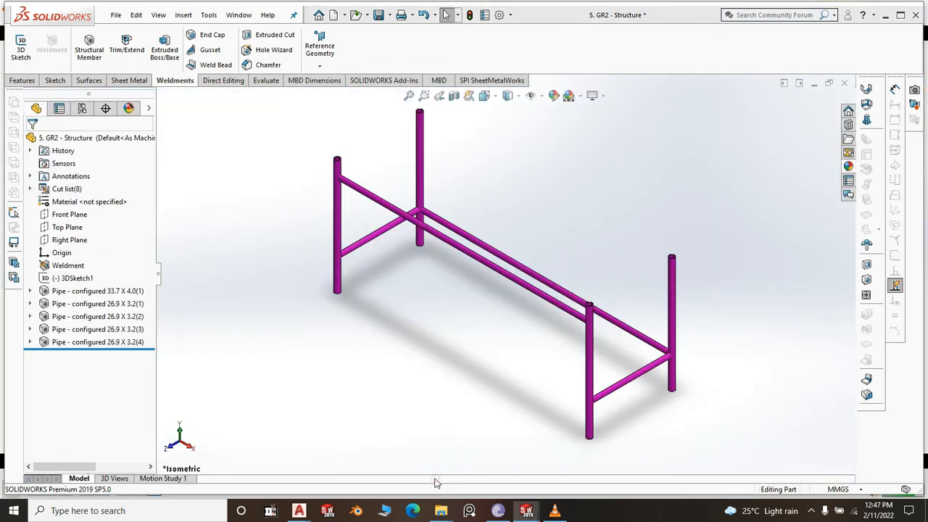
key(space)
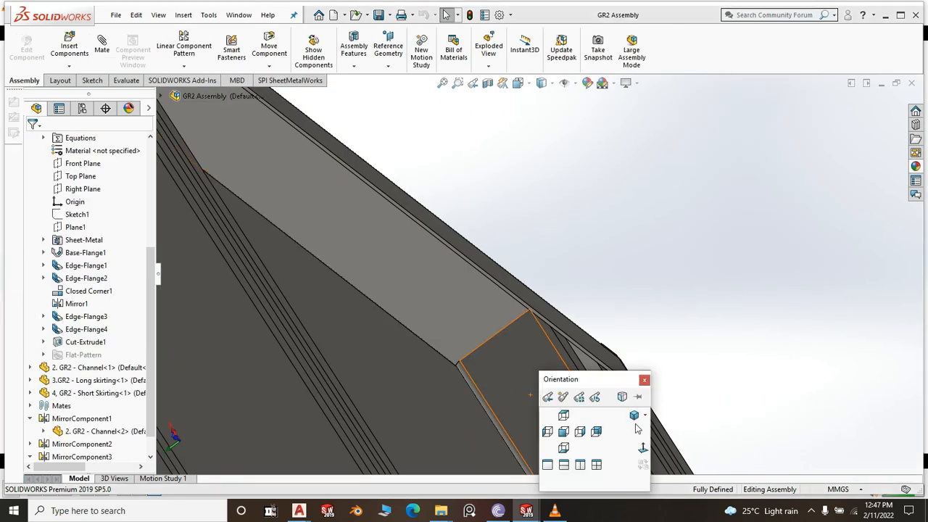
click(634, 412)
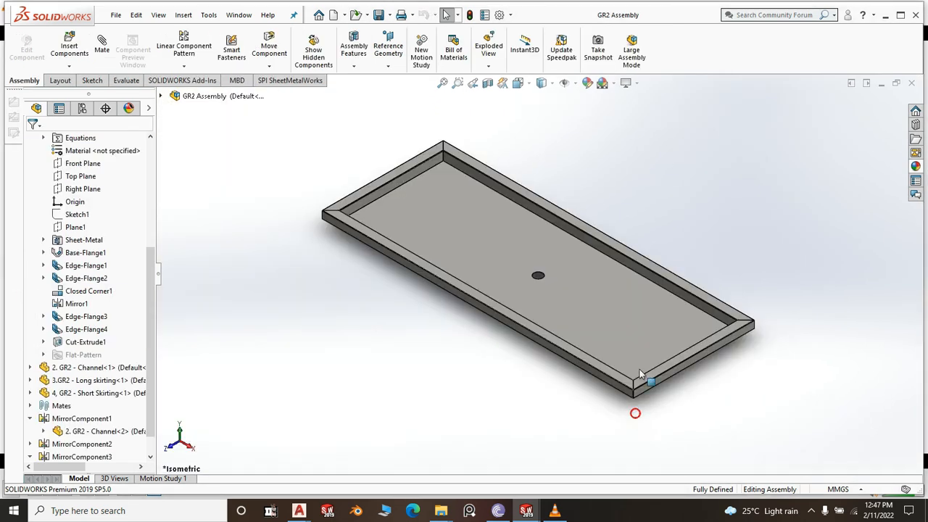
click(69, 47)
click(72, 306)
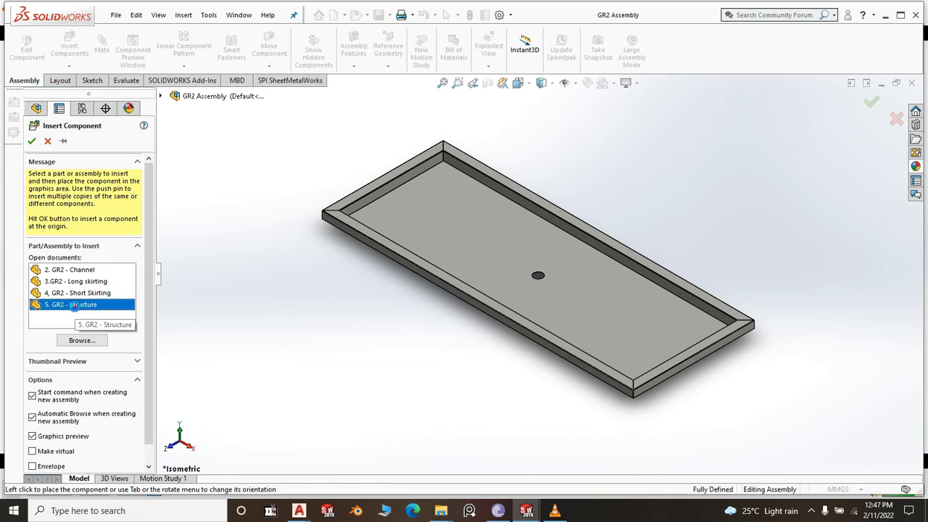
scroll(372, 314, up, 1)
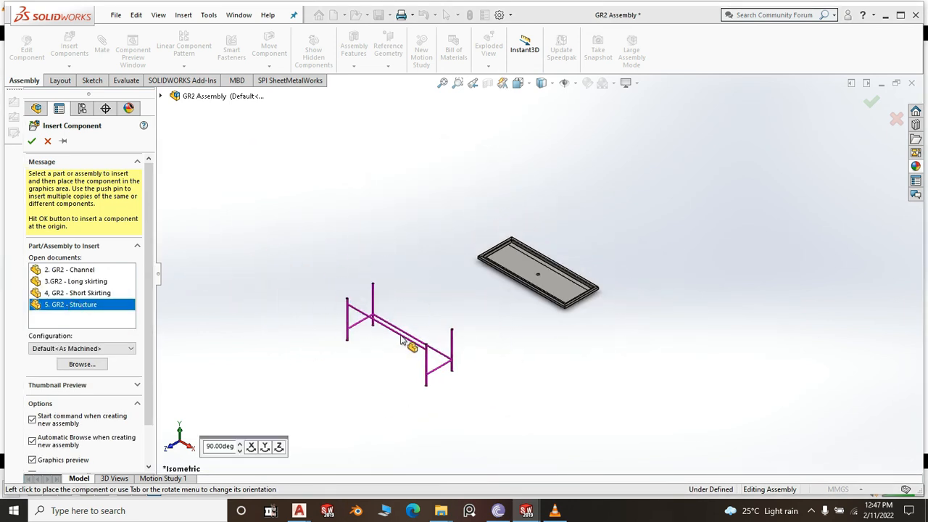
click(498, 320)
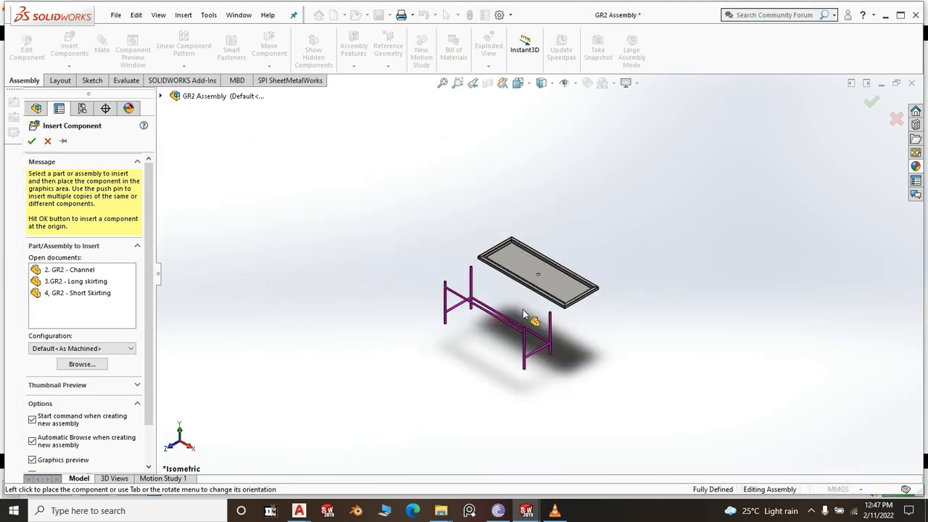
Add a coincident mate between the top end face of a frame leg and the underside face of the 2. GR2 - Channel
scroll(485, 260, down, 5)
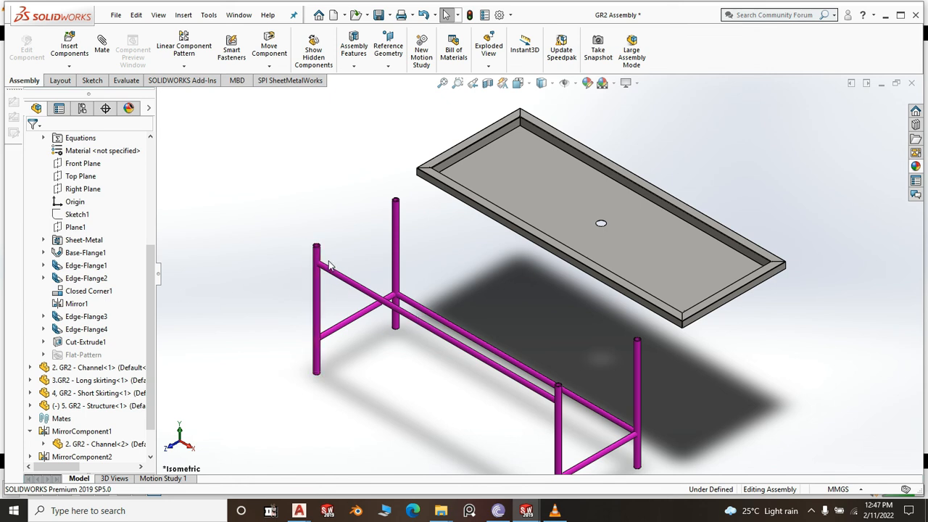
scroll(377, 220, down, 3)
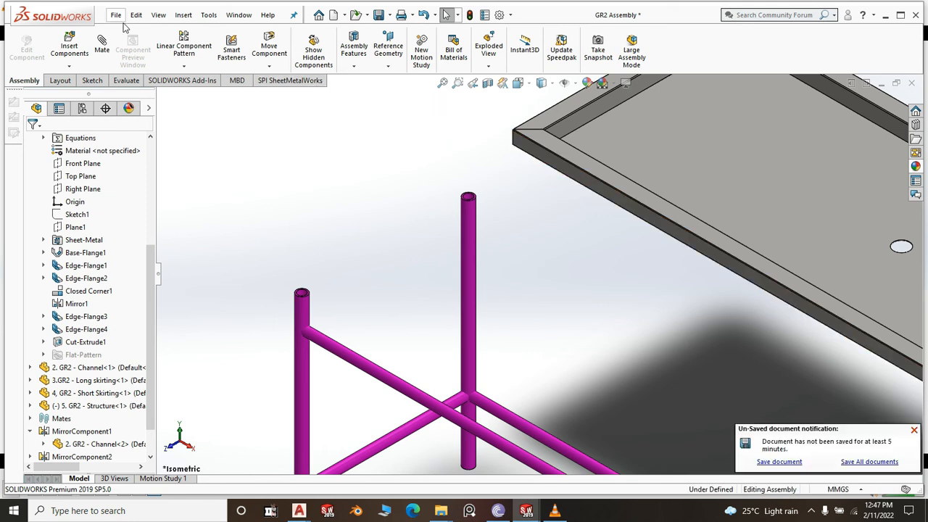
click(101, 43)
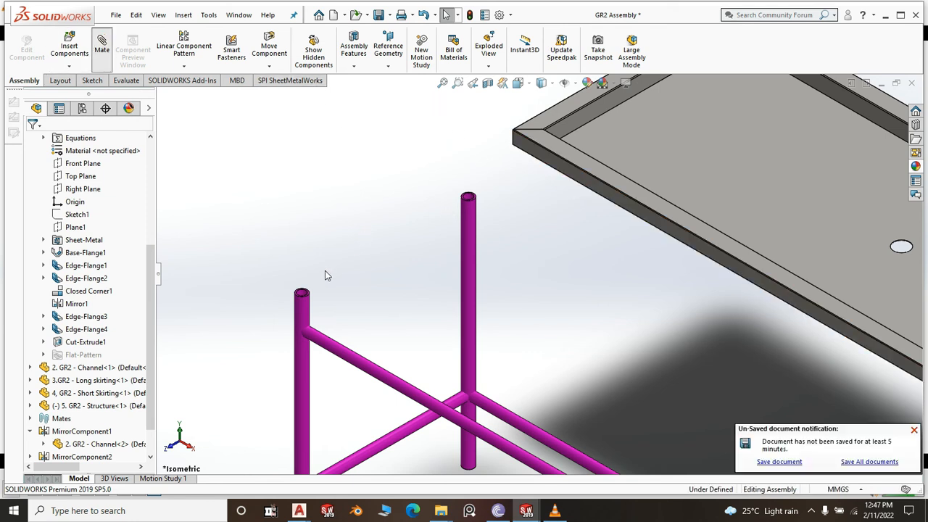
scroll(311, 290, down, 8)
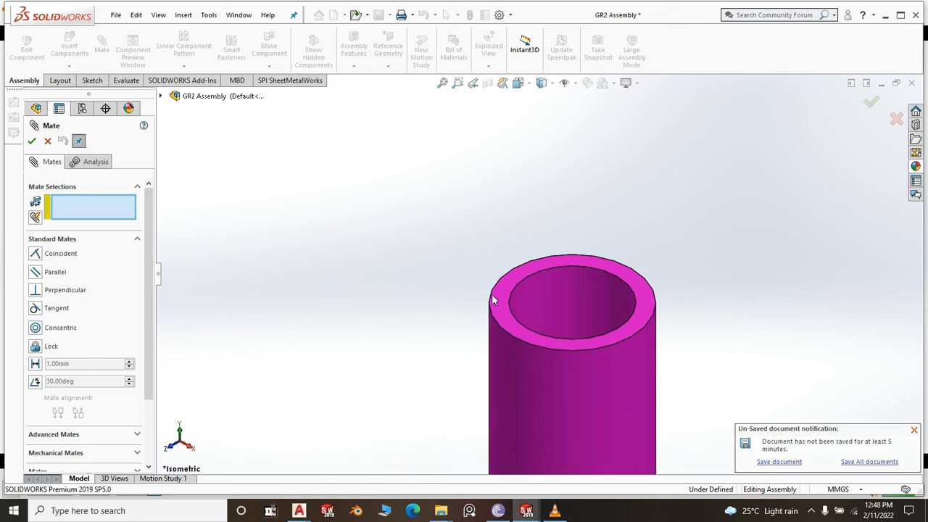
click(501, 305)
scroll(338, 298, up, 10)
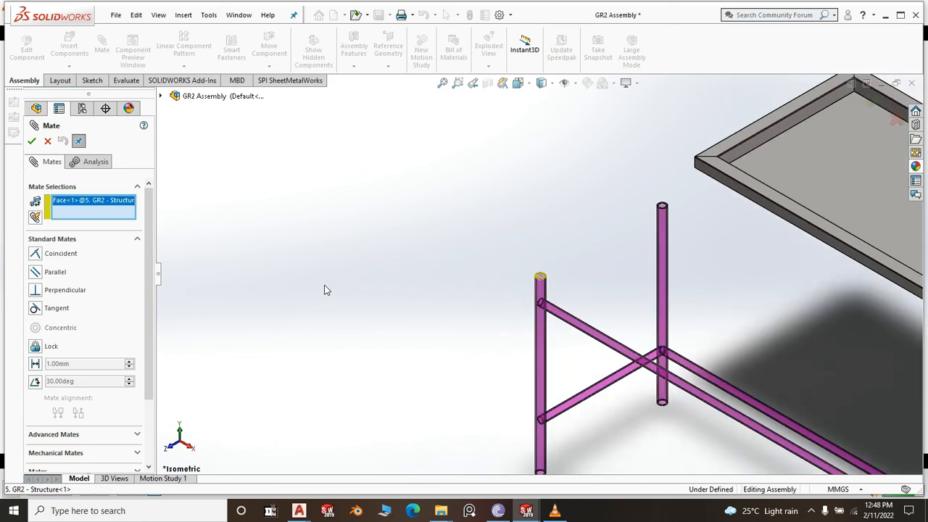
scroll(326, 290, up, 1)
middle_drag(562, 385, 597, 125)
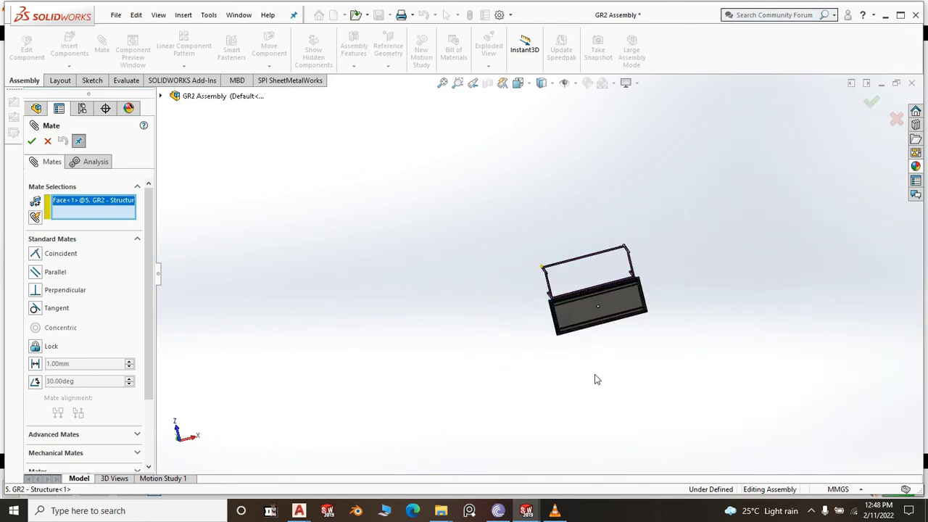
scroll(594, 374, down, 7)
scroll(497, 174, down, 8)
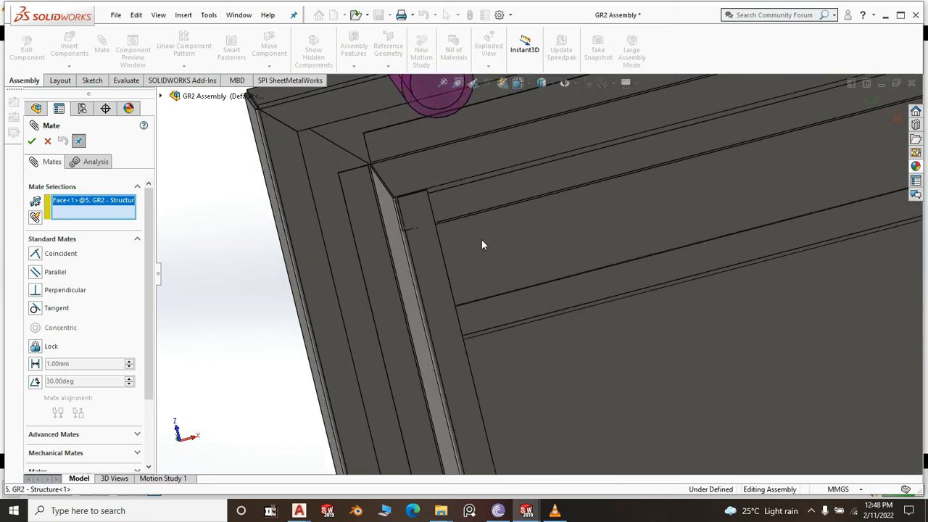
click(491, 277)
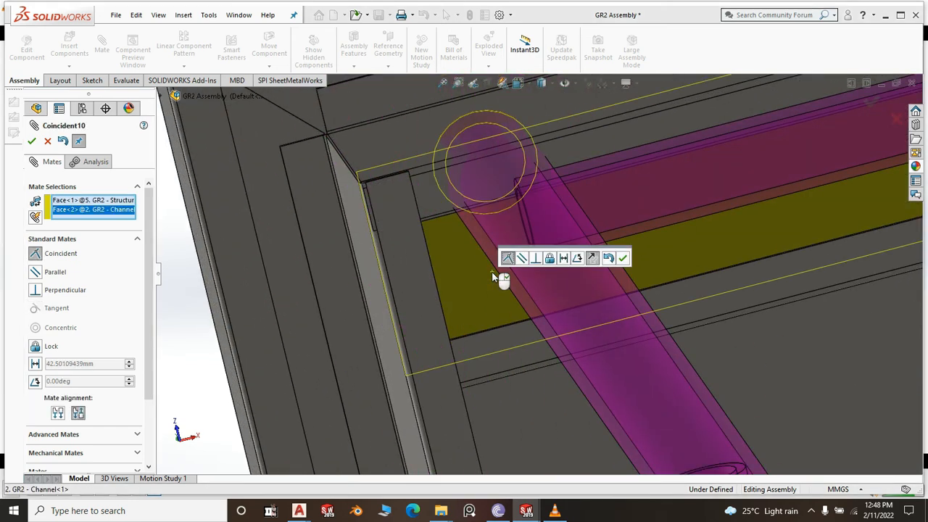
scroll(486, 273, up, 10)
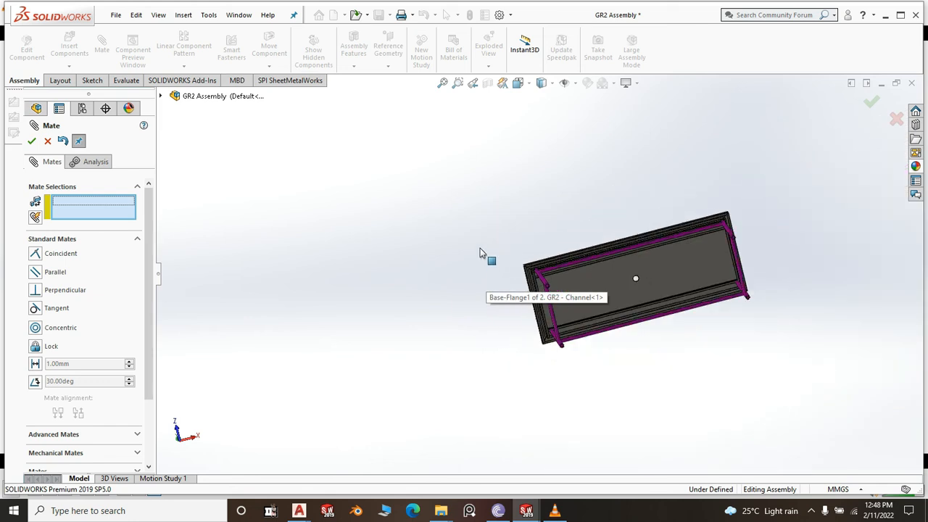
Mate the Right Plane of 1.GR2 - Top coincident with the Right Plane of 5. GR2 - Structure
middle_drag(620, 202, 662, 379)
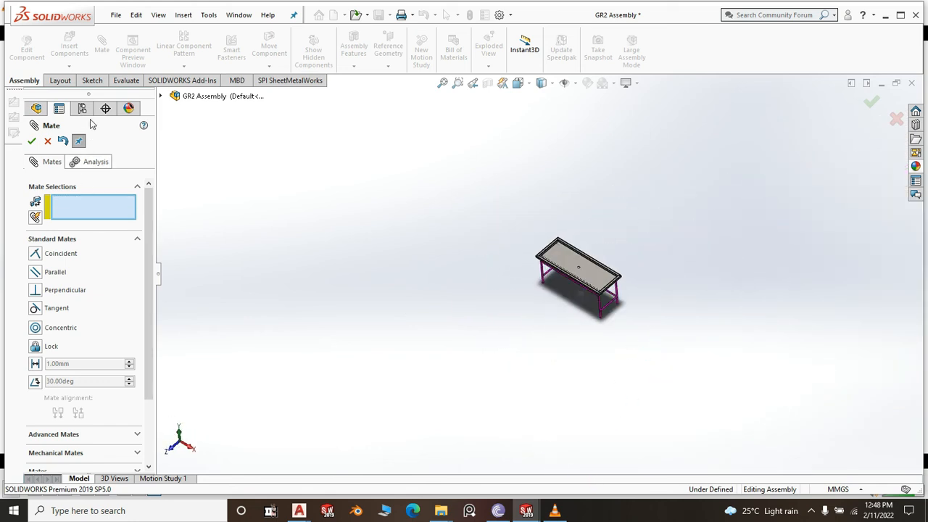
click(214, 98)
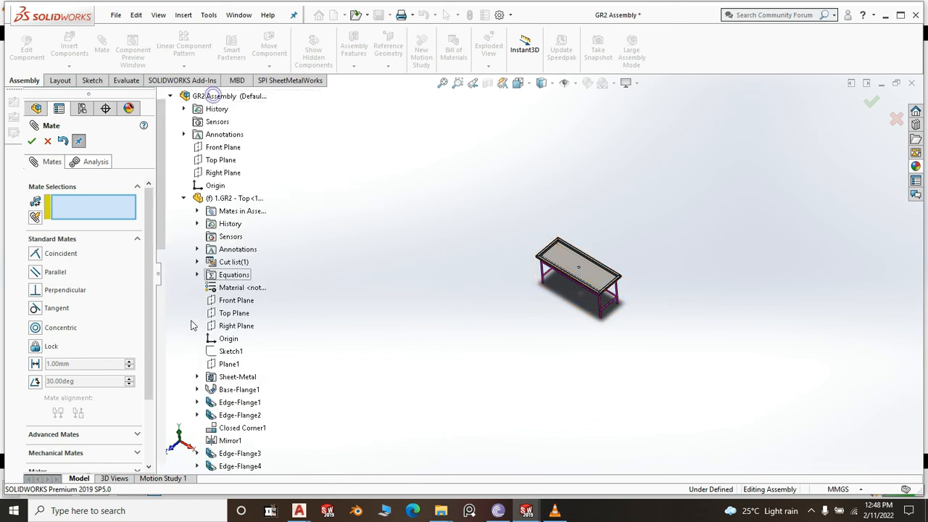
click(238, 326)
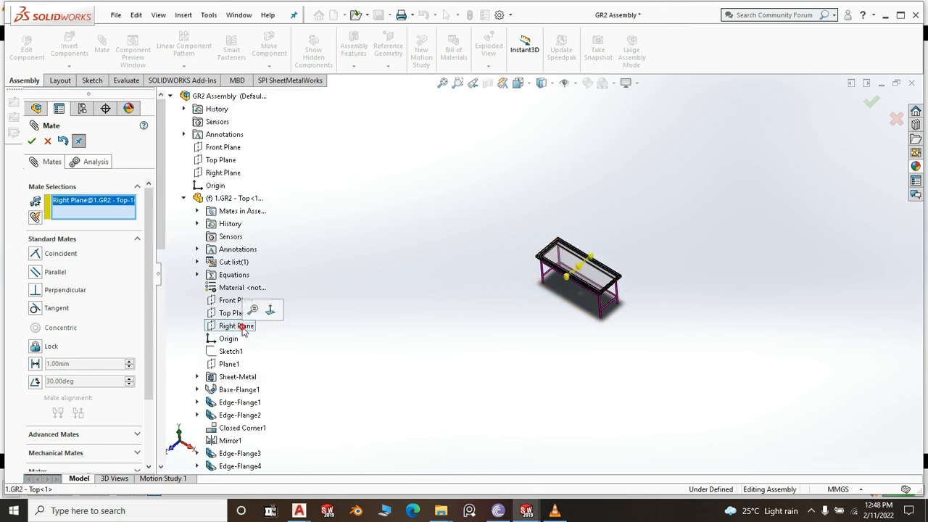
scroll(180, 371, down, 10)
scroll(180, 371, down, 2)
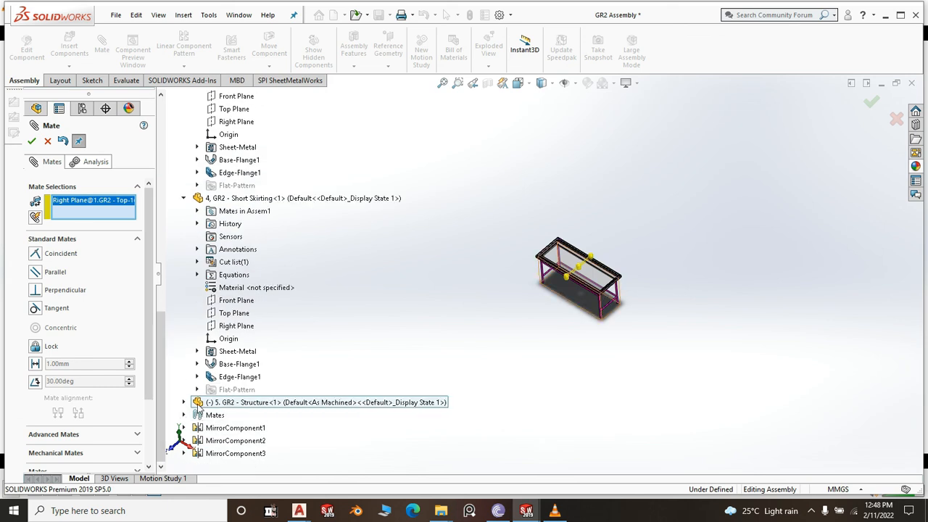
click(184, 403)
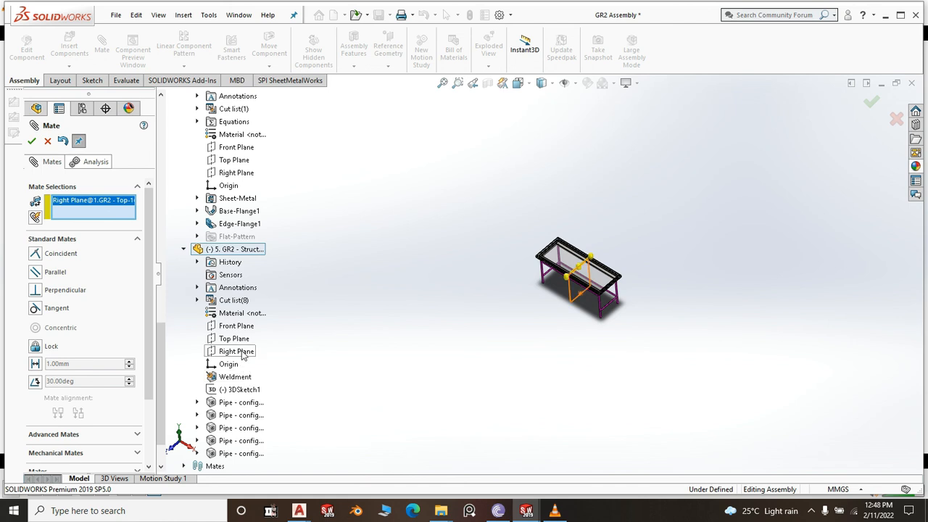
click(242, 352)
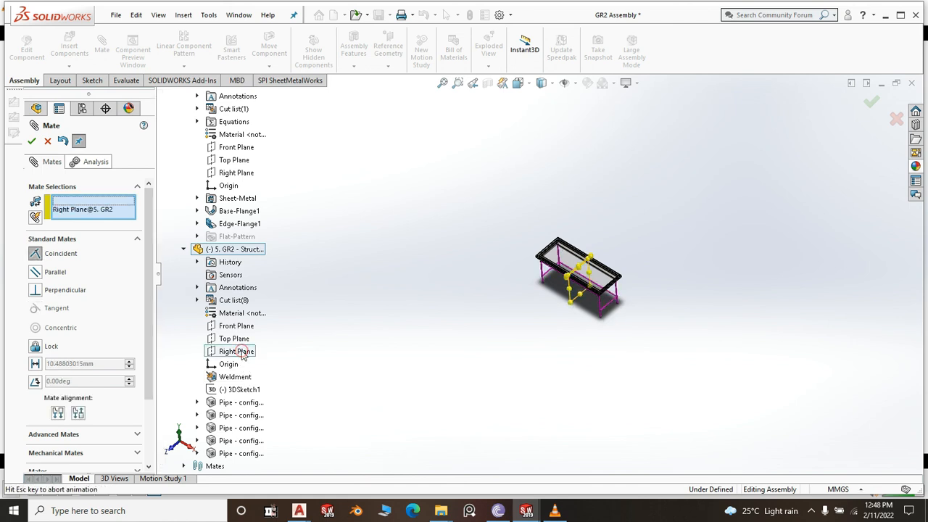
click(228, 369)
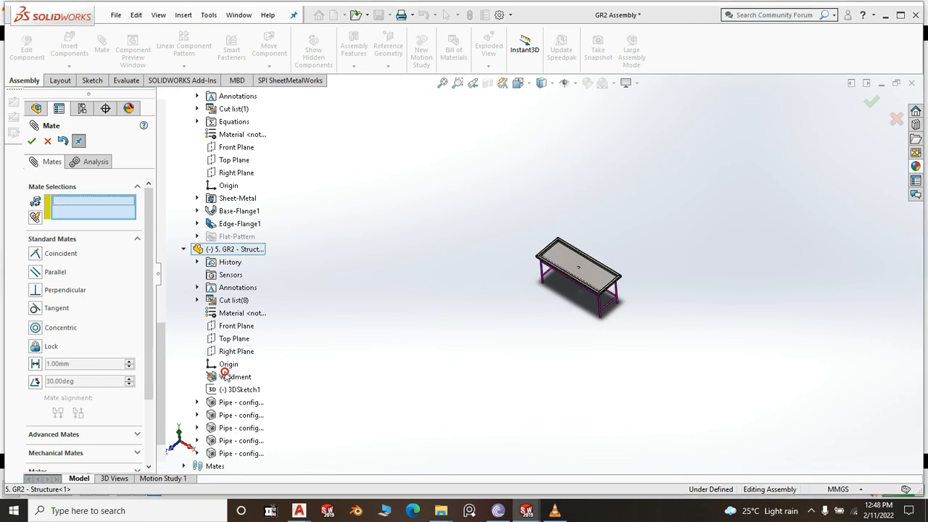
Mate the Front Plane of 5. GR2 - Structure coincident with the Front Plane of 4, GR2 - Short Skirting and finish mating
click(239, 327)
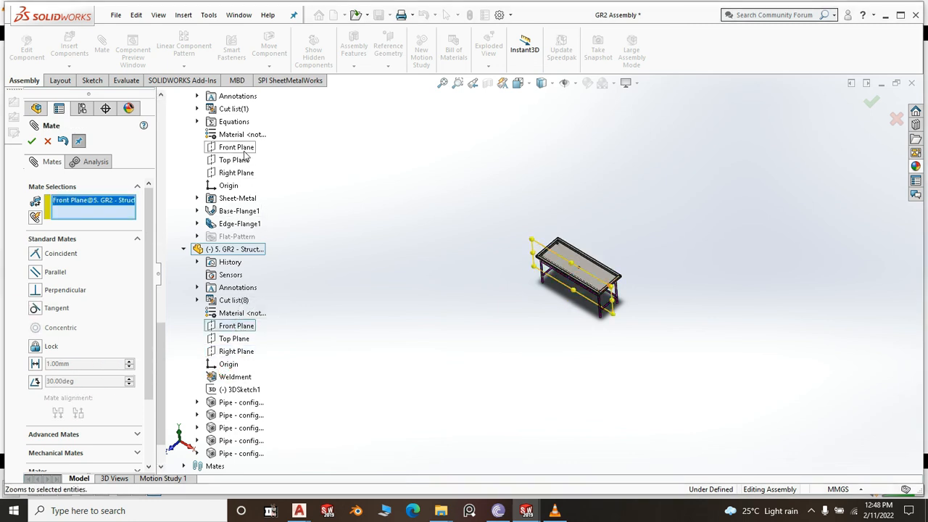
click(244, 150)
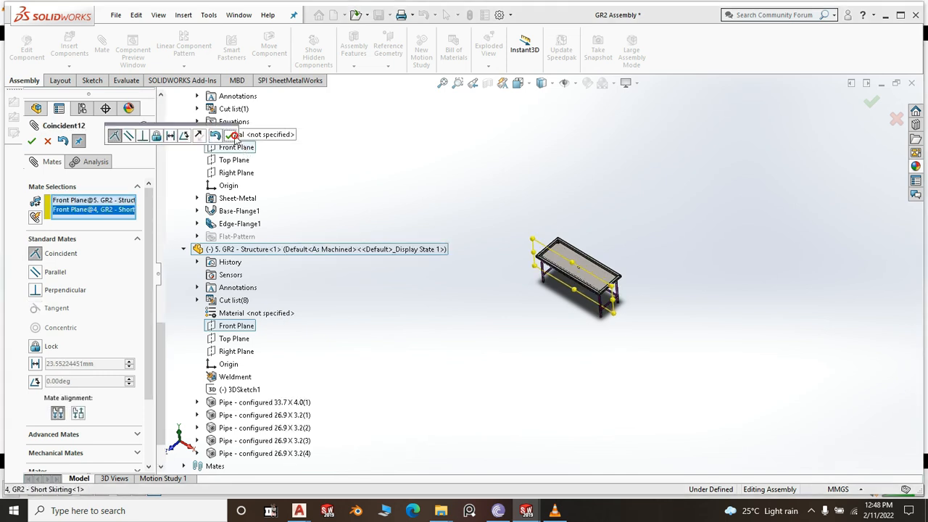
click(230, 136)
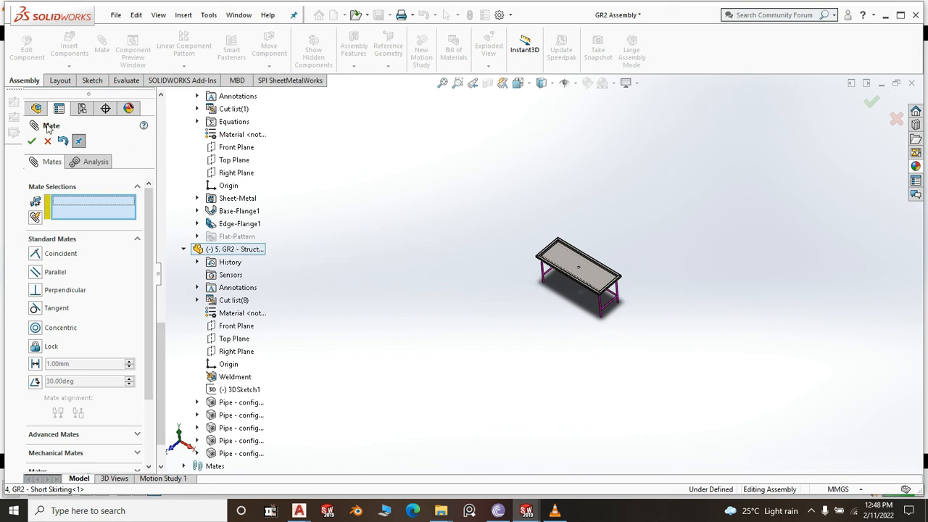
click(32, 141)
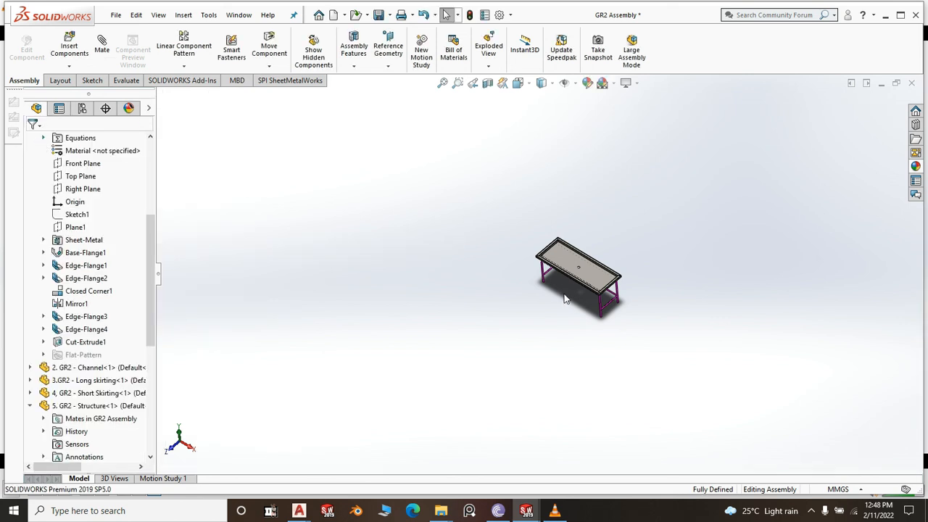
scroll(606, 310, down, 3)
middle_drag(606, 310, 553, 175)
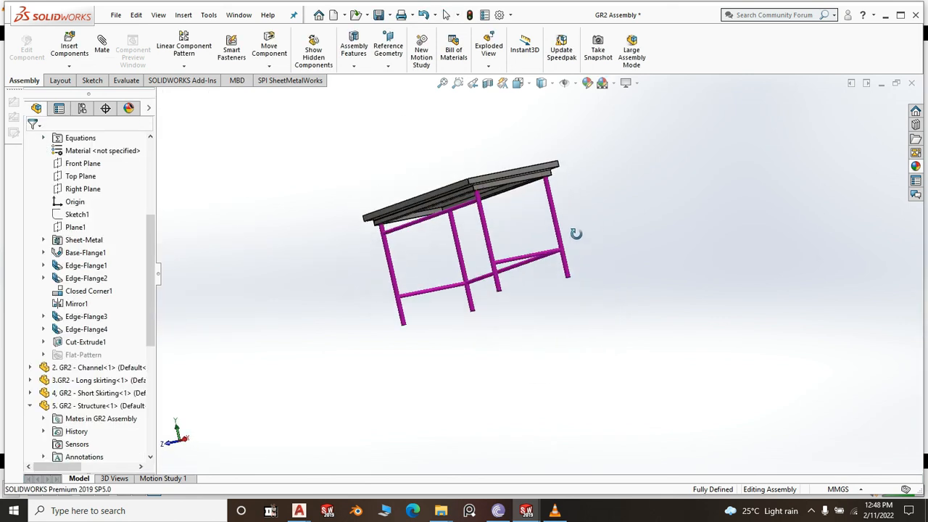
Examine how the pipe frame sits beneath the table top, viewing the underside and both ends of the assembly
scroll(553, 175, down, 4)
scroll(553, 175, down, 4)
middle_drag(430, 338, 448, 254)
scroll(444, 179, down, 2)
scroll(444, 175, down, 2)
middle_drag(702, 398, 627, 317)
scroll(701, 308, up, 2)
scroll(512, 138, down, 5)
scroll(562, 283, up, 5)
scroll(535, 268, up, 5)
scroll(627, 316, down, 5)
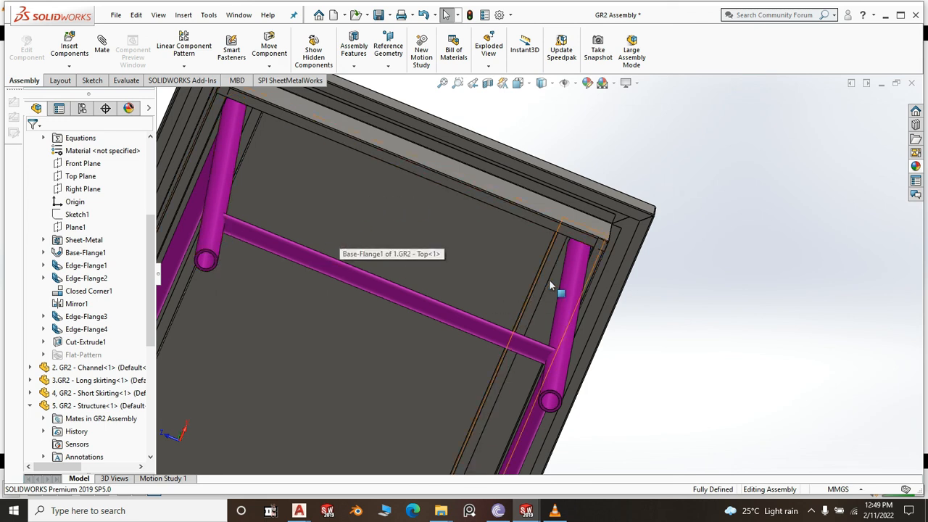
scroll(595, 289, up, 5)
scroll(603, 283, down, 5)
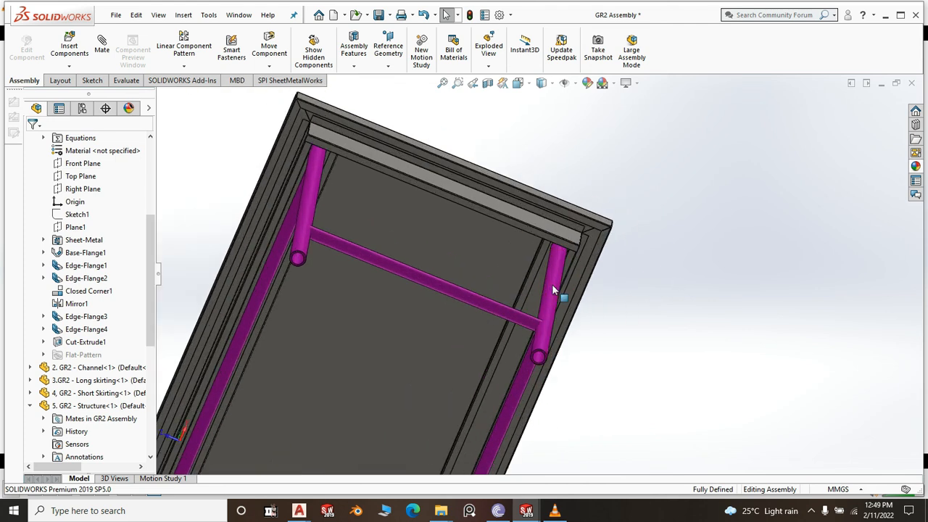
scroll(603, 282, up, 5)
middle_drag(645, 270, 403, 391)
scroll(403, 392, down, 5)
scroll(392, 396, up, 6)
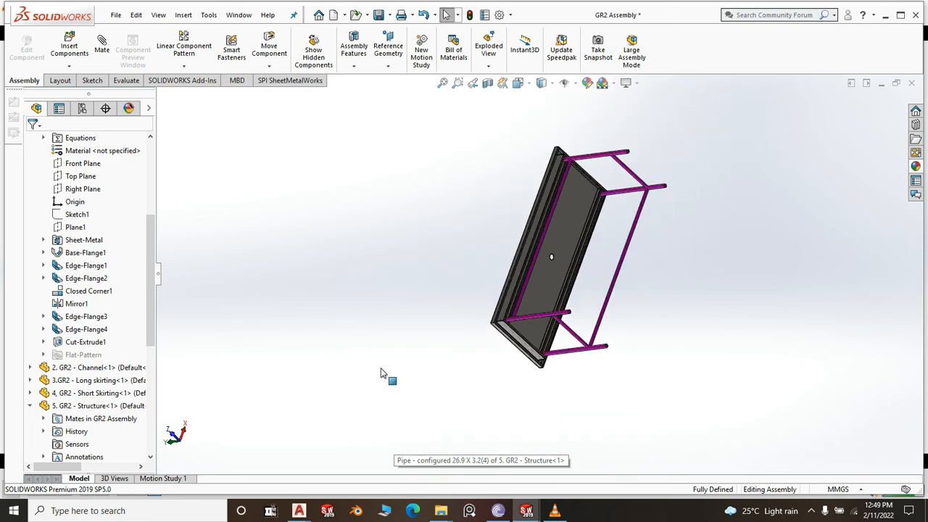
Inspect up close the corner where a frame leg meets the channel and the long and short skirtings
scroll(530, 323, down, 8)
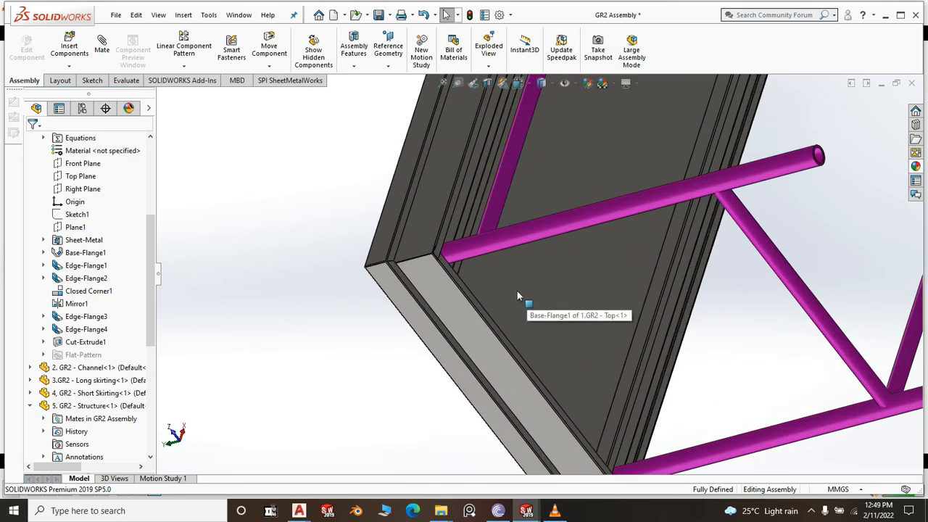
middle_drag(483, 258, 448, 288)
scroll(394, 261, down, 6)
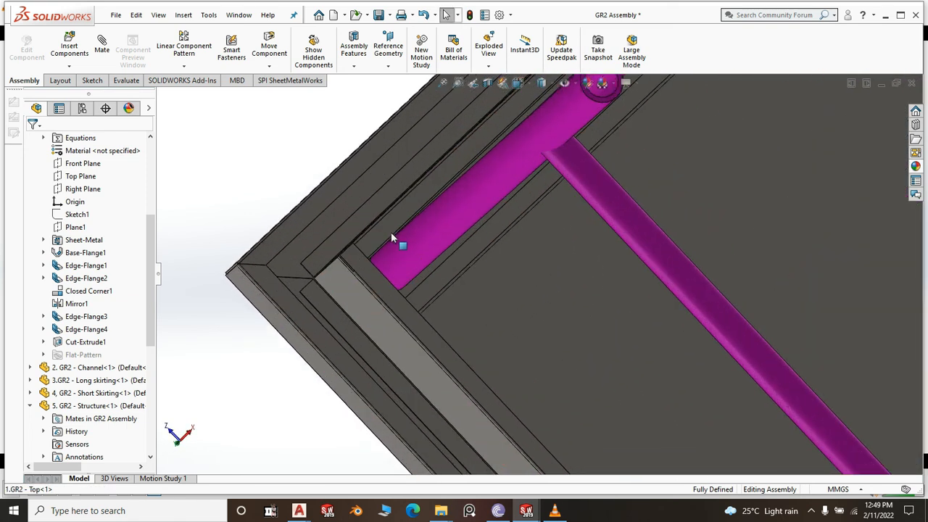
scroll(408, 300, up, 6)
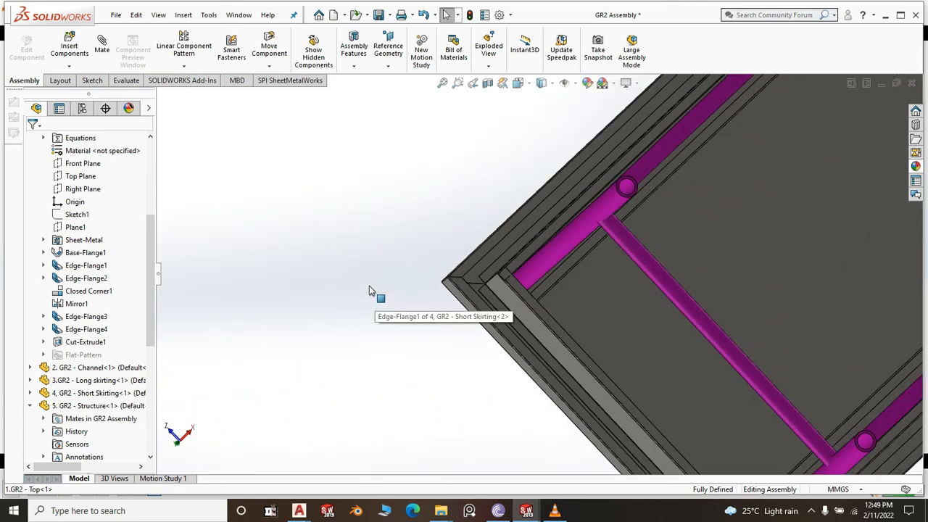
mouse_move(369, 286)
middle_down()
mouse_move(352, 271)
mouse_move(355, 297)
middle_up()
scroll(479, 322, down, 6)
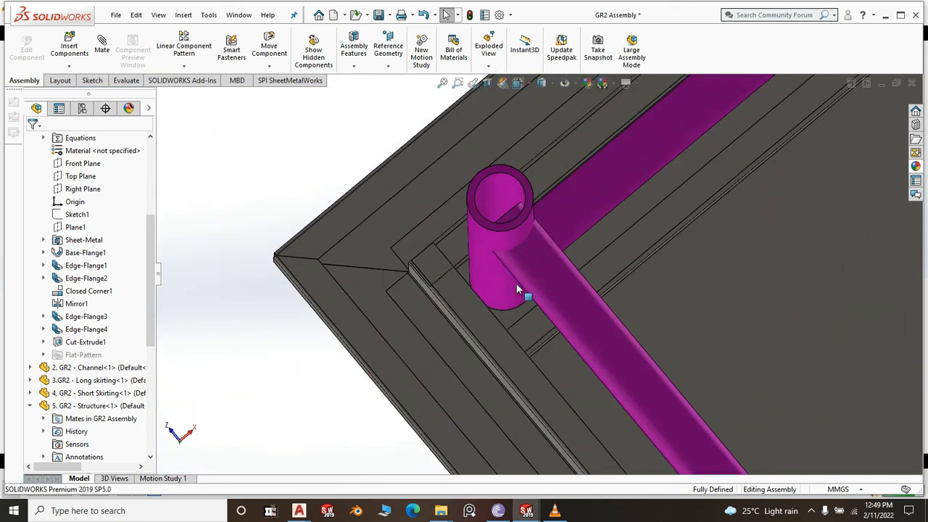
scroll(372, 304, up, 6)
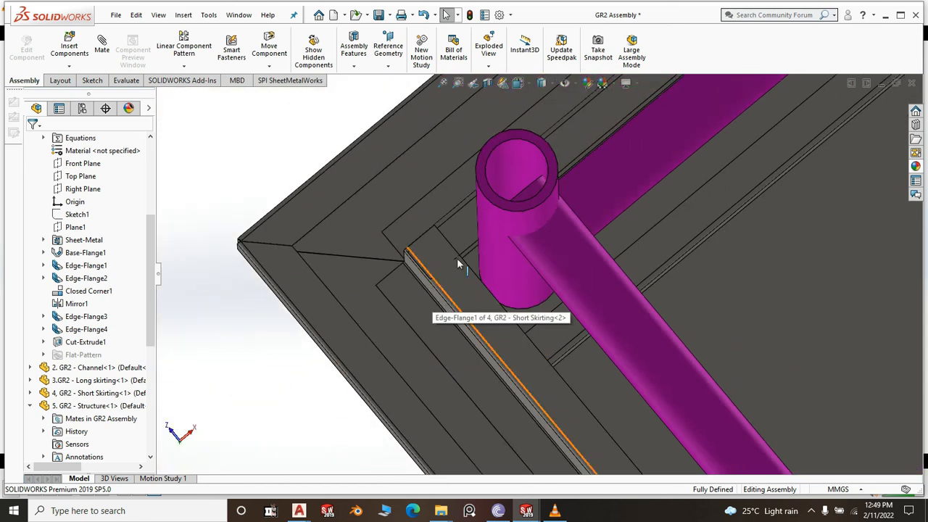
scroll(464, 239, down, 3)
scroll(322, 192, up, 2)
middle_drag(314, 171, 317, 183)
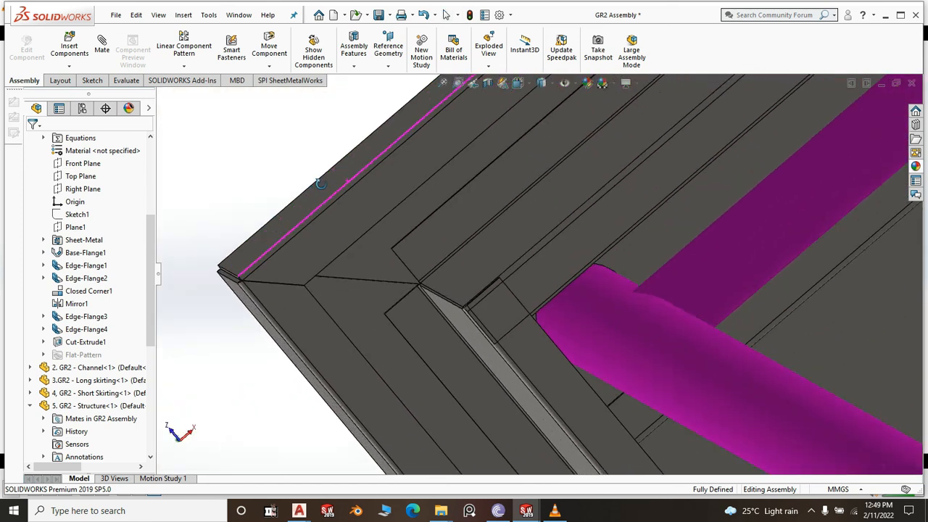
scroll(564, 287, up, 6)
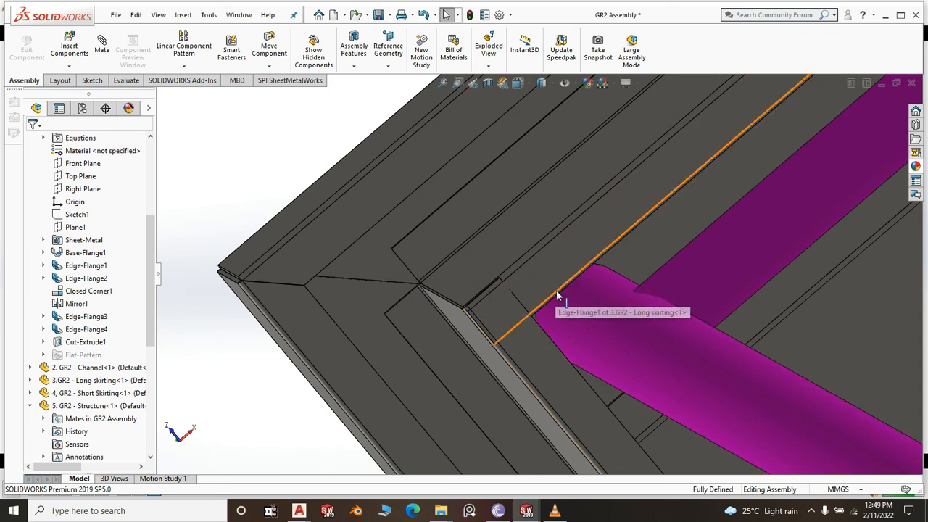
middle_drag(472, 375, 548, 275)
scroll(551, 287, down, 5)
scroll(537, 283, up, 5)
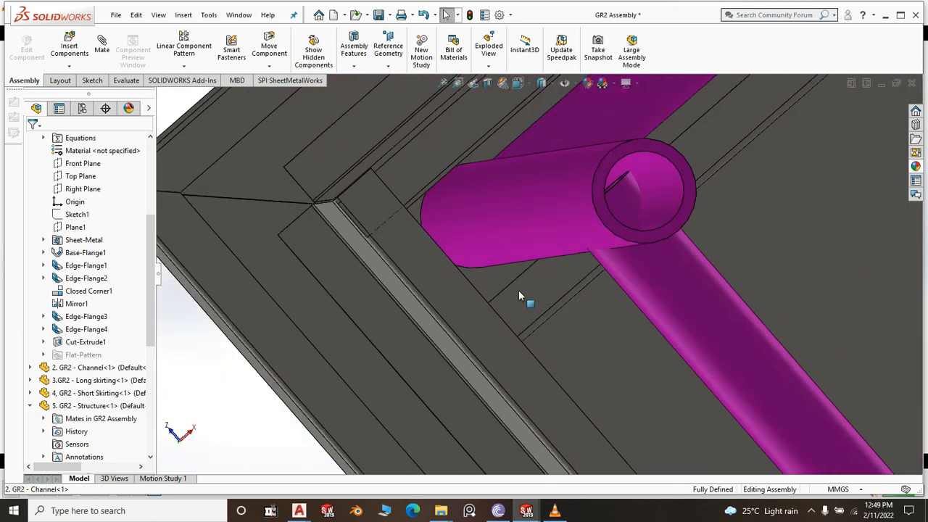
mouse_move(428, 361)
middle_down()
mouse_move(417, 343)
mouse_move(414, 355)
middle_up()
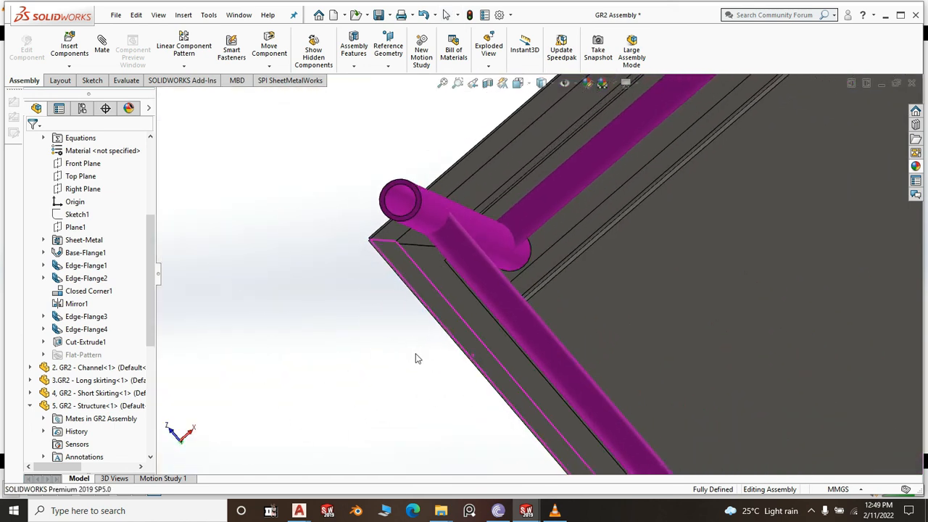
scroll(539, 276, down, 6)
middle_drag(533, 280, 526, 279)
scroll(521, 274, down, 3)
scroll(507, 249, up, 5)
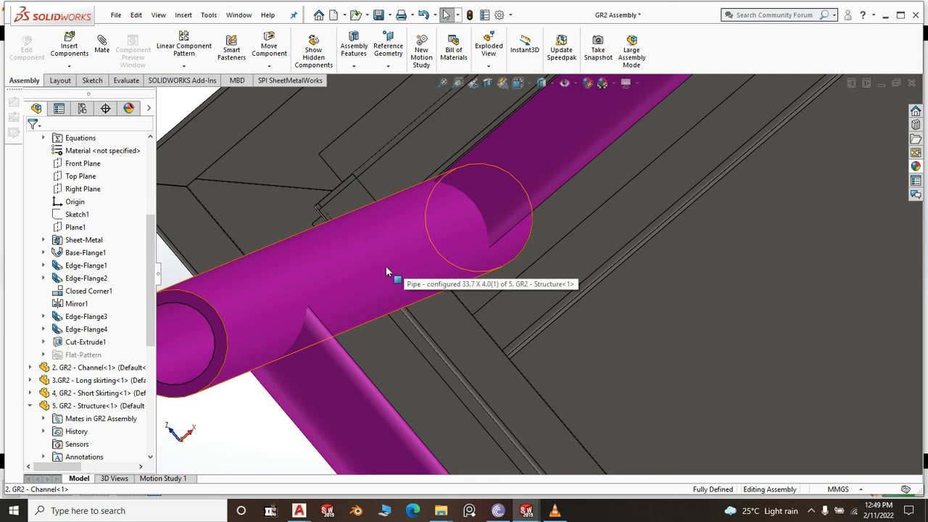
scroll(401, 261, up, 5)
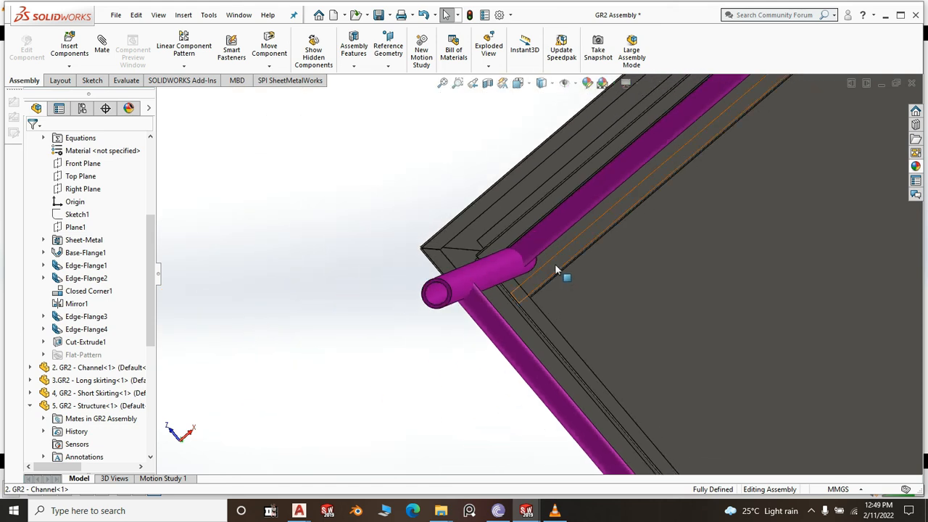
scroll(555, 264, down, 2)
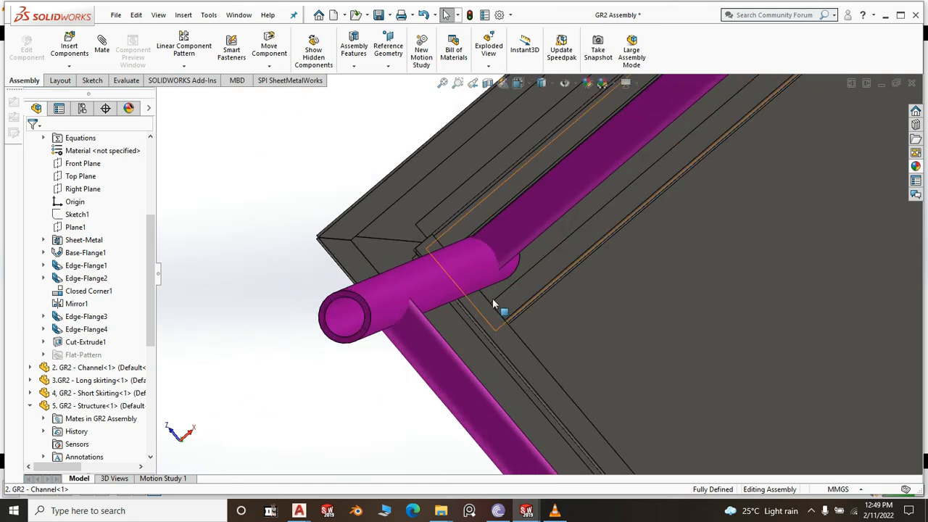
scroll(476, 303, up, 6)
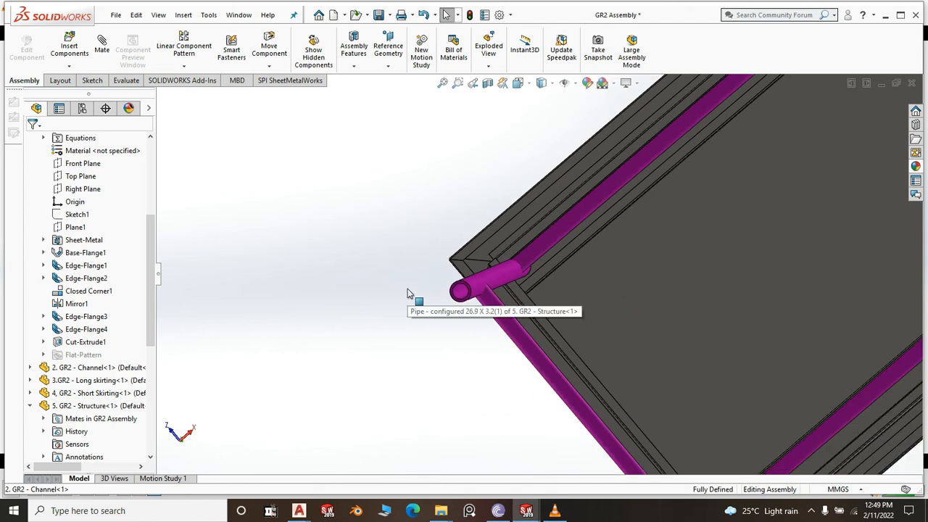
scroll(407, 290, up, 2)
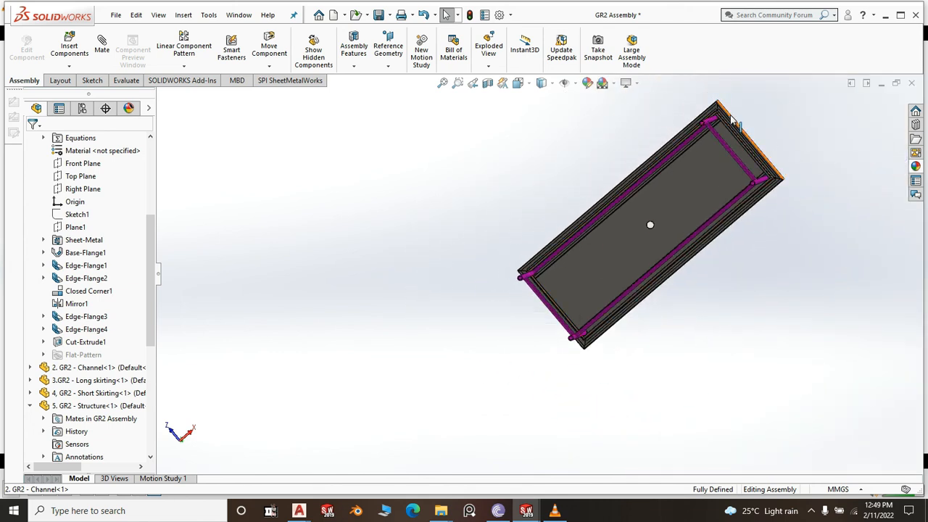
View the table from above and return the assembly to the isometric view
scroll(732, 121, down, 5)
middle_drag(732, 121, 786, 369)
scroll(788, 344, up, 1)
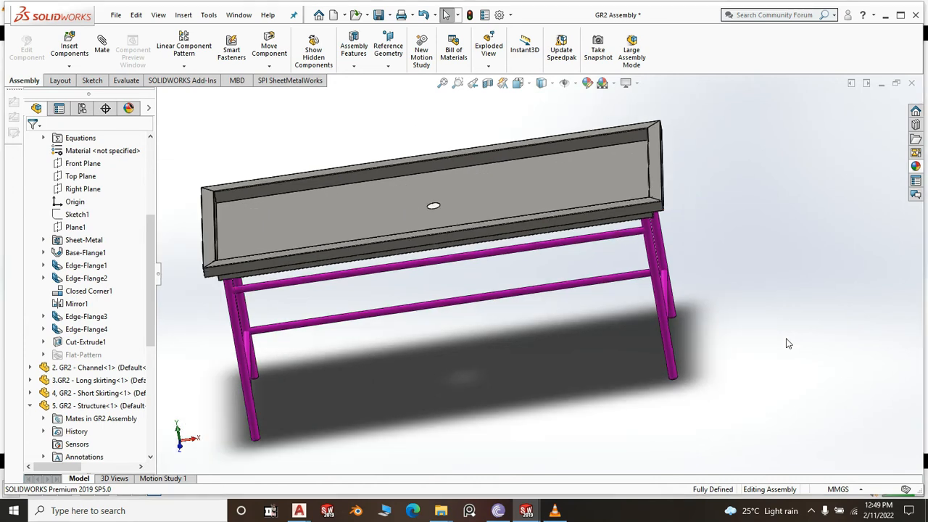
key(space)
click(885, 383)
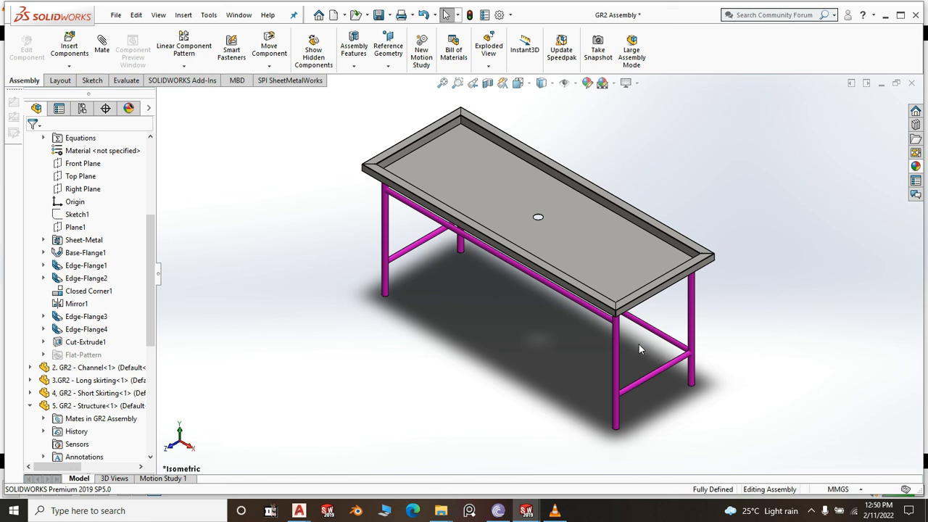
Examine the completed table in isometric view, checking the top's rim, the central hole and the supporting frame
scroll(624, 351, down, 2)
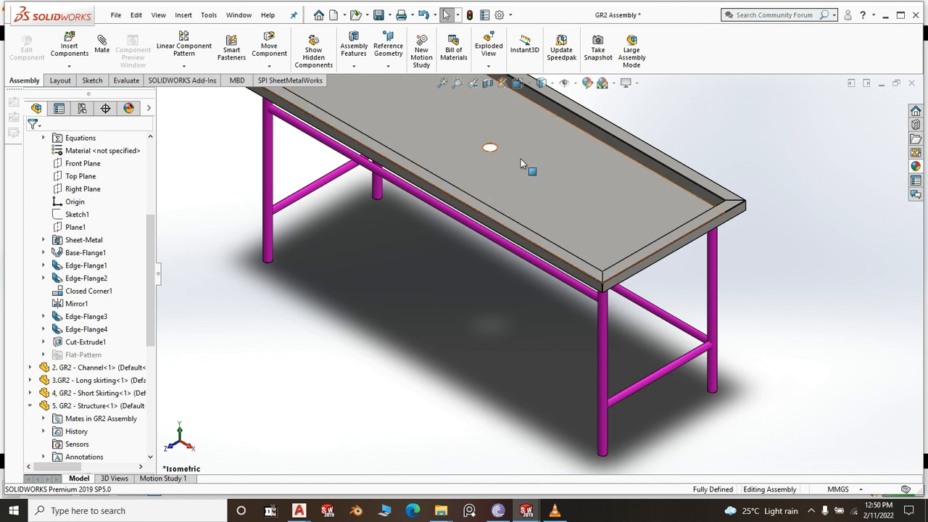
key(f)
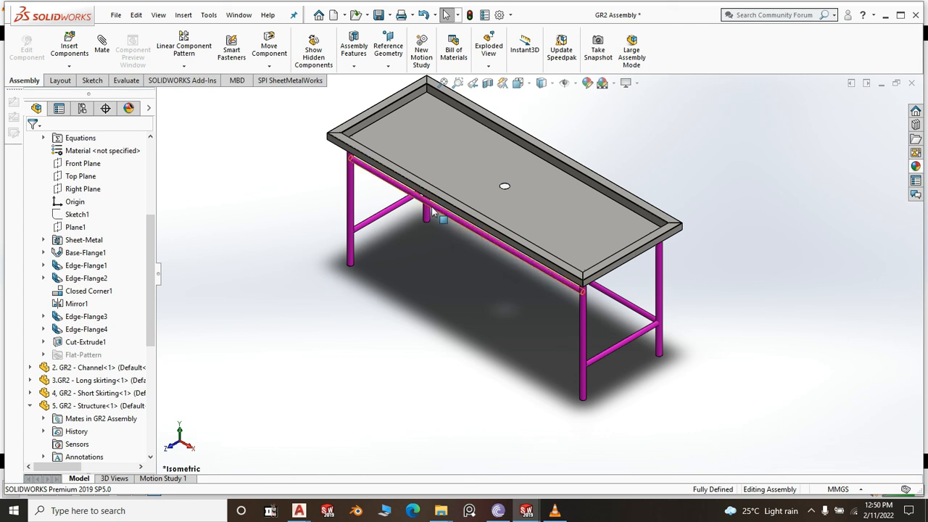
scroll(434, 212, down, 2)
scroll(434, 210, down, 1)
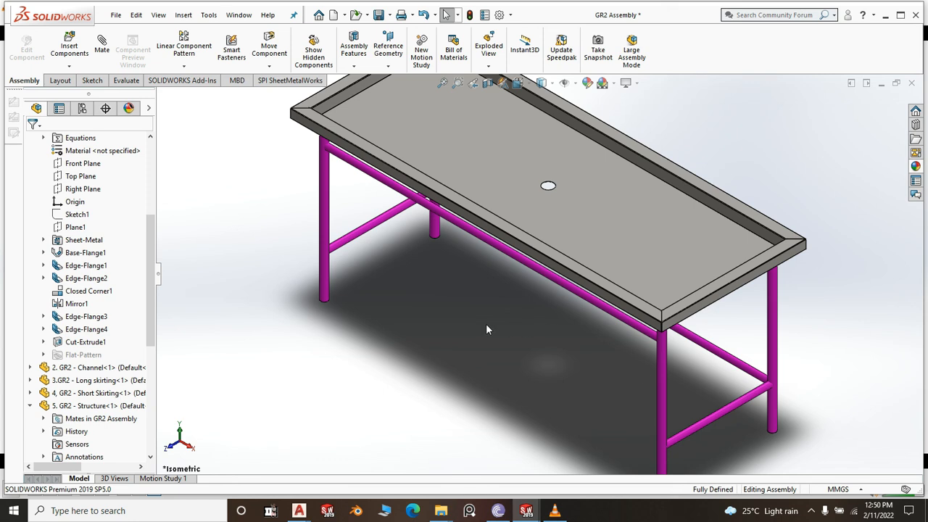
scroll(581, 341, up, 2)
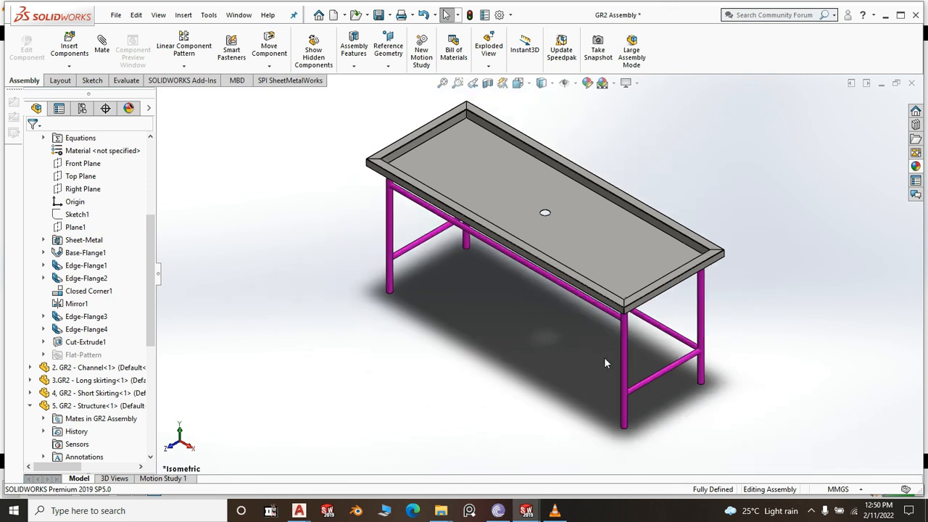
scroll(540, 199, down, 2)
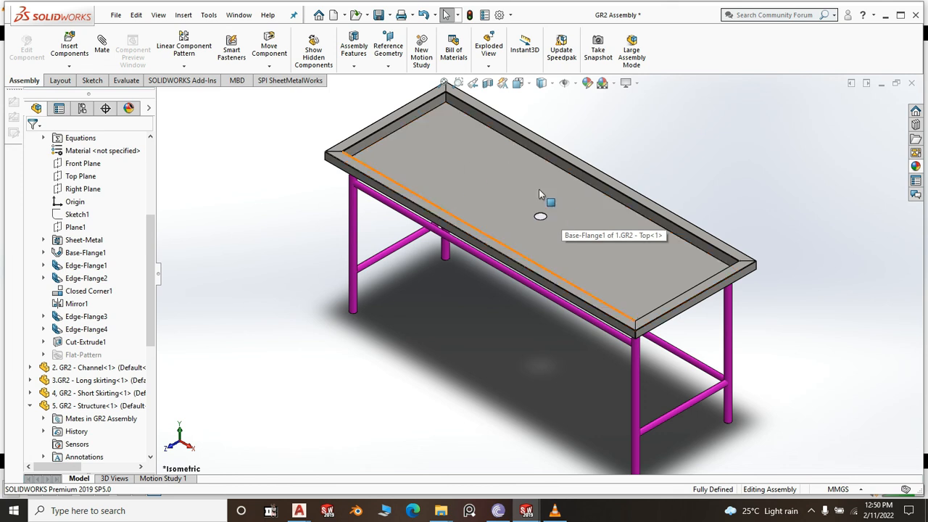
scroll(550, 224, down, 2)
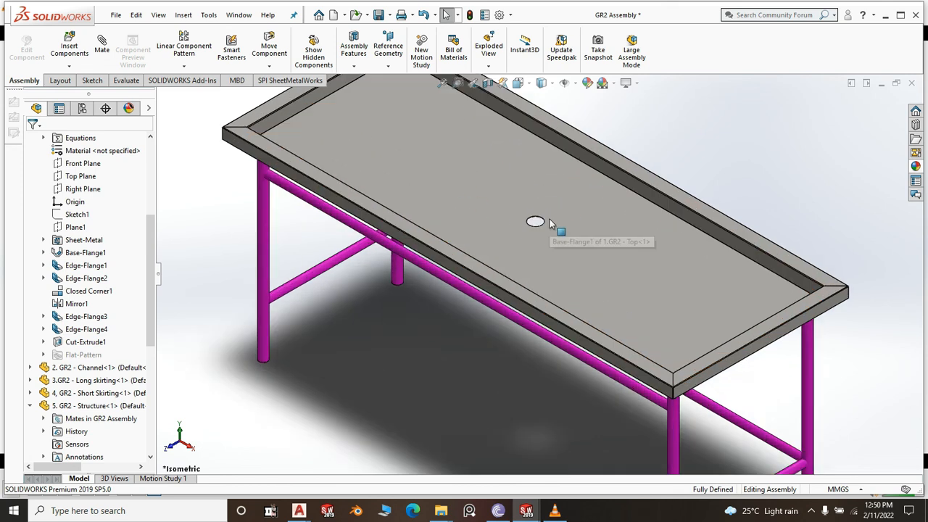
scroll(550, 224, down, 1)
scroll(500, 279, up, 2)
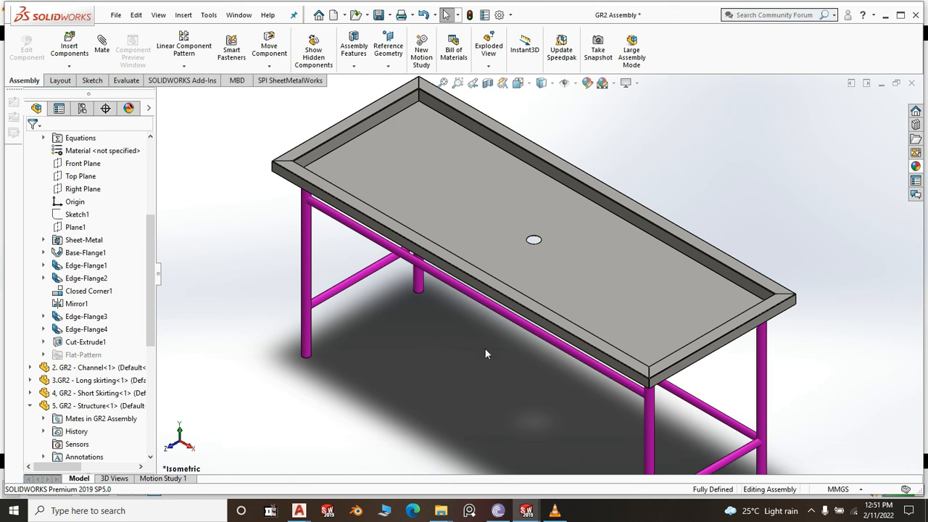
scroll(626, 412, up, 5)
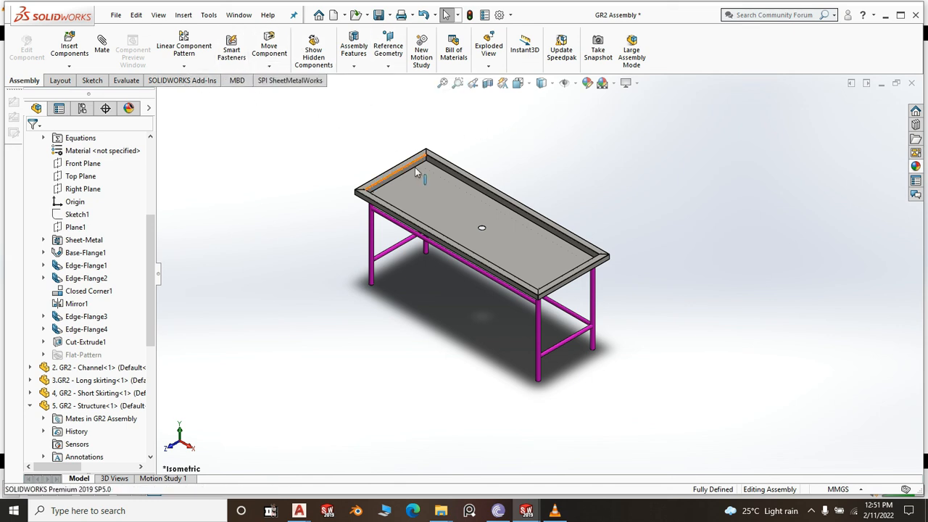
Measure the table's overall height from the top's upper rim face to the bottom end face of a frame leg
scroll(551, 292, down, 5)
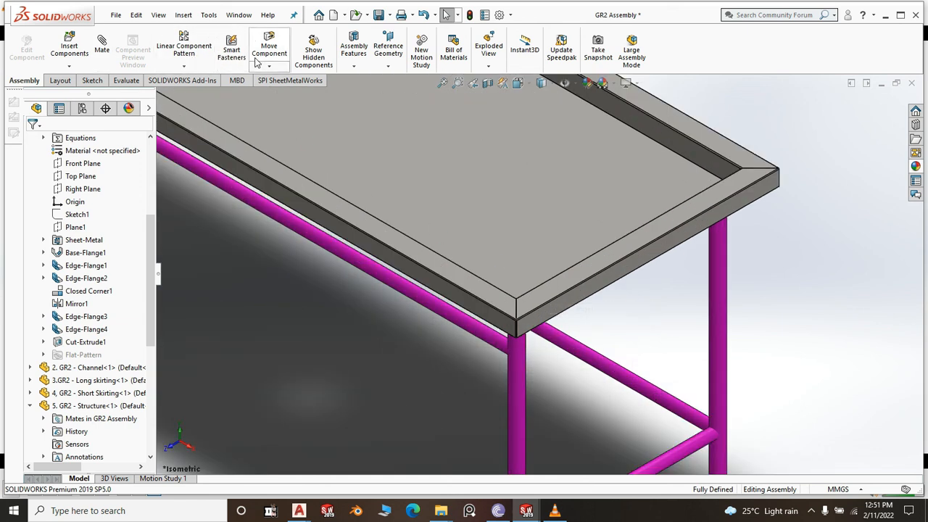
click(208, 14)
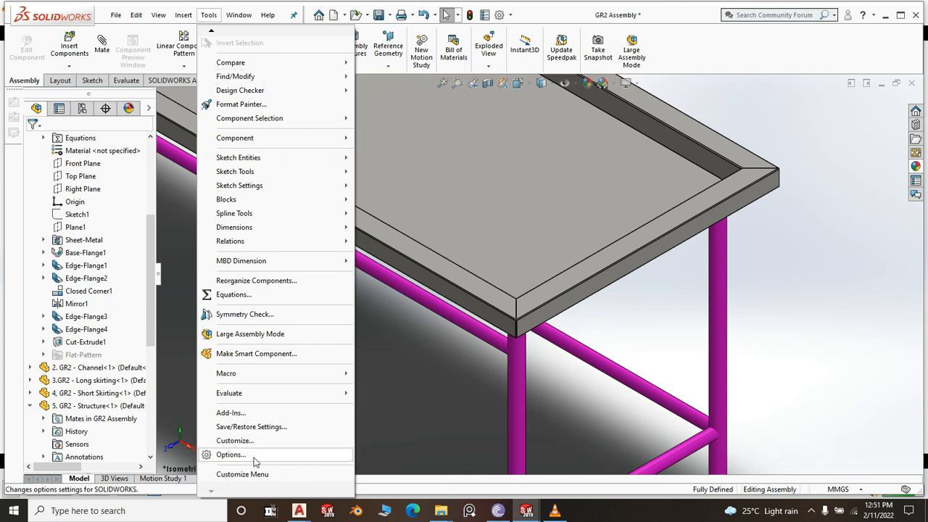
mouse_move(247, 394)
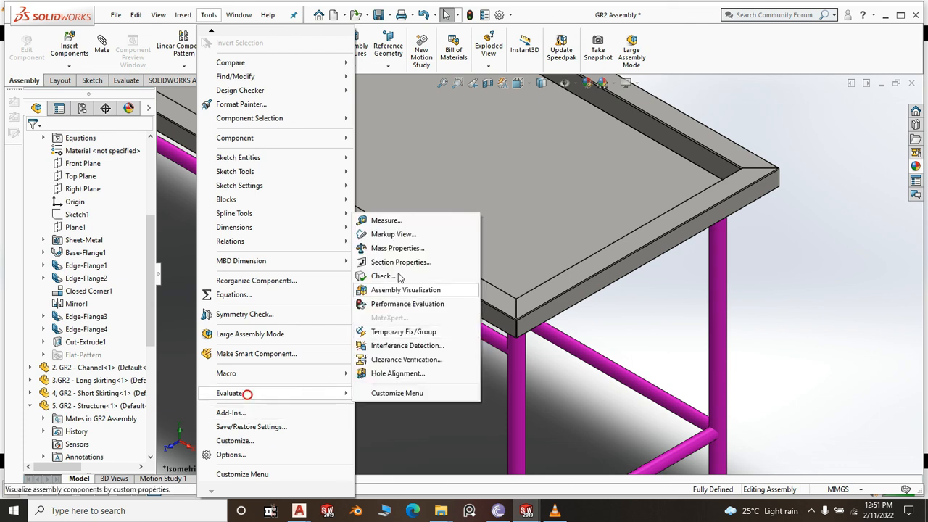
click(392, 220)
scroll(501, 298, down, 3)
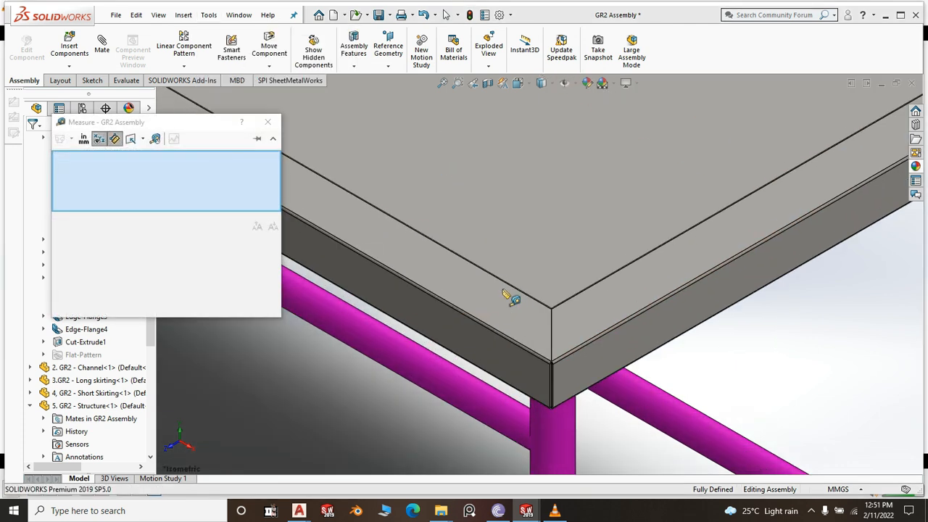
click(502, 303)
scroll(551, 290, up, 5)
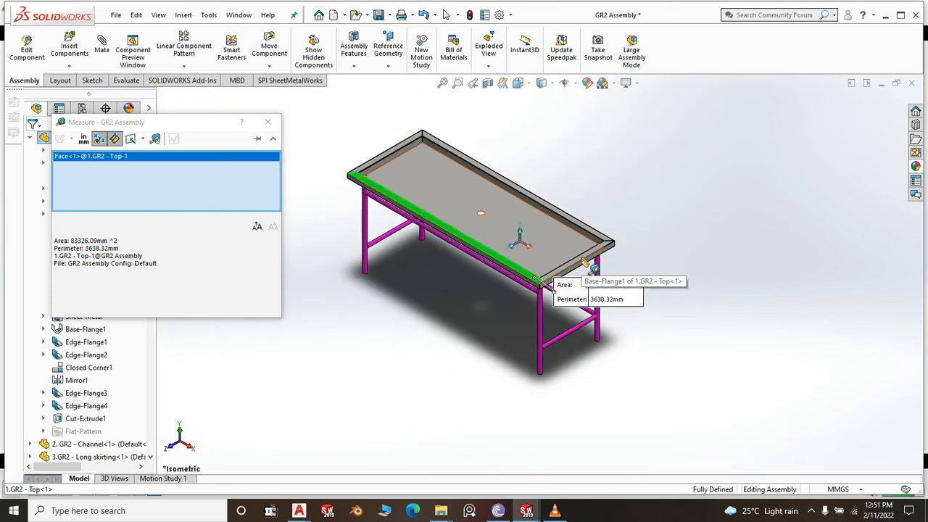
middle_drag(570, 404, 558, 261)
scroll(539, 256, down, 10)
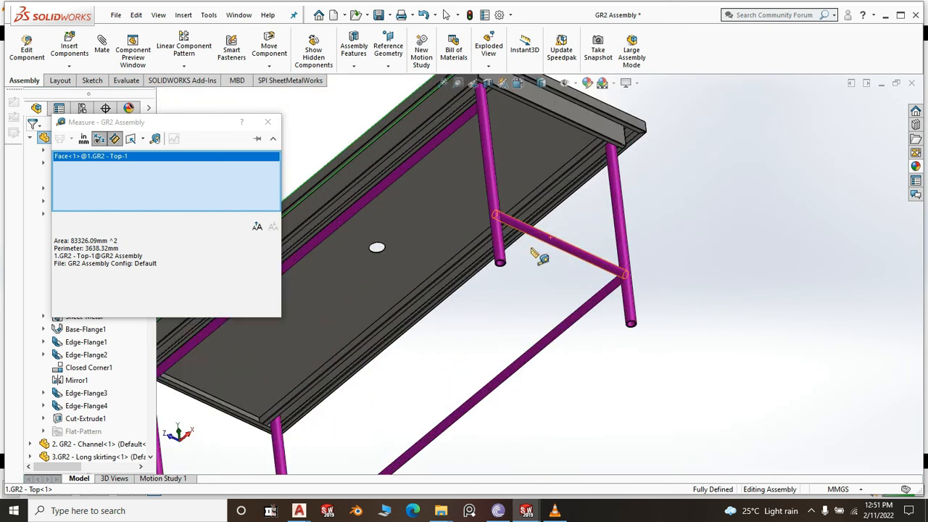
scroll(486, 243, down, 2)
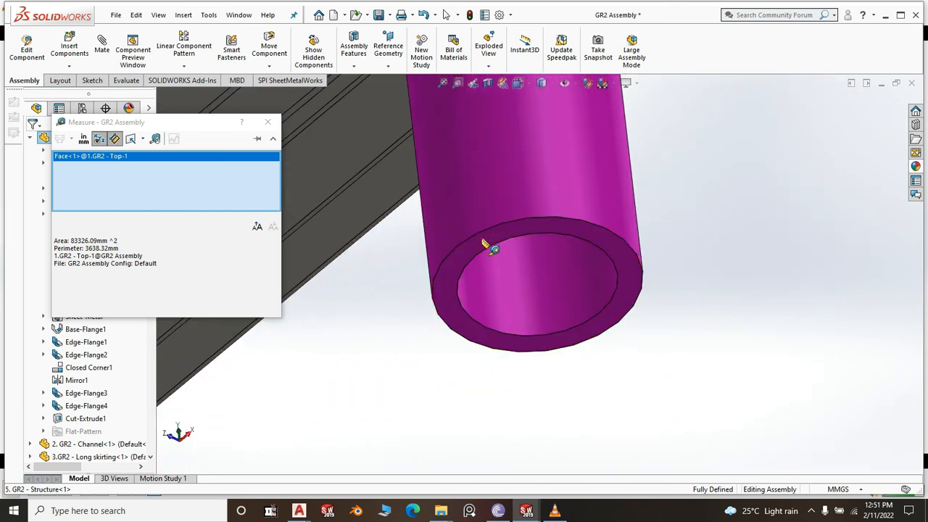
click(480, 237)
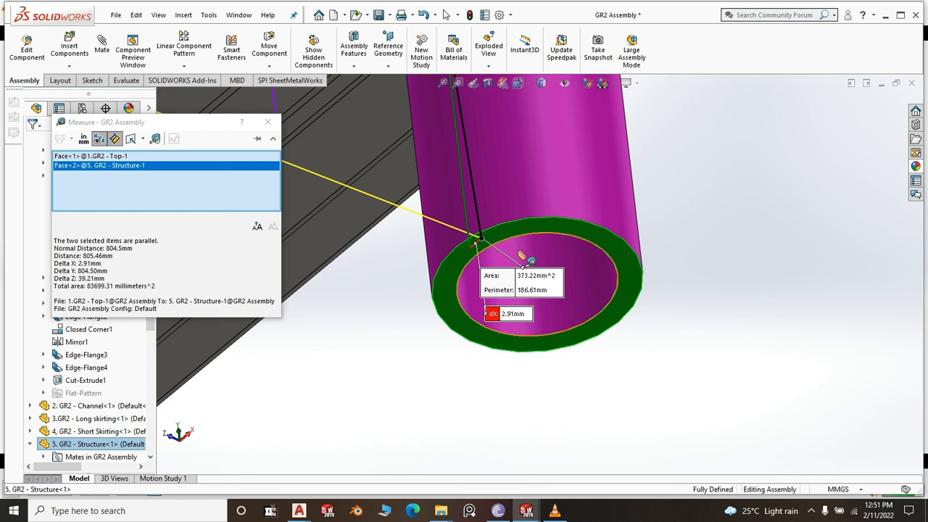
Review the measured distances between the top's rim face and the frame leg's end face, checking the normal distance against the direct distance
click(87, 257)
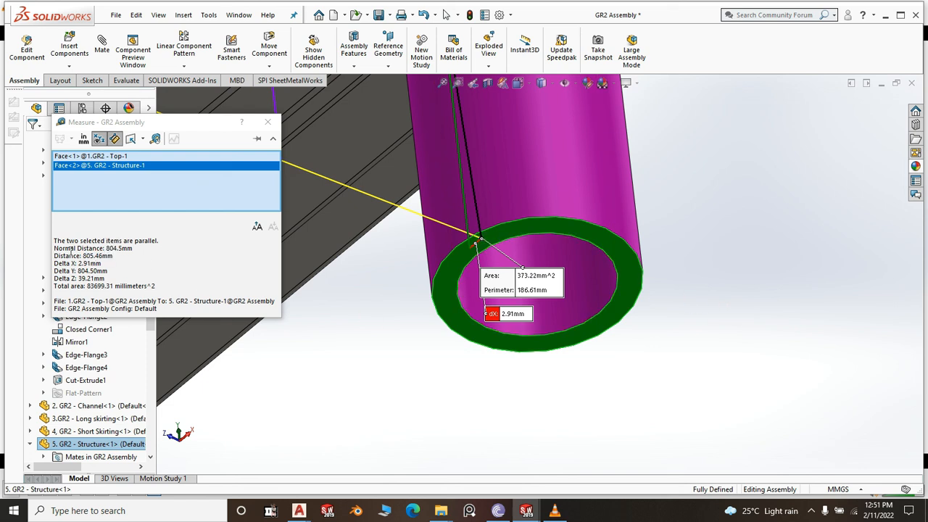
click(119, 253)
middle_drag(479, 314, 484, 322)
scroll(484, 323, up, 8)
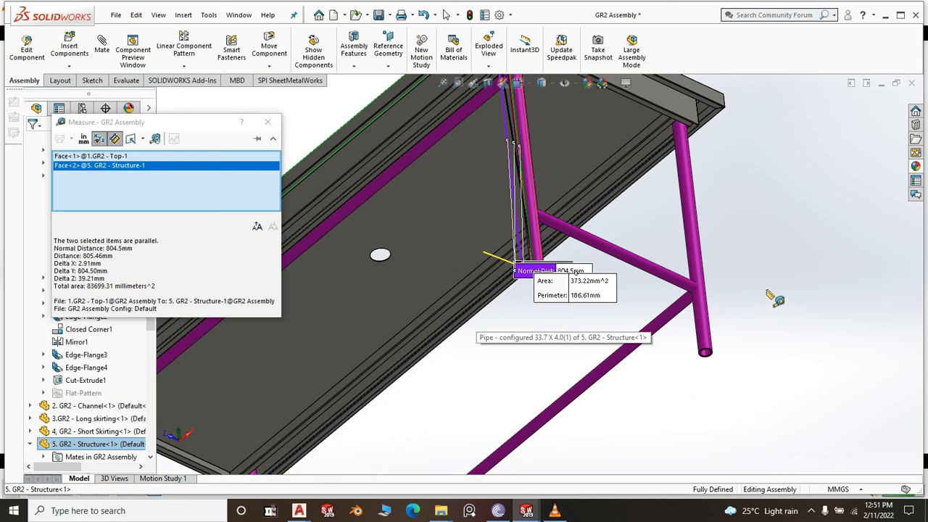
double_click(98, 256)
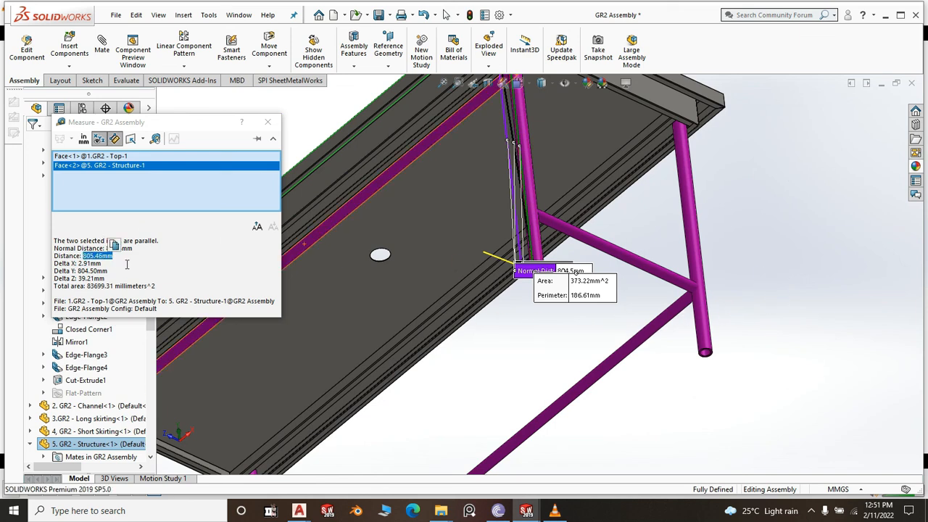
click(130, 266)
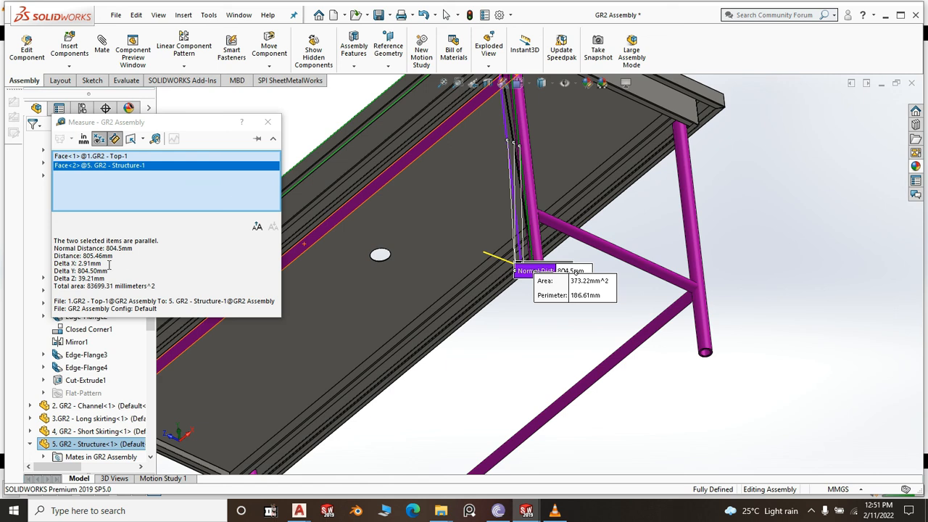
Clear the measurement selections, close the Measure tool and return the assembly to the isometric view
click(782, 281)
key(space)
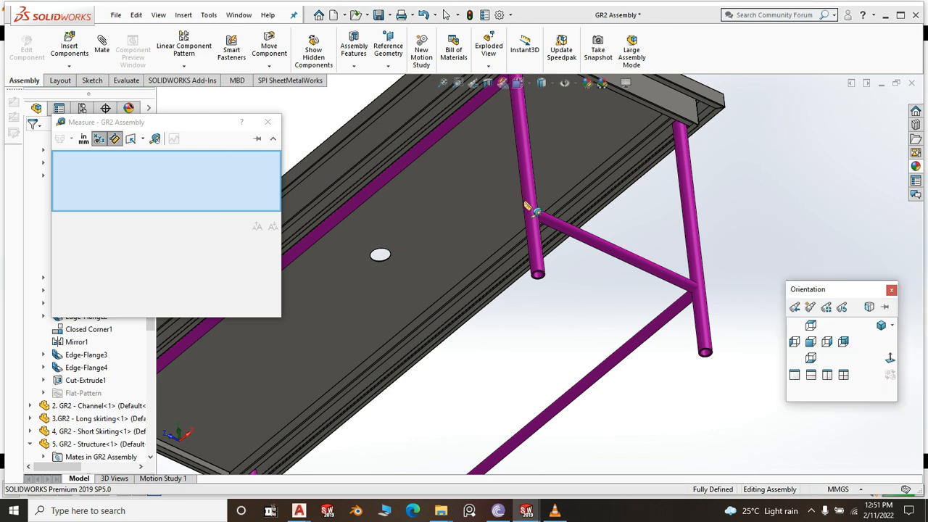
click(268, 122)
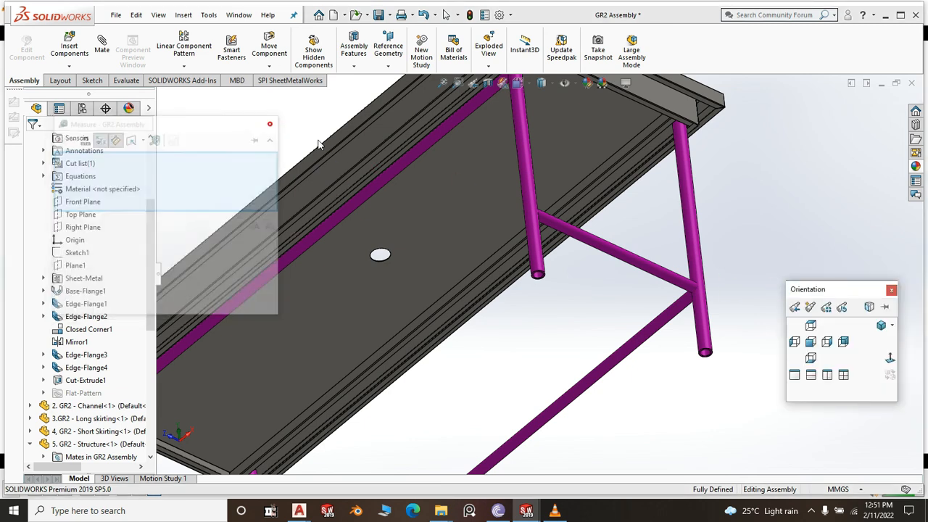
click(880, 325)
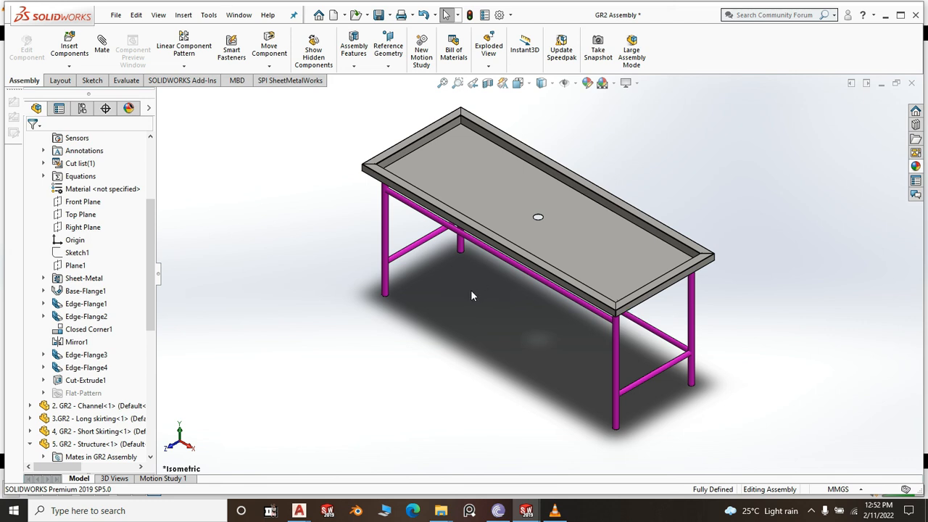
key(z)
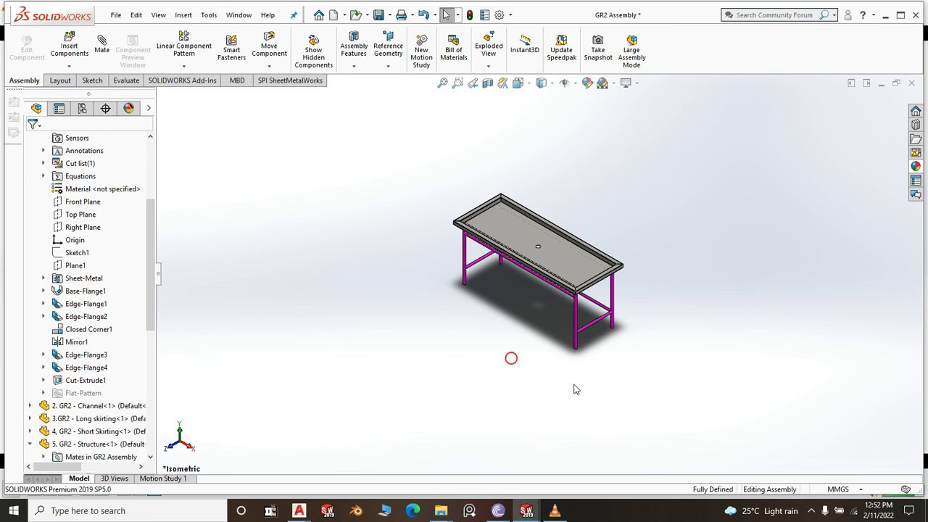
In the 5. GR2 - Structure part, edit 3DSketch1 to set the overall leg height to 790 mm, and exit the sketch
mouse_move(519, 514)
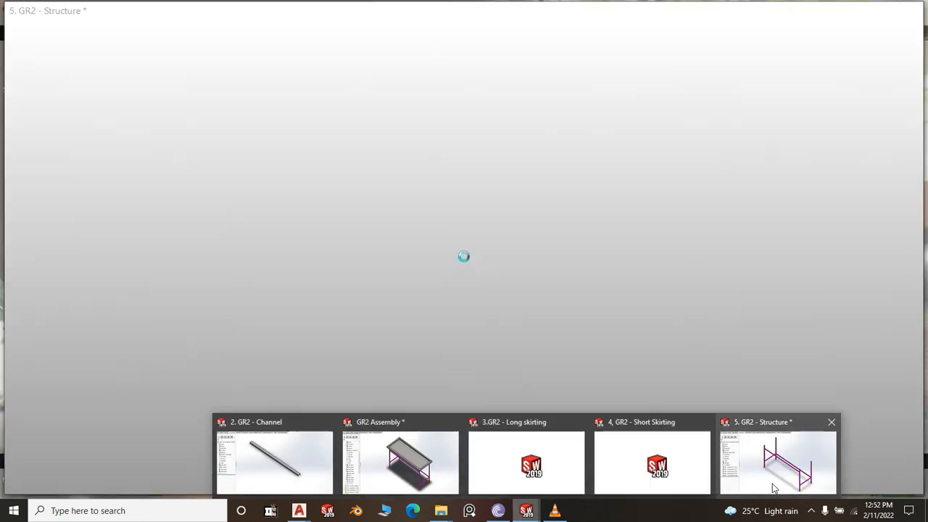
click(774, 490)
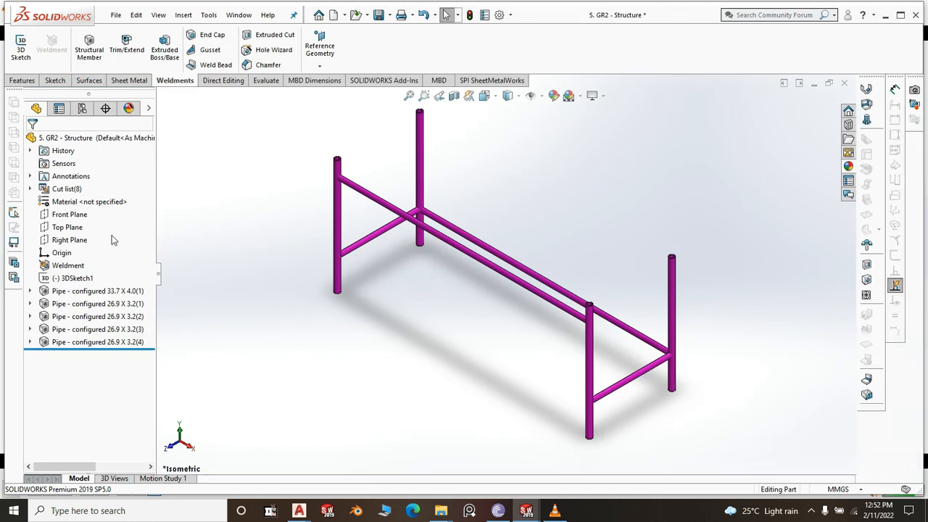
click(70, 280)
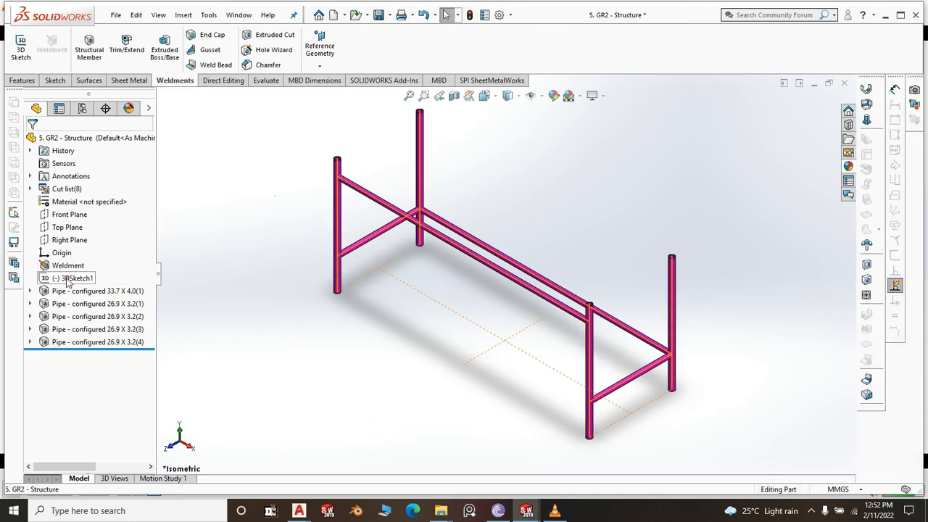
click(77, 242)
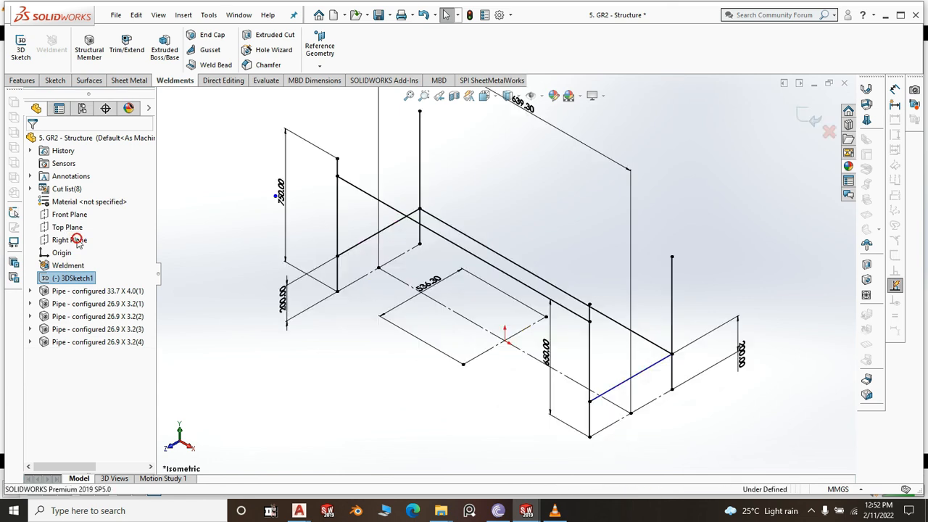
click(281, 190)
double_click(280, 192)
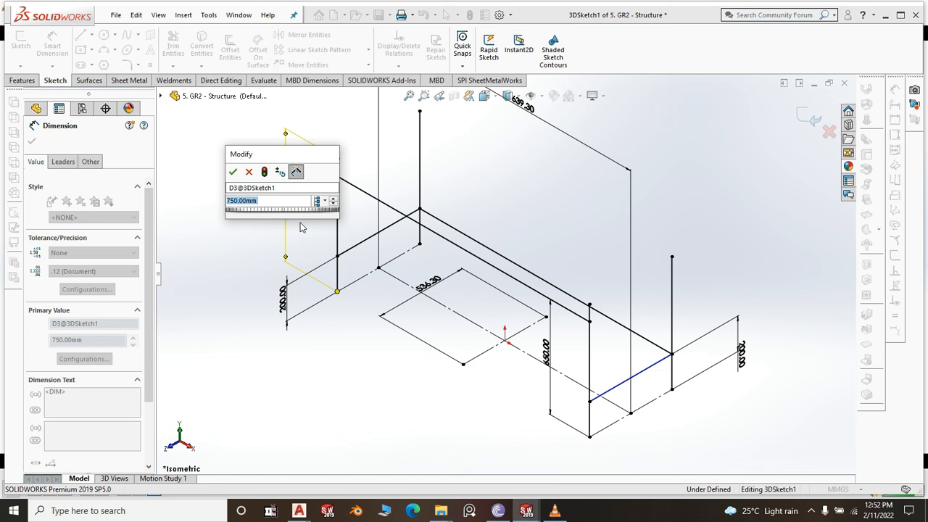
text(790)
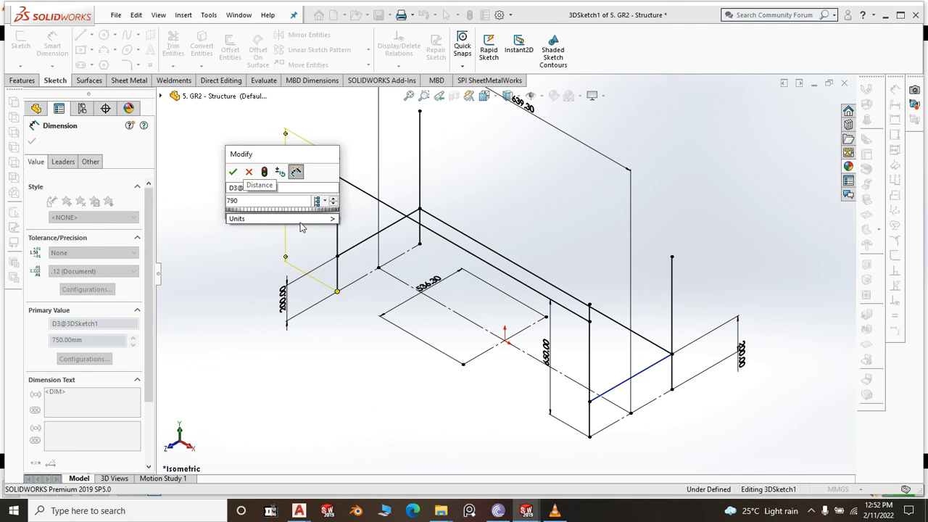
click(301, 219)
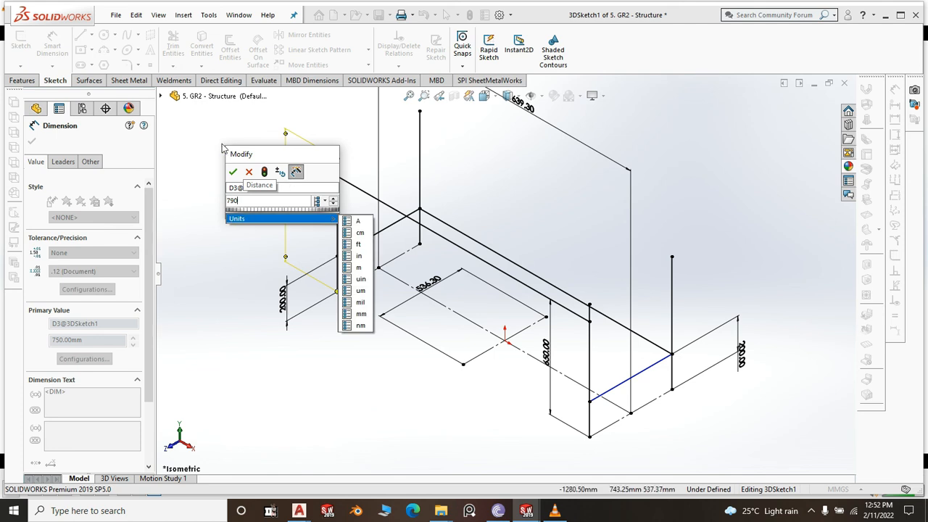
click(233, 172)
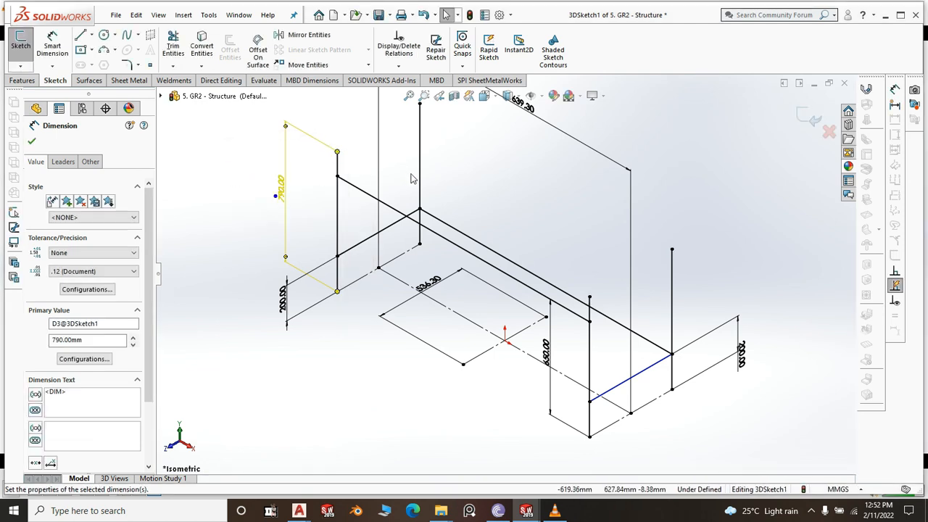
click(811, 124)
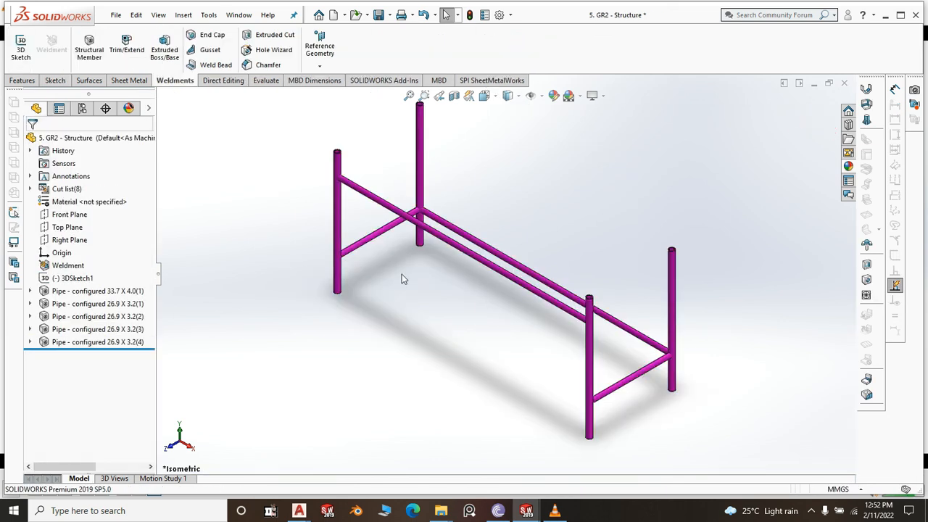
Save the structure part, return to GR2 Assembly and rebuild it with the changed frame
key(f)
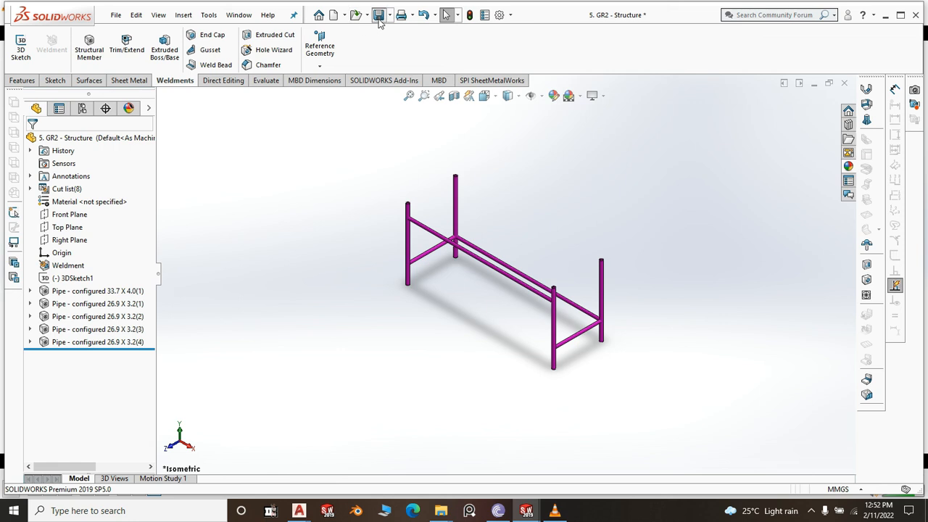
click(379, 16)
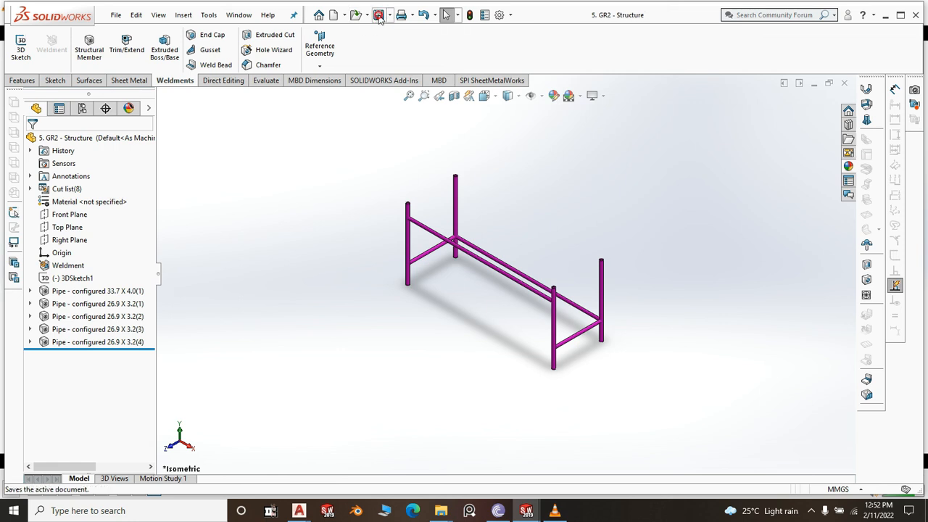
mouse_move(531, 510)
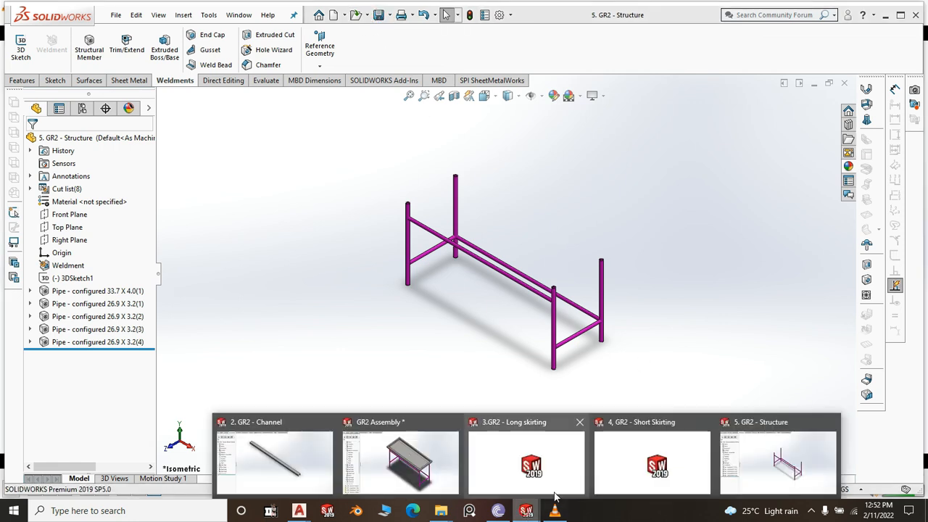
click(449, 461)
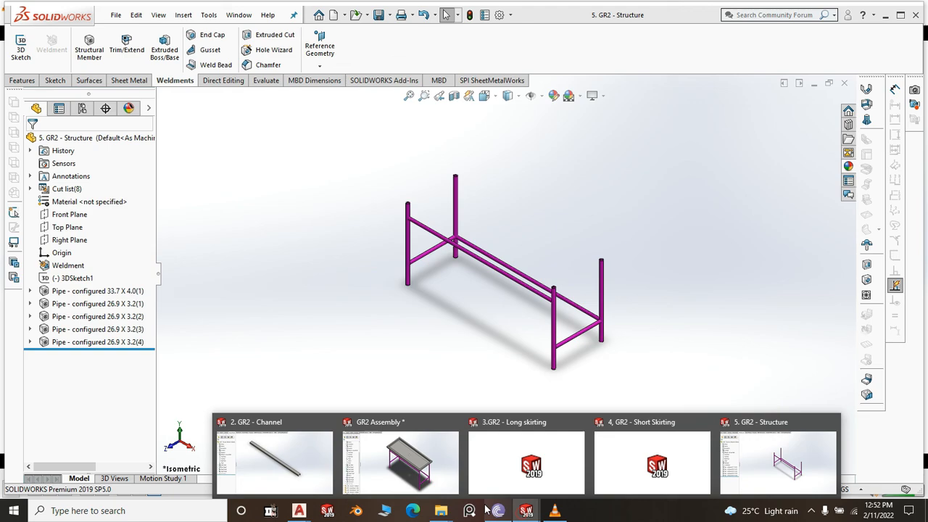
click(444, 485)
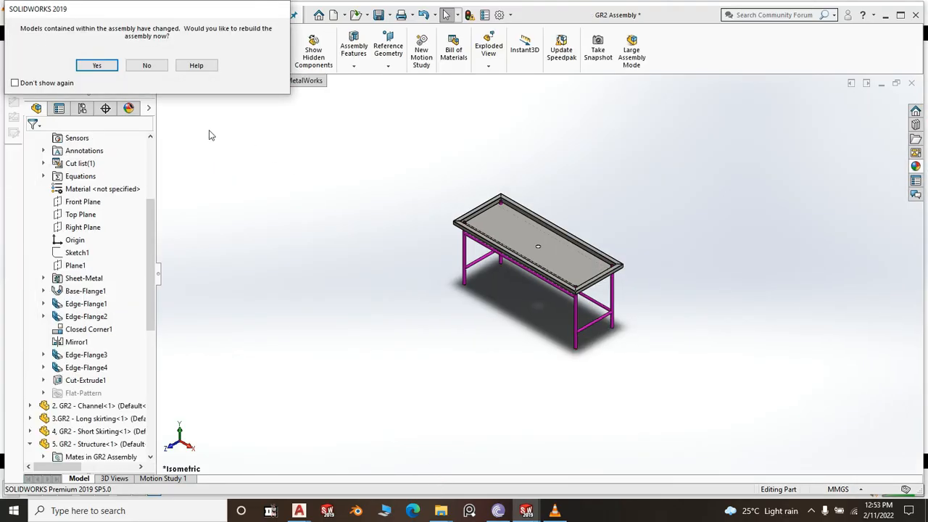
click(97, 66)
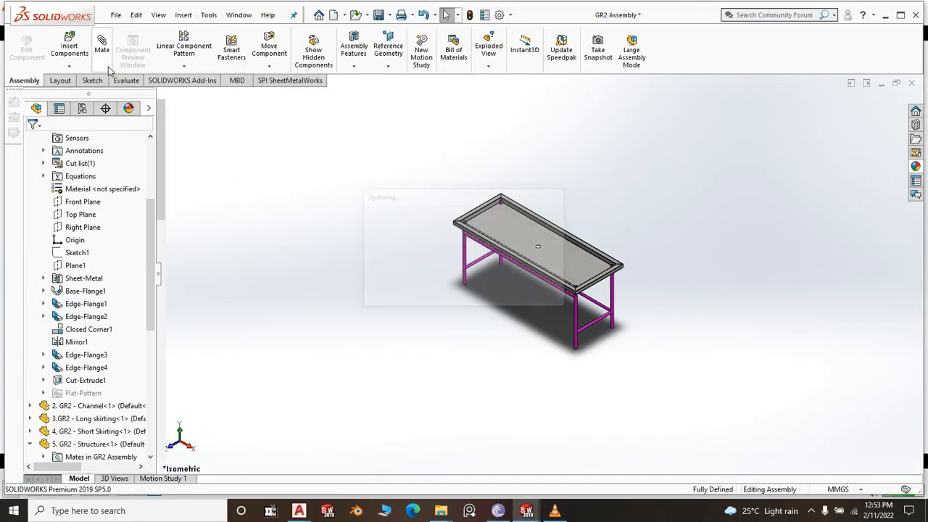
Examine the rebuilt table in isometric view, checking the top, its central hole and the frame legs
scroll(585, 301, down, 2)
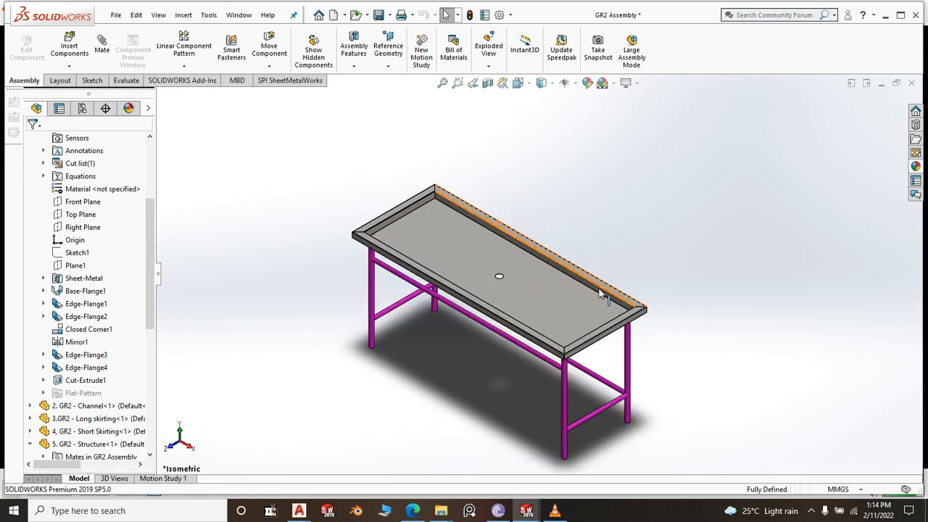
scroll(646, 258, down, 2)
scroll(645, 258, up, 2)
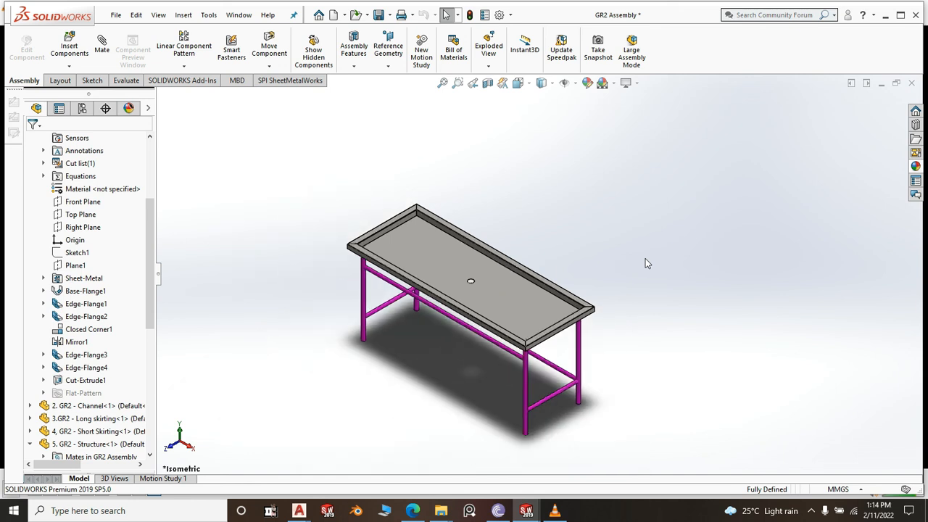
scroll(578, 395, down, 1)
scroll(610, 363, up, 2)
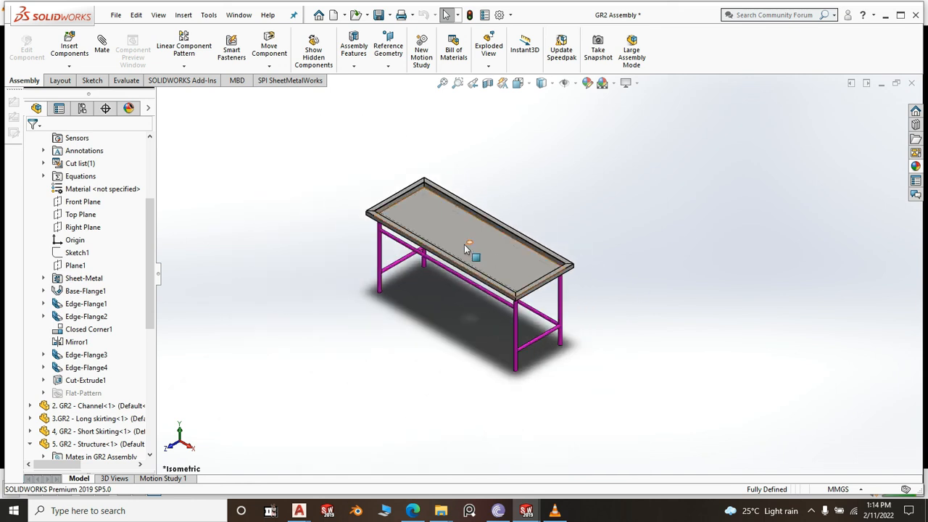
scroll(465, 244, down, 2)
scroll(475, 244, up, 2)
scroll(479, 239, down, 2)
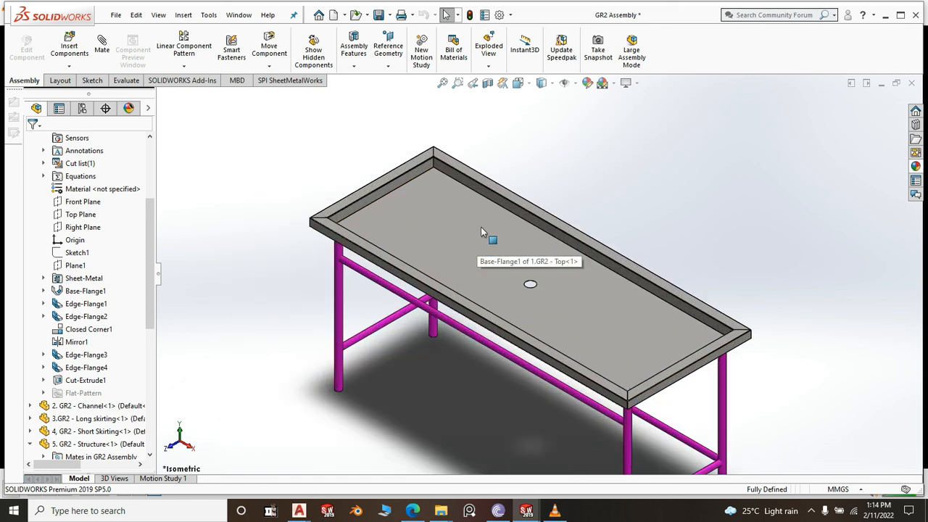
scroll(481, 227, up, 2)
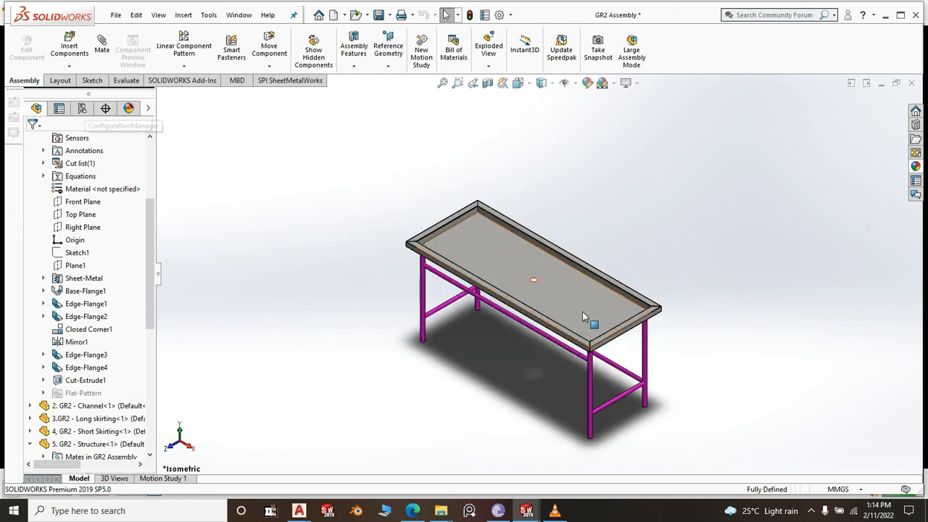
scroll(642, 359, down, 2)
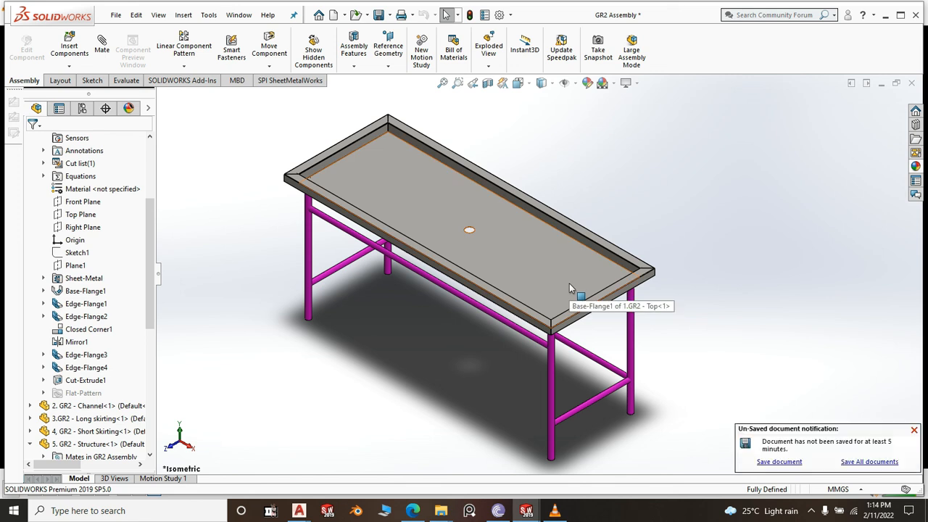
scroll(603, 317, up, 3)
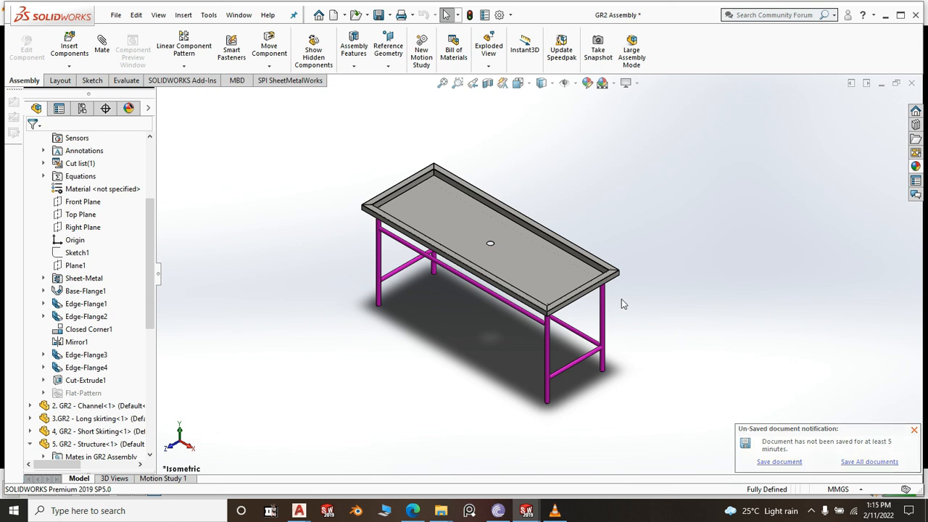
scroll(621, 301, up, 2)
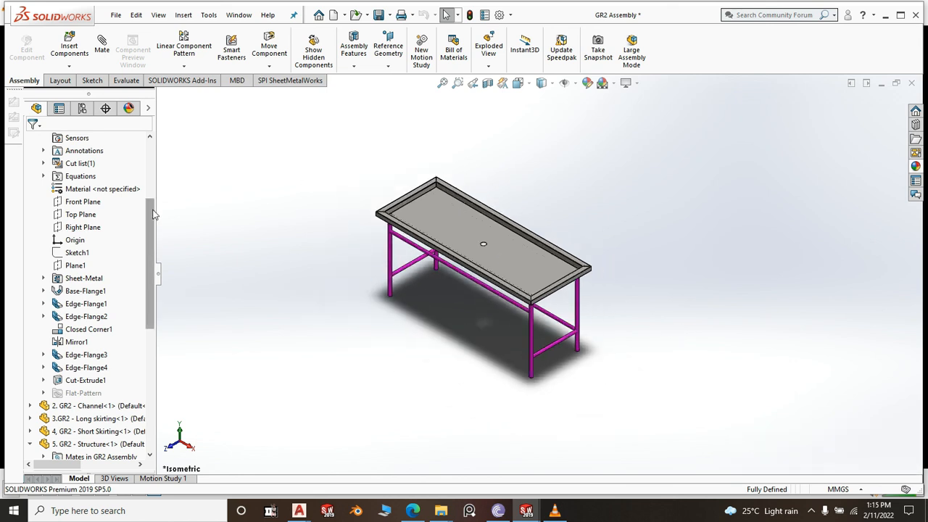
Start a new exploded view of the Default configuration and explode the GR2 Top upward along Y by about 864 mm
click(82, 108)
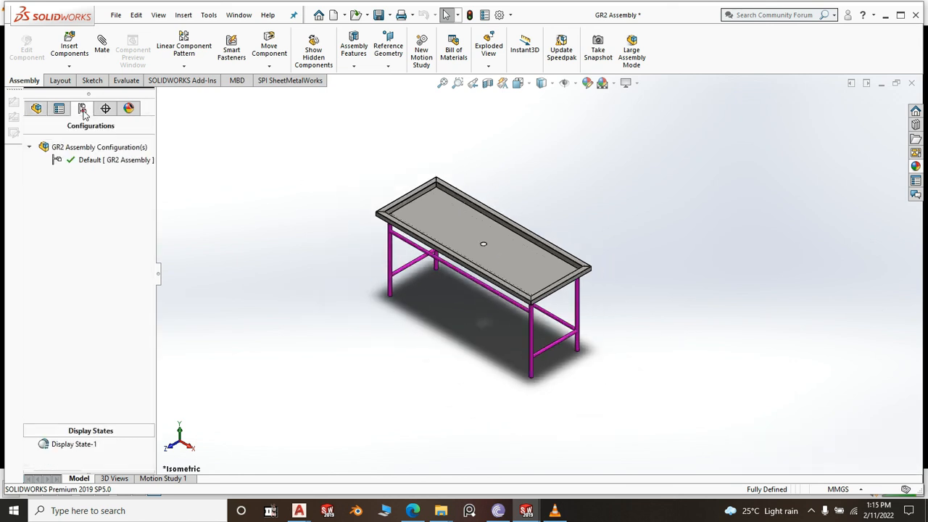
click(112, 164)
right_click(112, 164)
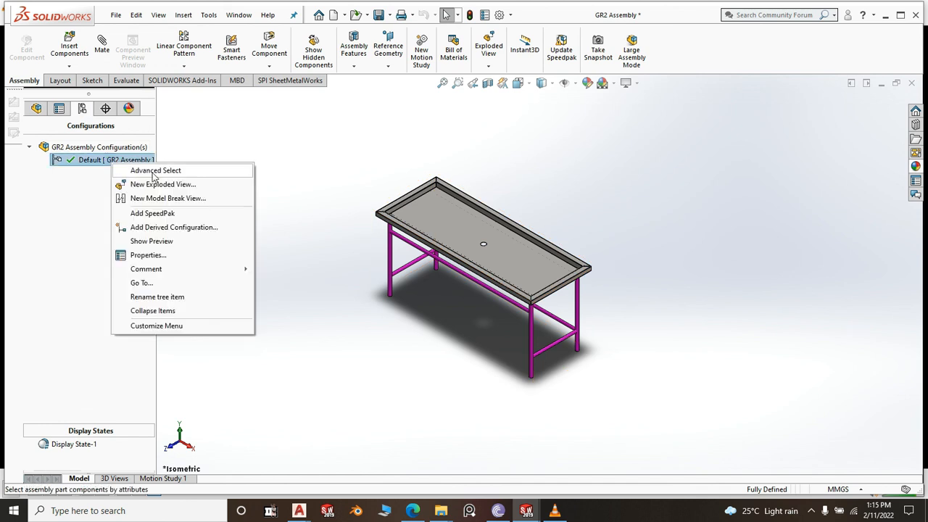
click(159, 185)
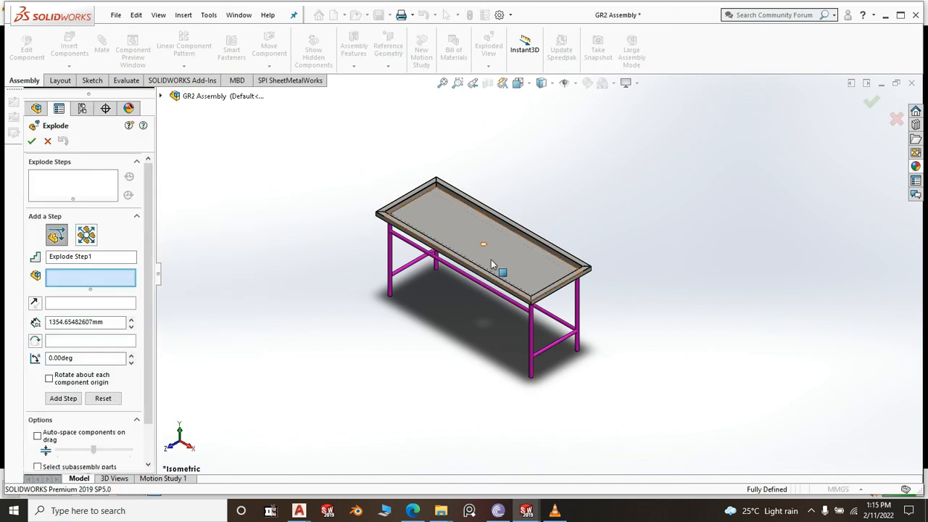
click(511, 245)
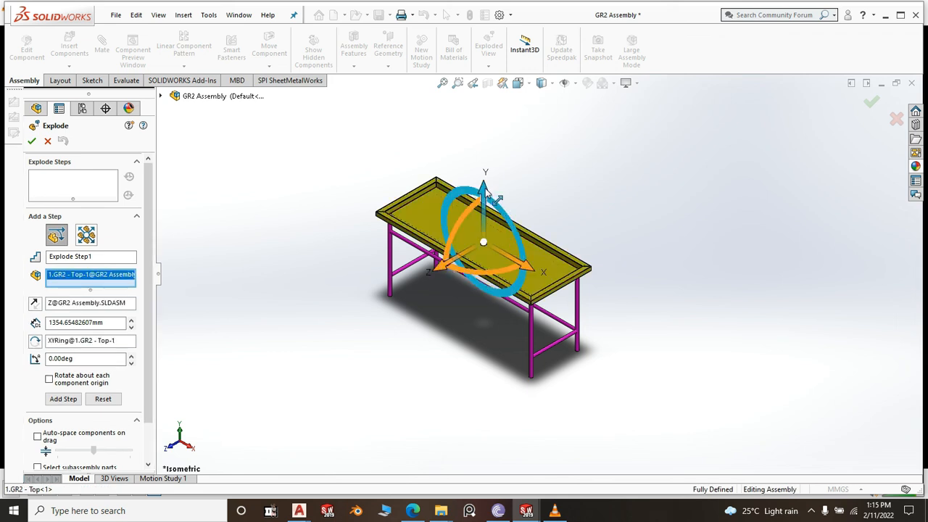
drag(489, 195, 489, 111)
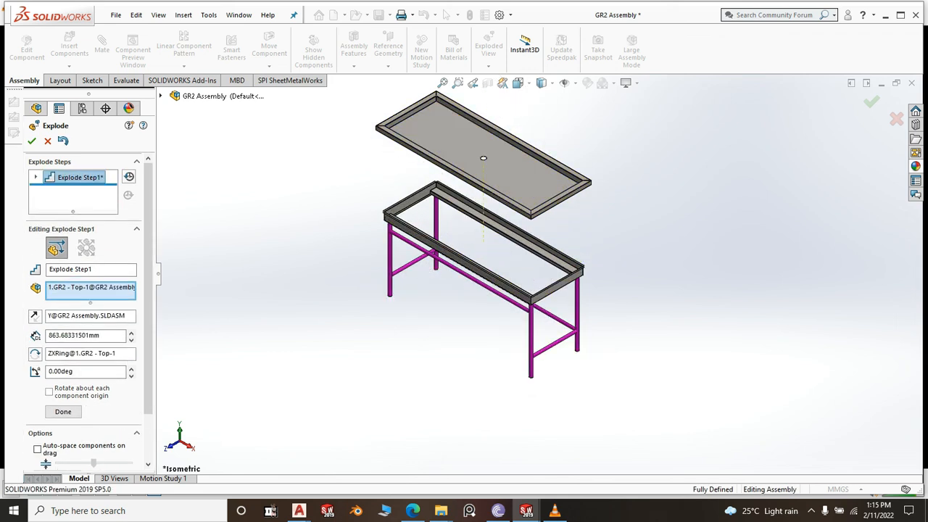
right_click(490, 109)
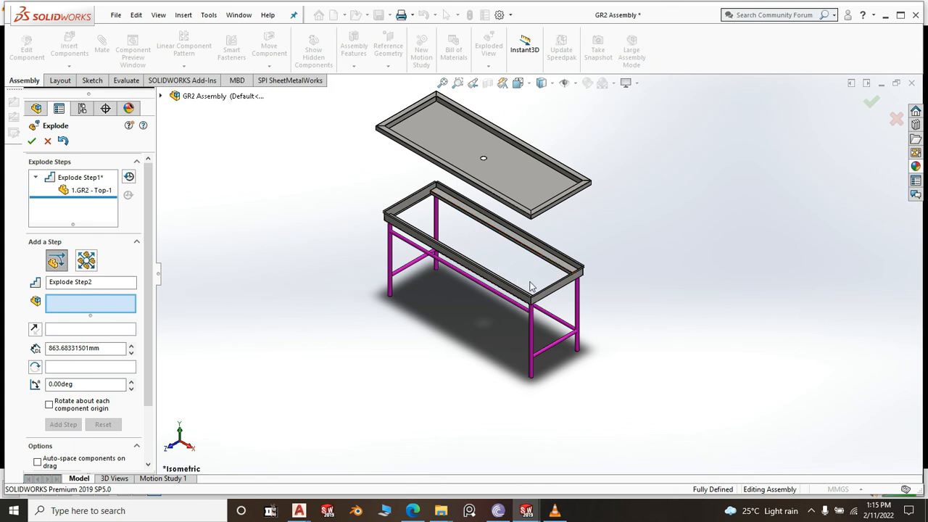
Add an explode step moving the near-end short skirting outward along positive X by about 861 mm
scroll(532, 286, down, 3)
click(501, 277)
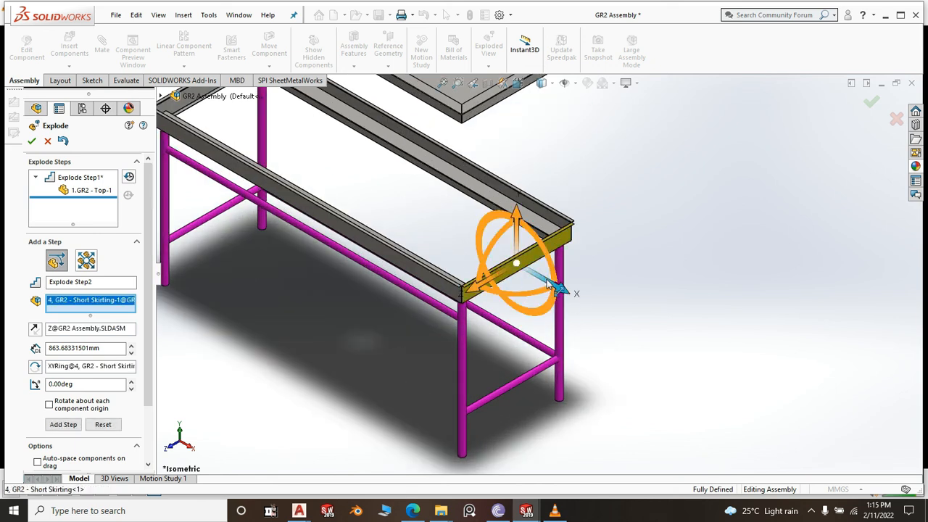
drag(556, 287, 696, 394)
right_click(697, 392)
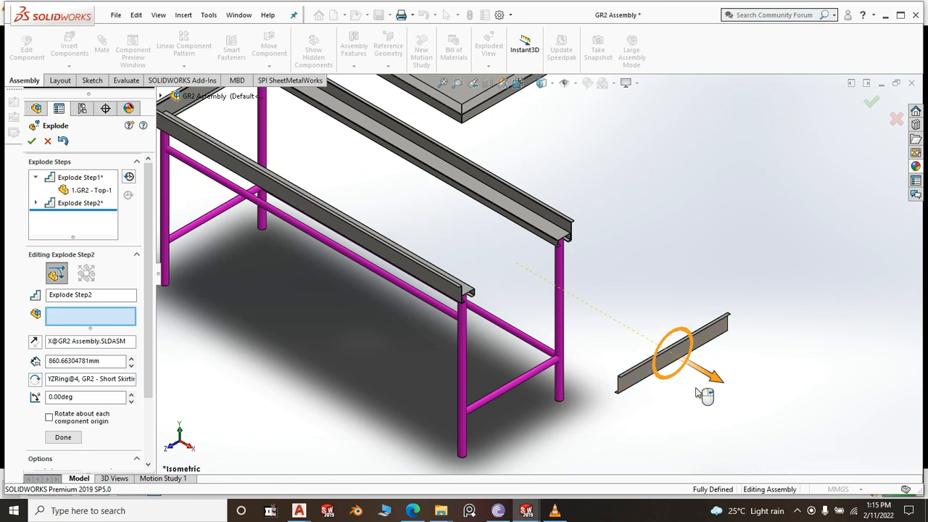
Add an explode step moving the far-end short skirting outward along negative X by about 973 mm
scroll(697, 392, up, 3)
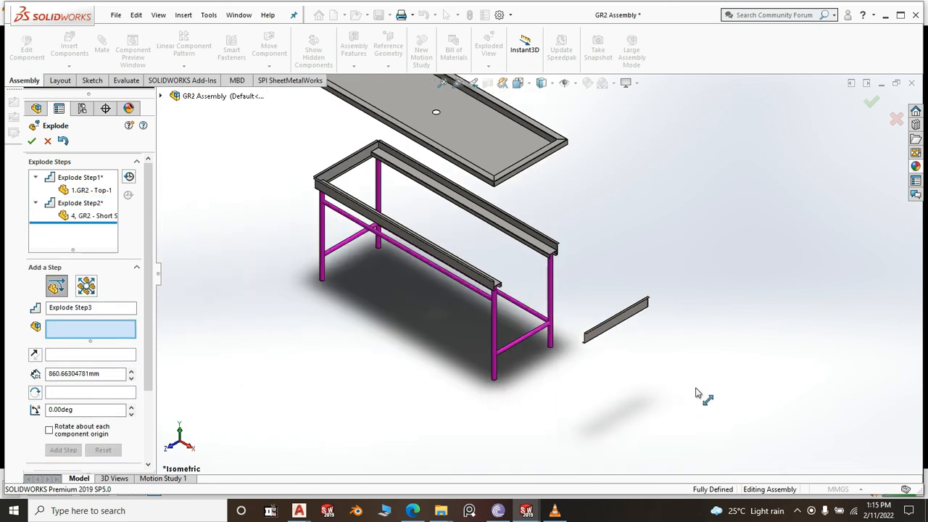
click(355, 169)
drag(390, 192, 280, 135)
right_click(283, 136)
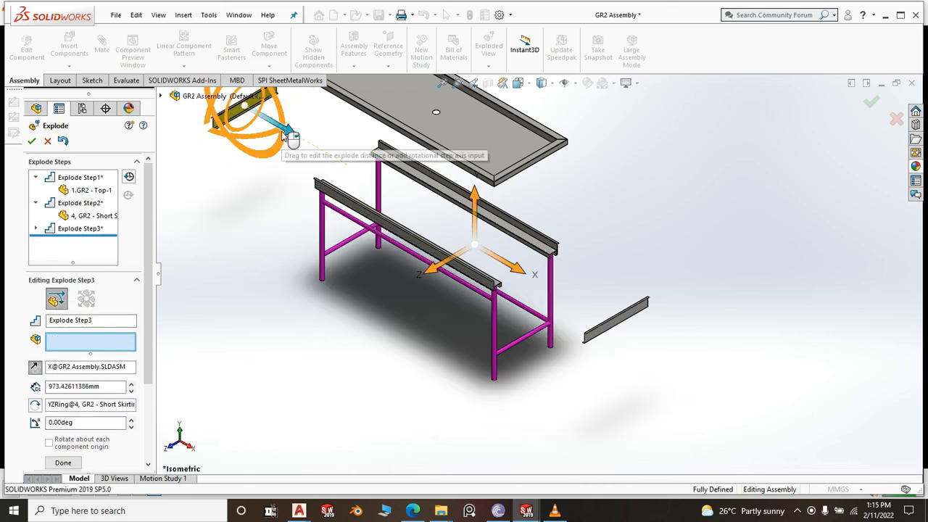
Add an explode step moving the rear long skirting outward along negative Z by about 613 mm
scroll(549, 216, down, 2)
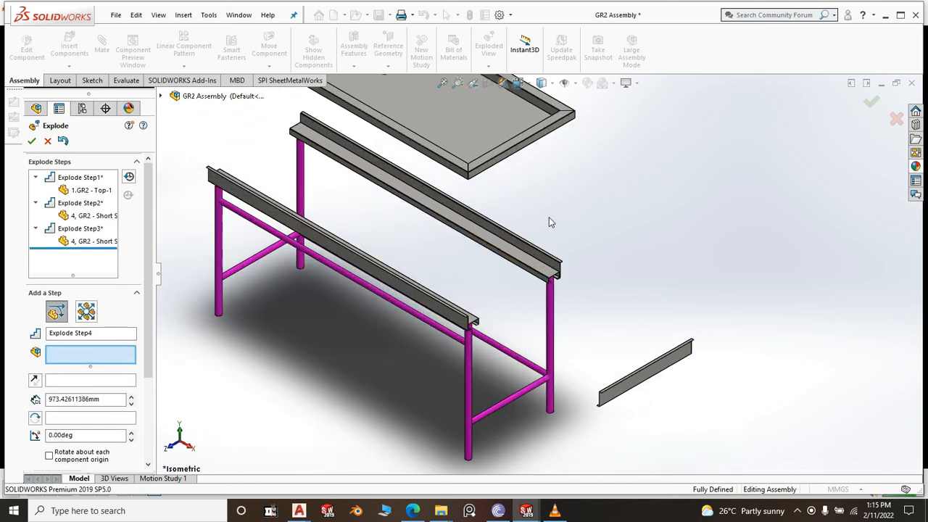
click(537, 259)
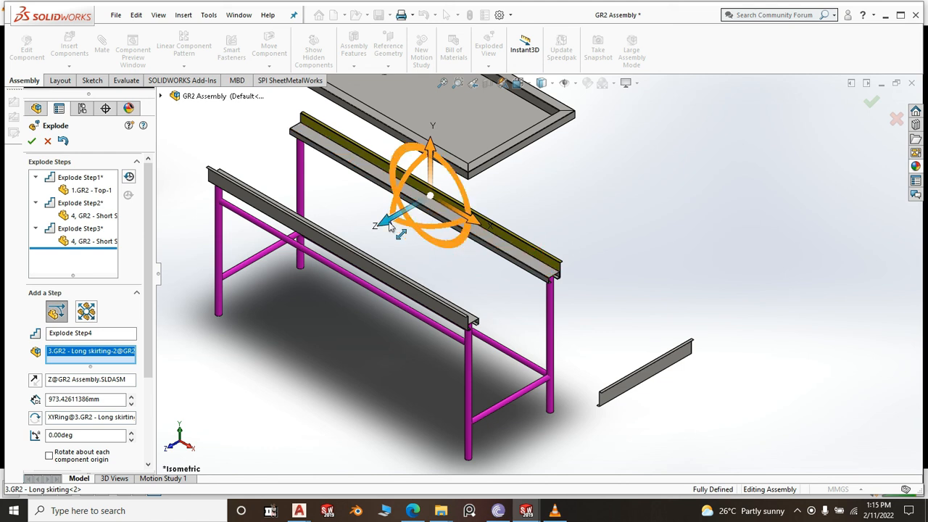
drag(389, 227, 559, 208)
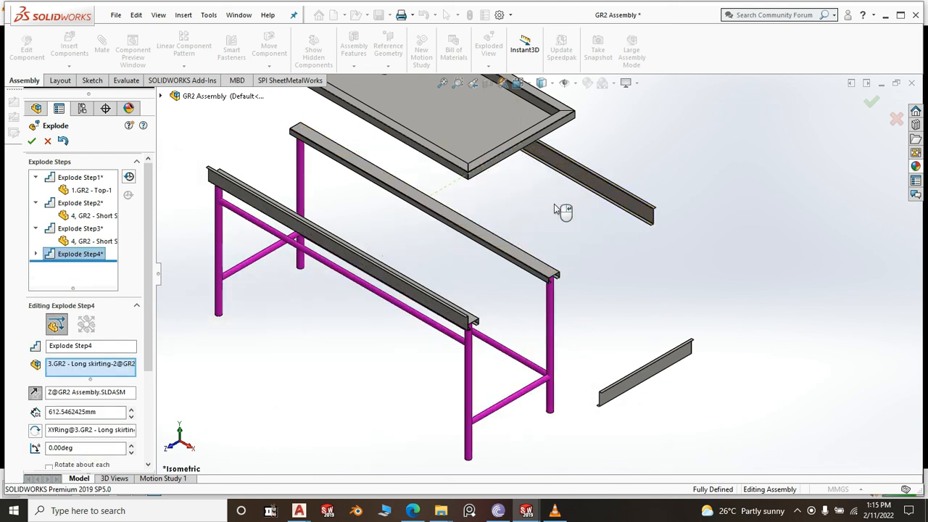
click(565, 206)
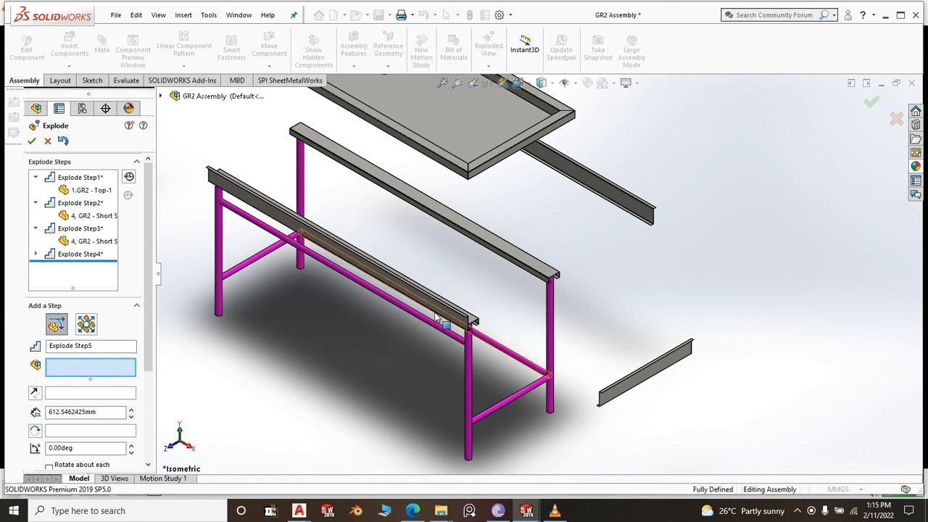
Add an explode step moving the front long skirting outward along positive Z by about 592 mm
scroll(444, 323, down, 5)
click(474, 272)
scroll(473, 273, up, 5)
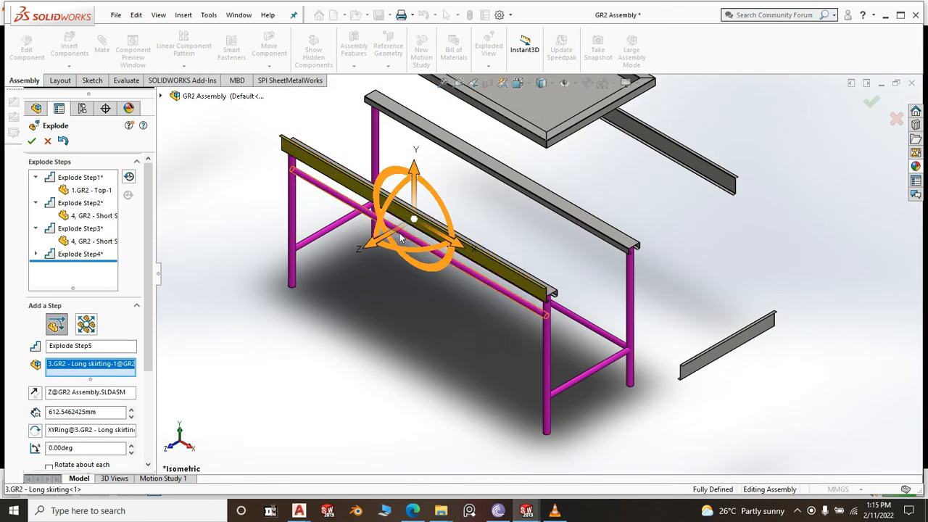
drag(378, 241, 294, 306)
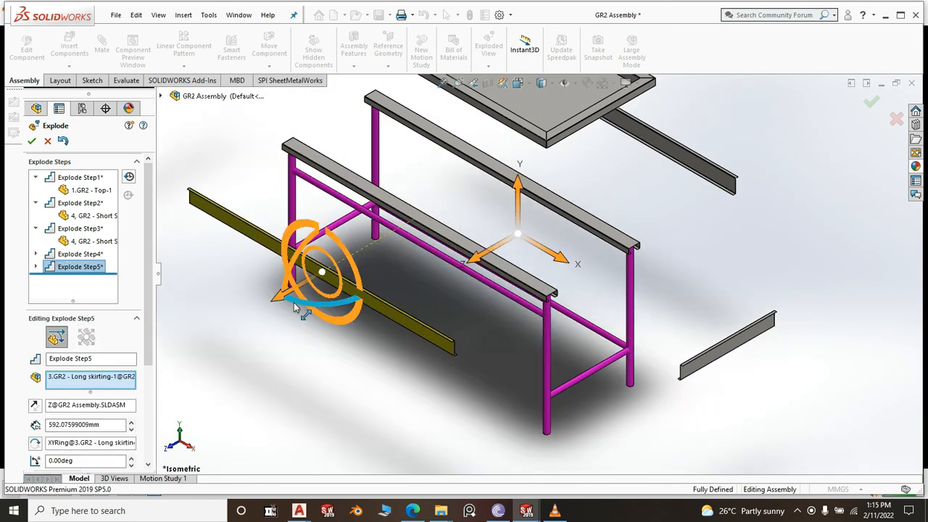
click(295, 304)
Explode the GR2 Structure frame downward along Y by about 1132 mm, and finish the exploded view with the whole assembly in view
scroll(400, 305, up, 3)
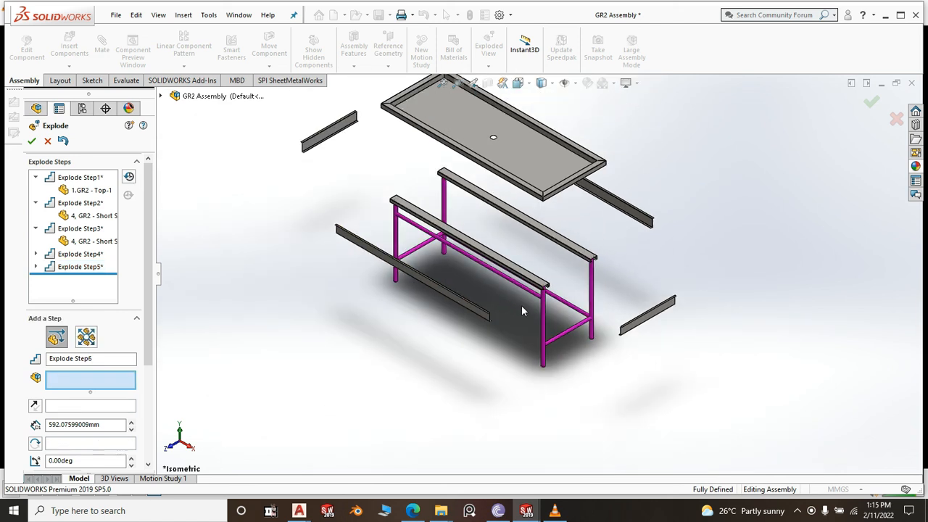
scroll(527, 310, down, 4)
click(560, 320)
scroll(542, 311, up, 3)
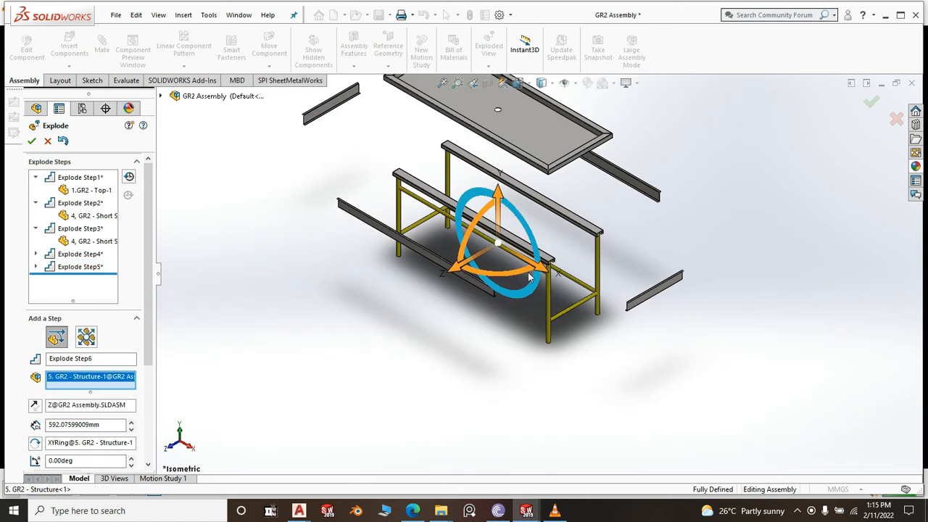
drag(510, 205, 506, 326)
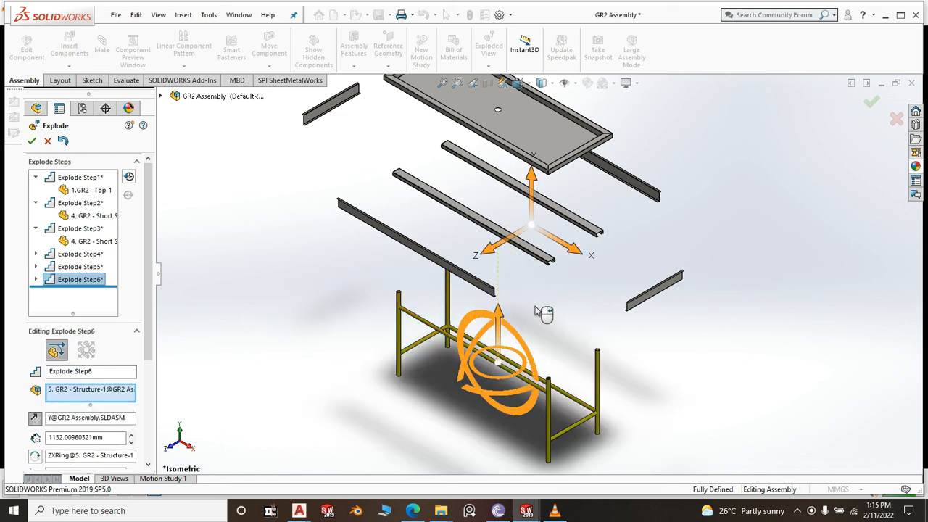
click(542, 312)
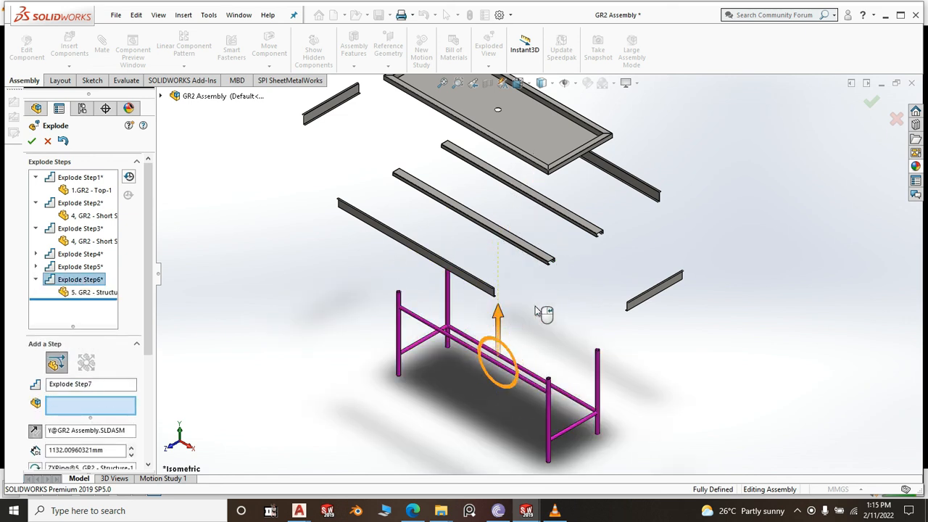
click(32, 141)
key(f)
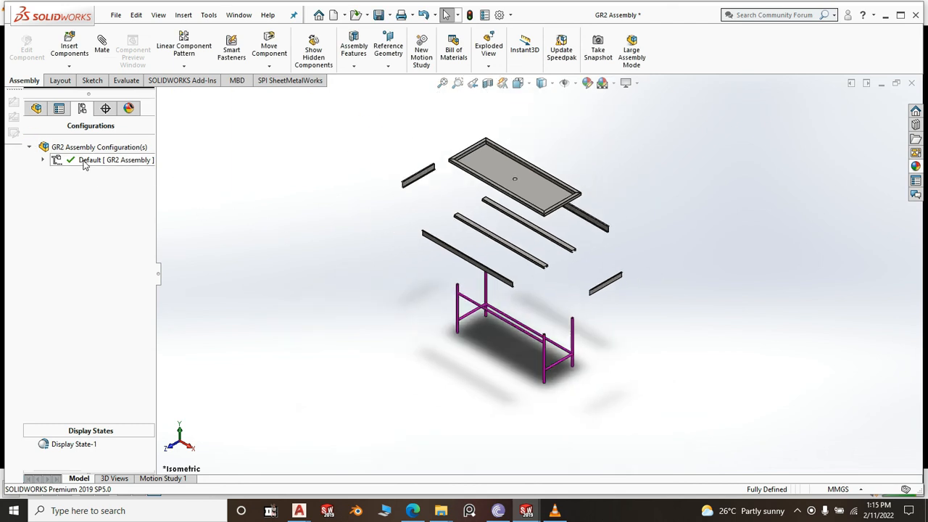
Expand the Default configuration and start the animated collapse of its Exploded View1
click(85, 164)
right_click(85, 164)
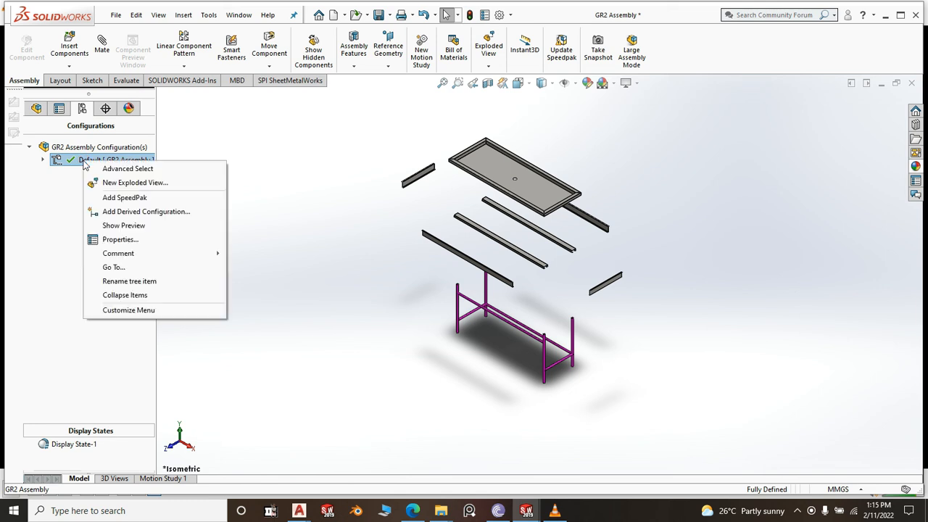
click(297, 137)
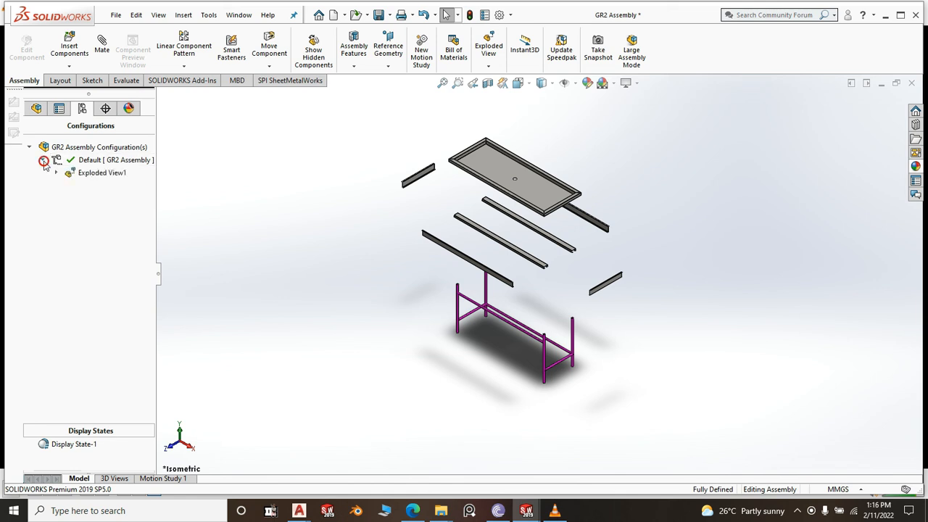
right_click(108, 178)
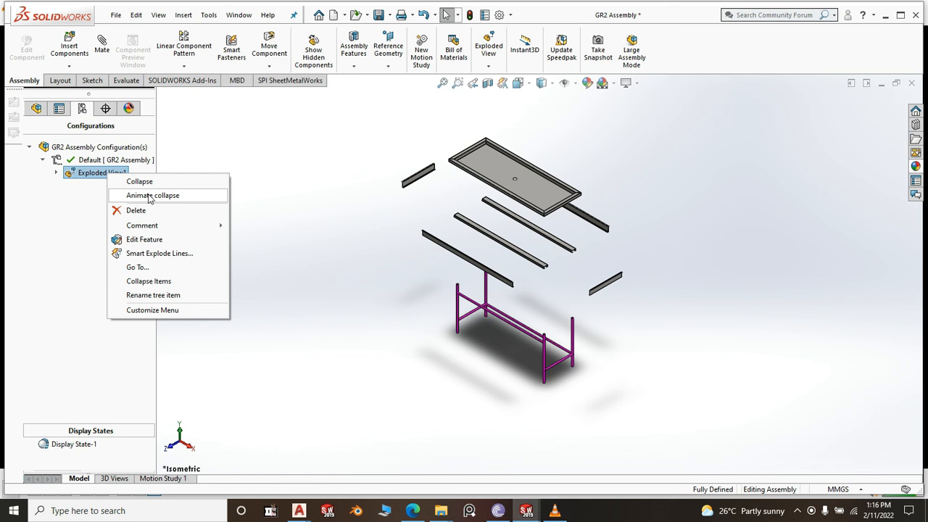
click(150, 196)
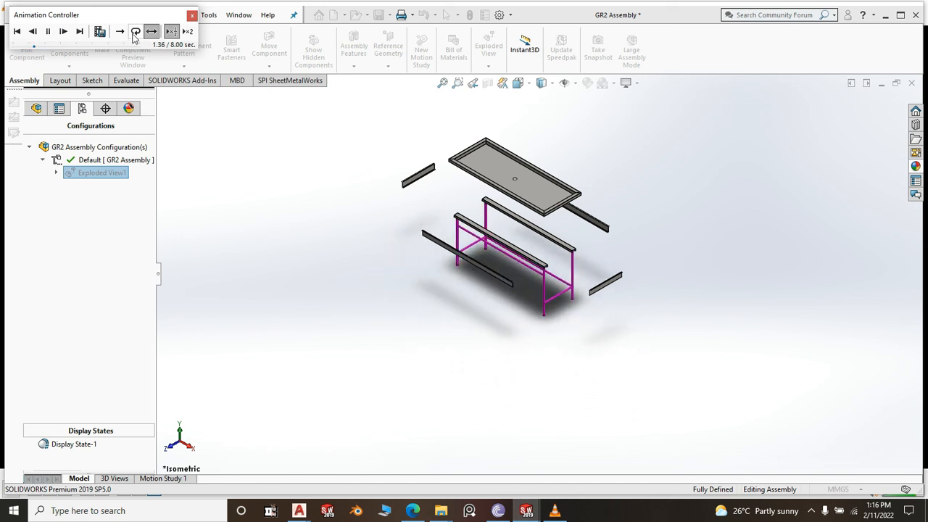
Preview the collapse animation at double and half speed, using loop and reciprocate playback
click(187, 32)
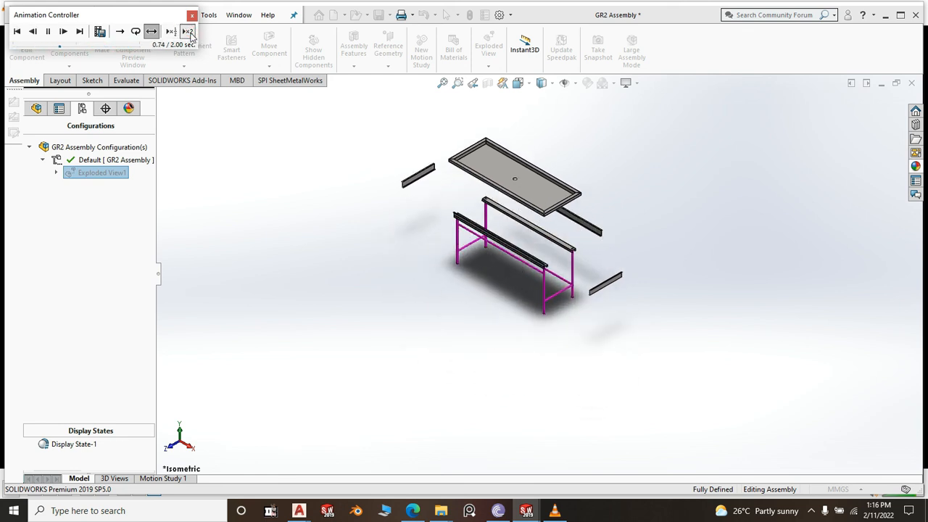
click(171, 32)
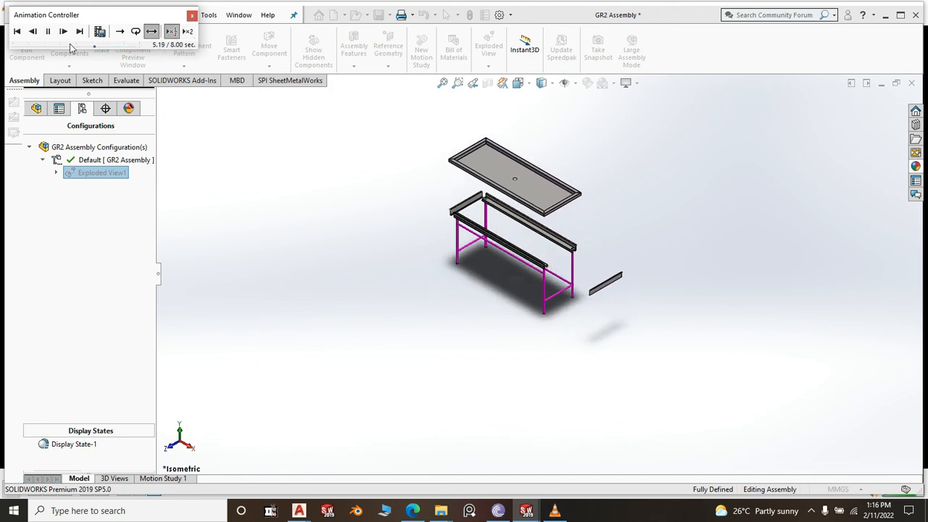
click(136, 34)
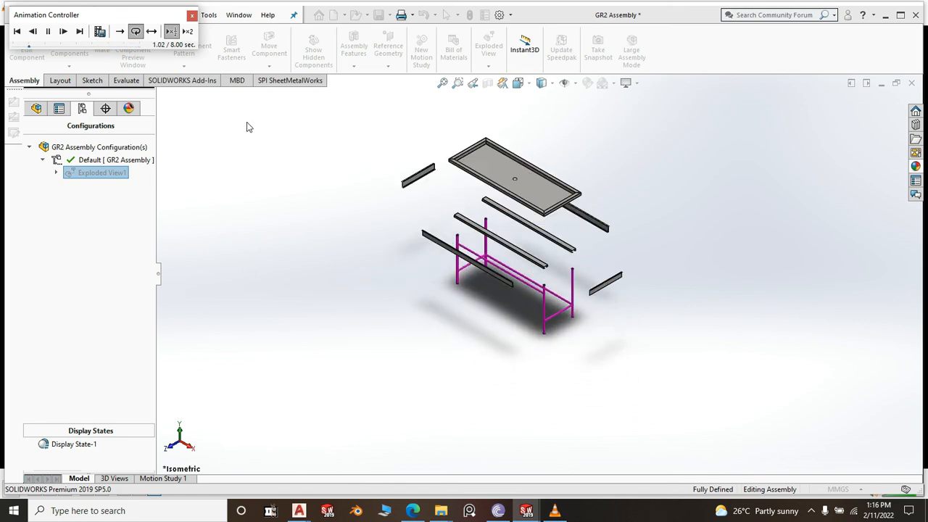
click(151, 32)
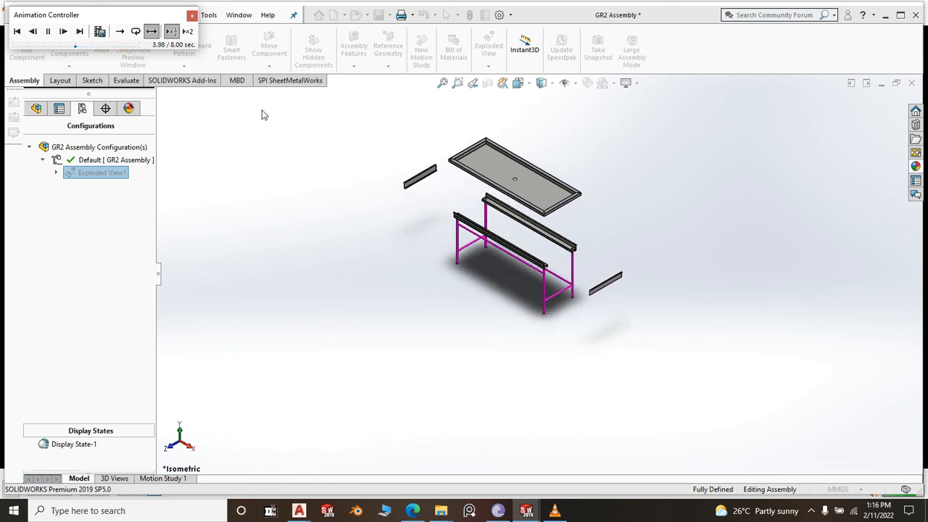
Save the animation as GR2 Assembly.avi with the Intel IYUV codec, replacing the existing file, and return to the assembly's feature tree
click(99, 31)
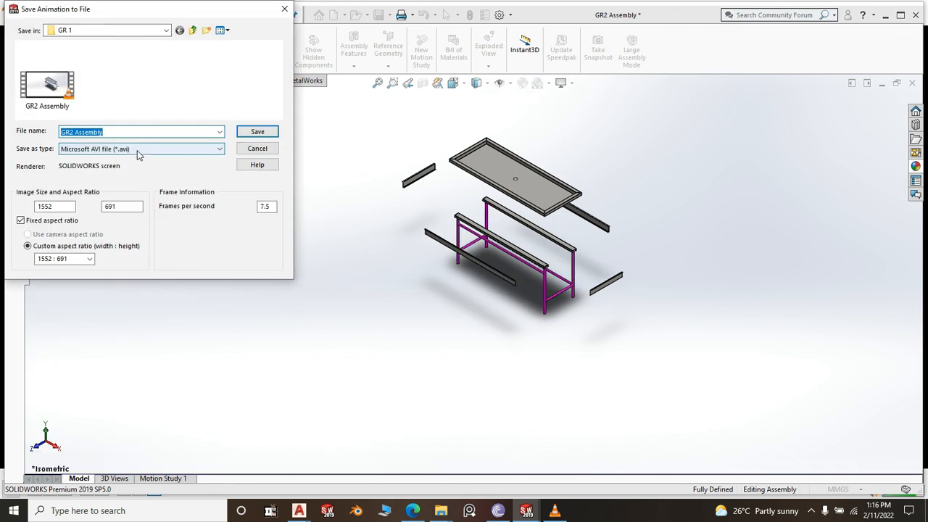
click(260, 134)
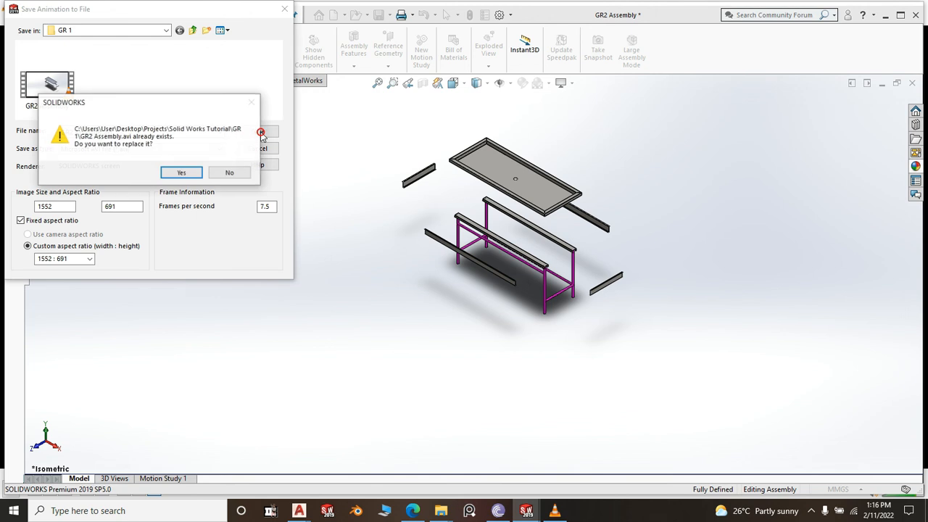
click(178, 172)
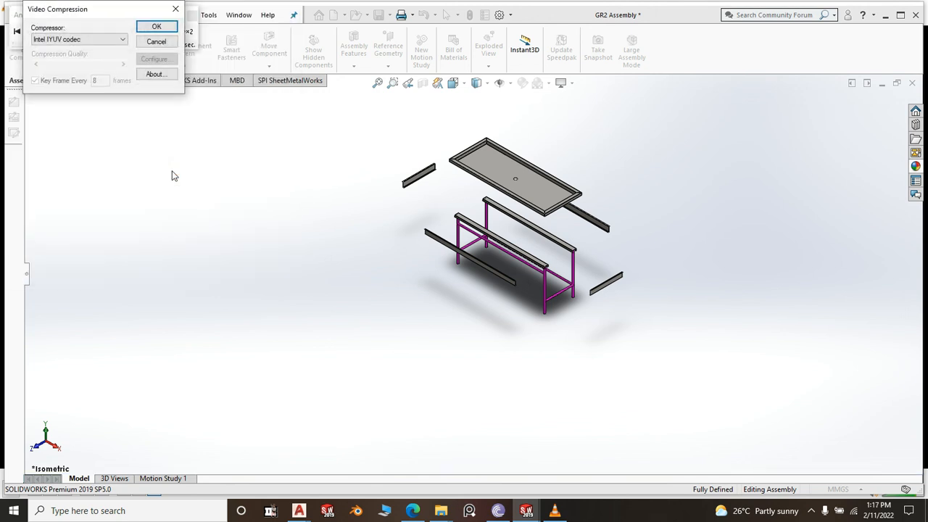
click(156, 27)
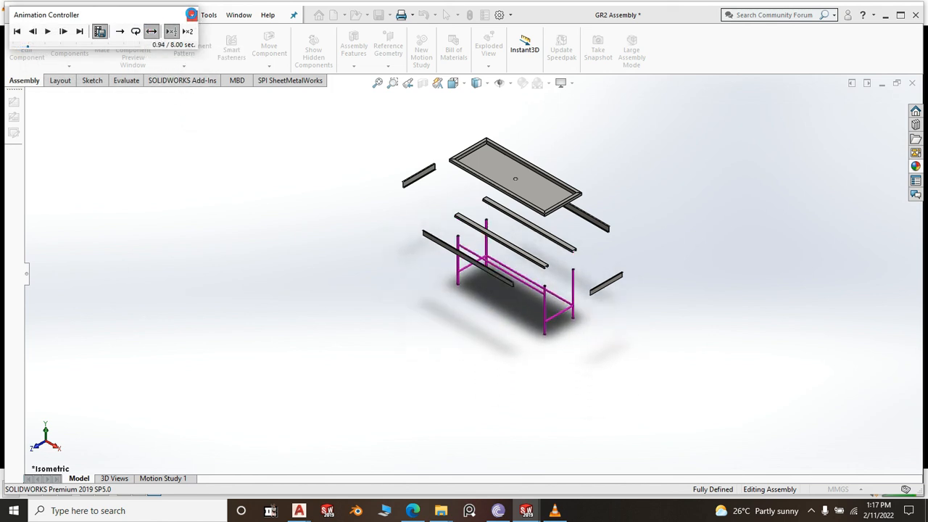
click(270, 153)
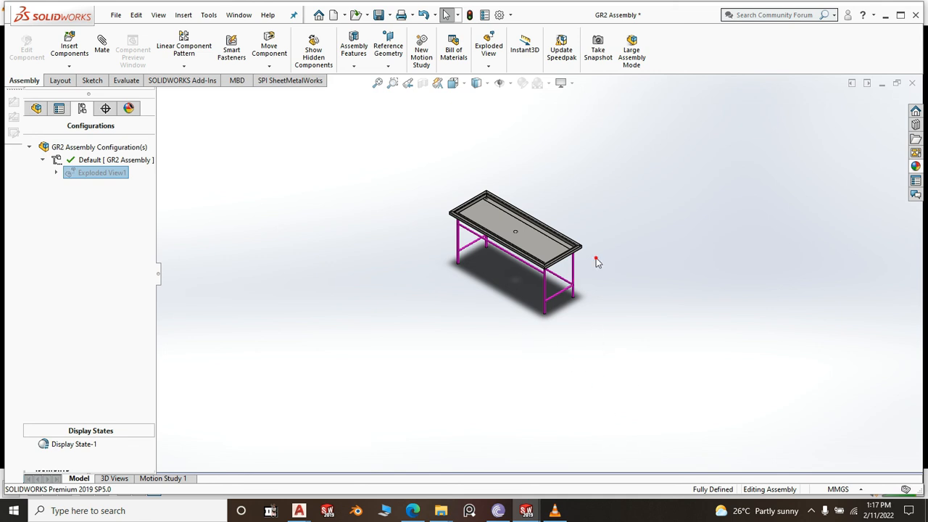
click(40, 110)
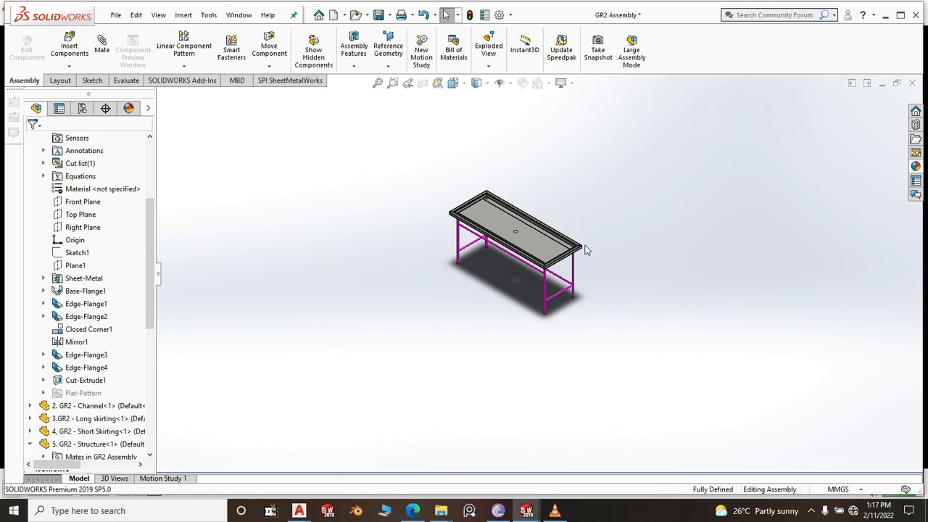
Switch to AutoCAD and bring up the kitchen floor plan in Layout.dwg
click(647, 265)
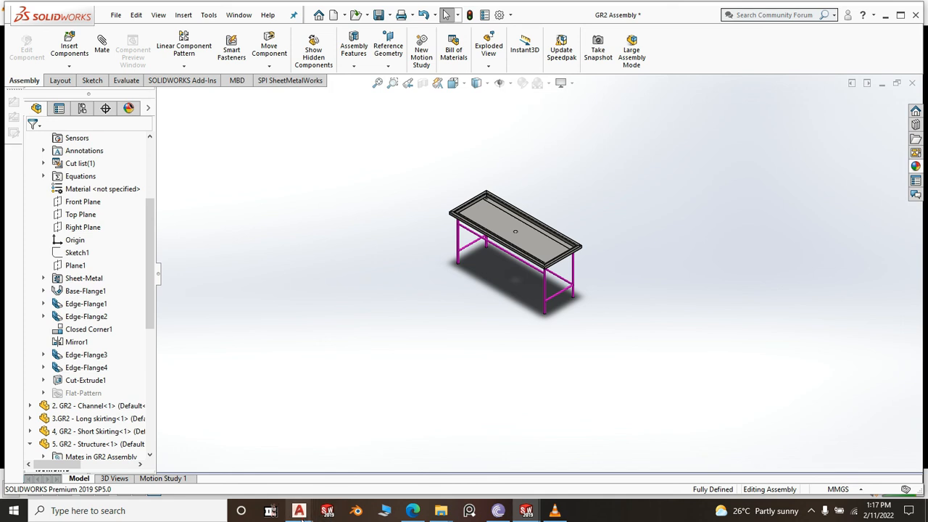
mouse_move(298, 511)
click(342, 462)
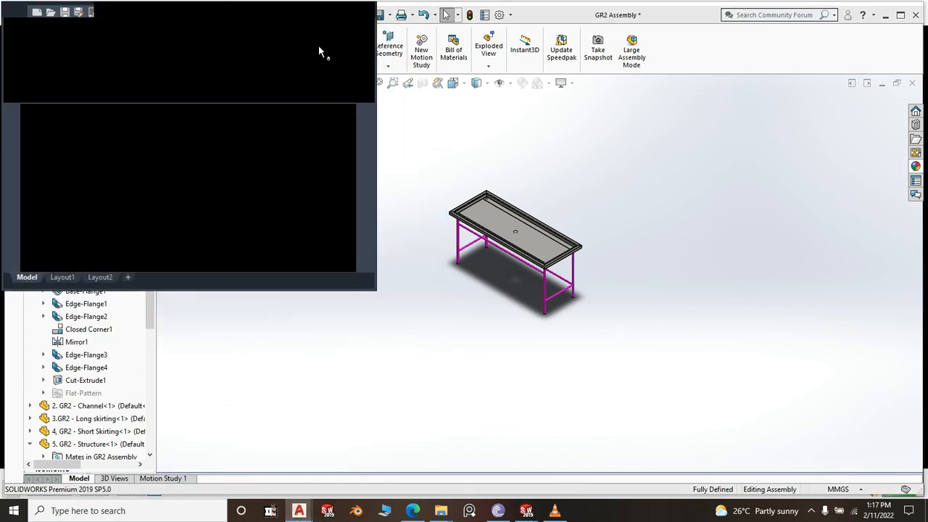
click(354, 9)
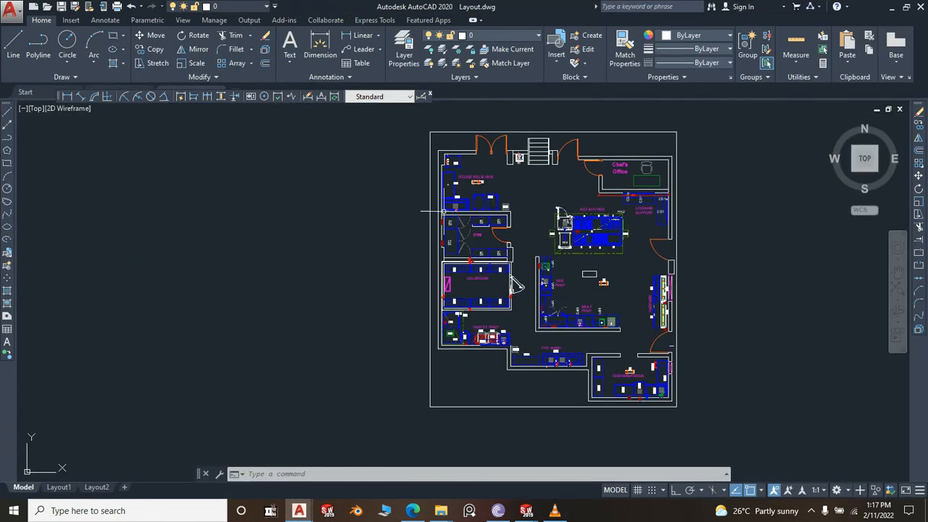
Examine the goods receiving area of the kitchen layout, comparing the GR2 table with the neighbouring GR3 sink and GR4 units
scroll(487, 196, down, 5)
scroll(487, 196, up, 8)
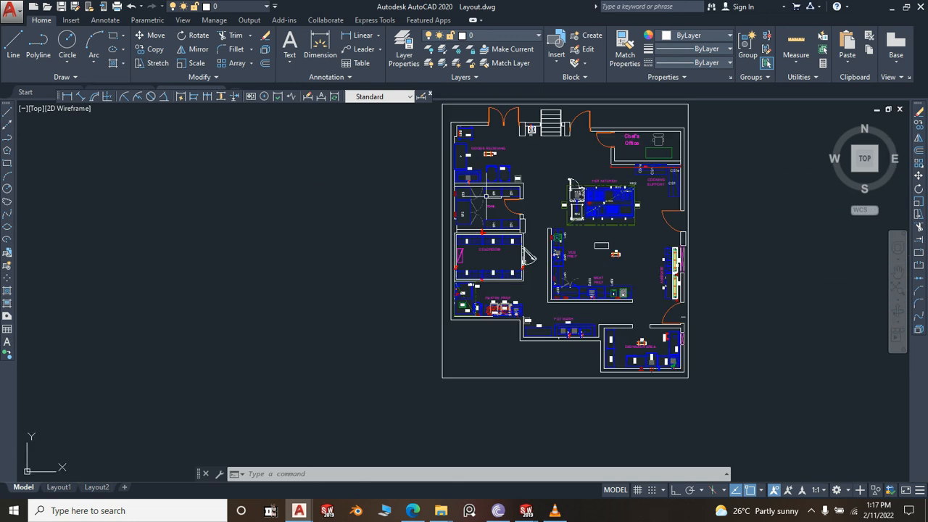
scroll(471, 145, down, 2)
scroll(441, 116, up, 2)
scroll(441, 116, up, 2)
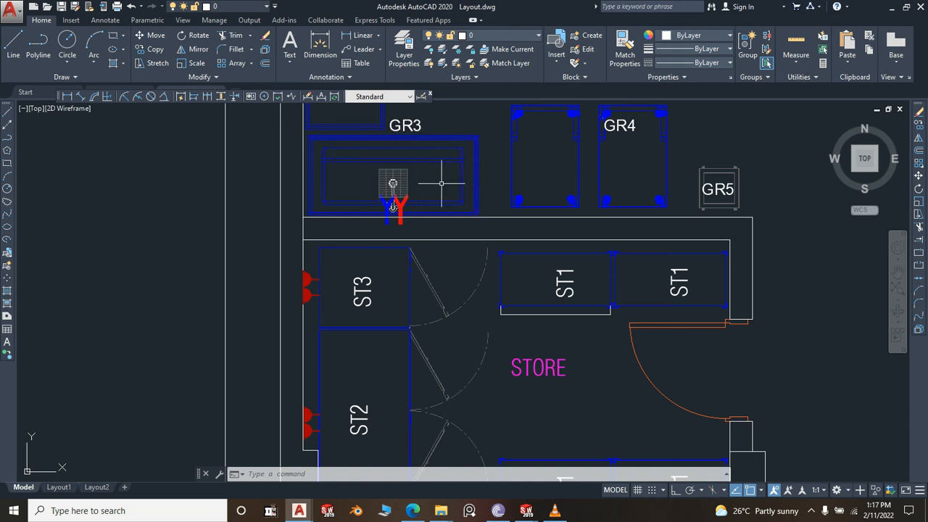
scroll(385, 185, down, 5)
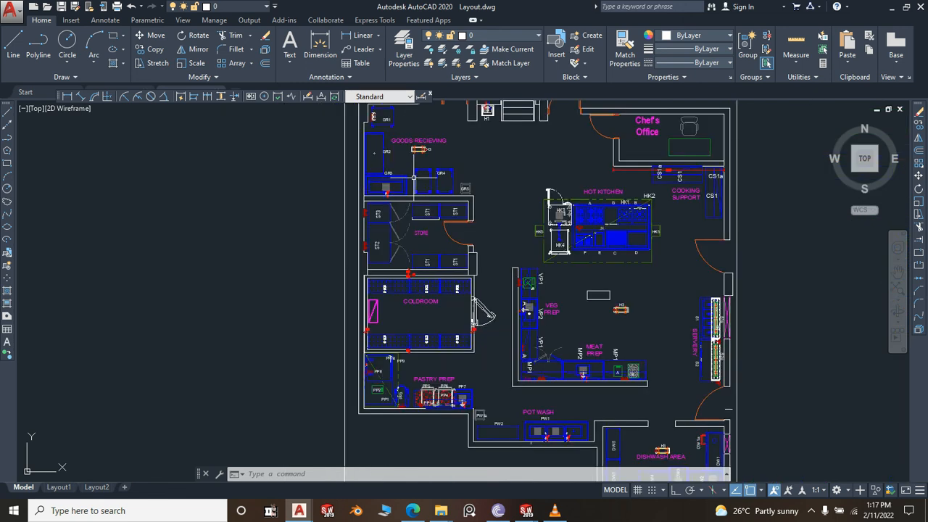
scroll(452, 206, down, 4)
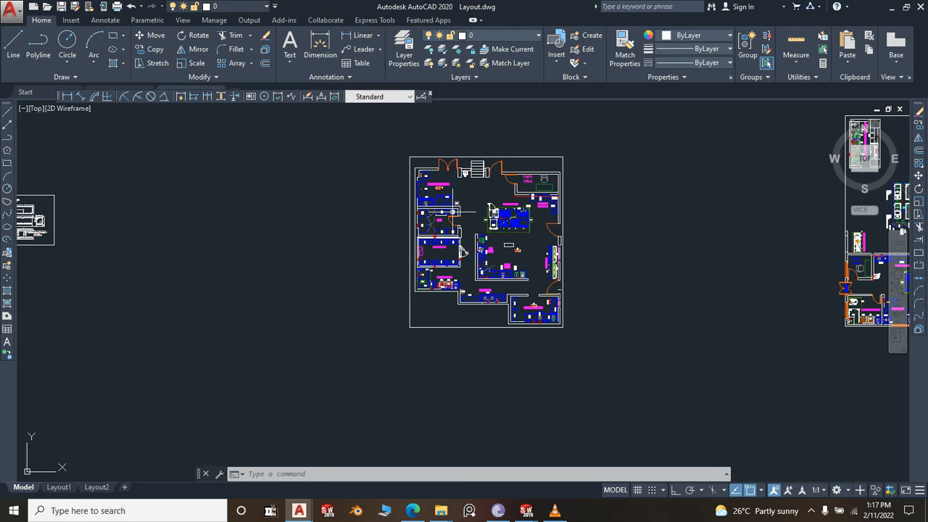
scroll(450, 203, up, 2)
scroll(426, 192, up, 4)
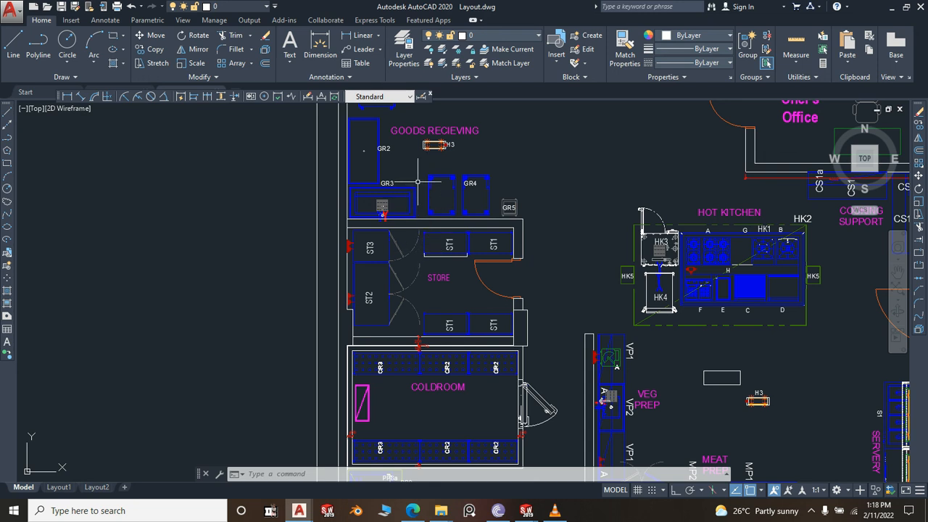
scroll(418, 183, down, 2)
scroll(417, 182, up, 10)
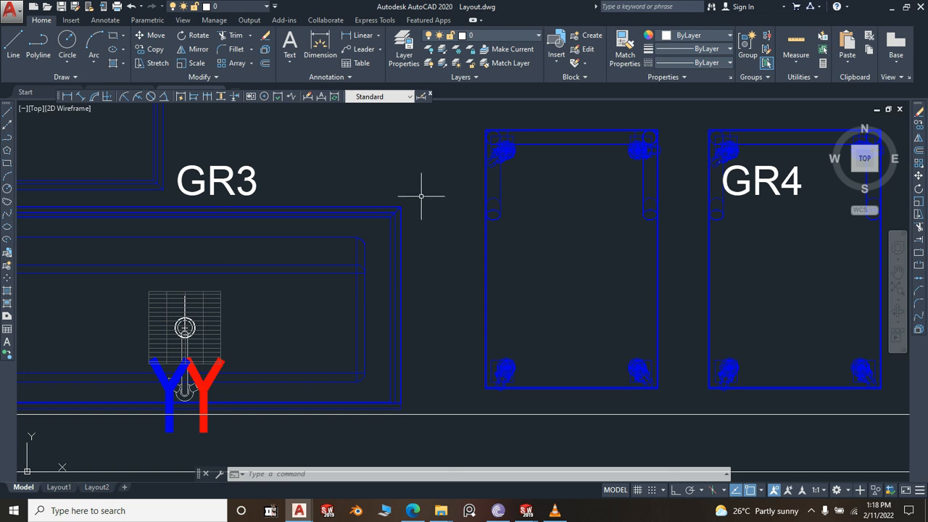
scroll(443, 250, down, 4)
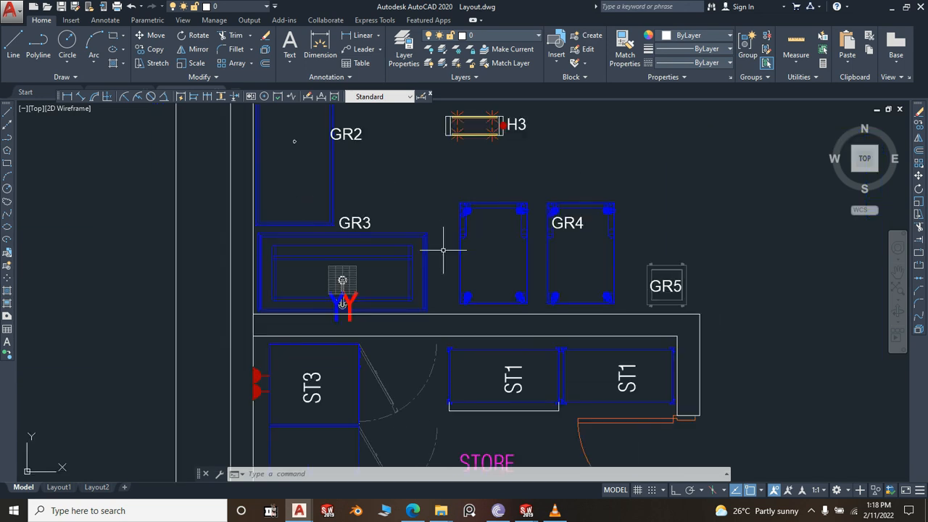